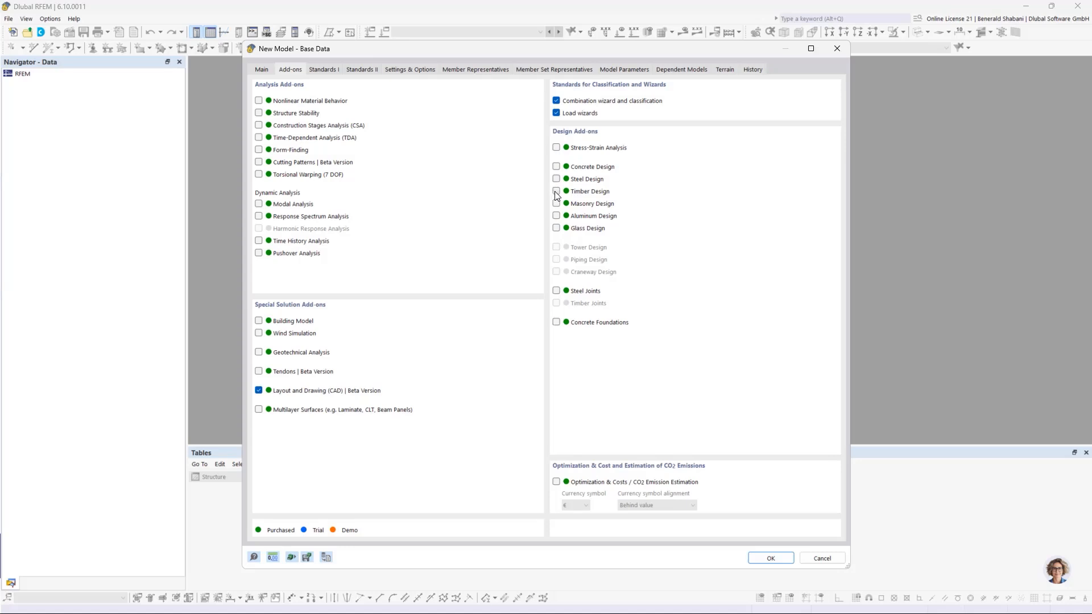
Step: Activate the Timber Design add-on and set the load combination standard group to EN 1990 | Timber
click(556, 191)
click(316, 71)
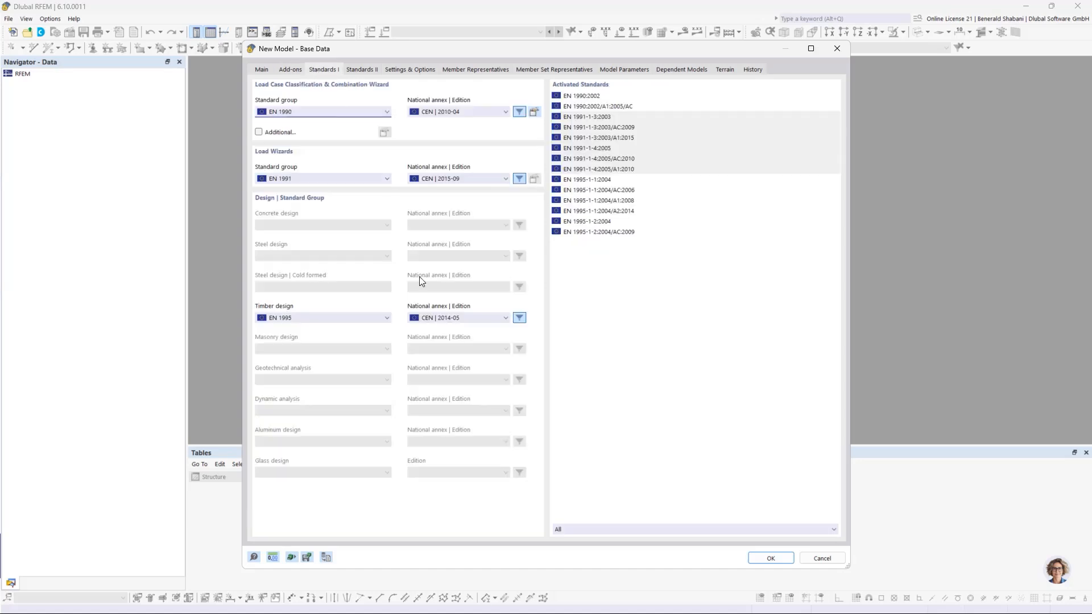
click(341, 112)
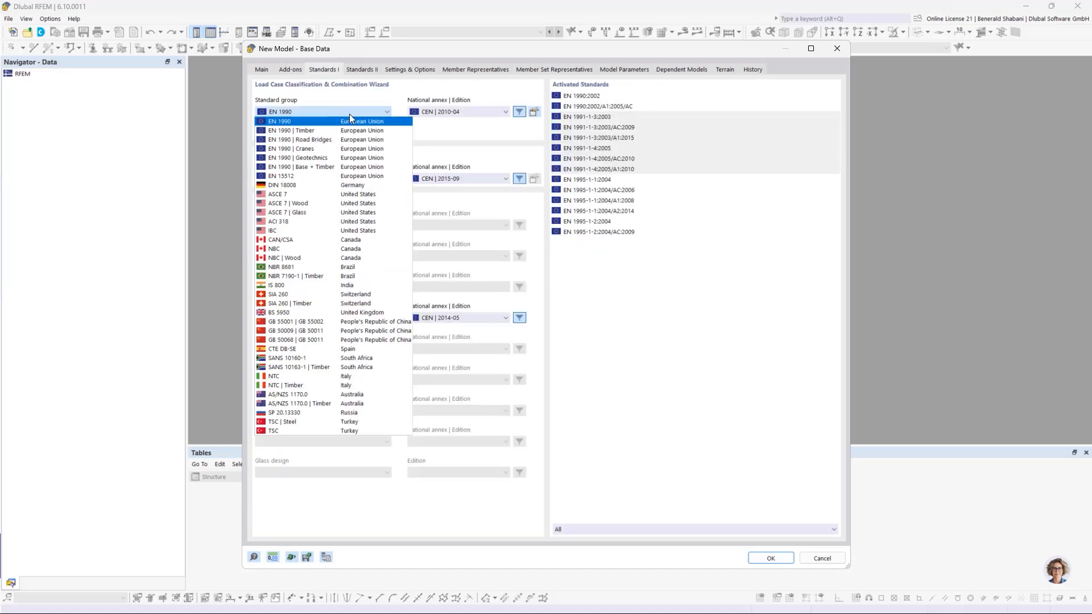
click(370, 133)
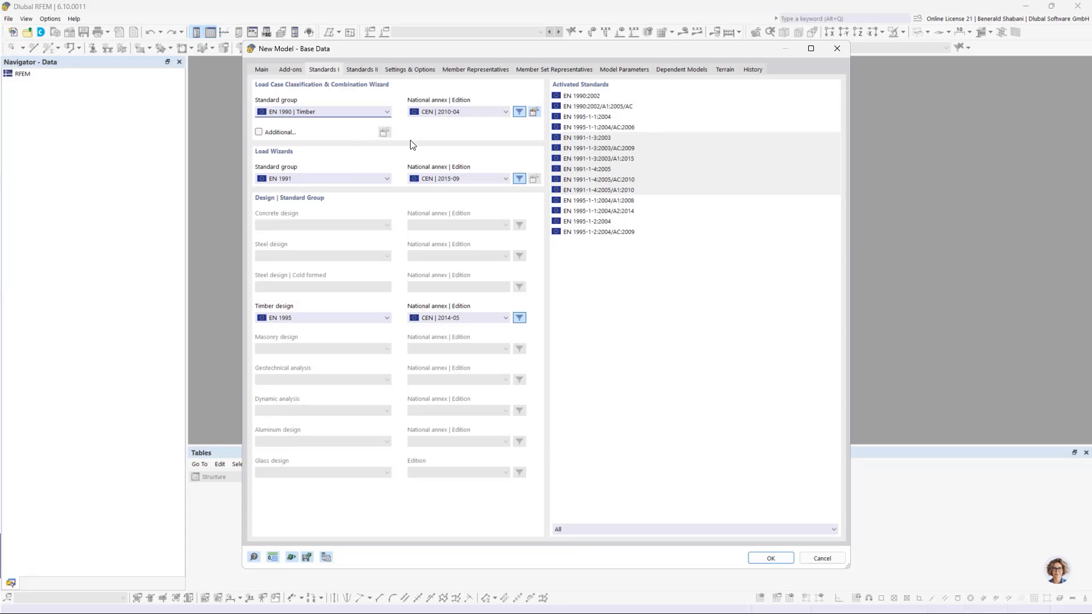
Step: Set the German annexes DIN | 2012-08 for combinations, DIN | 2019-04 for load wizards and DIN | 2014-07 for timber design, then create the model
click(443, 117)
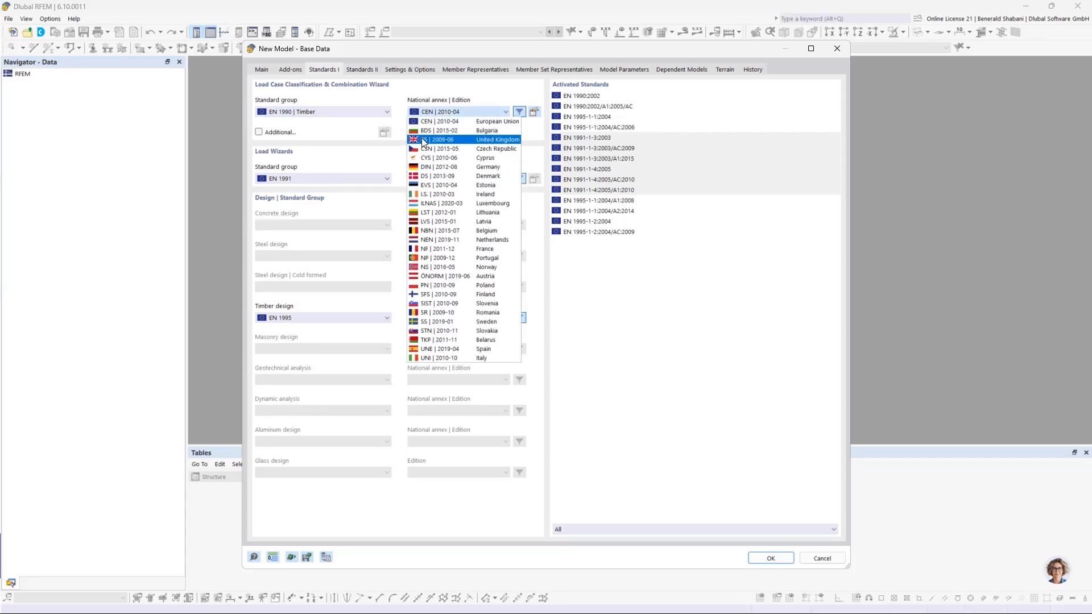
click(458, 165)
click(459, 179)
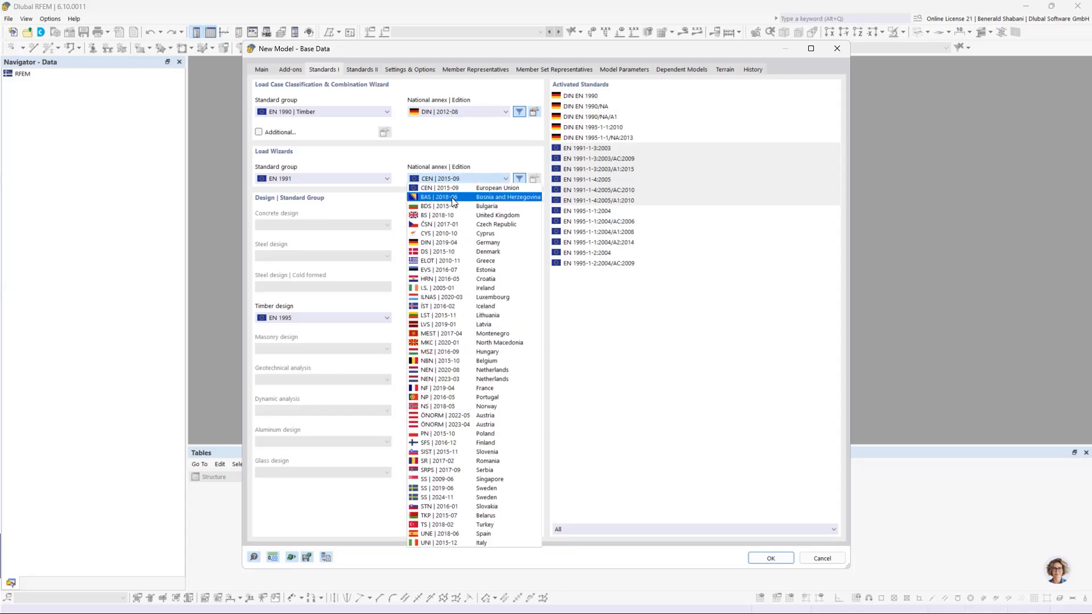
click(445, 243)
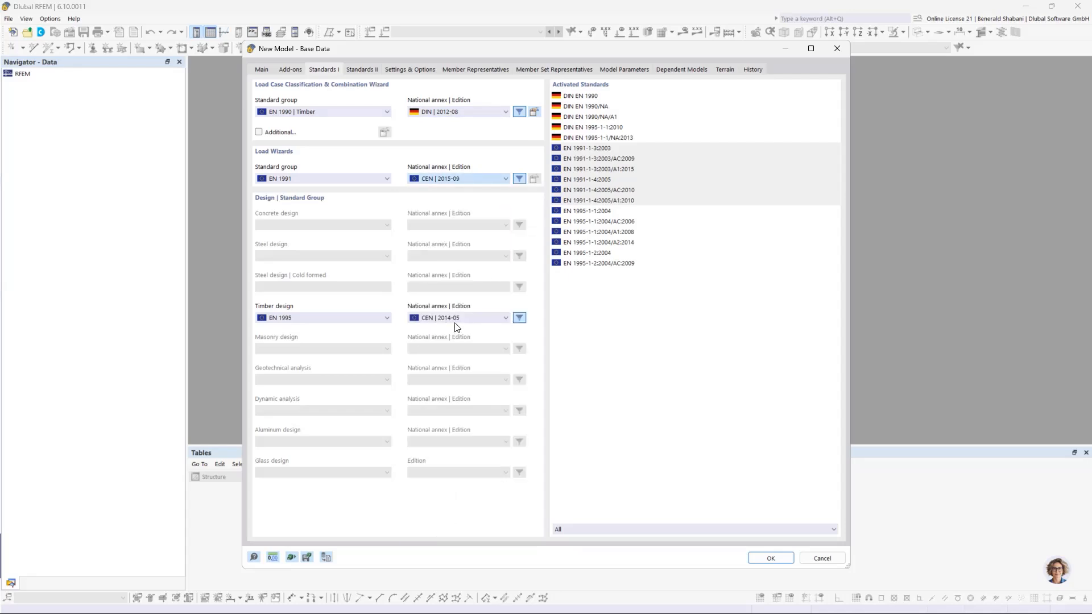
click(455, 318)
click(450, 59)
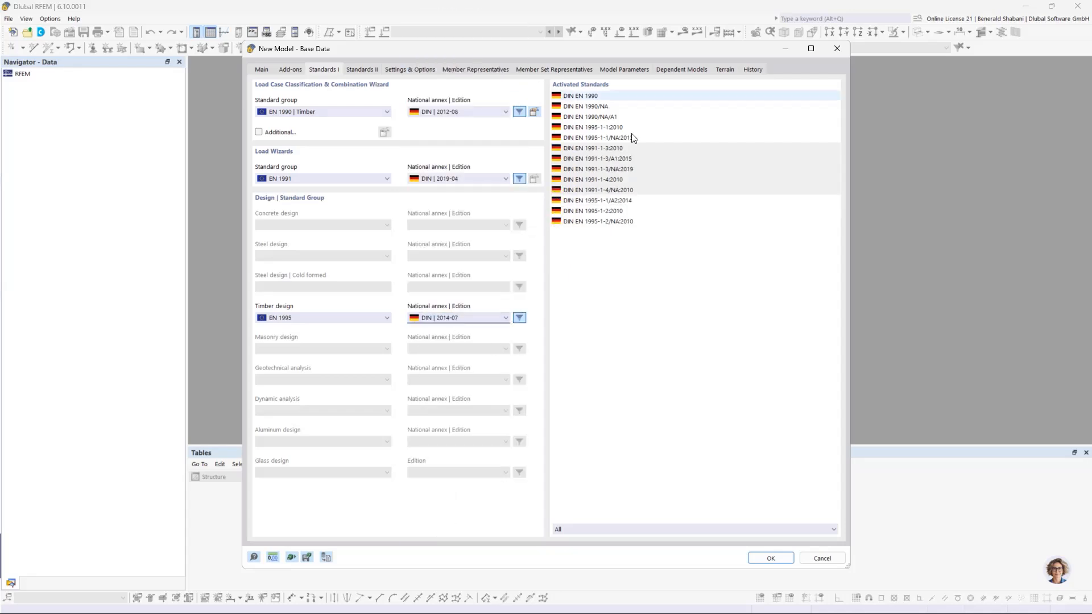
click(770, 560)
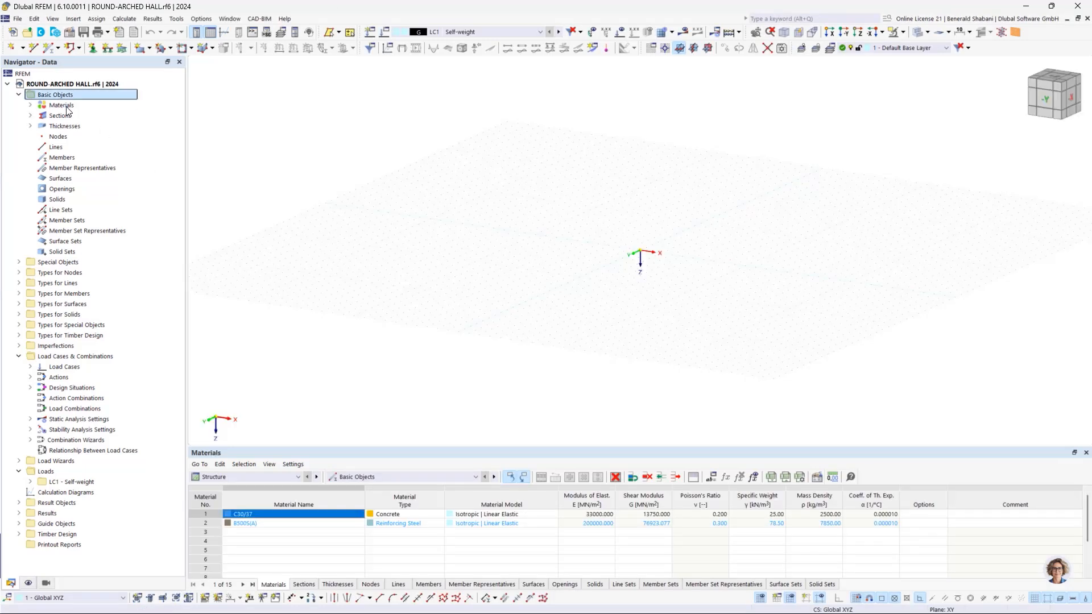
Step: Check the predefined materials, sections and thicknesses, and delete all basic objects from the model
click(30, 106)
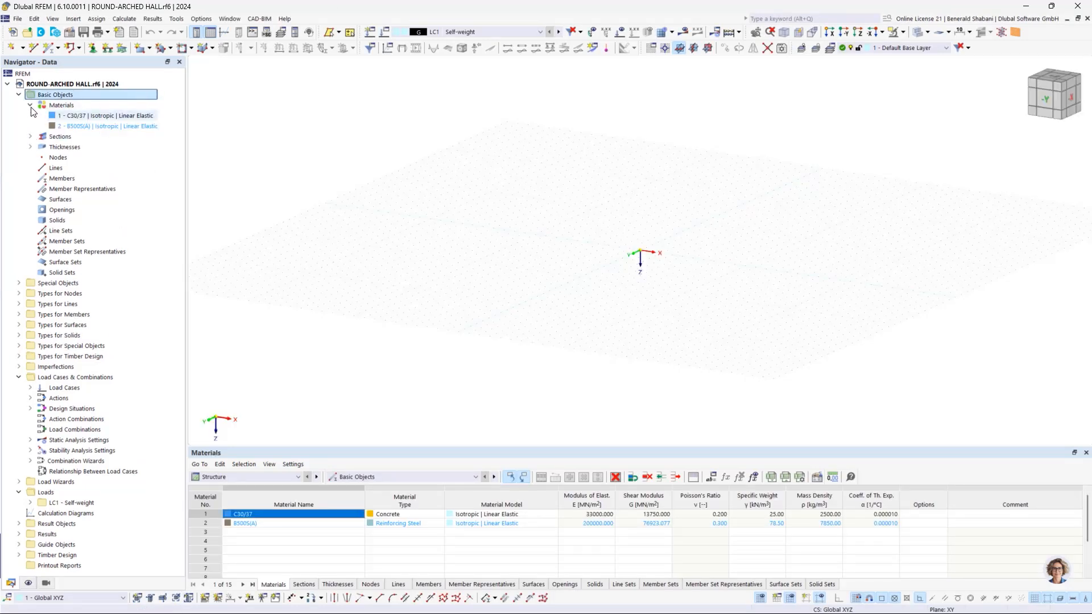
click(30, 105)
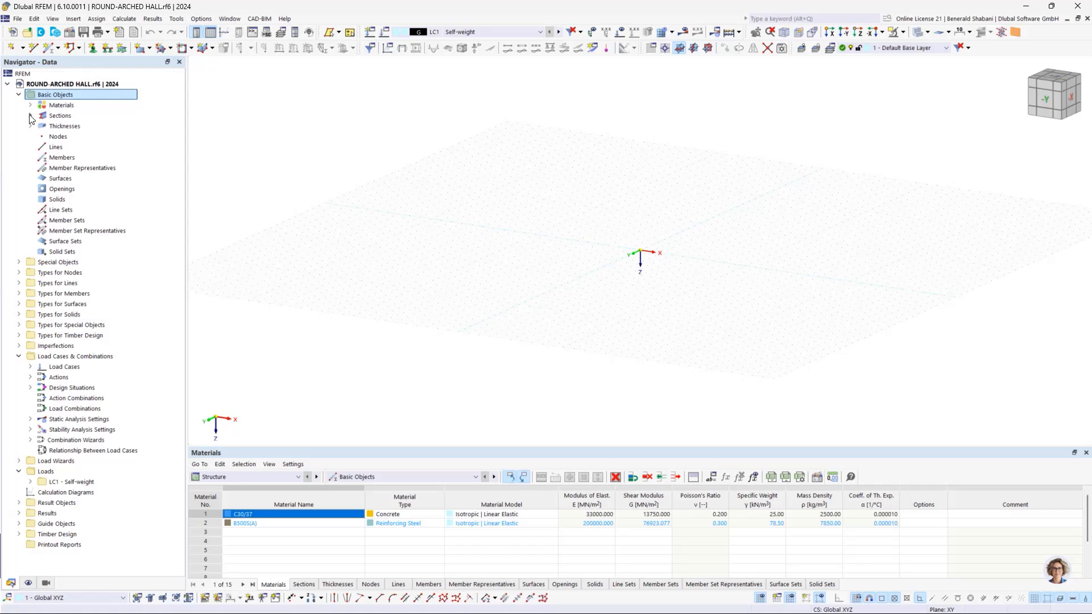
click(30, 115)
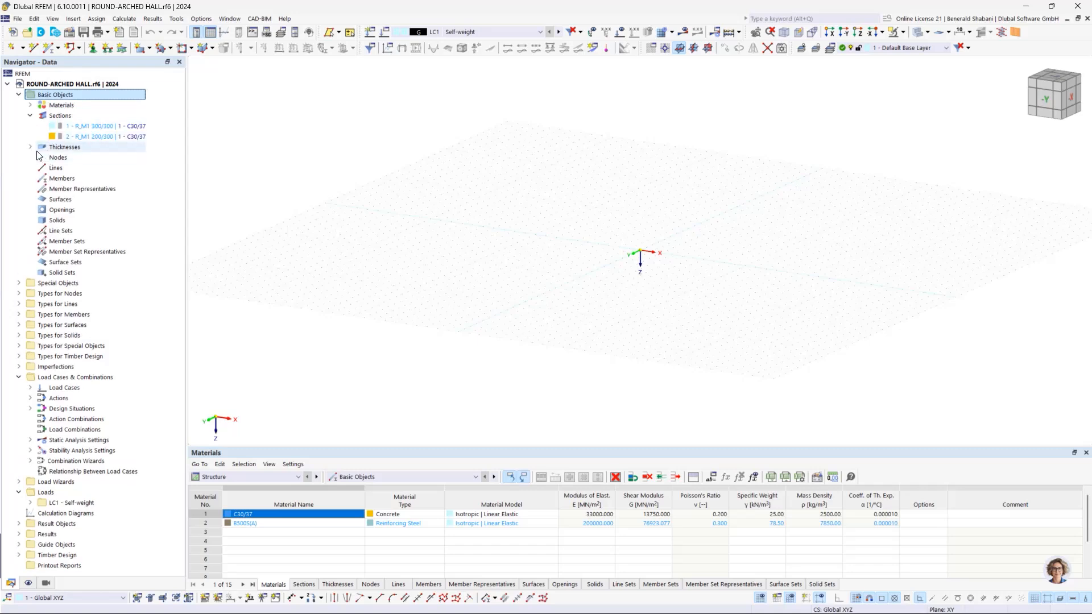
click(30, 147)
click(30, 147)
click(30, 115)
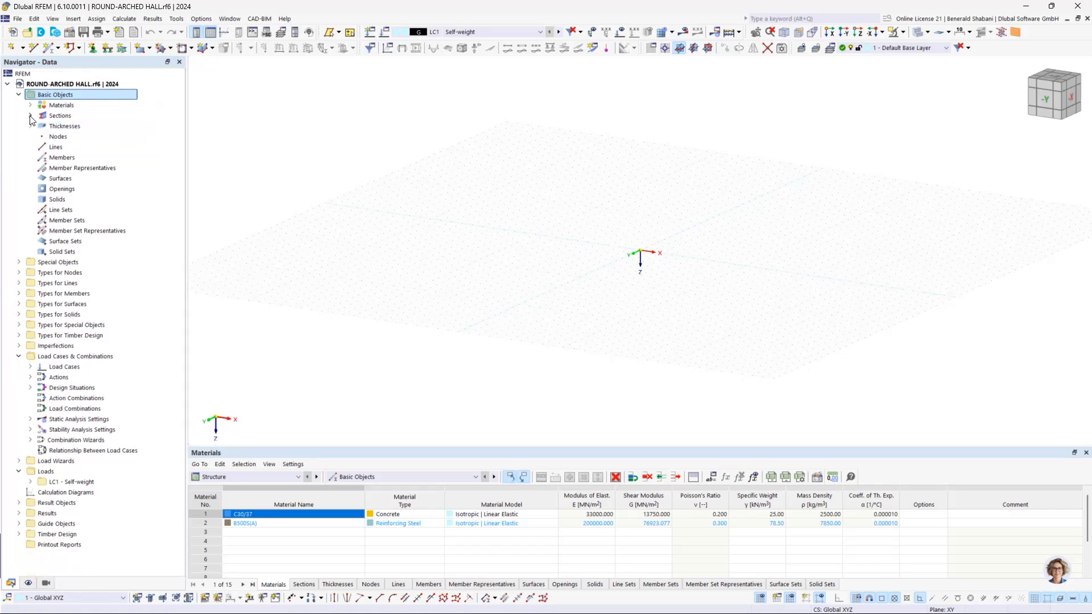
right_click(60, 95)
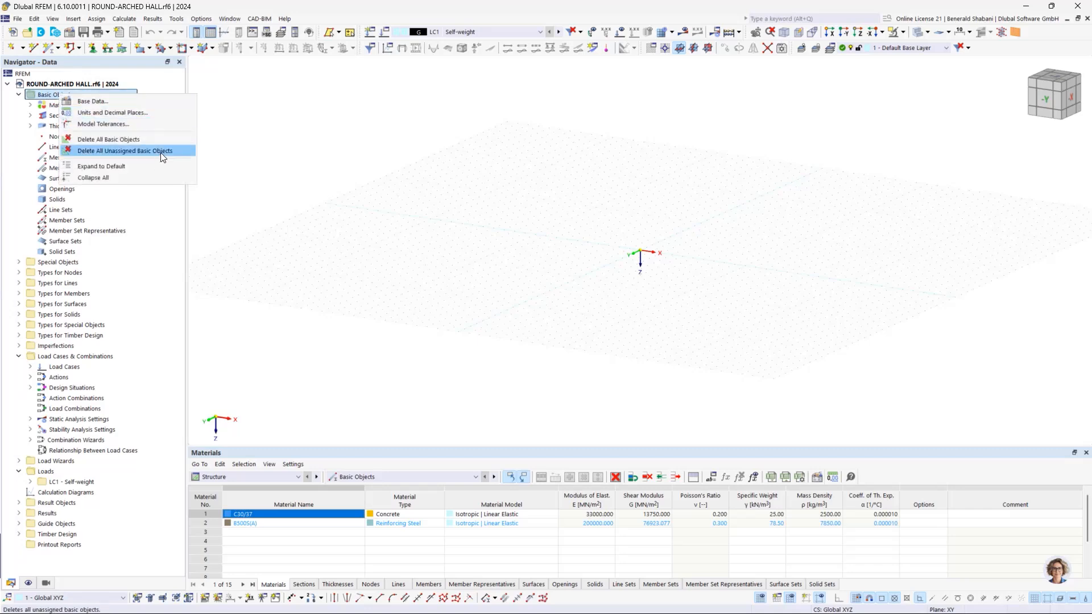
click(99, 141)
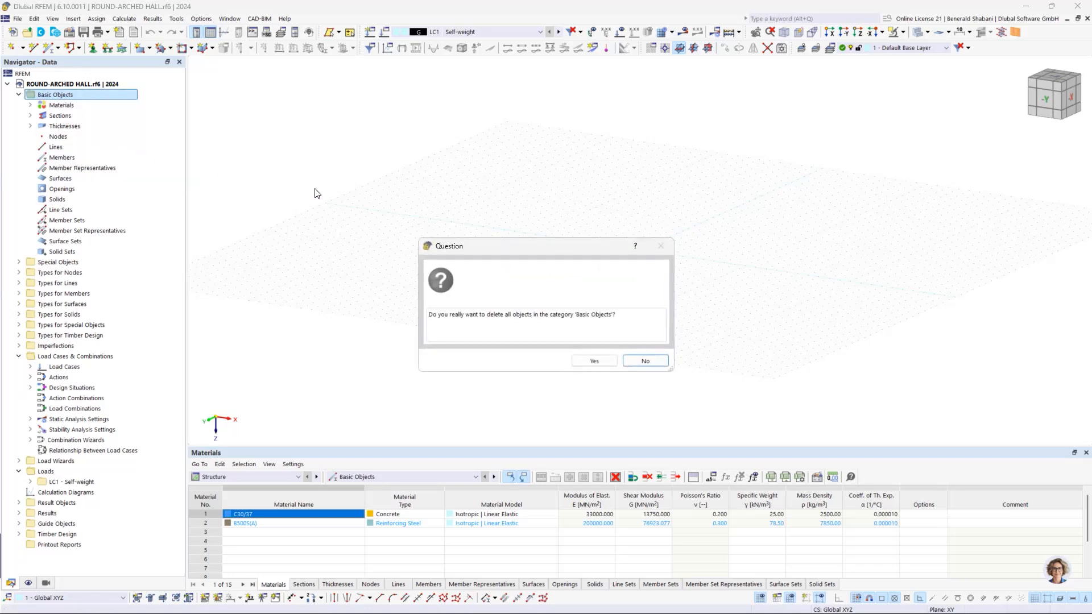
click(595, 361)
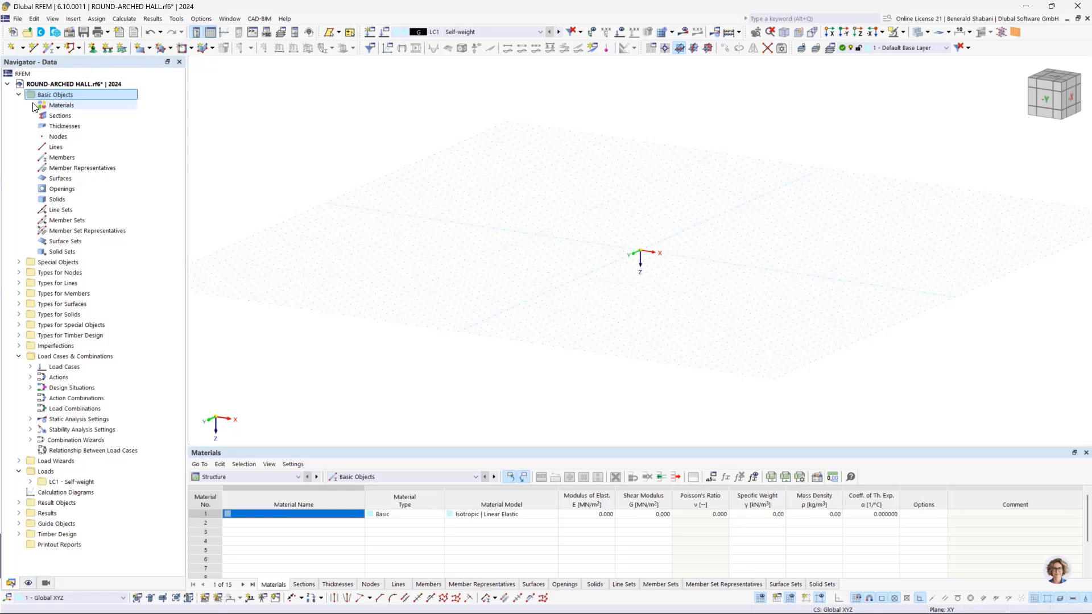
Step: Show the model in the -Y view and set the work plane to XZ
scroll(647, 223, up, 1)
middle_drag(721, 200, 598, 240)
click(1045, 99)
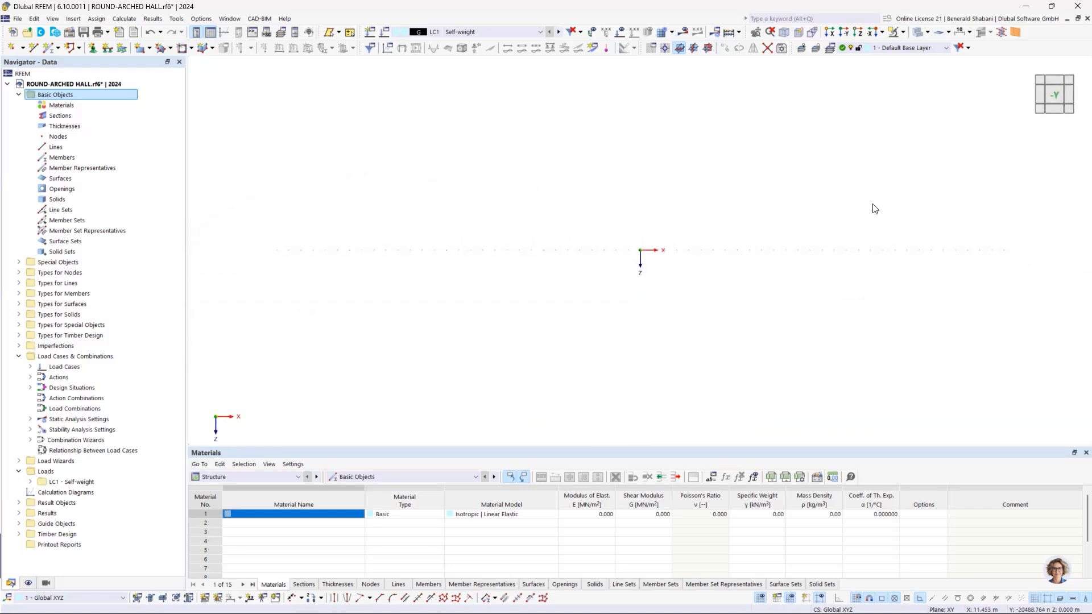
click(708, 48)
middle_drag(738, 246, 497, 268)
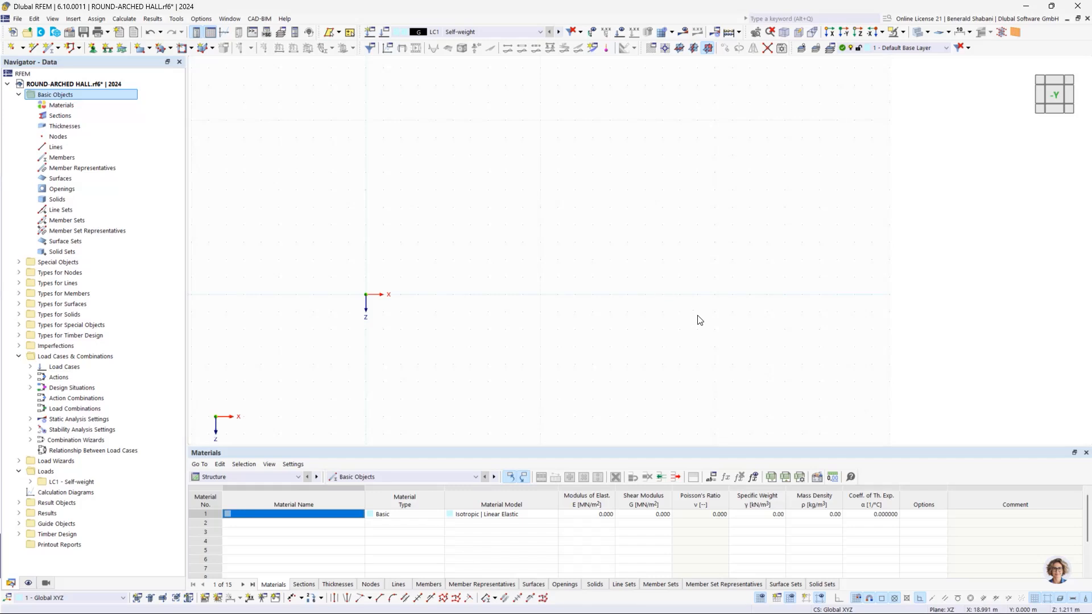
Step: Draw an arc via three nodes from the origin to X 20 m, with its control point at X 10 m, Z -5 m
click(79, 48)
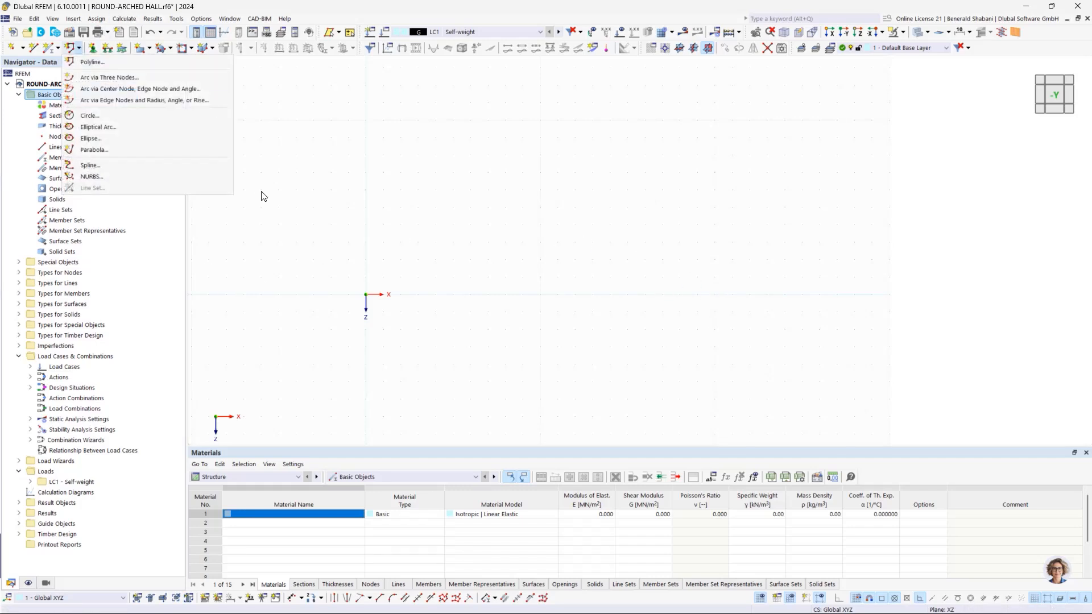
click(100, 80)
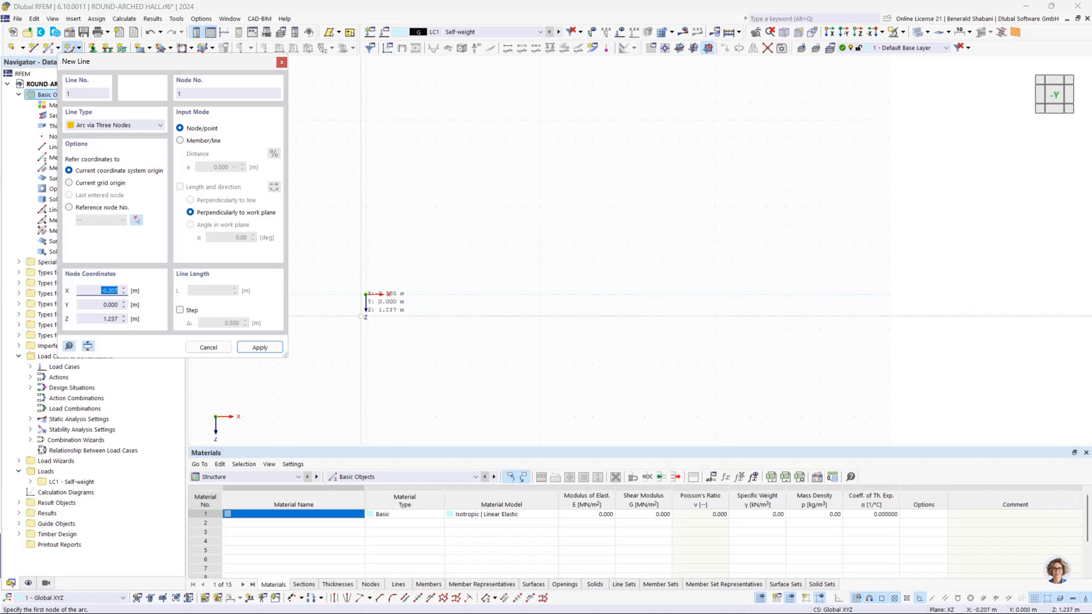
click(366, 295)
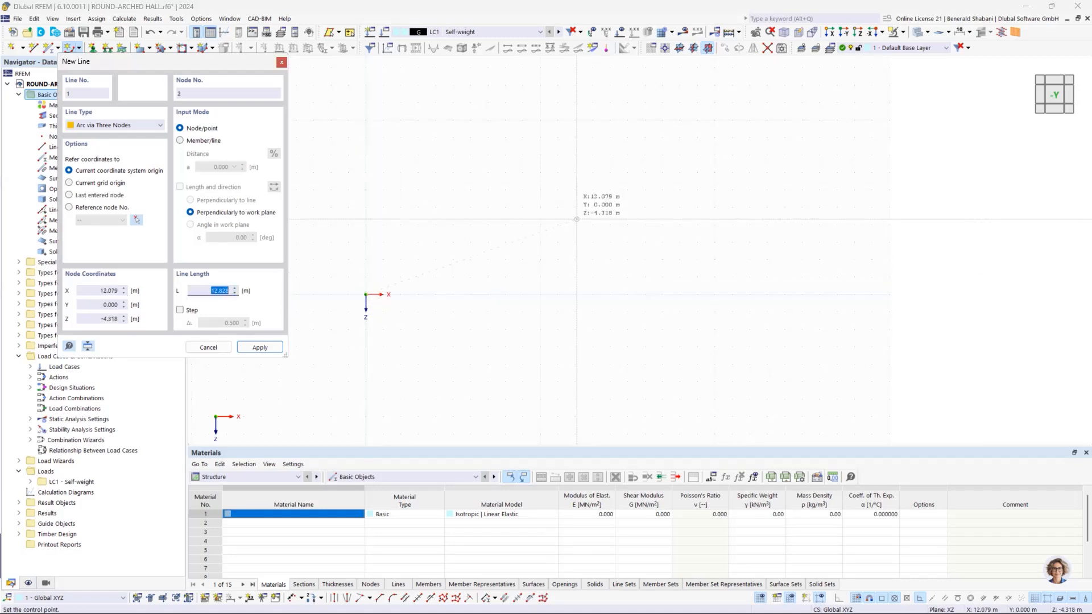
click(540, 207)
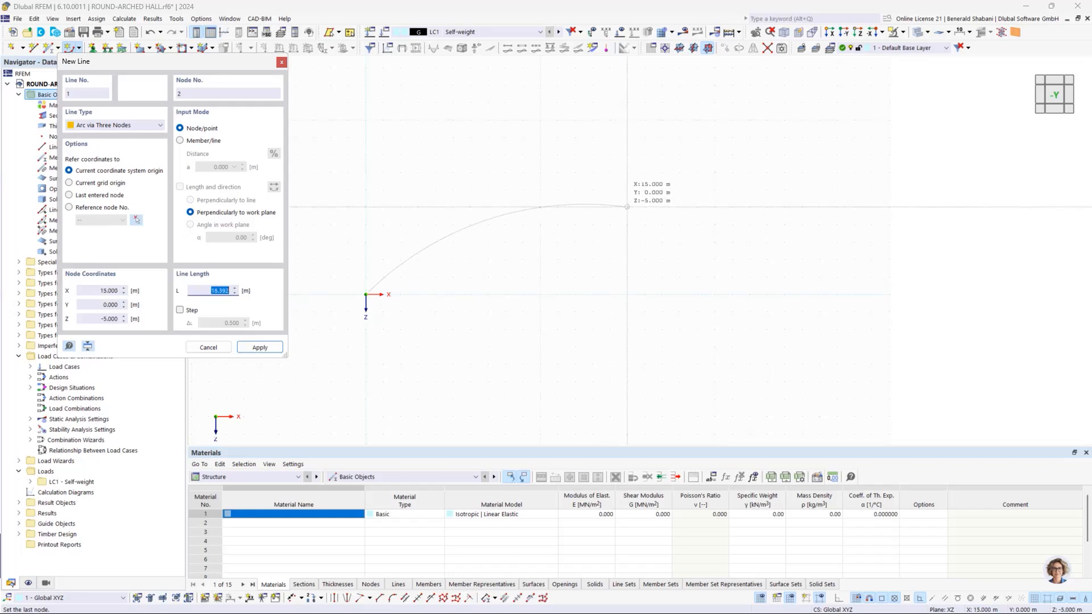
click(715, 294)
key(Escape)
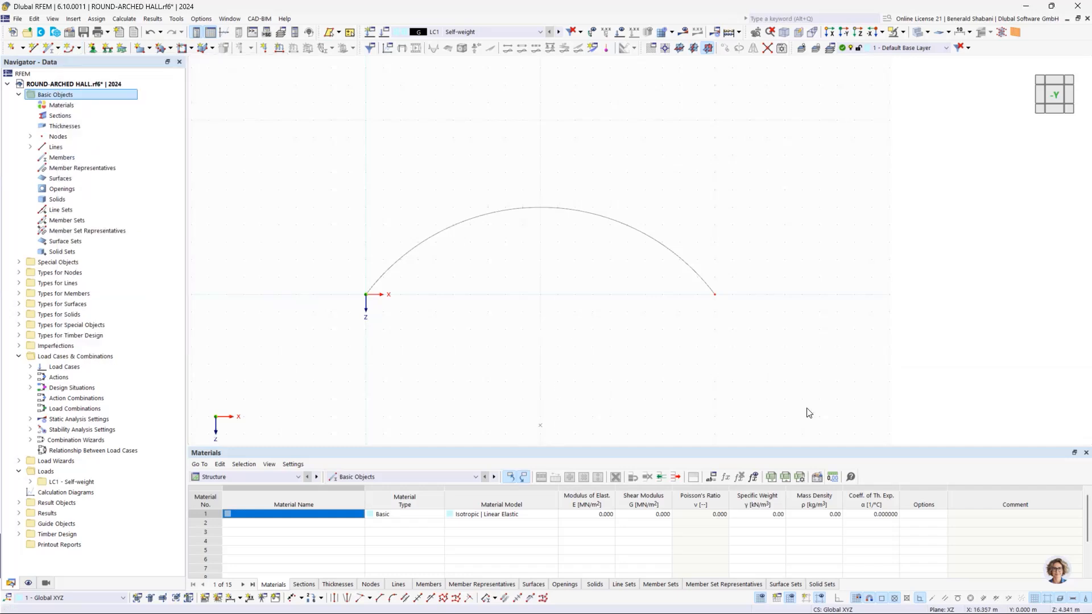
Step: Open the arc line for editing and disable its rotation option
scroll(551, 259, up, 1)
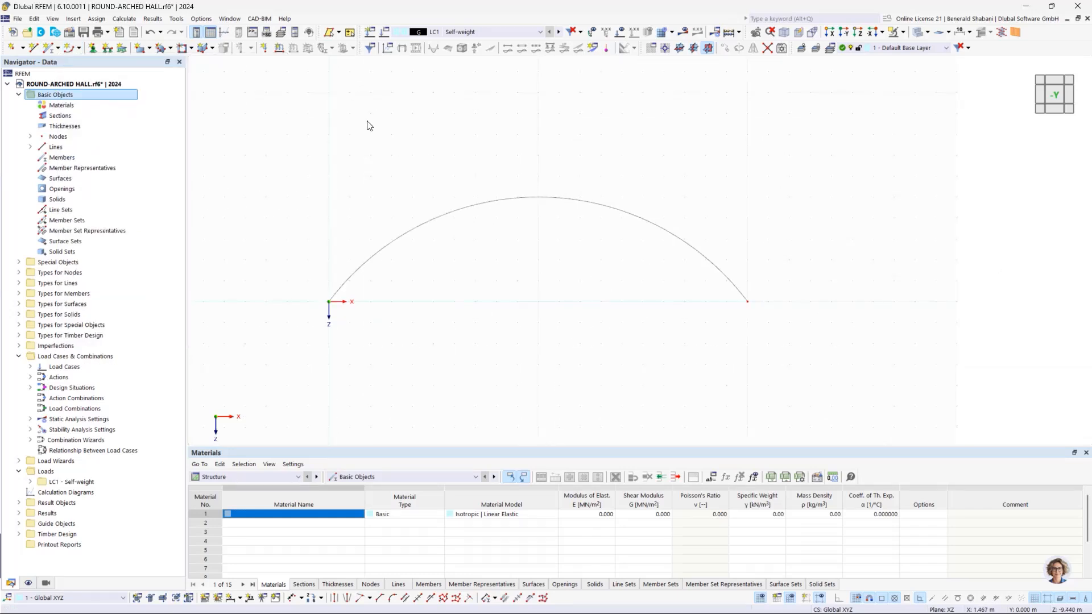
click(424, 229)
double_click(654, 223)
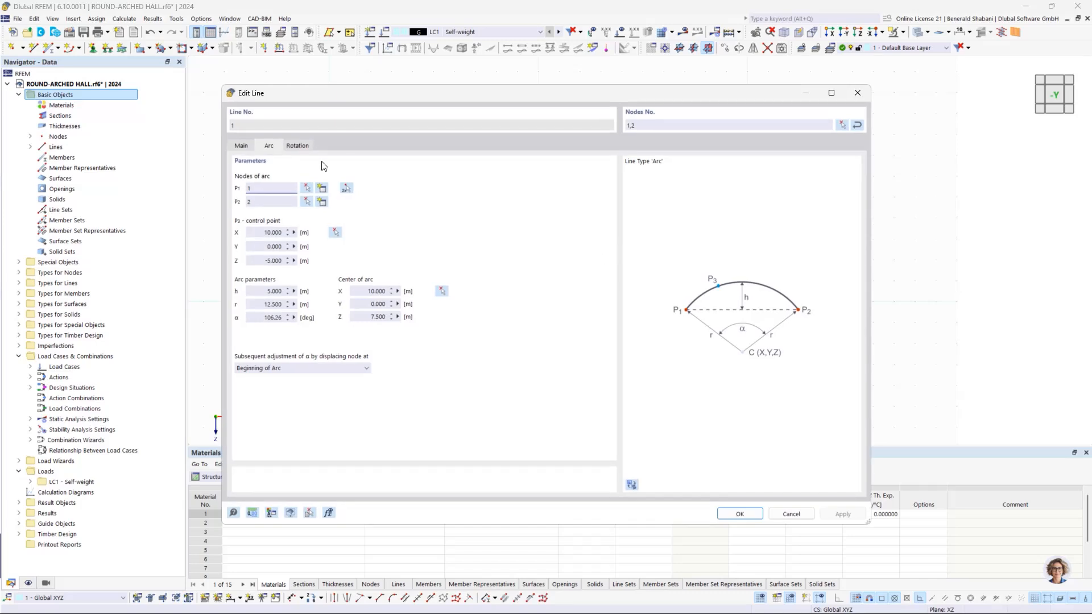
click(241, 146)
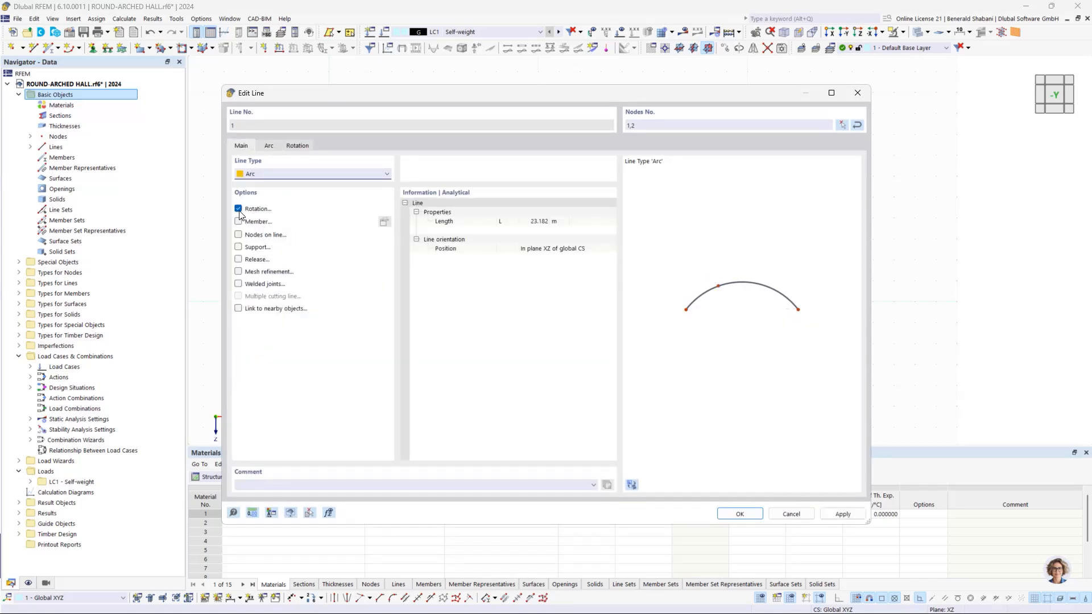
click(239, 210)
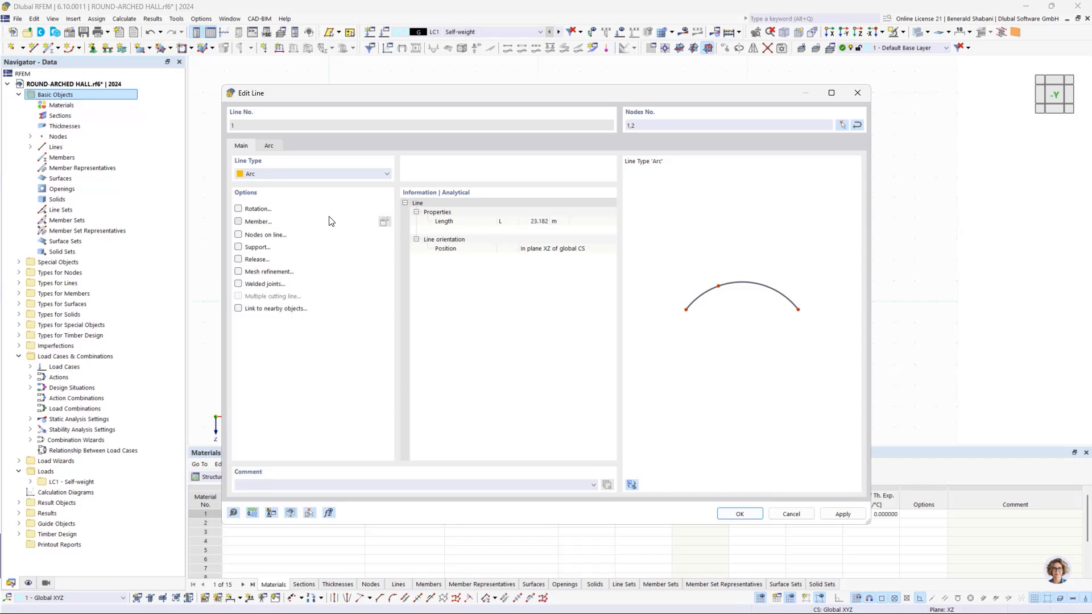
Step: Add a beam member with uniform section distribution to the arc line and start a new section for it
click(312, 223)
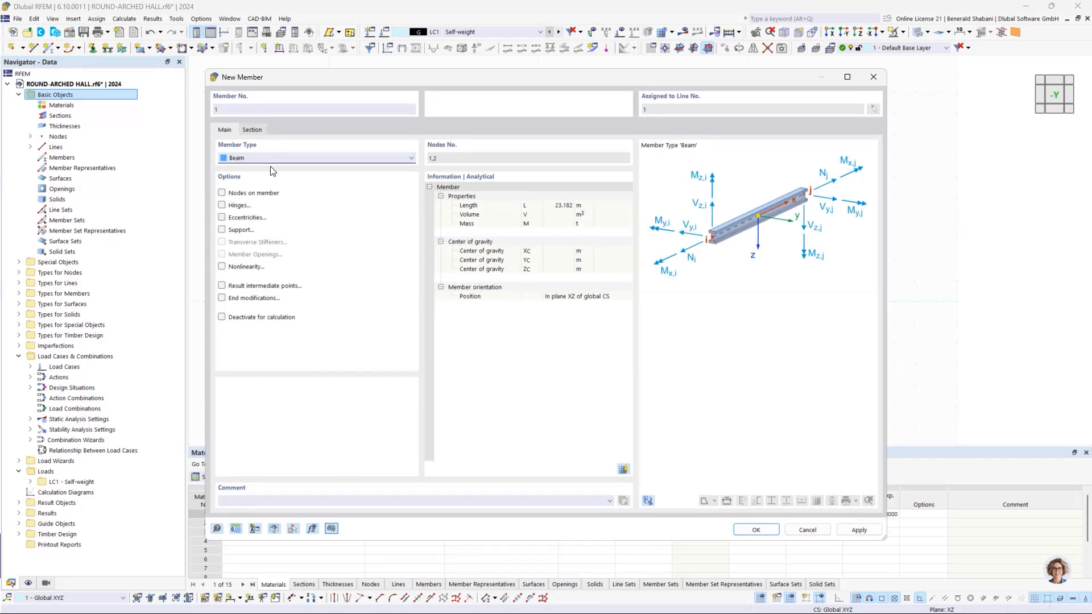
click(252, 130)
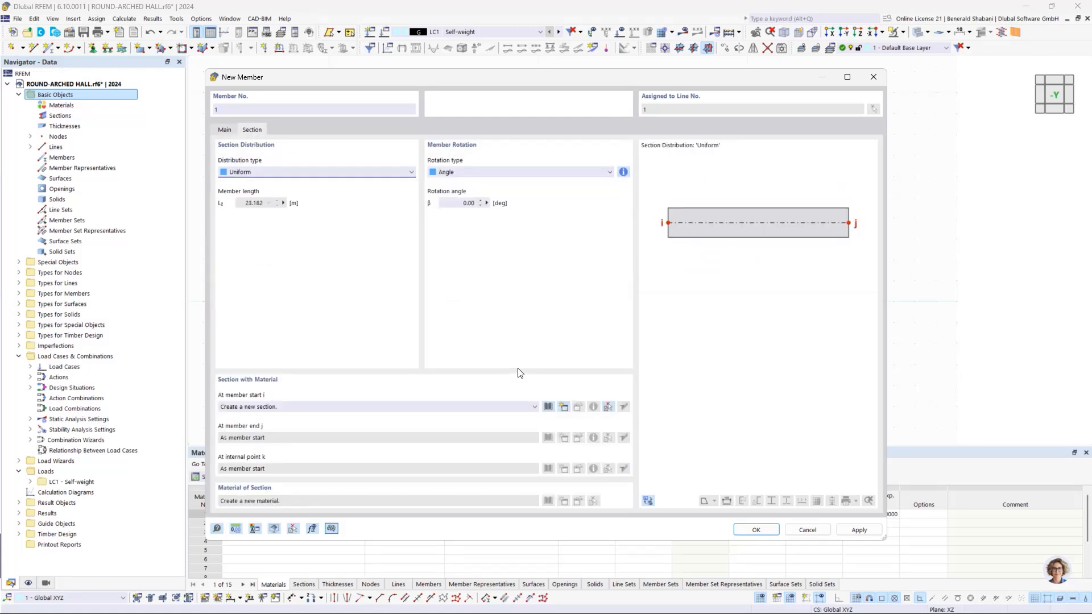
click(559, 408)
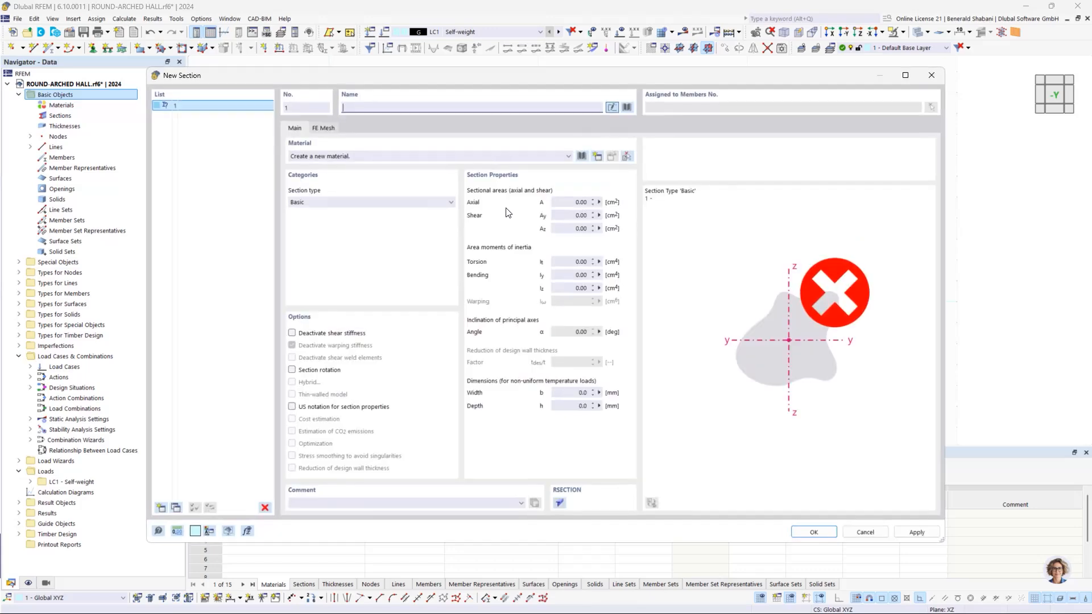
Step: Assign the GL28c material from the library to the new section, filtering for European Union glued laminated timber
click(581, 156)
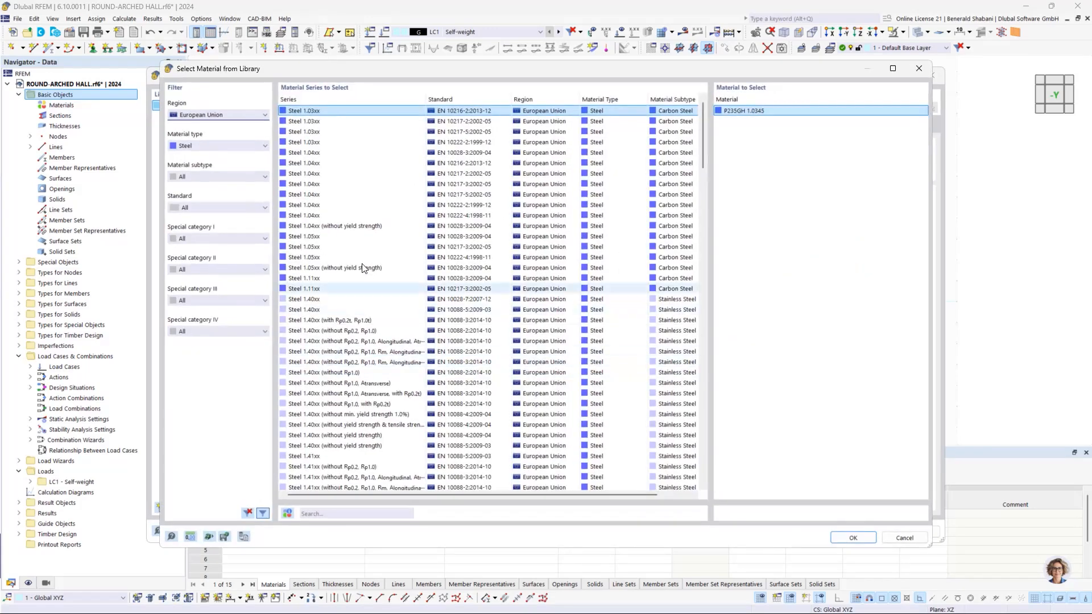
click(209, 117)
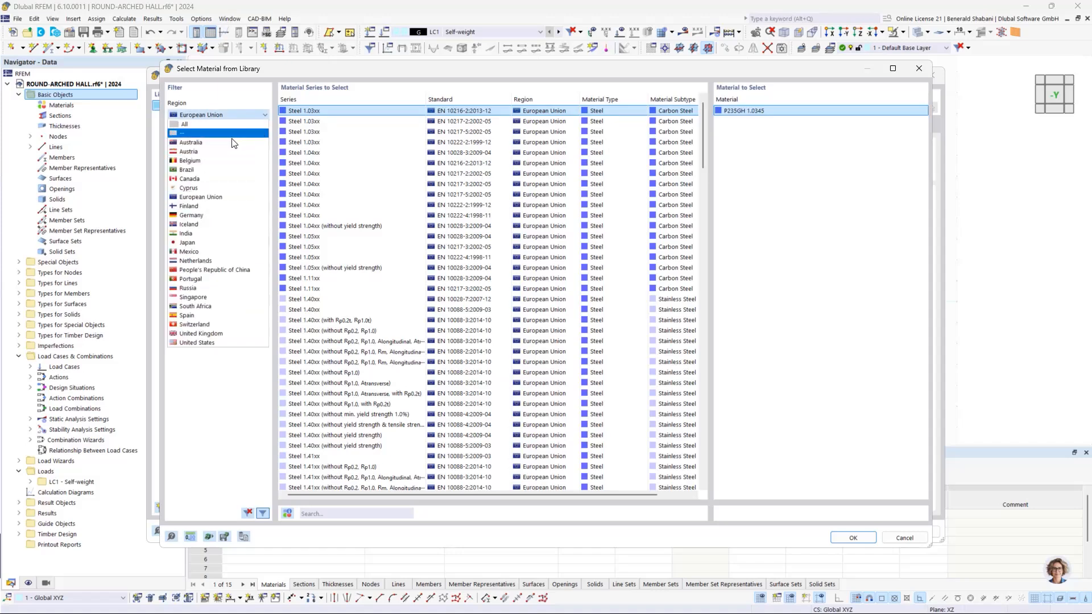
click(210, 198)
click(213, 146)
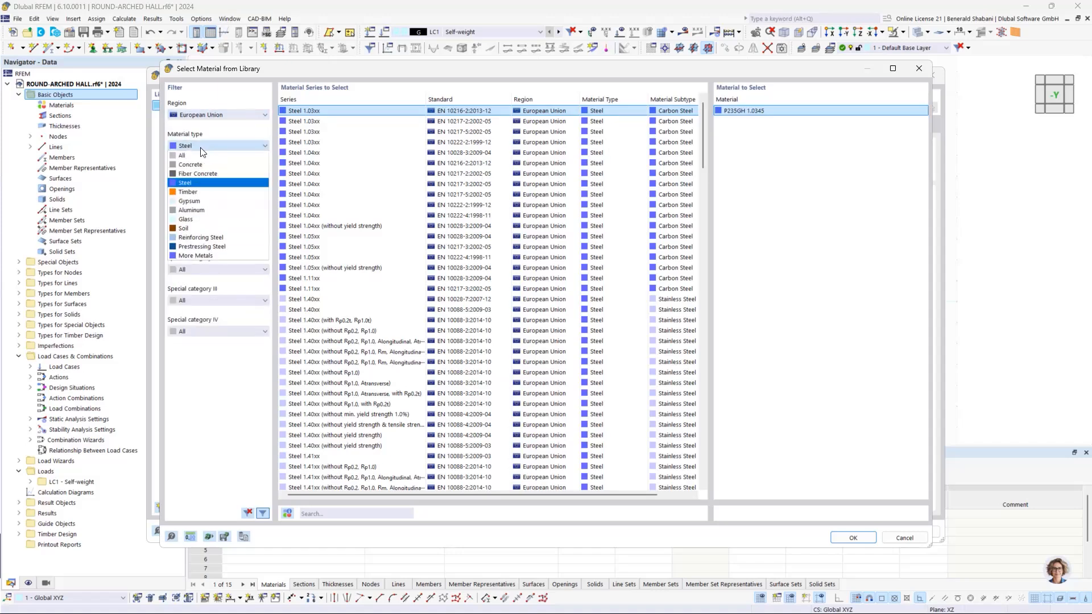
click(188, 193)
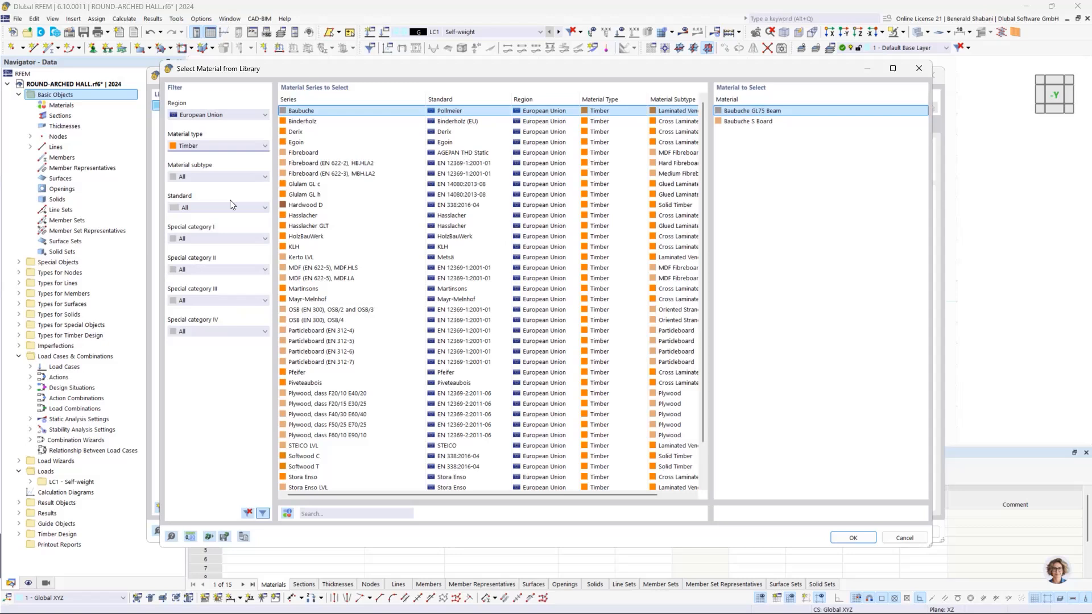
click(210, 178)
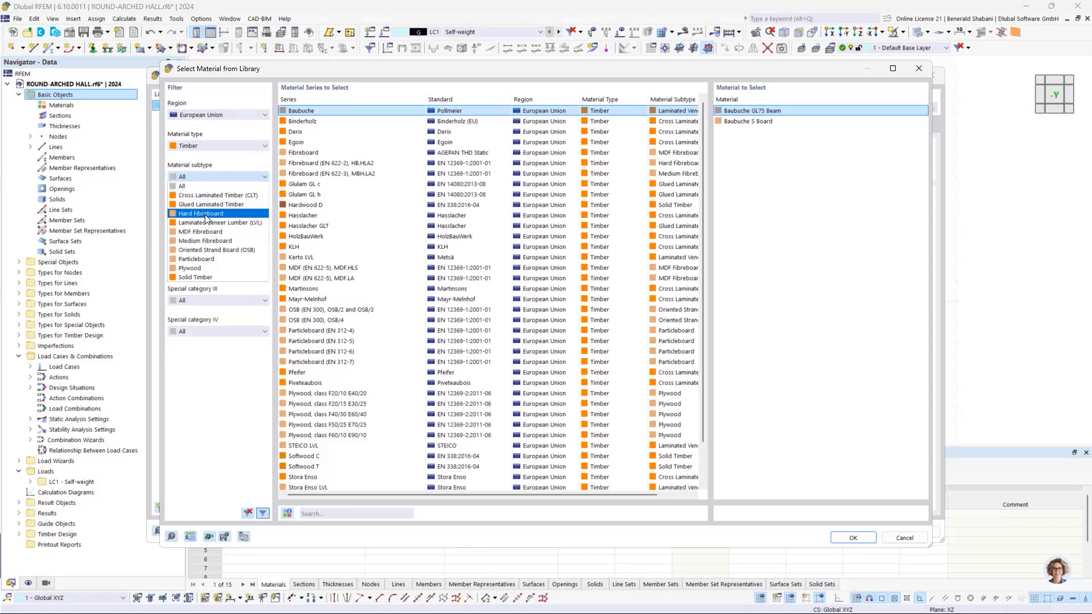
click(208, 206)
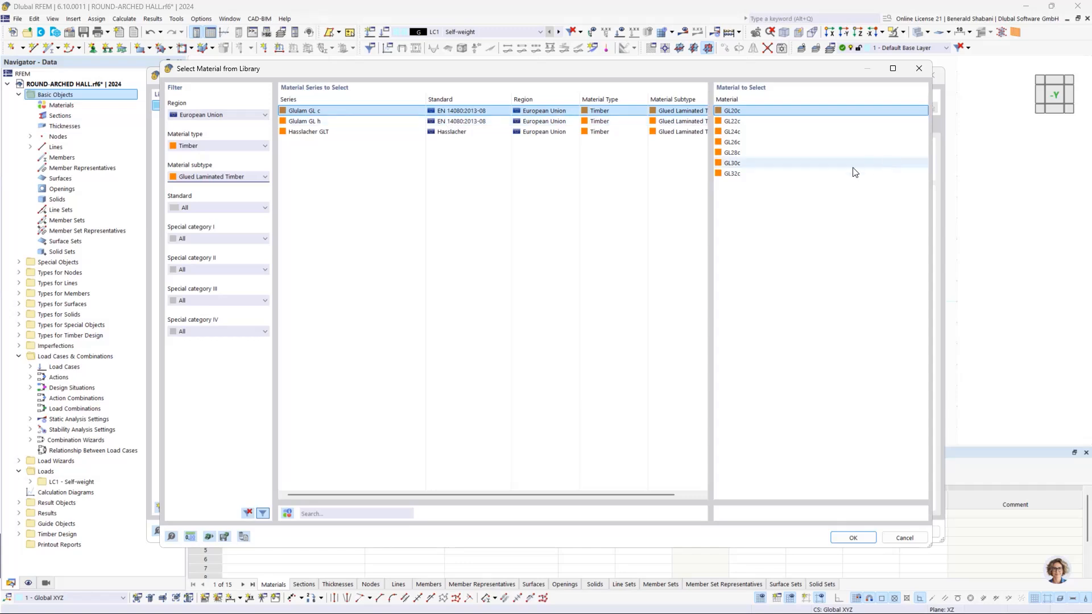
click(749, 154)
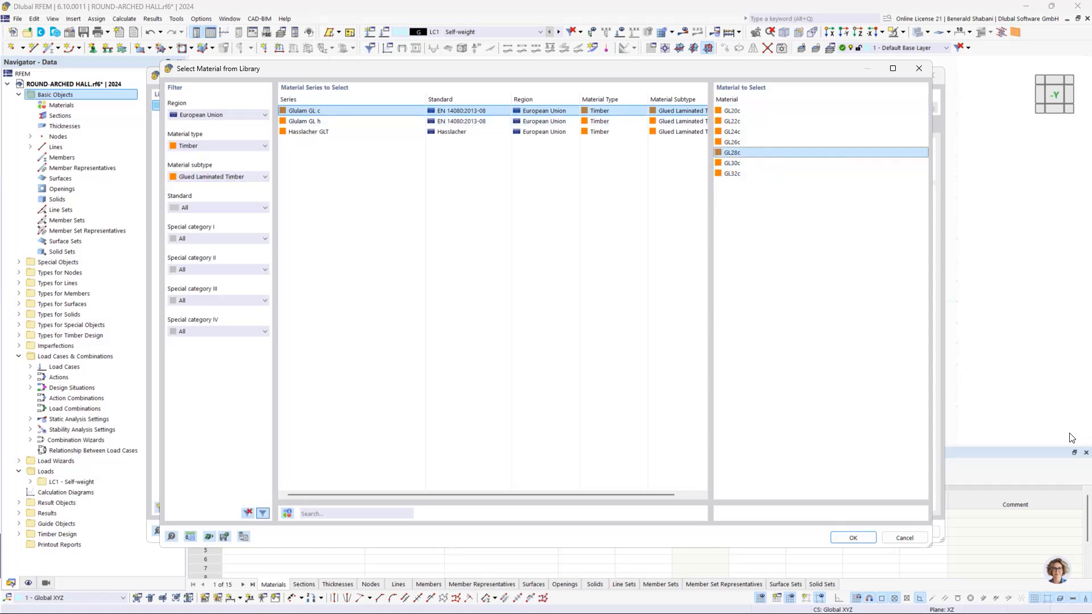
click(853, 537)
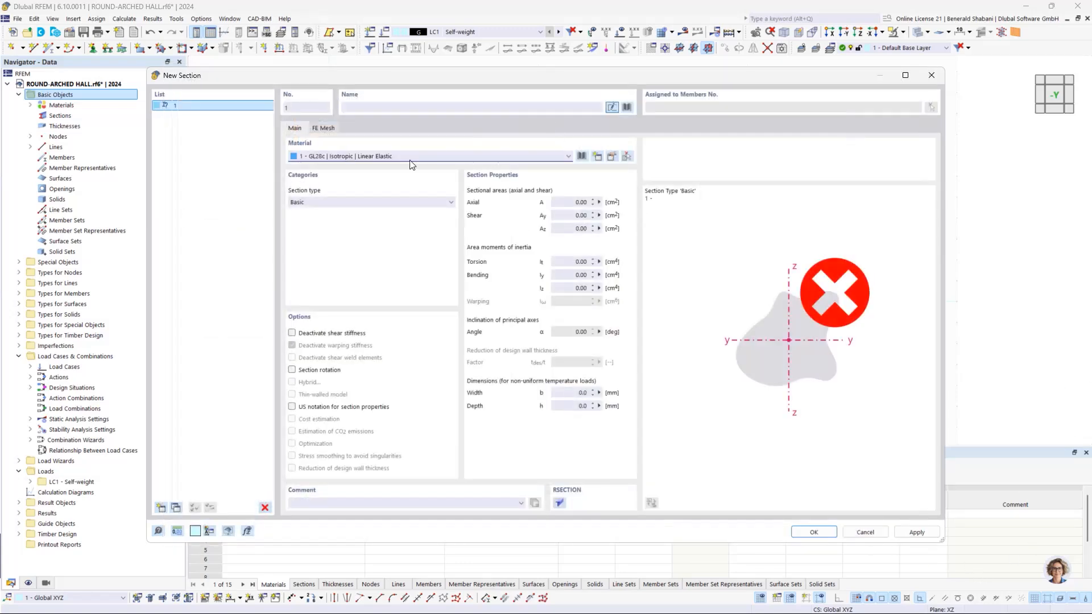
Step: Define a Parametric - Massive I rectangular section 200 mm wide and 480 mm high, and apply it to the arc's member
click(354, 203)
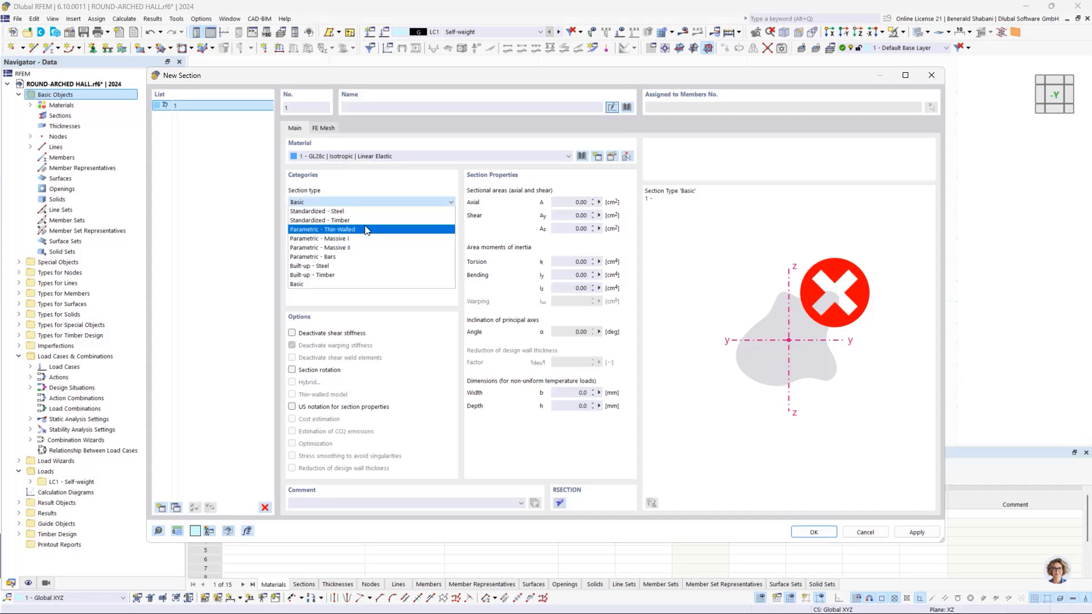
click(484, 259)
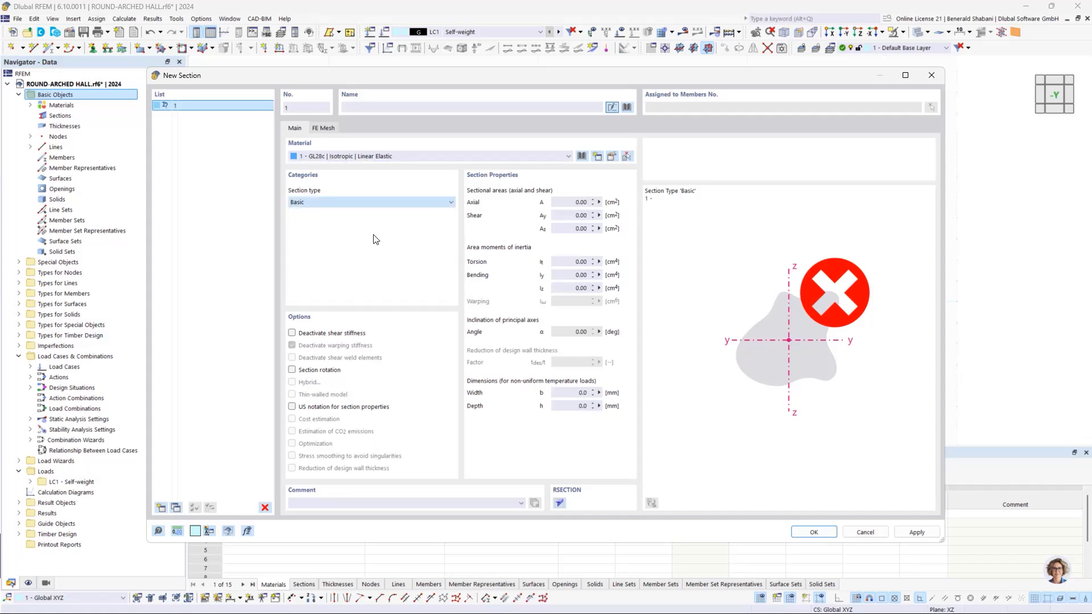
click(341, 128)
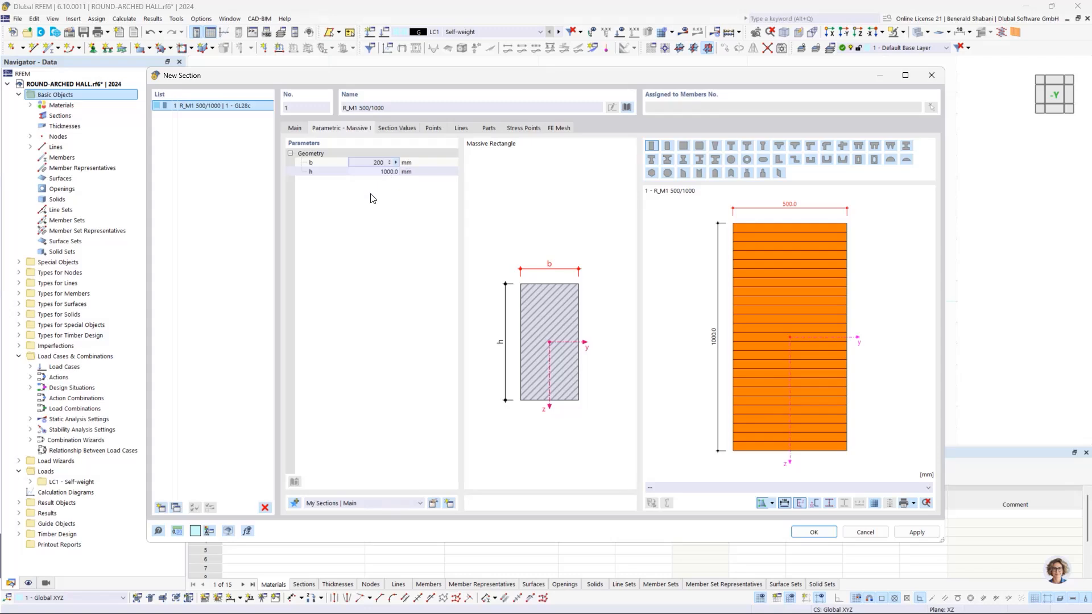
key(Tab)
text(48)
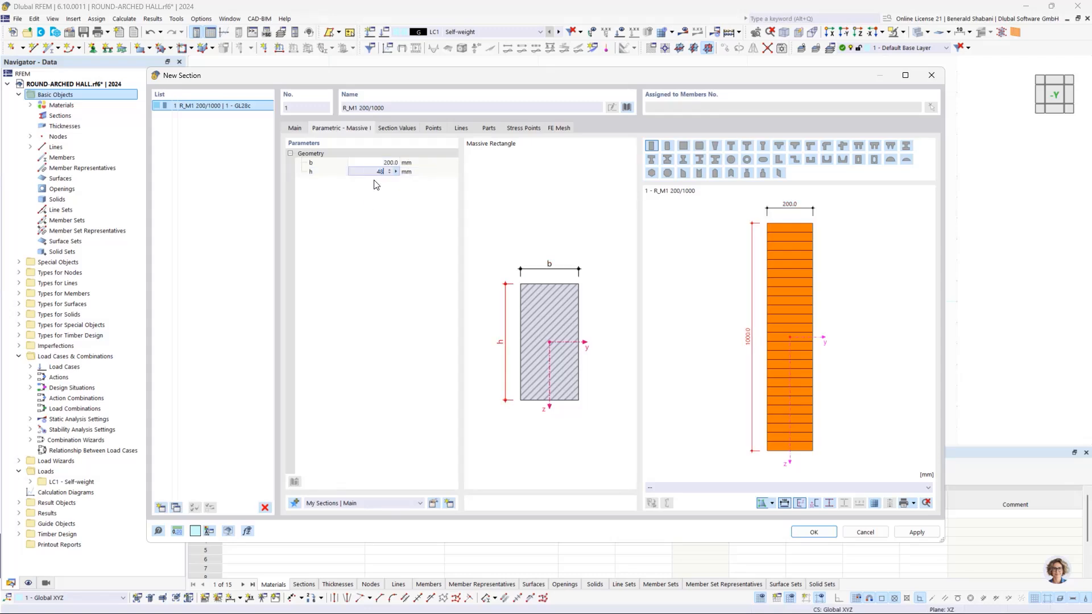
key(Return)
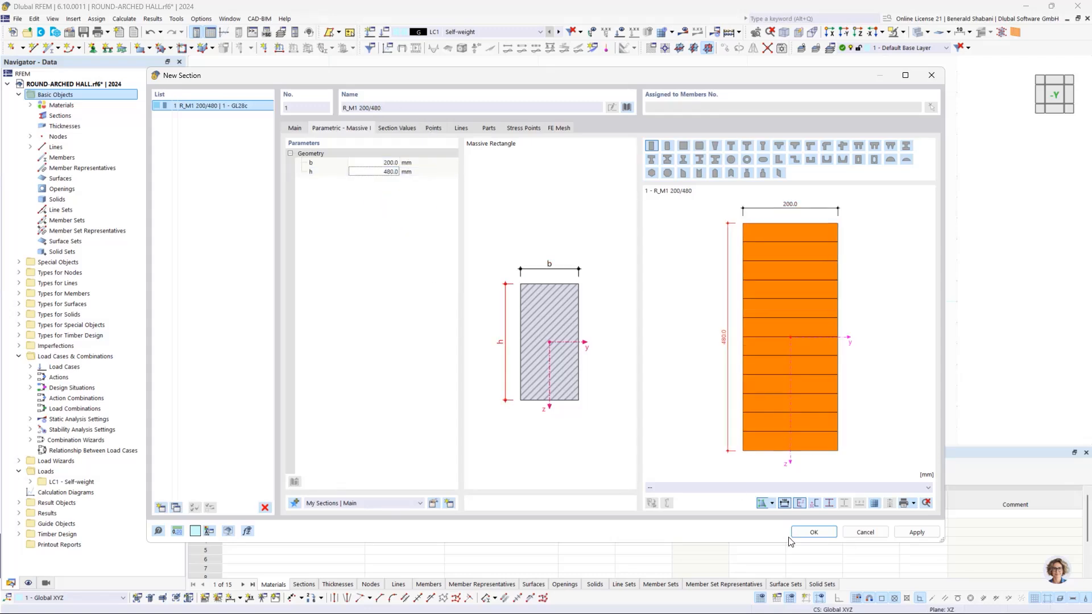
click(814, 532)
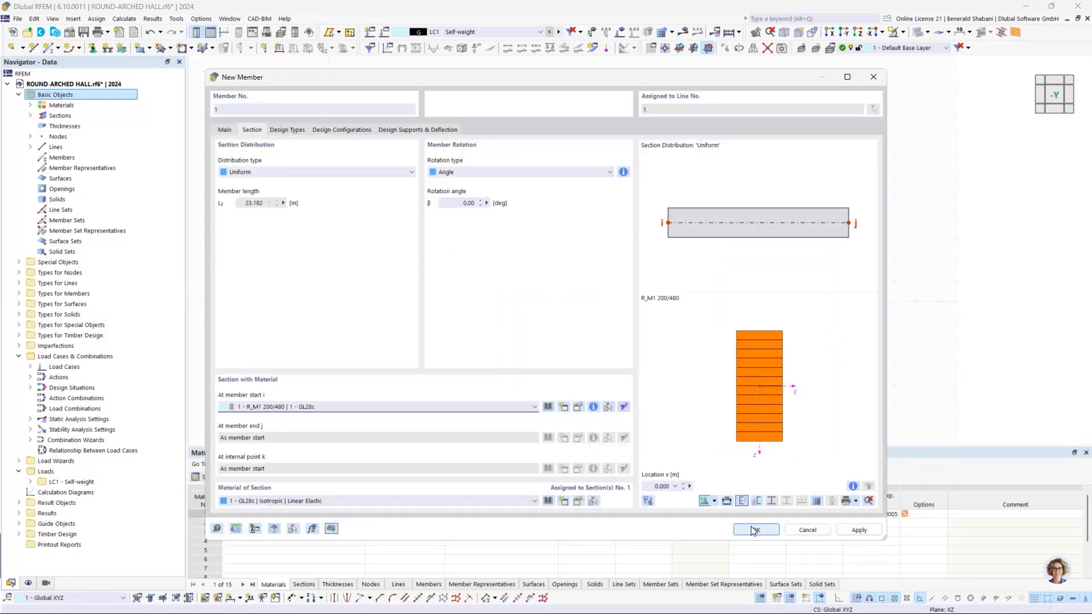
click(857, 530)
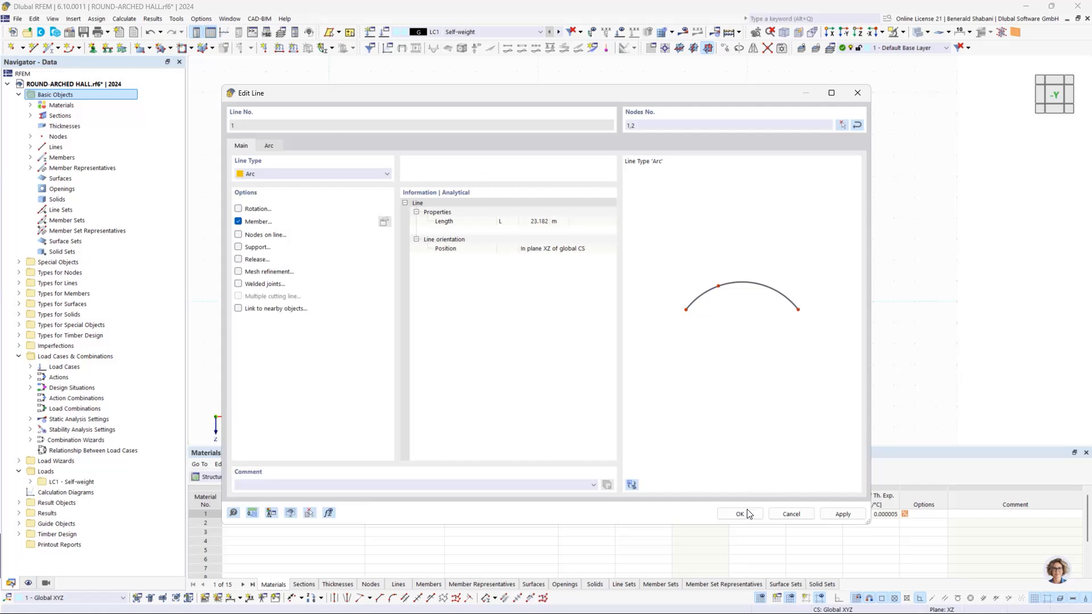
click(746, 513)
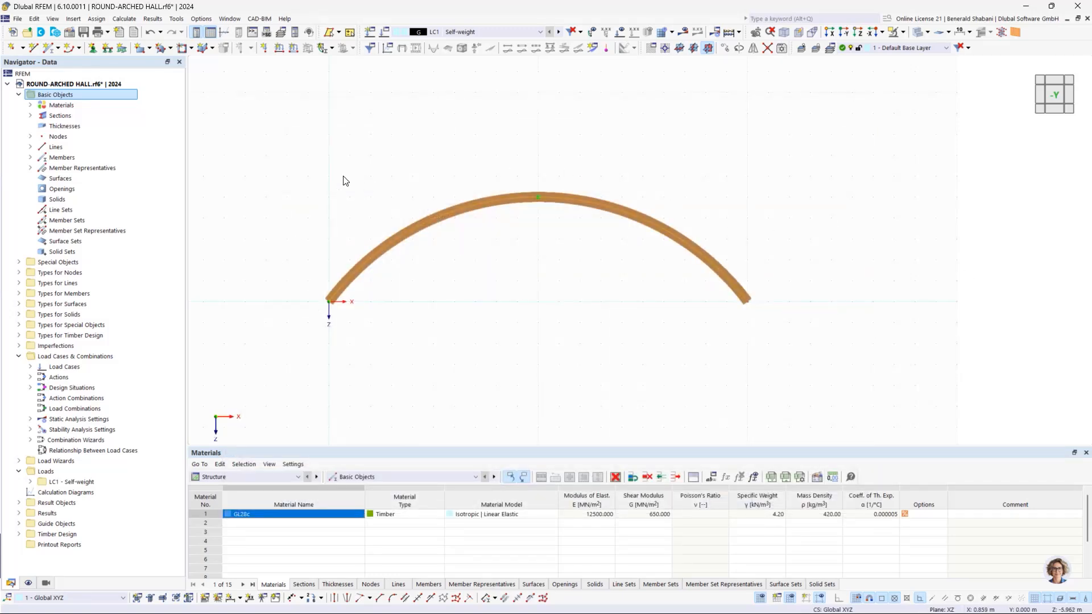
Step: Assign hinged nodal supports to the two end nodes of the arch
scroll(358, 312, up, 2)
scroll(352, 142, down, 1)
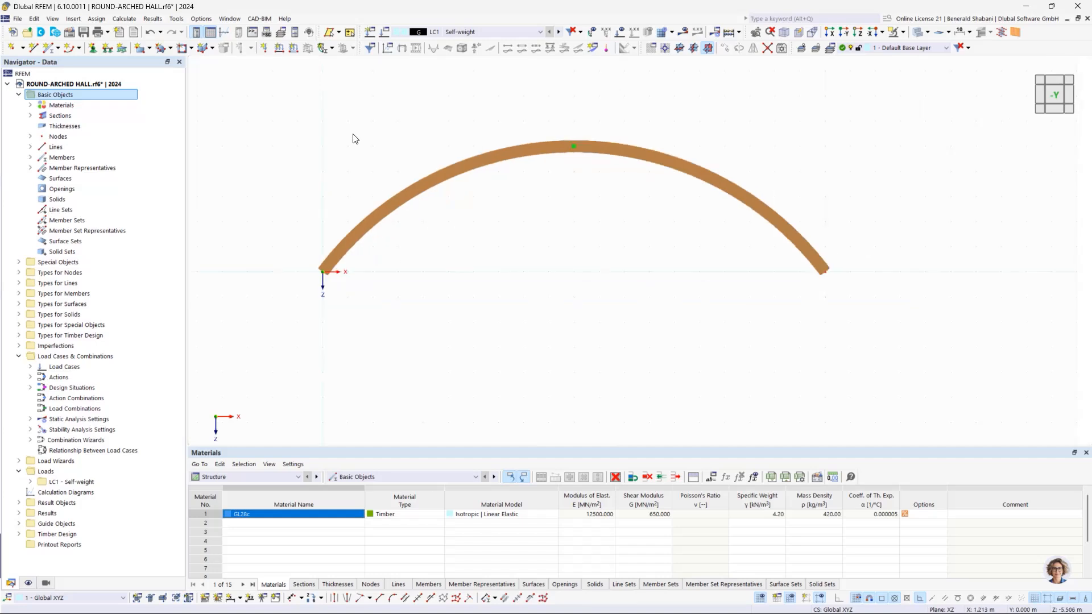
middle_drag(434, 157, 523, 188)
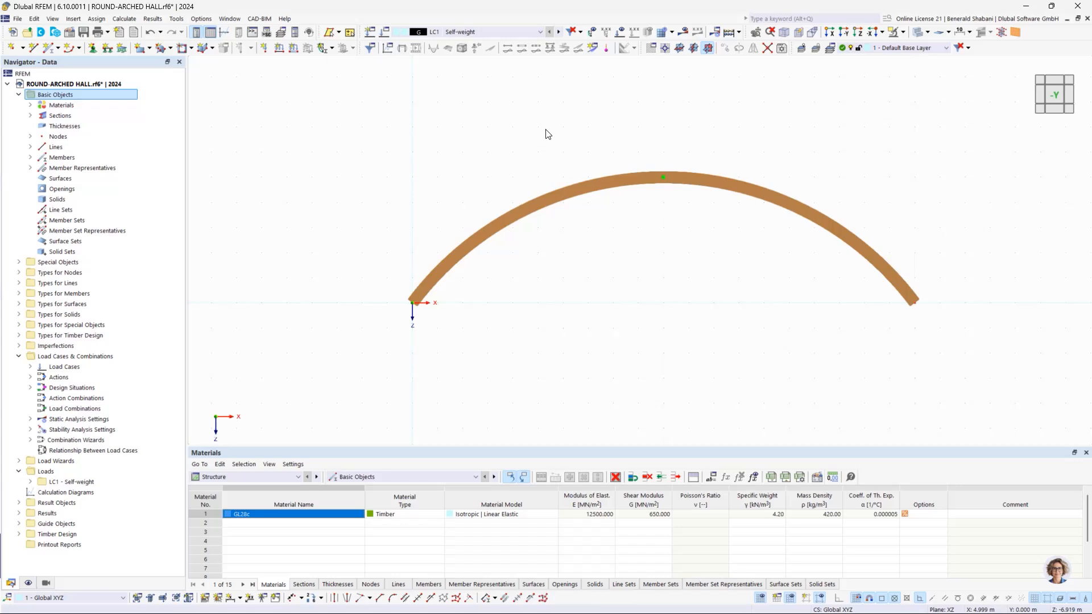
click(92, 48)
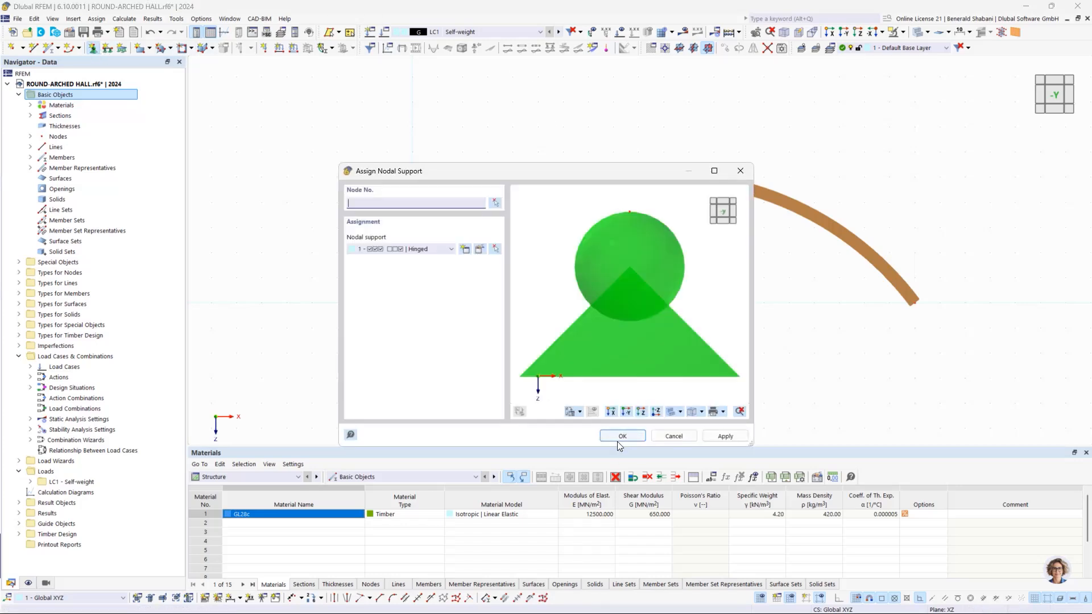
click(619, 439)
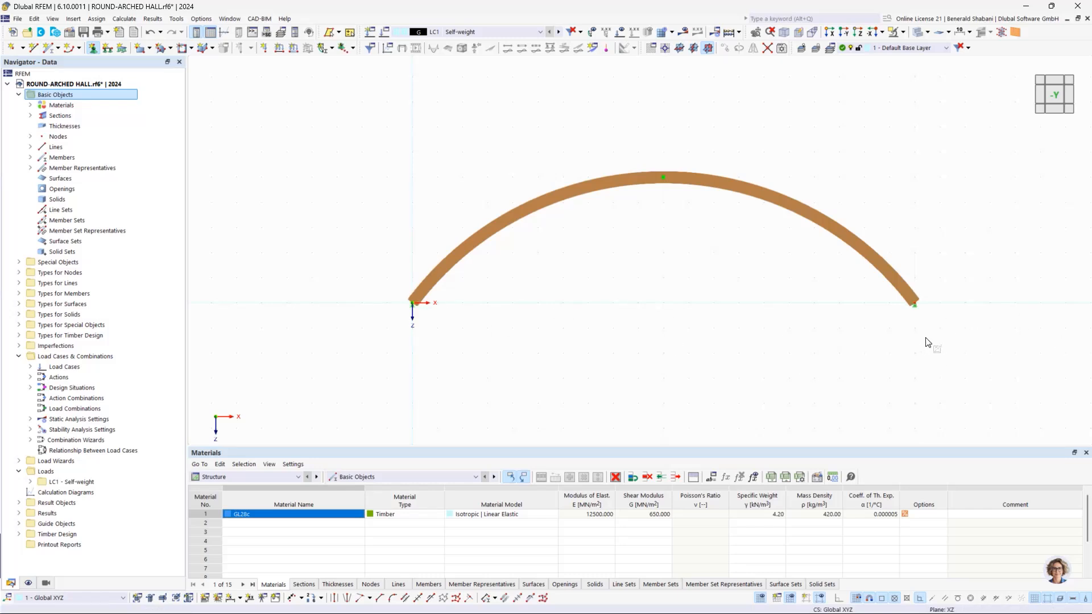
Step: Enlarge the displayed nodal support symbols at the arch ends and show the model in the -Y view
scroll(907, 298, up, 2)
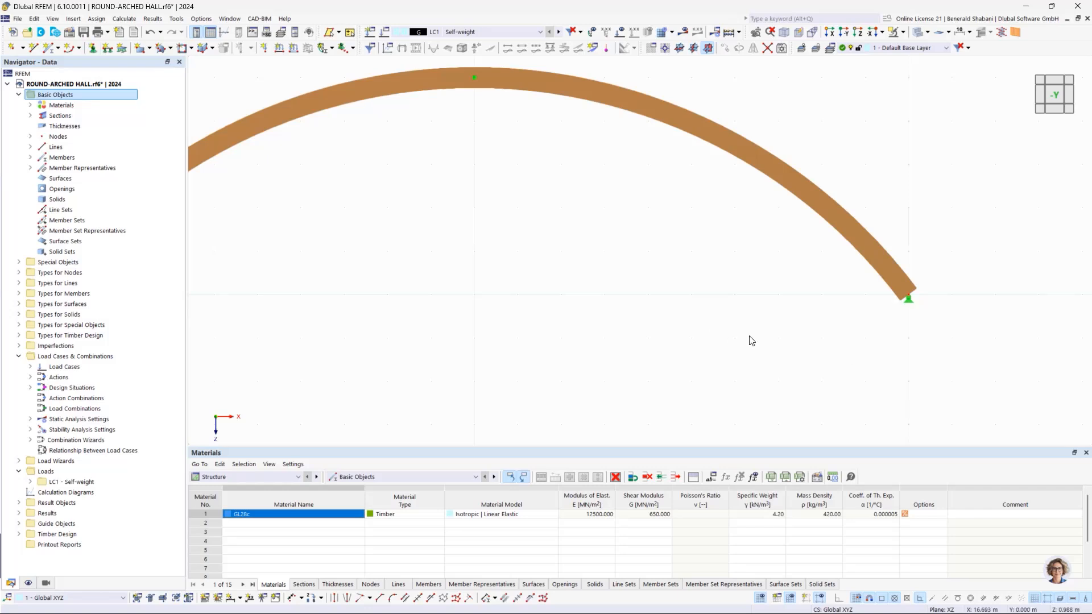
scroll(649, 330, down, 3)
scroll(290, 318, up, 2)
scroll(297, 310, down, 2)
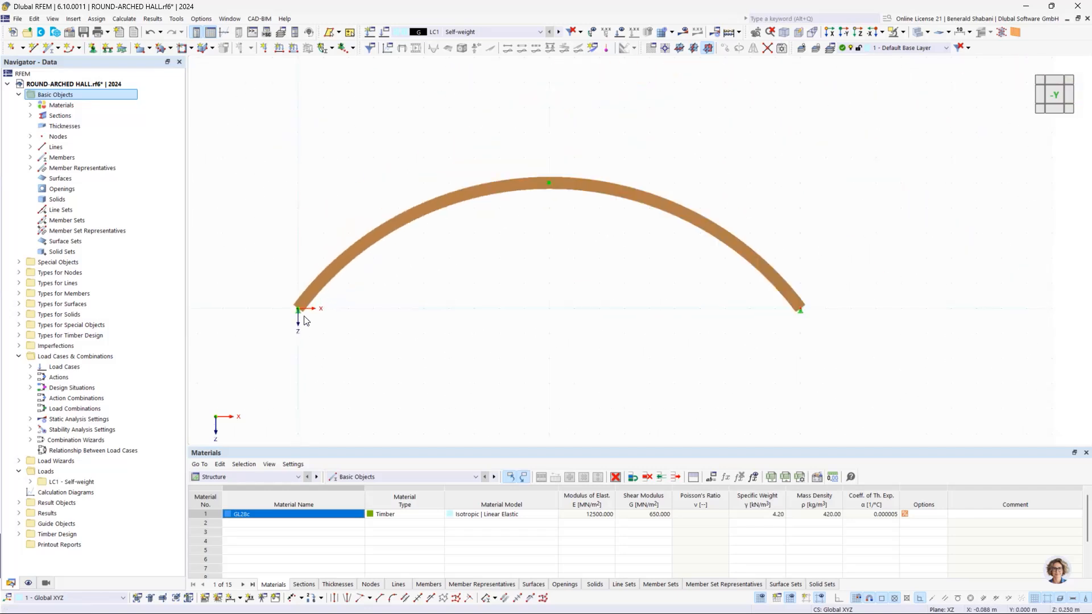
scroll(800, 318, up, 2)
scroll(805, 319, down, 3)
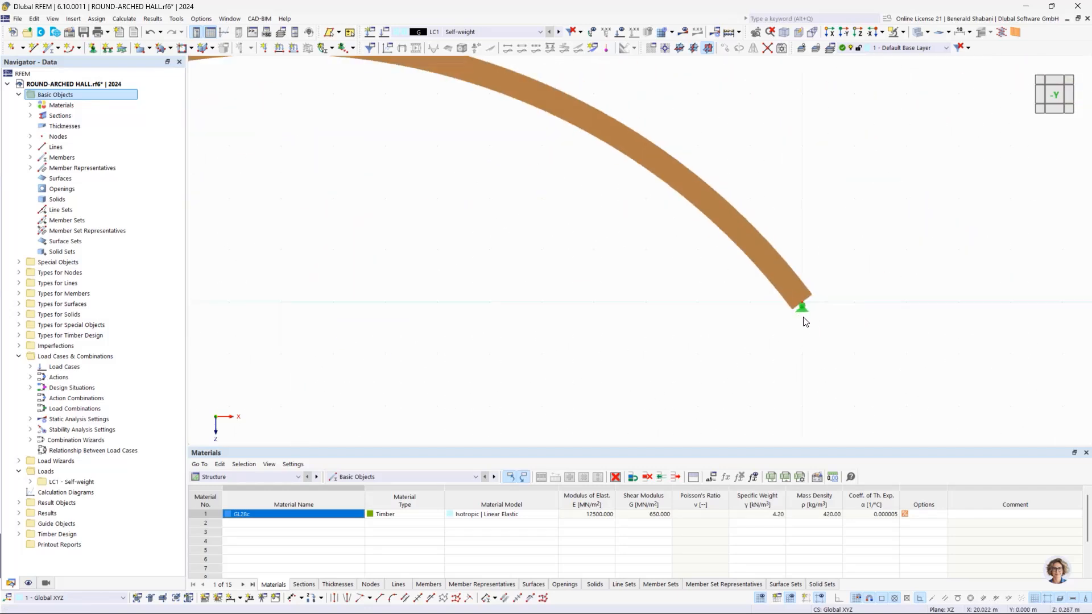
scroll(739, 316, down, 1)
middle_drag(739, 316, 786, 314)
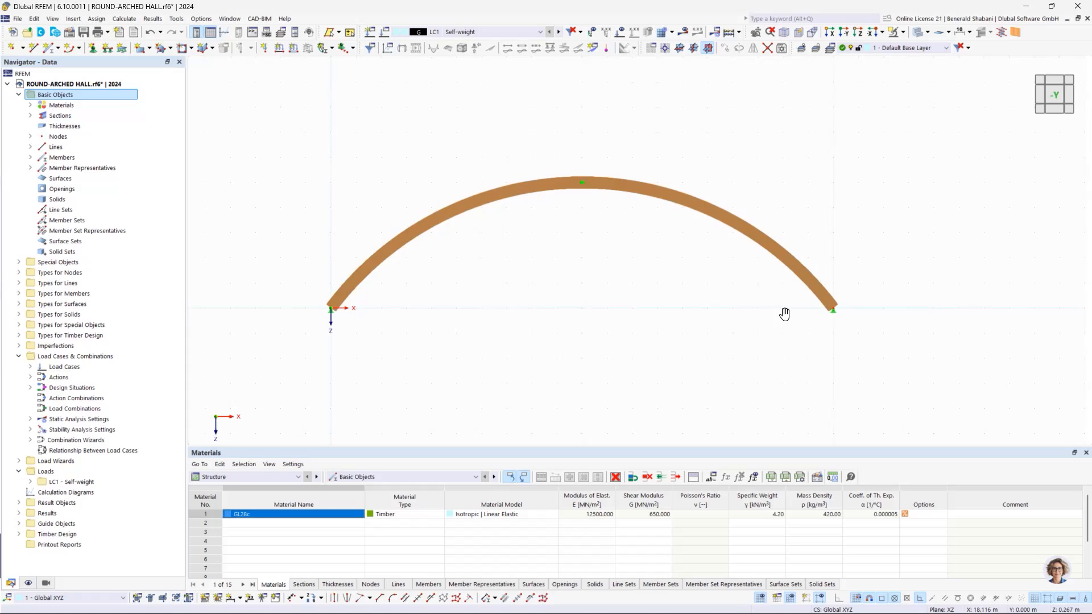
click(834, 312)
right_click(833, 313)
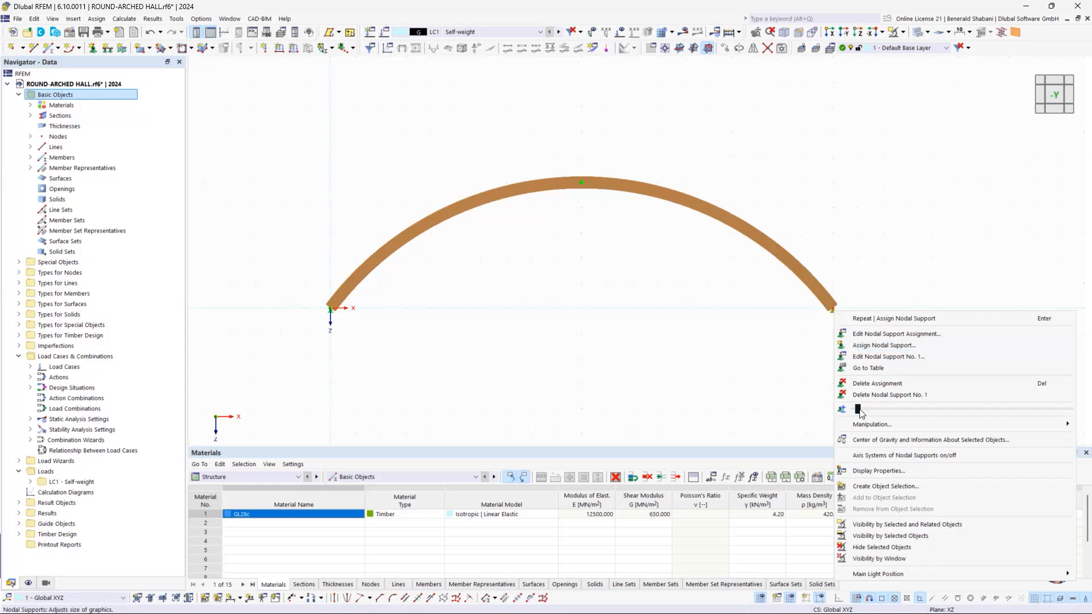
drag(874, 411, 916, 411)
click(738, 375)
mouse_move(911, 352)
ctrl+middle_down()
mouse_move(839, 357)
mouse_move(904, 354)
ctrl+middle_up()
click(1057, 102)
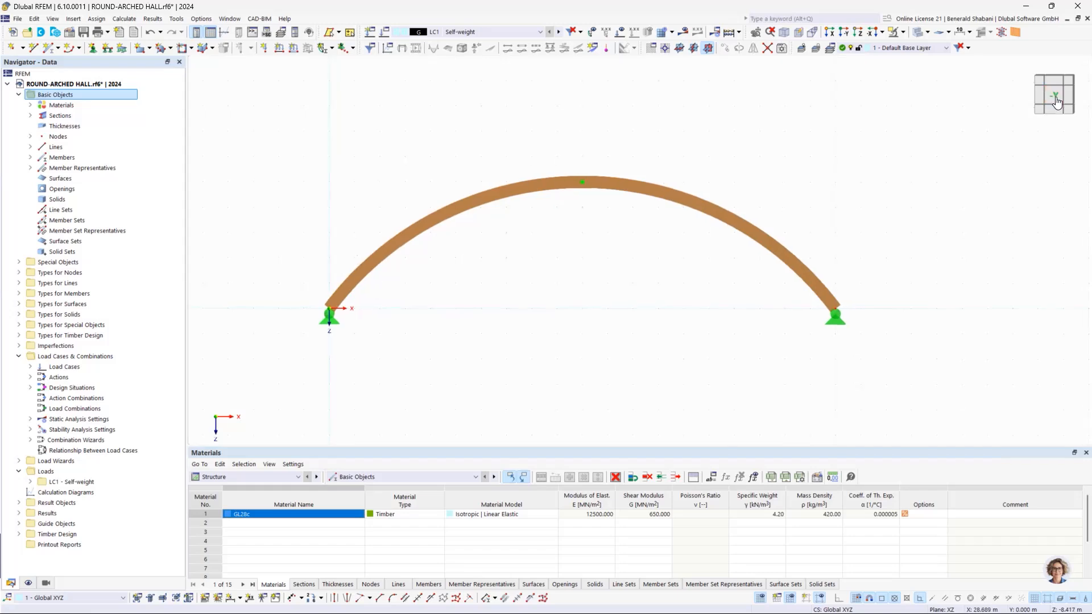
Step: Divide the arched member using 5 intermediate nodes
scroll(787, 278, up, 2)
scroll(804, 288, down, 3)
middle_drag(807, 305, 751, 301)
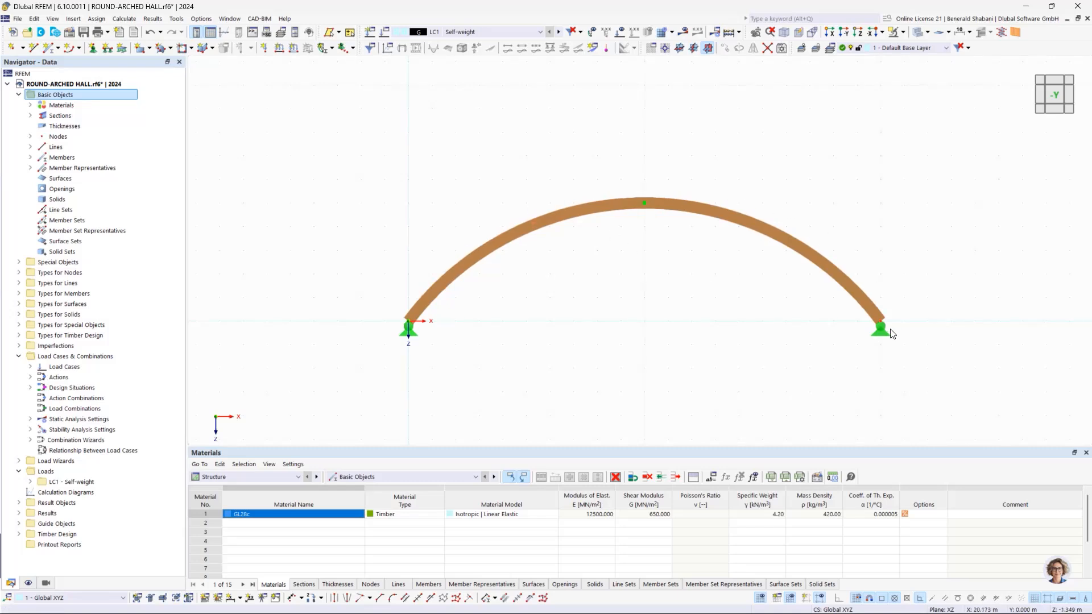
drag(379, 173, 974, 393)
right_click(725, 226)
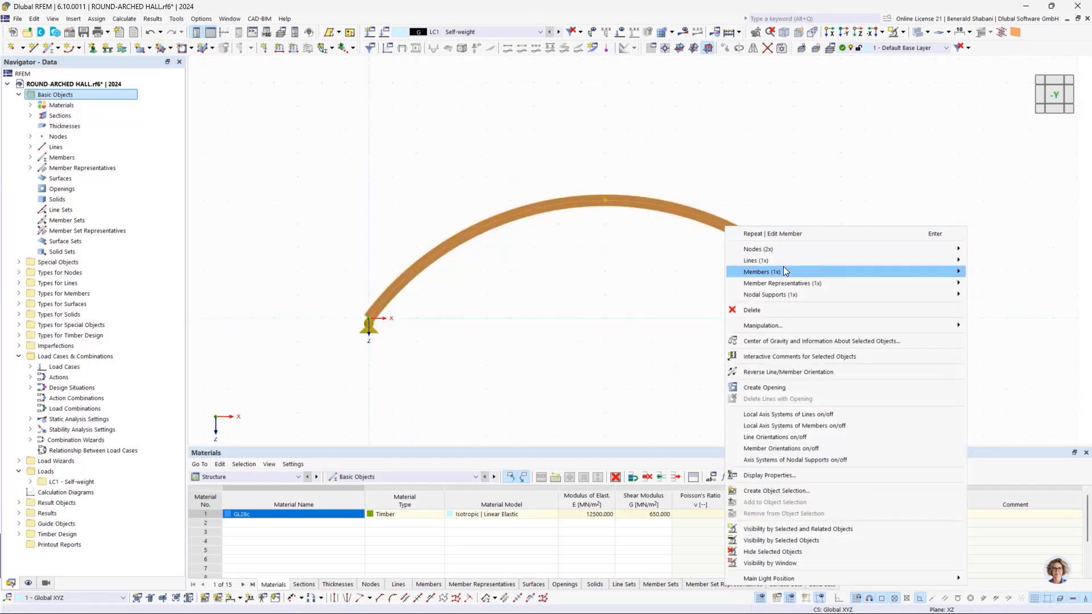
mouse_move(784, 268)
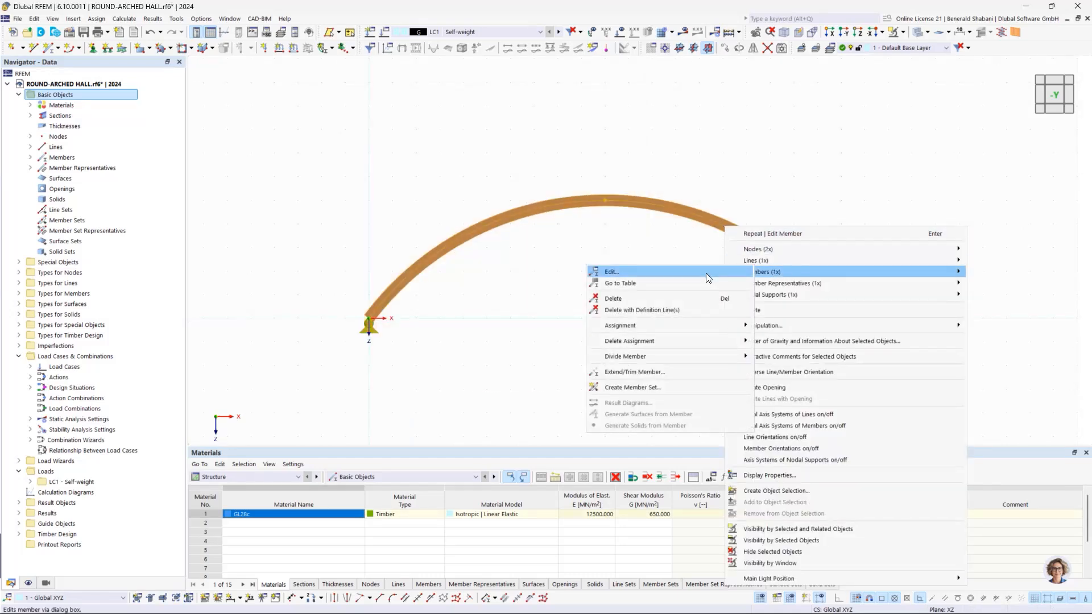
mouse_move(657, 360)
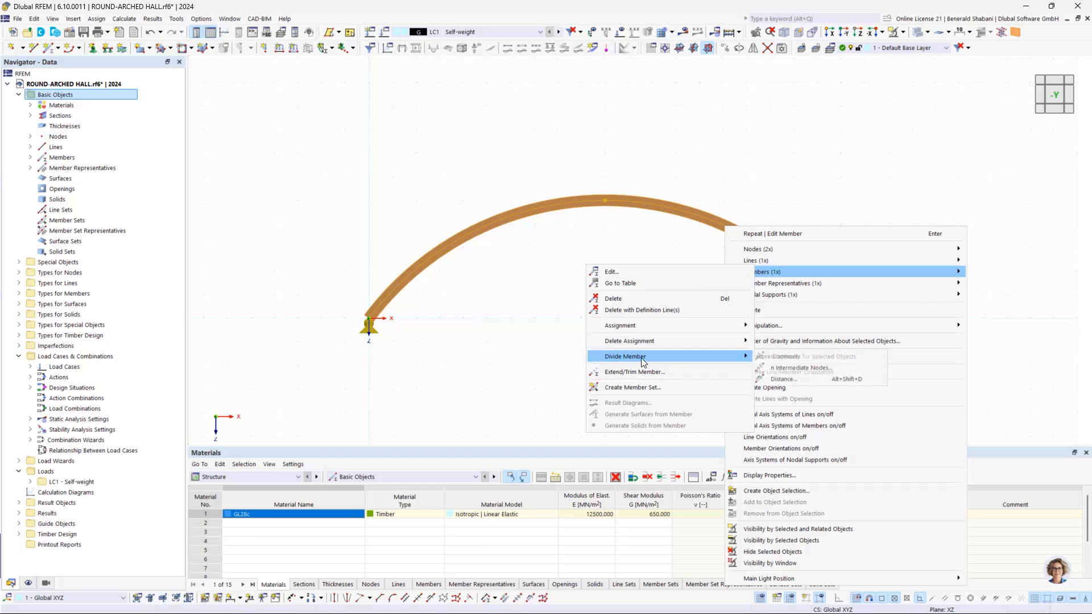
click(787, 369)
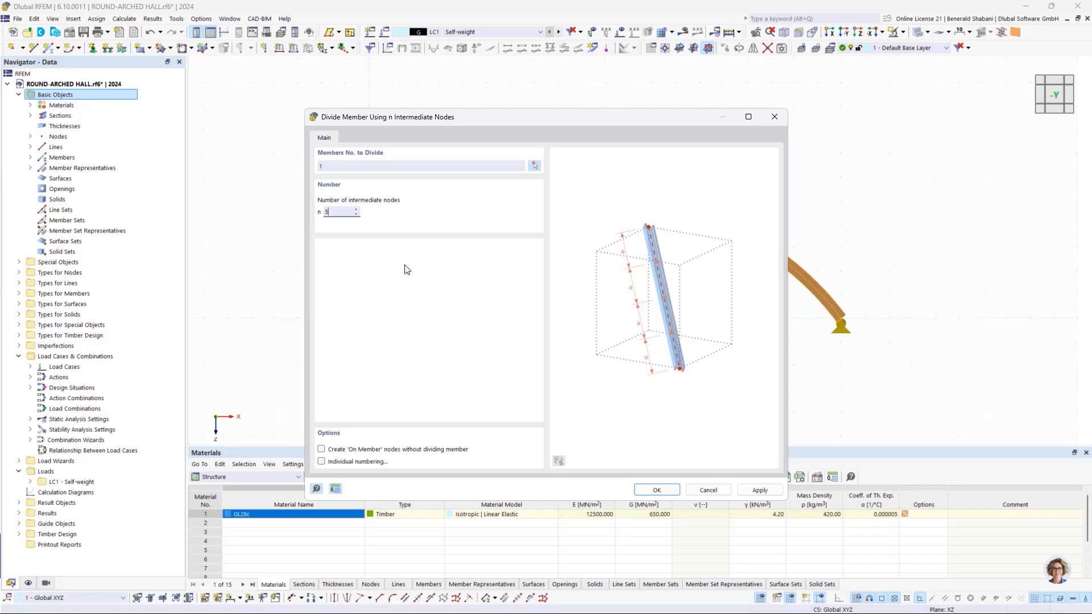
click(656, 492)
Step: Create a Continuous Members set from the six segments of the divided arch
scroll(526, 190, up, 2)
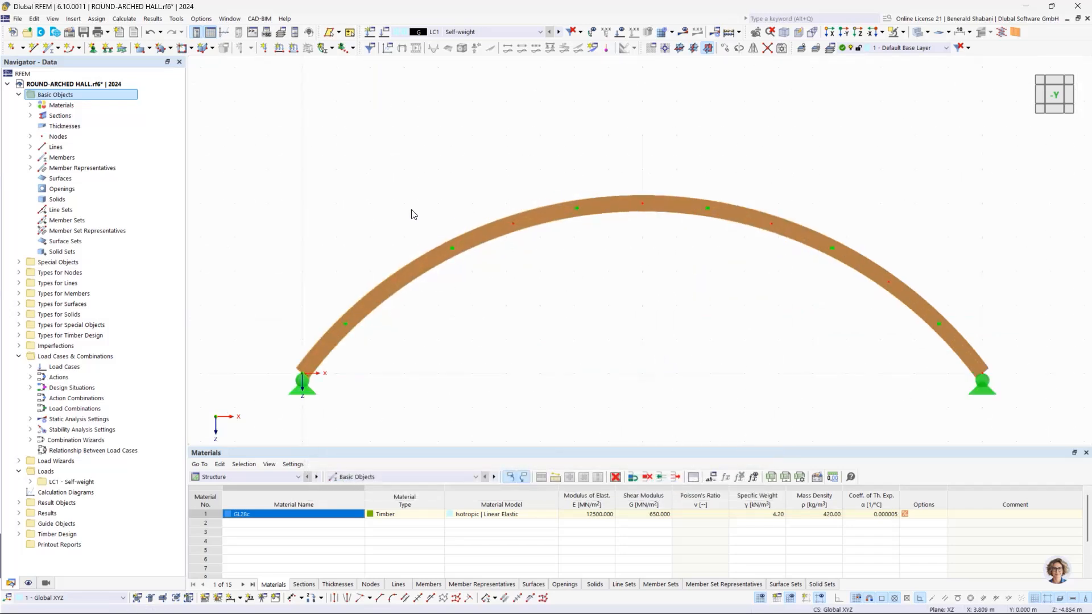
scroll(412, 214, down, 2)
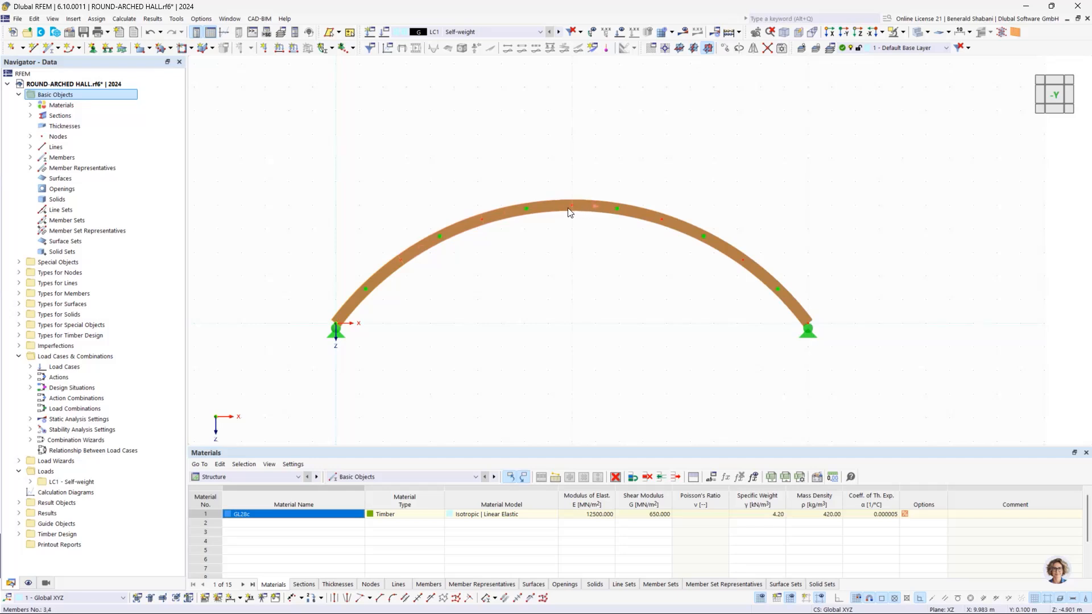
ctrl+middle_drag(659, 288, 629, 292)
scroll(590, 261, up, 2)
scroll(592, 267, down, 3)
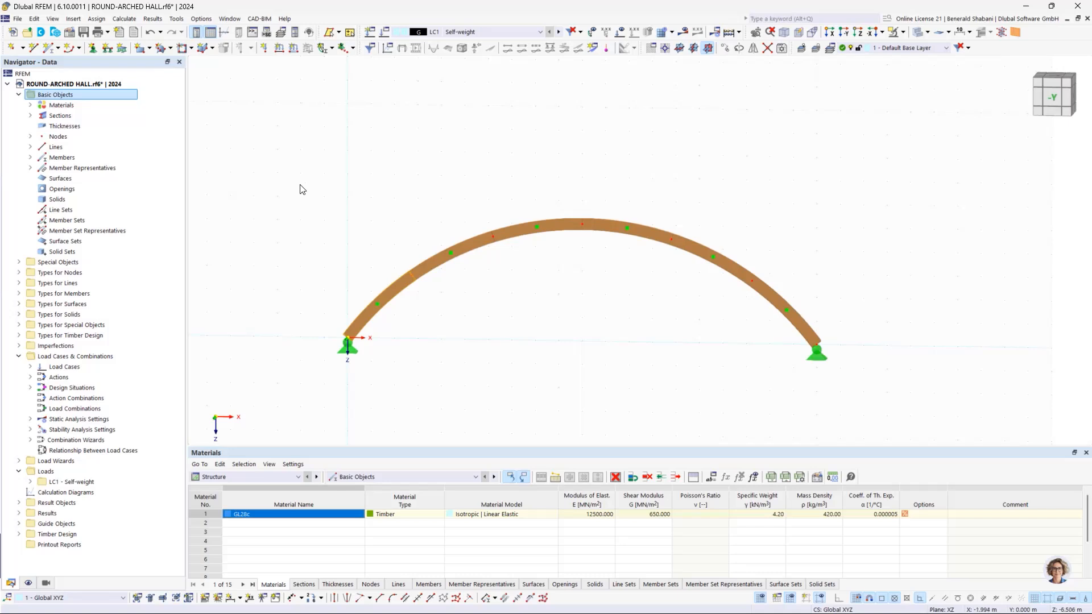
drag(303, 185, 890, 414)
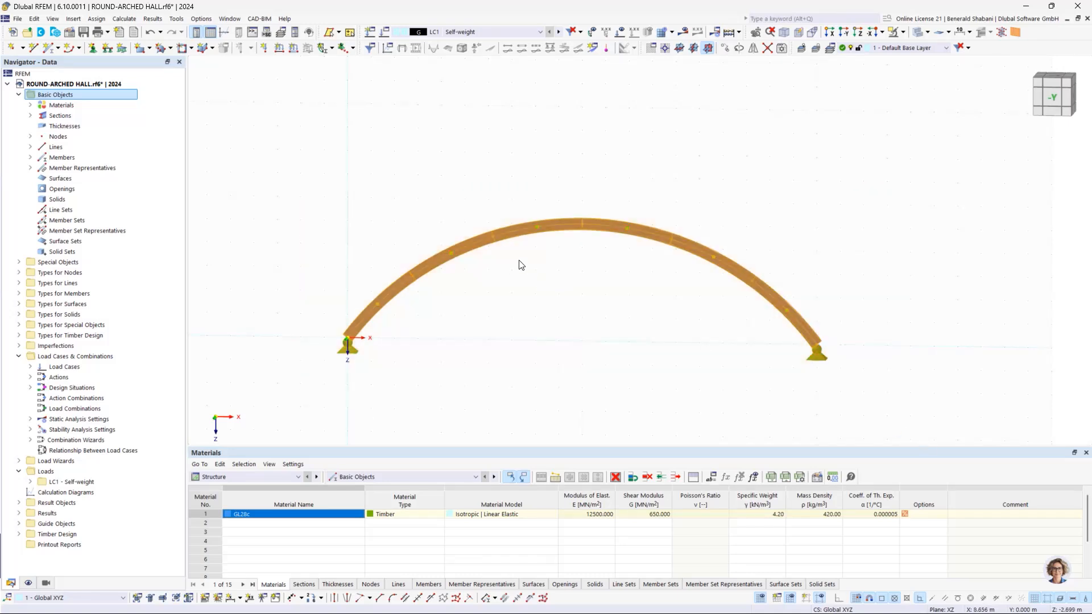
right_click(475, 243)
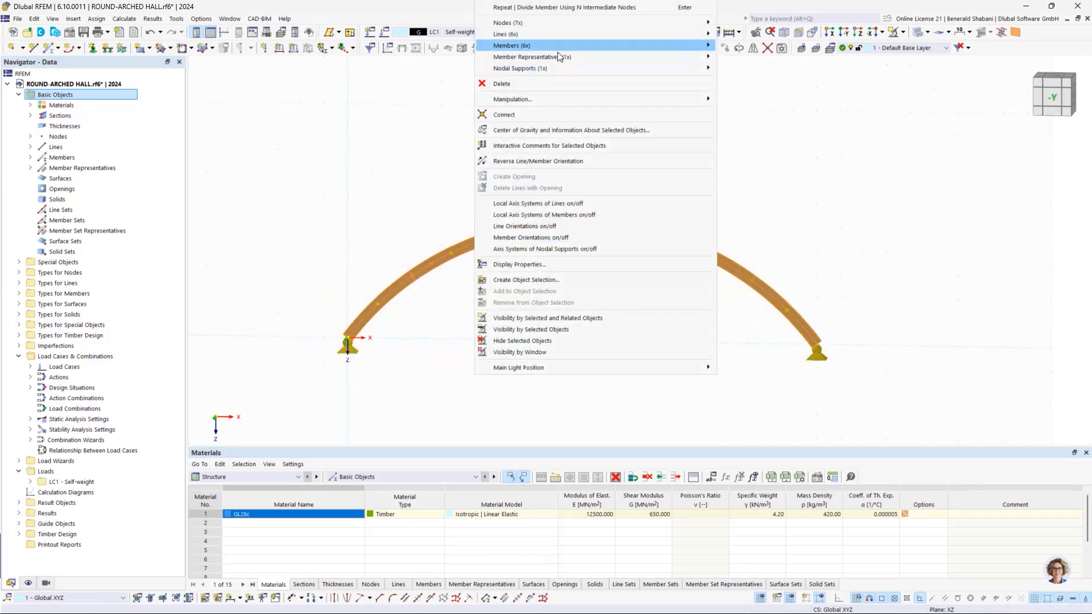
mouse_move(569, 46)
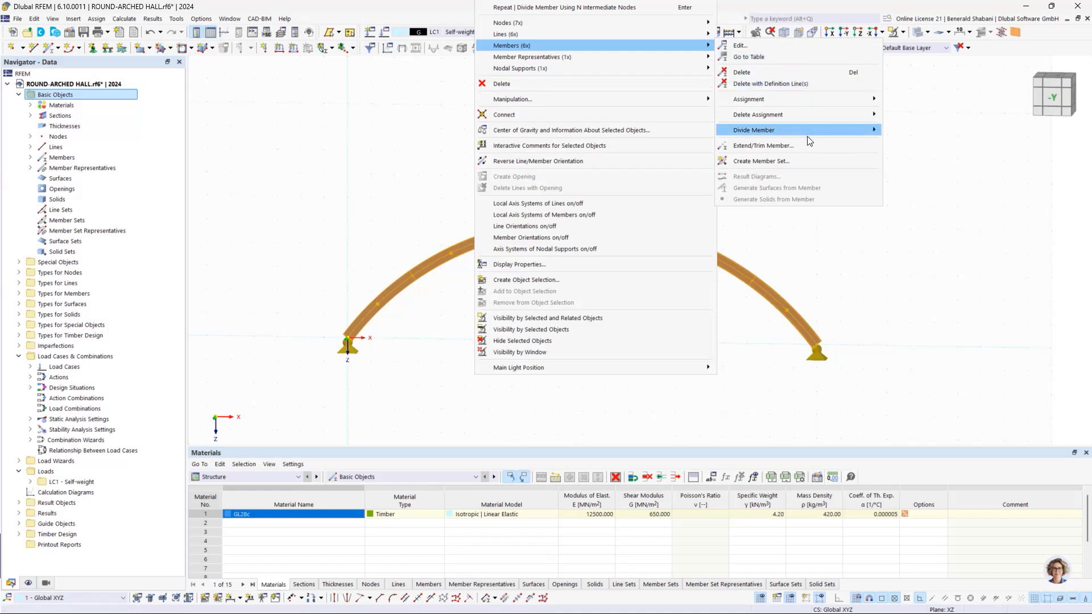
click(803, 160)
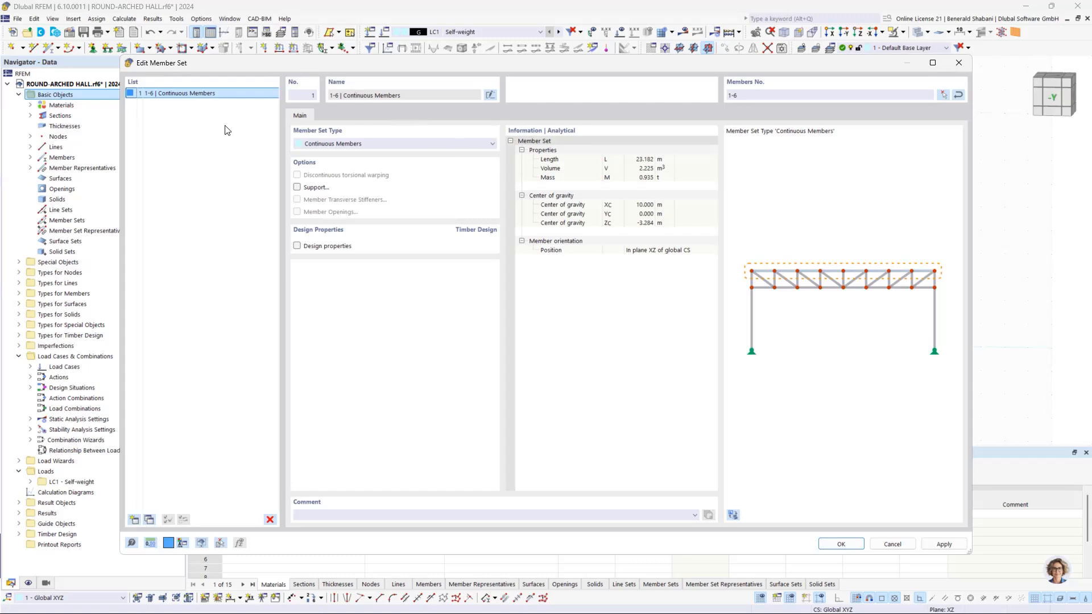
click(840, 545)
drag(270, 141, 866, 360)
right_click(547, 224)
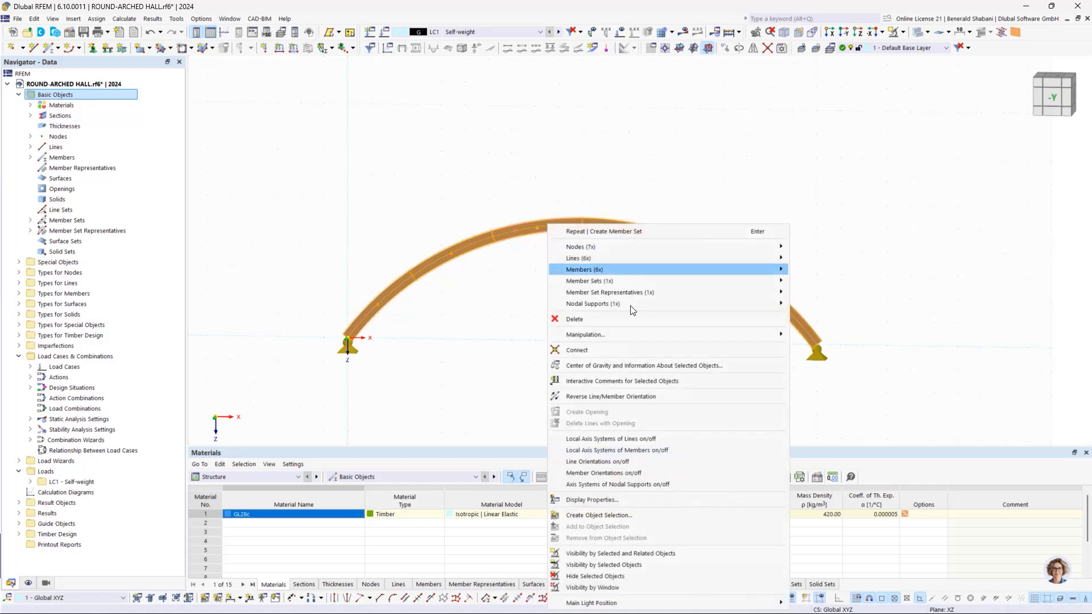
mouse_move(608, 281)
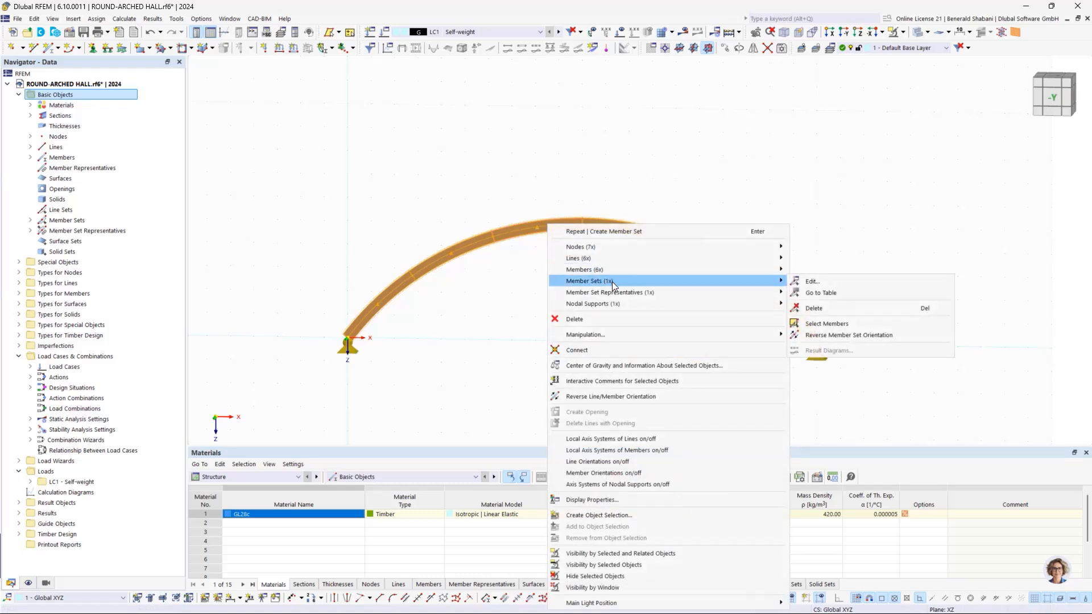
click(950, 195)
click(950, 195)
scroll(387, 181, down, 1)
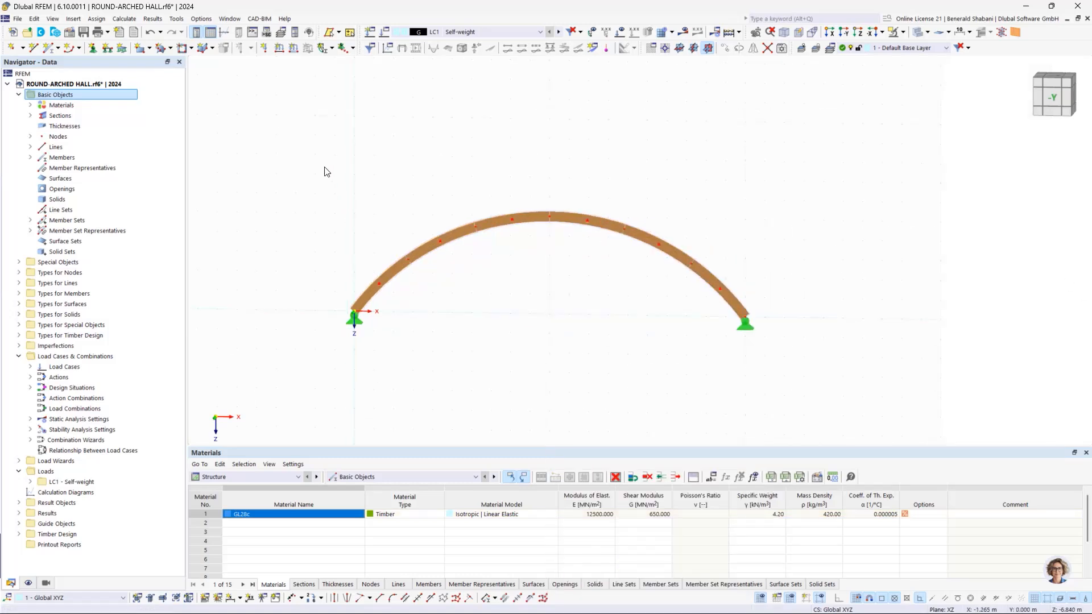
Step: Set up a Move/Copy of the entire arch and its supports with Create copy enabled and 5 steps
drag(309, 162, 921, 412)
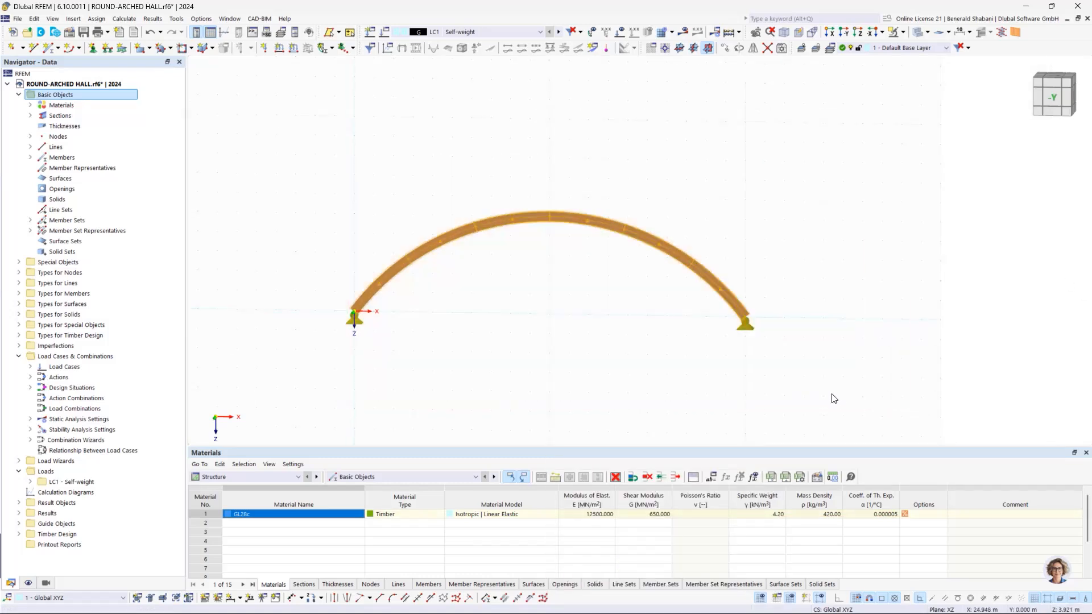
click(1052, 98)
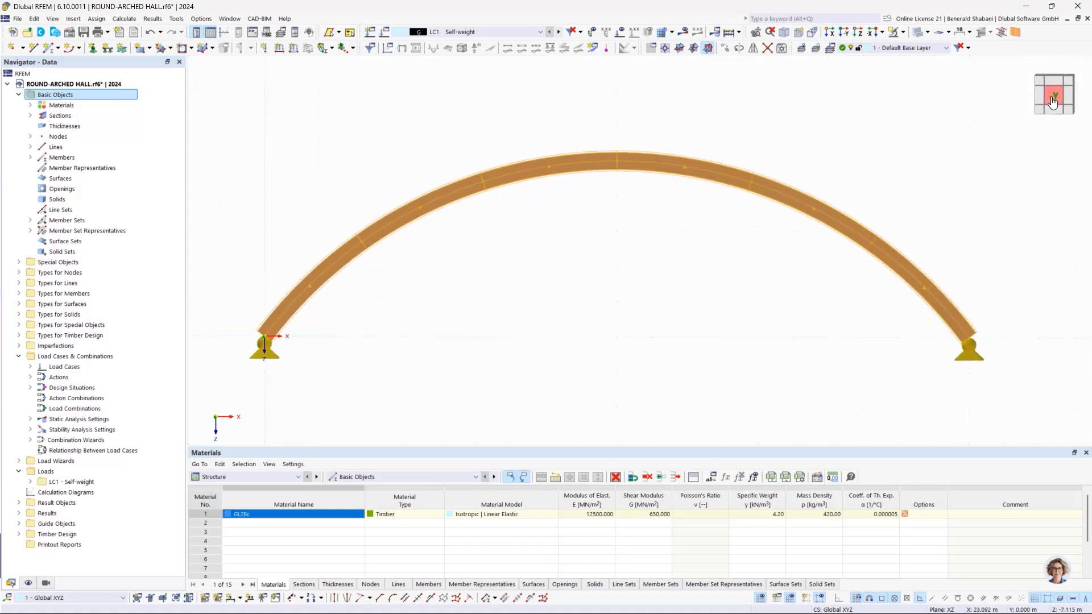
scroll(843, 140, down, 2)
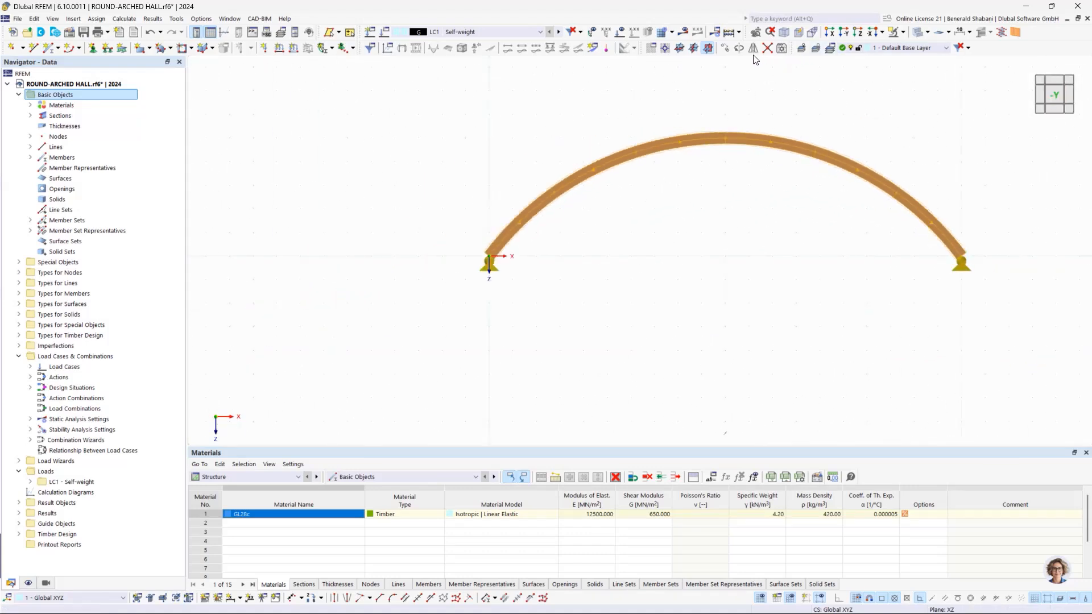
click(726, 48)
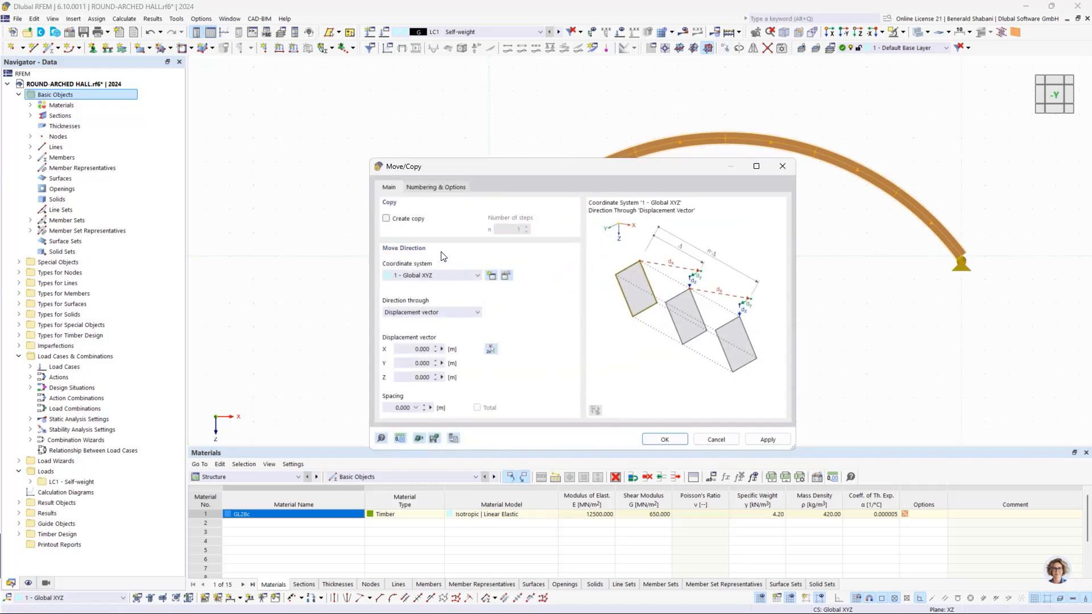
click(386, 219)
double_click(518, 229)
text(5)
drag(558, 169, 226, 190)
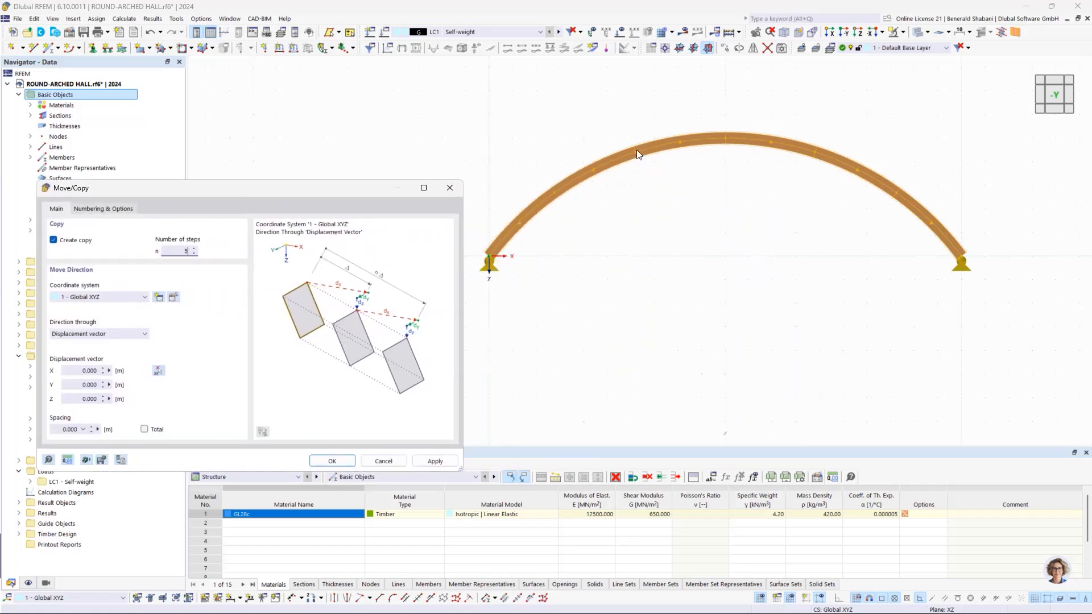
drag(316, 194, 464, 215)
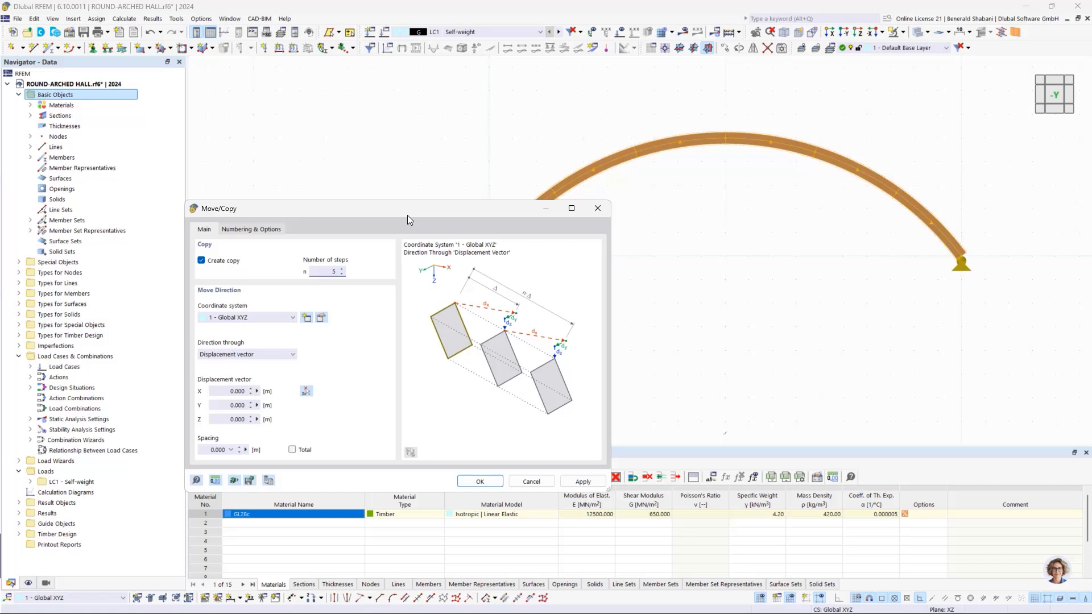
Step: Enable step links that link the copied nodes with members, and start a new template member of type Truss
click(245, 231)
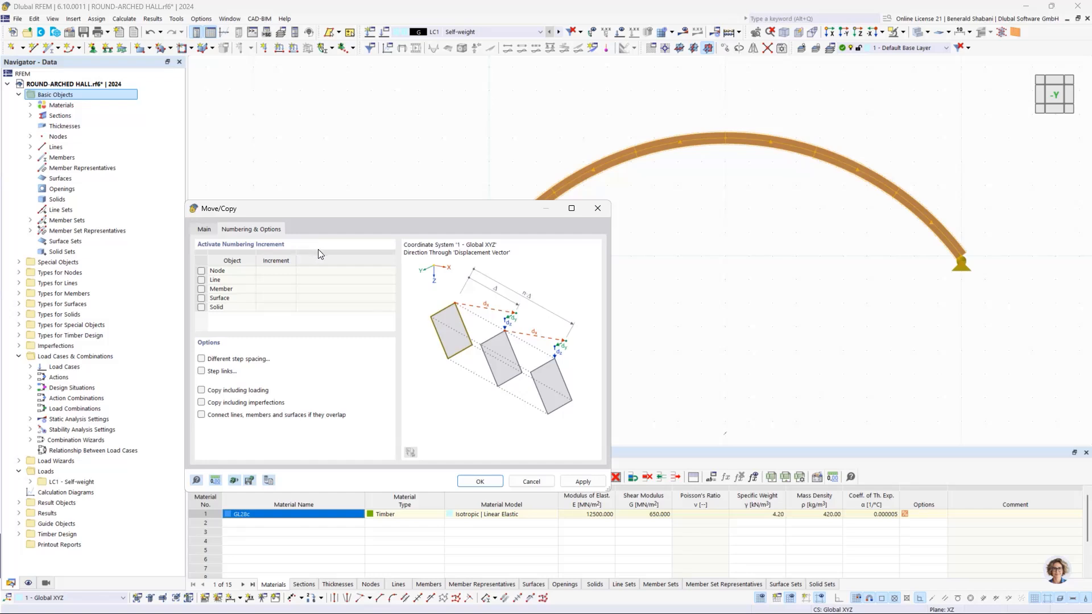
click(201, 371)
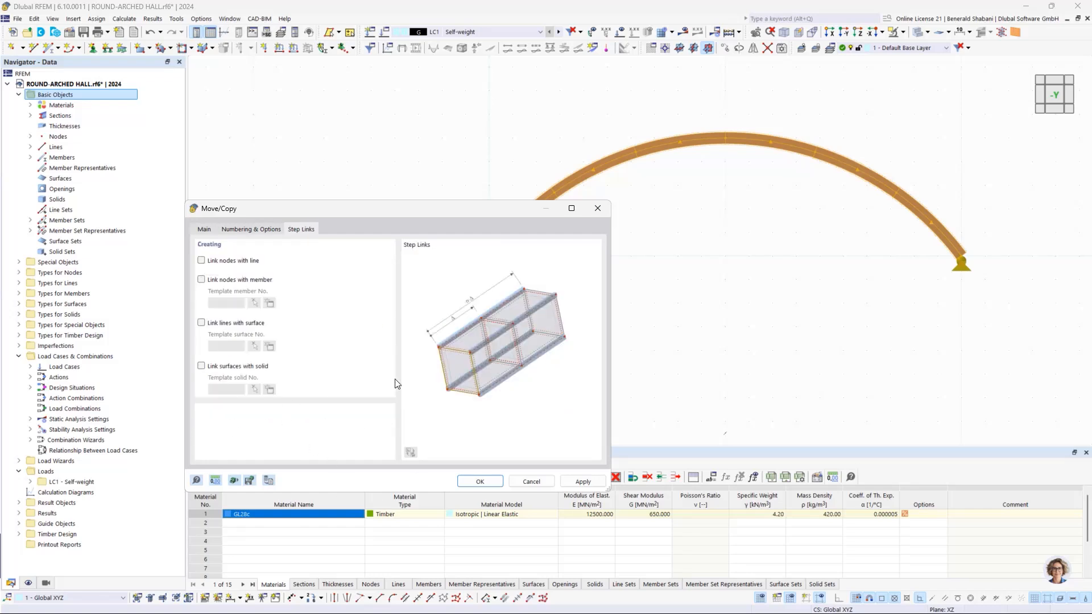
click(201, 262)
click(202, 280)
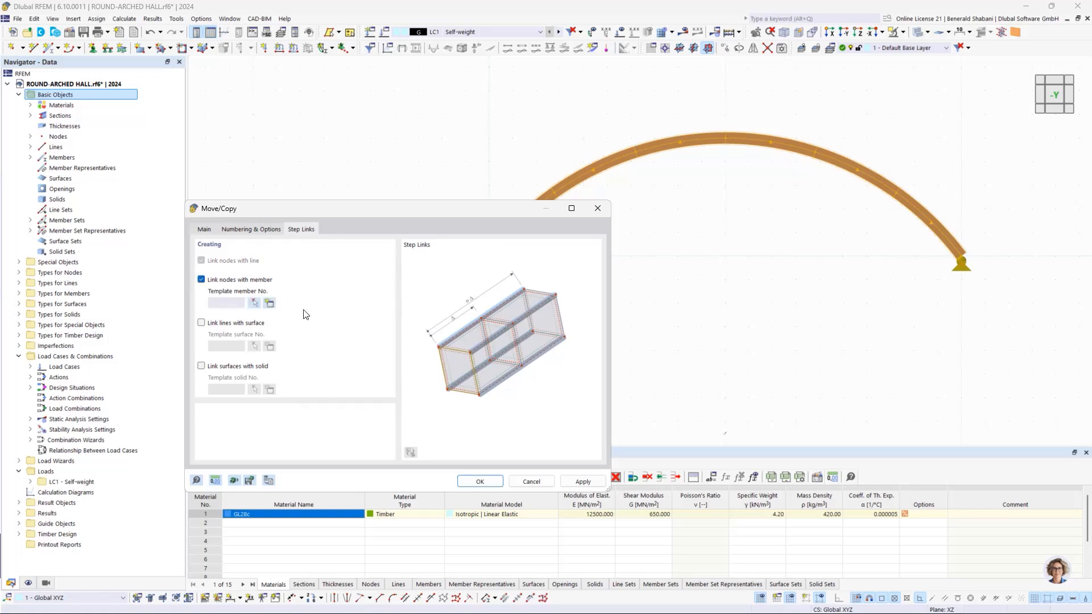
click(272, 307)
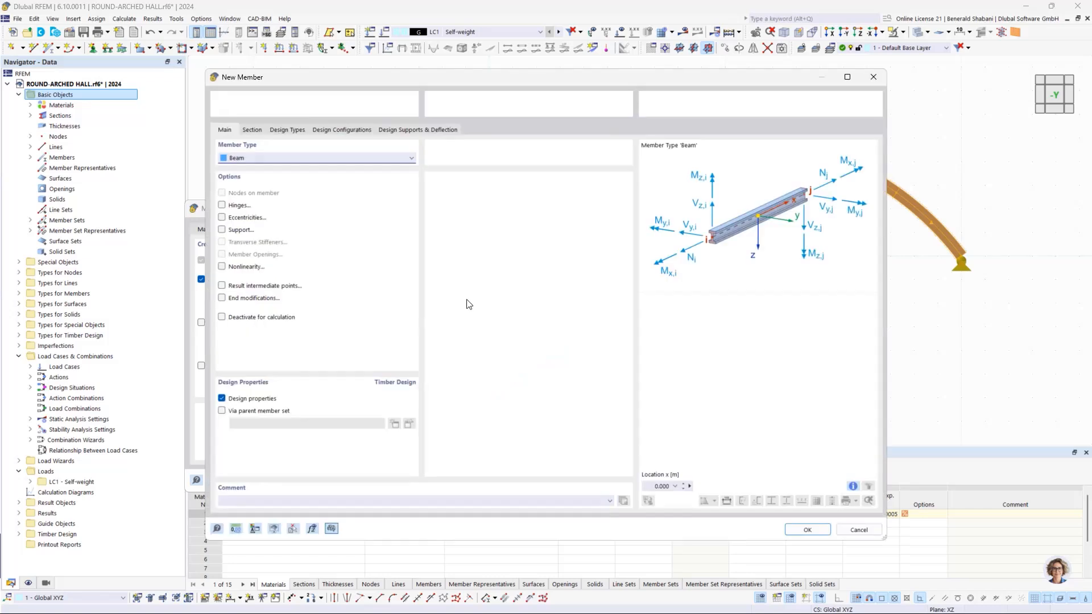
click(252, 130)
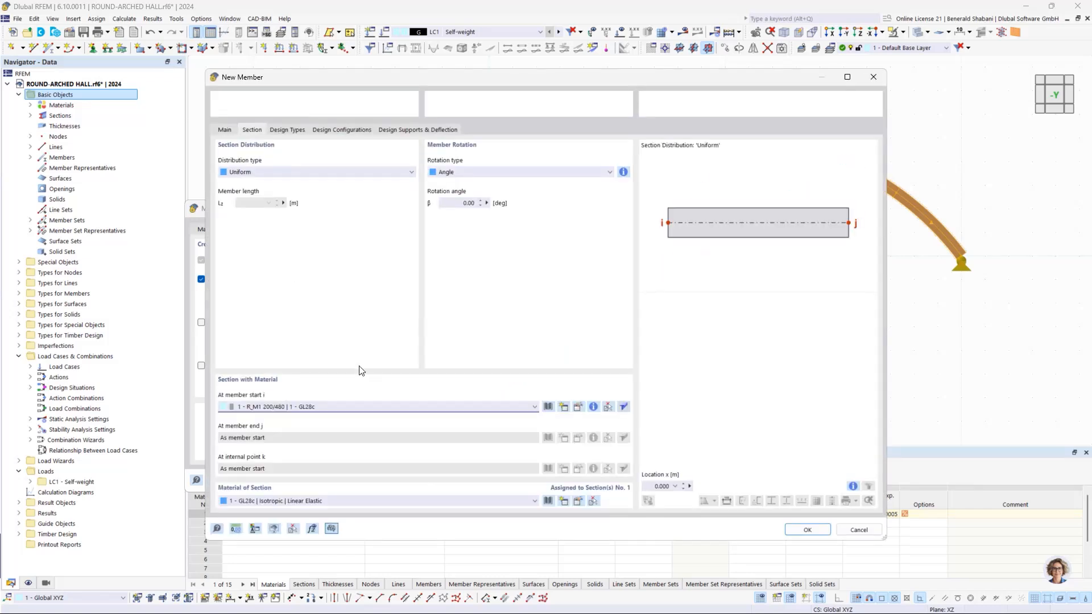
click(225, 131)
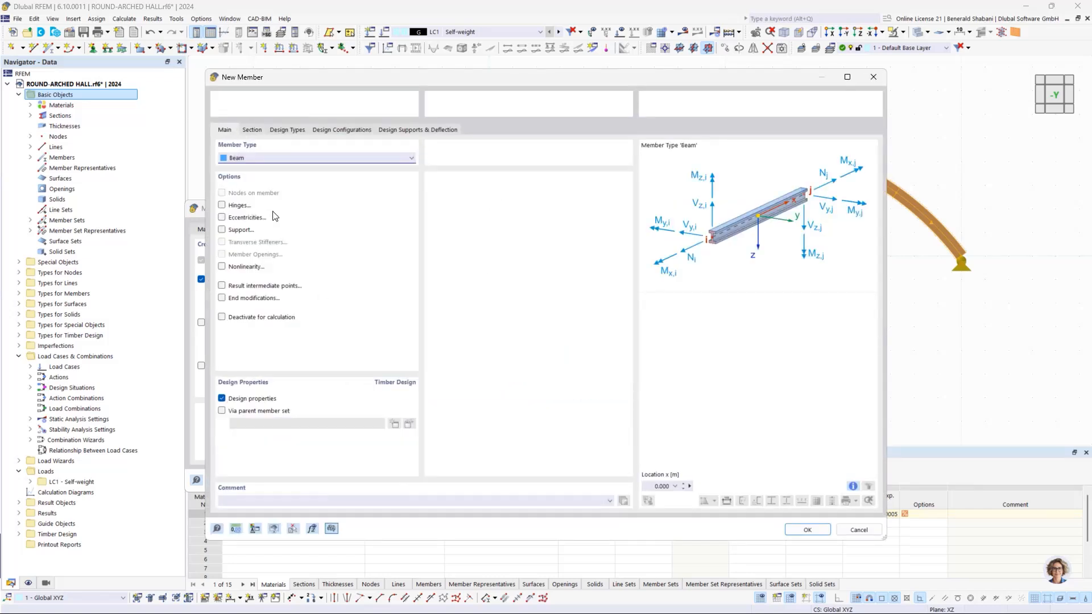
click(263, 158)
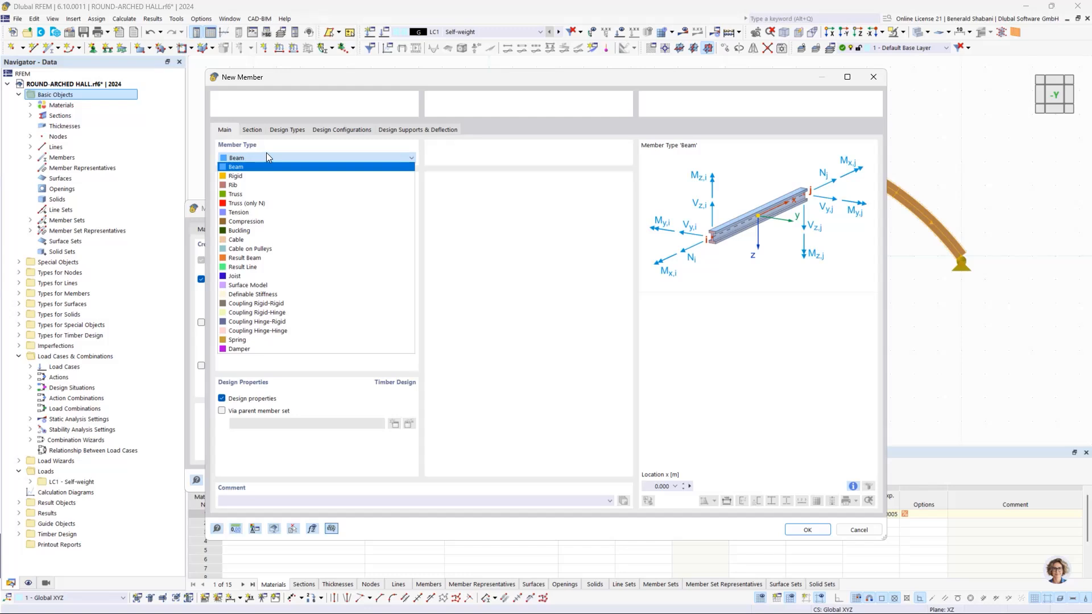
click(284, 194)
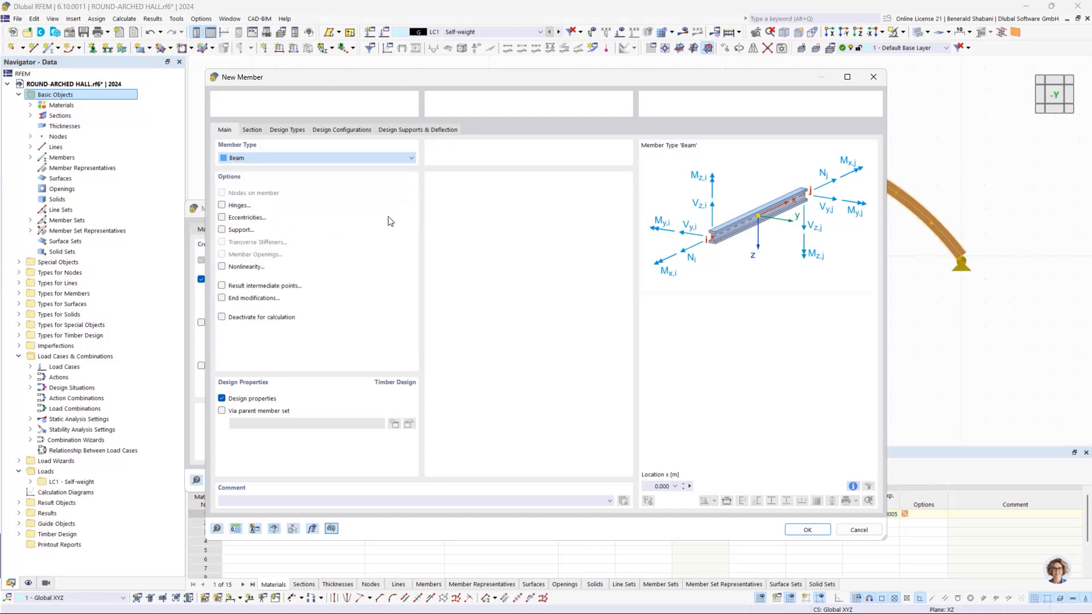
Step: Give the template member a new Parametric - Massive I rectangular section in GL28c, 120 mm wide and 120 mm high
click(254, 133)
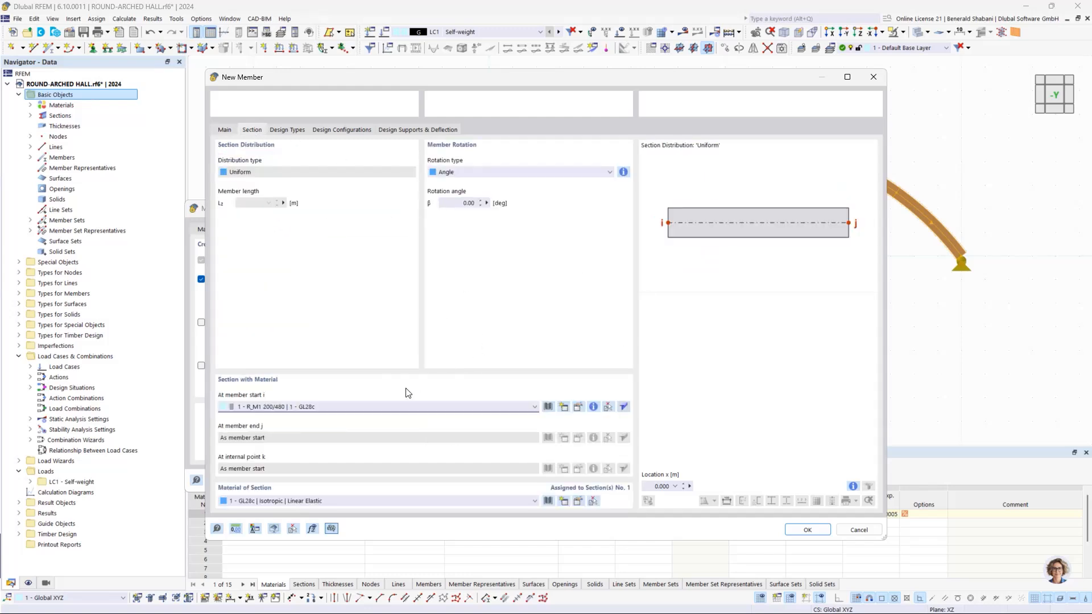
click(563, 406)
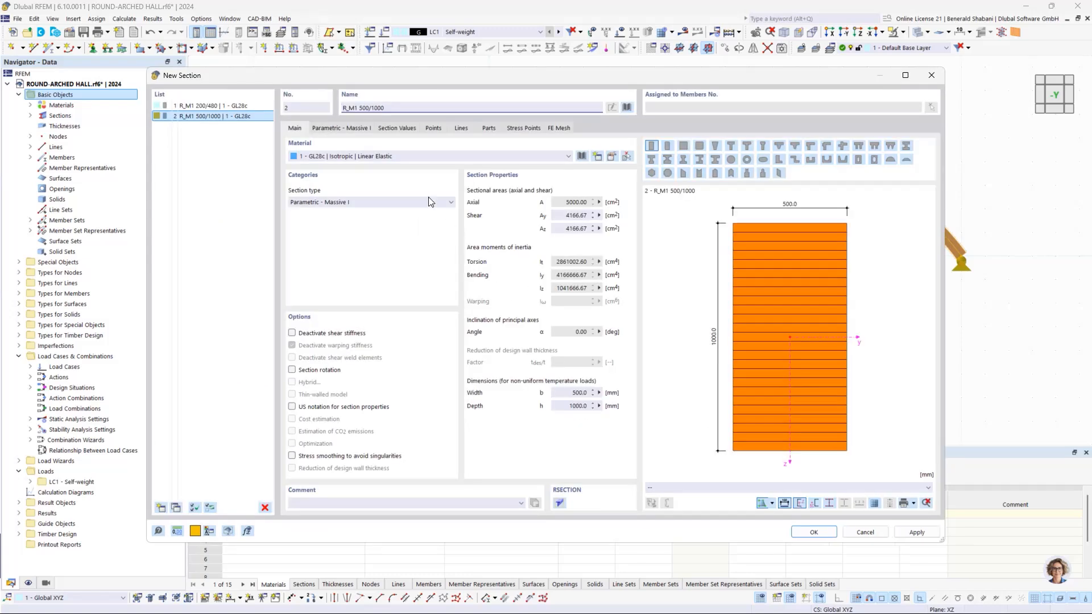
click(342, 128)
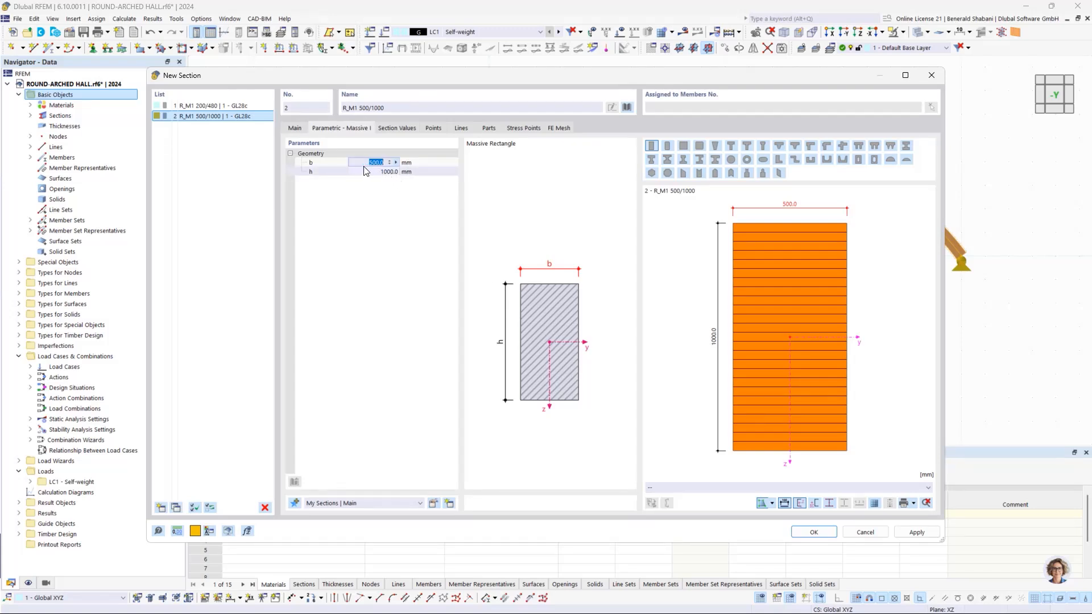
text(120)
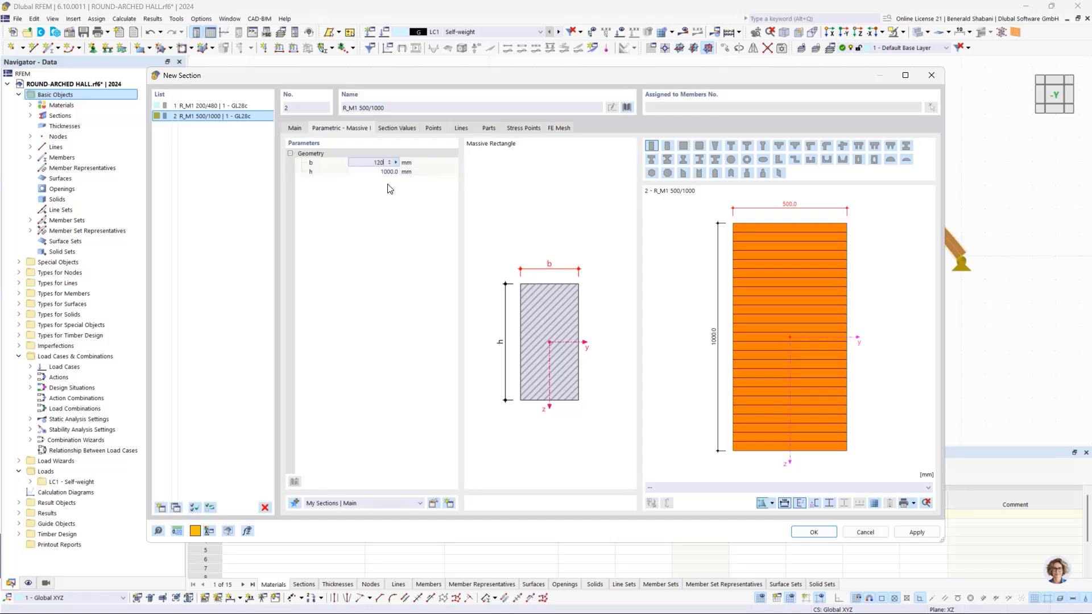
click(380, 172)
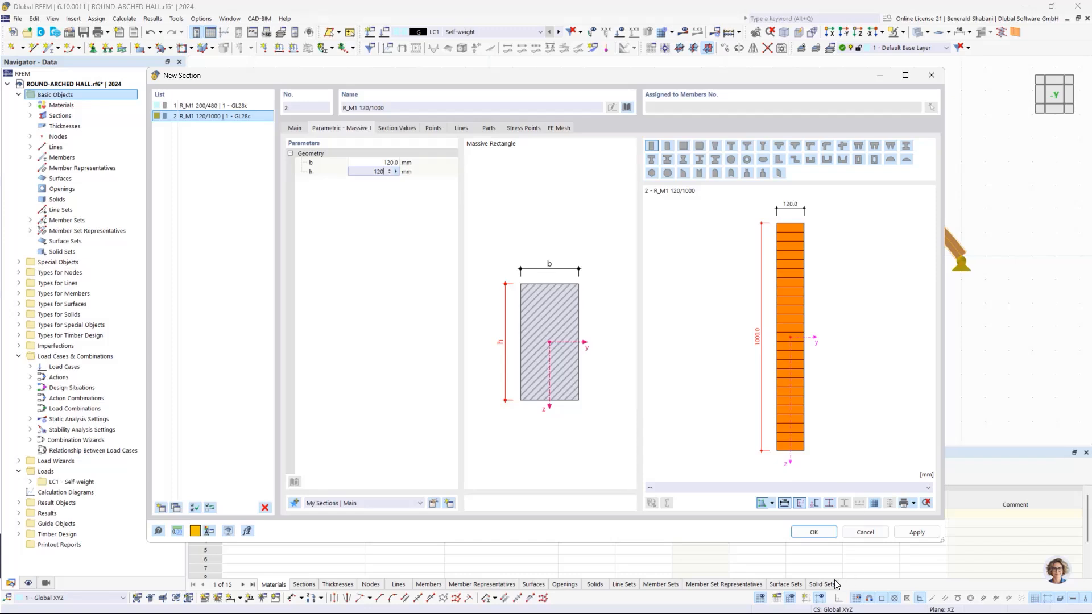
click(459, 292)
key(Return)
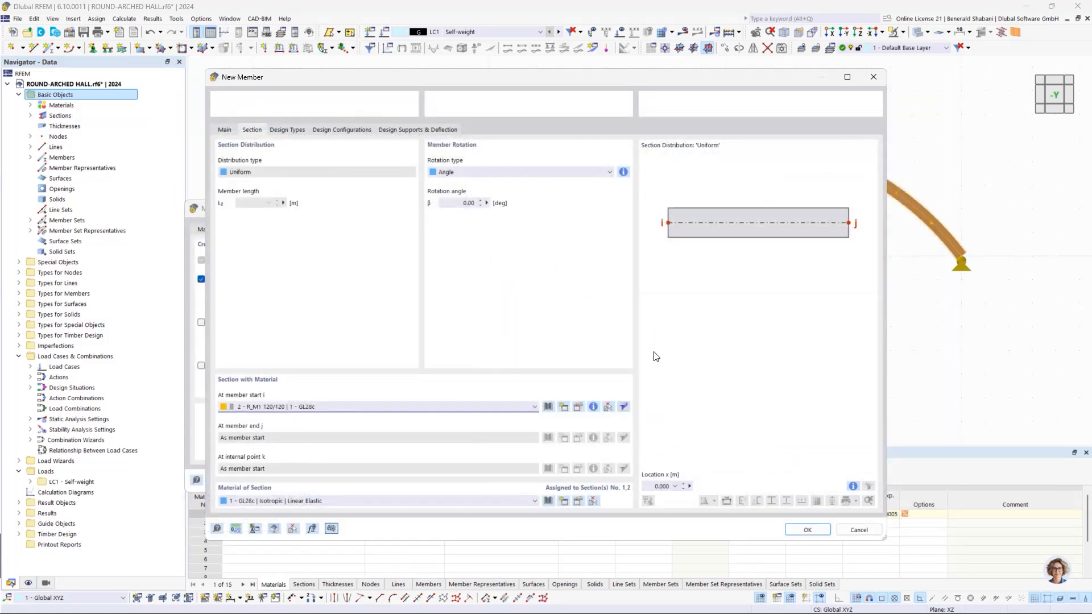
click(806, 530)
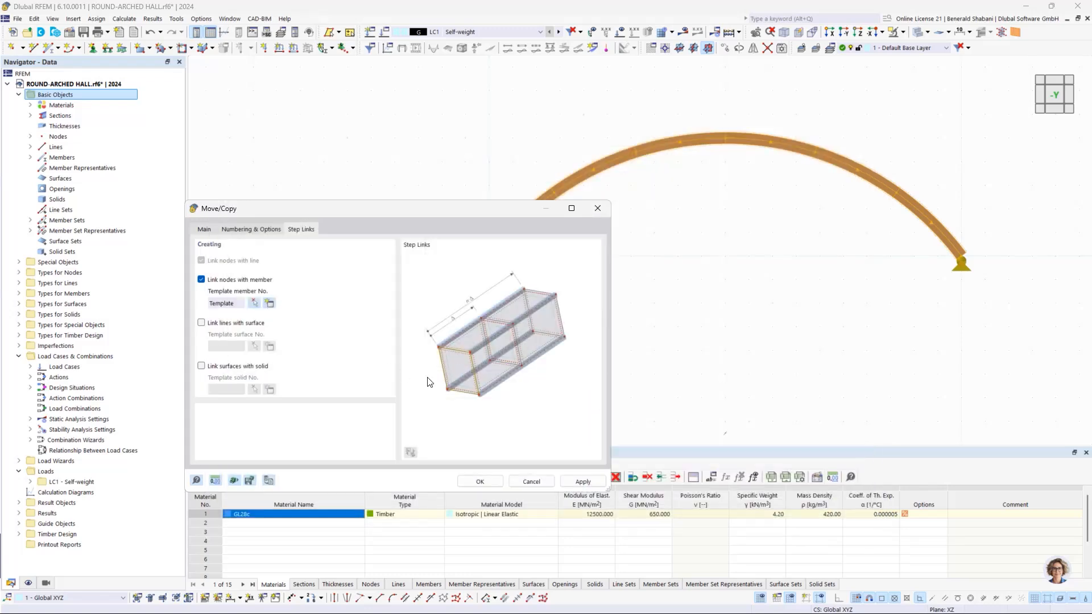
Step: Set the copy's displacement vector to 5 m in Y and create the linked arches
click(204, 230)
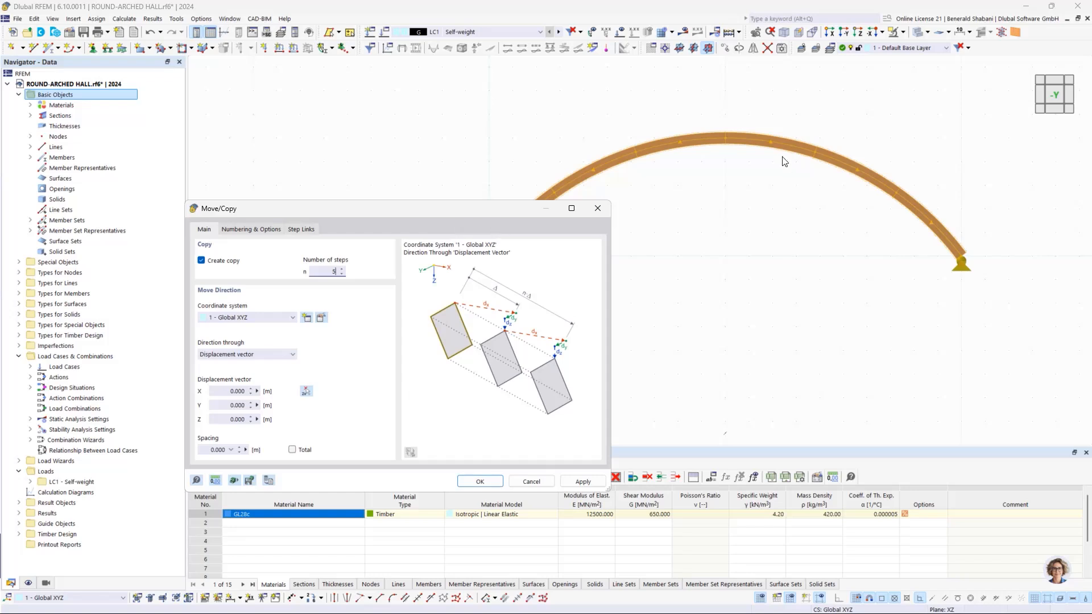
click(216, 406)
text(5)
click(485, 483)
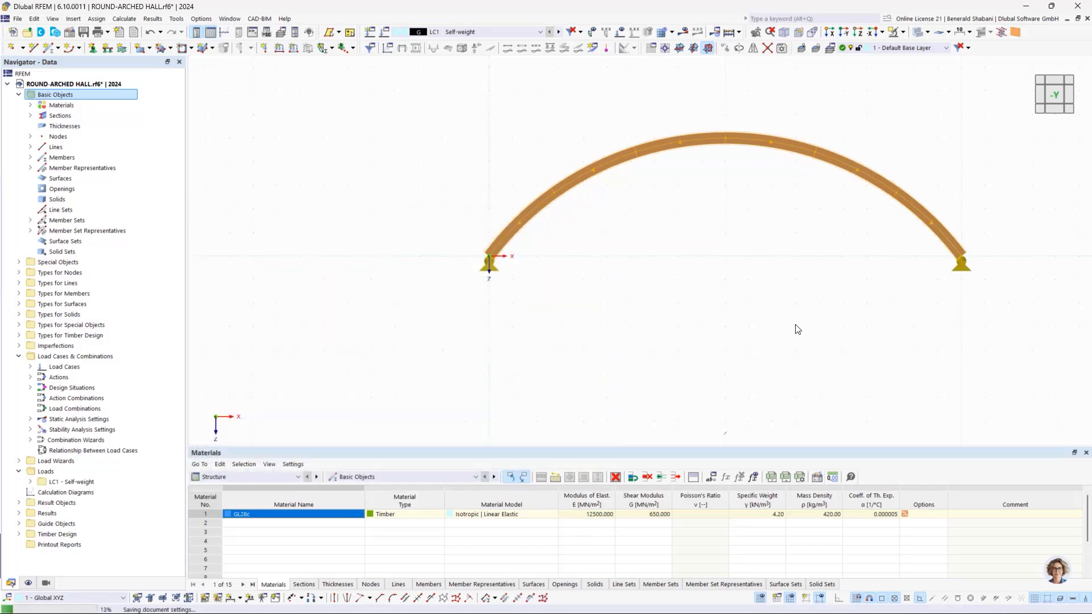
Step: Delete the lowest longitudinal members connecting the arch supports in all five bays
ctrl+middle_drag(844, 251, 667, 346)
middle_drag(847, 273, 618, 314)
middle_drag(747, 258, 885, 139)
middle_drag(816, 222, 790, 320)
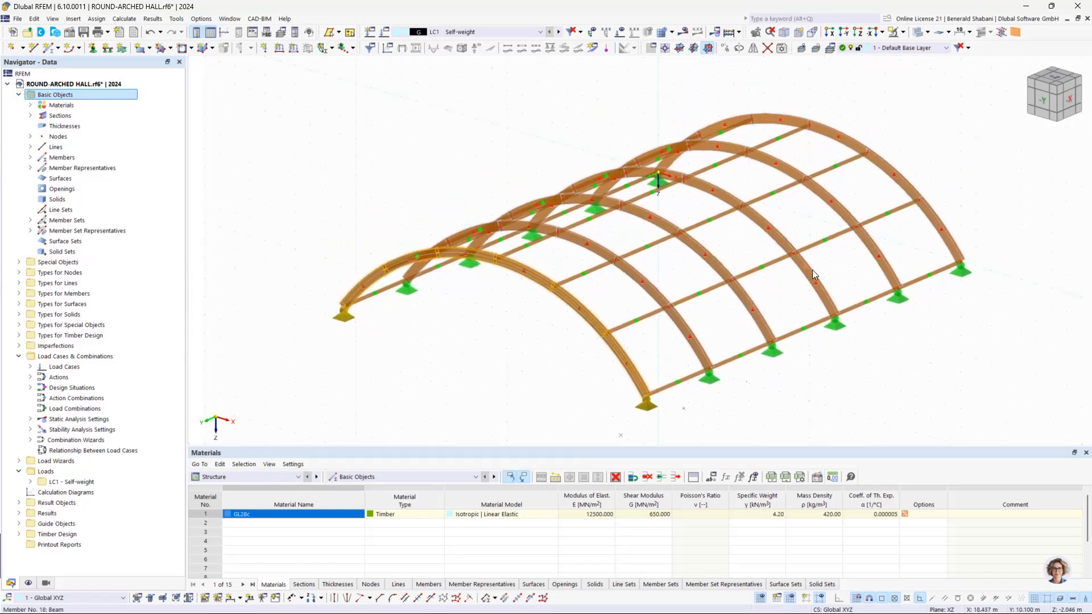
click(1068, 101)
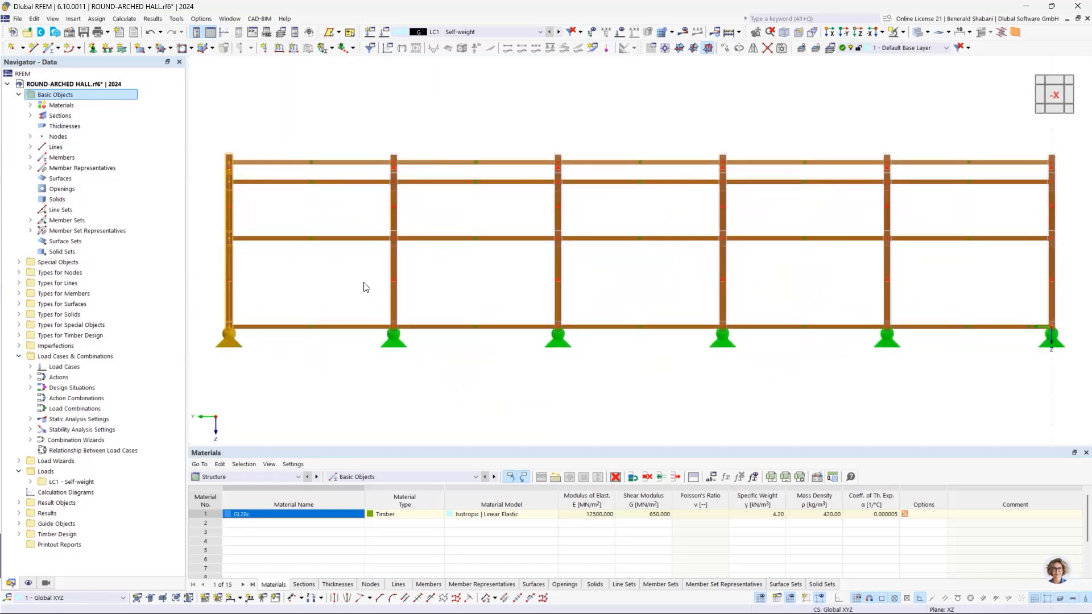
drag(363, 283, 341, 351)
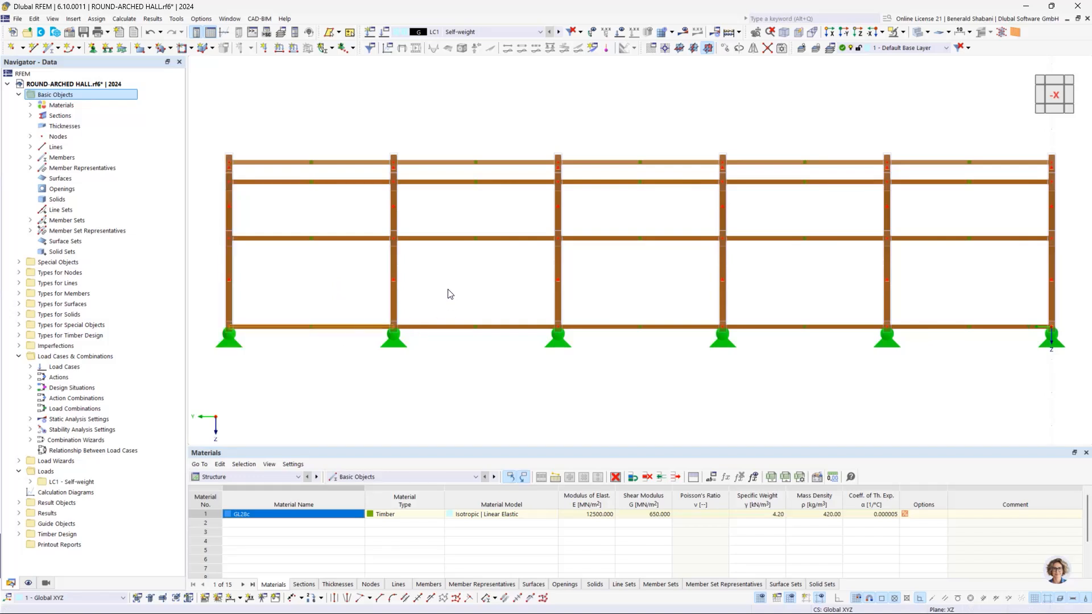
drag(458, 291, 421, 376)
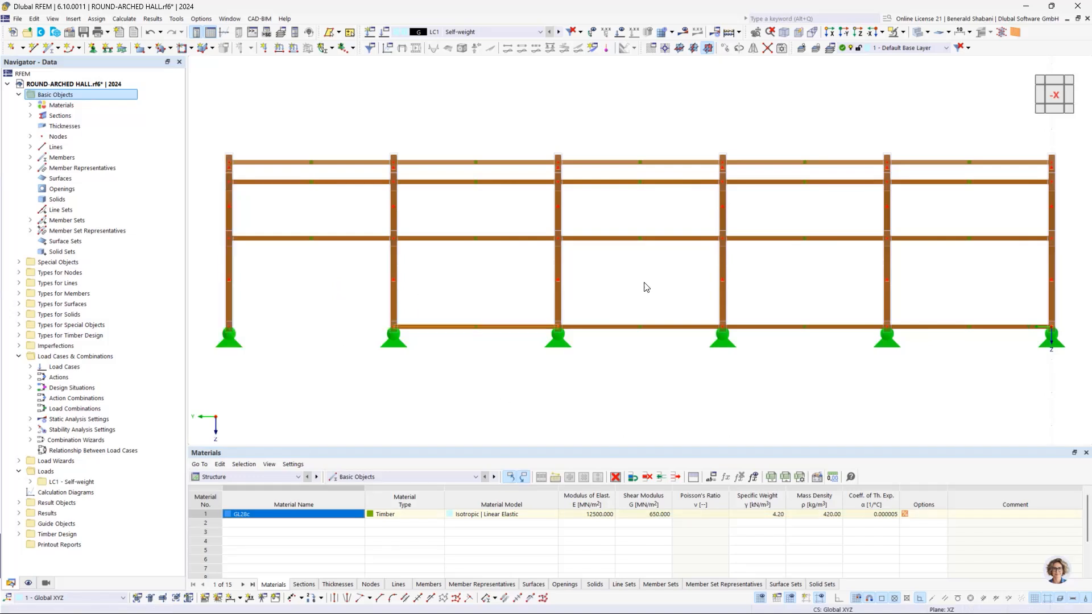
drag(610, 293, 589, 377)
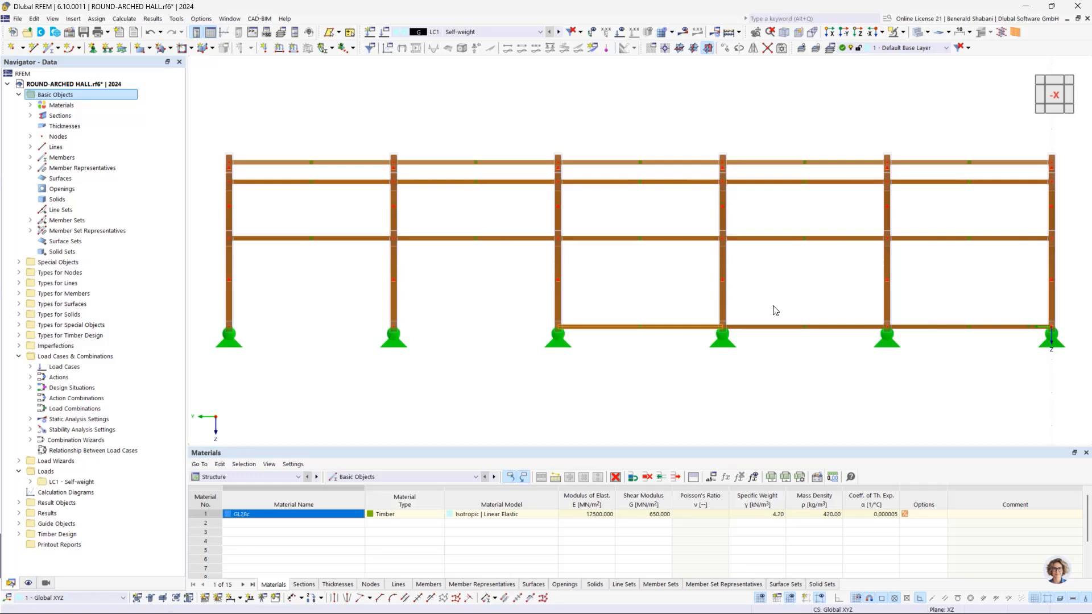
drag(774, 307, 745, 389)
key(Delete)
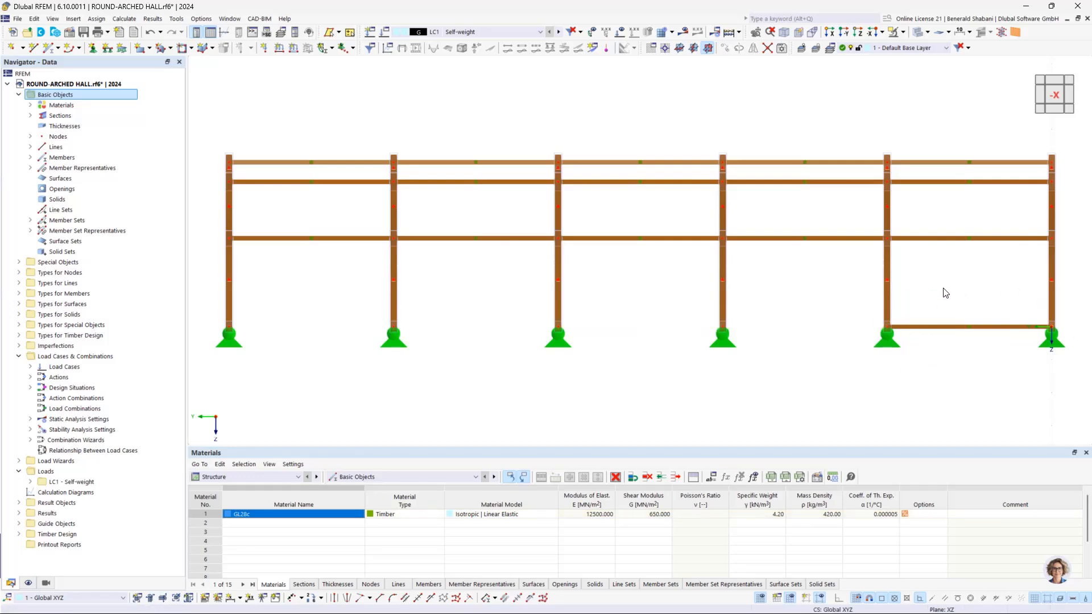
drag(951, 302, 908, 367)
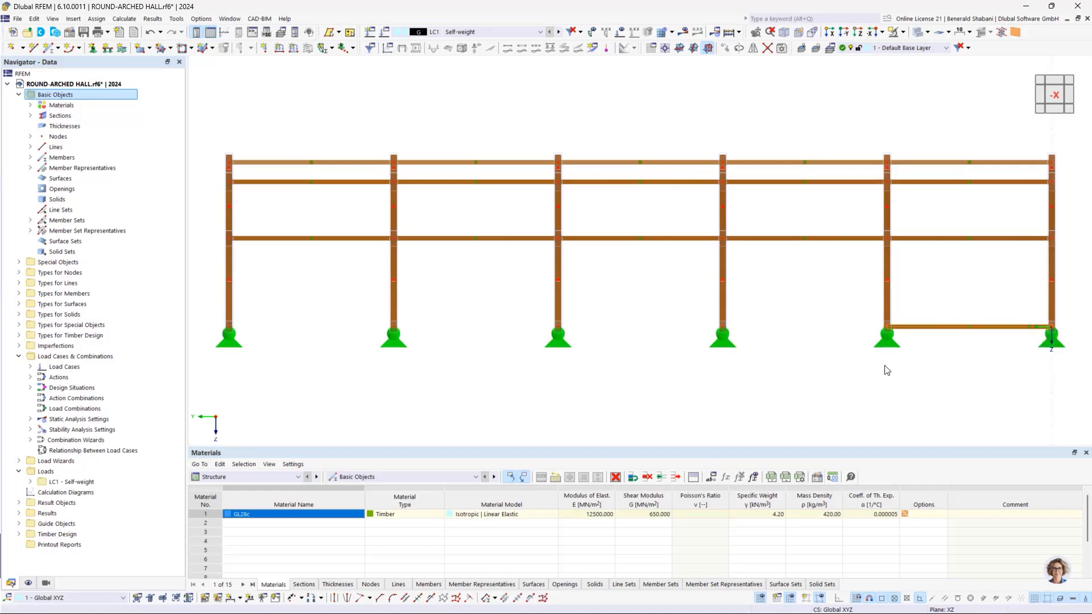
key(Delete)
scroll(614, 406, down, 1)
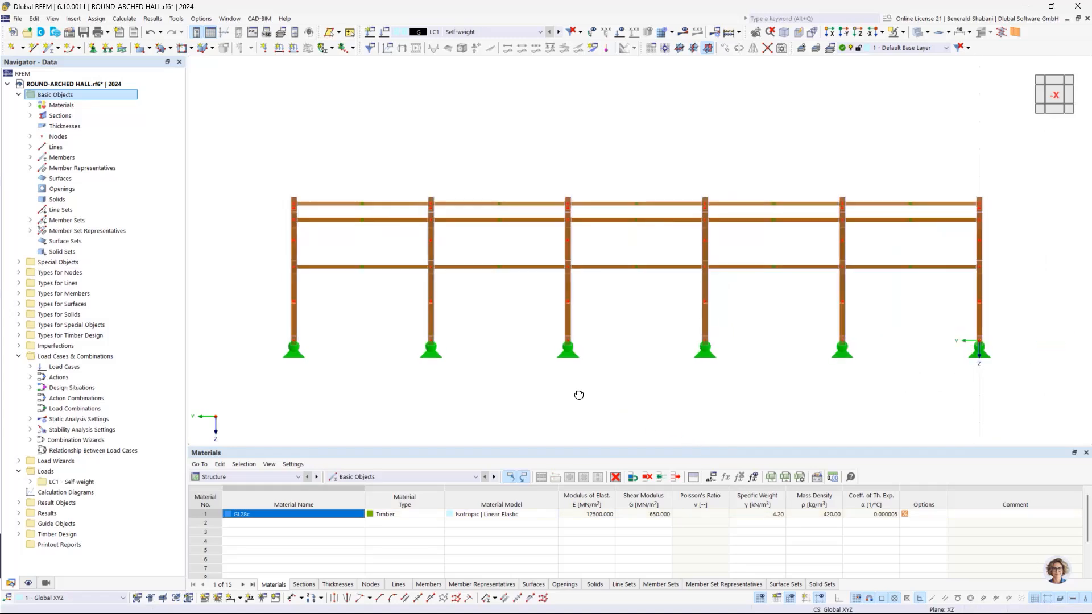
ctrl+middle_drag(579, 393, 701, 413)
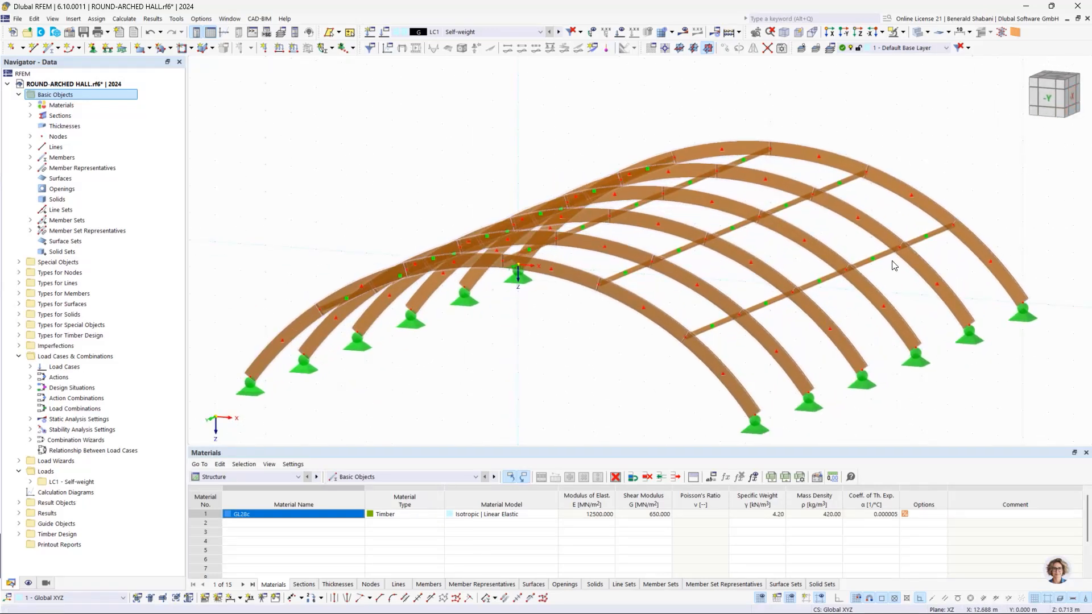
scroll(893, 263, down, 2)
click(1071, 97)
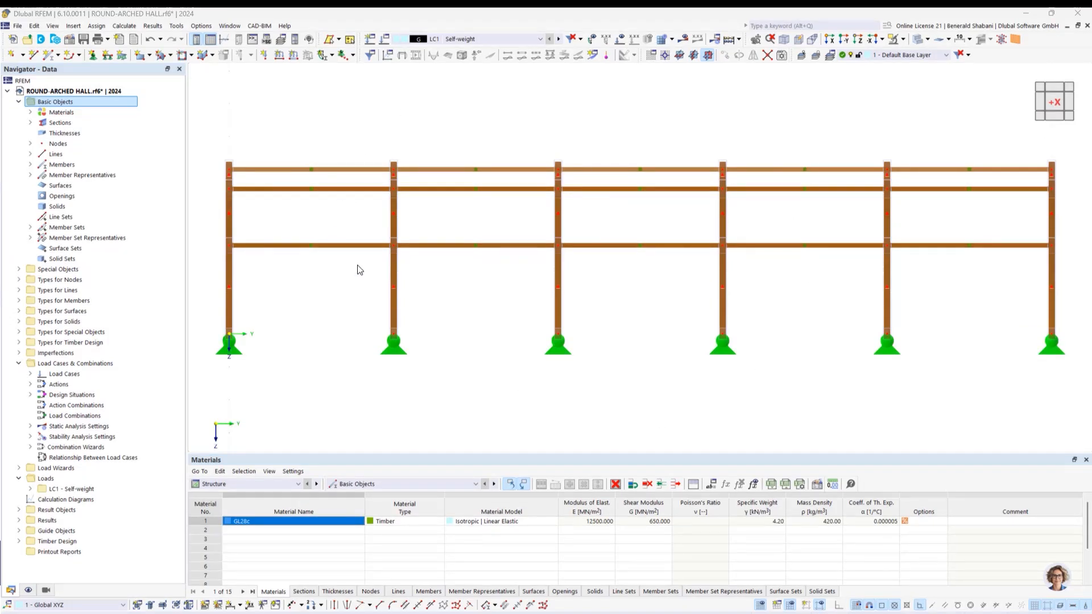
scroll(580, 335, down, 2)
ctrl+middle_drag(839, 344, 626, 387)
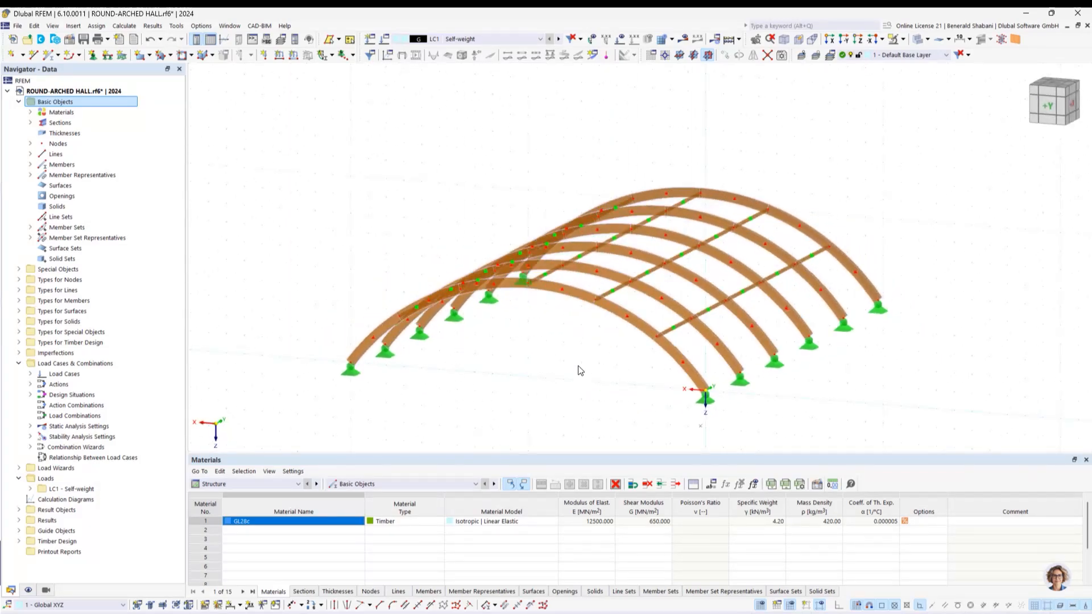
scroll(546, 358, down, 1)
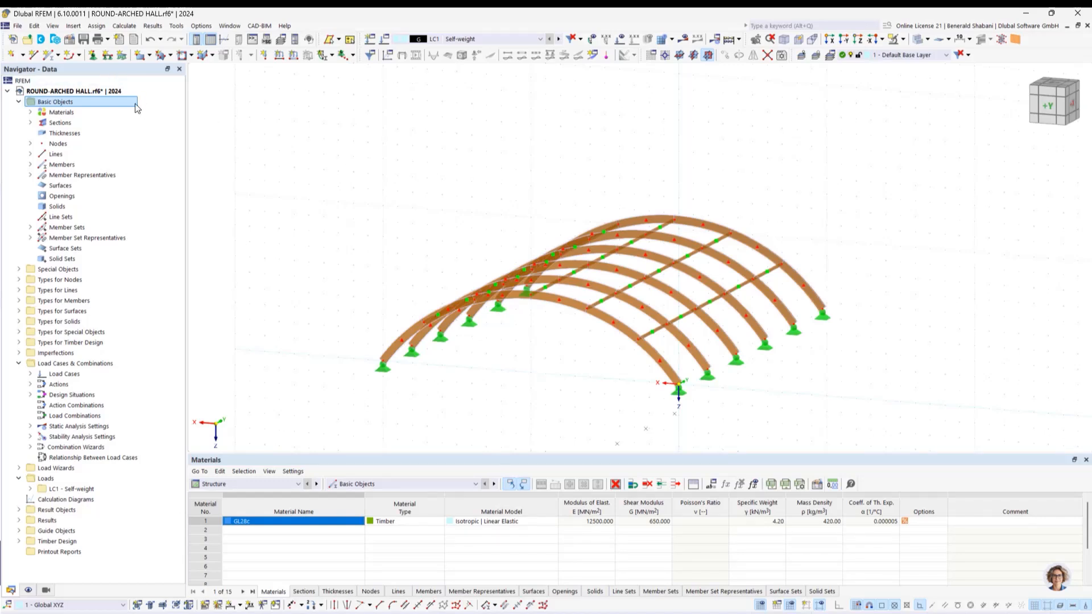
Step: Define a new member of type Beam with a Parametric - Massive I rectangular section in GL28c, 100 mm wide and 200 mm high
click(54, 56)
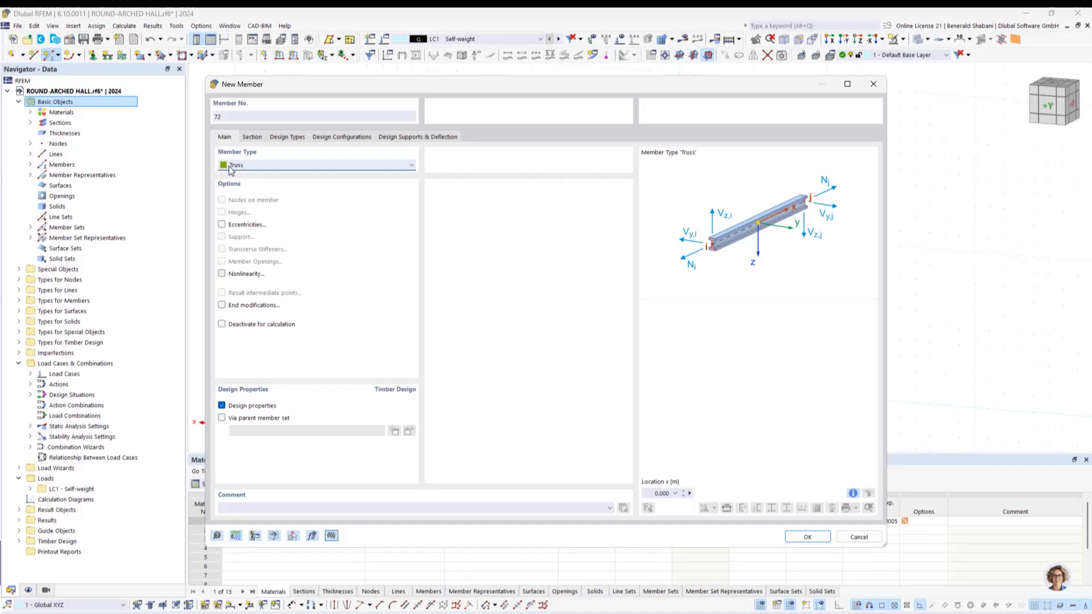
click(231, 166)
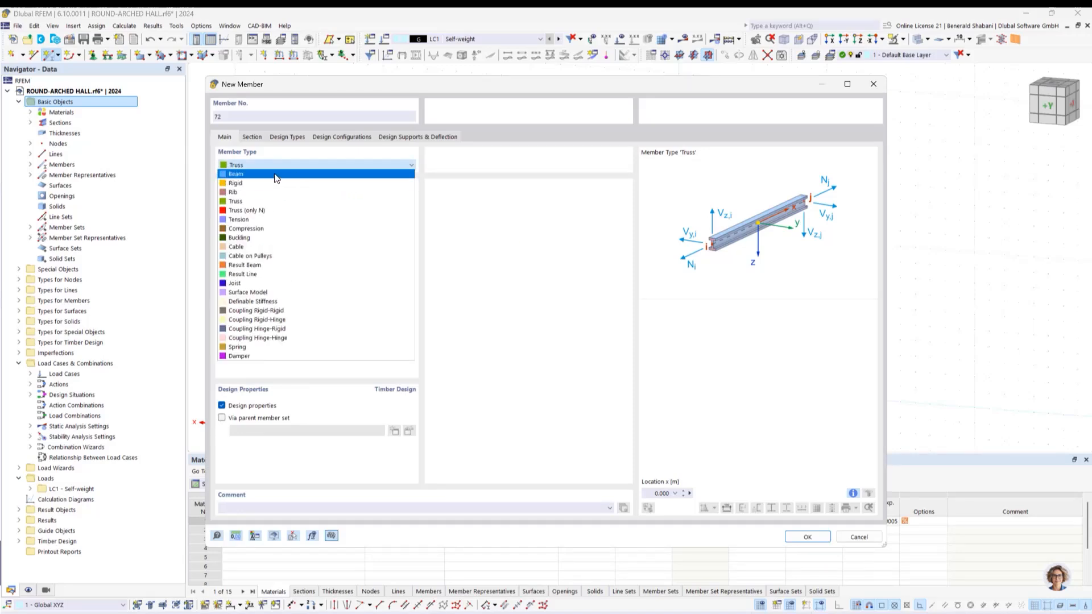
click(276, 174)
click(251, 138)
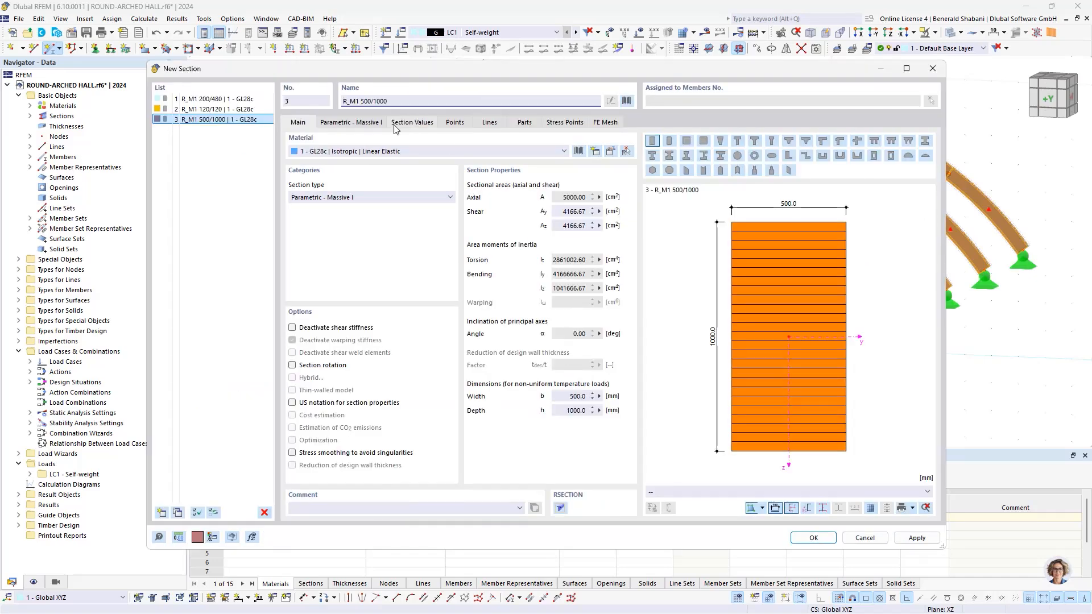
click(348, 123)
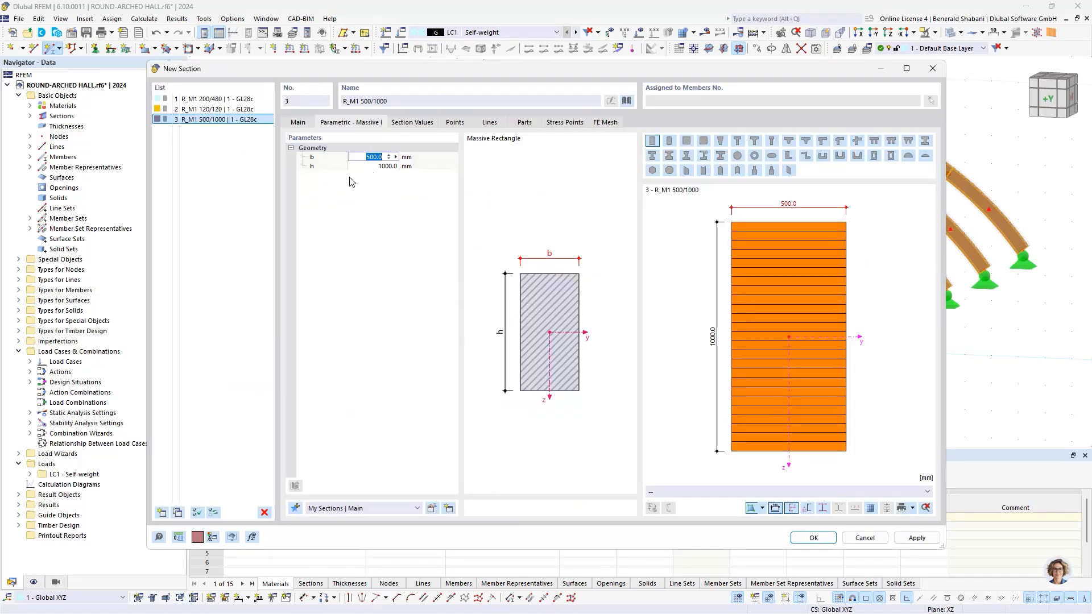
text(100)
click(376, 166)
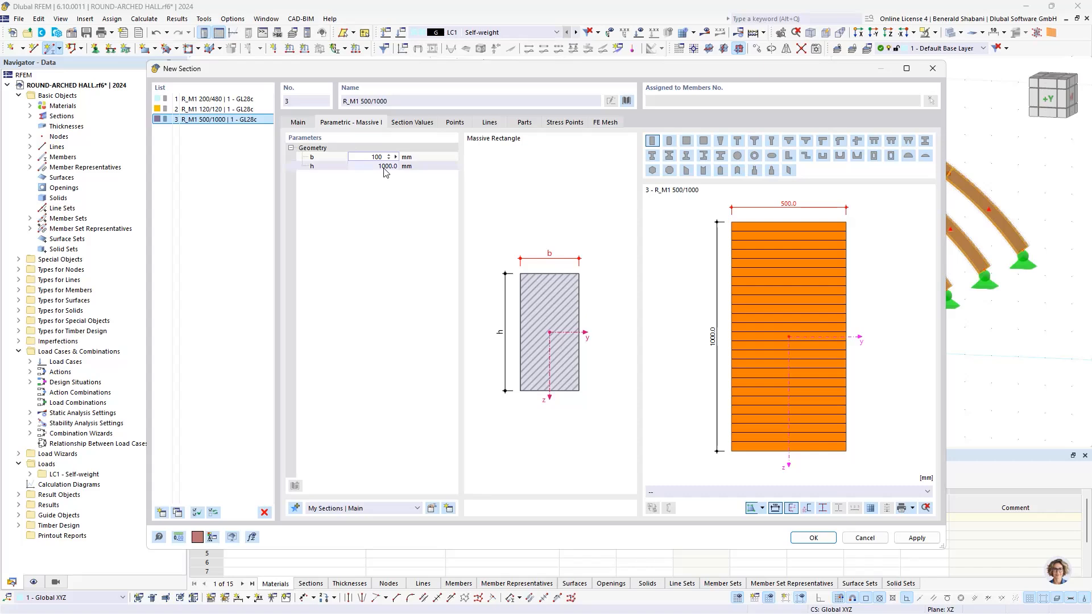
text(20)
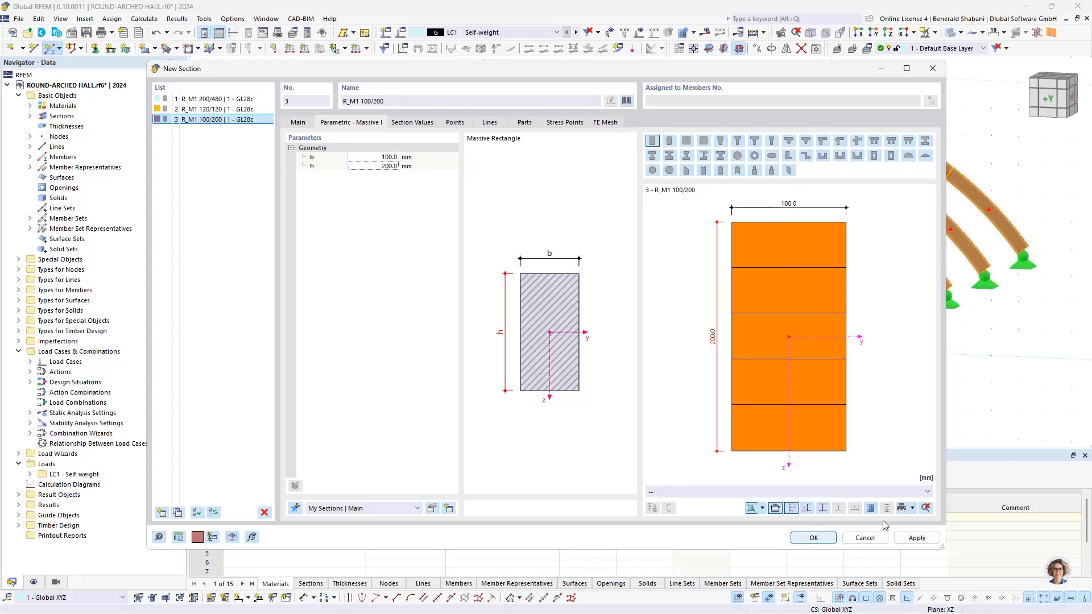
click(812, 538)
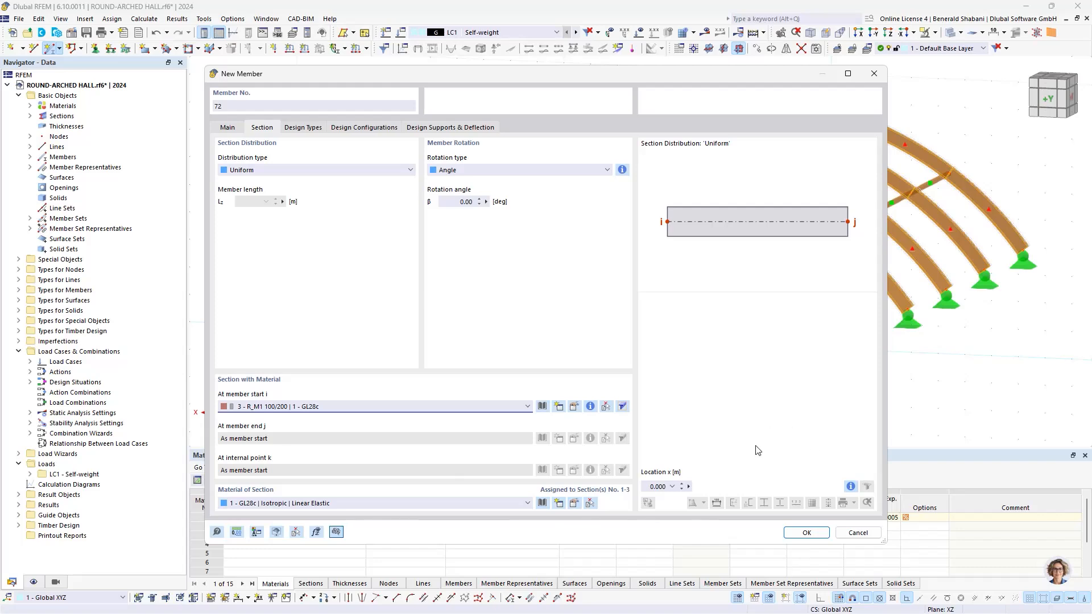
click(807, 532)
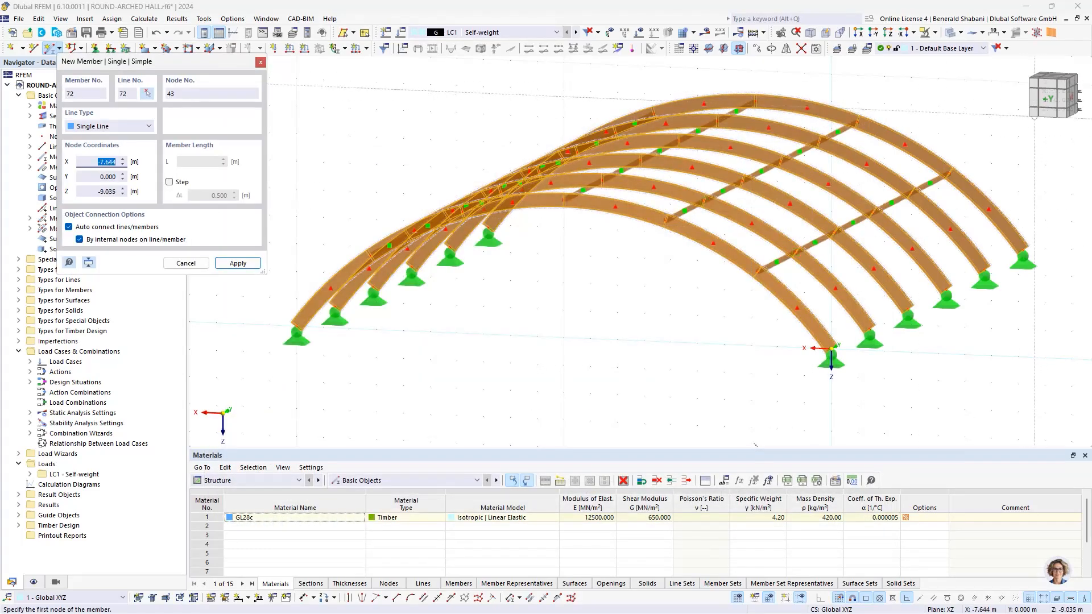
key(Escape)
Step: Draw three vertical 1 m columns under the end arch, starting at ground level at X = 15, 10 and 5 m
click(1053, 99)
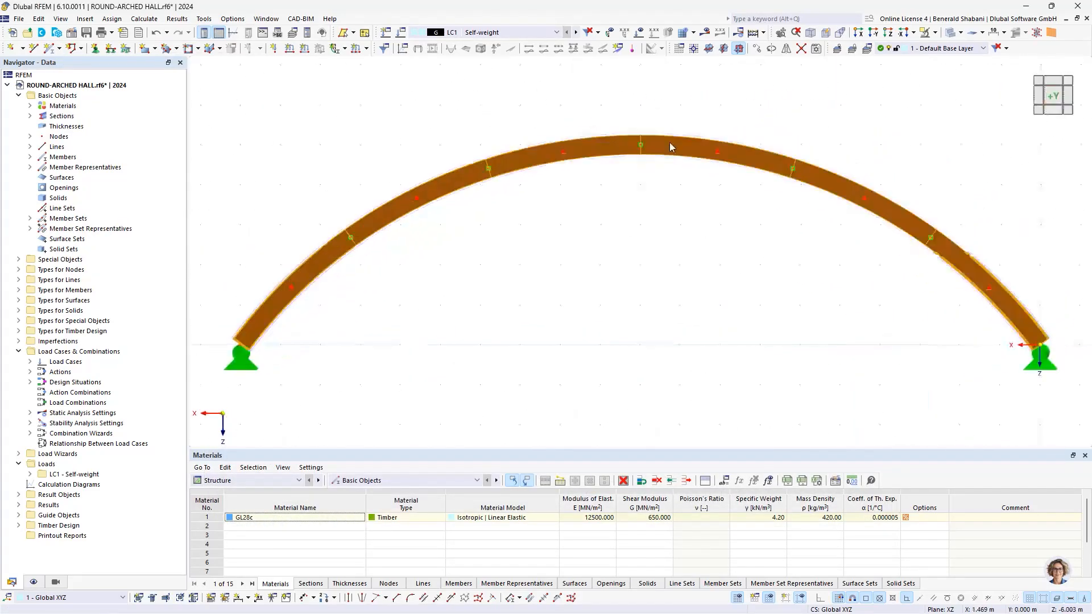
middle_drag(415, 272, 422, 271)
click(49, 49)
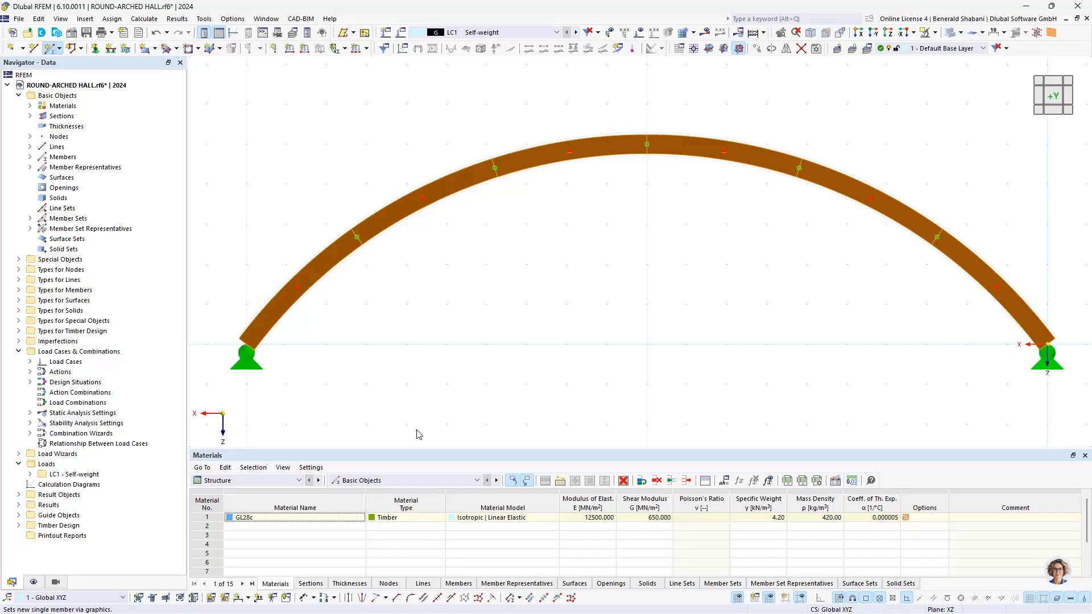
click(802, 534)
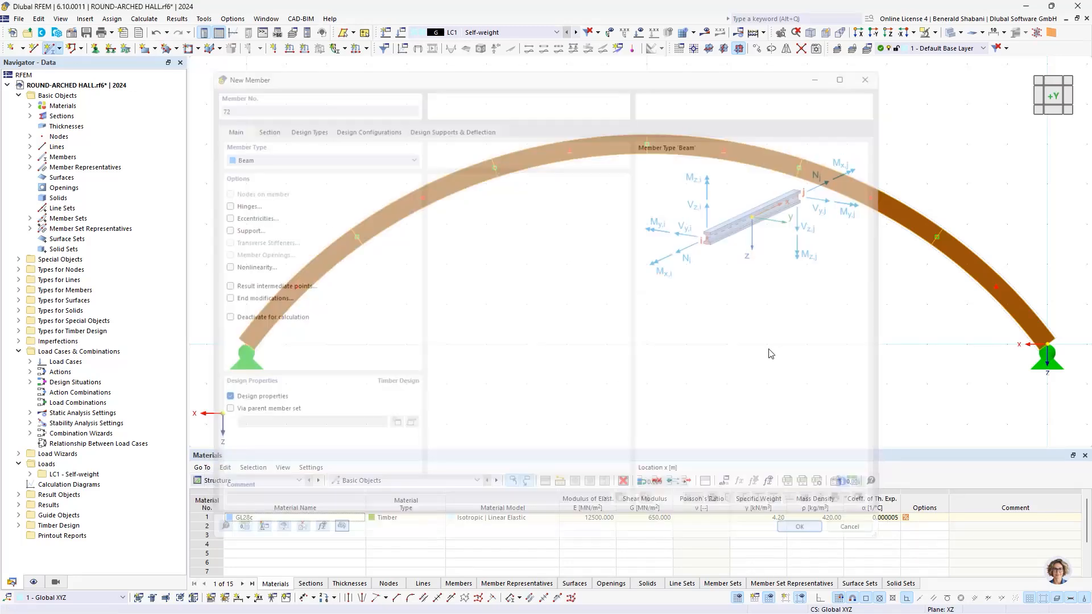
click(446, 344)
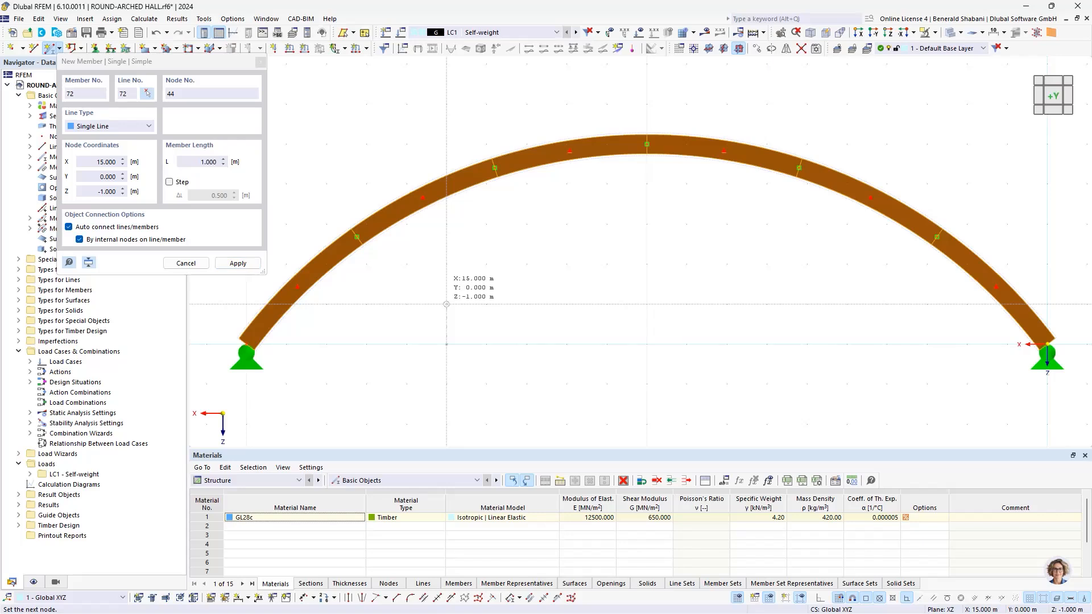
click(447, 304)
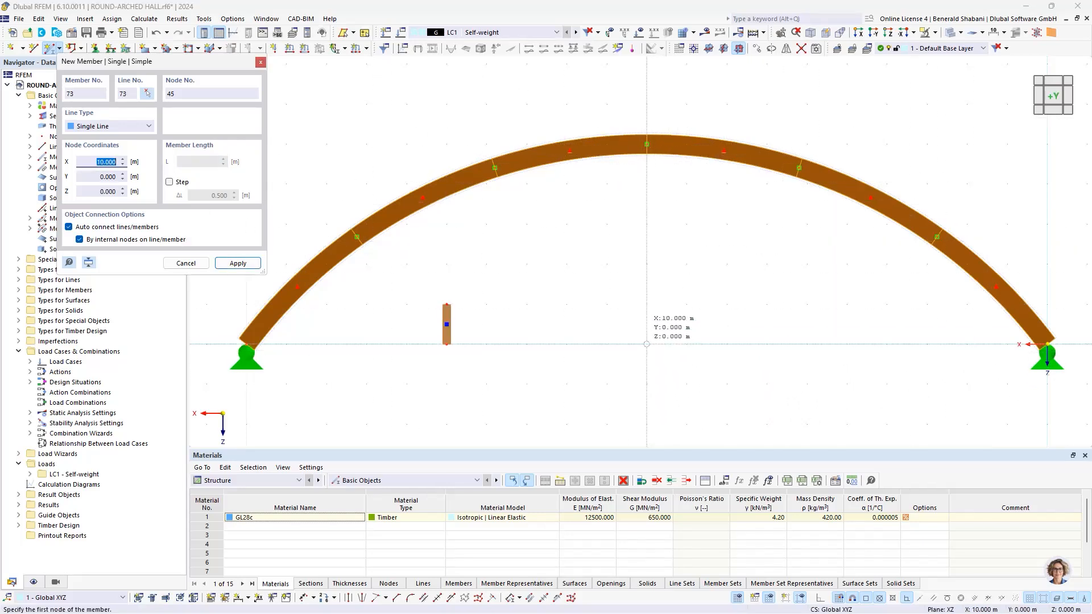
click(647, 344)
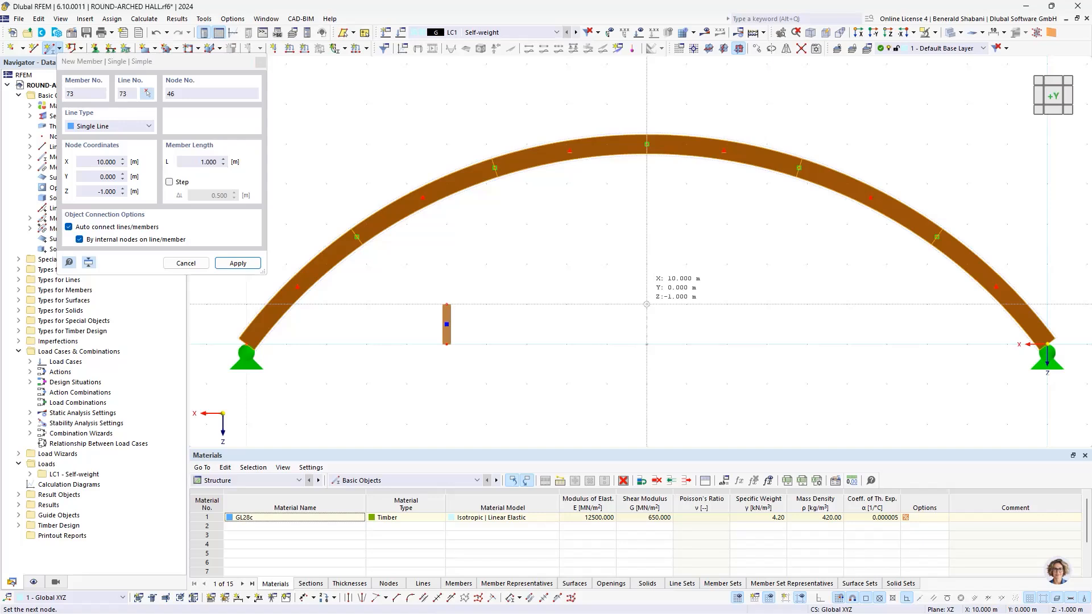
click(646, 305)
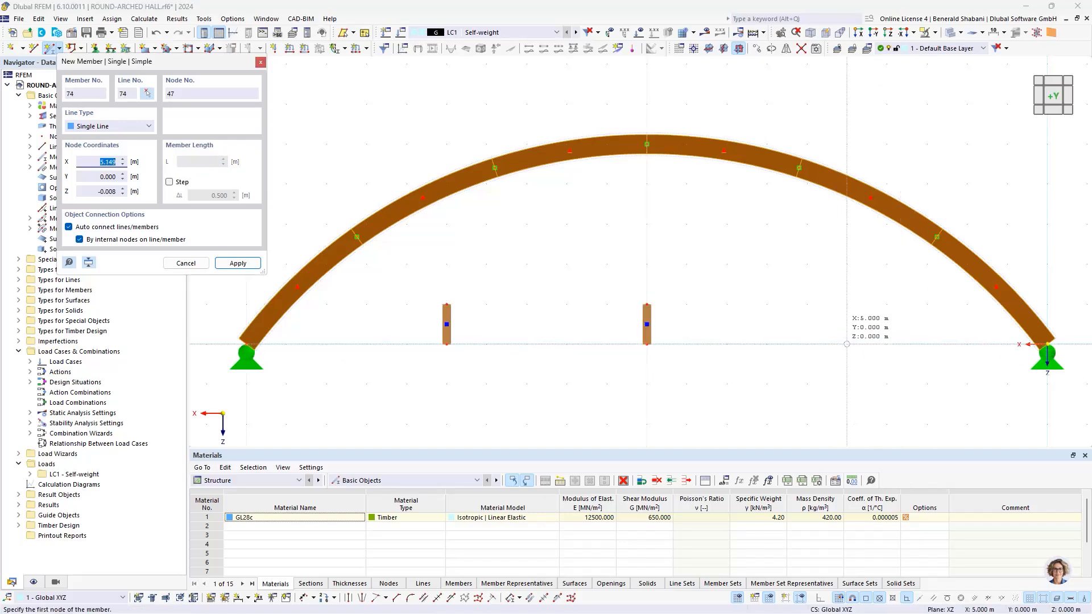
click(847, 344)
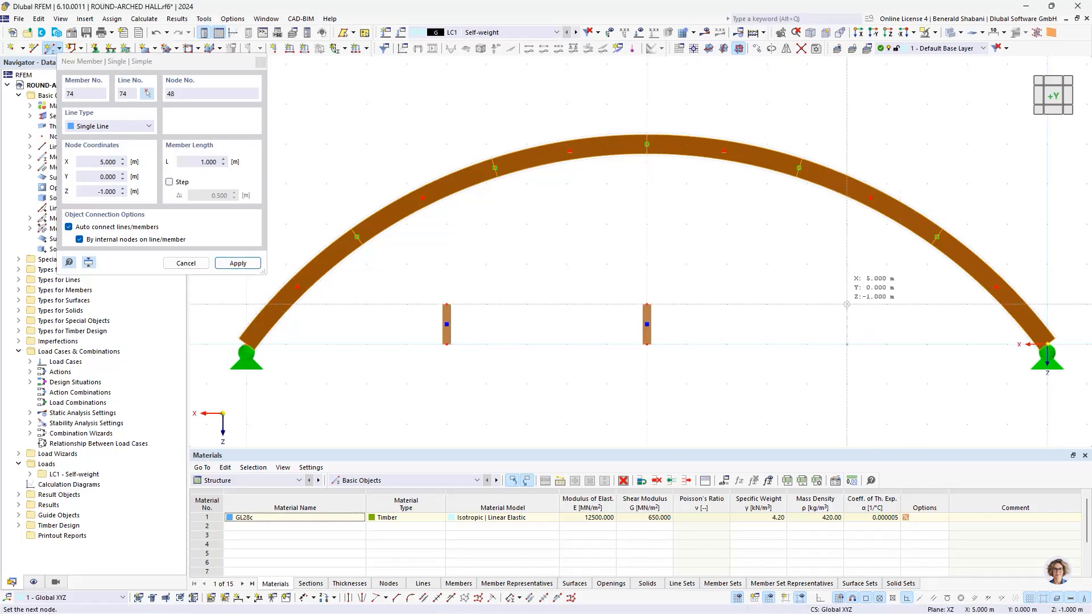
click(847, 304)
key(Escape)
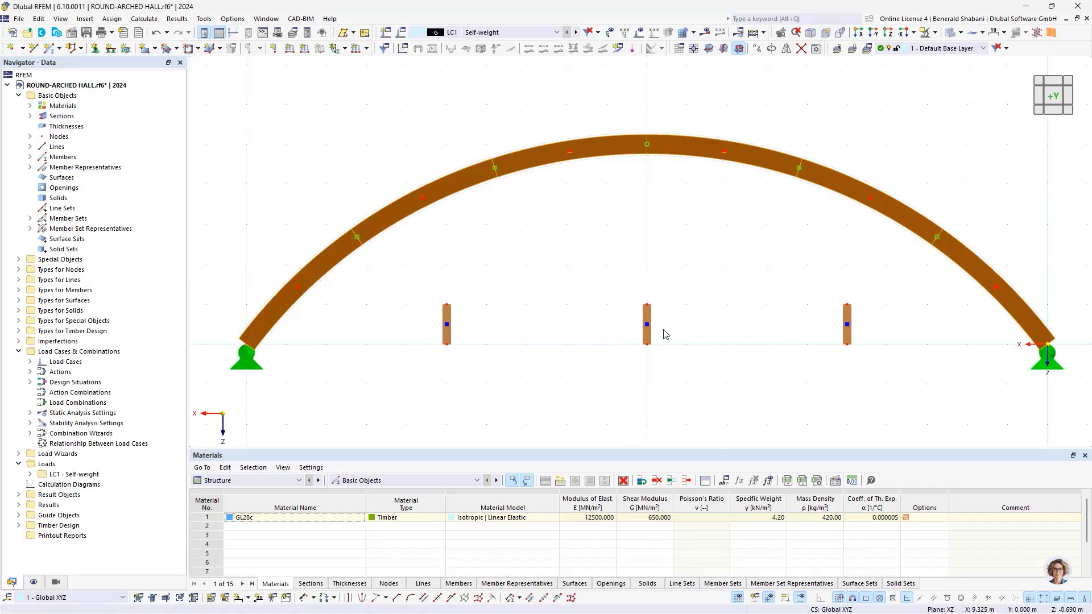
Step: Assign the existing Hinged nodal support to the base nodes of the three short columns
click(95, 48)
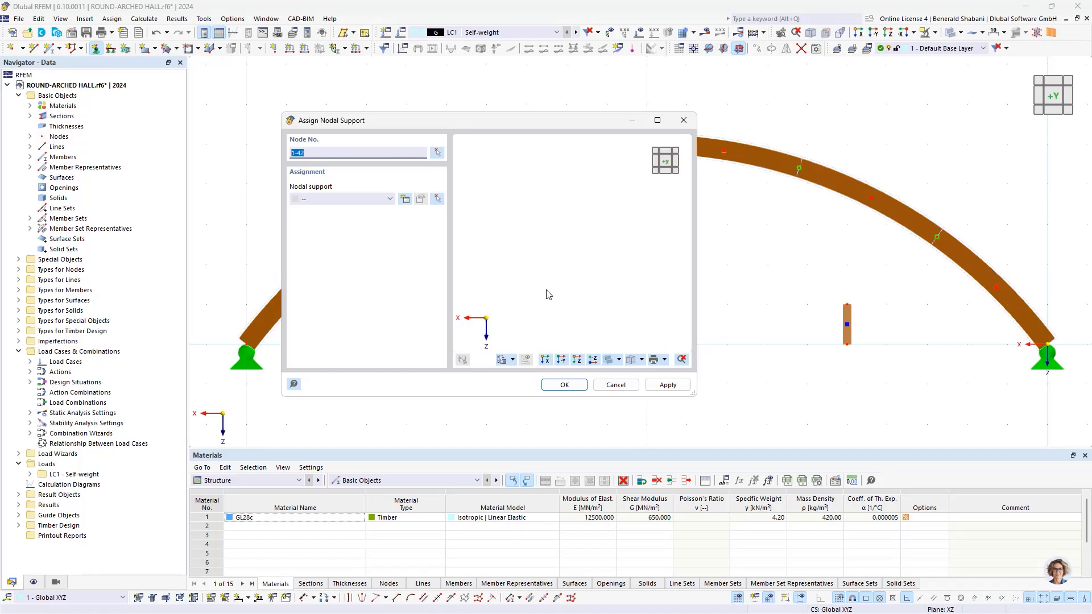
key(BackSpace)
click(437, 152)
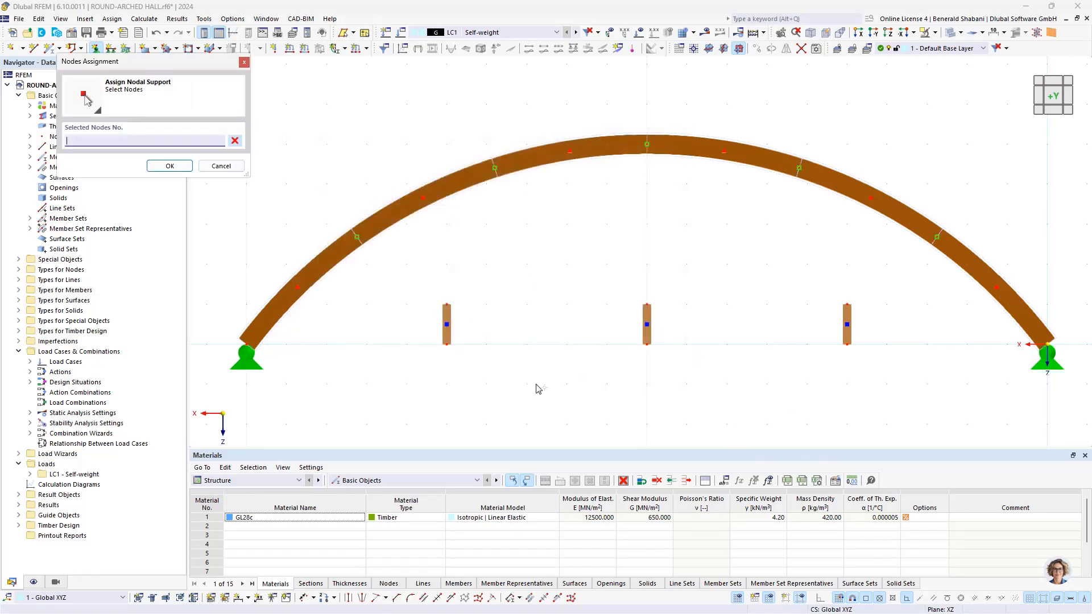
click(646, 344)
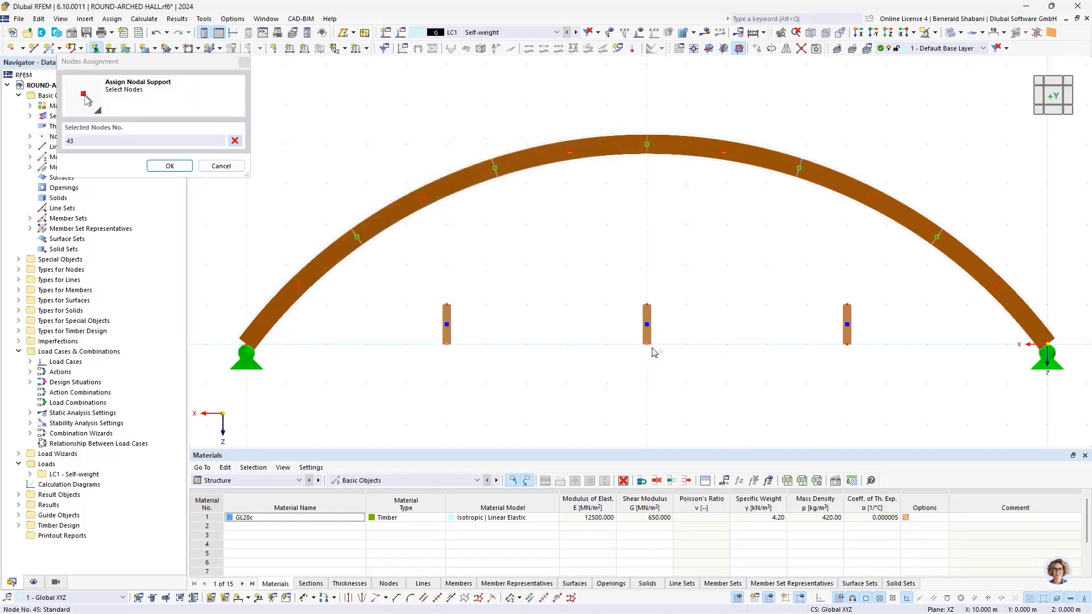
click(847, 343)
click(846, 344)
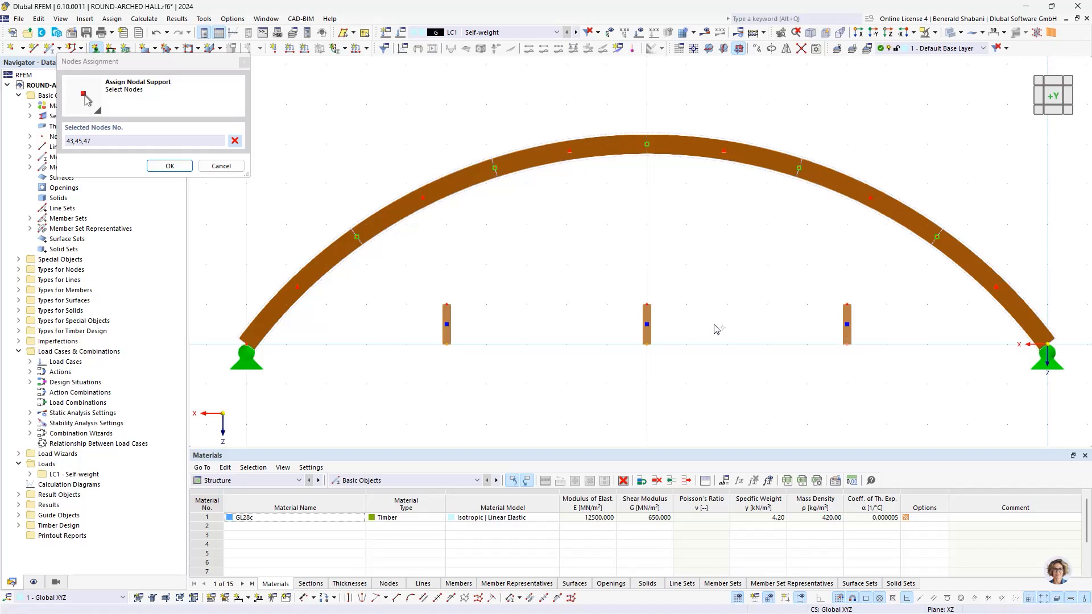
click(168, 166)
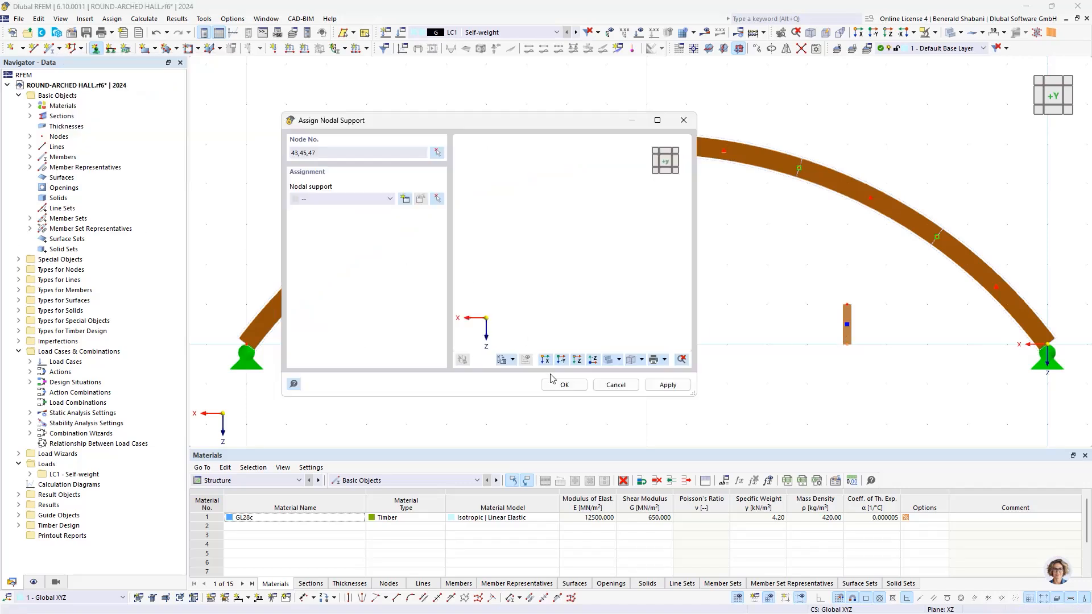
click(387, 198)
scroll(364, 222, up, 1)
click(364, 217)
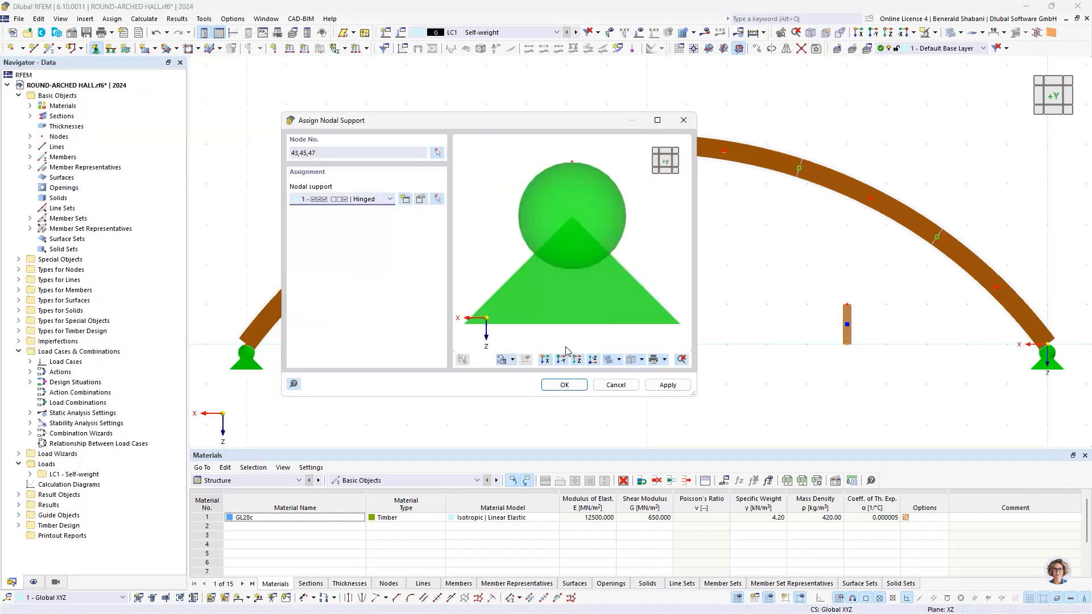
key(Return)
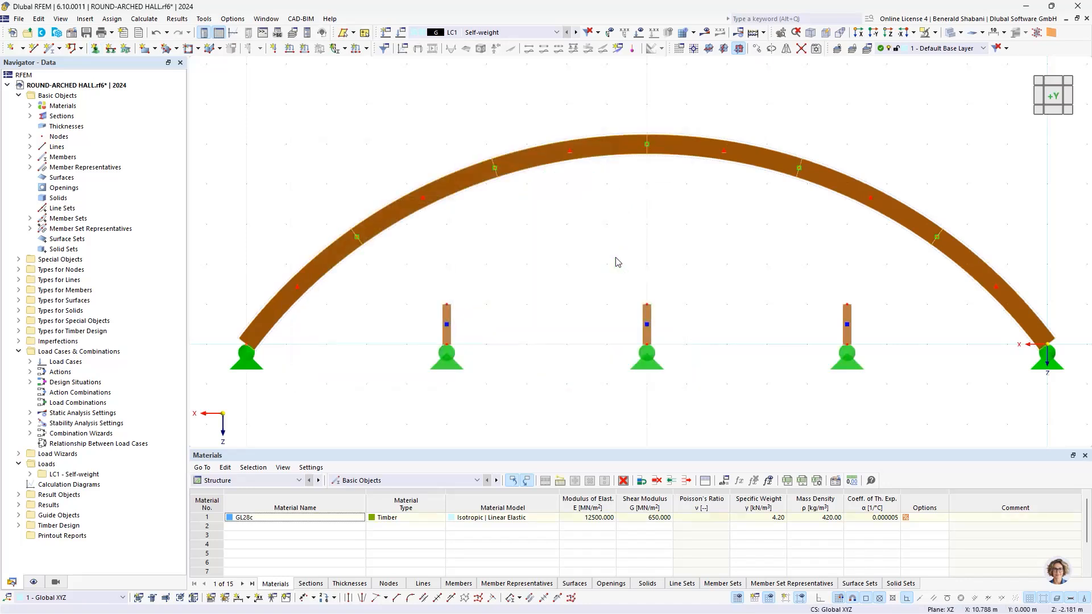
Step: Extend the three short gable columns to the next member/line, modifying both member sides
scroll(734, 273, down, 2)
scroll(751, 286, up, 1)
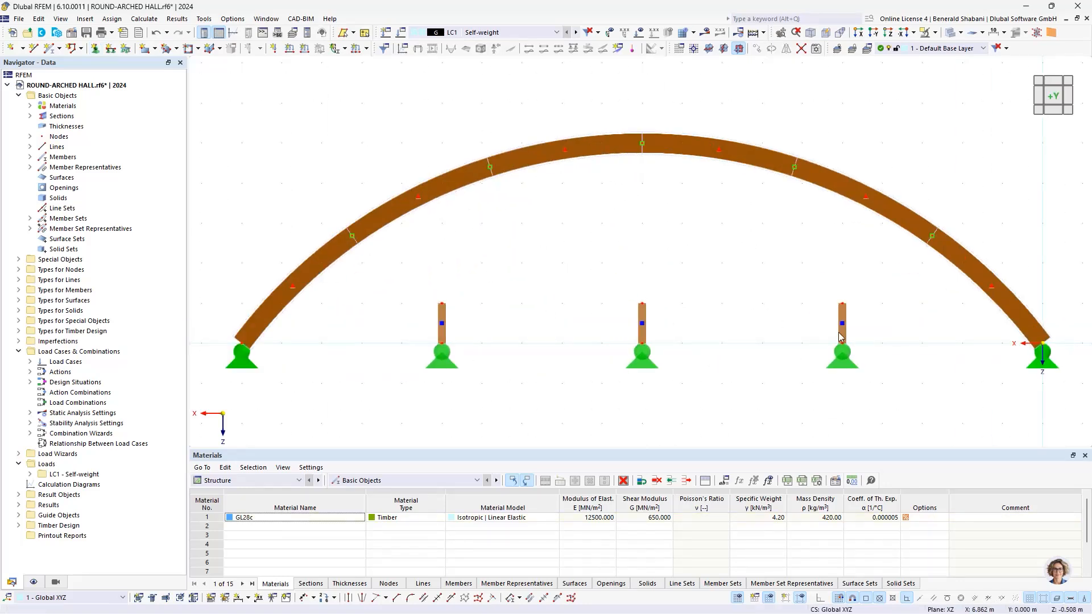
drag(902, 321, 374, 270)
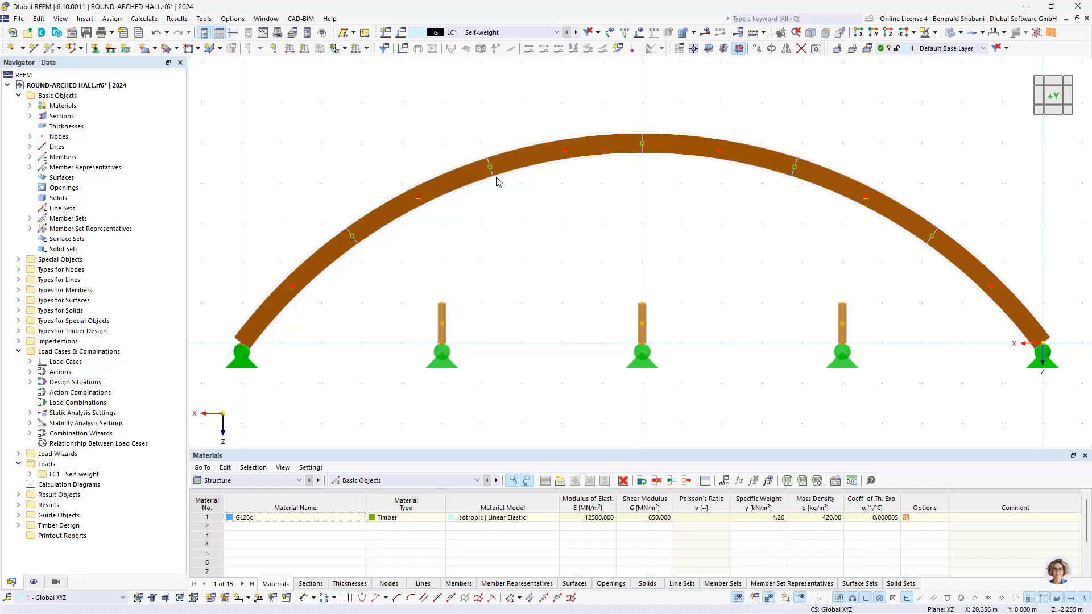
click(900, 295)
drag(912, 282, 400, 328)
right_click(443, 312)
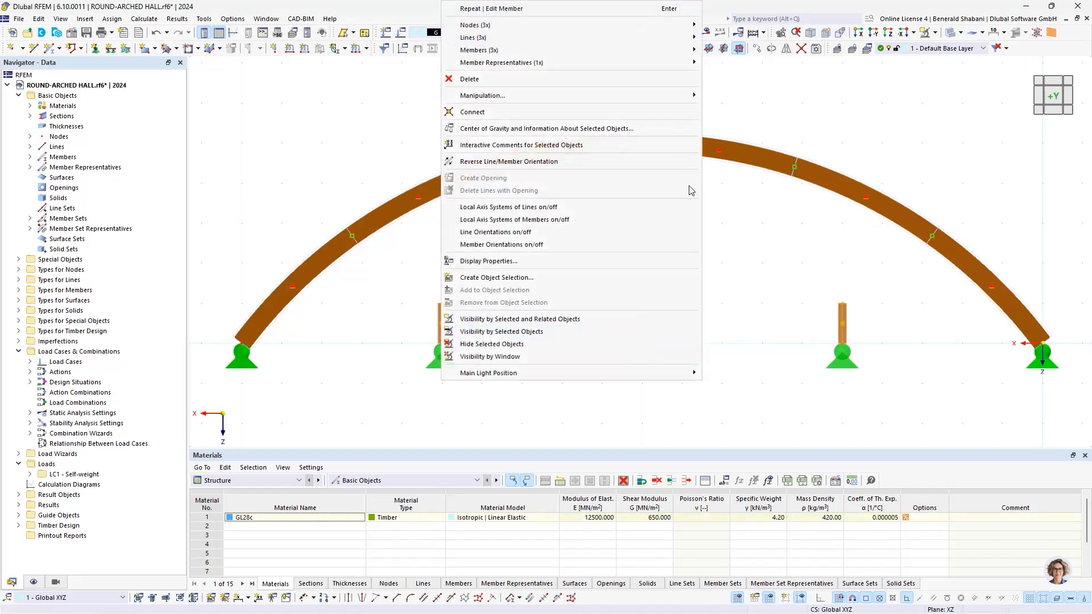
mouse_move(562, 53)
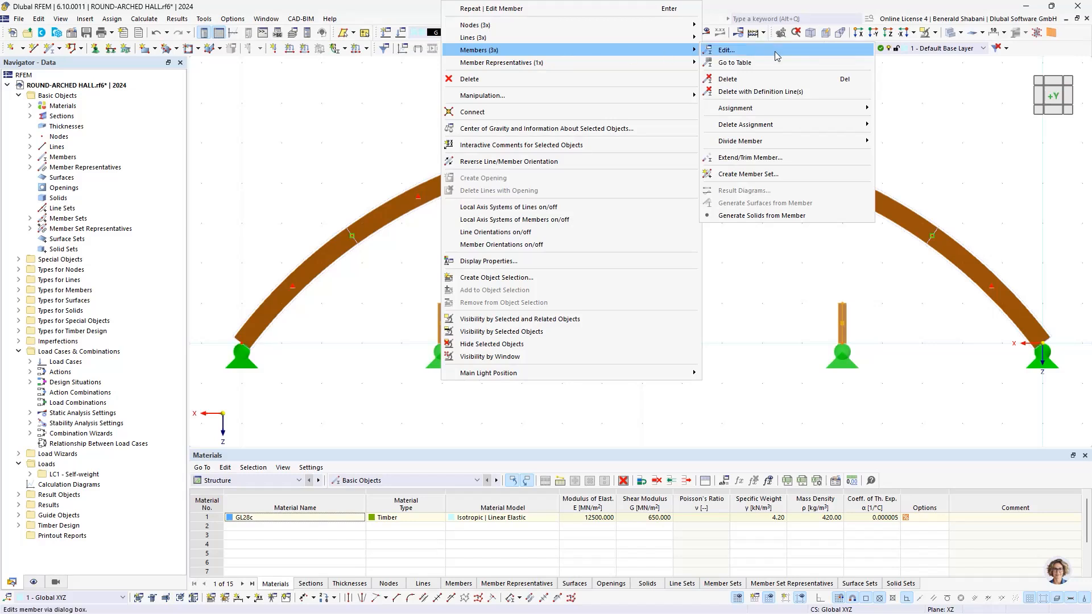
click(817, 162)
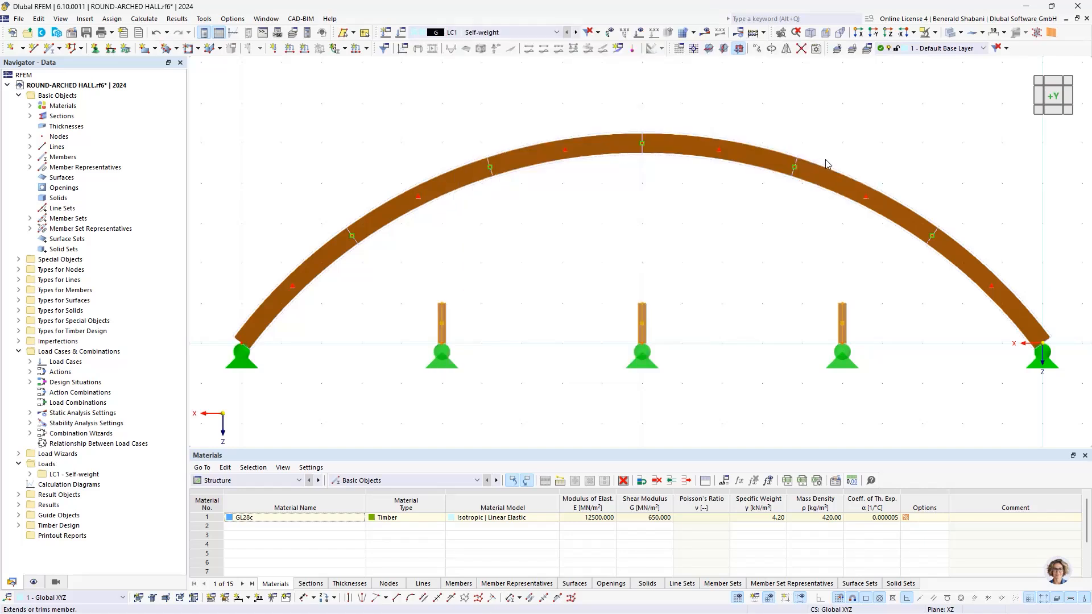
click(336, 221)
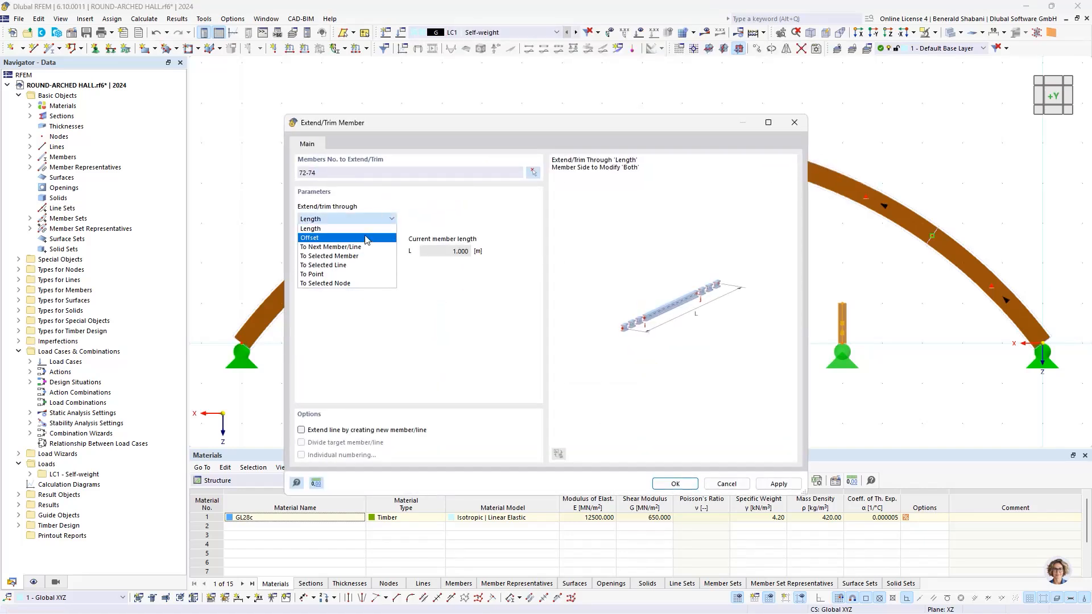
click(347, 246)
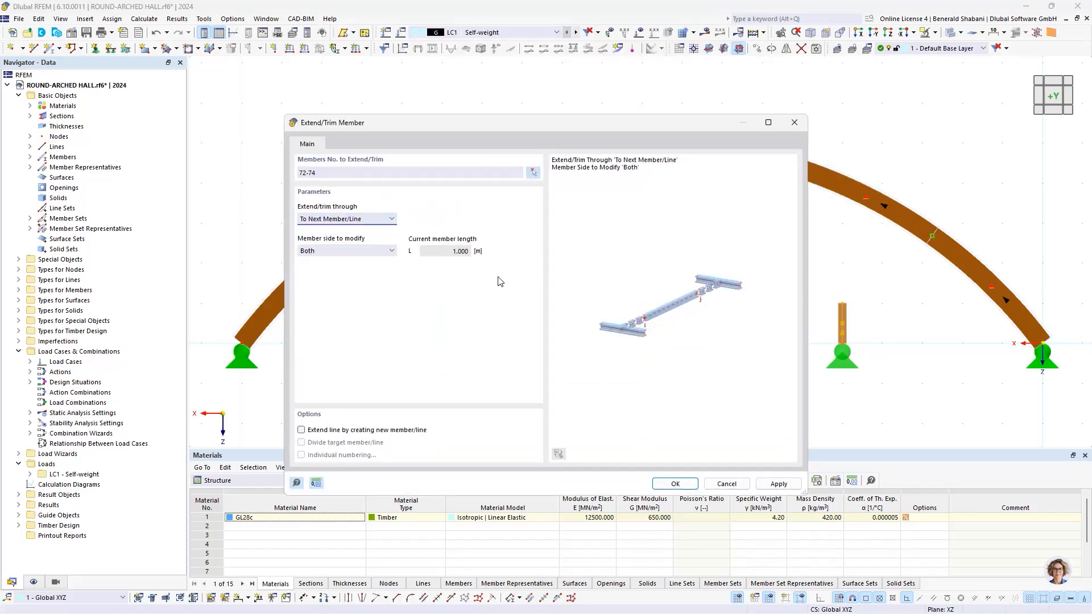
click(677, 485)
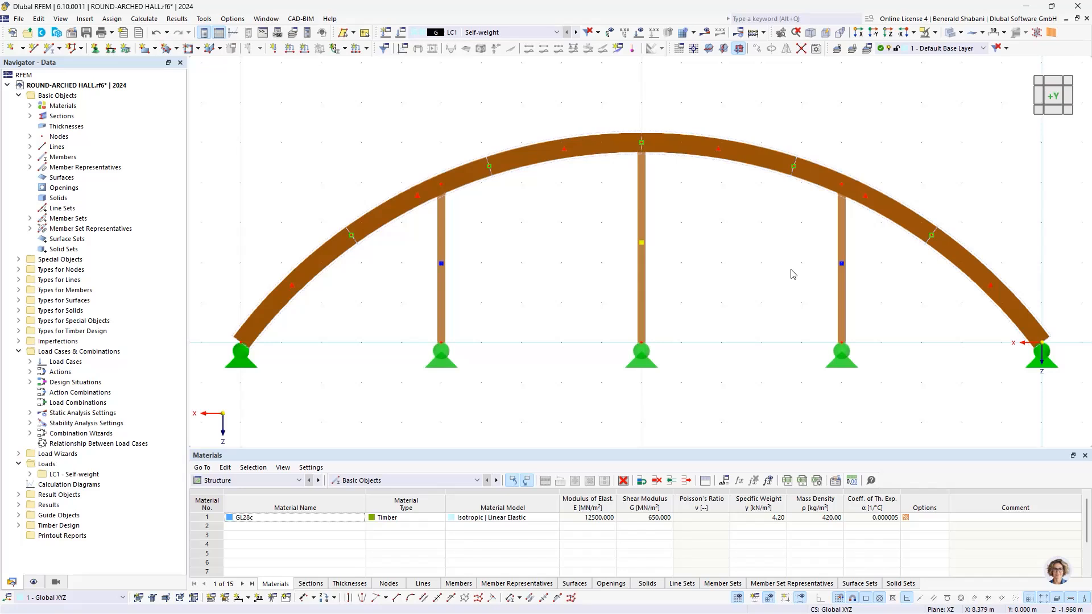
Step: Rotate the sections of the three gable columns by an angle of 90 degrees
drag(913, 285, 409, 309)
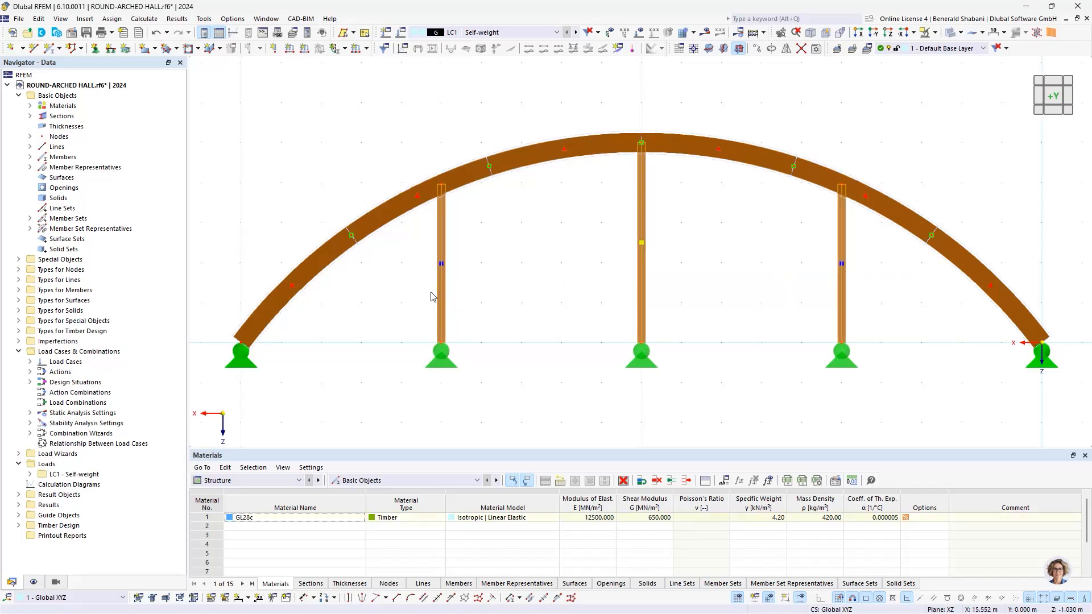
right_click(443, 290)
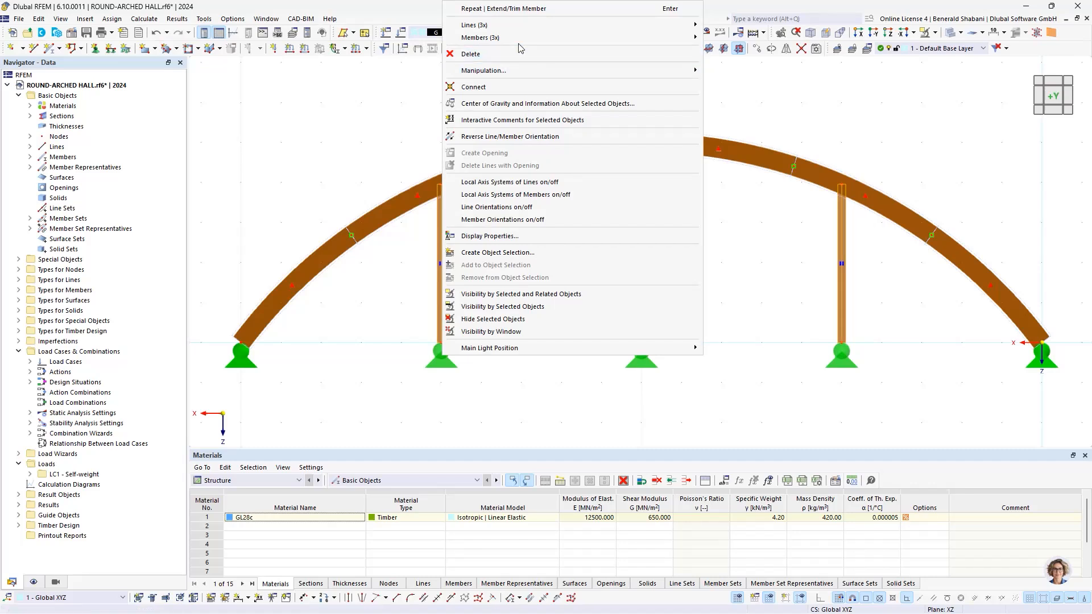
mouse_move(682, 37)
click(733, 38)
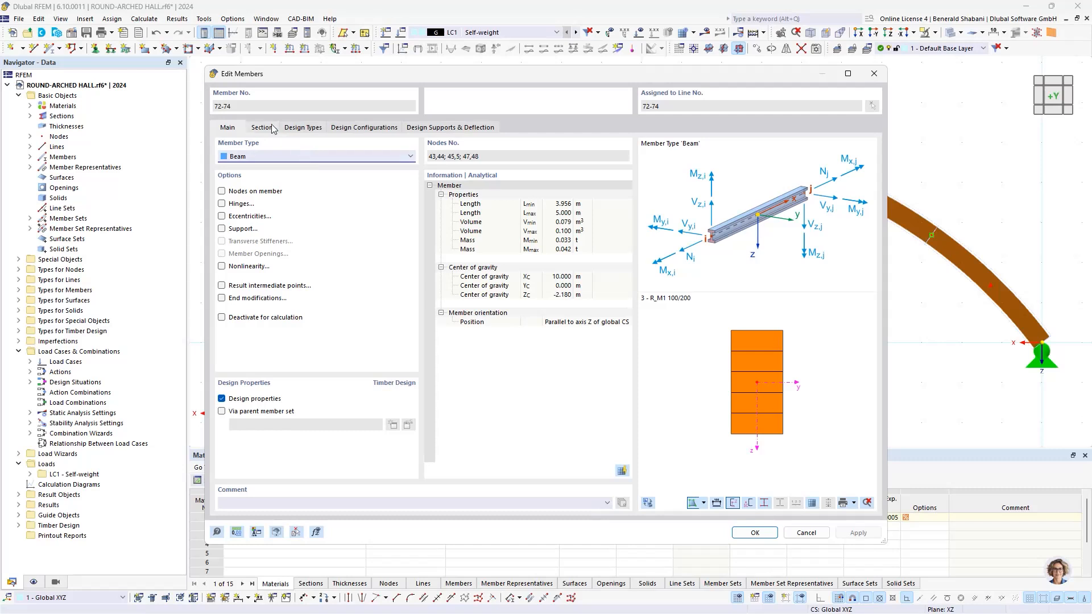
click(263, 127)
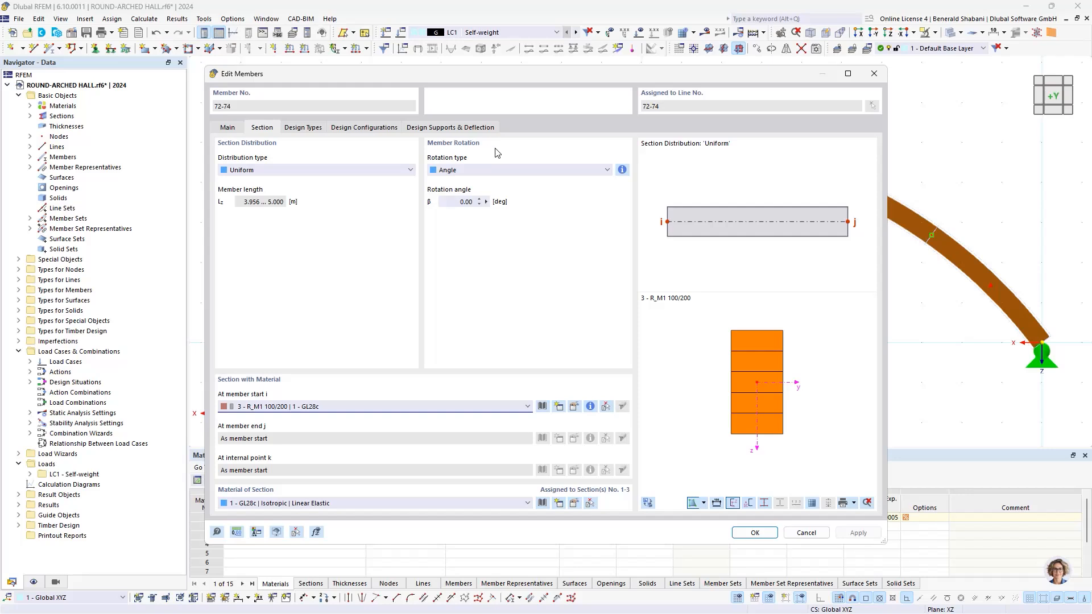
click(467, 202)
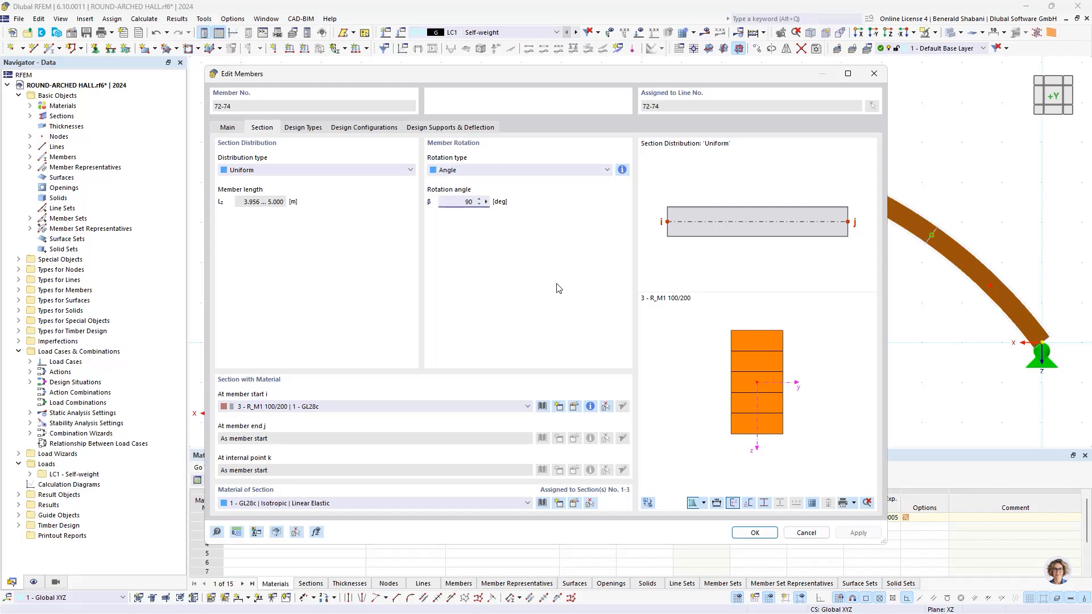
click(754, 534)
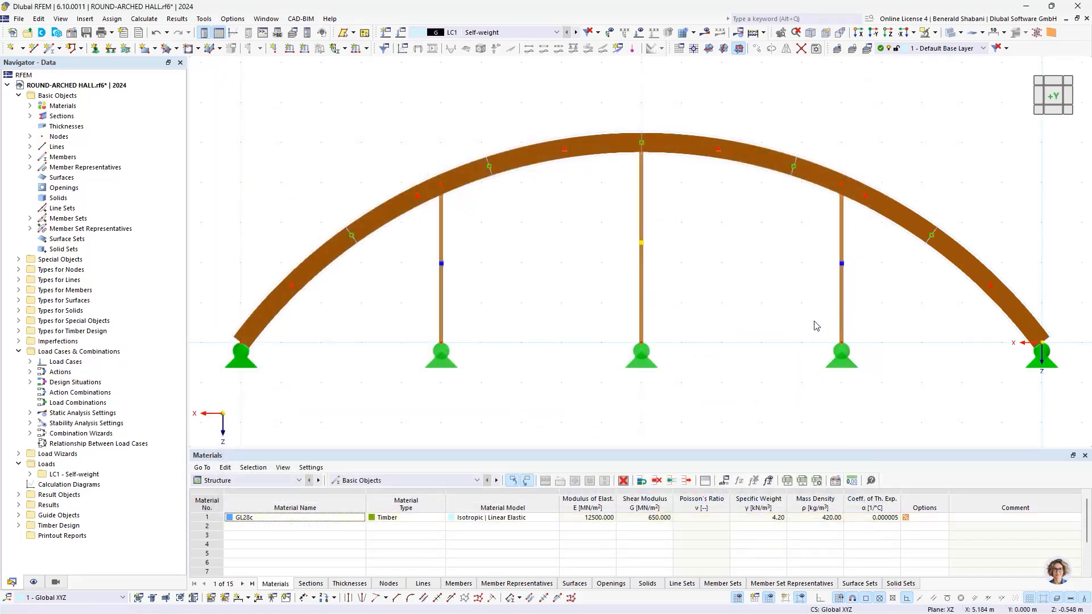
Step: Activate the member hinges option for the three gable columns
ctrl+middle_drag(814, 321, 812, 312)
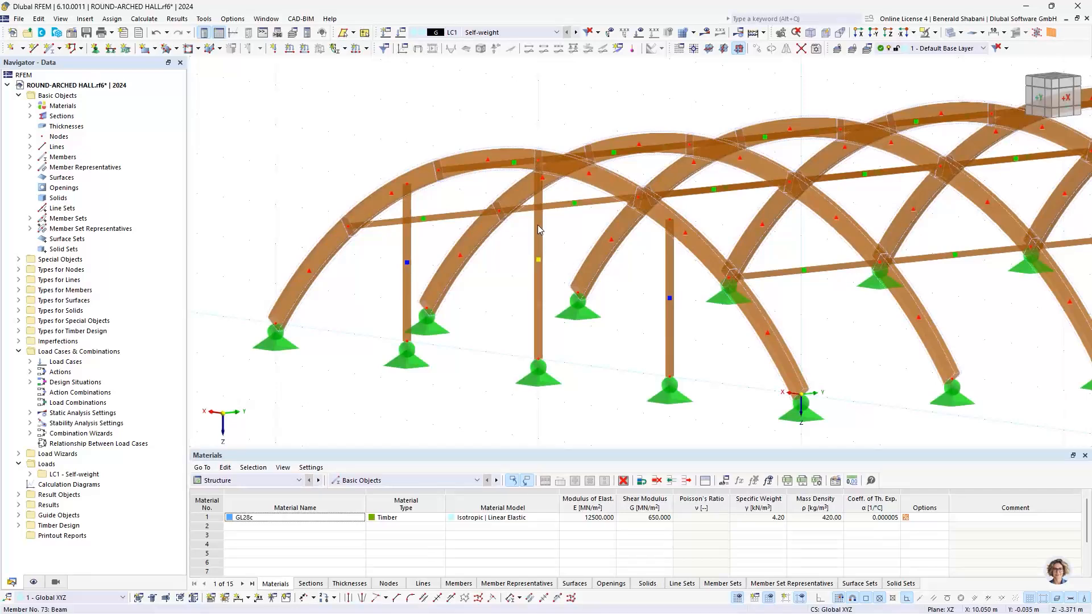
scroll(510, 253, up, 3)
scroll(526, 279, down, 5)
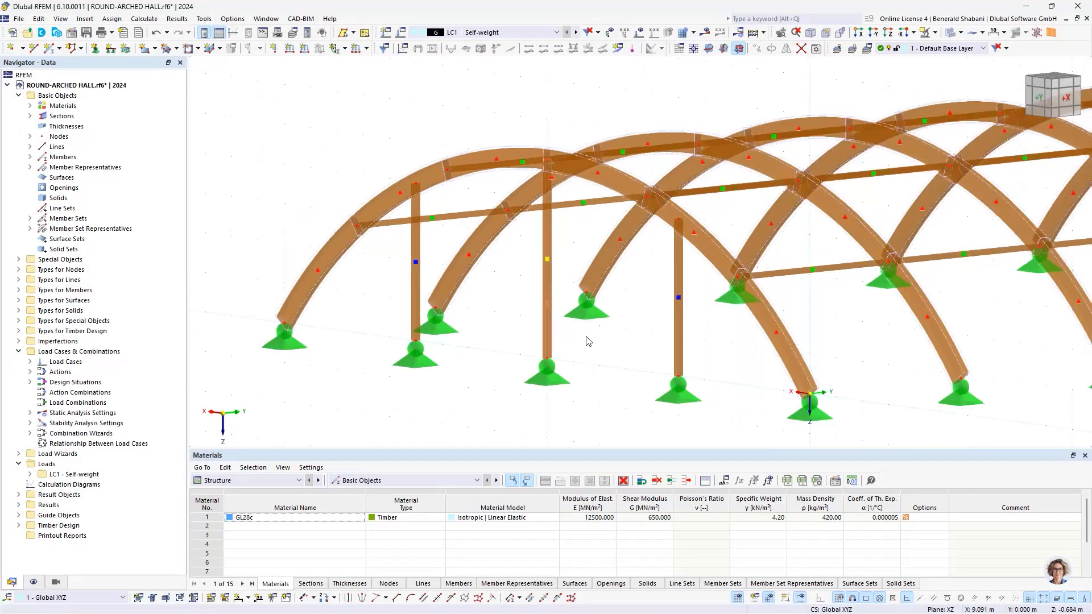
ctrl+middle_drag(591, 341, 650, 342)
scroll(790, 330, down, 4)
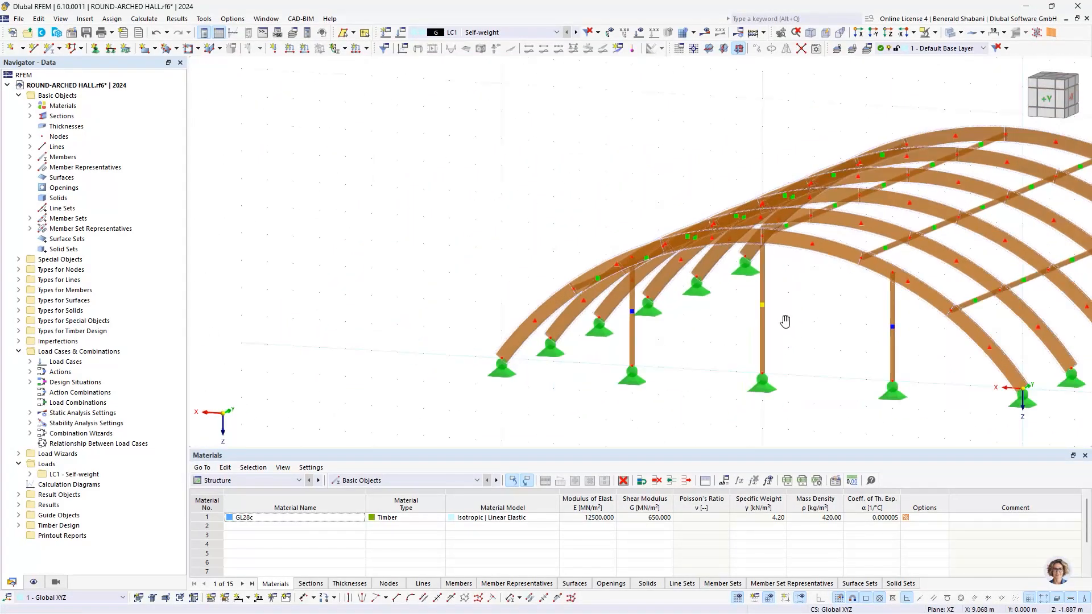
ctrl+middle_drag(785, 319, 606, 295)
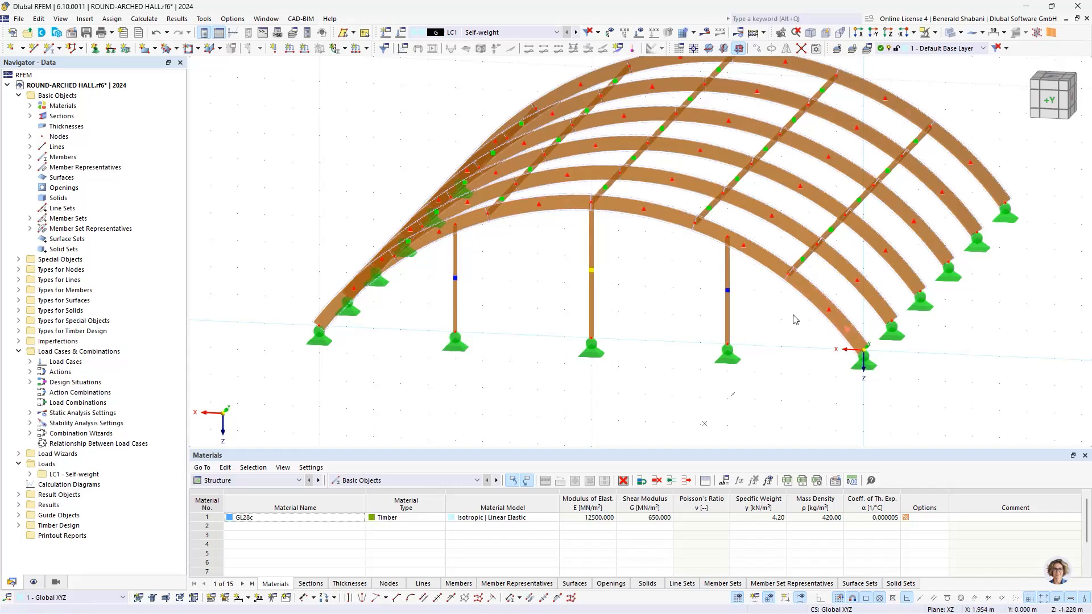
drag(781, 312, 421, 302)
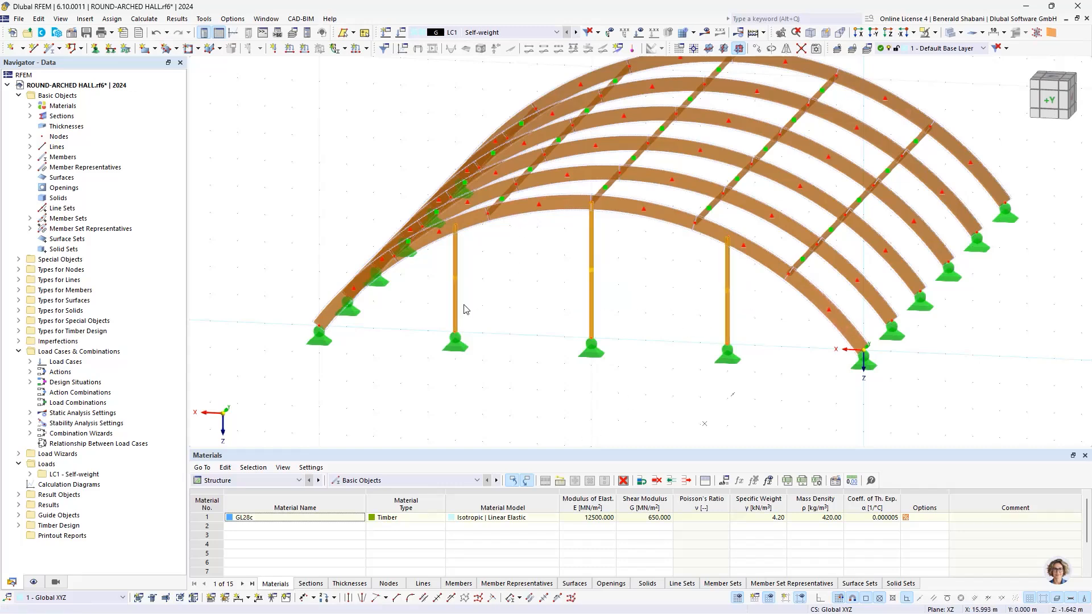
right_click(456, 294)
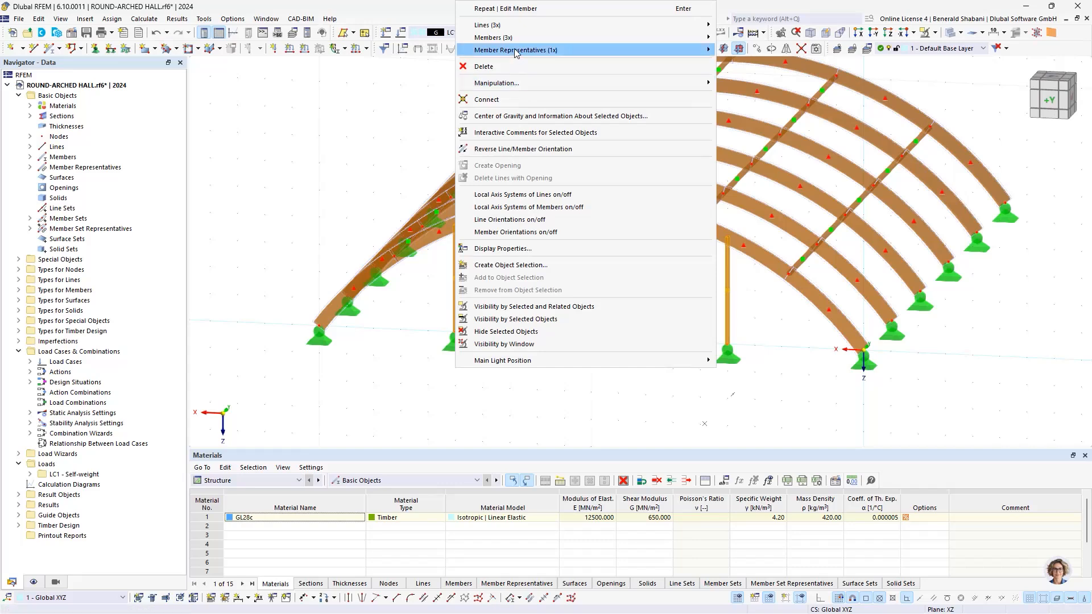
mouse_move(512, 38)
click(805, 38)
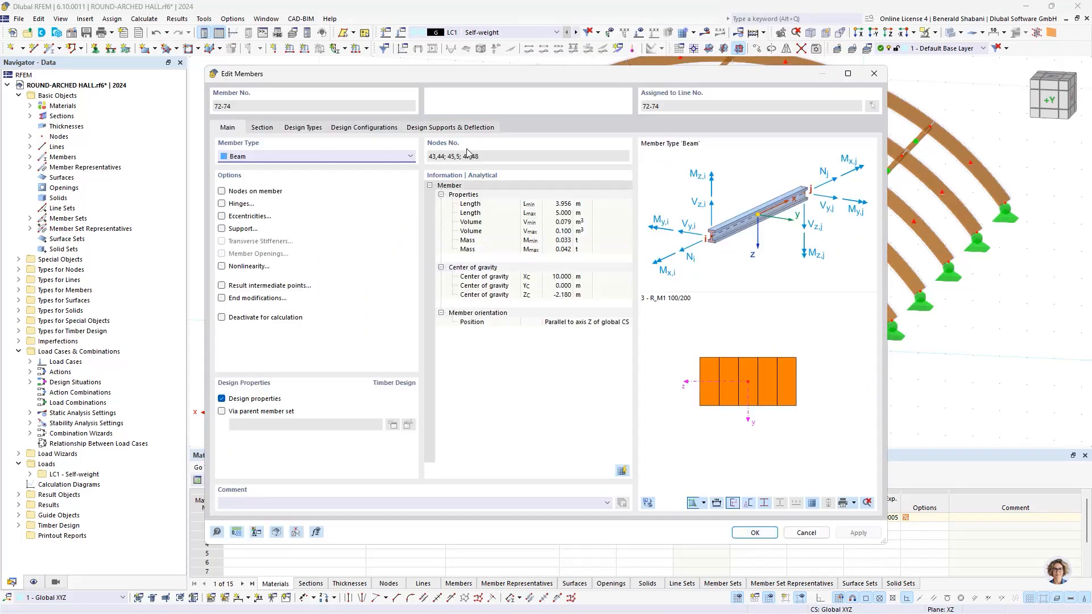
click(221, 204)
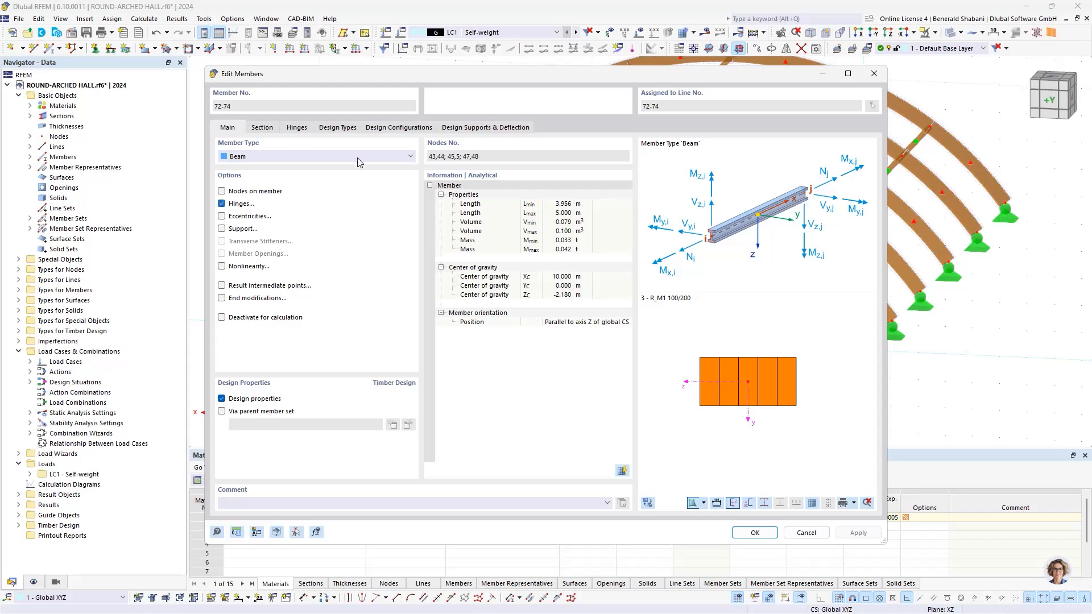
click(296, 128)
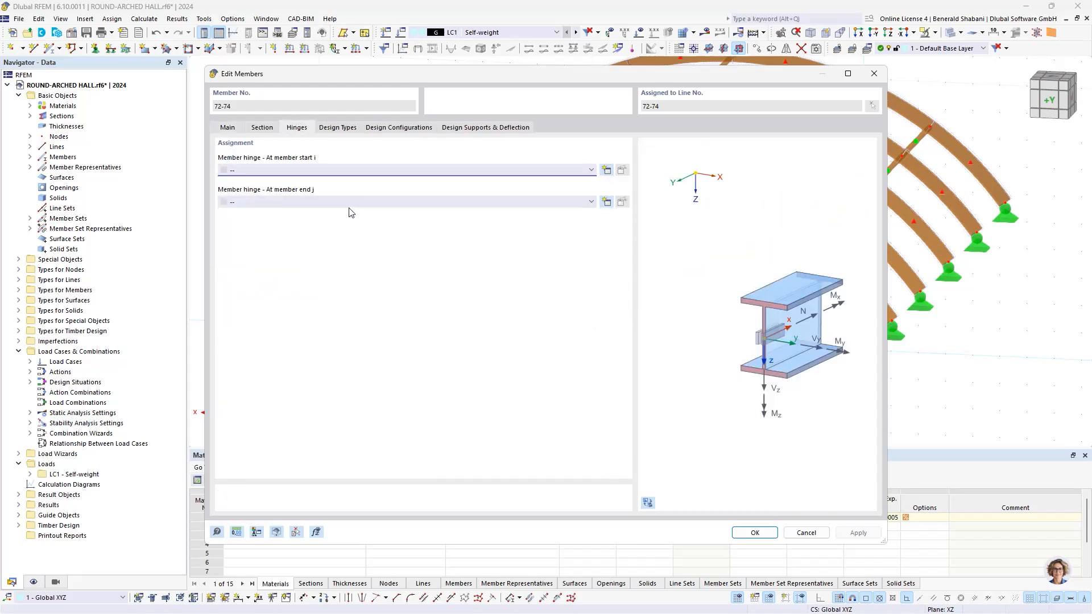
Step: Create a Local xyz member hinge at end j of the gable columns, releasing ux in addition to φy and φz
click(430, 204)
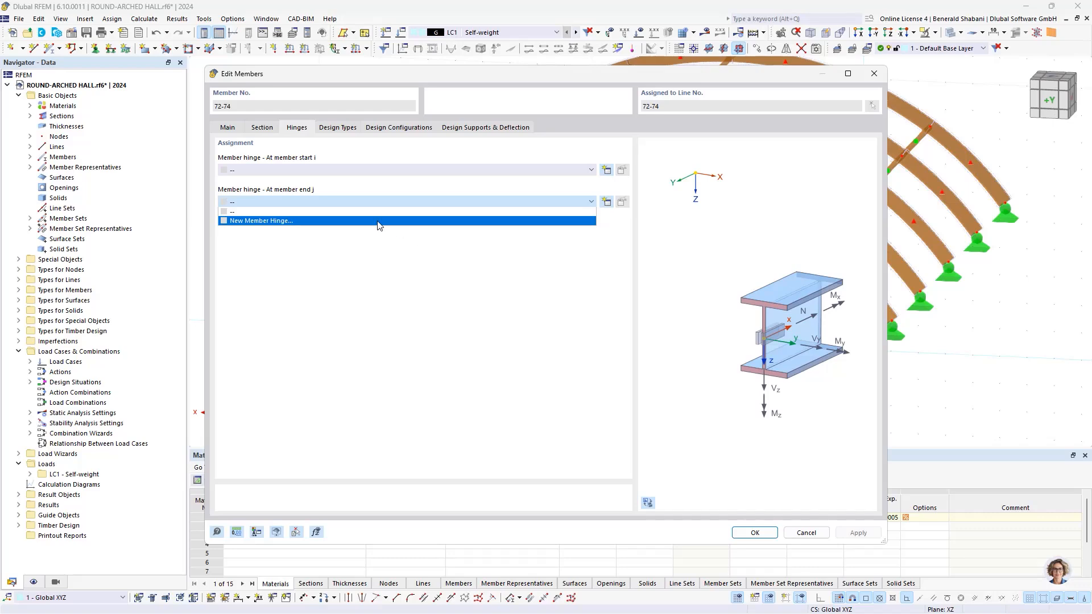
click(311, 221)
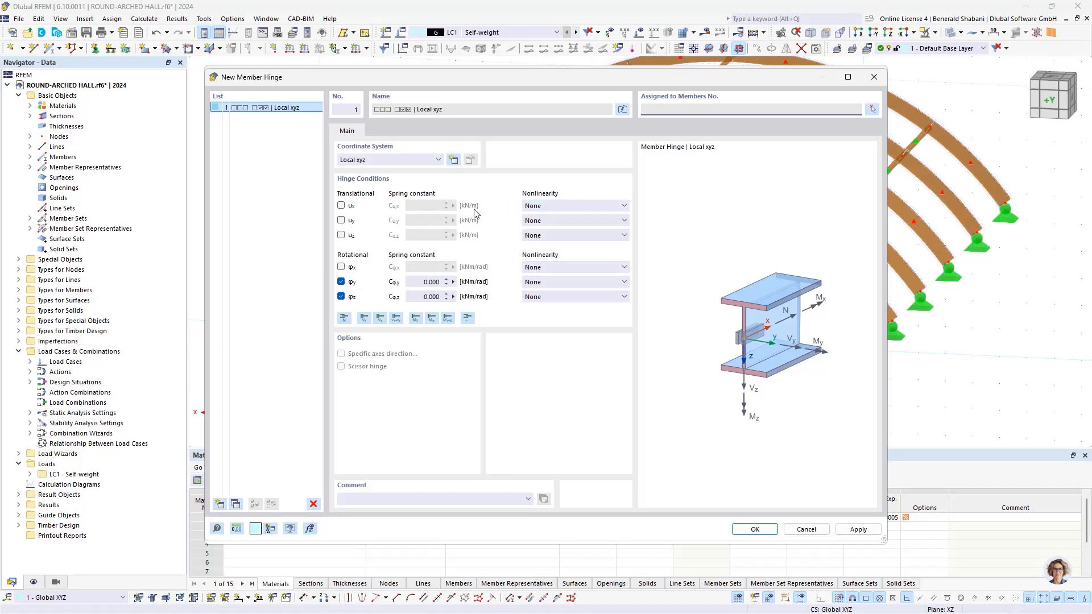
click(340, 205)
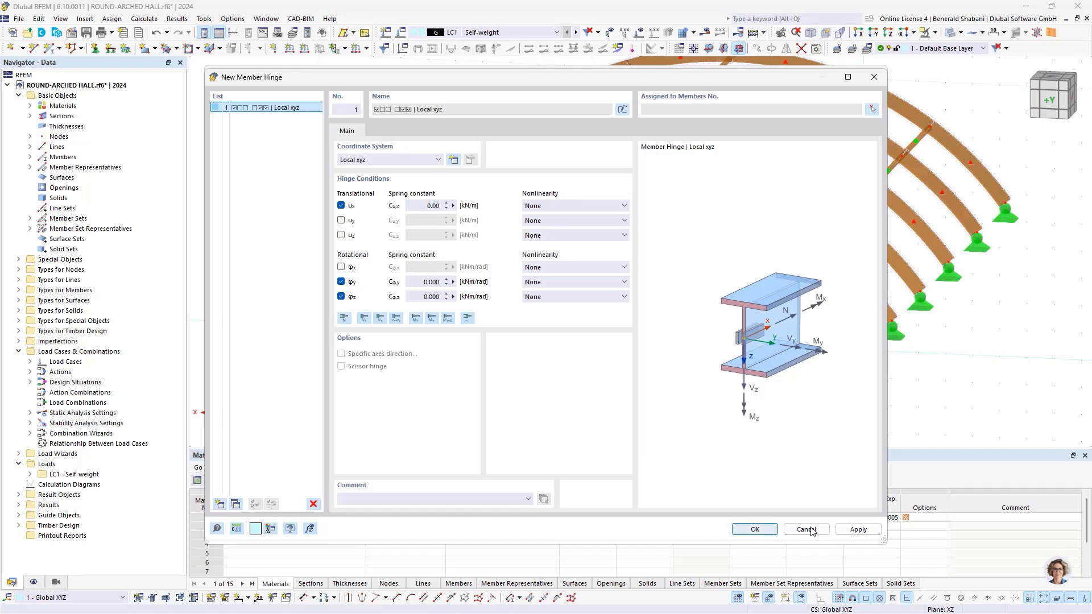
click(754, 530)
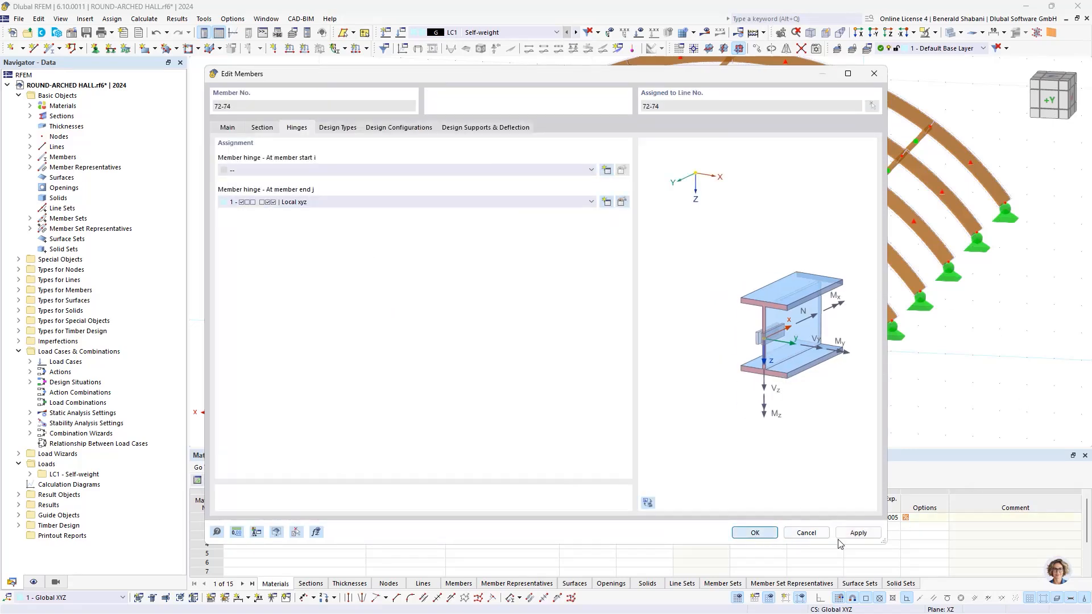
key(Return)
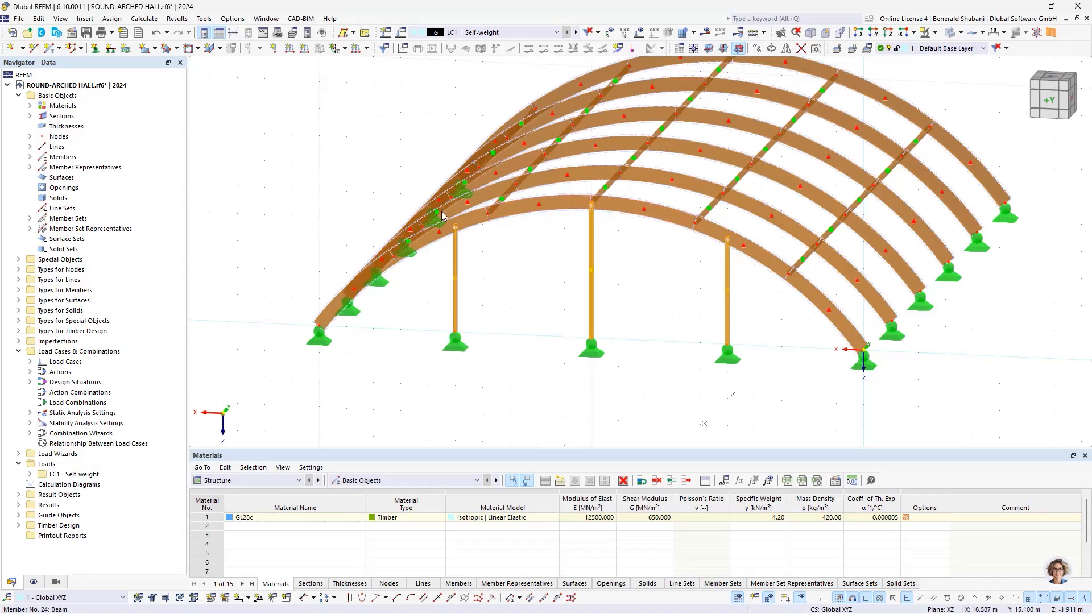
Step: Select the three gable columns with their supports and set up Move/Copy to create a copy with 1 step
scroll(484, 220, up, 5)
scroll(745, 184, down, 5)
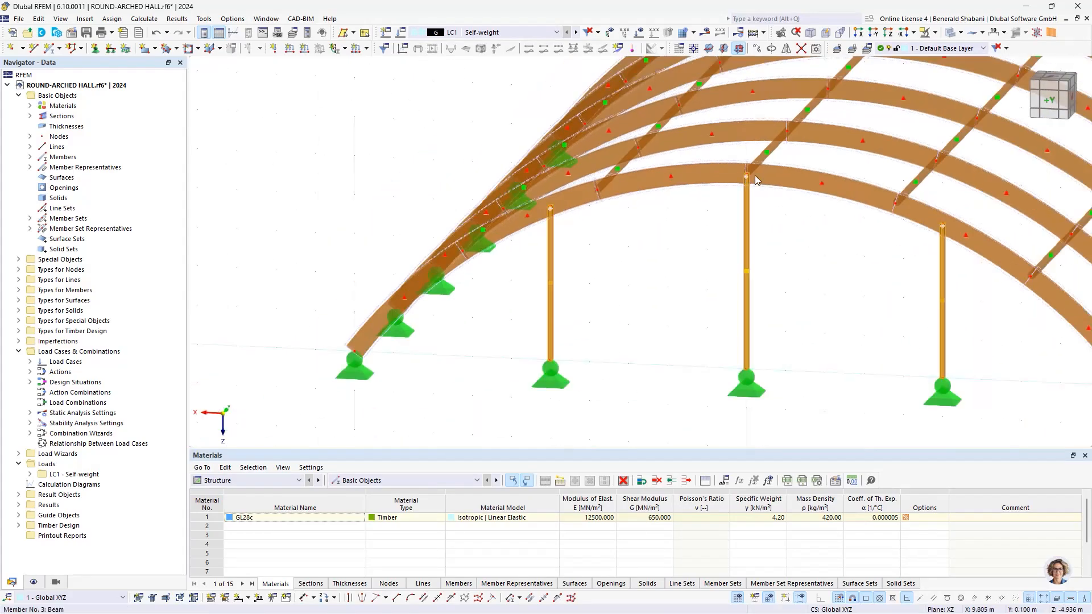
scroll(916, 239, down, 4)
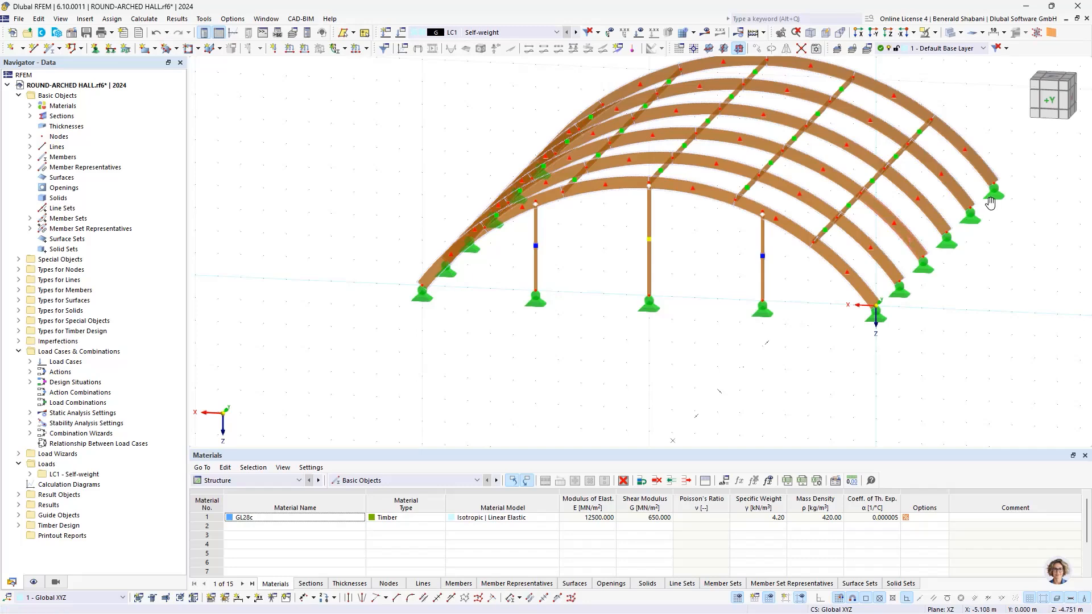
middle_drag(995, 209, 933, 259)
scroll(933, 229, down, 1)
scroll(761, 344, up, 1)
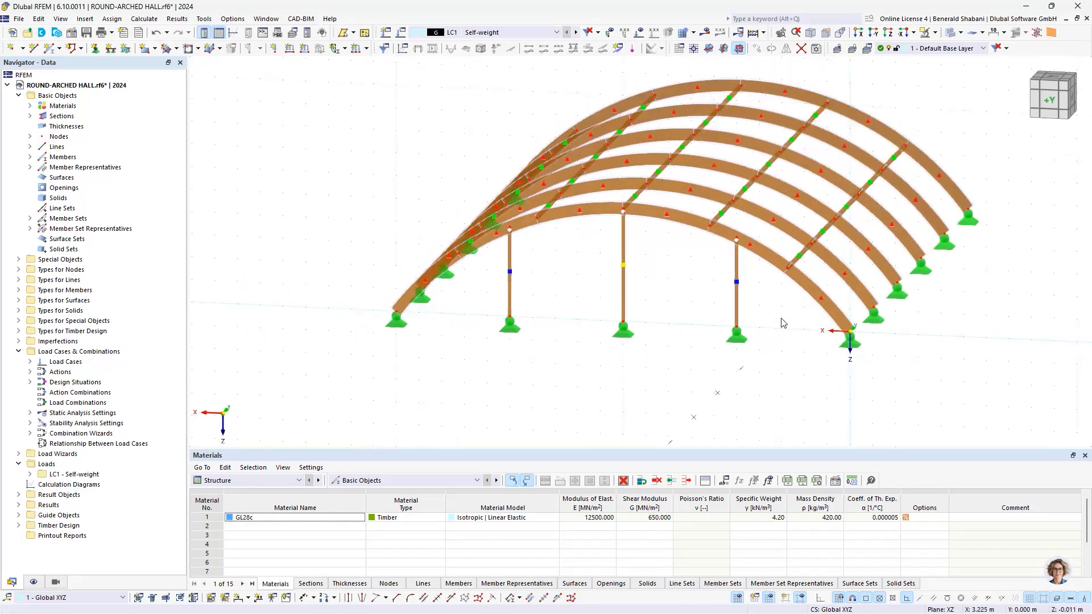
scroll(811, 350, down, 1)
drag(782, 384, 526, 300)
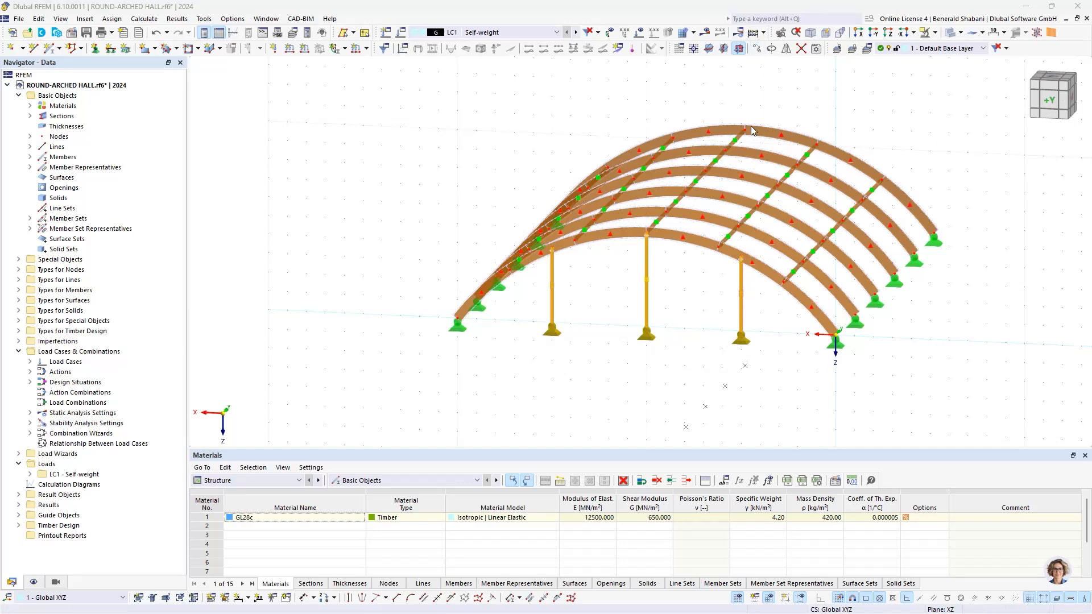
click(757, 48)
drag(490, 161, 482, 154)
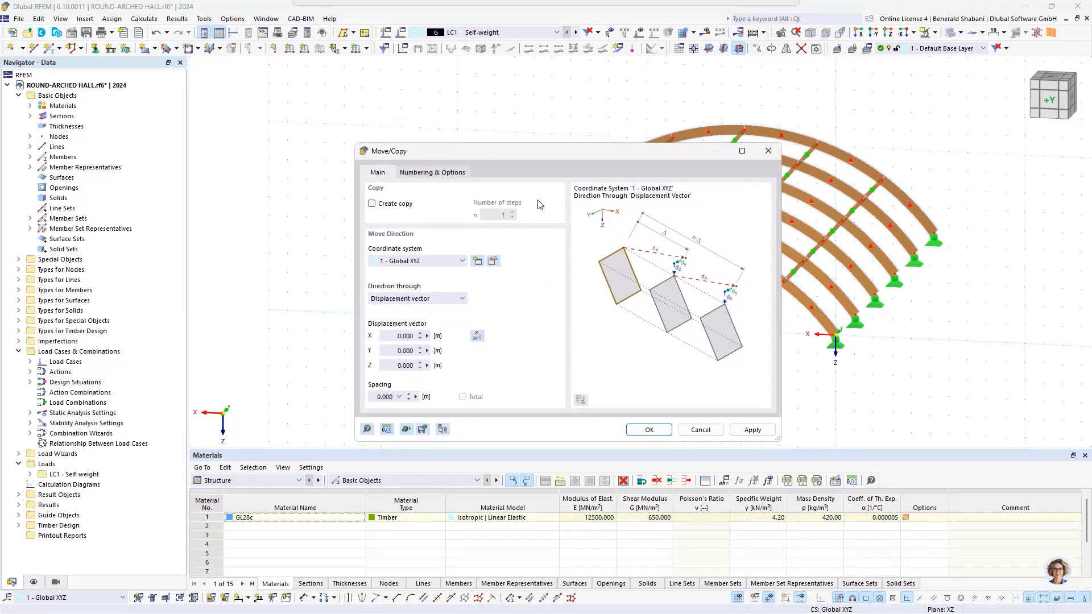
click(373, 204)
click(503, 215)
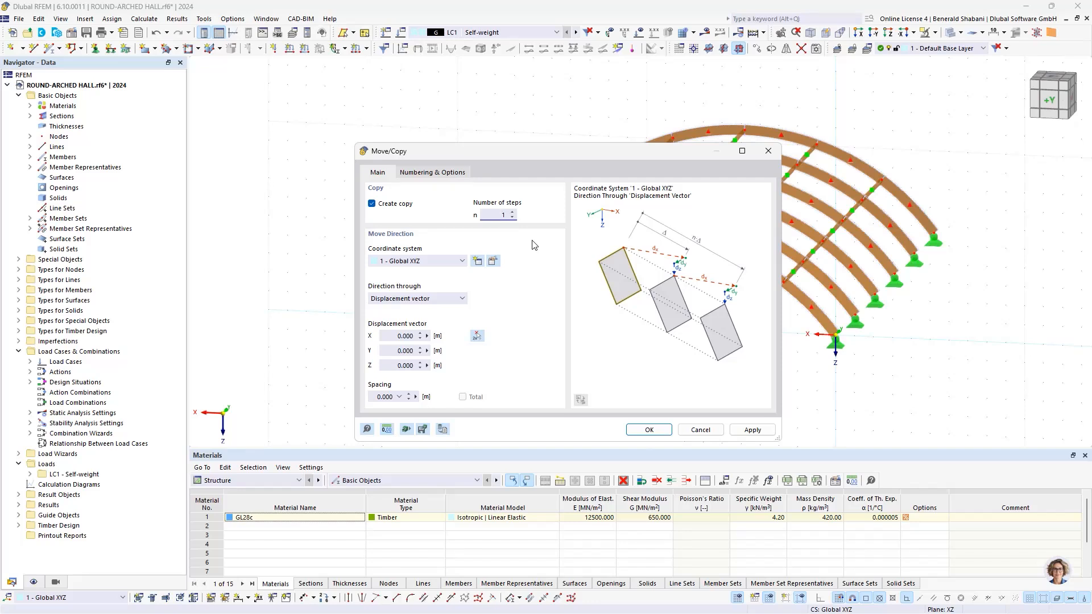
click(460, 173)
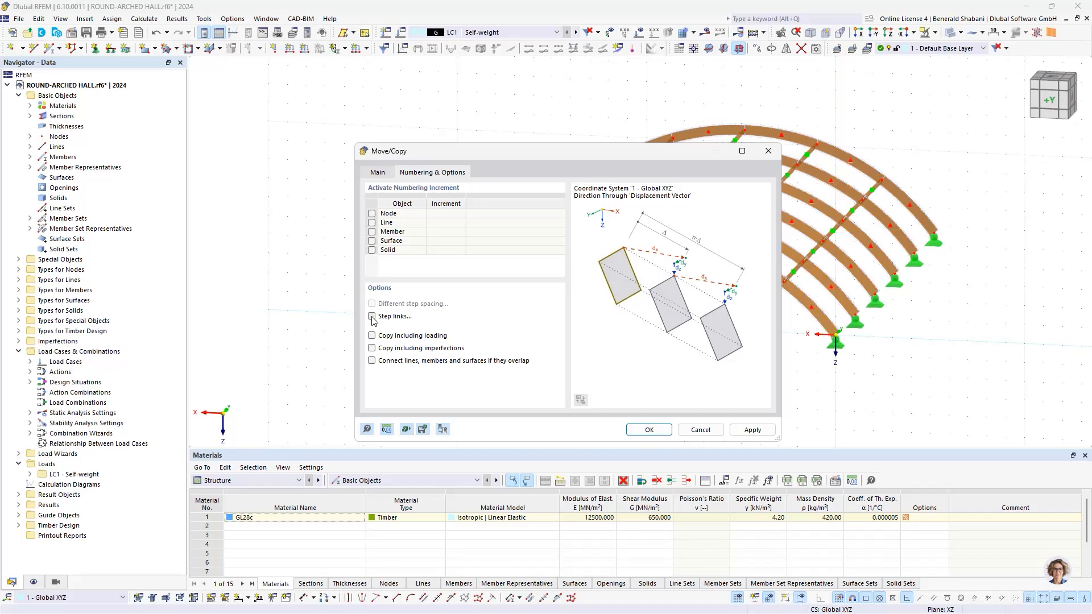
click(378, 173)
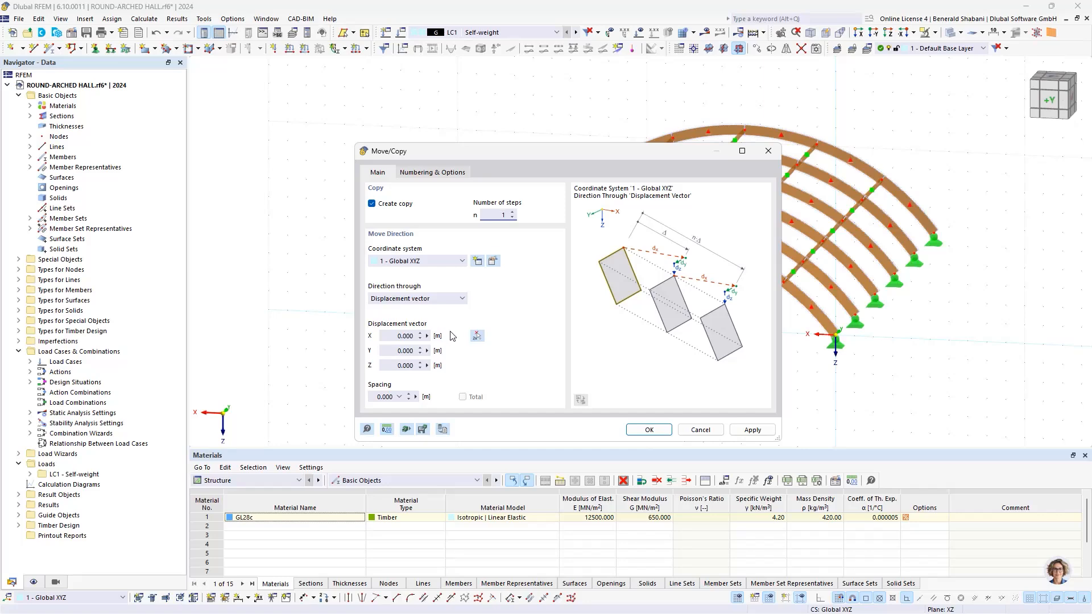
Step: Copy the gable columns to the opposite gable with a 25 m displacement in Y, picked between the base nodes of the first and last arches
click(478, 337)
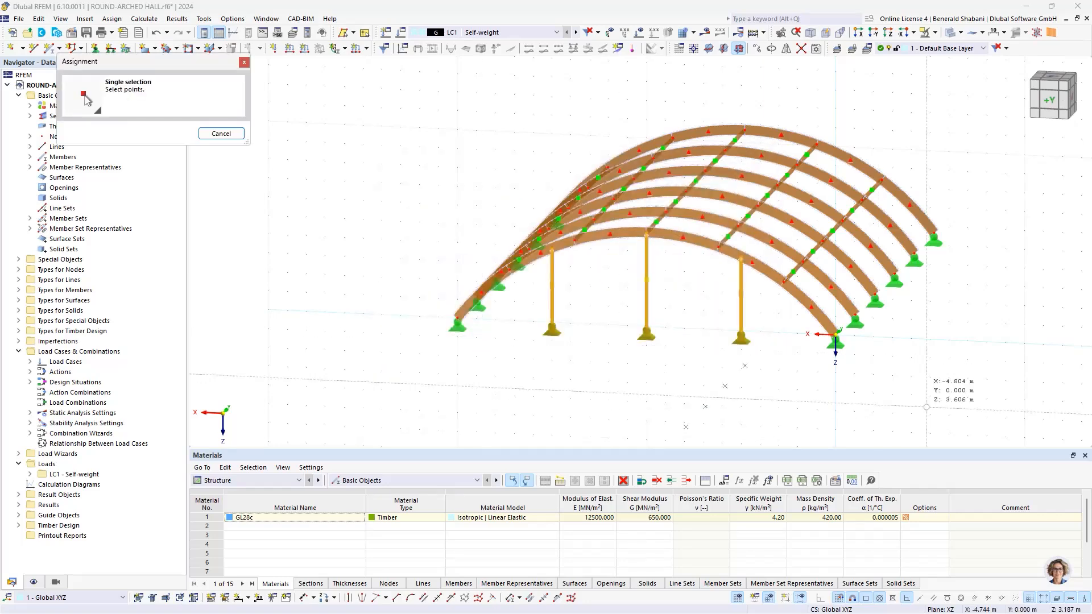
ctrl+middle_drag(919, 340, 863, 345)
scroll(858, 343, up, 3)
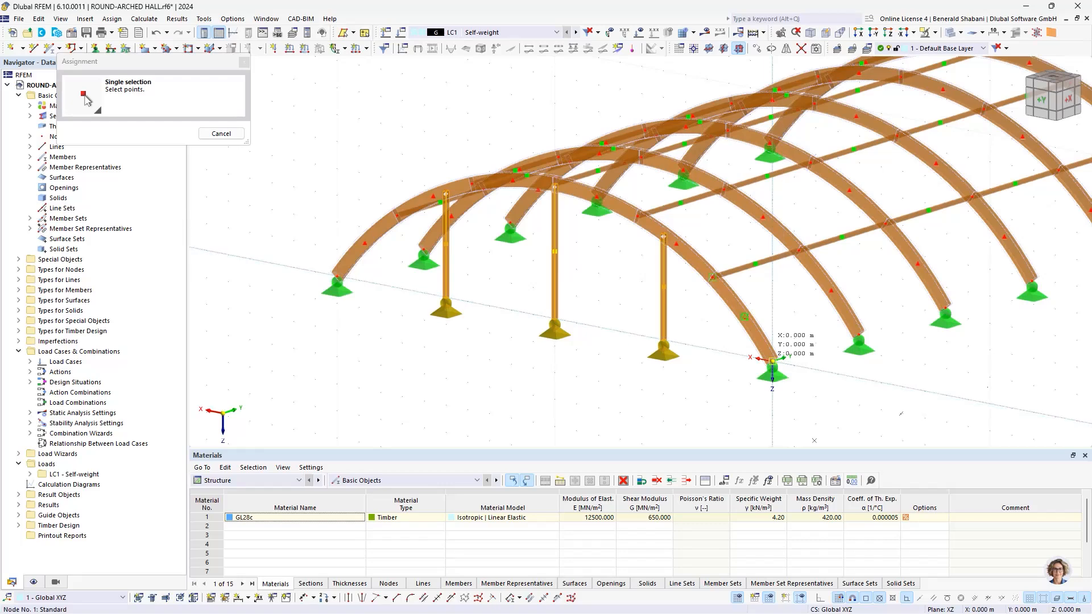
scroll(906, 339, down, 1)
scroll(906, 340, down, 2)
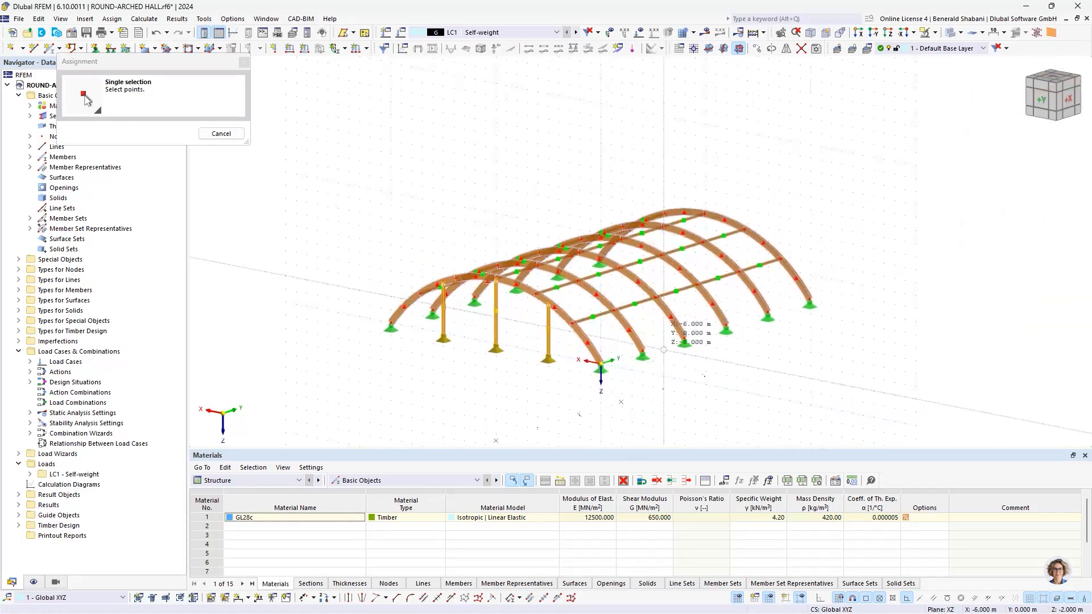
scroll(670, 366, up, 5)
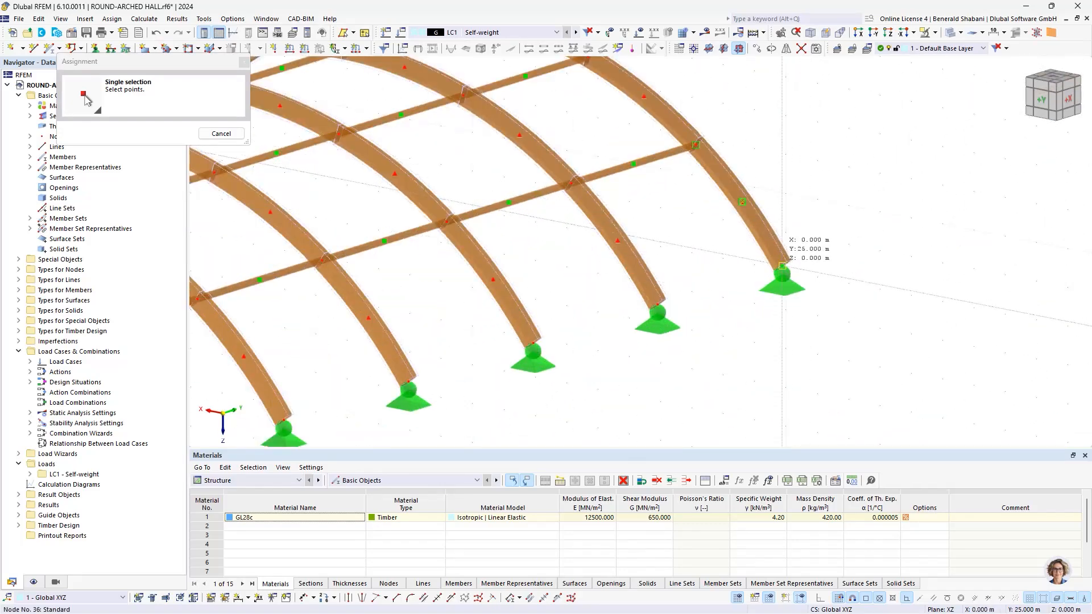
click(782, 265)
drag(494, 170, 486, 174)
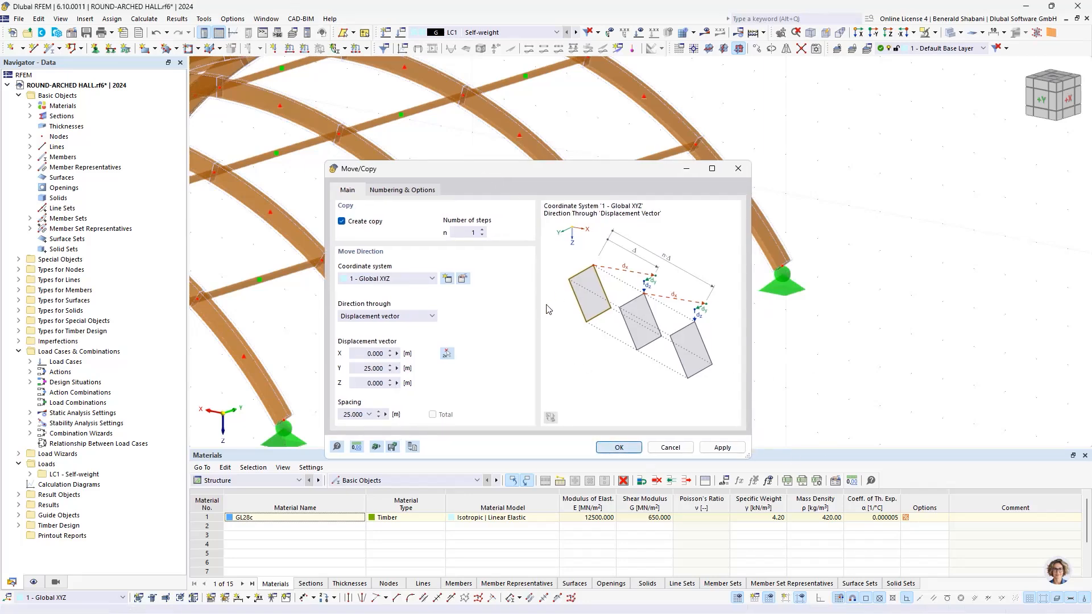
scroll(618, 236, down, 4)
click(701, 174)
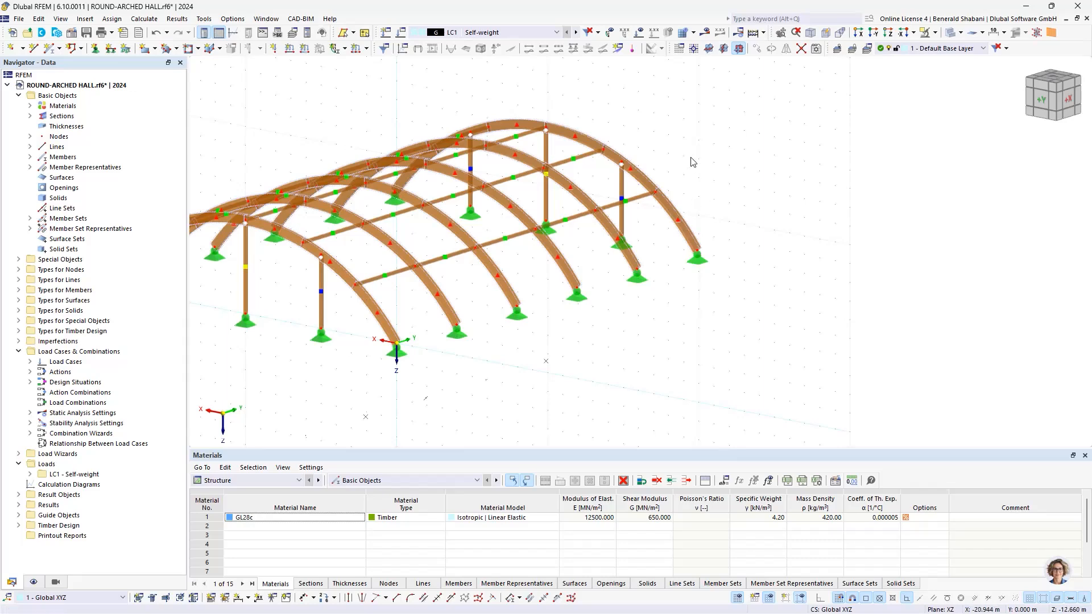
Step: Examine the hall from several sides, checking the columns at both gables and their connections to the arches
middle_drag(703, 178, 829, 208)
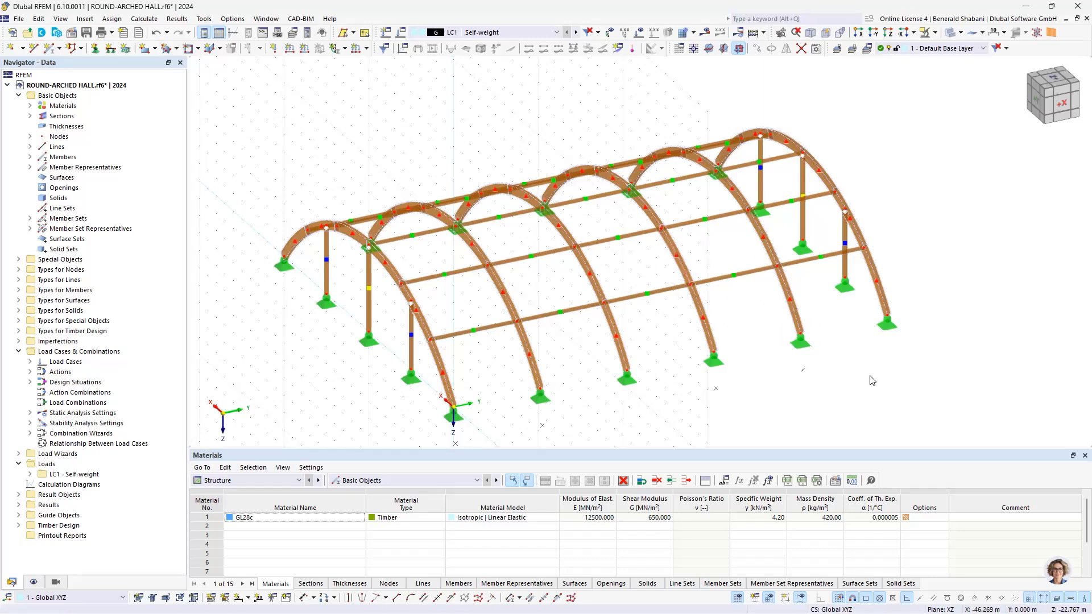
scroll(825, 196, up, 4)
scroll(787, 152, down, 3)
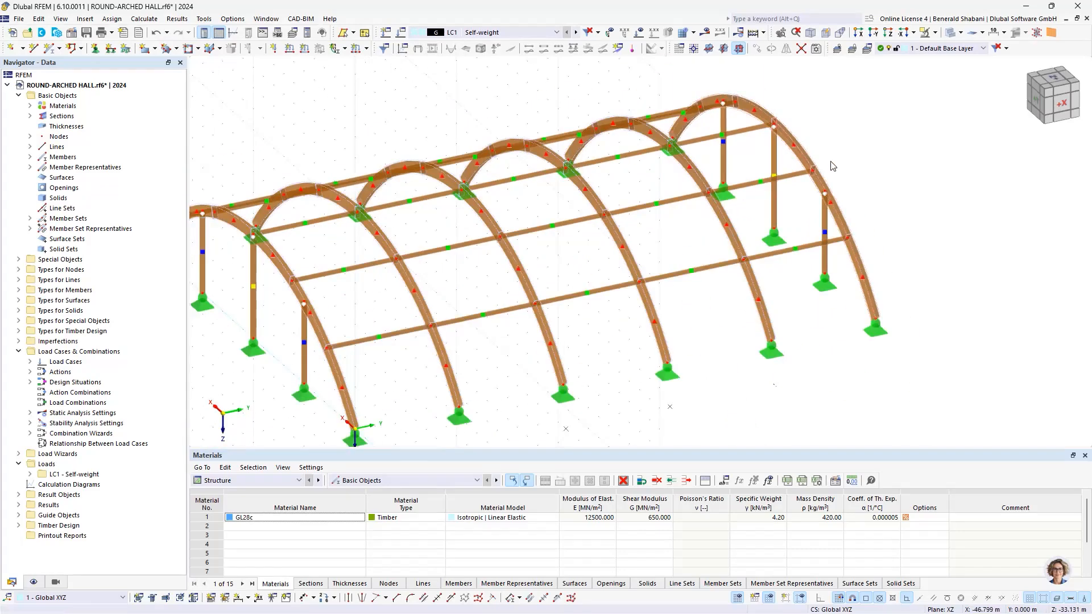
ctrl+middle_drag(831, 166, 625, 154)
middle_drag(627, 114, 870, 156)
scroll(548, 146, up, 1)
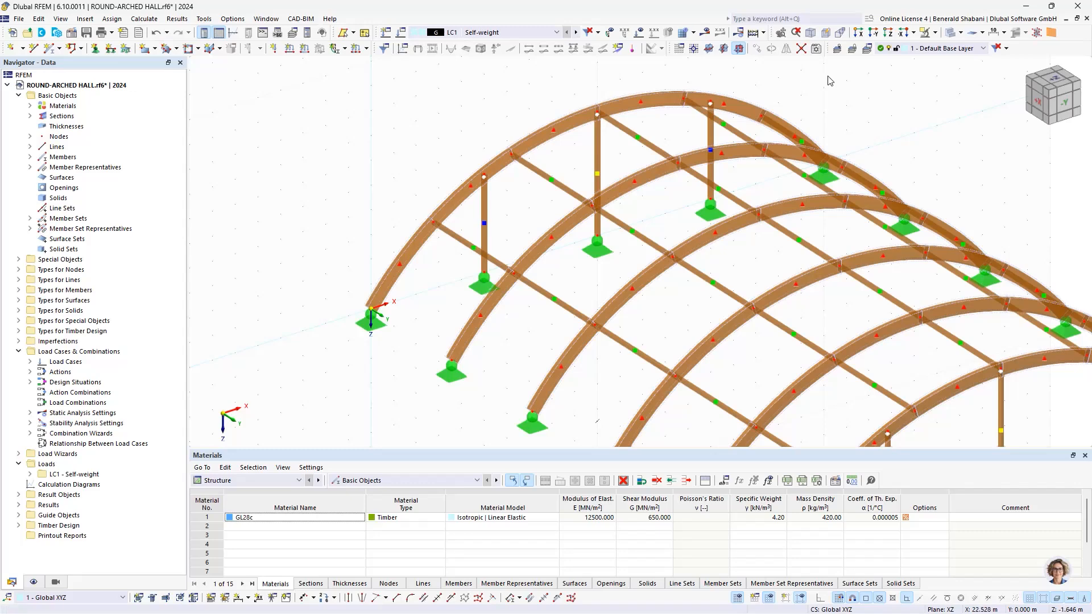
scroll(697, 129, up, 1)
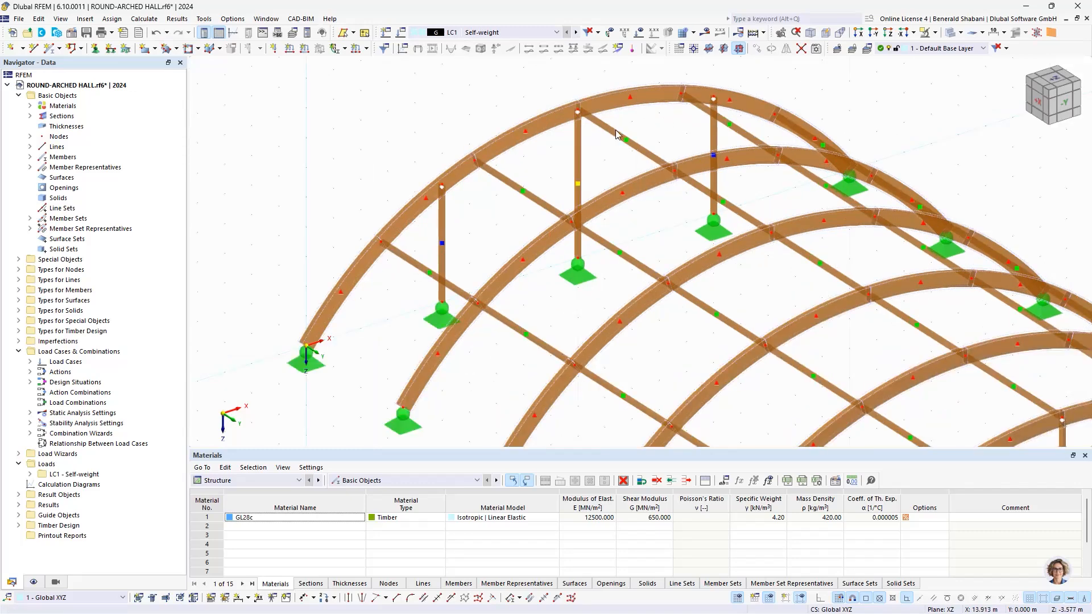
scroll(616, 134, down, 3)
scroll(561, 192, up, 3)
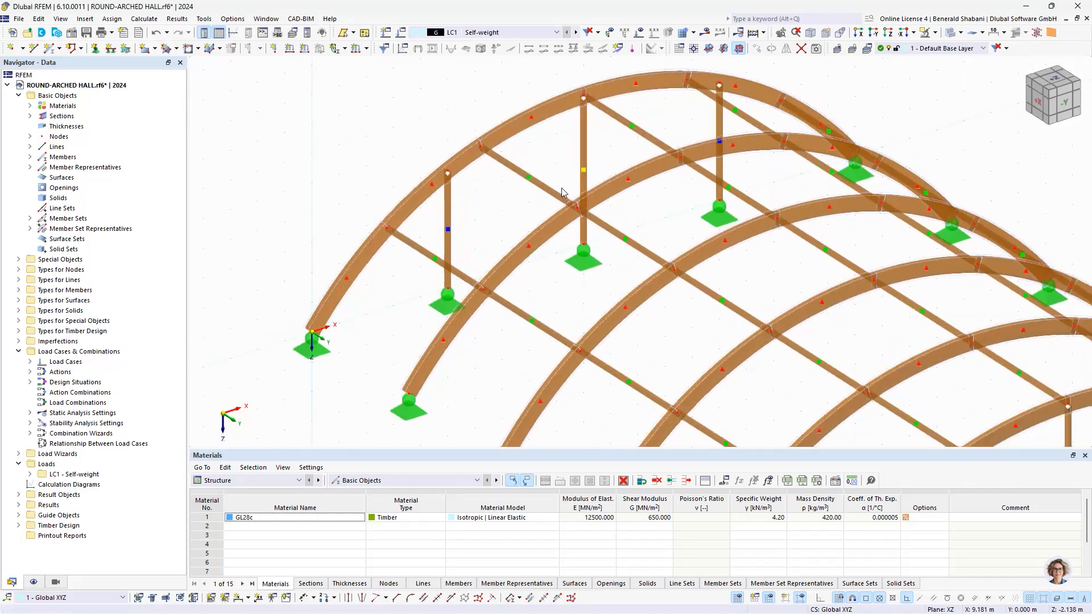
scroll(563, 162, down, 3)
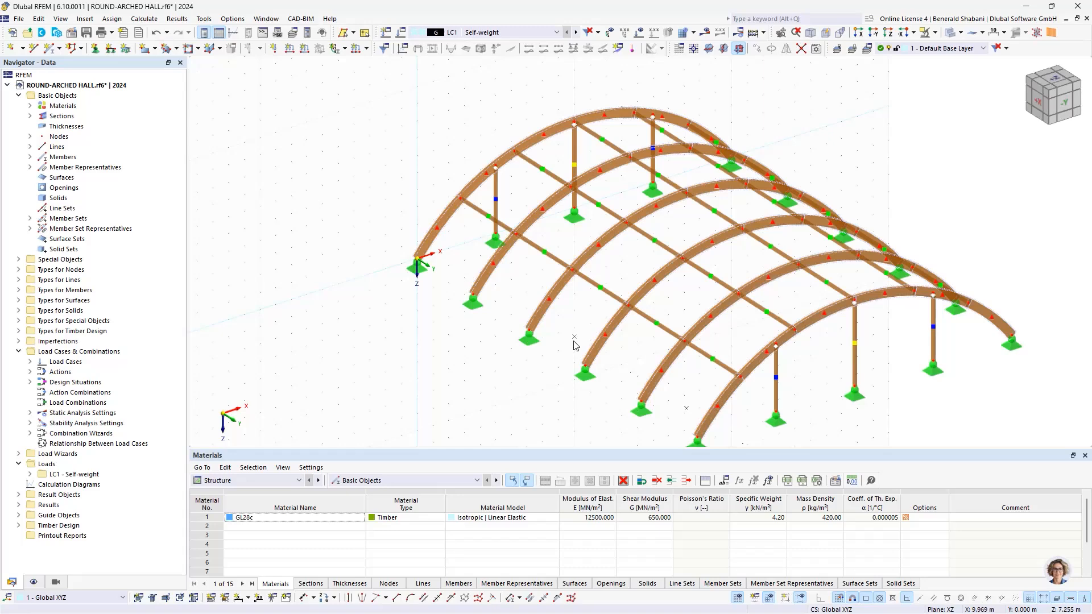
Step: Toggle the display of the lines' center points off and back on
click(34, 582)
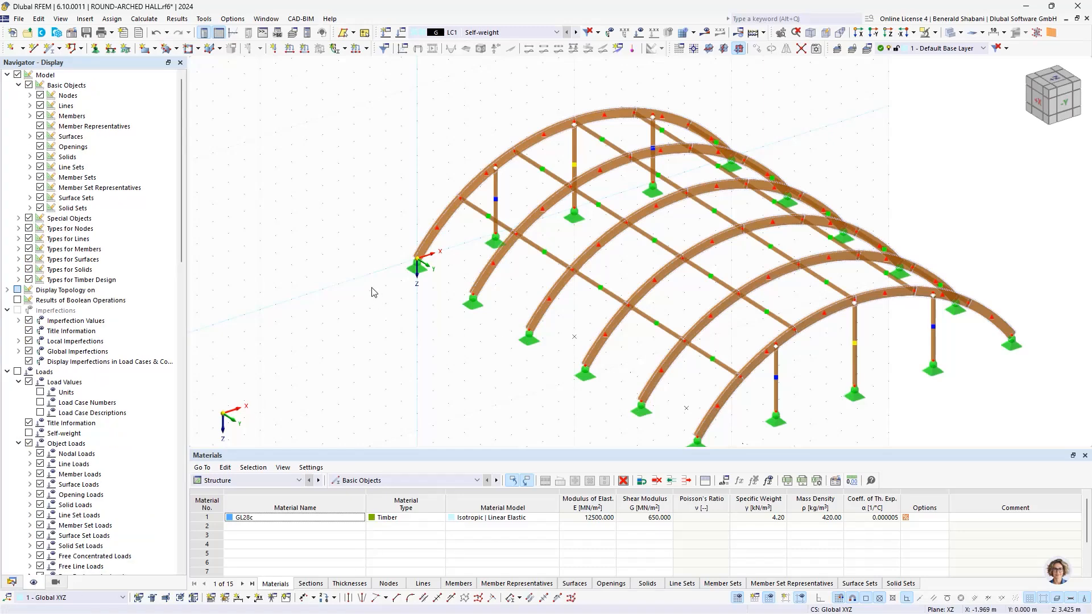
click(30, 106)
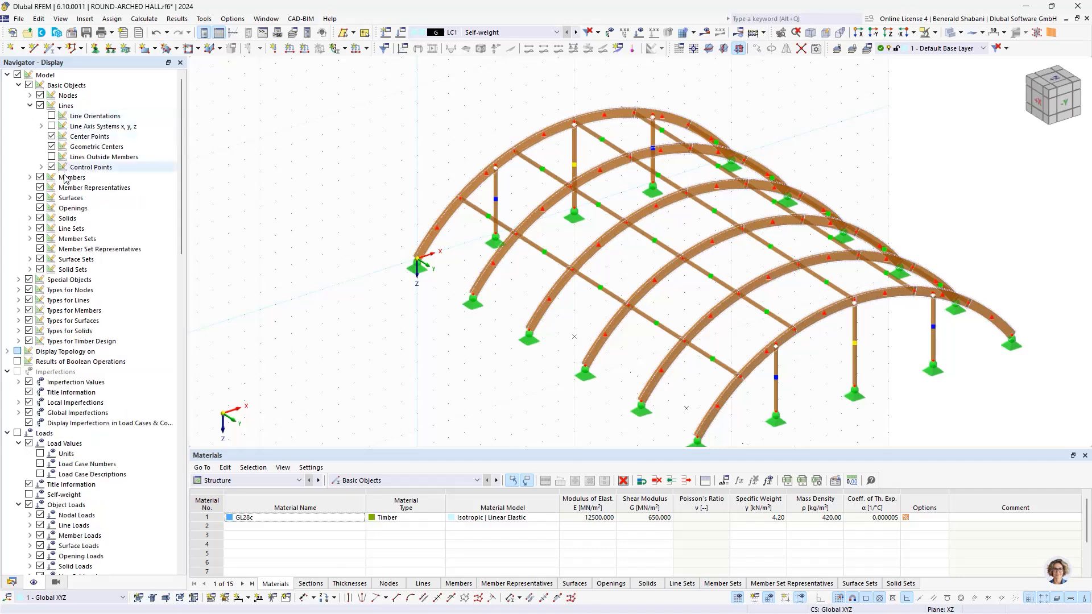
click(52, 138)
click(52, 136)
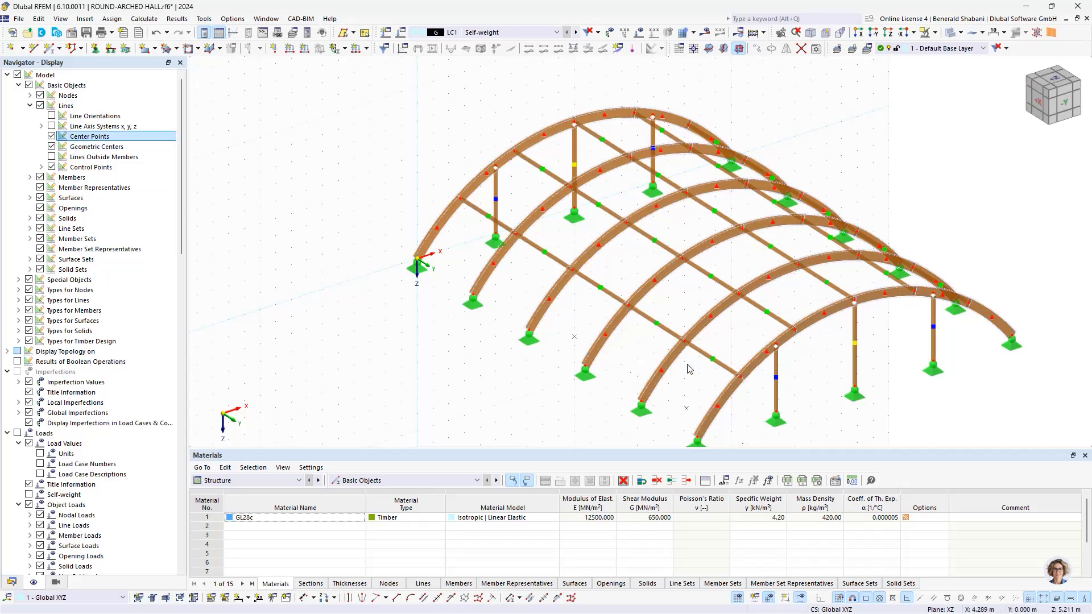
Step: Place a new node on the first arch's center point at X 10 m, Y 0 m, Z 7.5 m
scroll(576, 342, up, 2)
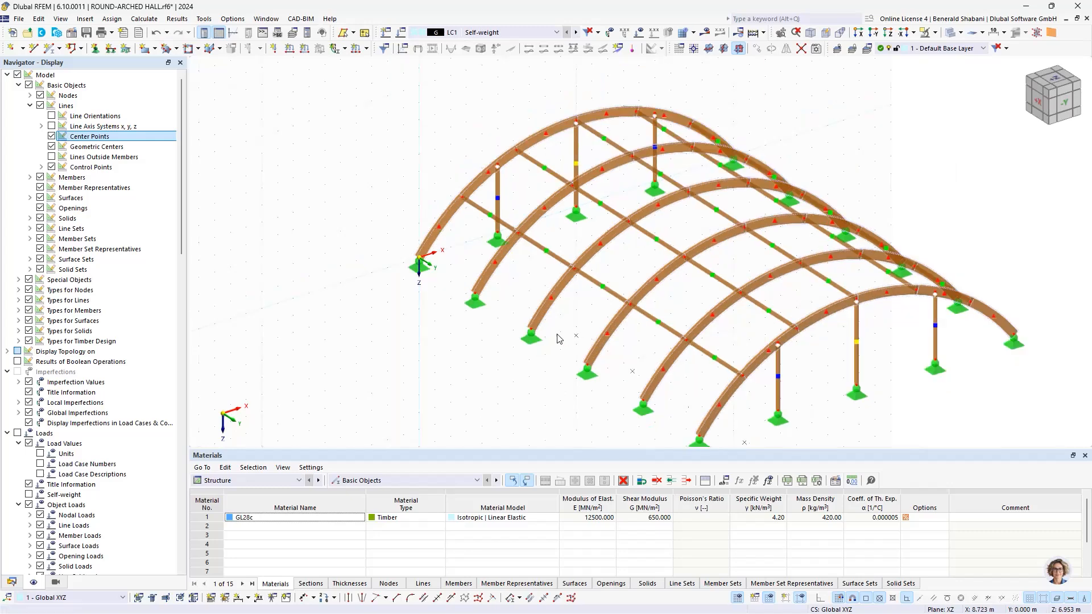
scroll(581, 306, down, 3)
scroll(582, 342, up, 3)
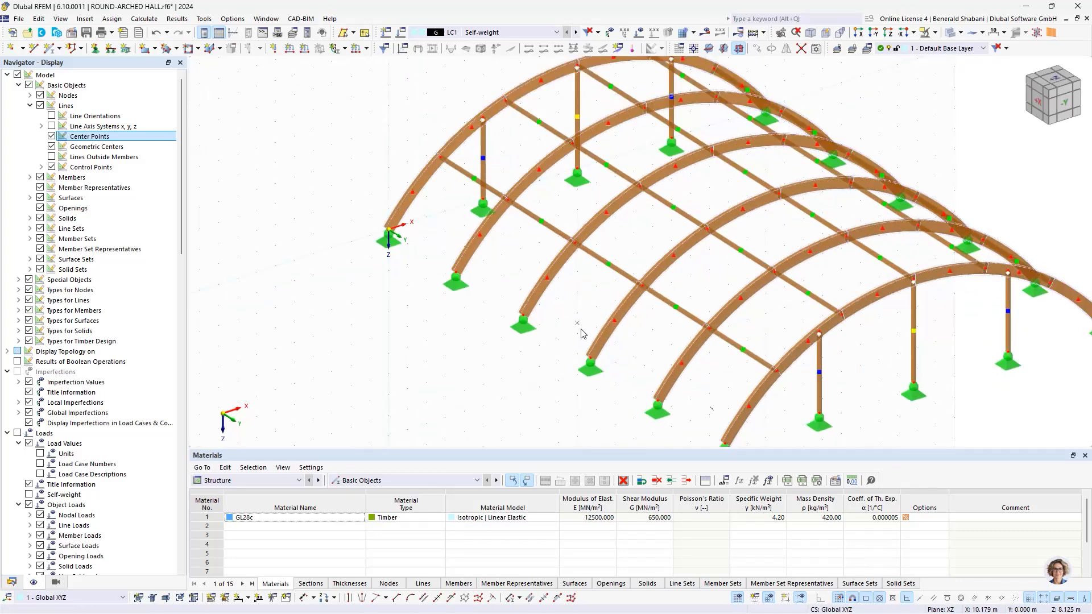
click(11, 49)
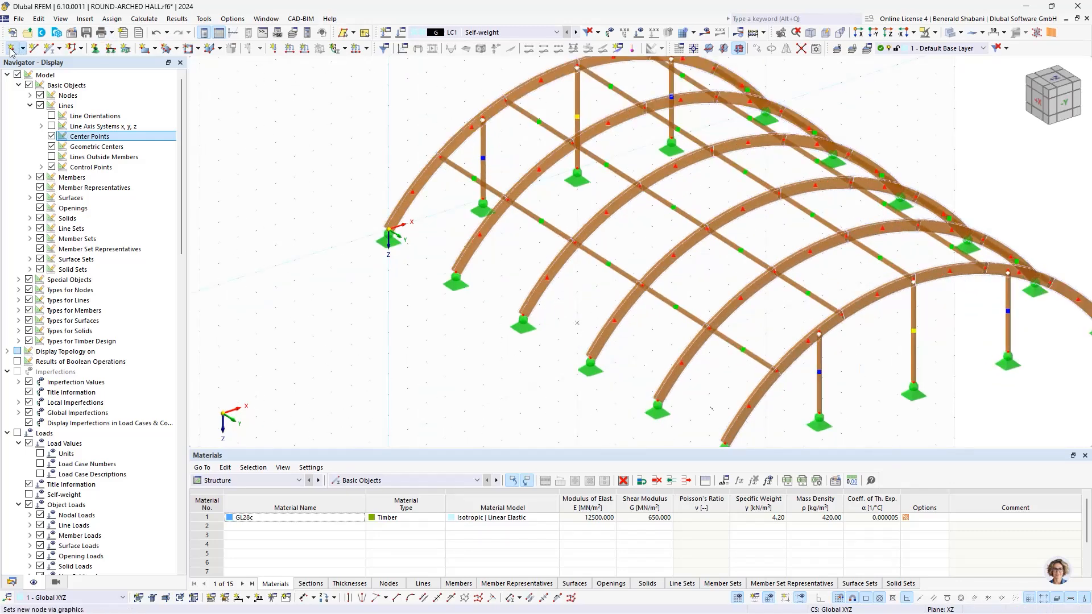
click(577, 323)
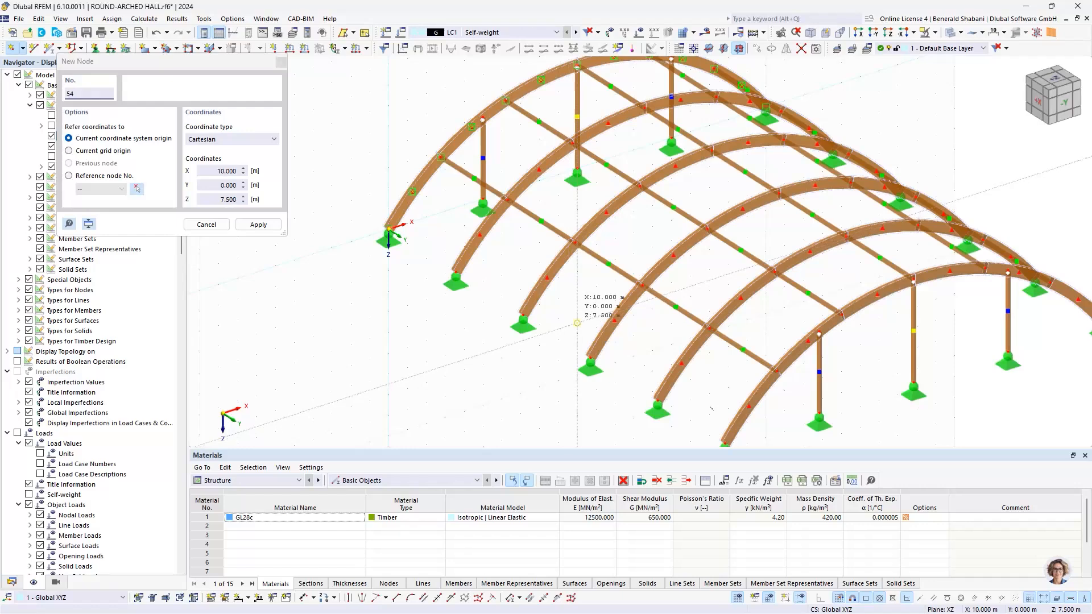
key(Escape)
scroll(439, 370, down, 2)
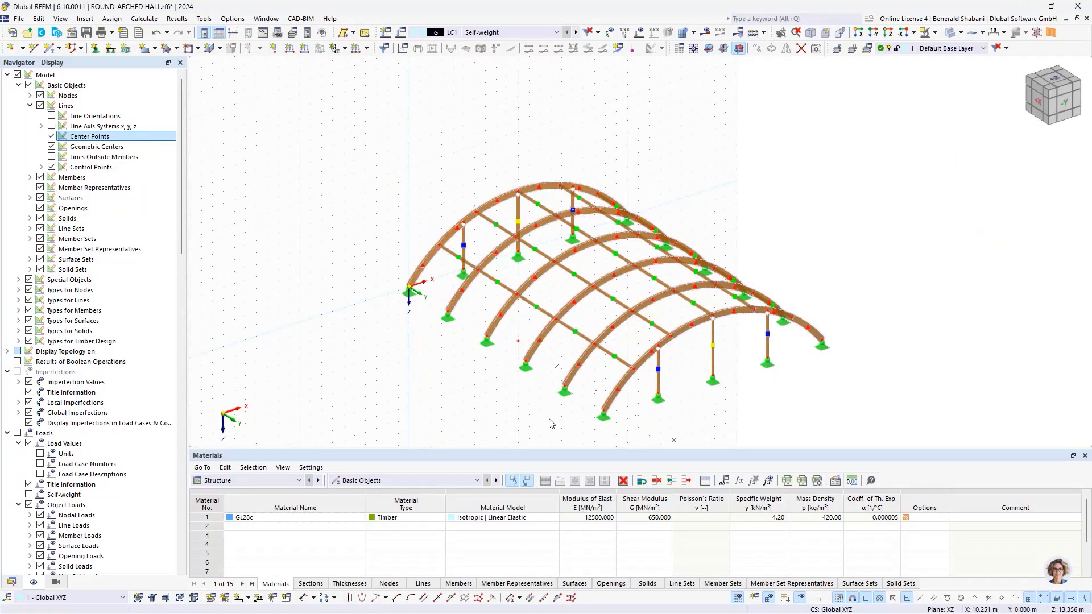
scroll(547, 347, up, 1)
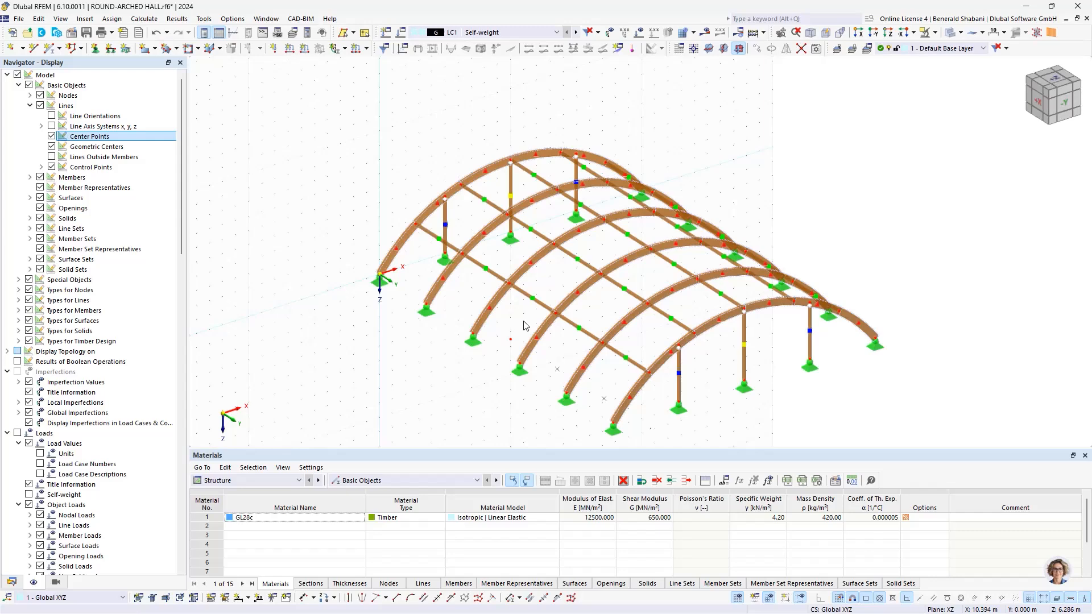
ctrl+middle_drag(524, 326, 536, 325)
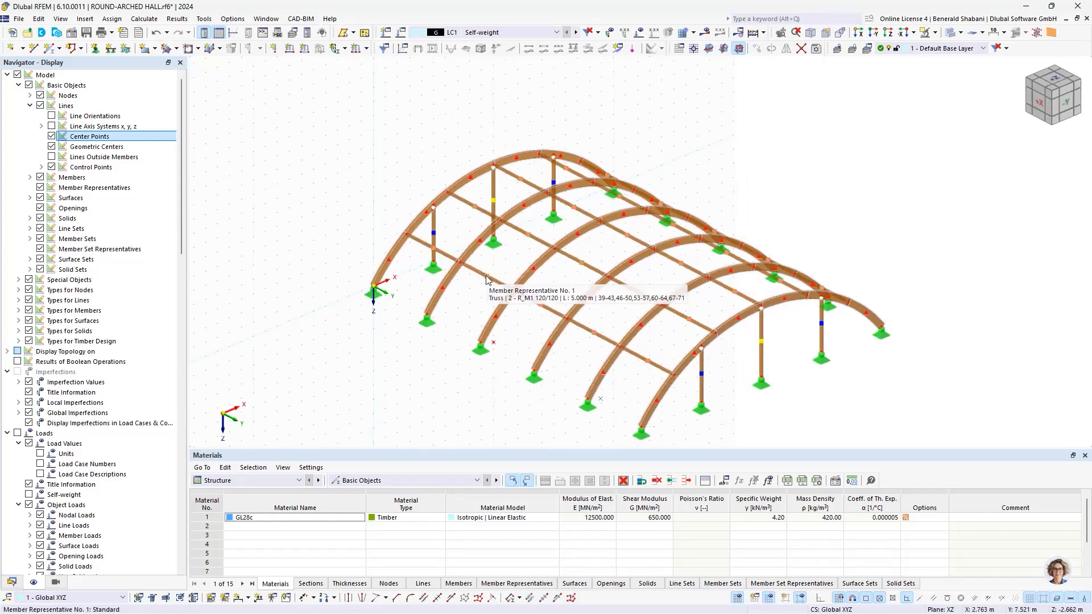
click(487, 280)
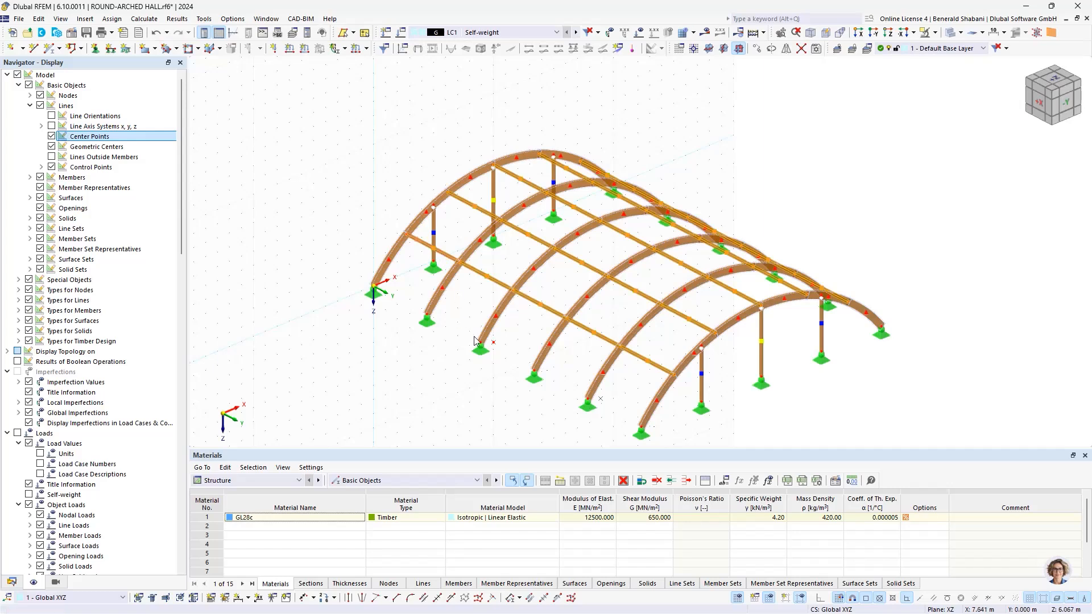
click(413, 413)
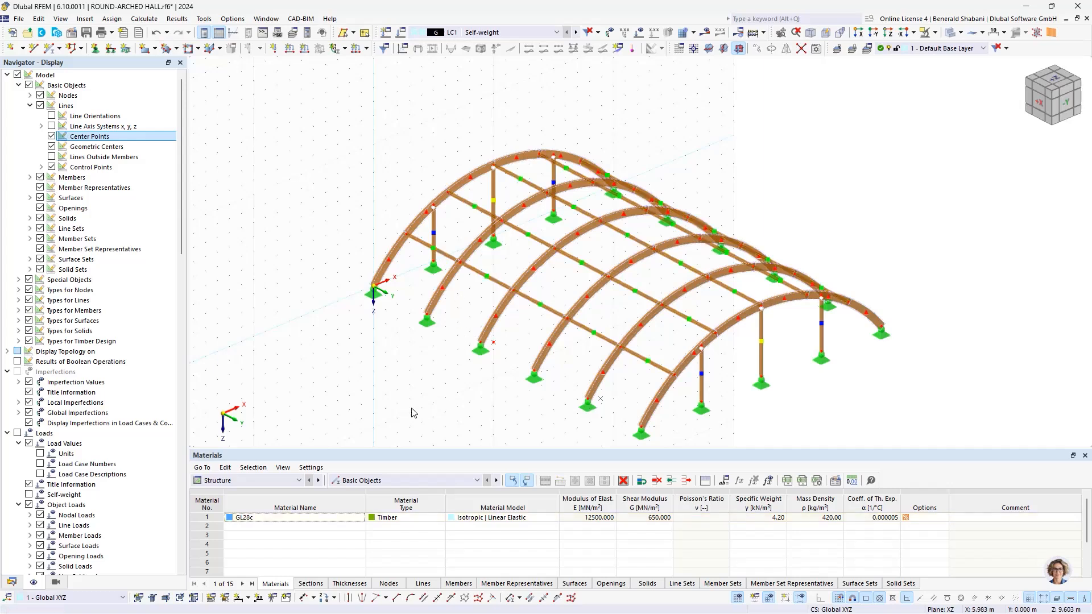
Step: Activate the visibilities and show only the members with the R_M1 120/120 section
click(55, 582)
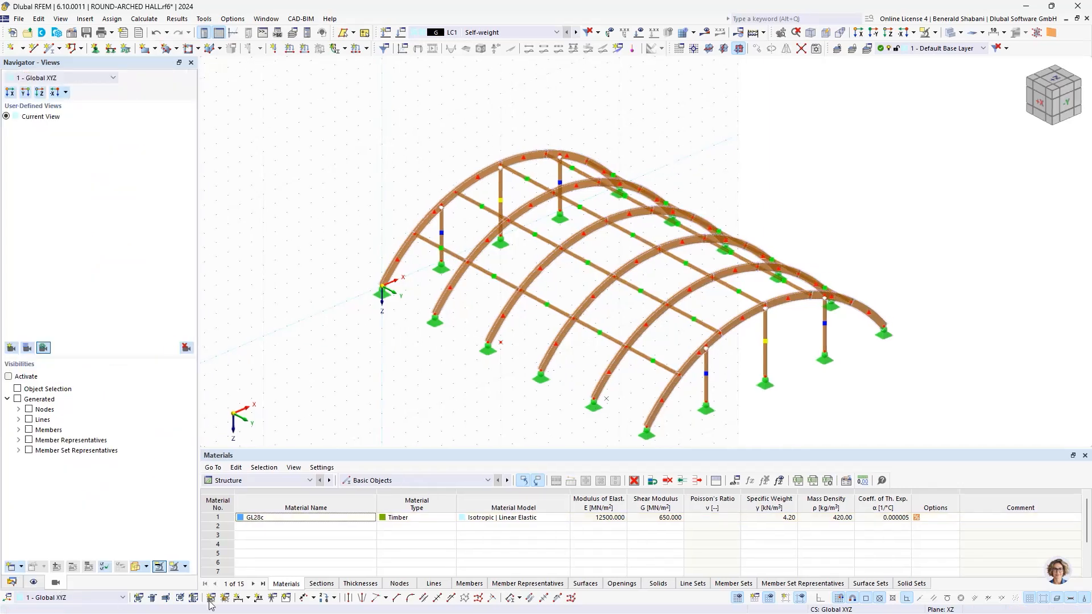
click(9, 376)
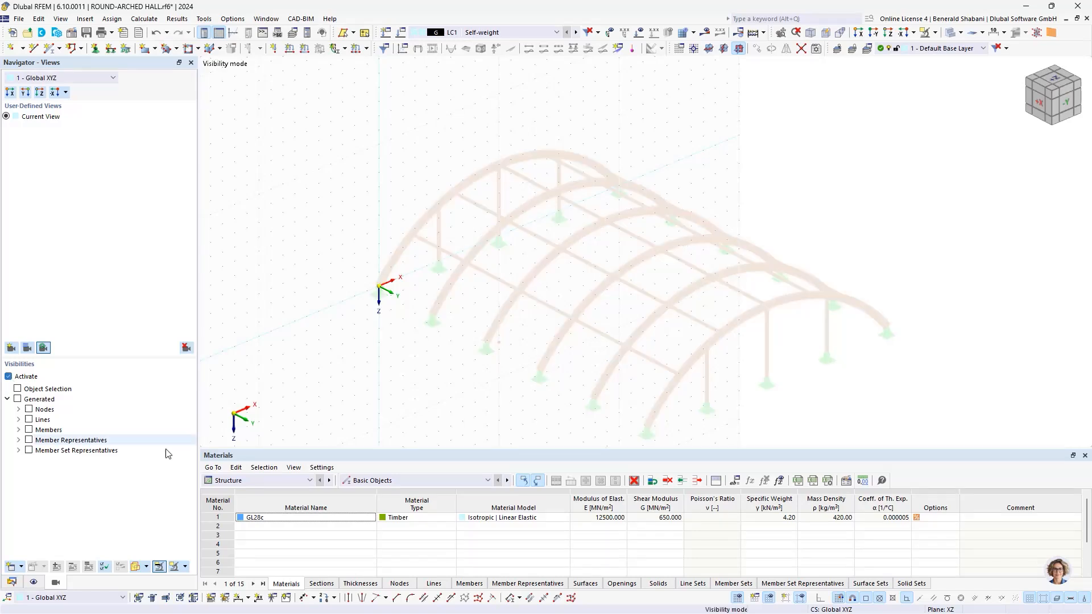
click(18, 430)
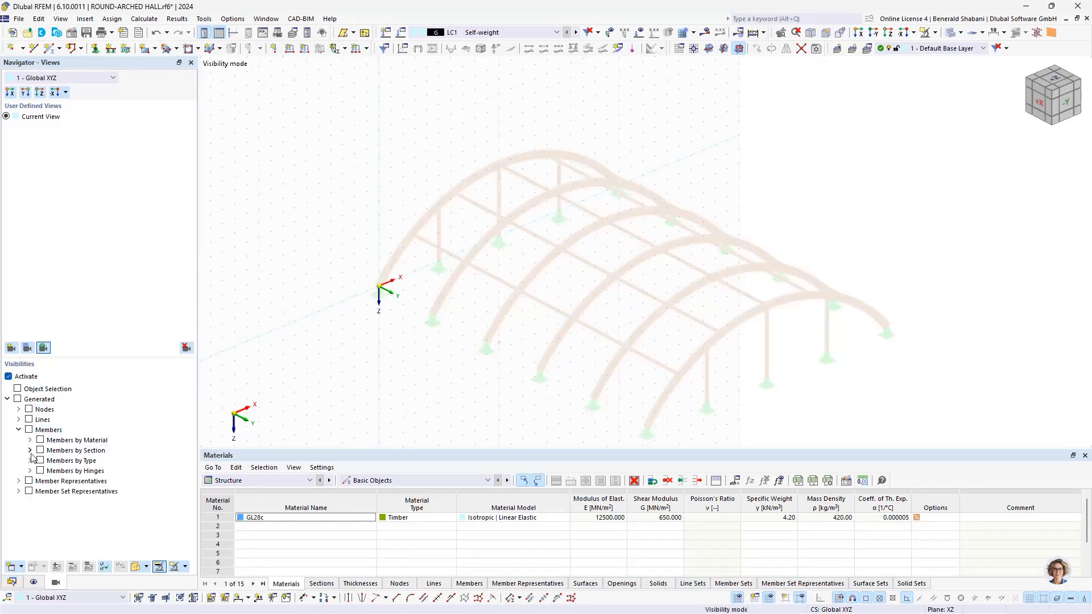
click(30, 450)
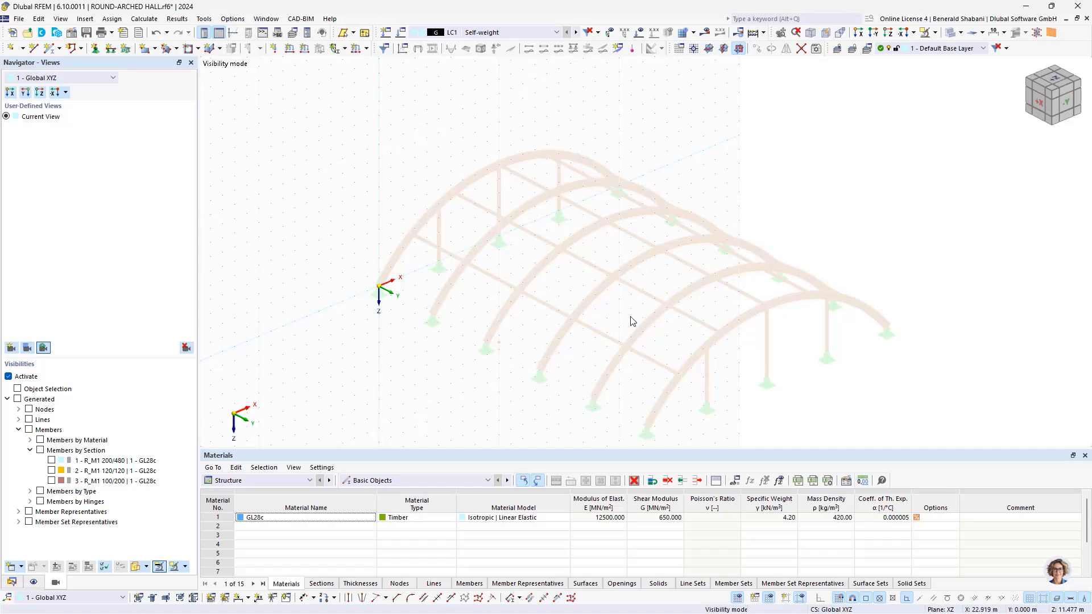
click(52, 471)
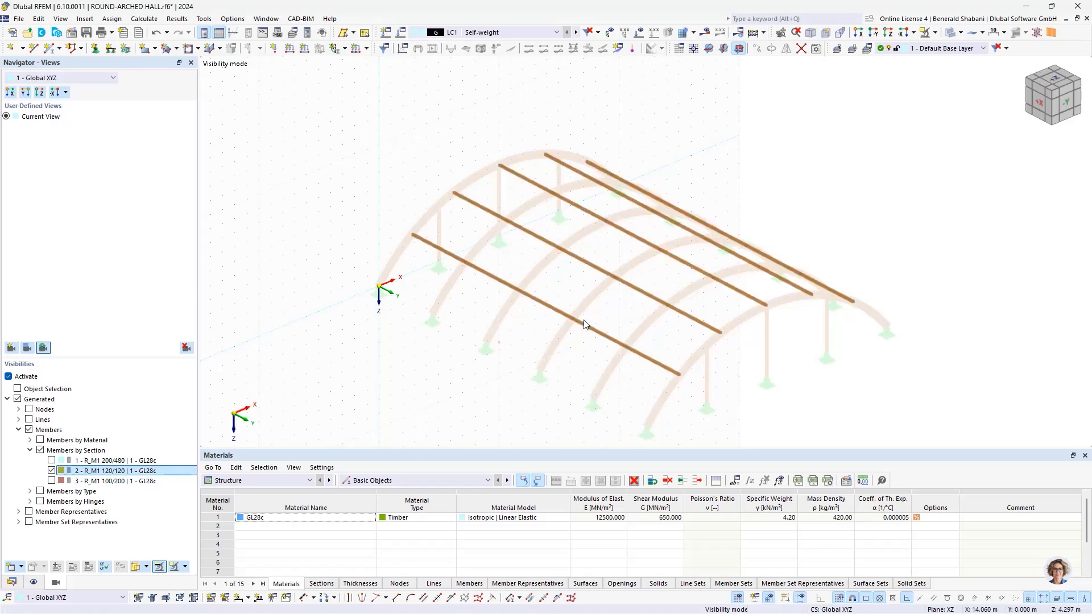
Step: Select all the 120/120 linking members and deactivate the visibility mode so the whole hall is shown
scroll(797, 412, down, 1)
drag(979, 408, 330, 173)
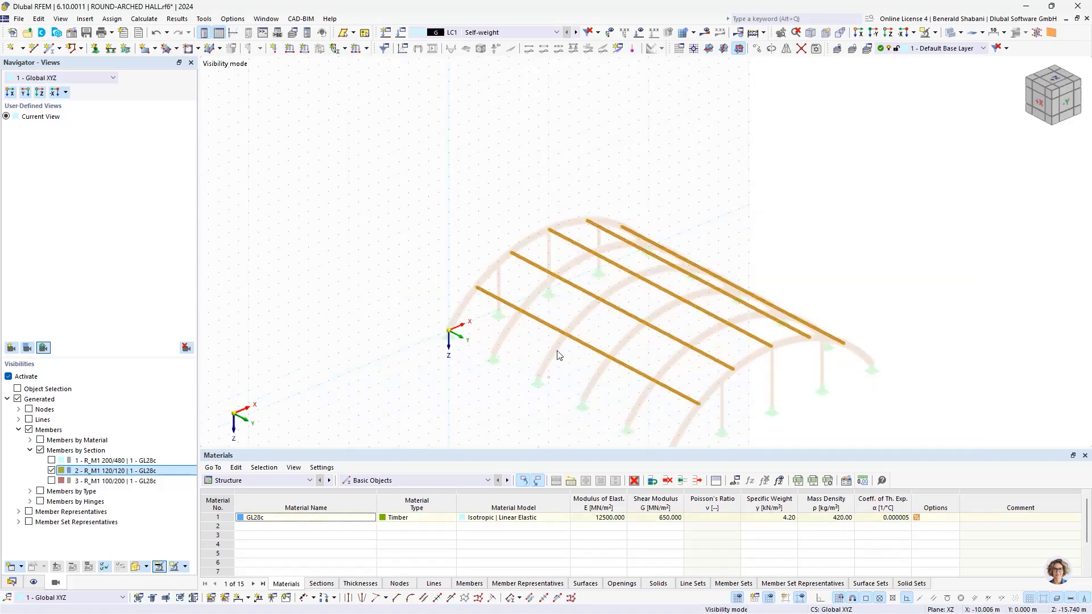
click(9, 376)
middle_drag(413, 309, 327, 245)
scroll(397, 283, up, 3)
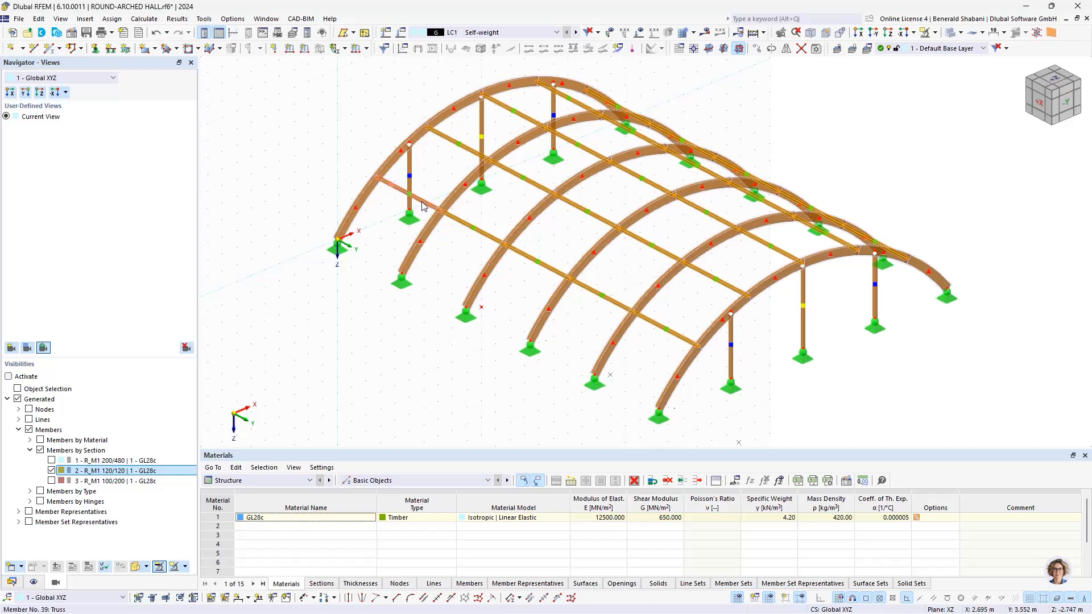
Step: Edit the selected linking members so their rotation is defined by help node 54 in plane x-z
right_click(423, 206)
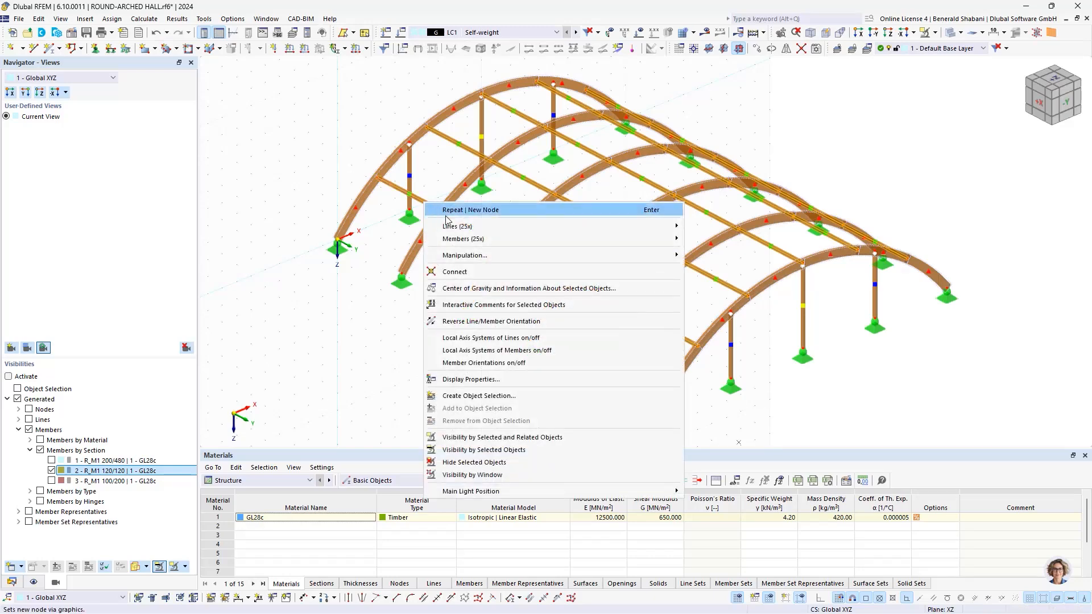
mouse_move(662, 243)
click(707, 242)
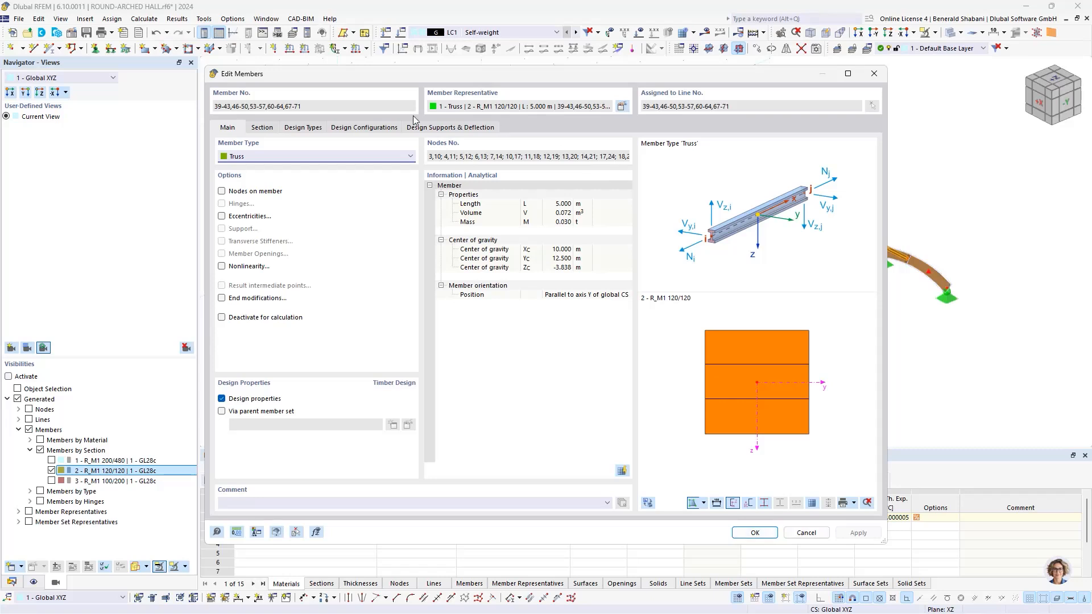
click(255, 130)
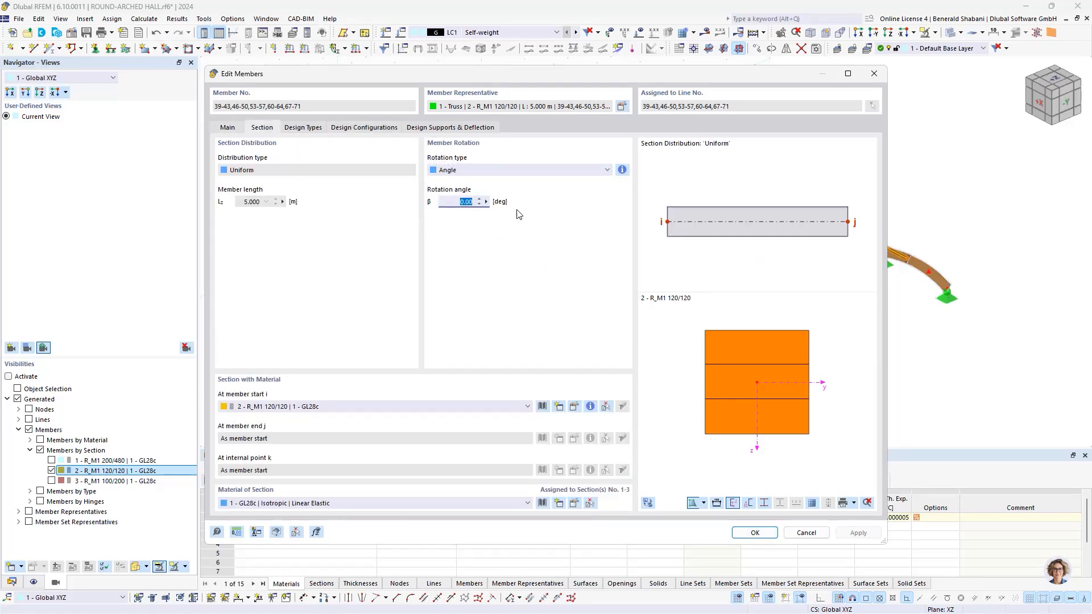
click(464, 172)
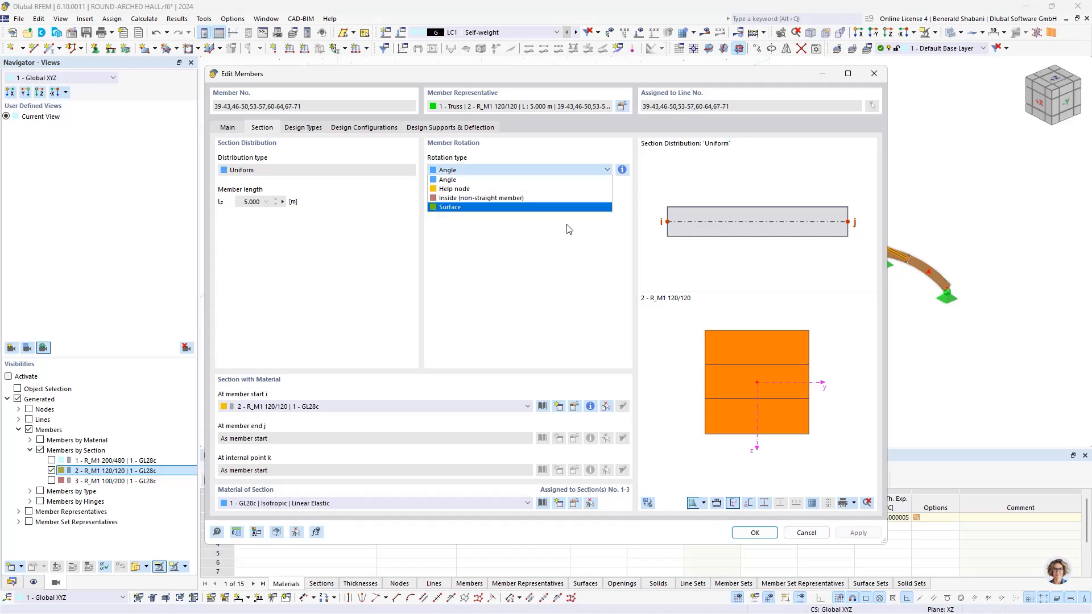
click(457, 193)
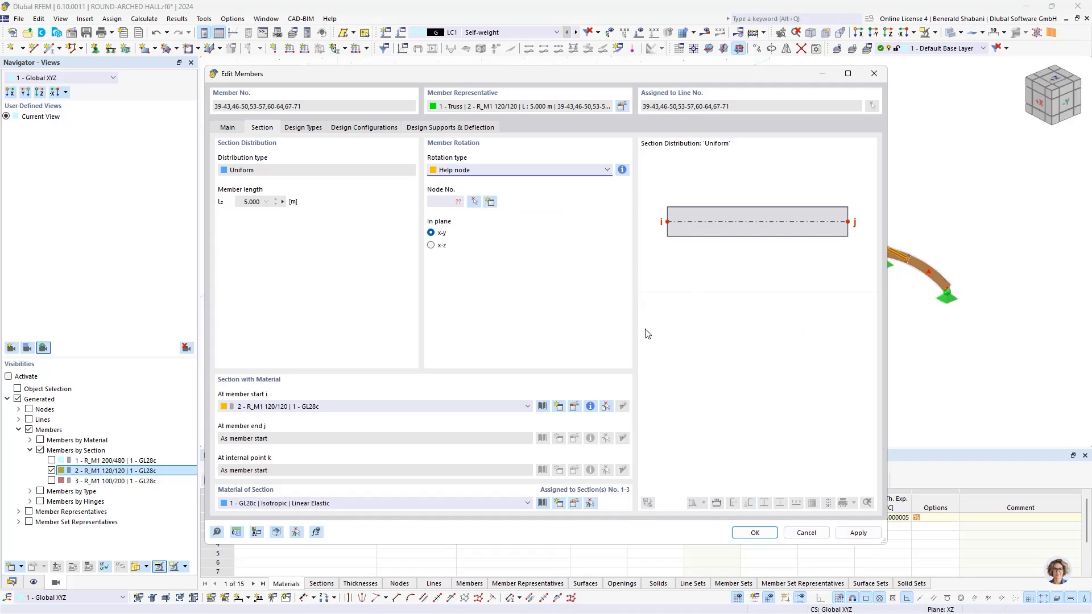
click(473, 203)
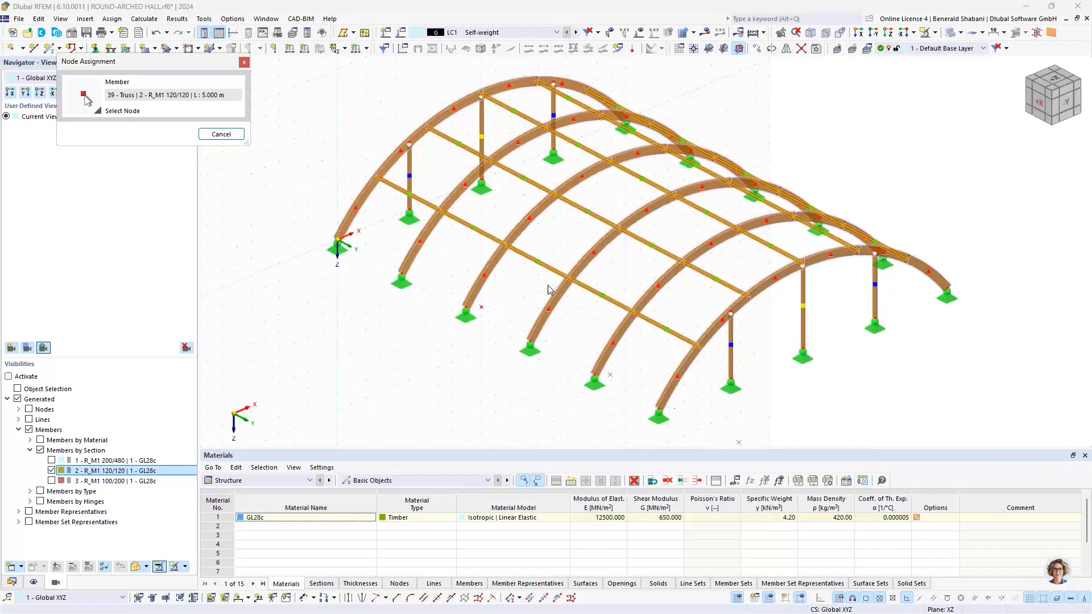
scroll(489, 312, up, 5)
click(489, 313)
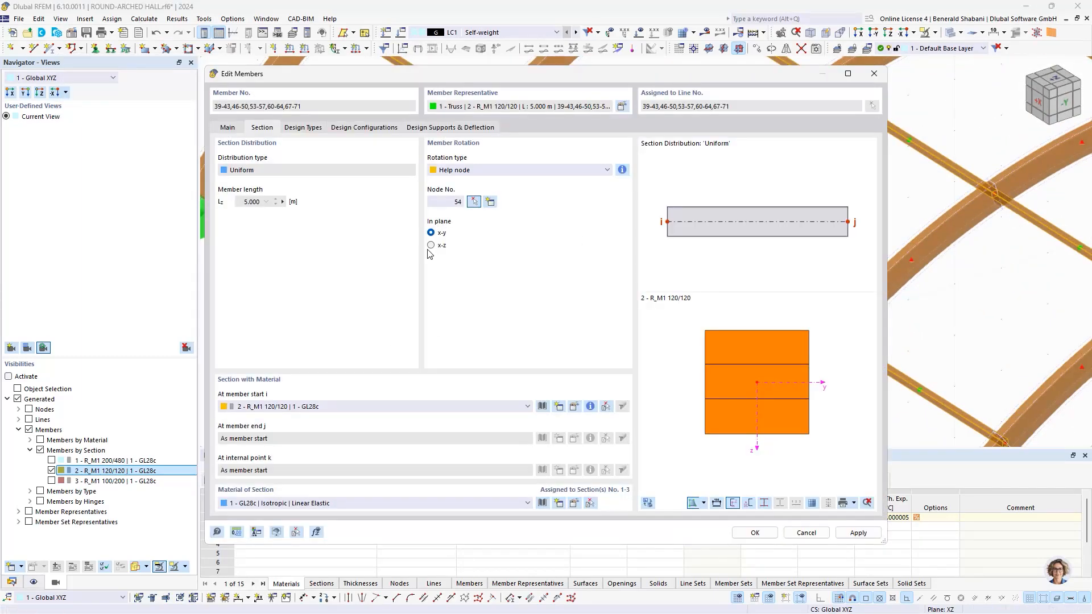
click(430, 247)
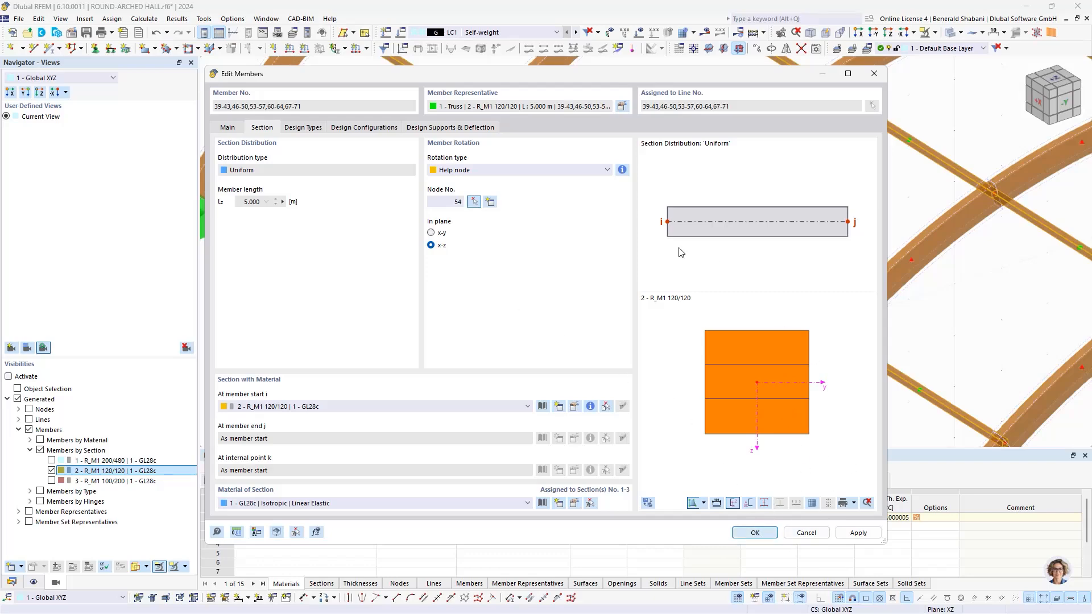
Step: Examine how the rotated linking members are oriented along the arches, from the base to the crown
scroll(526, 131, down, 2)
middle_drag(526, 131, 605, 250)
scroll(606, 251, down, 1)
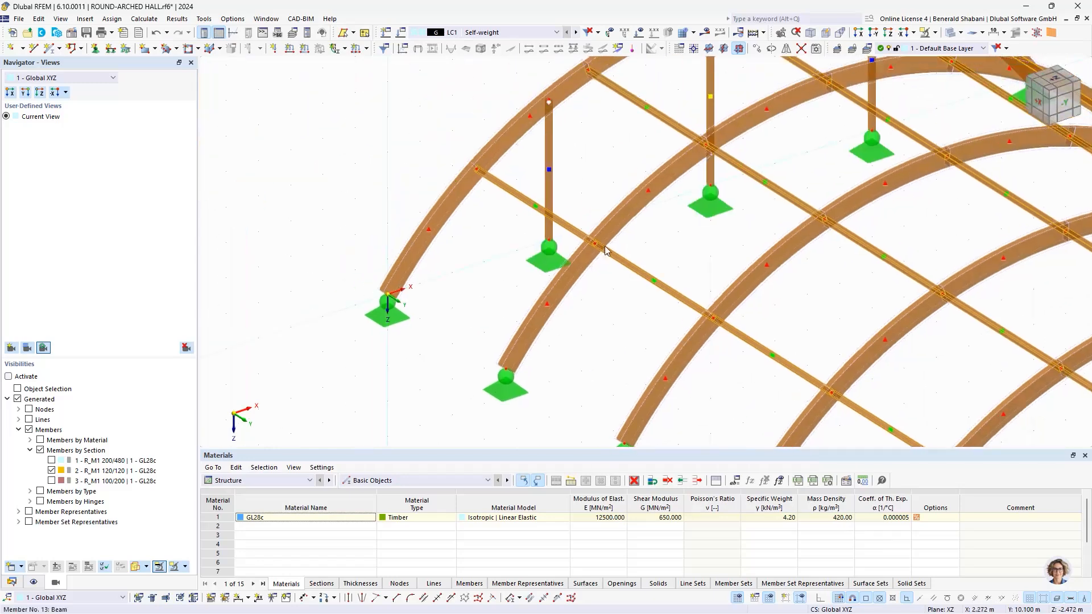
scroll(523, 188, up, 3)
scroll(367, 142, down, 2)
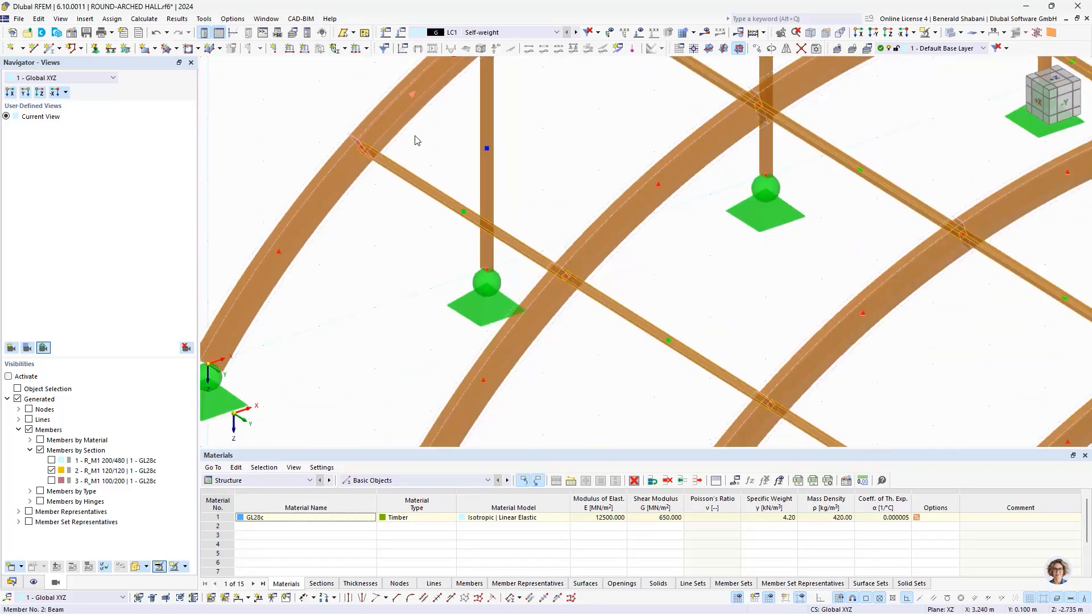
scroll(377, 226, down, 2)
scroll(392, 280, up, 3)
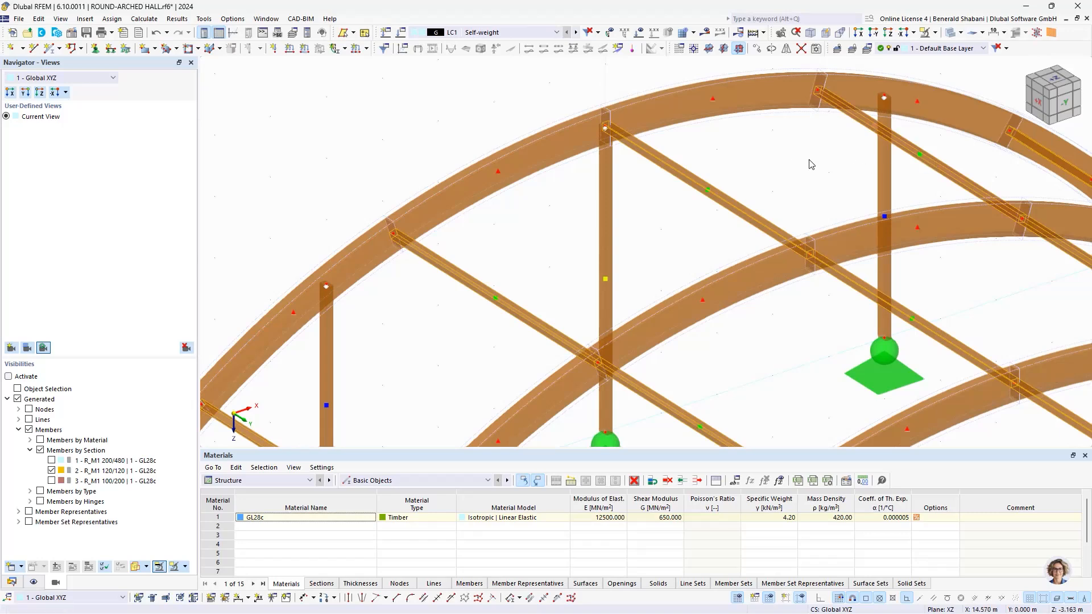
scroll(811, 166, down, 3)
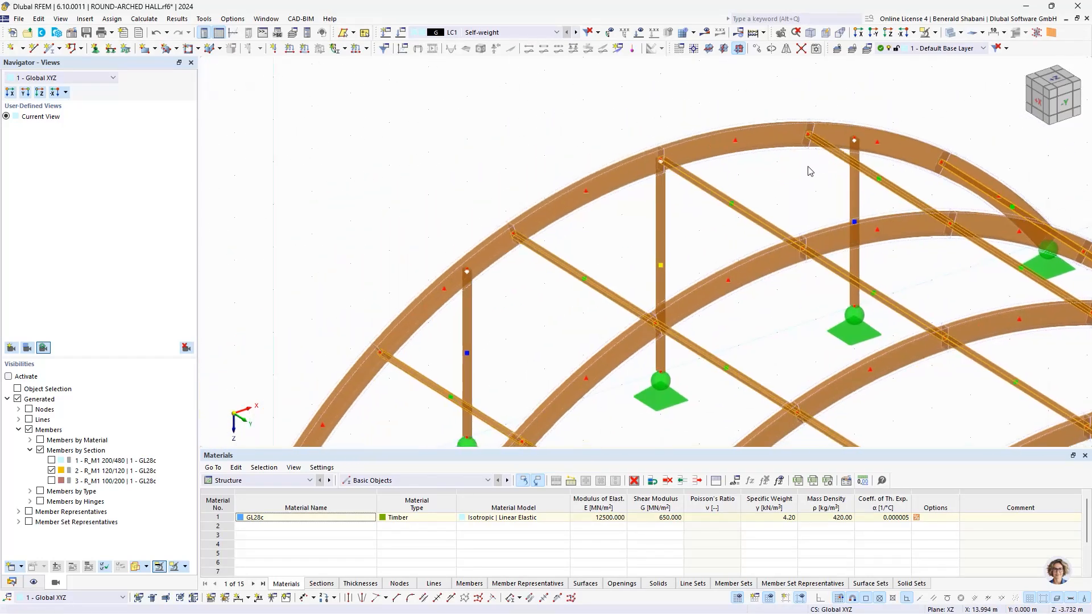
scroll(609, 250, down, 3)
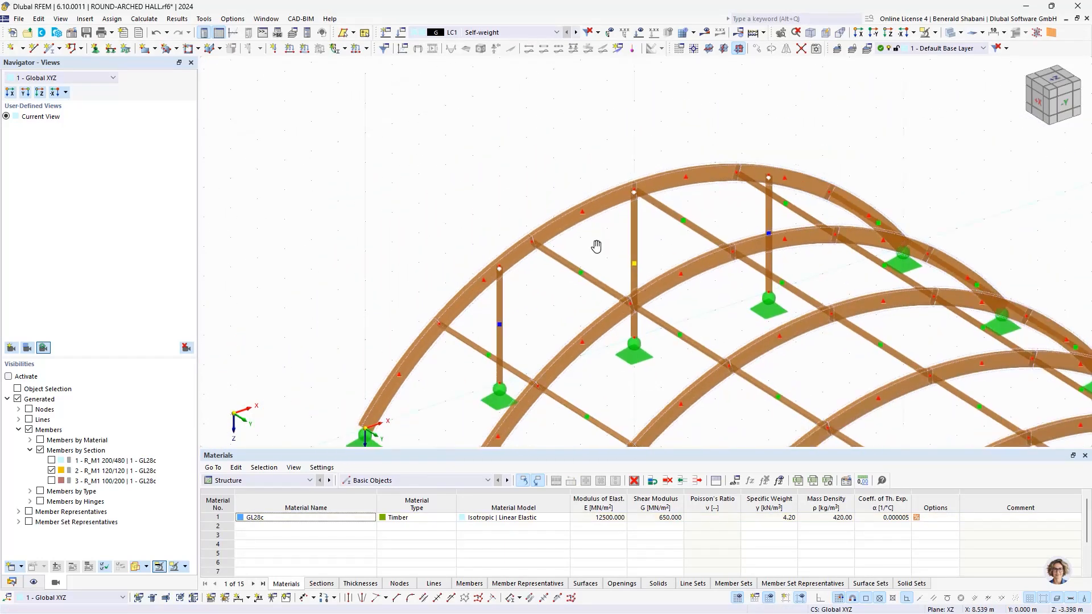
scroll(596, 247, down, 5)
Step: Start a new member and set its member type to Tension
ctrl+middle_drag(617, 310, 556, 318)
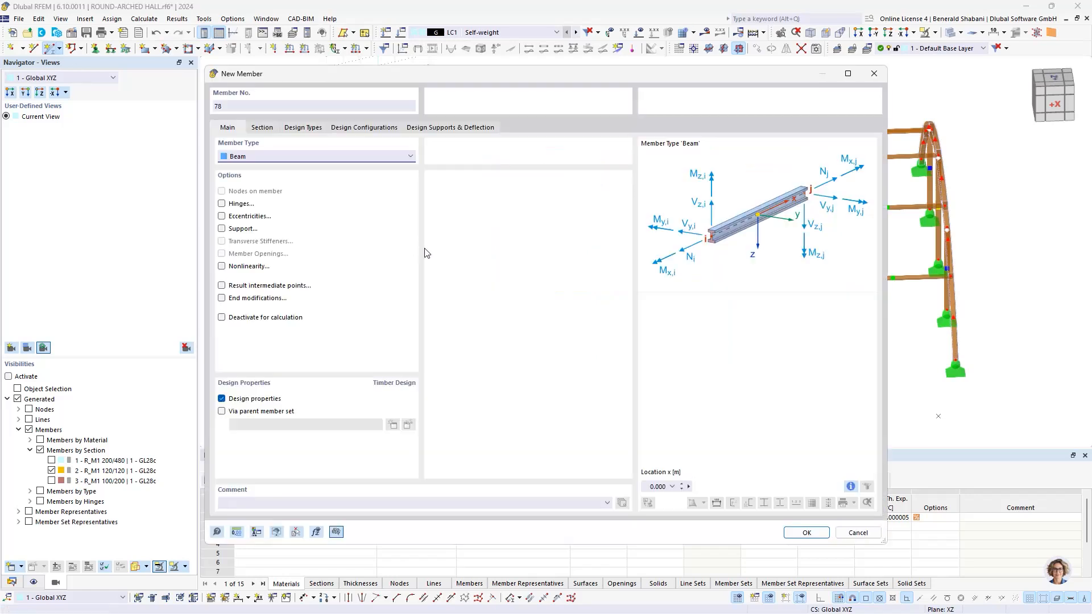
click(284, 161)
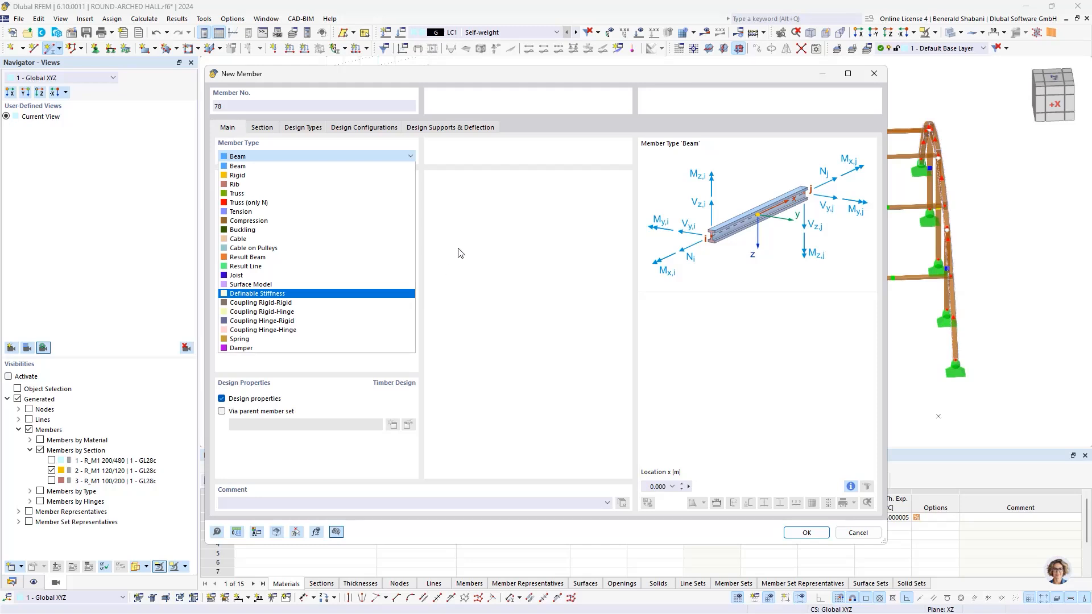
click(341, 213)
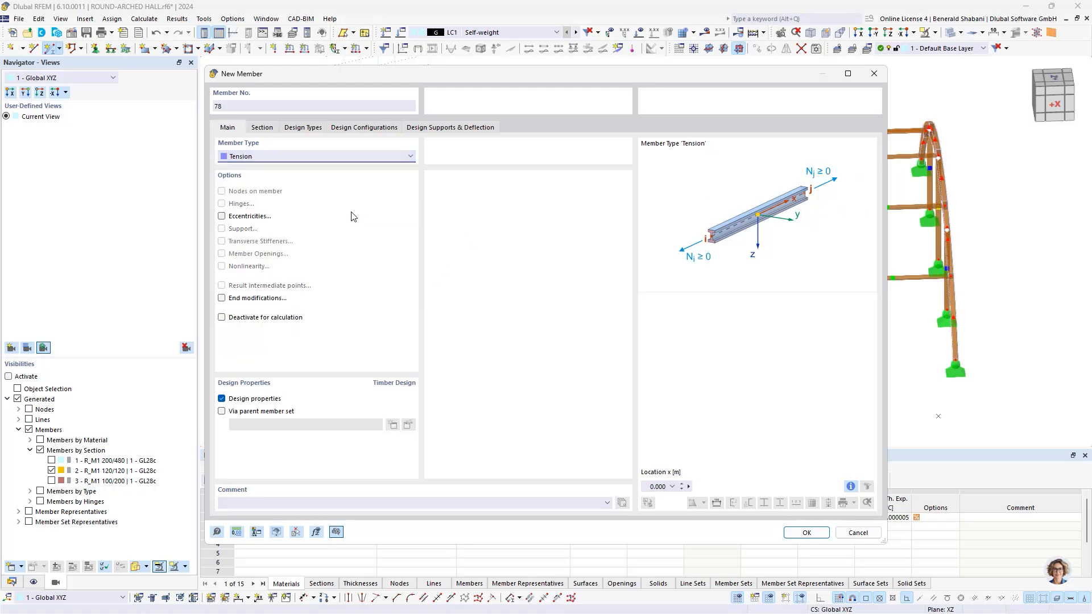
Step: Begin a new material for the tension member's section and filter the European Union material library to steel
click(263, 127)
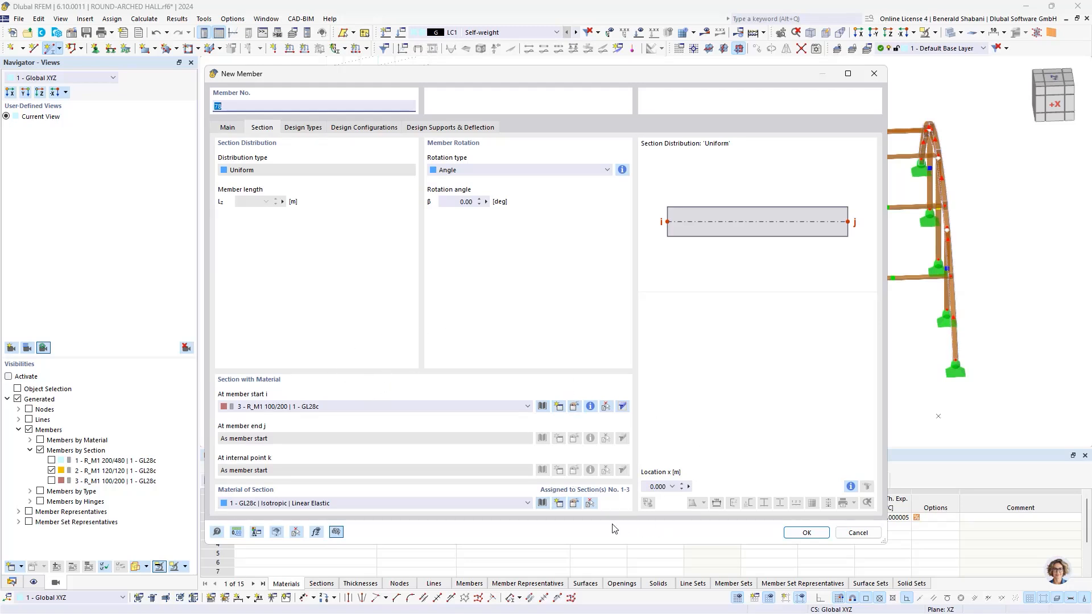
click(558, 504)
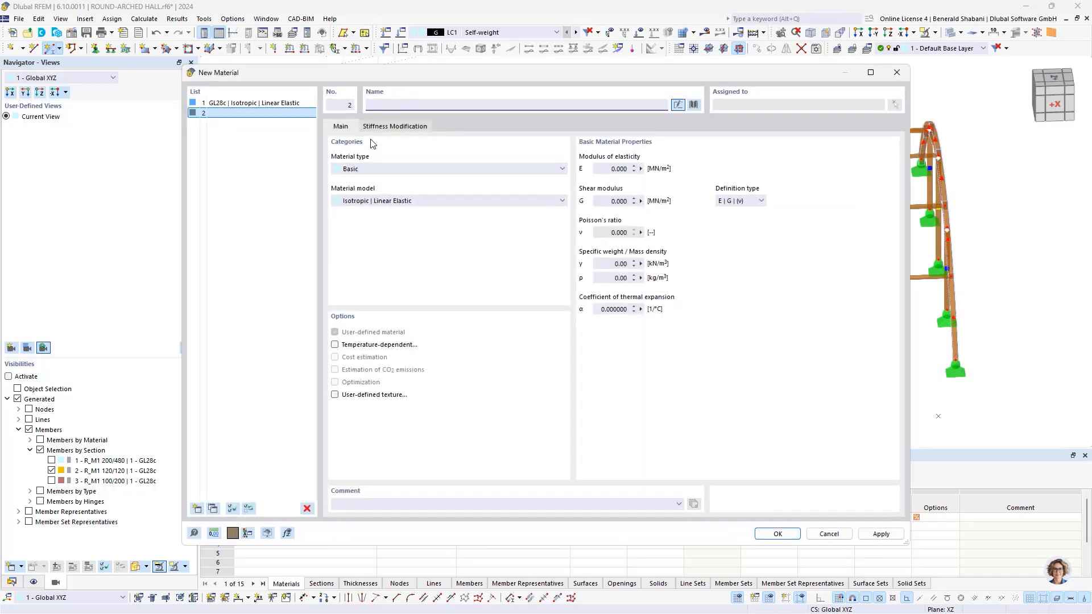
click(693, 106)
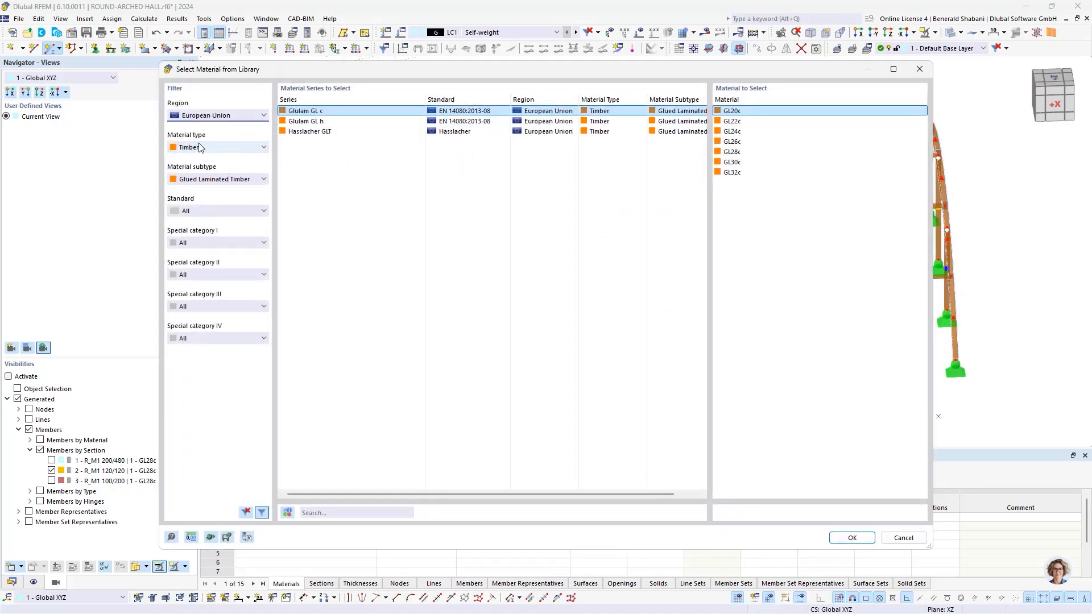
click(222, 148)
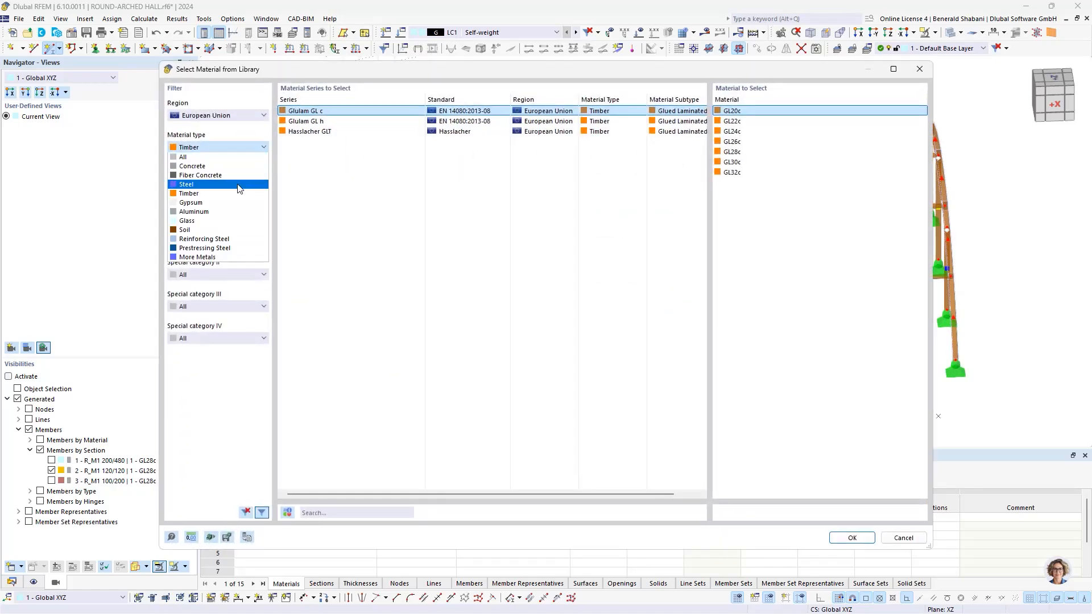
click(240, 188)
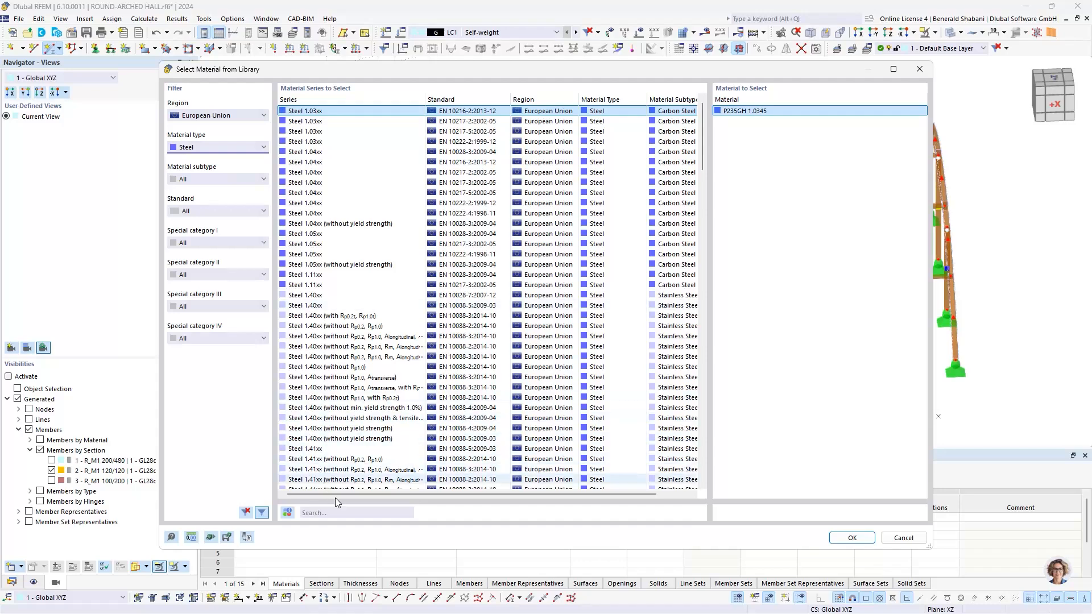
Step: Search the library for s235 and import S235 from the EN 1993-1-1:2005-05 series as the new material
click(350, 513)
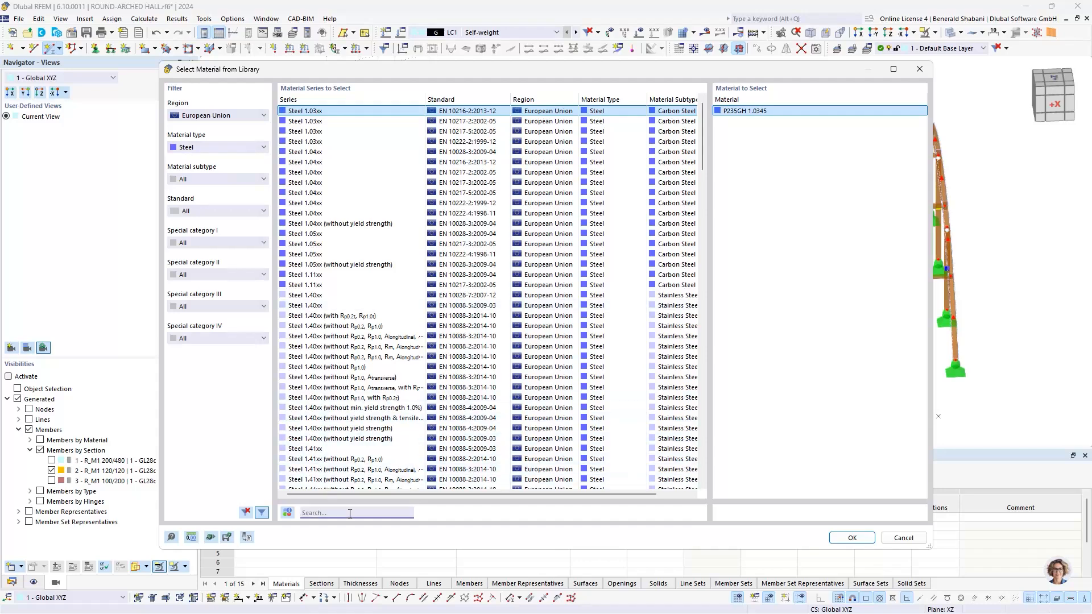
text(s23)
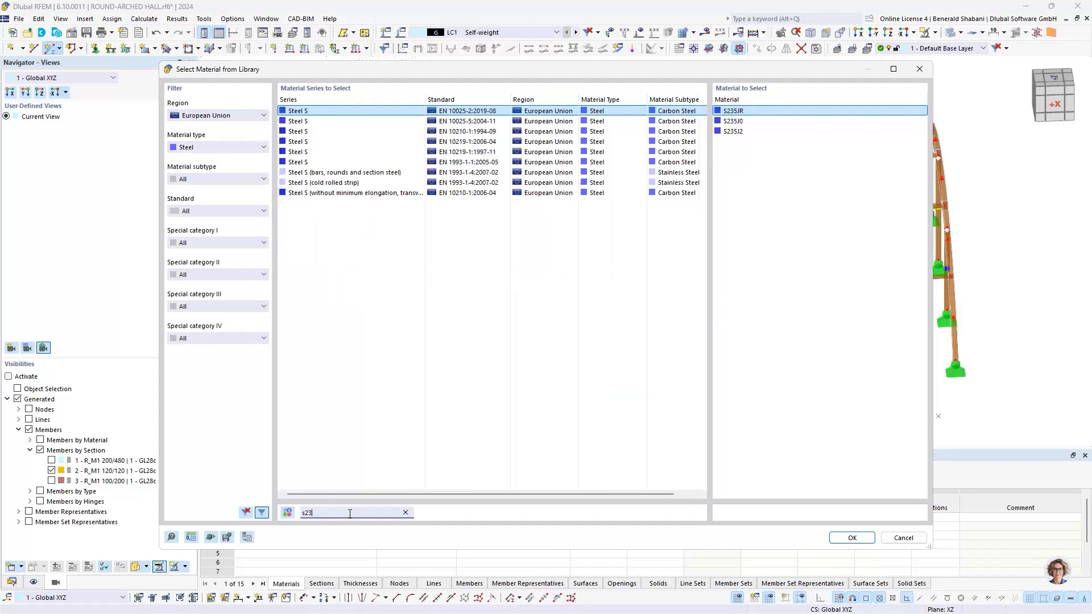
text(5)
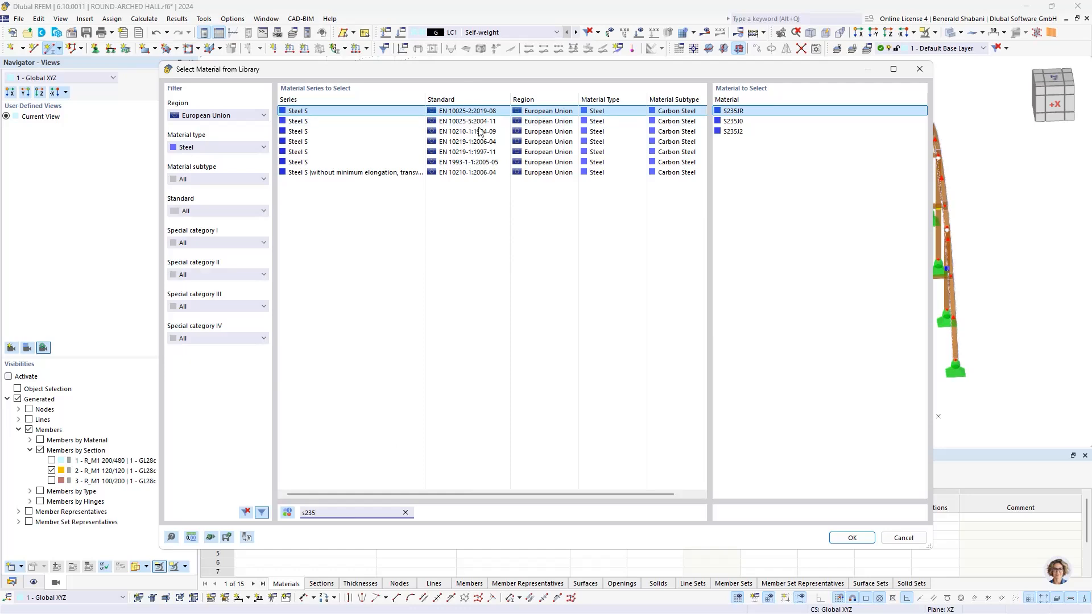
click(480, 153)
click(564, 161)
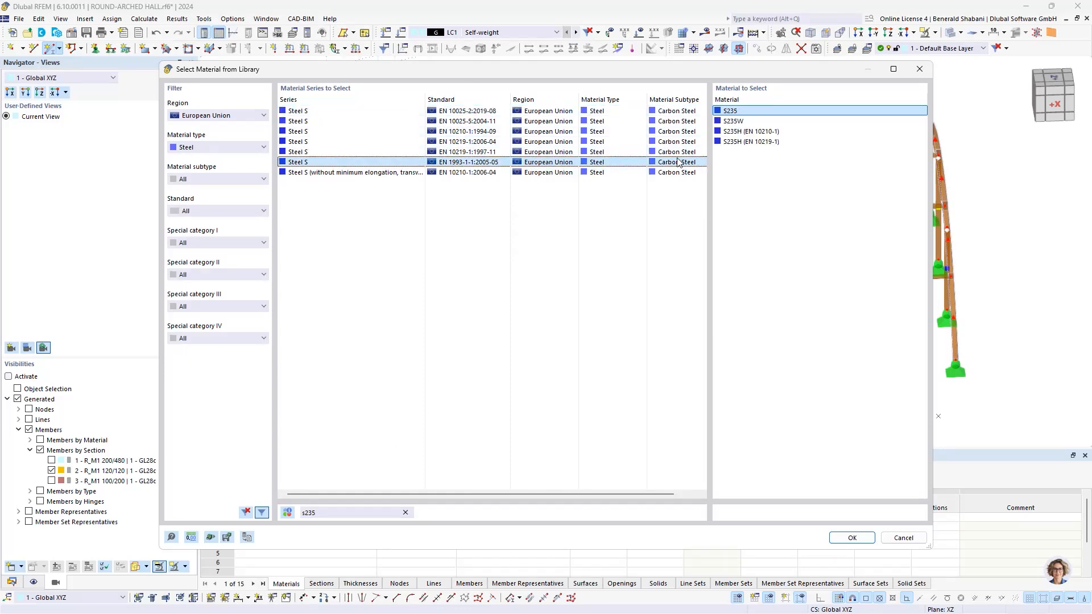
double_click(740, 110)
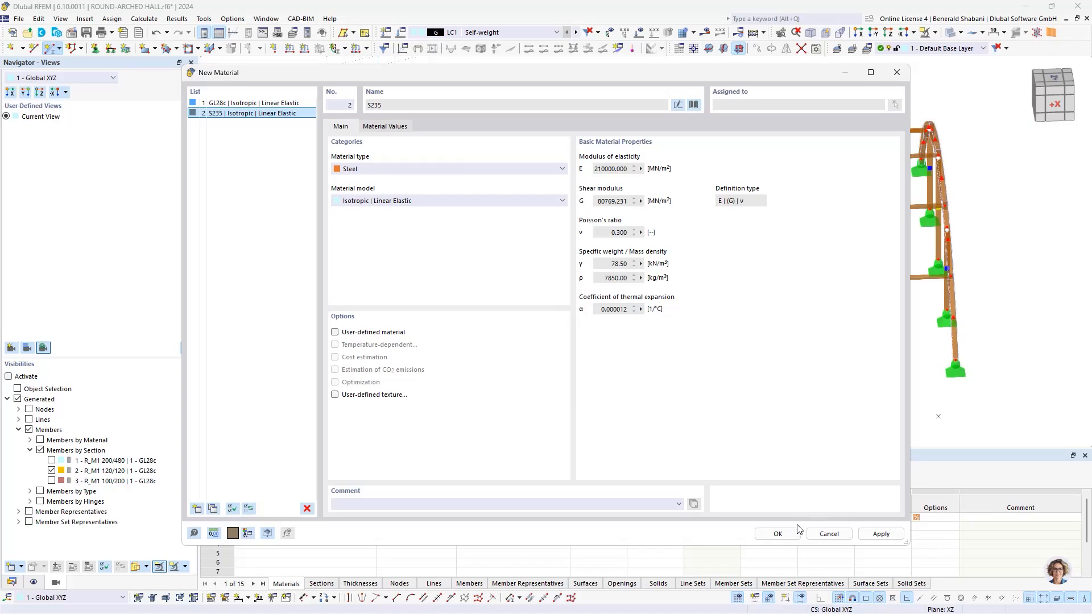
click(778, 534)
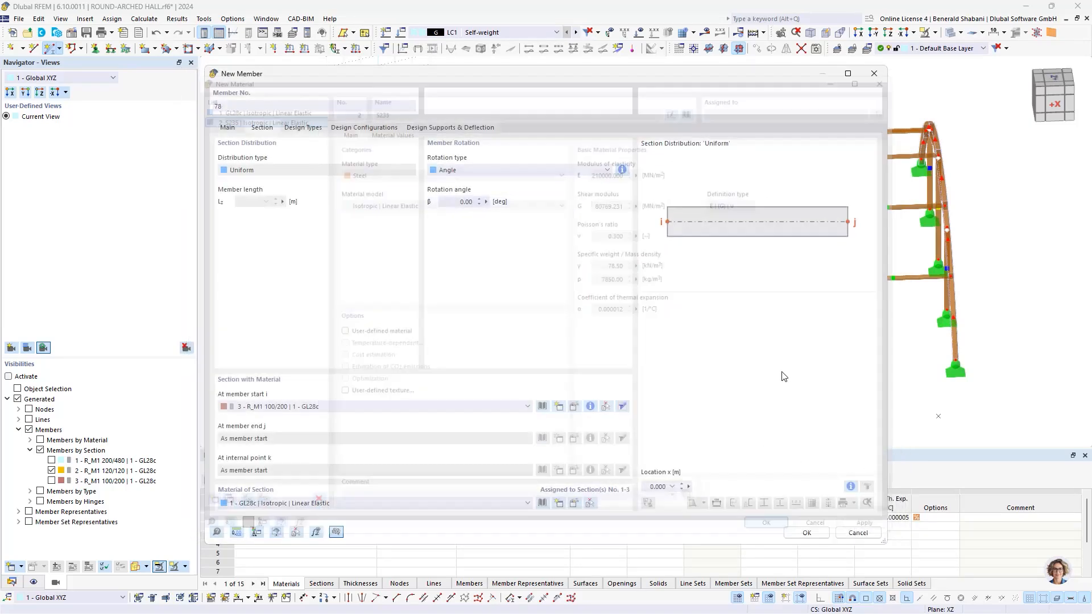
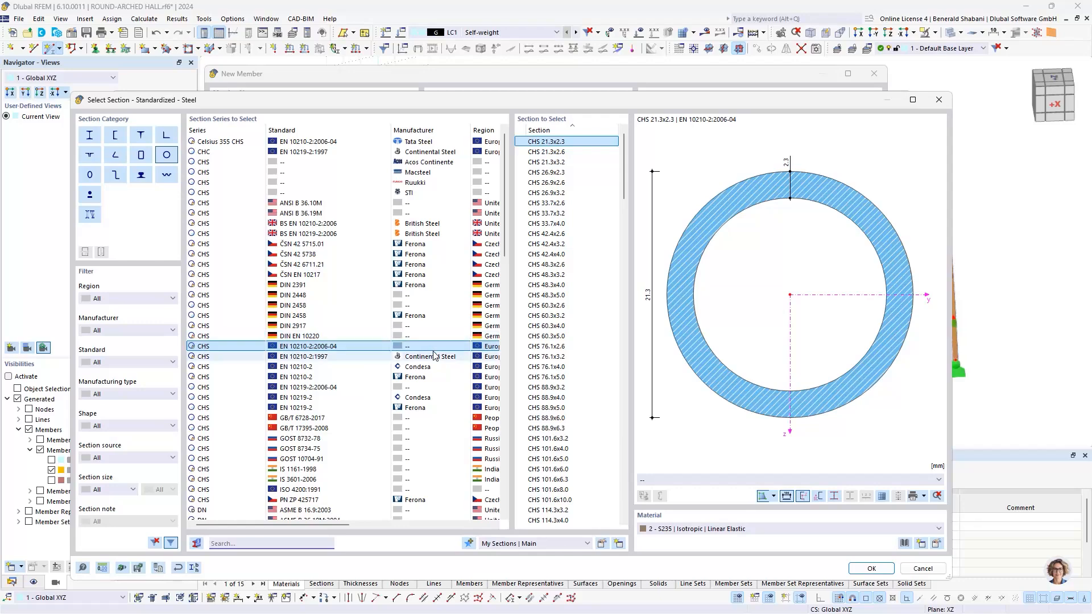
Step: Create a Parametric - Massive I circle section with a 16 mm diameter in S235 for the tension member and accept the member settings
click(921, 569)
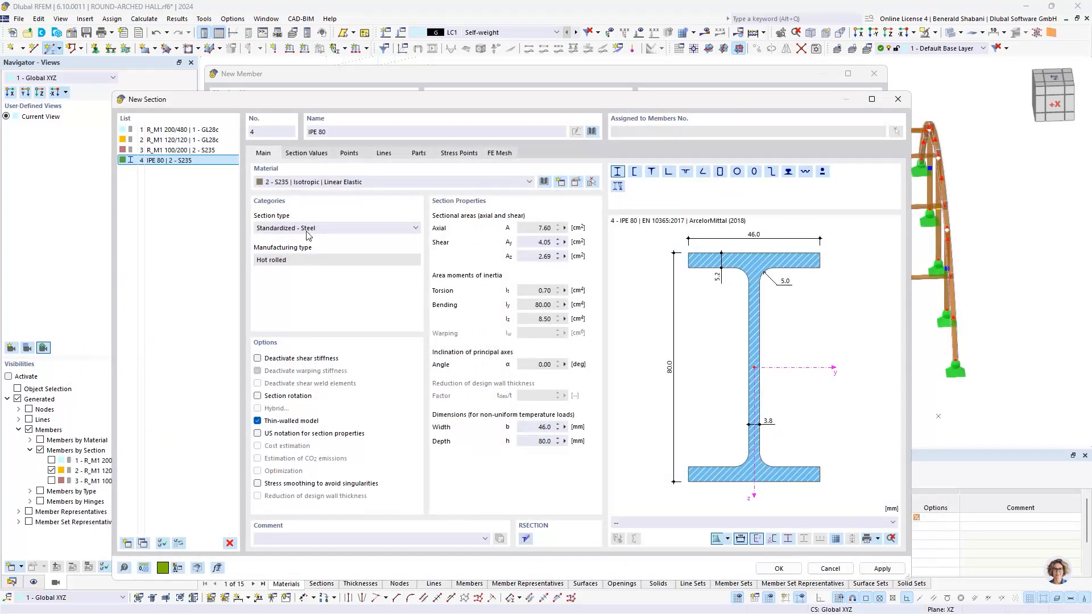
click(324, 228)
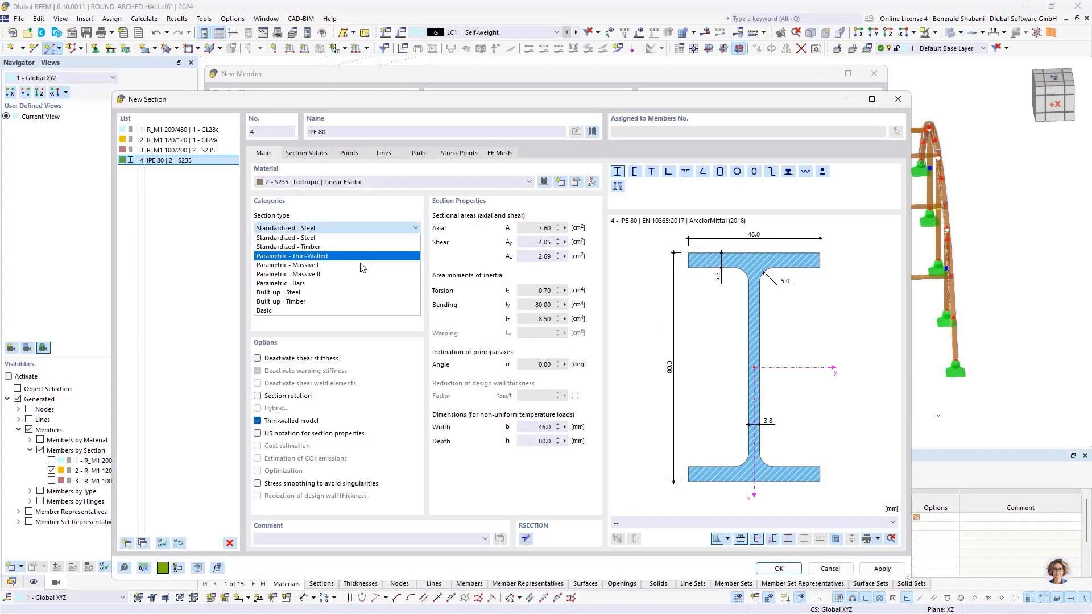
click(421, 275)
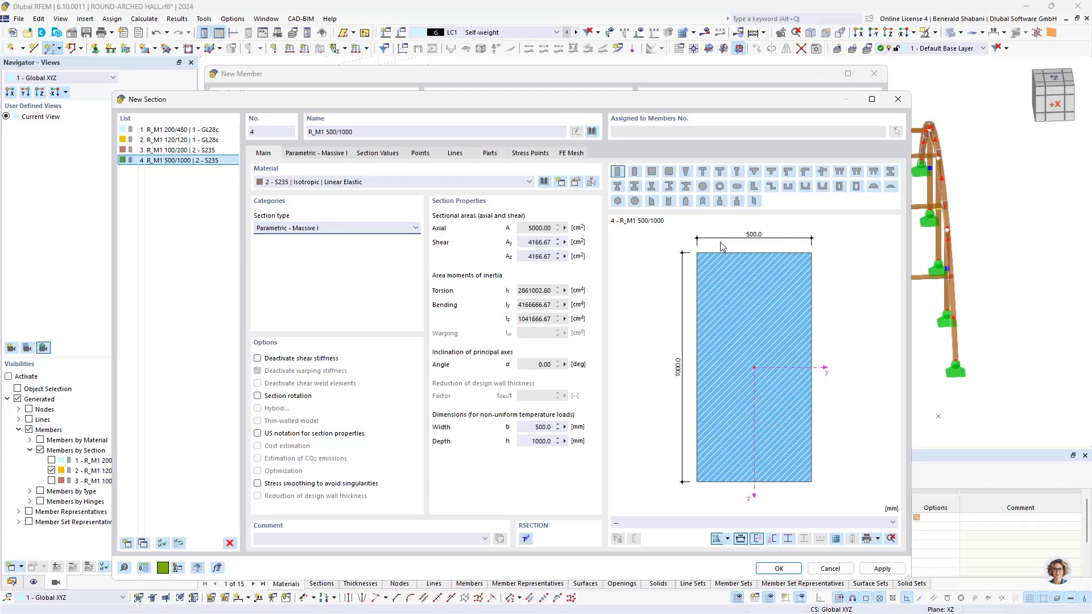
click(708, 191)
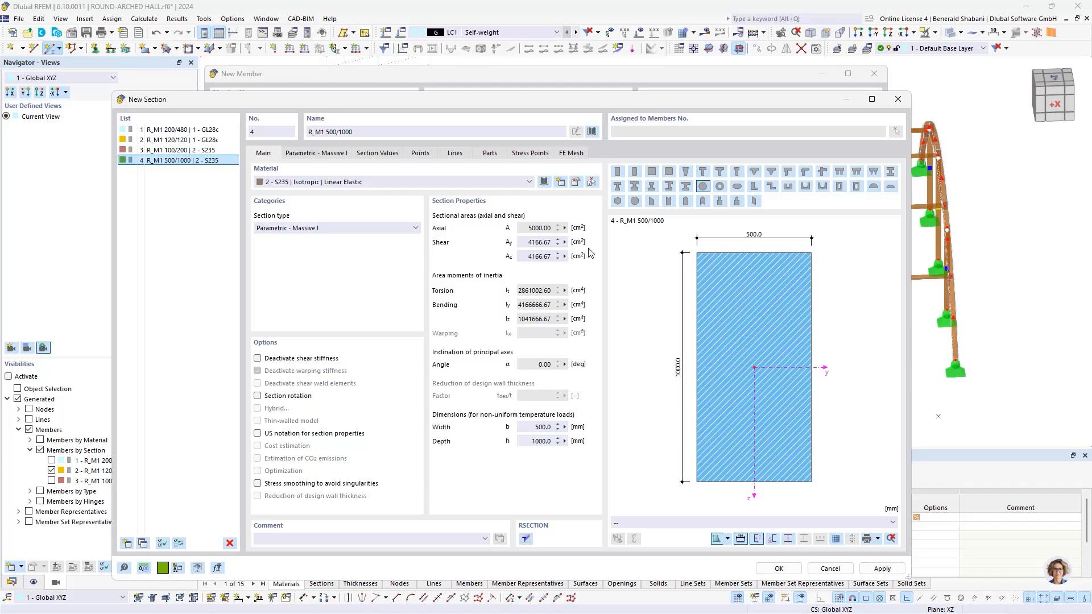
click(317, 155)
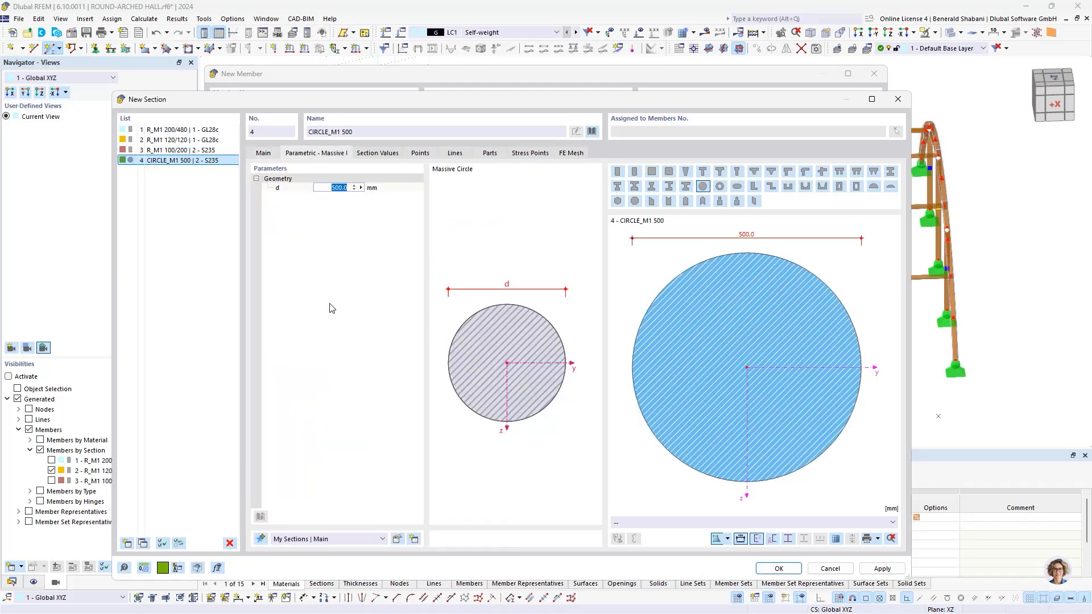
text(16)
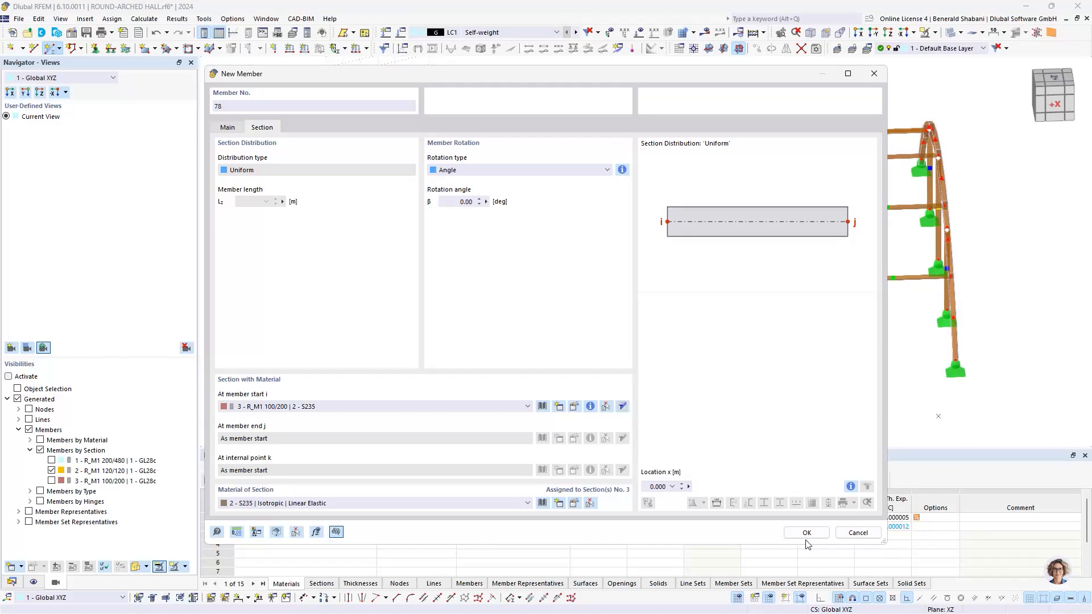
click(814, 536)
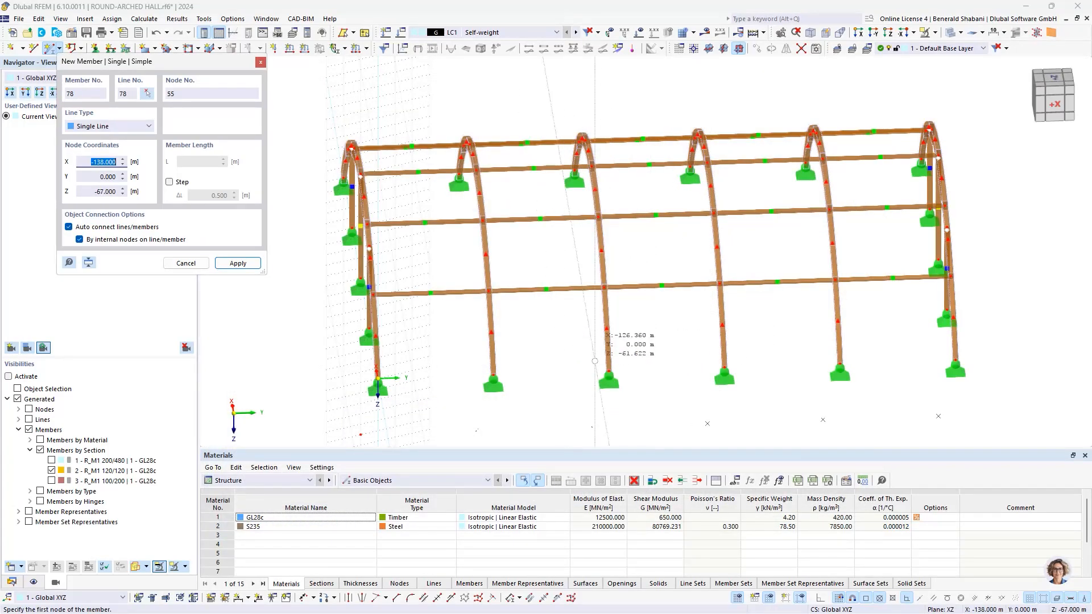
Step: Show the model as wireframe and draw two crossing tension members between the second and third arches, from the supports to the lowest linking line
click(961, 34)
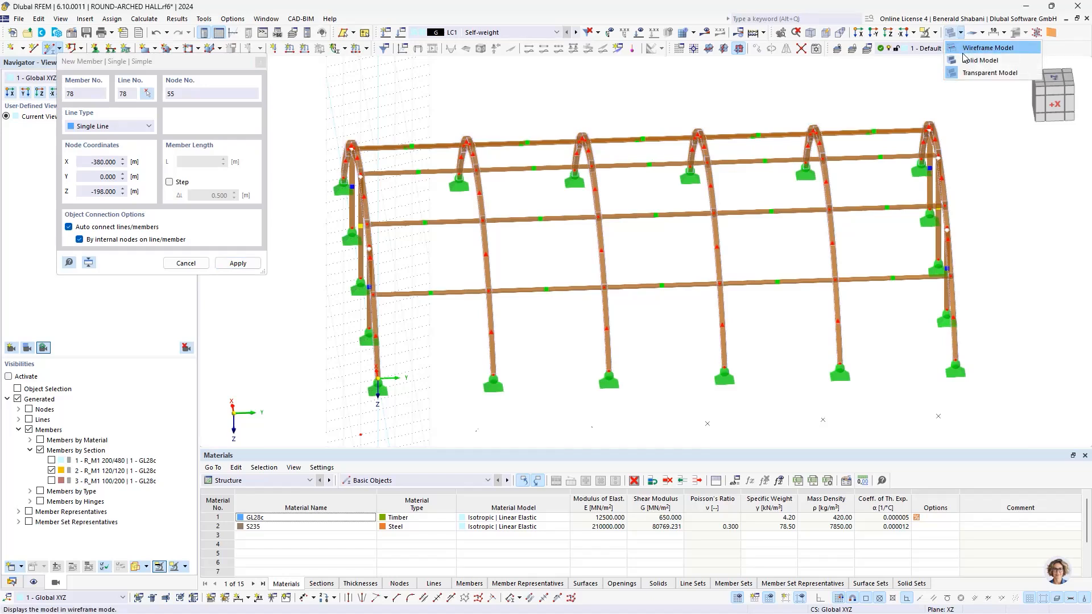
click(989, 48)
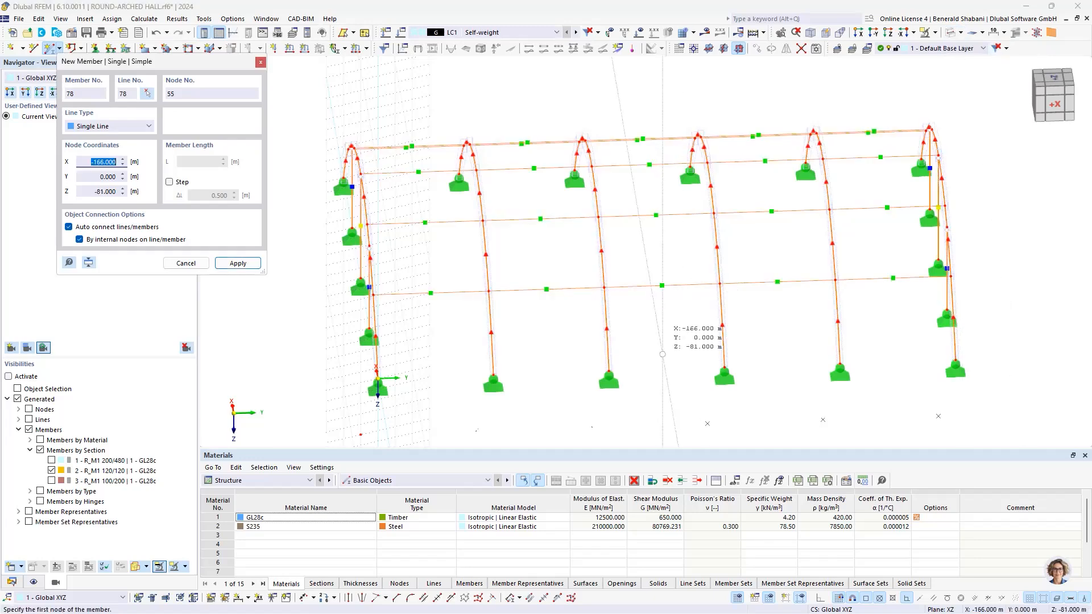
scroll(540, 335, up, 3)
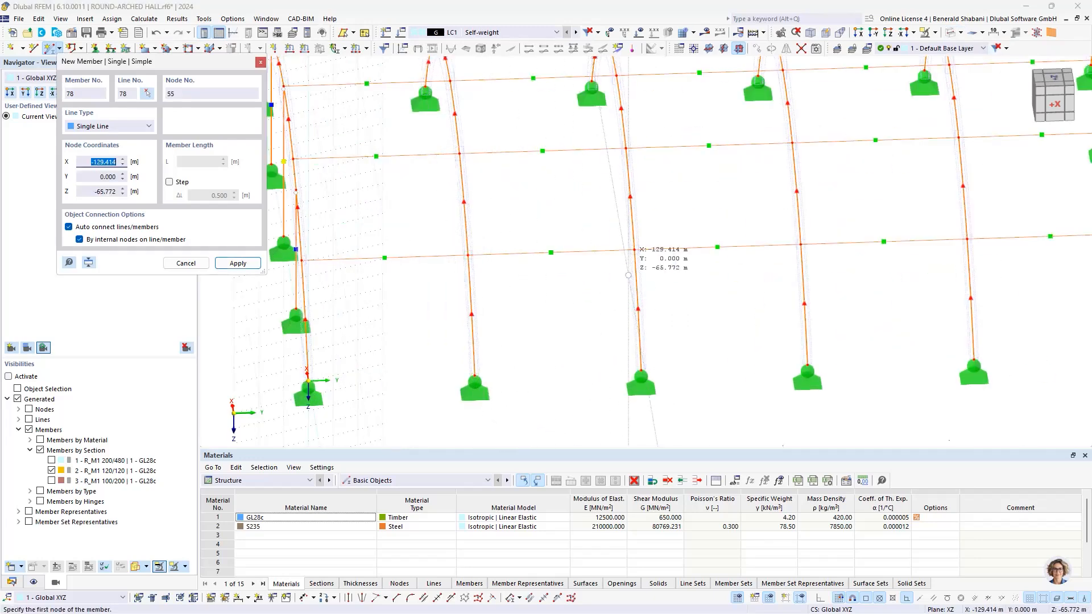
click(474, 375)
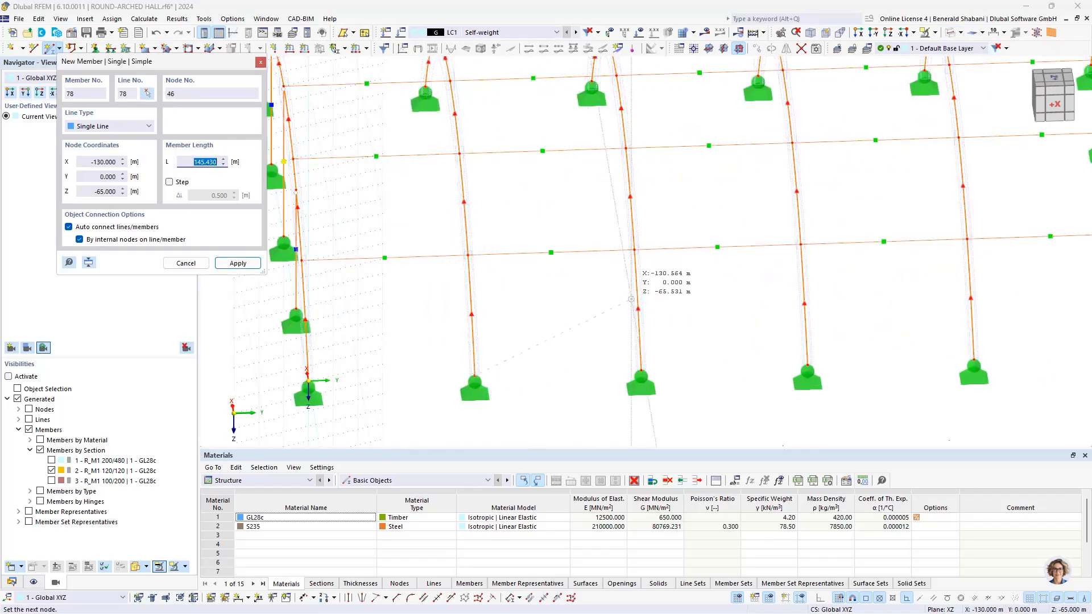
click(634, 249)
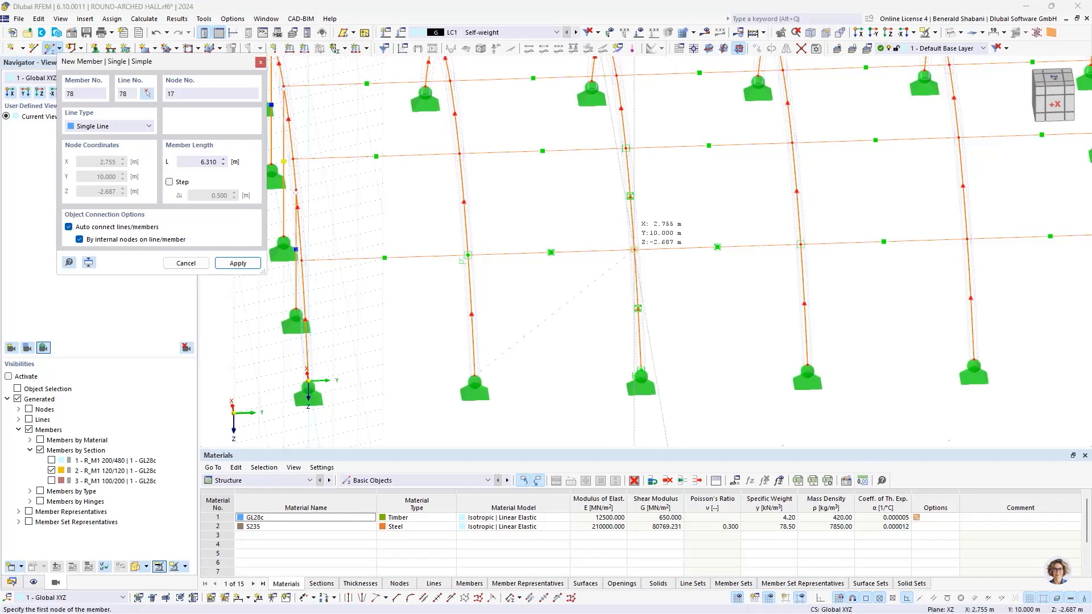
click(641, 371)
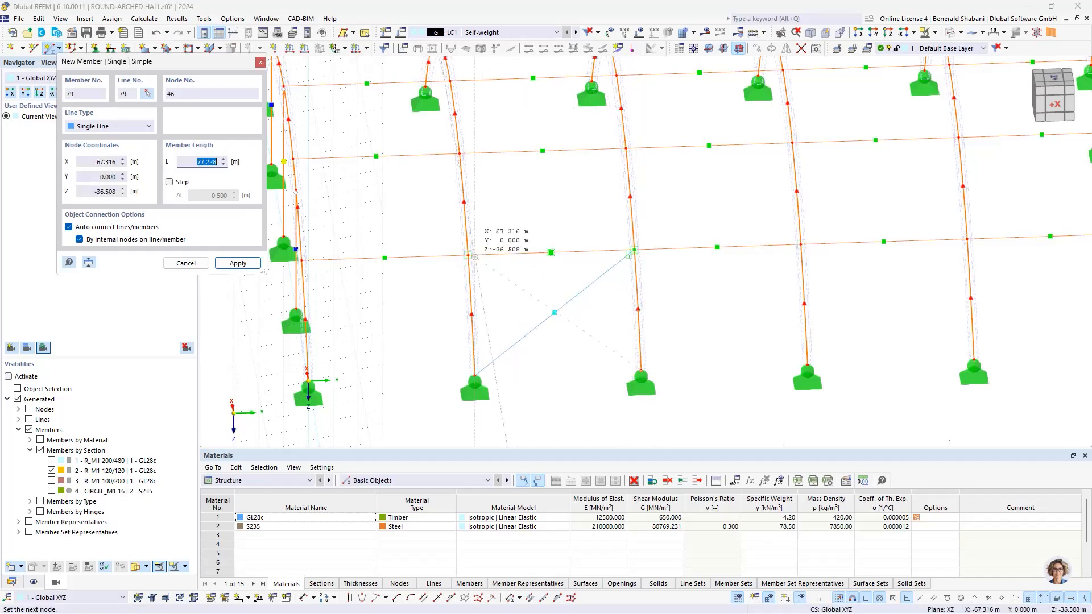
click(468, 255)
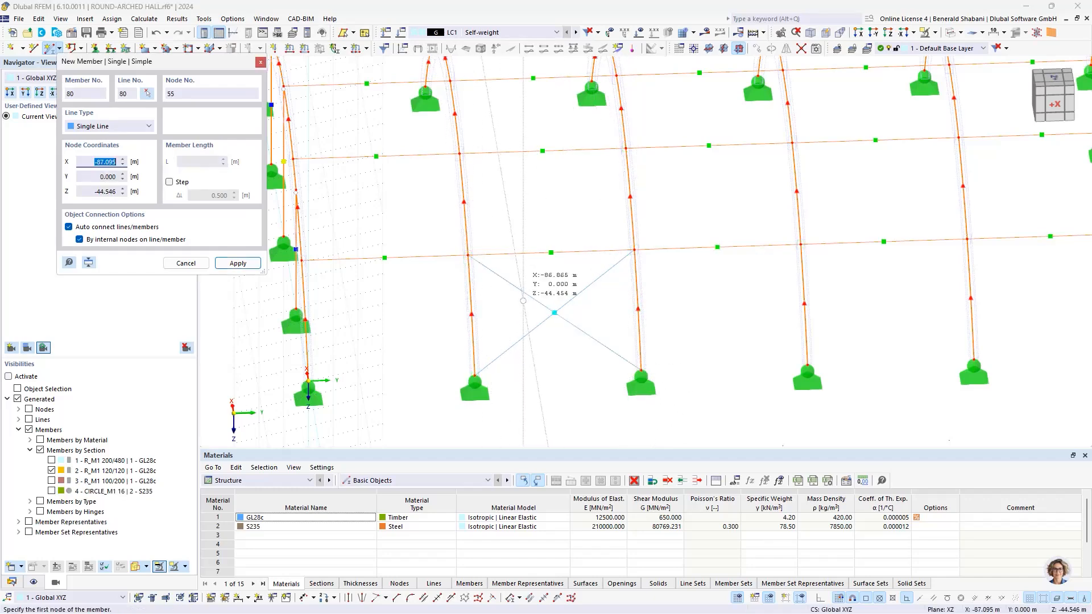
Step: Draw two crossing tension members in the same bay between the lowest and the second linking lines
middle_drag(468, 255, 482, 325)
click(482, 324)
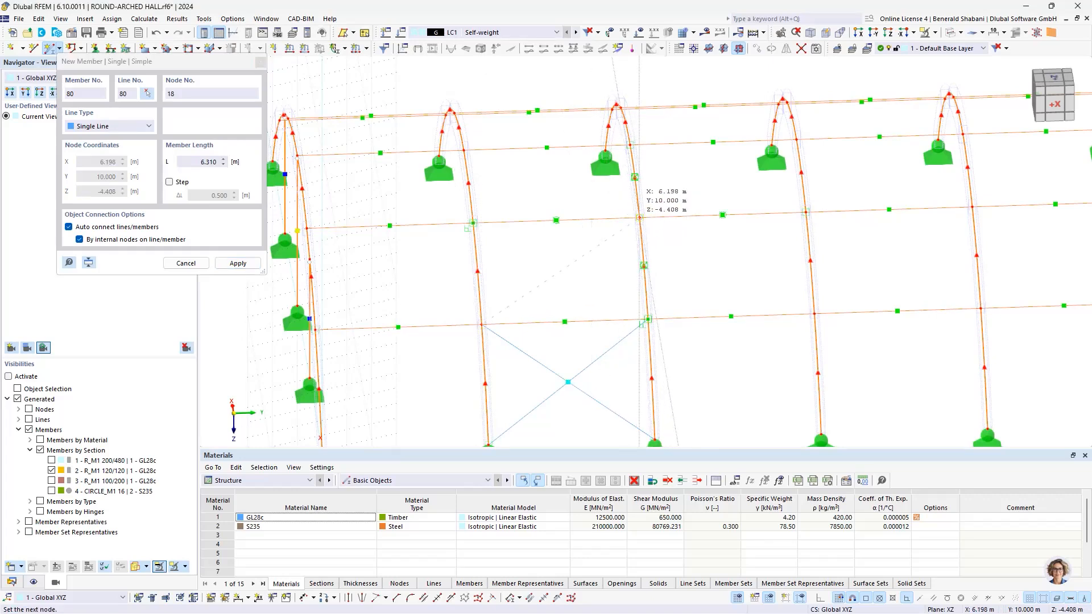
click(639, 217)
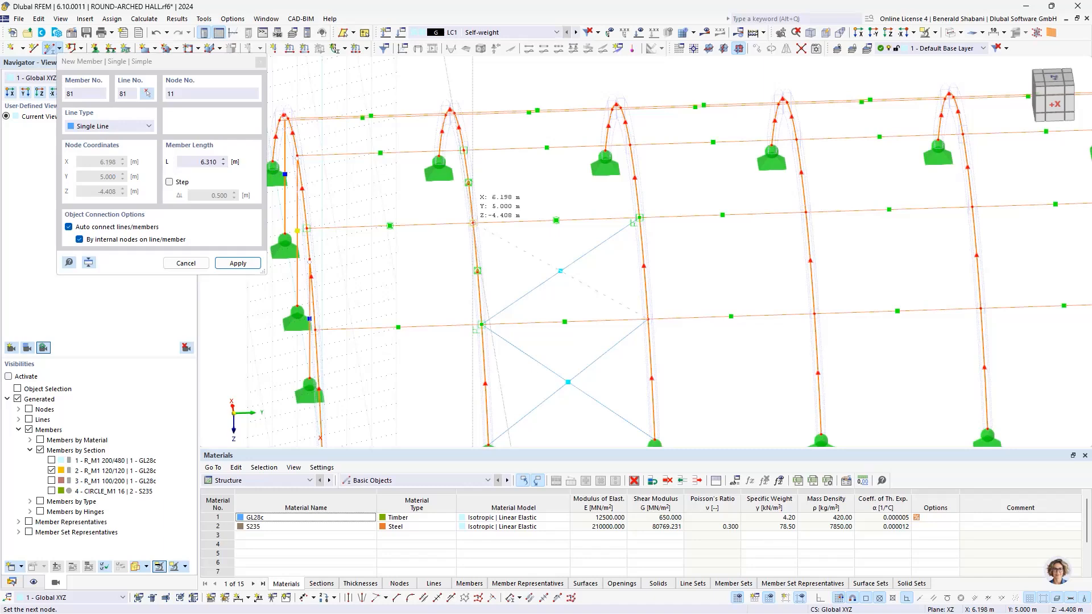
click(473, 222)
Step: Draw the last crossing pair of tension members between the second linking line and the crown, and end the member command
middle_drag(481, 238, 482, 303)
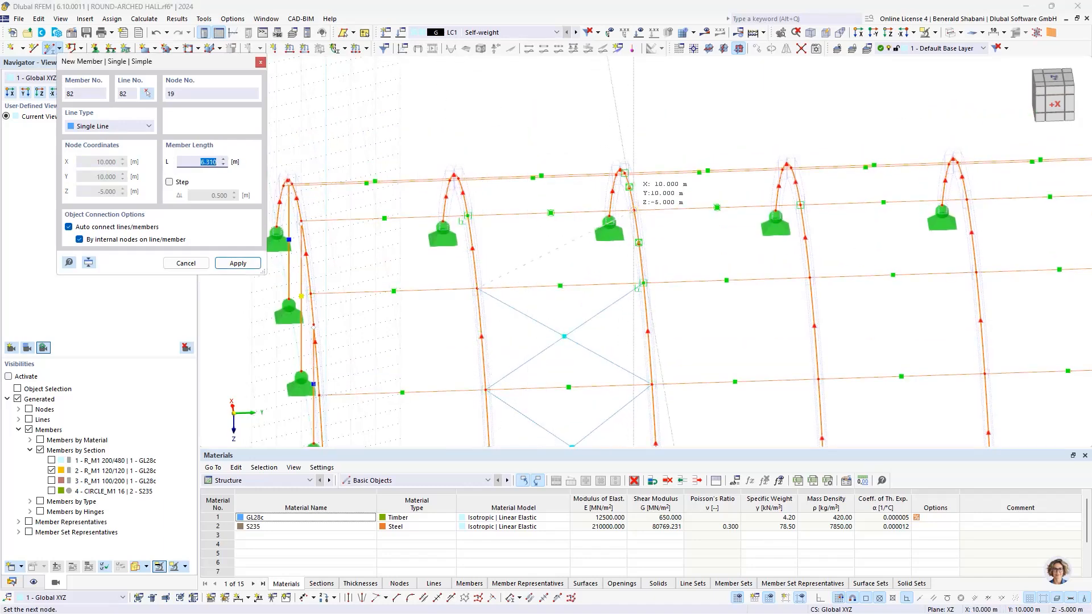
click(635, 210)
click(644, 282)
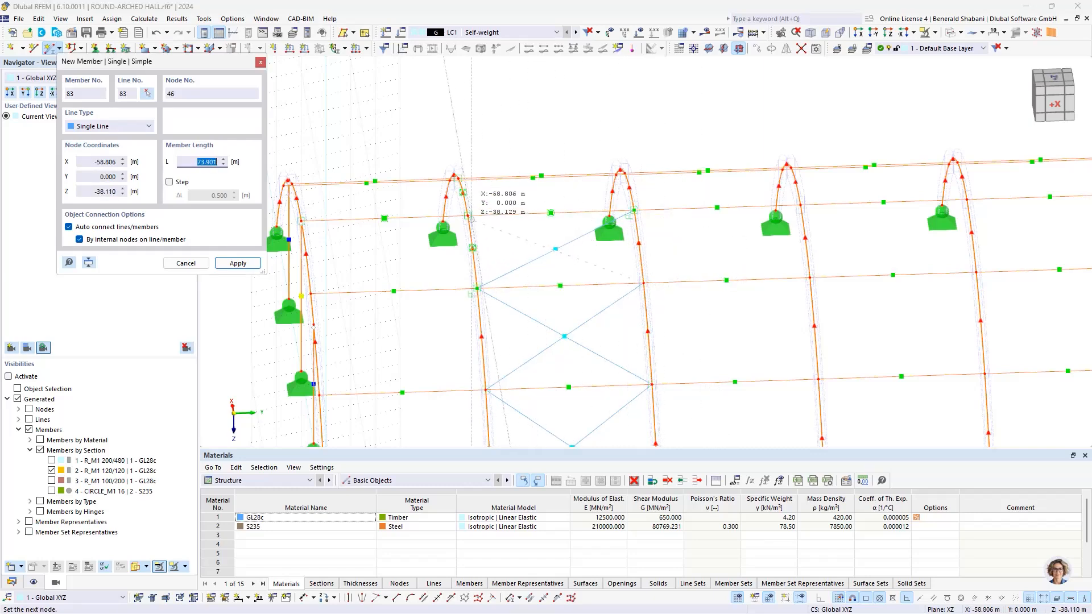
click(468, 215)
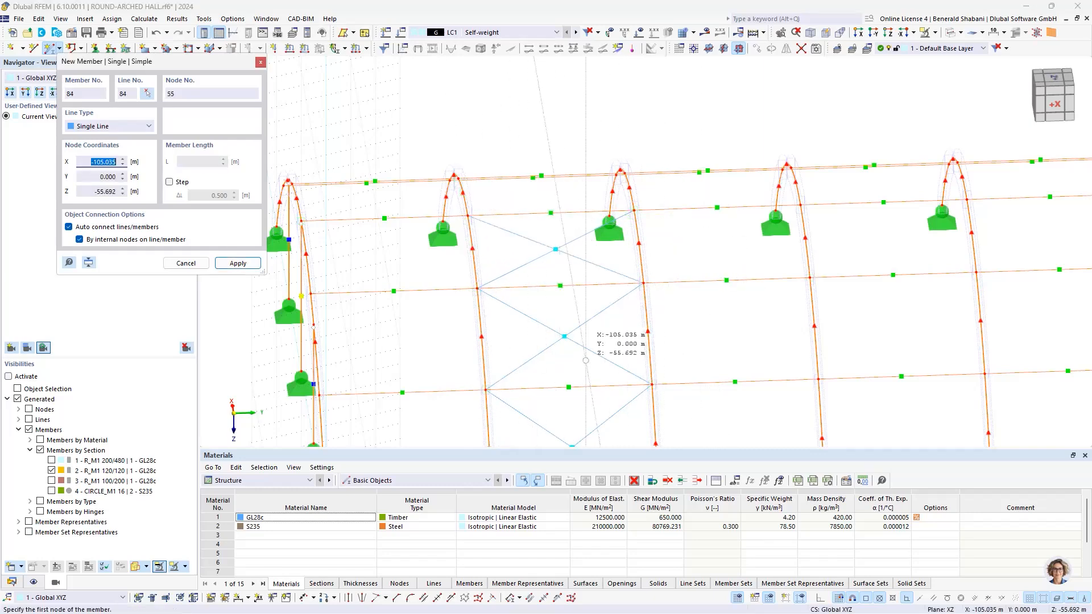
scroll(592, 285, down, 5)
ctrl+middle_drag(589, 295, 508, 315)
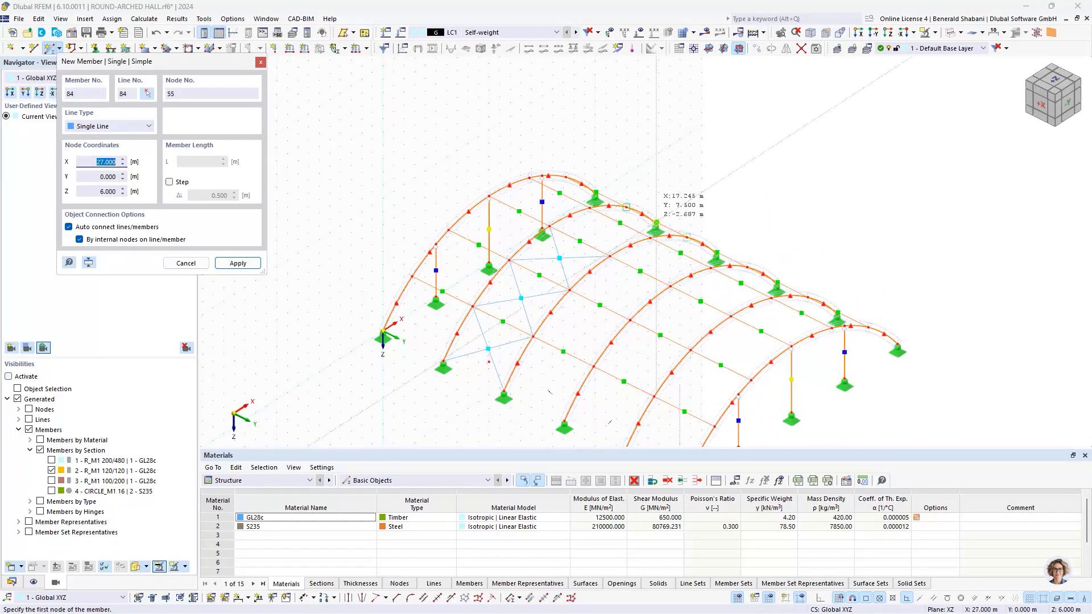
key(Escape)
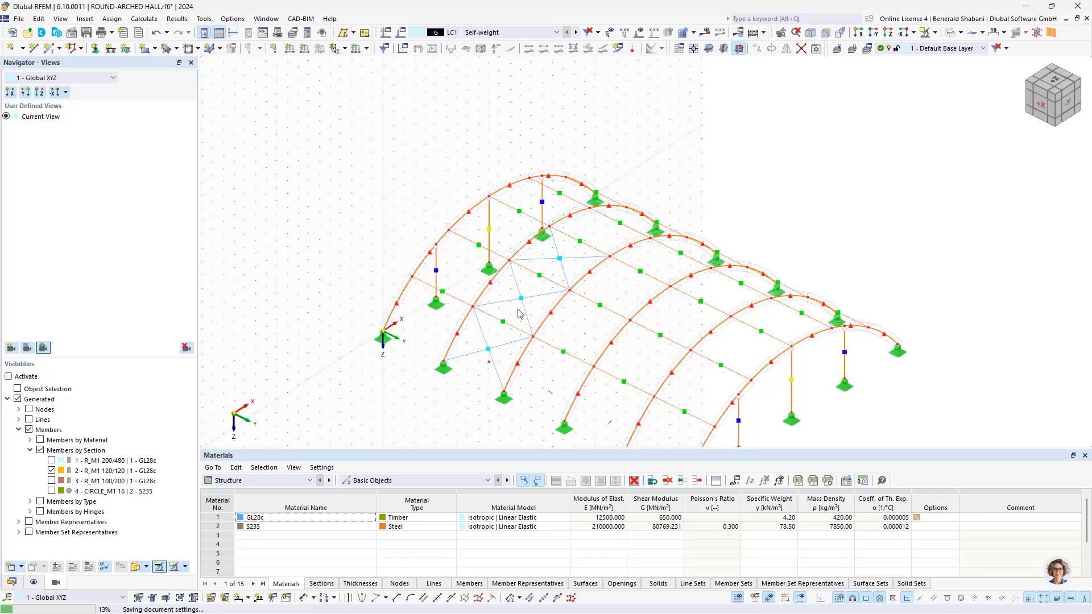
Step: Mirror the six tension members as a copy about the YZ plane through the crown node at X 10 m
scroll(530, 313, up, 3)
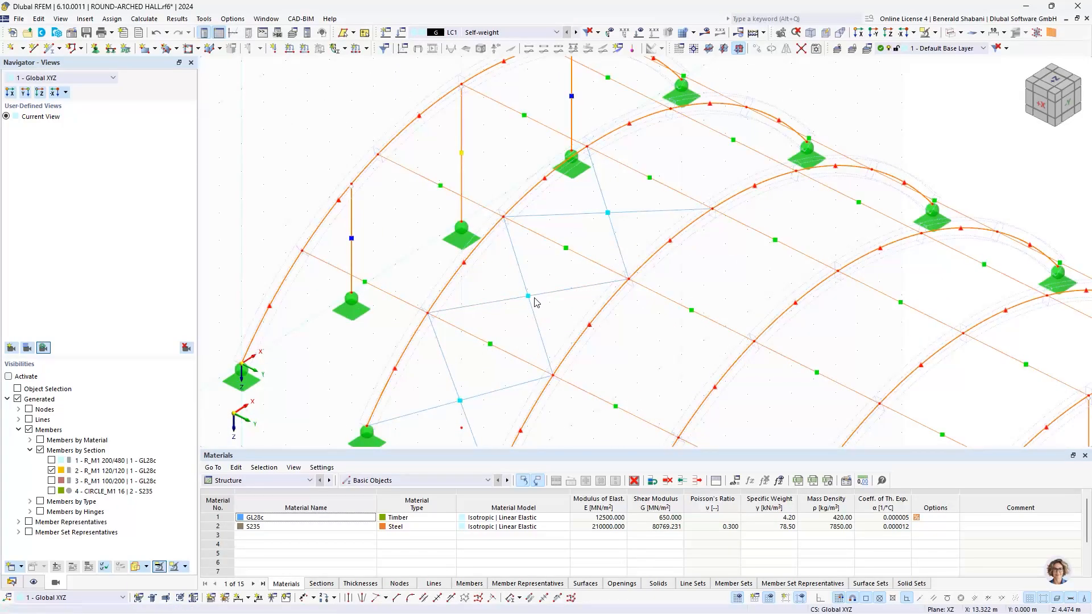
scroll(528, 299, down, 3)
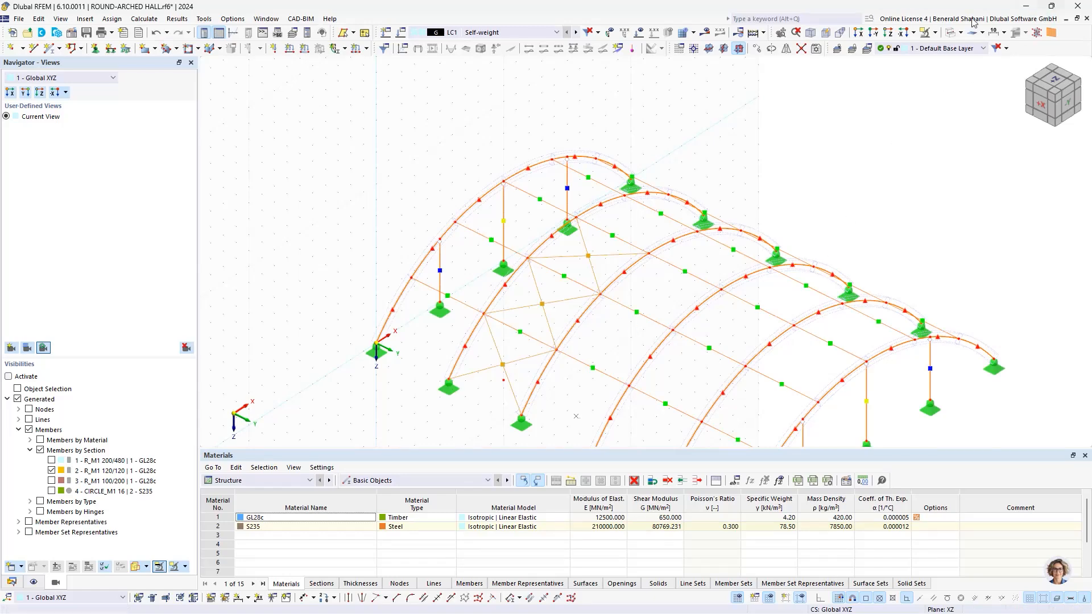
click(787, 49)
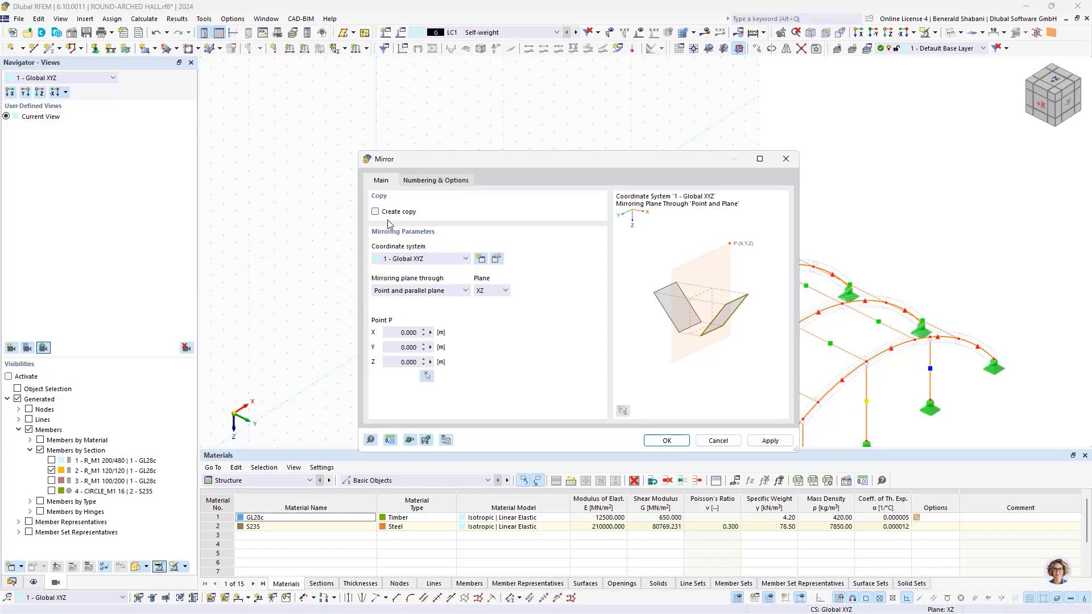
click(375, 212)
click(498, 291)
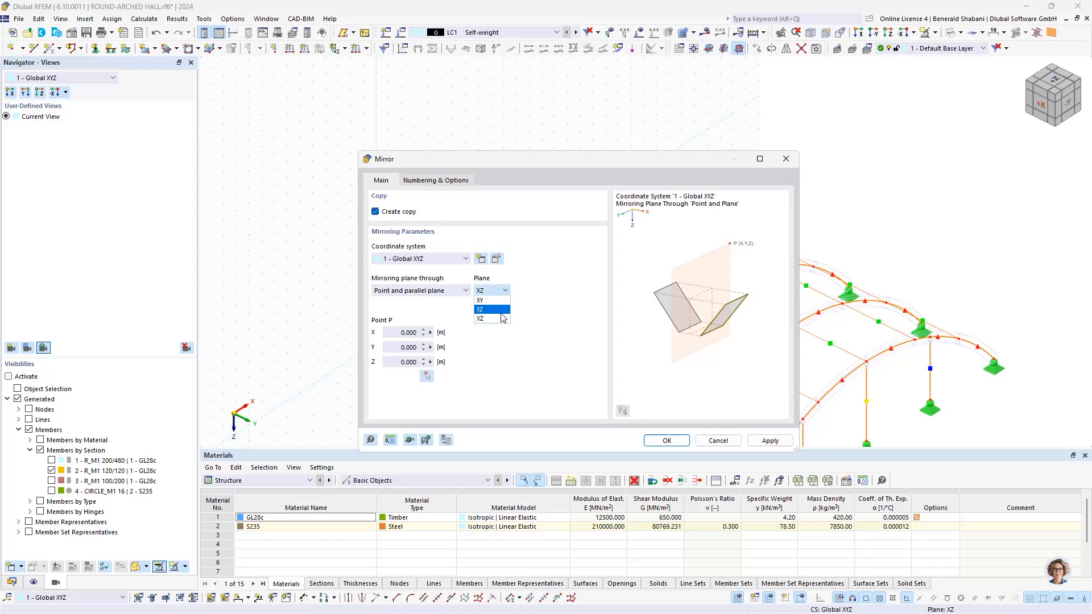
click(491, 310)
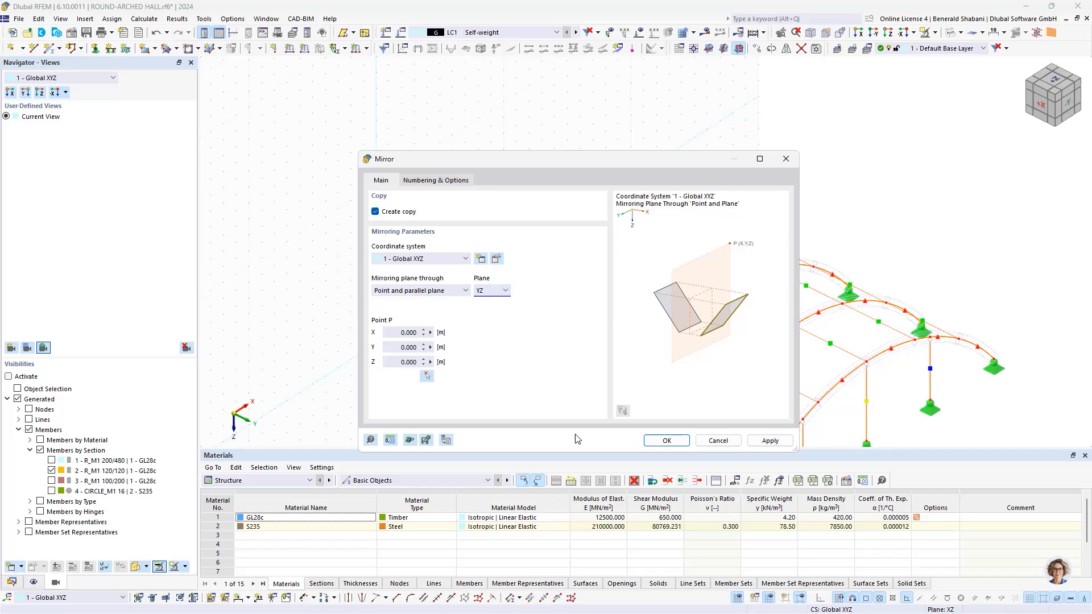
click(427, 378)
scroll(652, 277, up, 5)
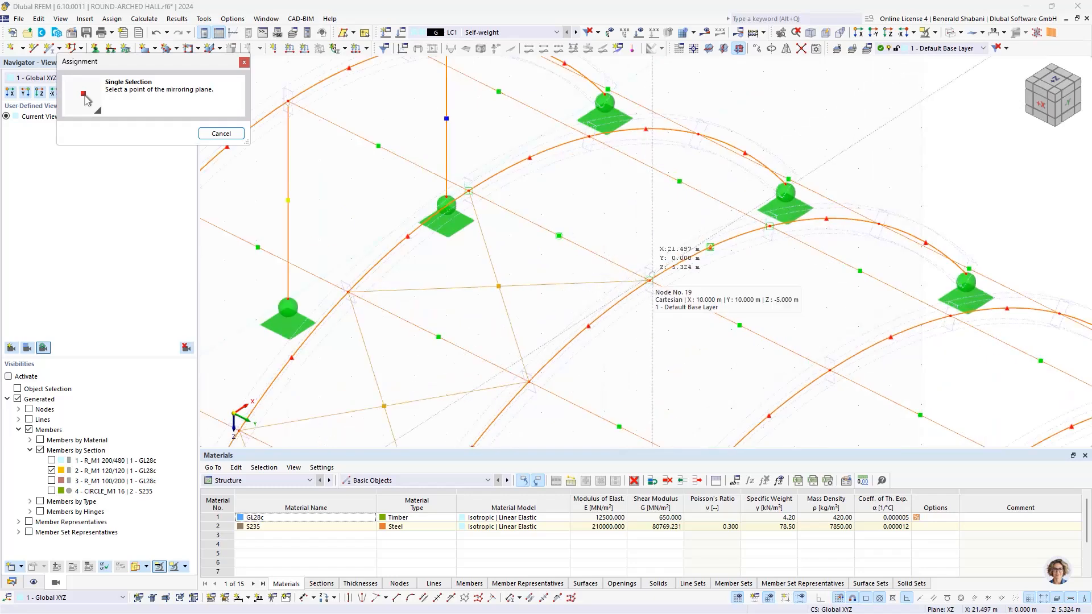
click(652, 276)
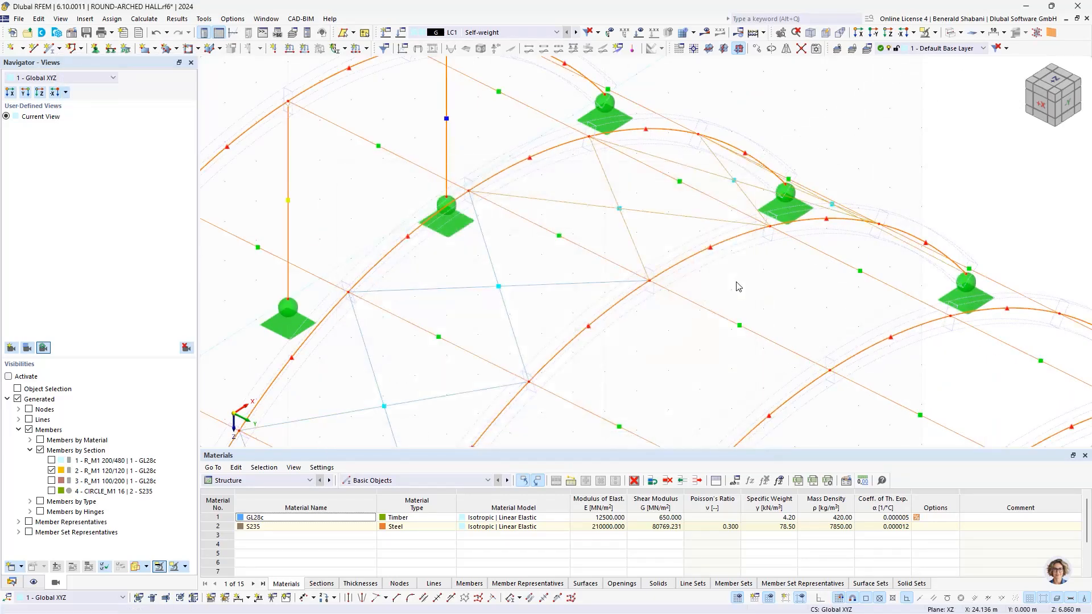
Step: Display the hall with its mirrored bracing as a solid model
scroll(745, 272, down, 4)
scroll(802, 181, down, 1)
middle_drag(795, 181, 711, 208)
click(961, 33)
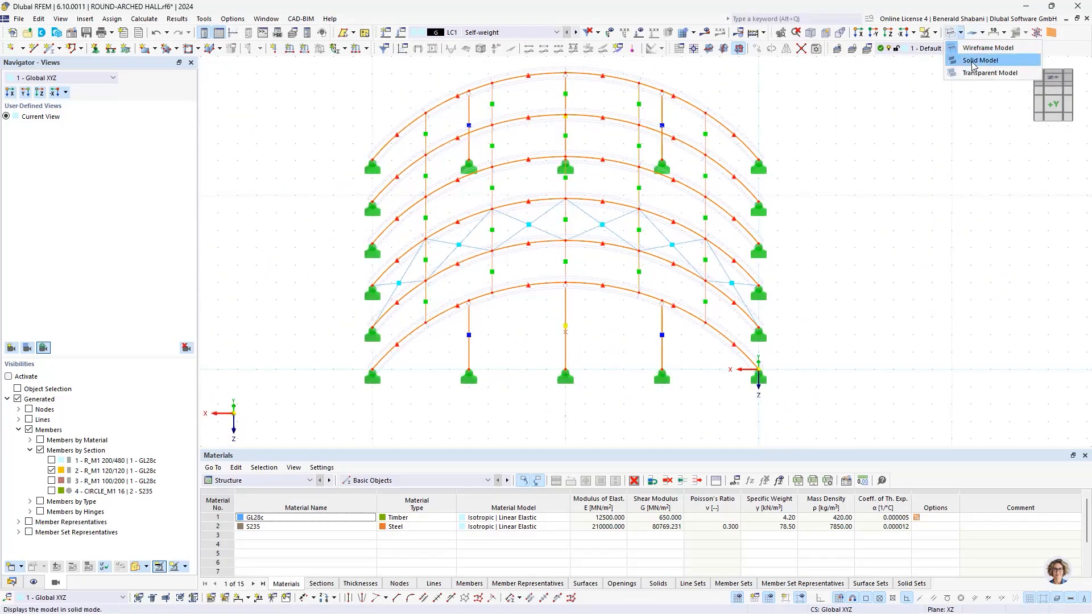
click(971, 60)
Step: Examine the whole hall in 3D, including the arches, linking members, gable columns and cross bracing
ctrl+middle_drag(683, 227, 727, 231)
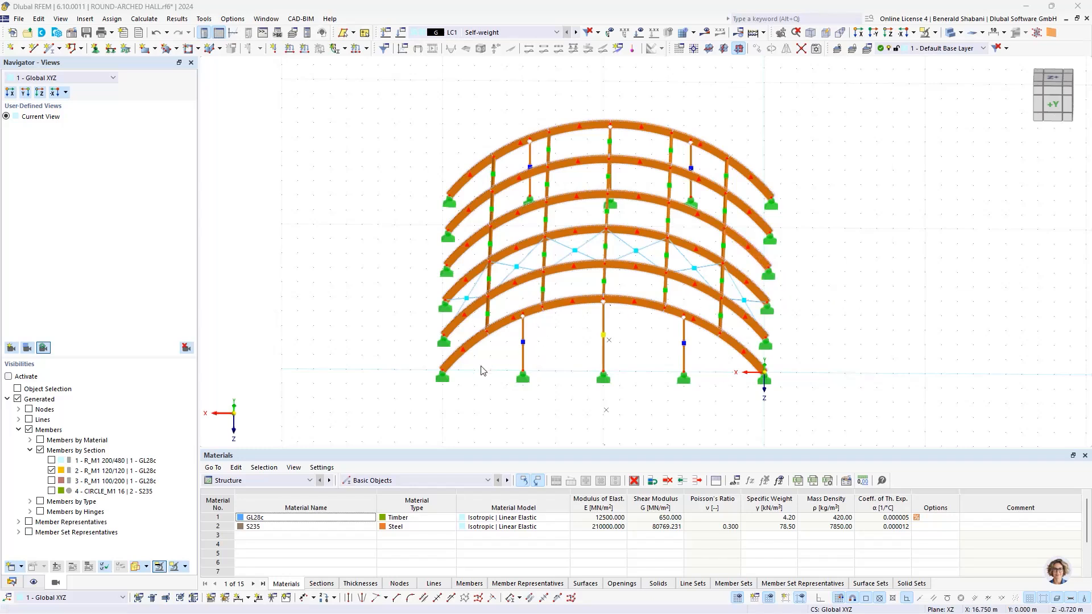
ctrl+middle_drag(762, 371, 778, 310)
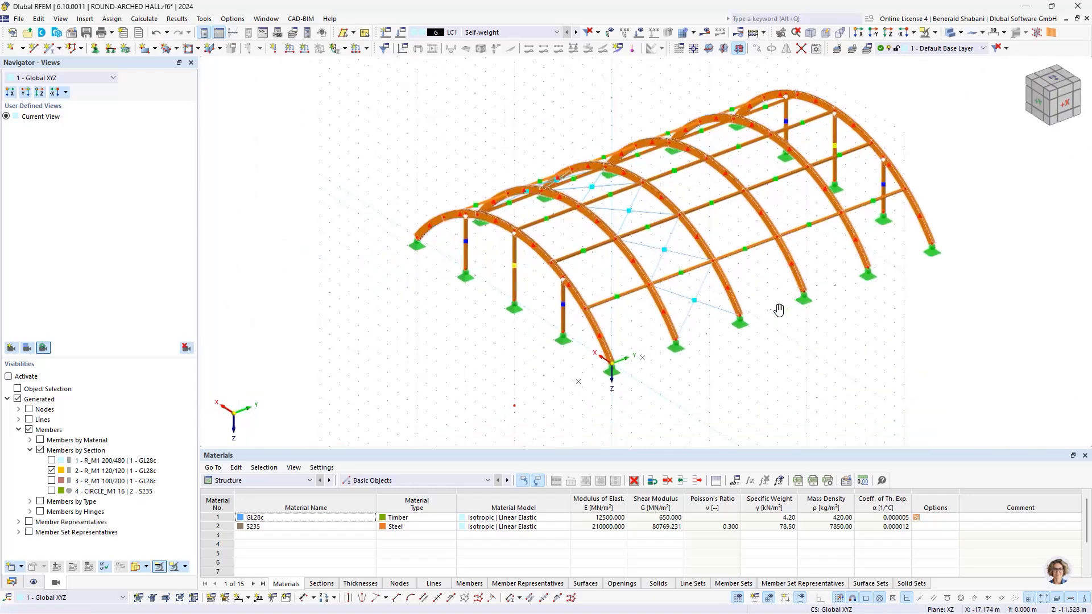
mouse_move(443, 291)
ctrl+middle_down()
mouse_move(433, 282)
mouse_move(452, 283)
ctrl+middle_up()
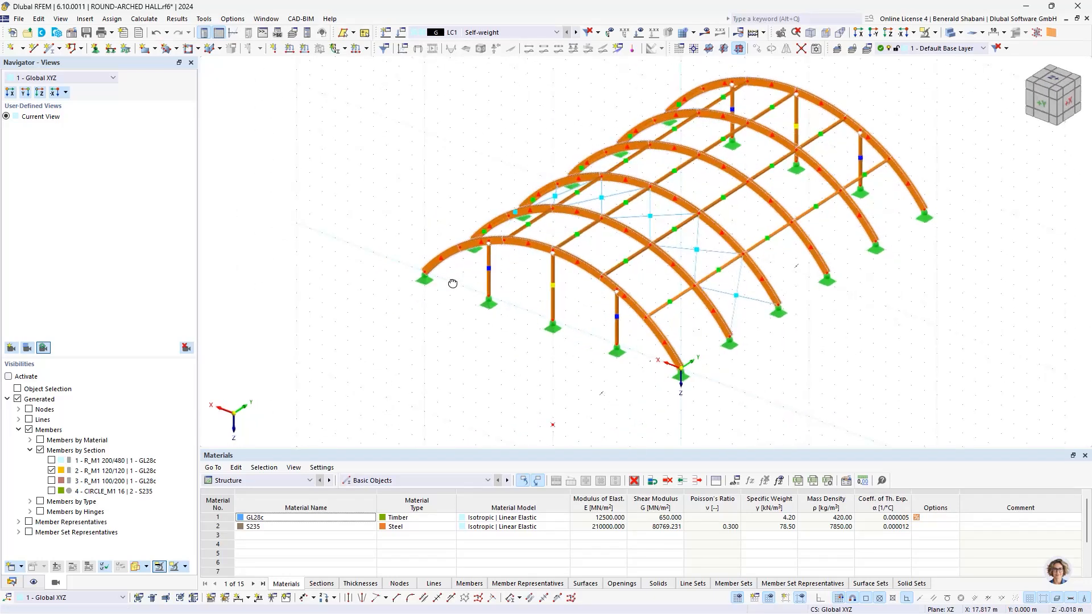
scroll(597, 364, down, 1)
middle_drag(596, 363, 493, 305)
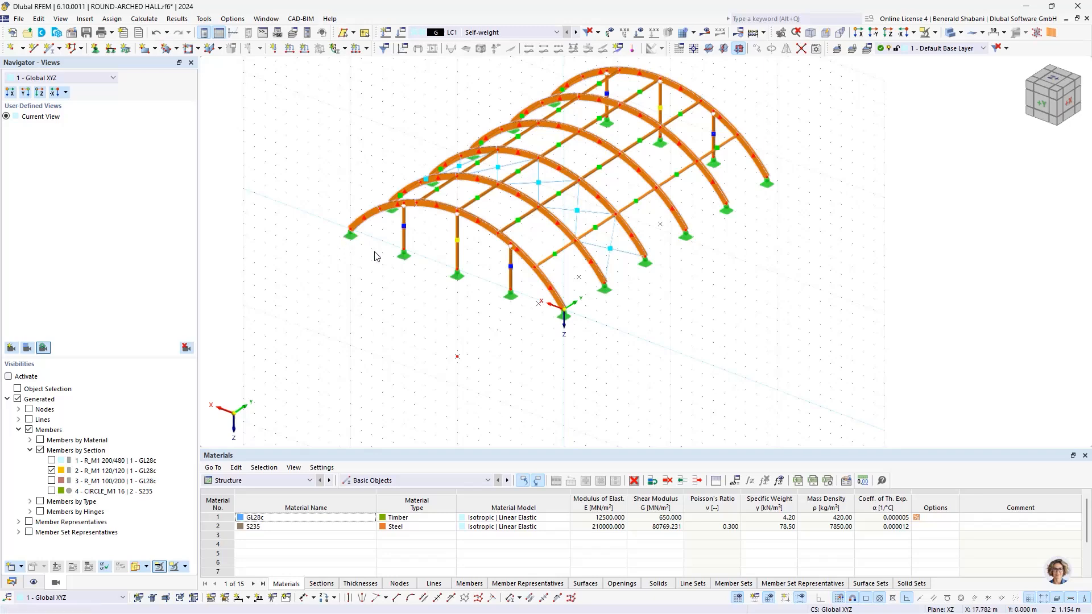
middle_drag(677, 186, 629, 282)
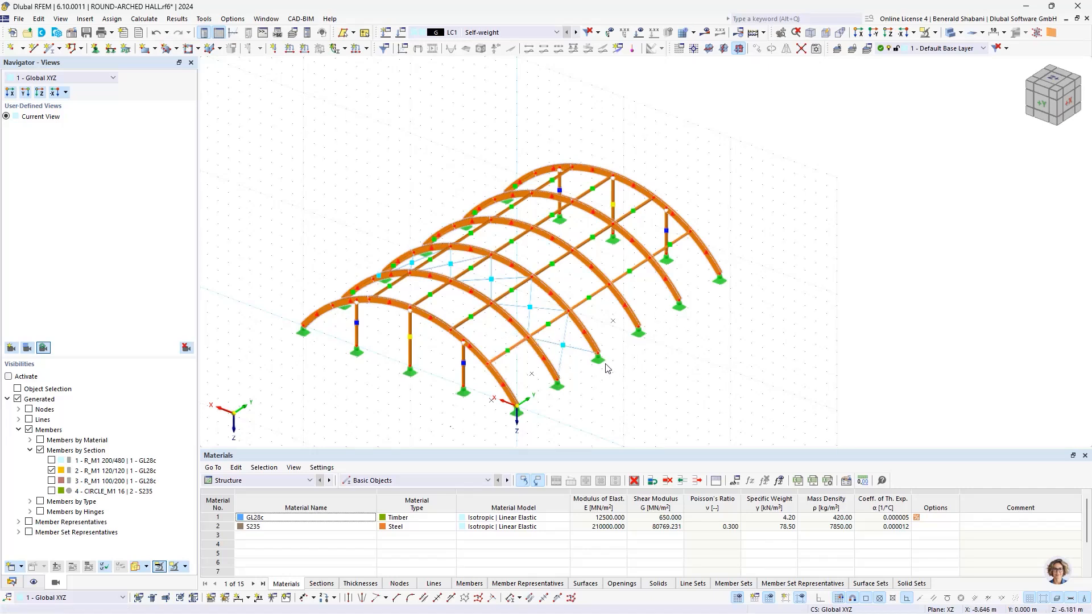
scroll(419, 400, down, 2)
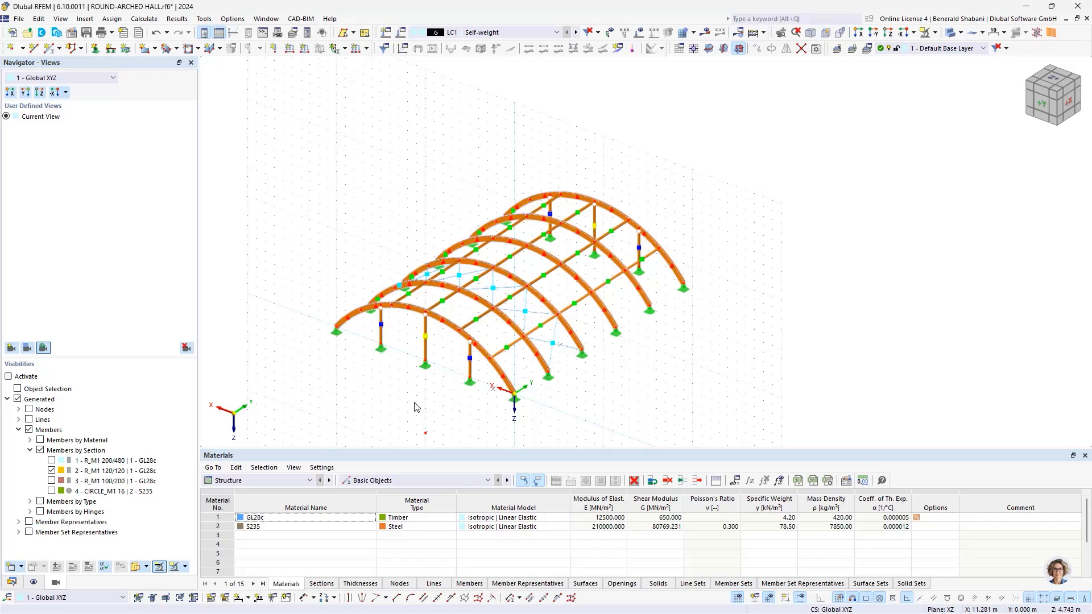
Step: Draw a single base line across the gable at Y 0, connecting its two arch support nodes
scroll(409, 390, up, 1)
middle_drag(408, 389, 550, 343)
scroll(486, 365, up, 1)
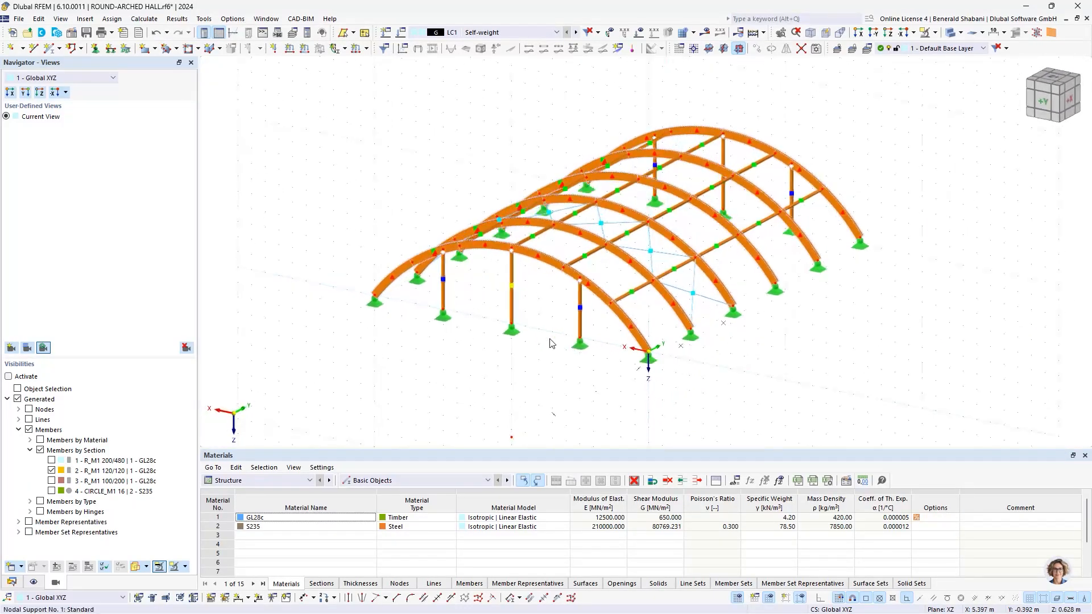
scroll(613, 366, down, 1)
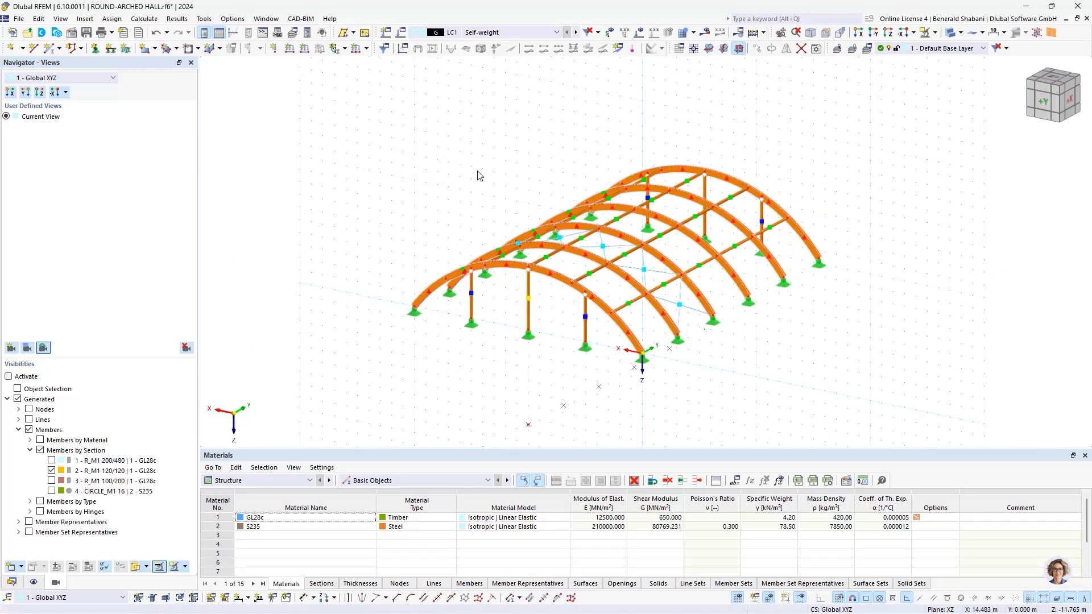
click(34, 48)
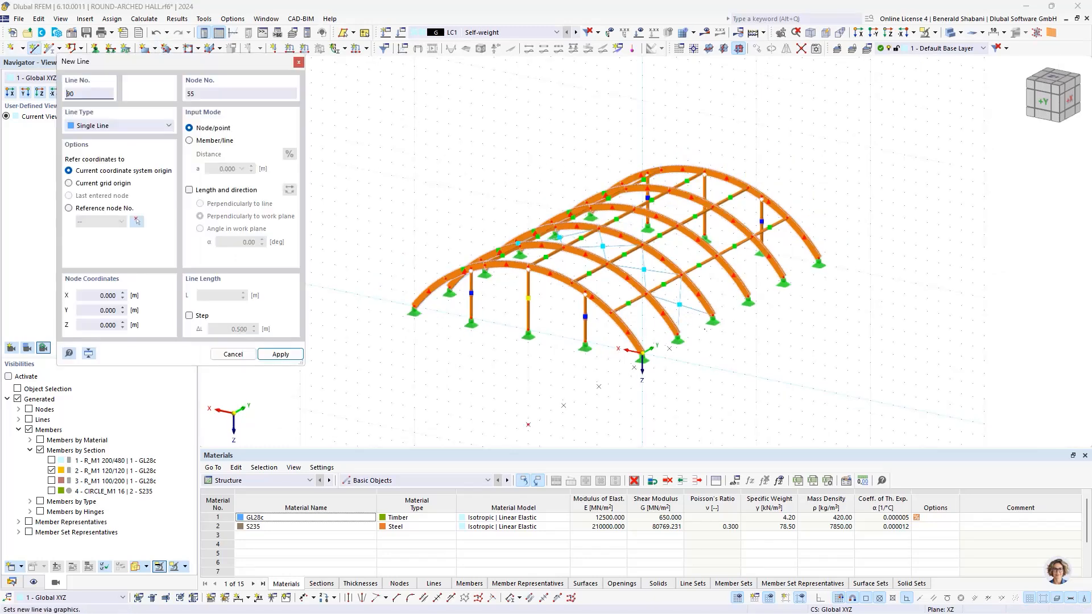
click(414, 311)
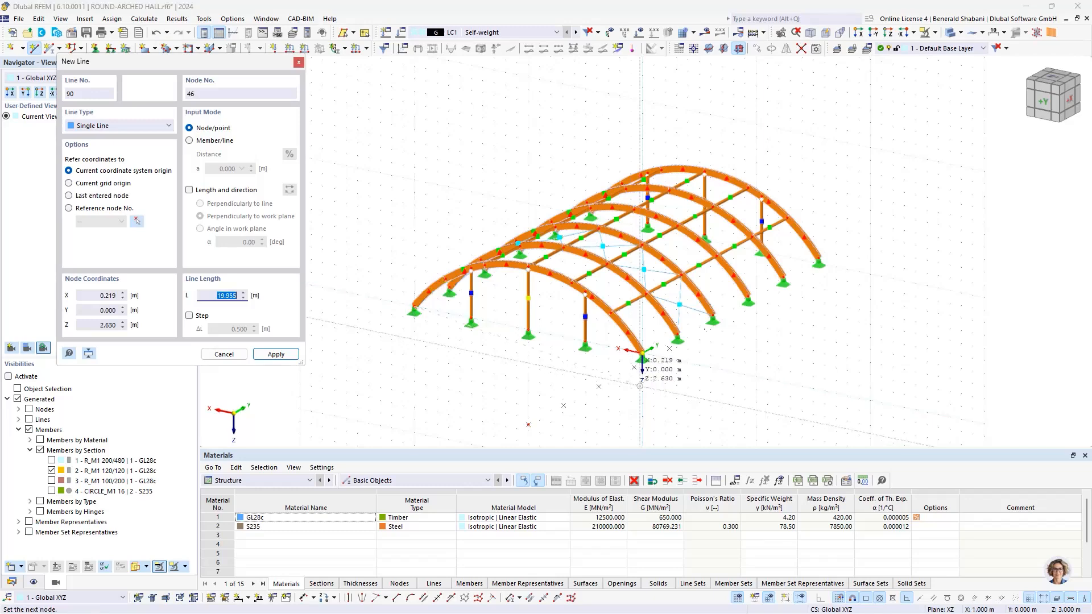
click(641, 385)
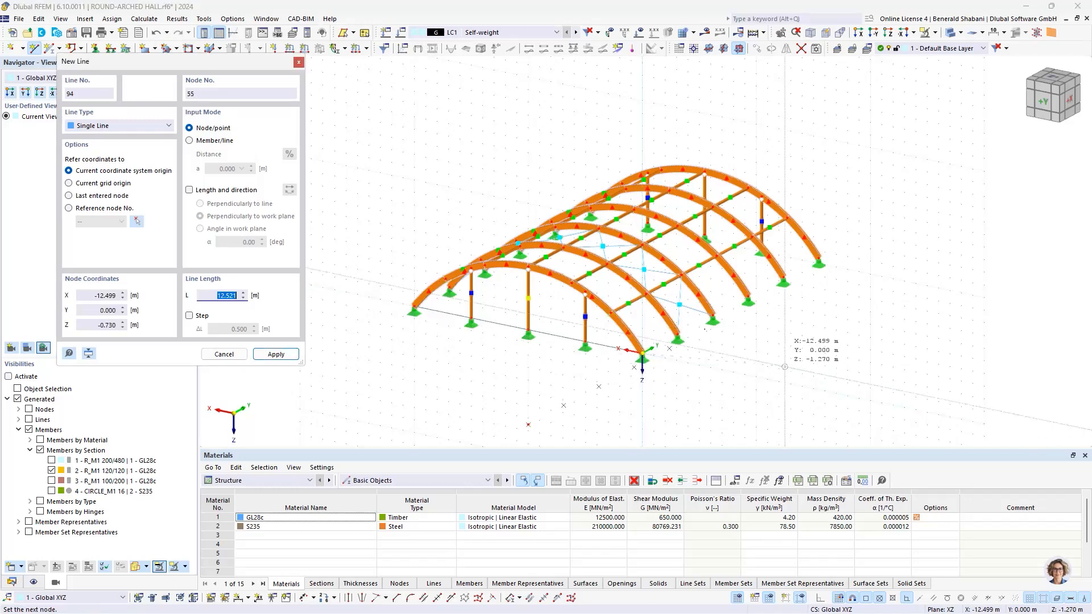
Step: Draw a 20 m single base line between the arch supports of the opposite gable at Y 25 m and end the line command
ctrl+middle_drag(755, 338, 464, 334)
key(Escape)
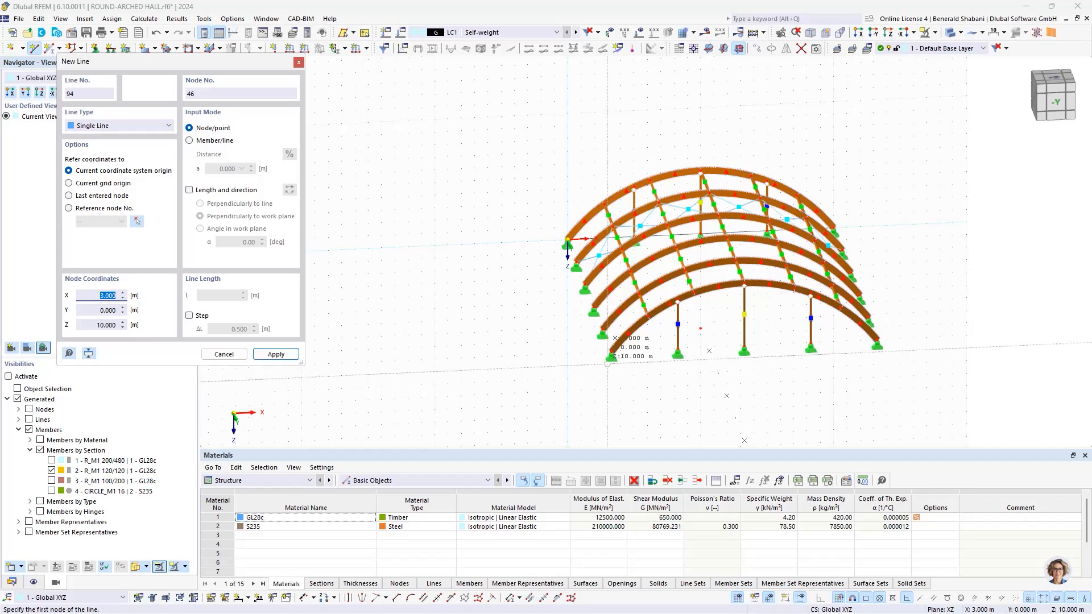
click(877, 340)
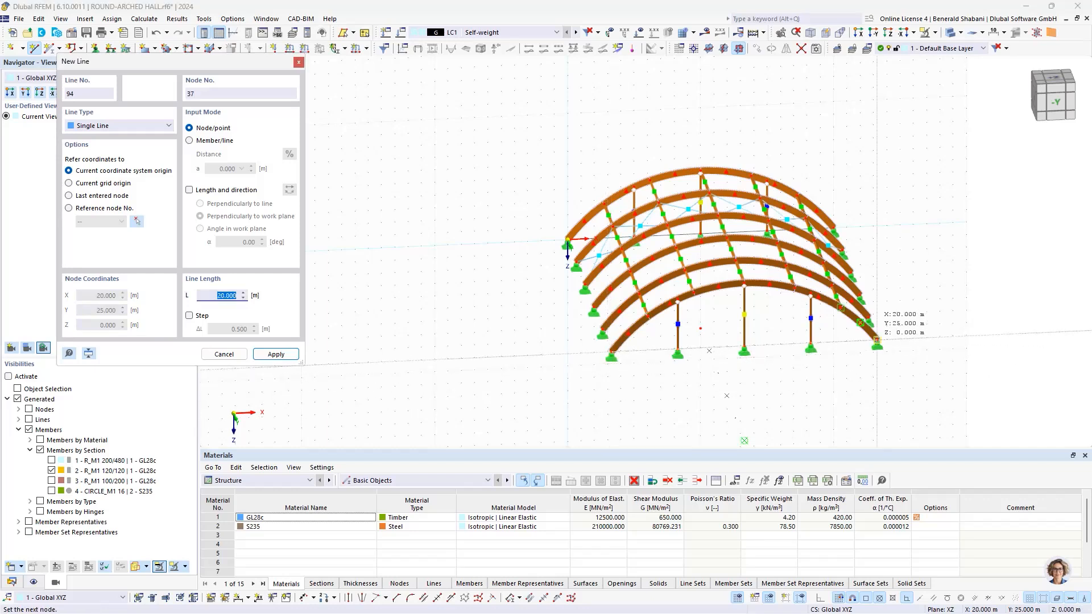
click(876, 340)
right_click(553, 353)
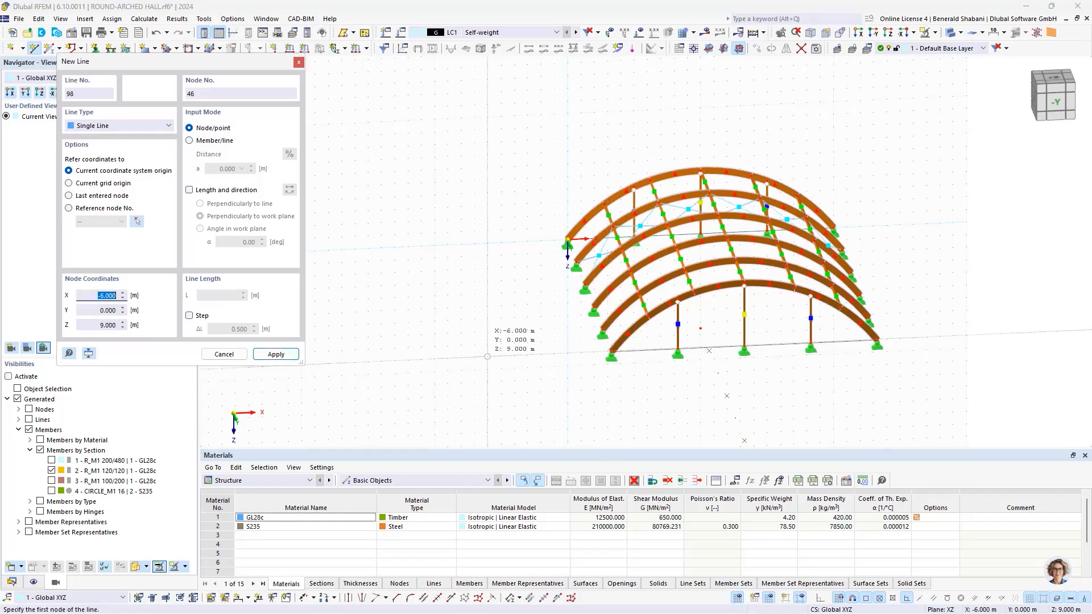
key(Escape)
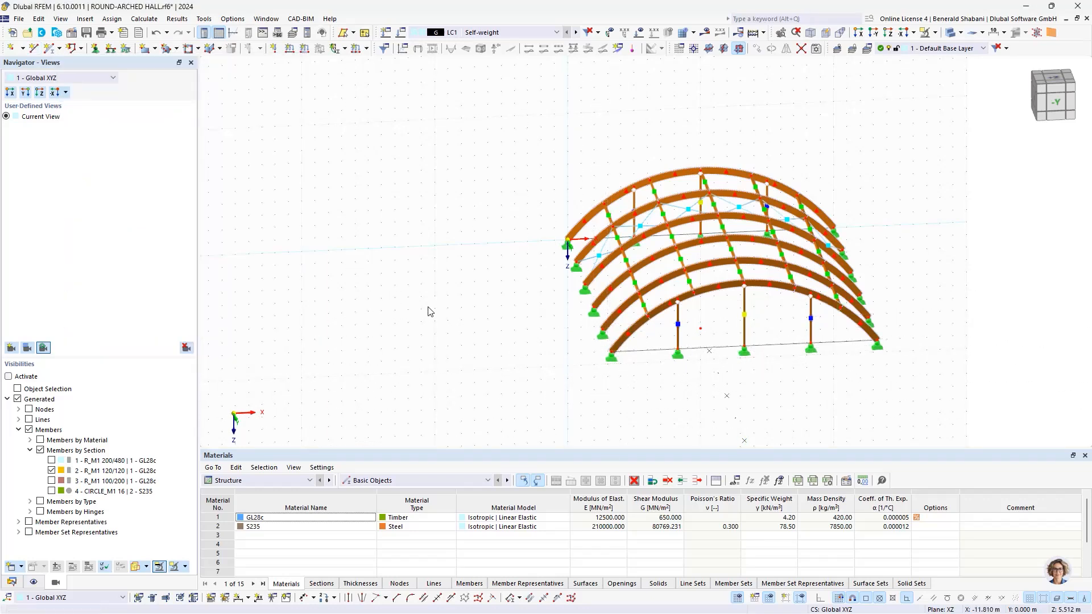
Step: Create a surface with stiffness type Load Transfer by selecting the boundary lines of the gable at Y 25 m
click(155, 50)
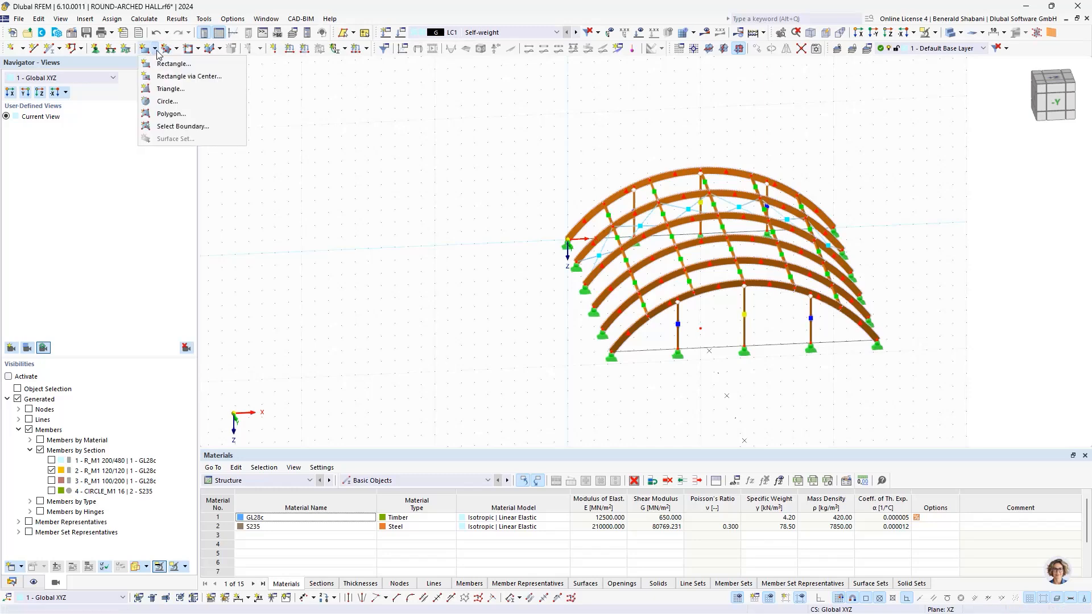
click(169, 126)
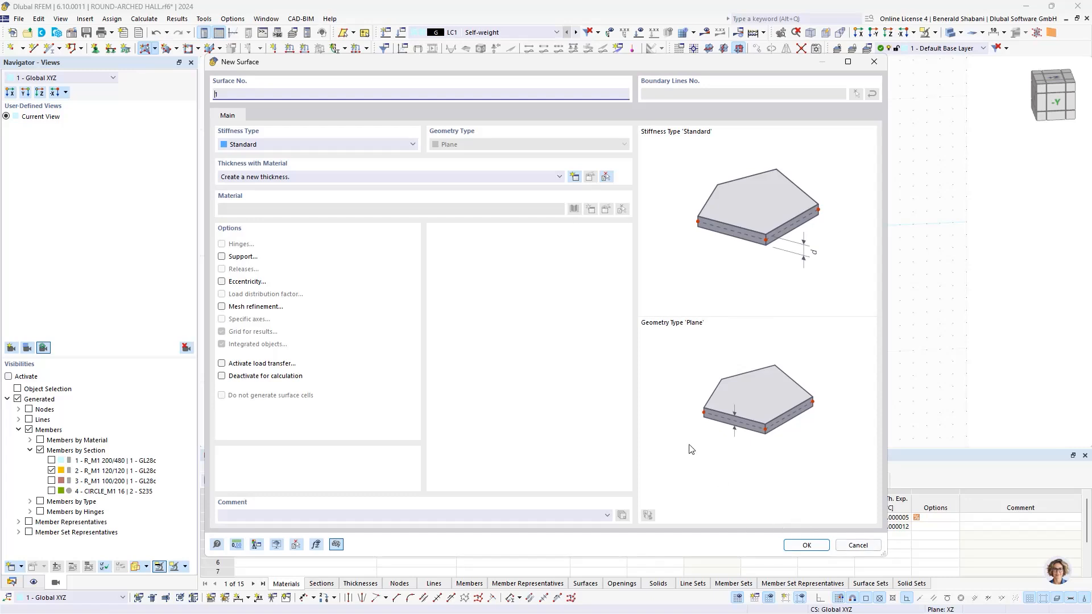
click(274, 145)
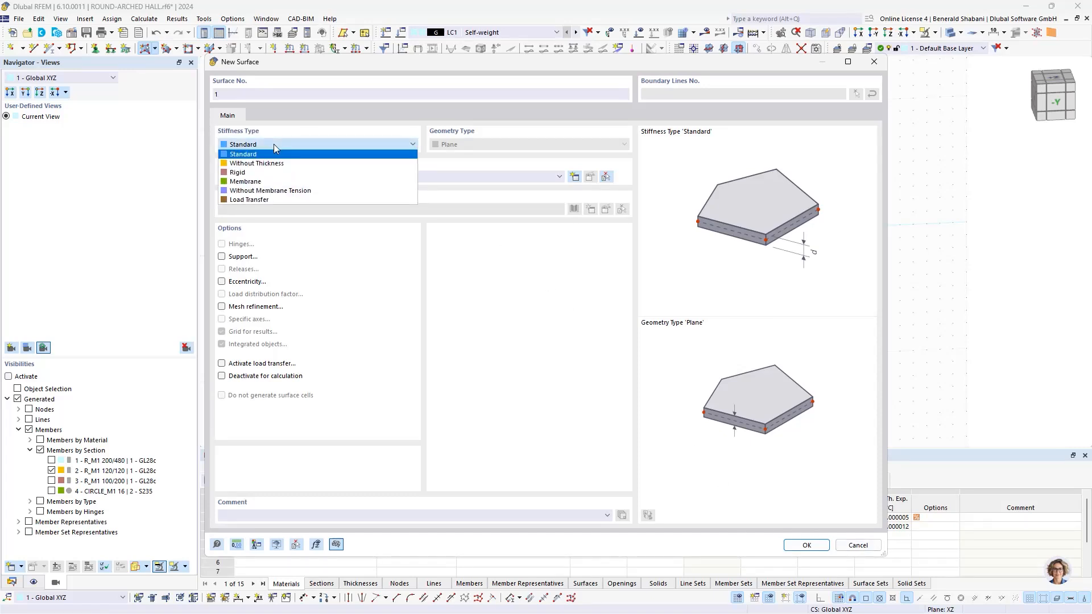
click(317, 201)
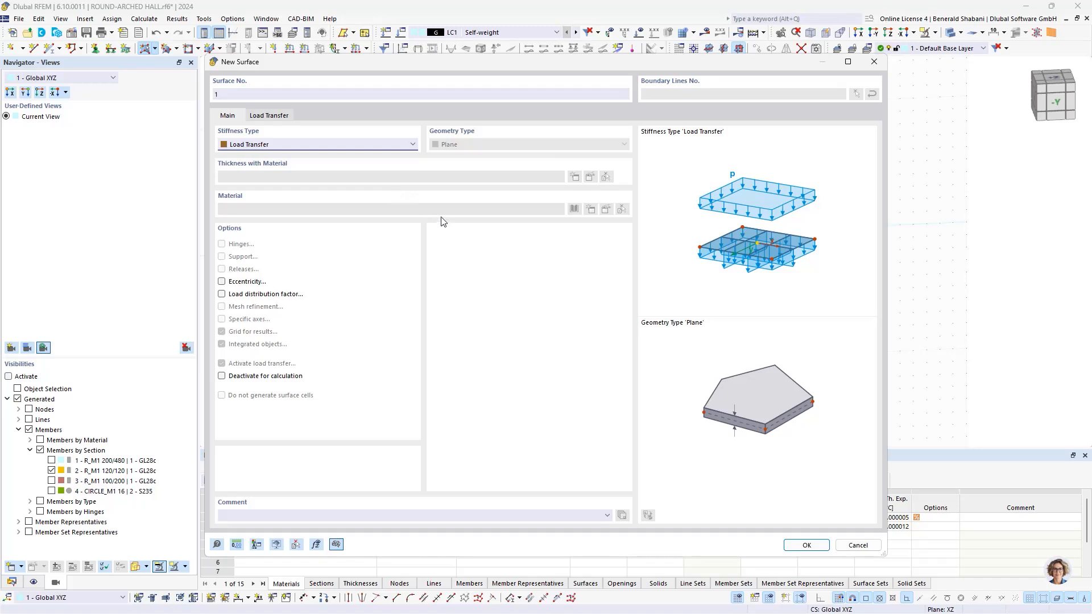
click(805, 545)
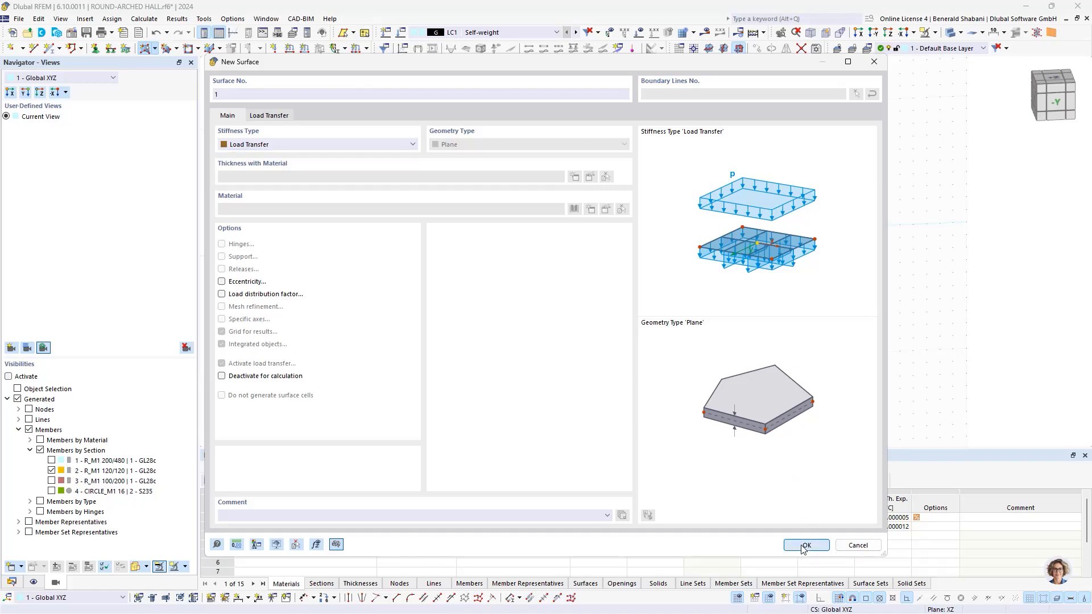
scroll(654, 370, up, 5)
middle_drag(641, 334, 497, 359)
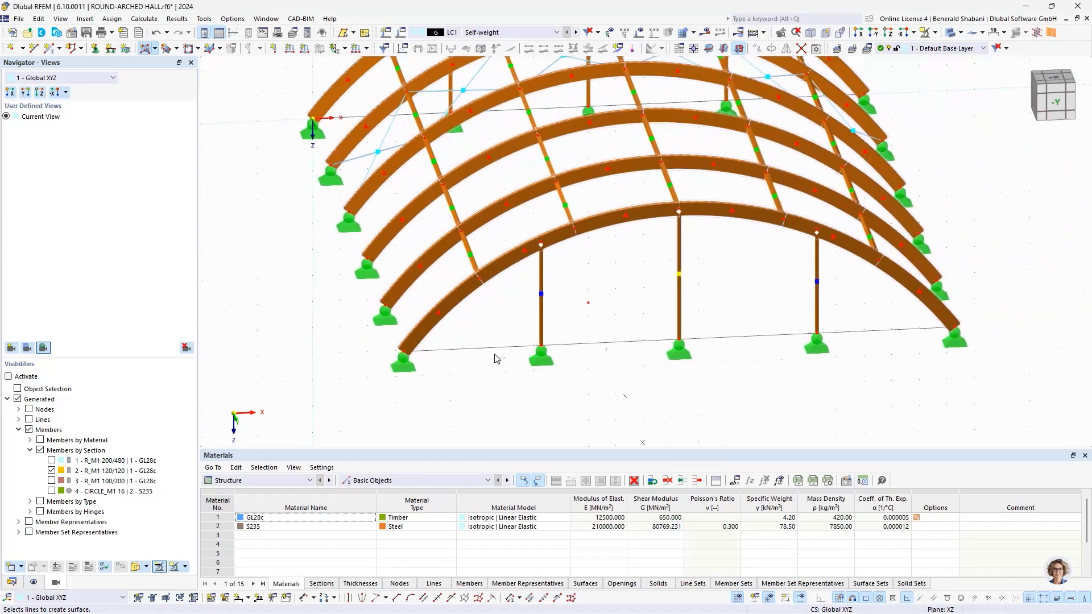
click(450, 296)
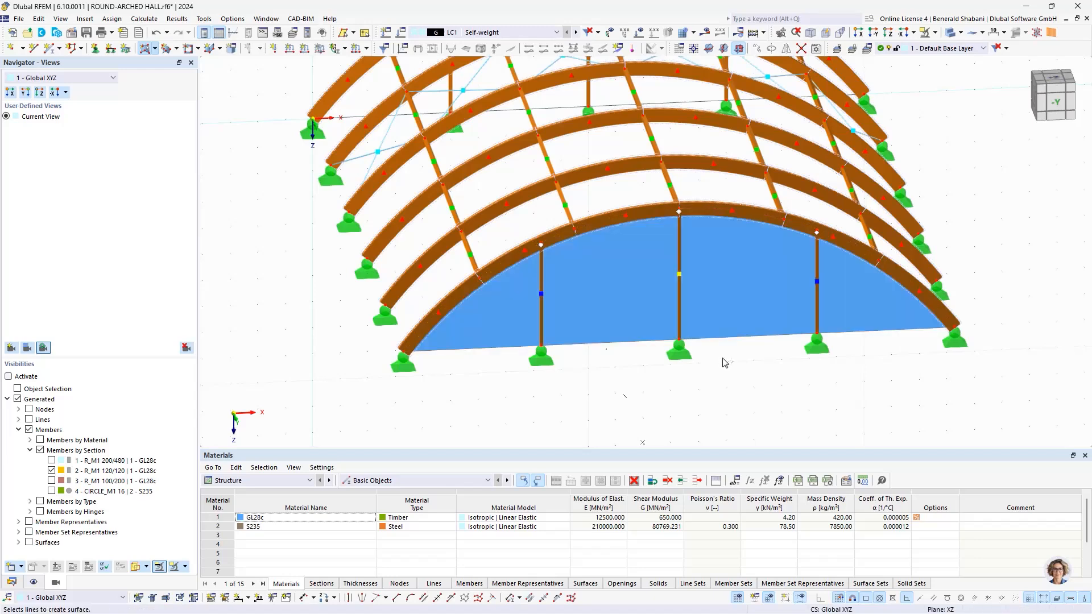
Step: Create a second load transfer surface from the boundary lines of the gable at Y 0 and end the surface command
ctrl+middle_drag(953, 308, 764, 298)
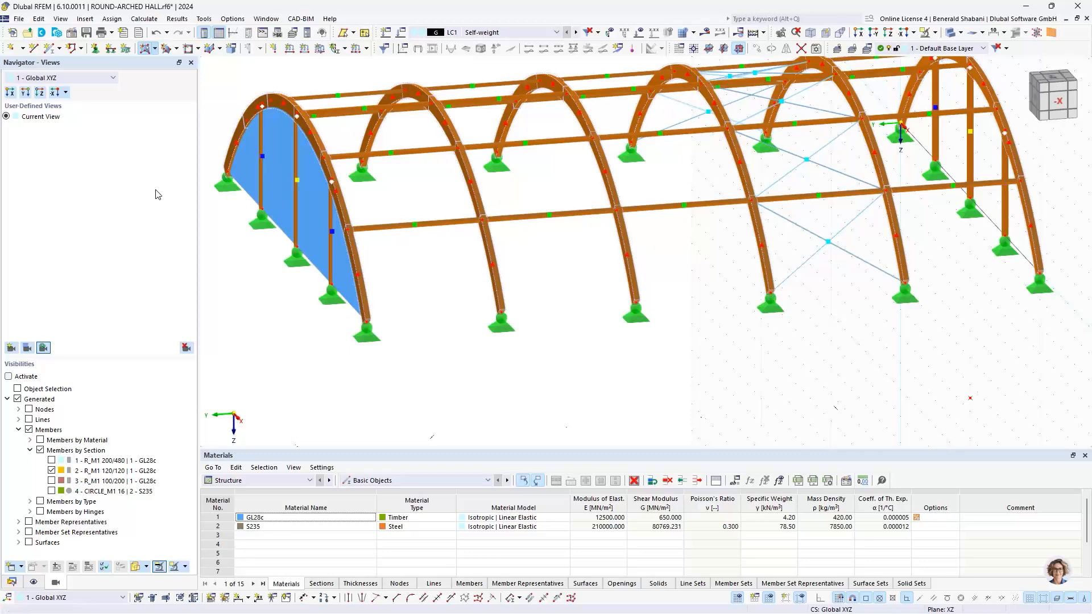
scroll(290, 195, down, 2)
ctrl+middle_drag(660, 234, 637, 253)
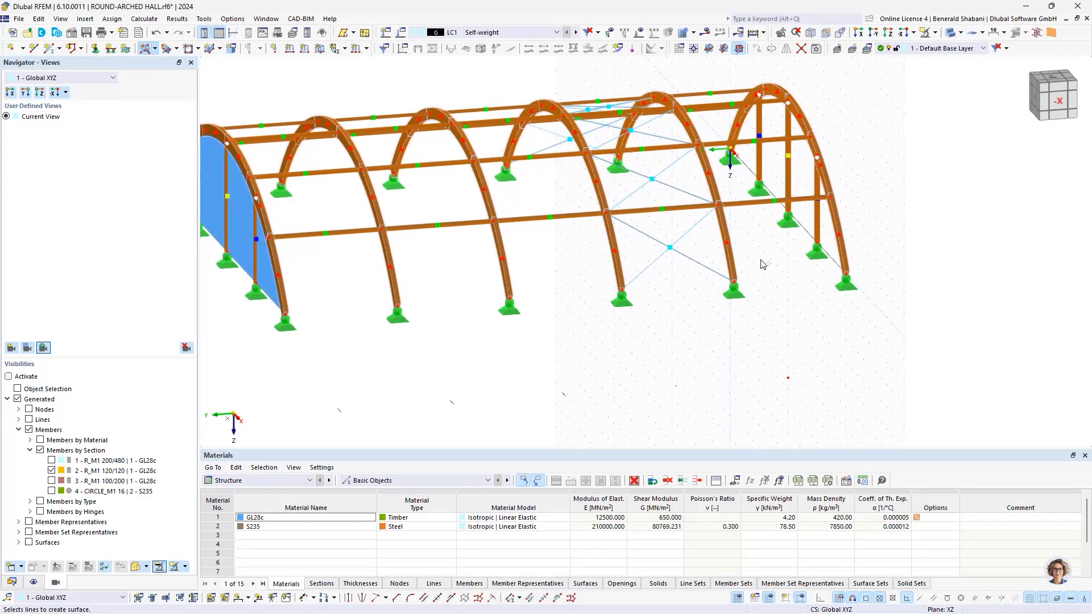
ctrl+middle_drag(802, 265, 660, 276)
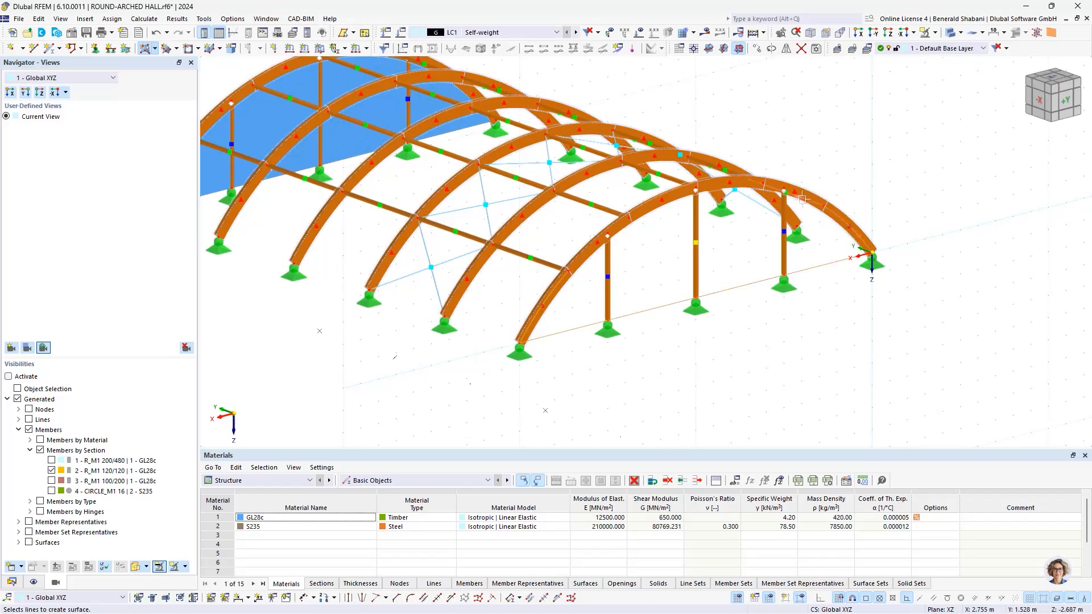
ctrl+middle_drag(859, 240, 824, 239)
scroll(824, 239, up, 3)
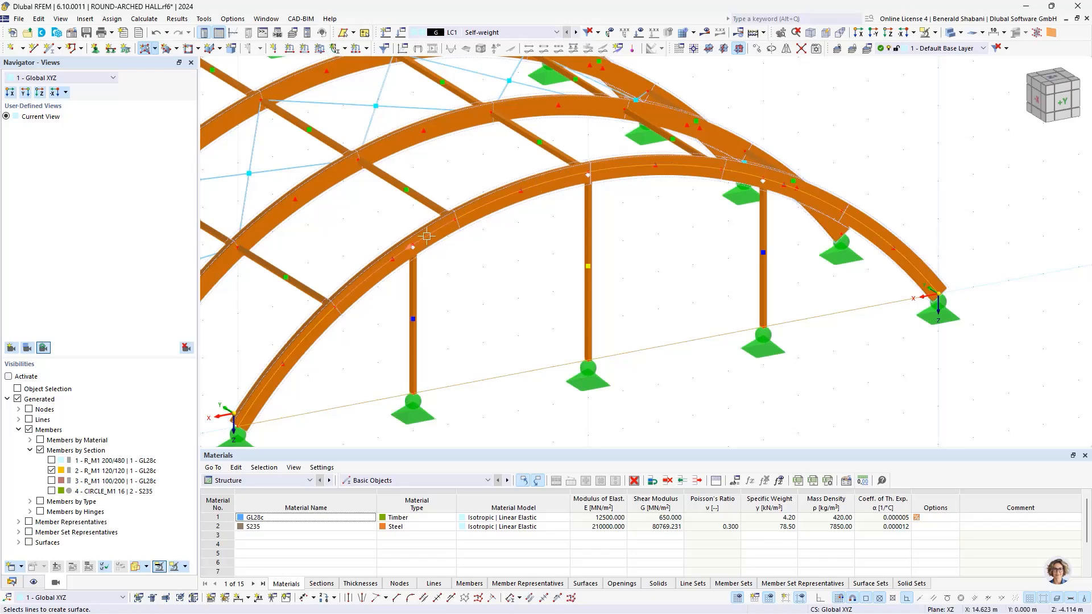
click(509, 366)
scroll(510, 365, down, 5)
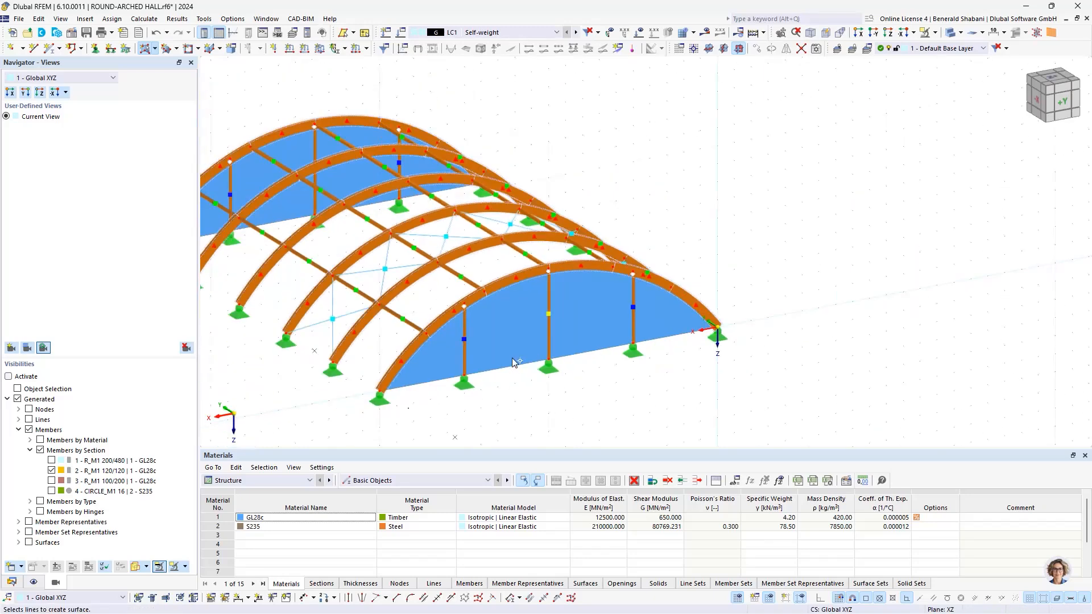
middle_drag(567, 345, 731, 304)
key(Escape)
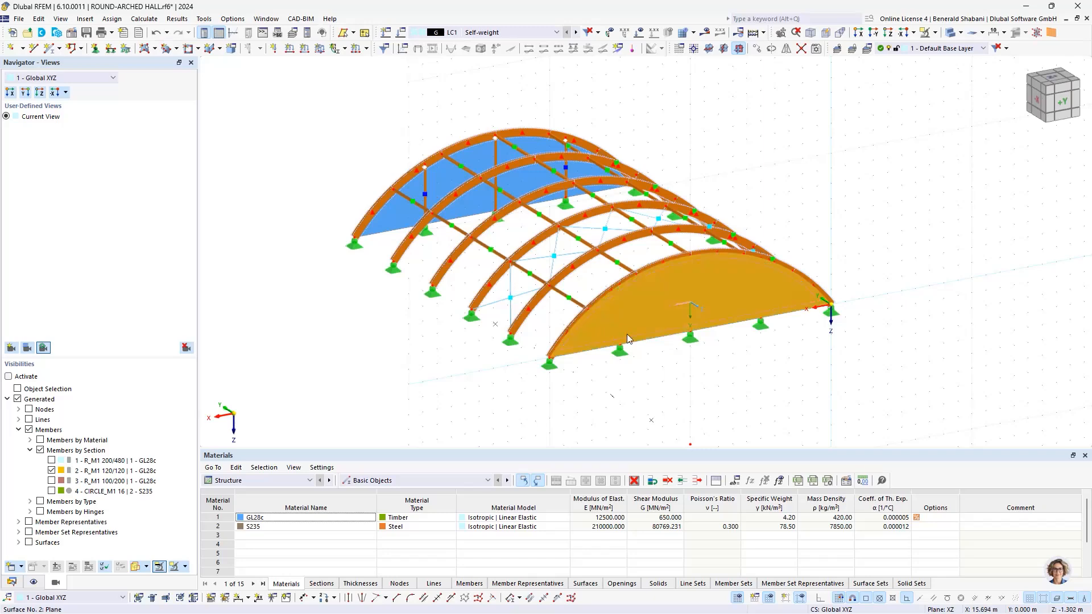
Step: Set the load transfer direction of the gable surface at Y 0 to x | Stripes
double_click(665, 328)
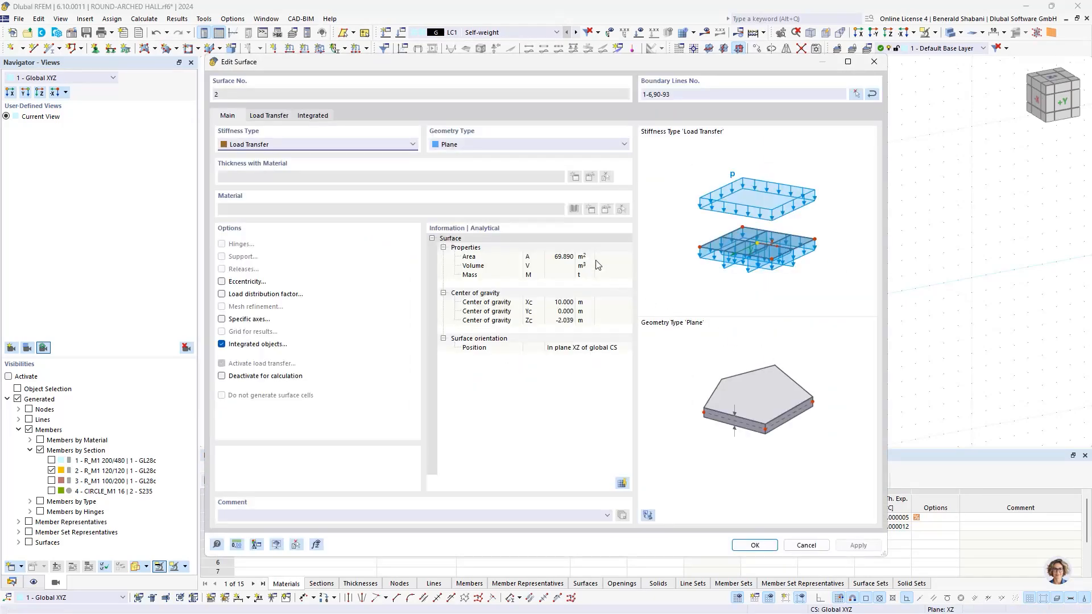
click(269, 116)
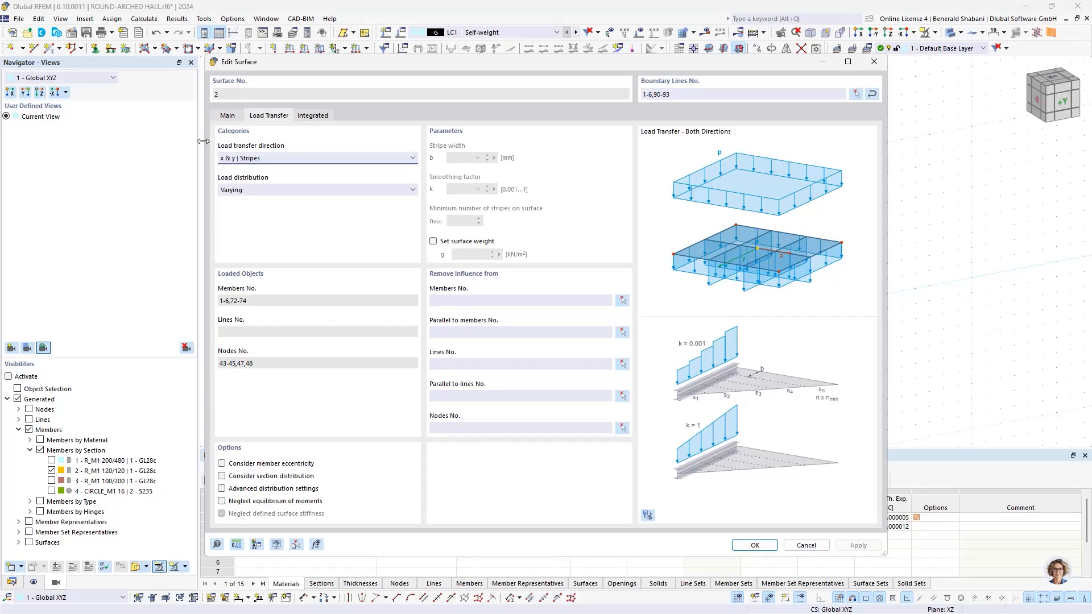
click(284, 159)
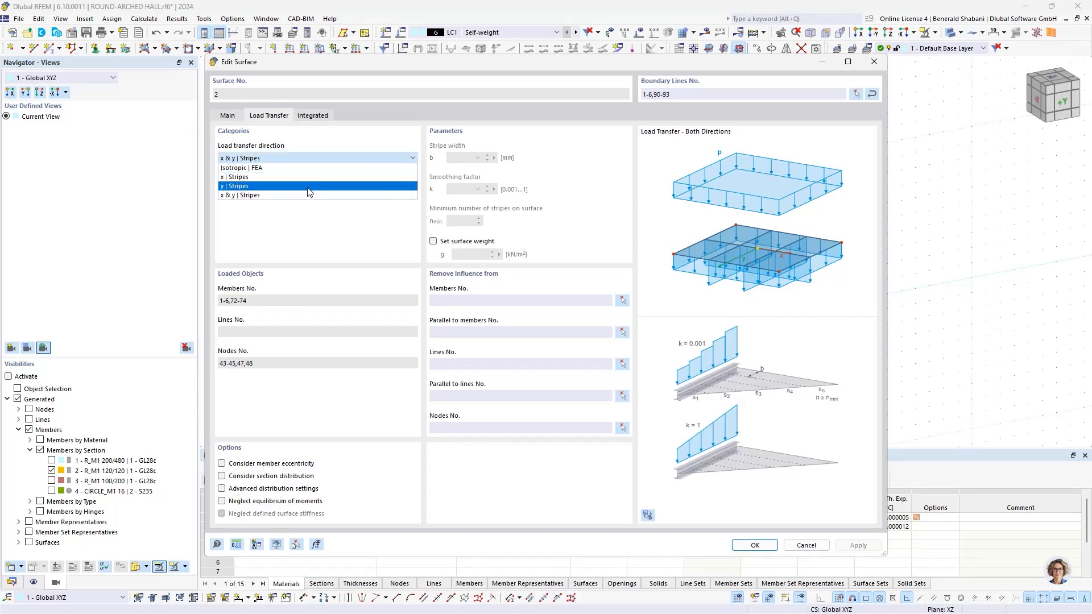
click(254, 177)
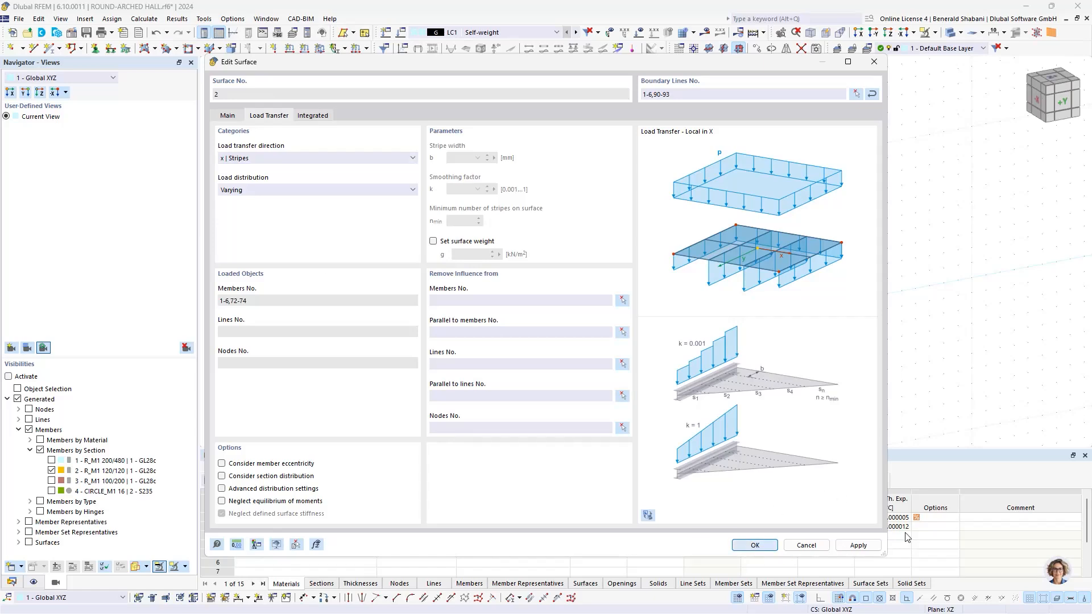
key(Return)
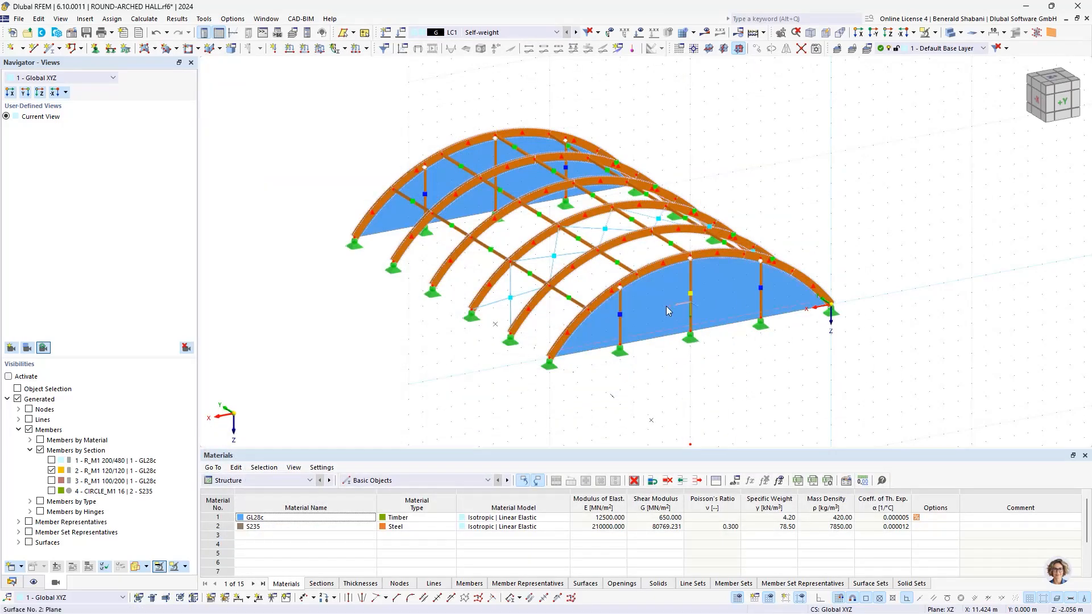
Step: Set the load transfer direction of the gable surface at Y 25 m to x | Stripes
scroll(664, 309, up, 3)
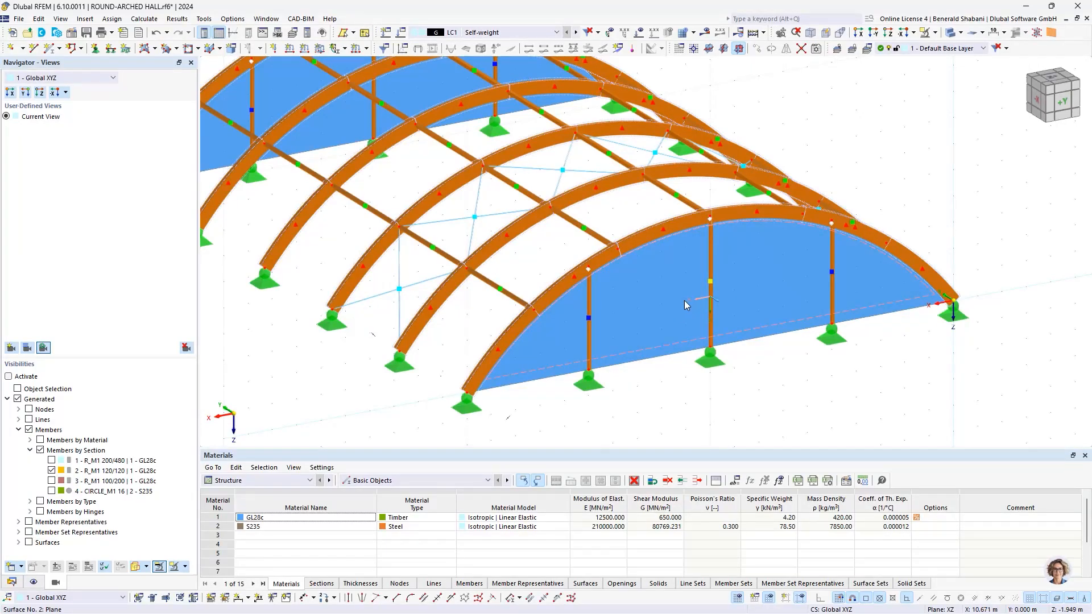
scroll(676, 275, down, 3)
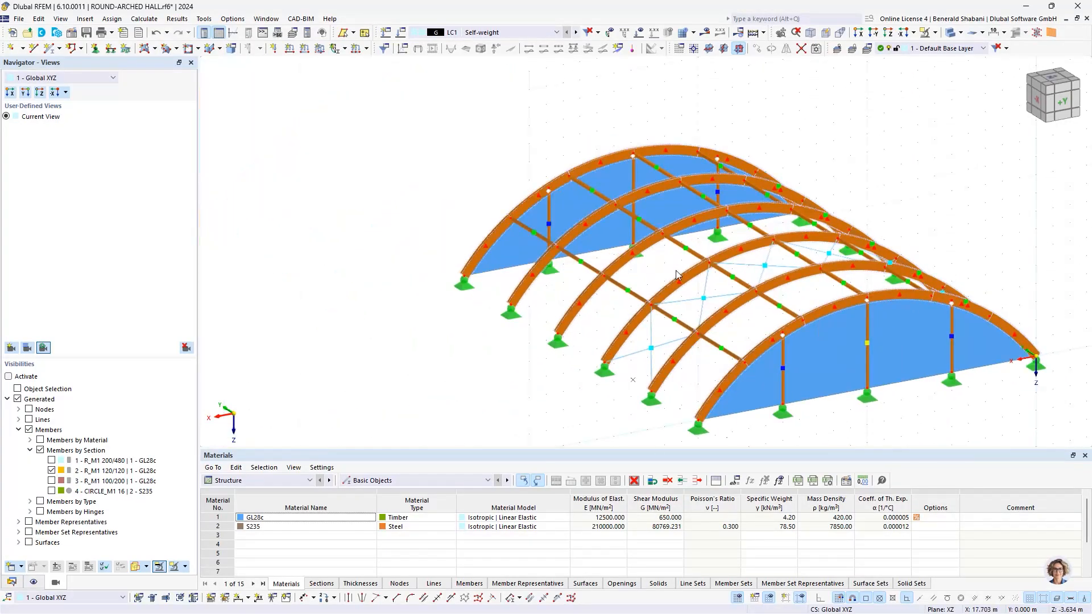
double_click(568, 206)
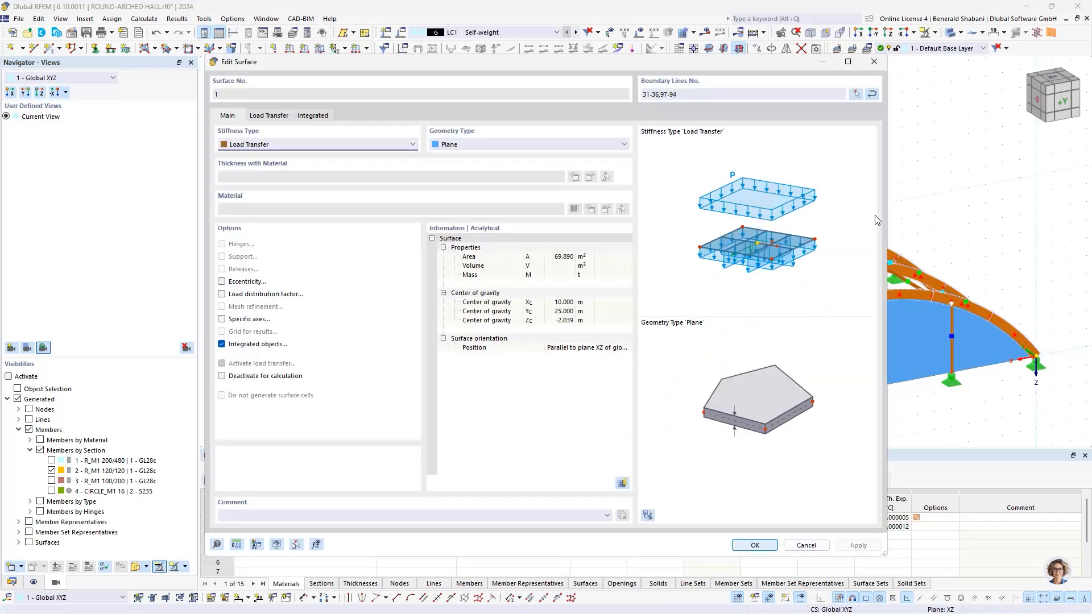
click(269, 116)
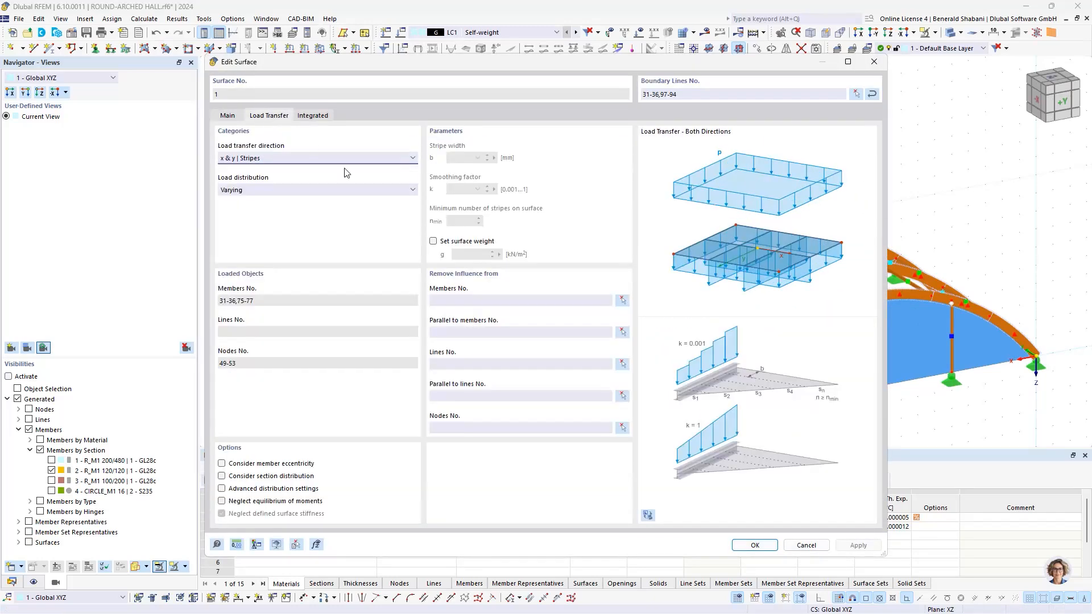
click(271, 158)
click(265, 182)
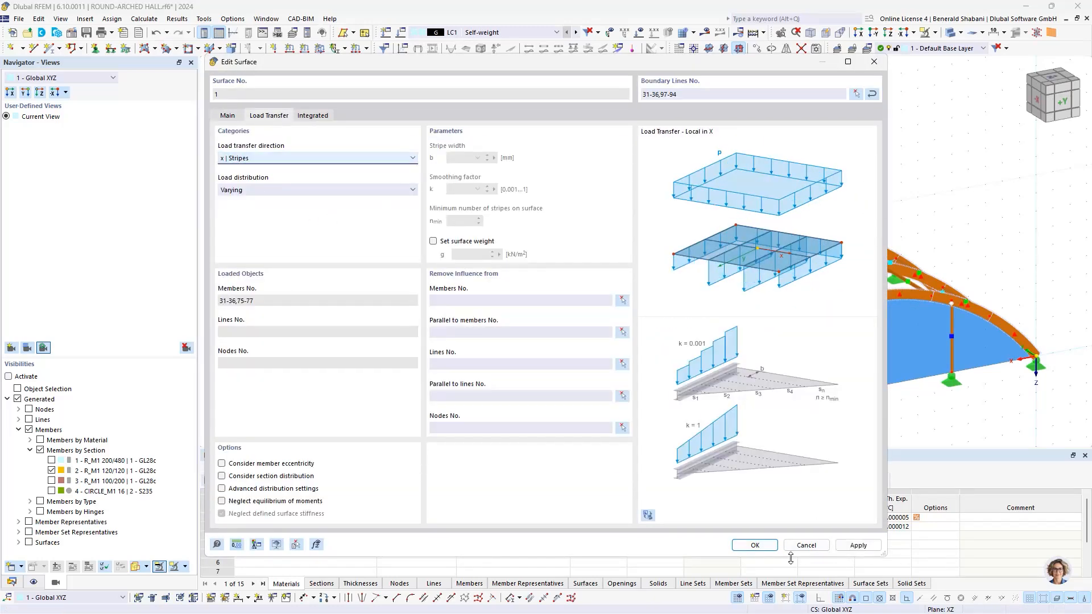
click(747, 548)
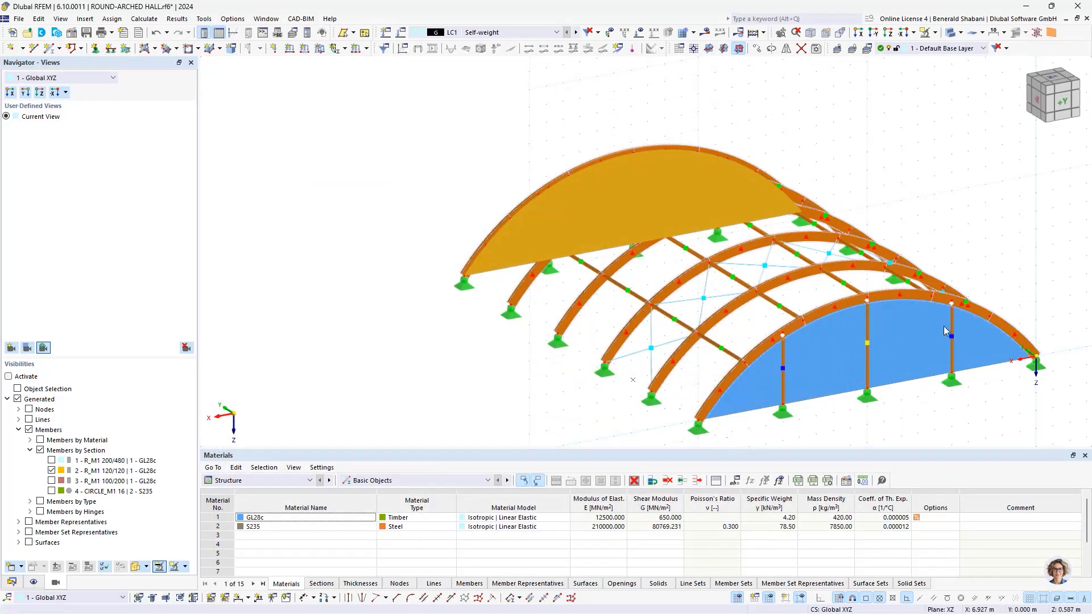
Step: Rename load case LC1 to Dead Load + Roof Structure
ctrl+middle_drag(879, 221, 599, 173)
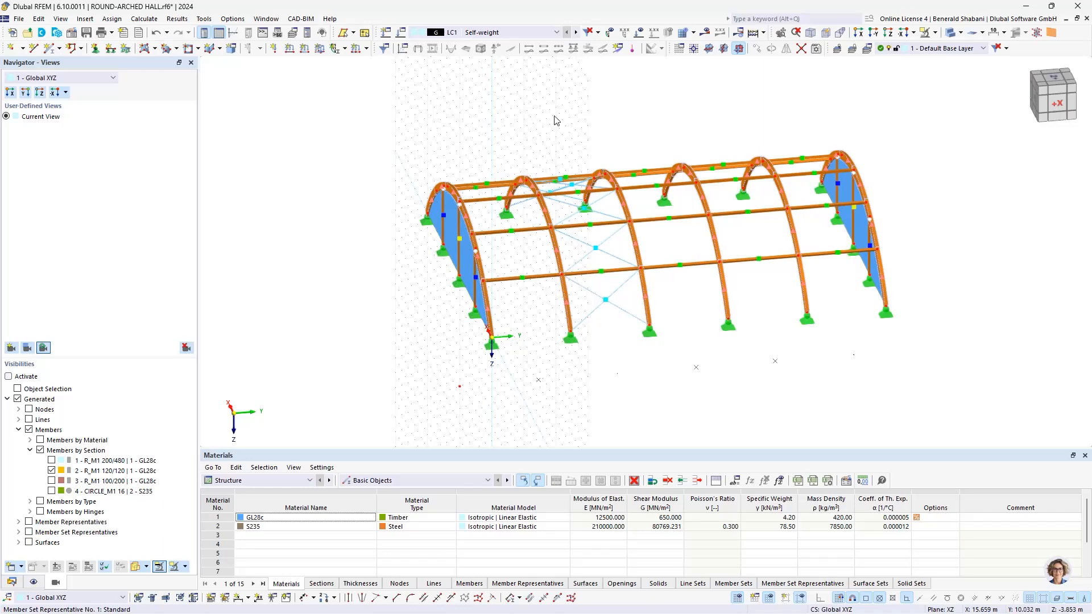
click(400, 33)
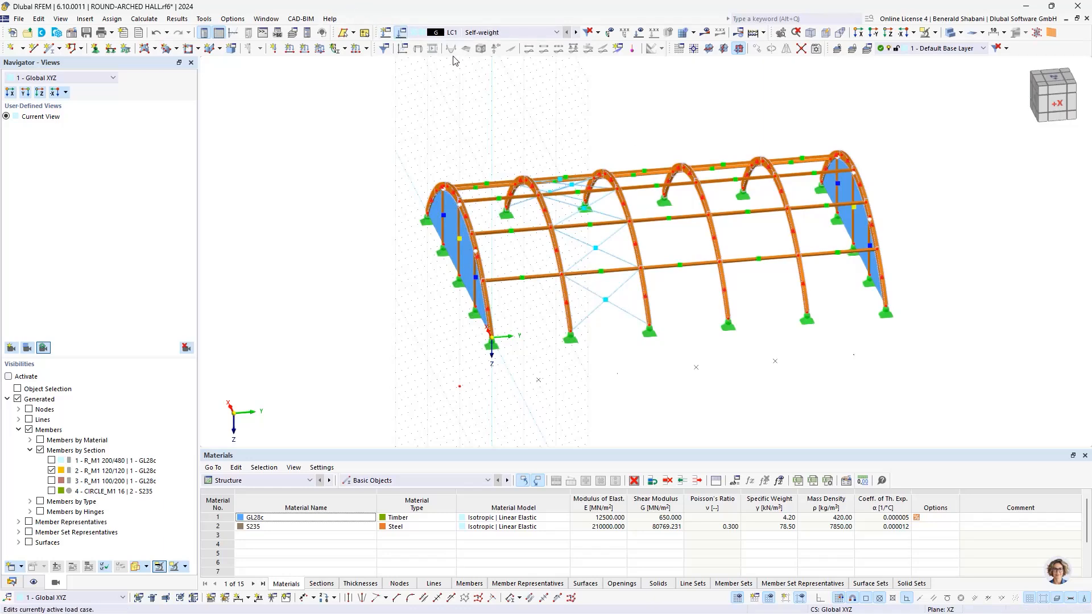
triple_click(492, 101)
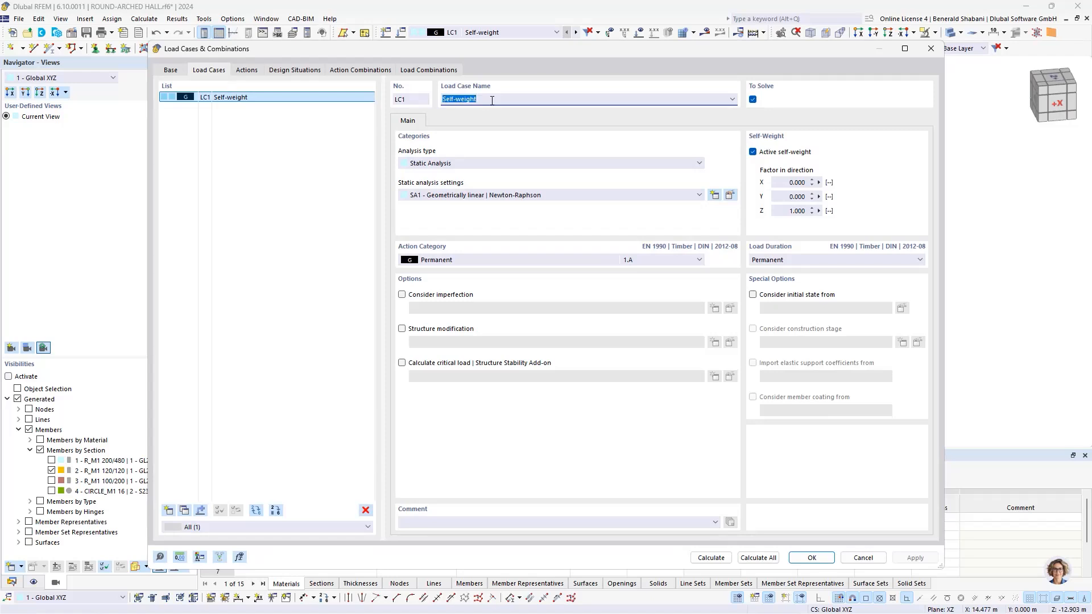
key(BackSpace)
click(808, 558)
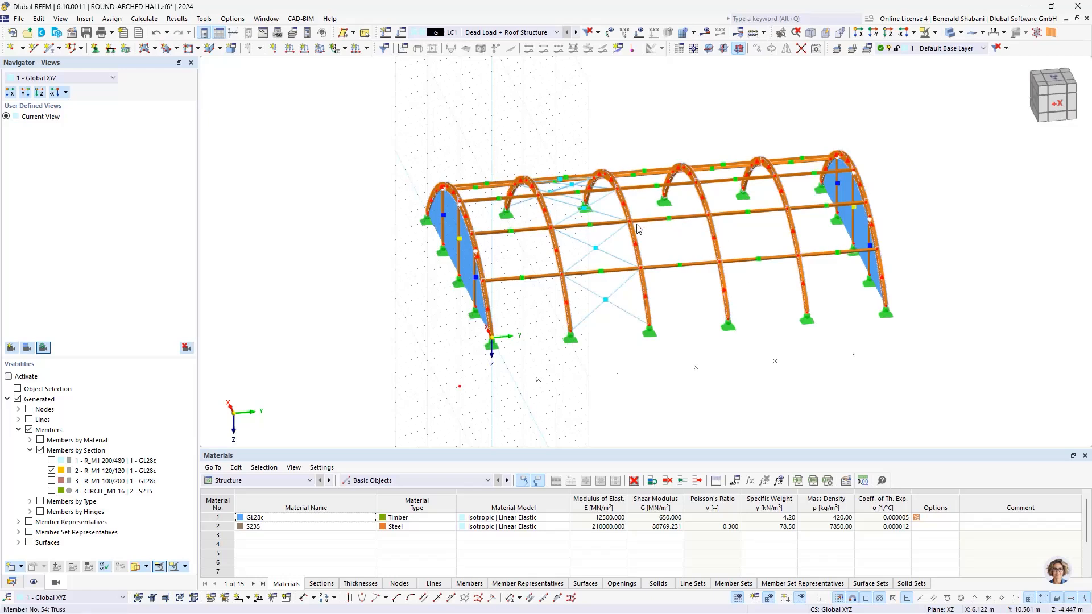
Step: Start a new member set load as a uniform force of 1.5 kN/m acting globally in Z on true length
middle_drag(668, 145, 639, 149)
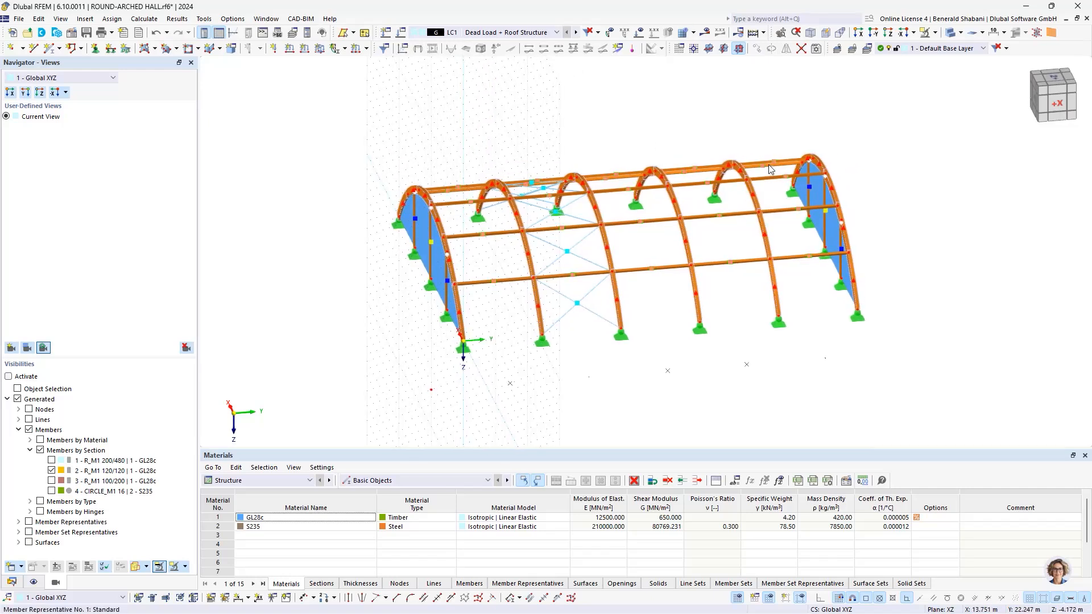
middle_drag(617, 129, 545, 138)
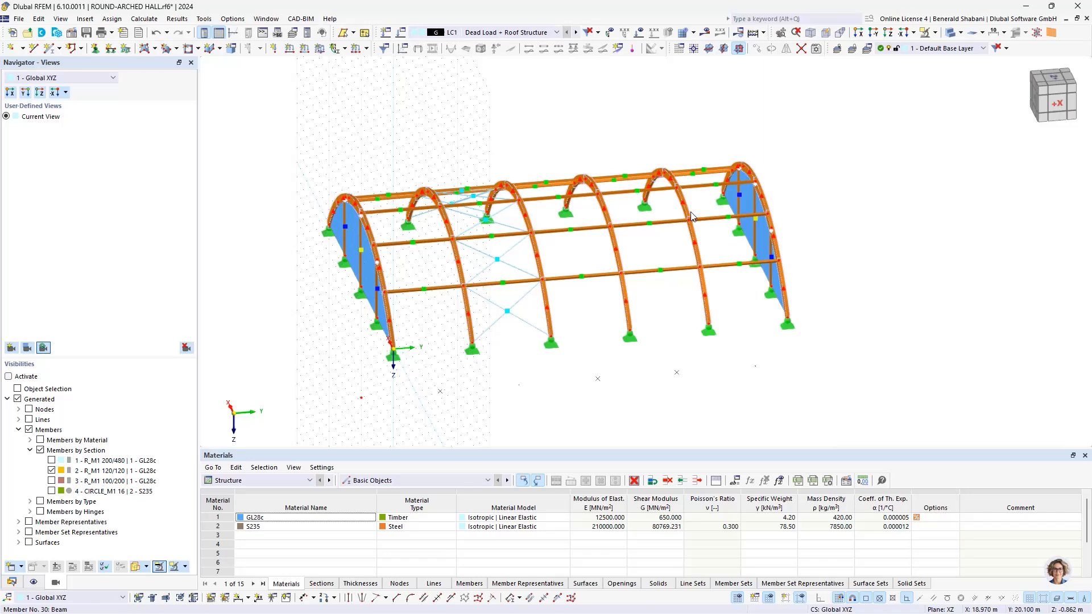
click(367, 48)
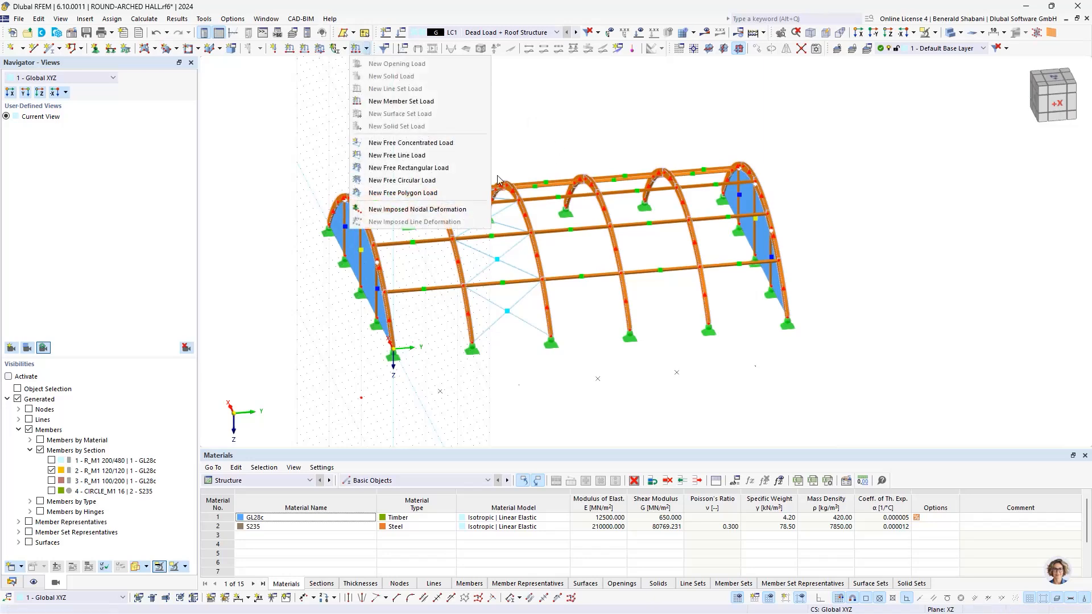
click(424, 102)
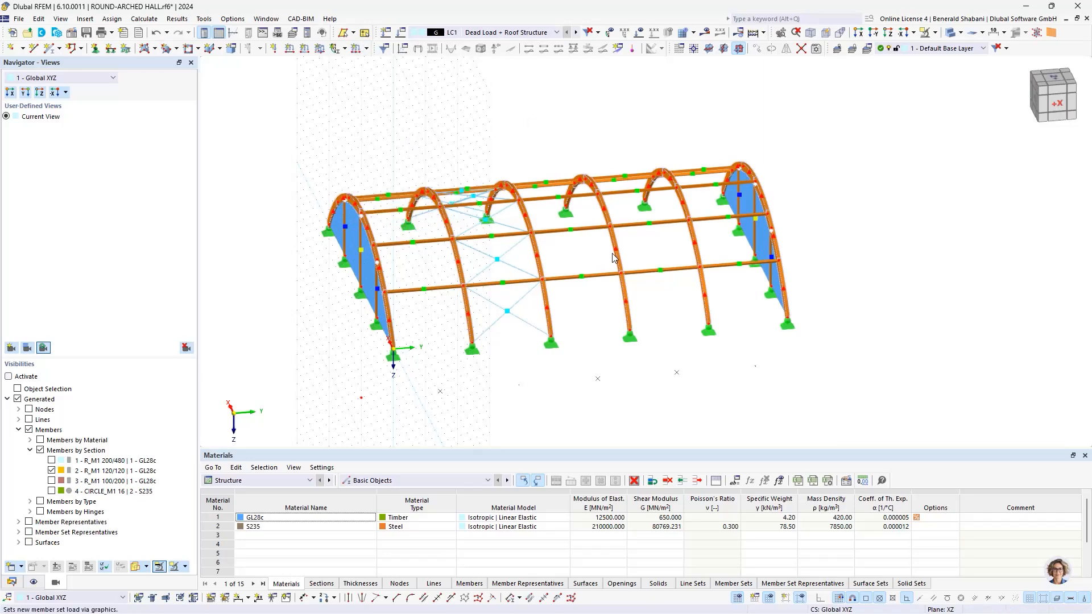
click(433, 182)
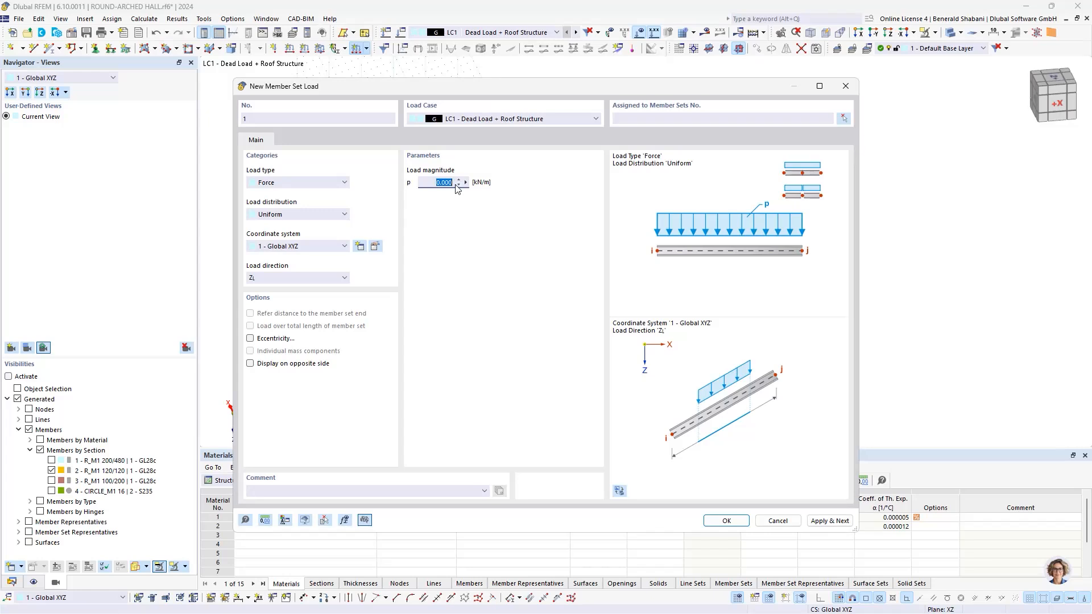
text(1)
click(327, 280)
click(337, 280)
click(318, 280)
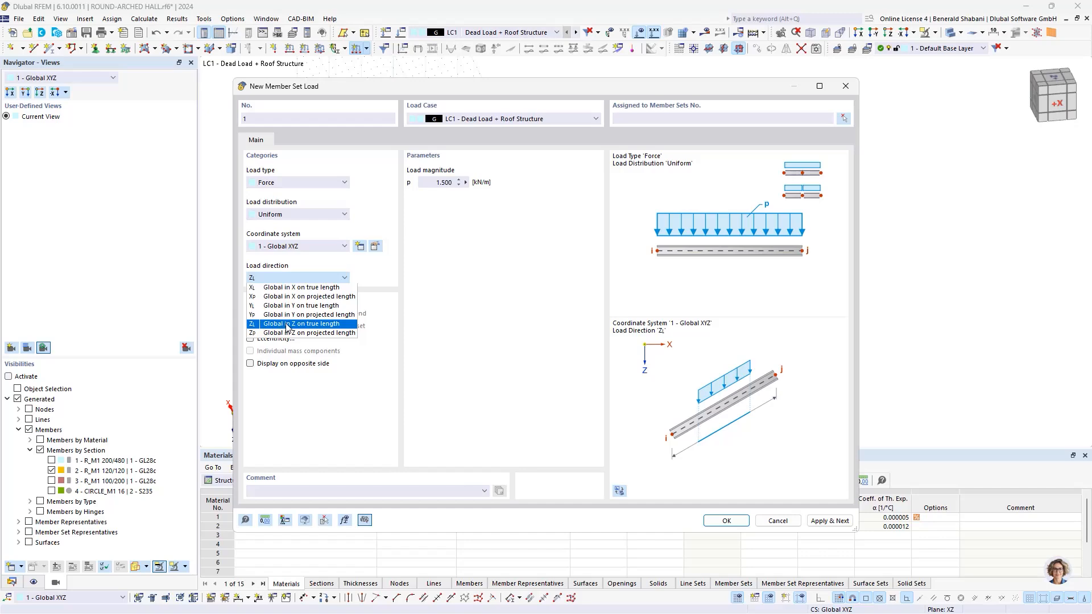
click(334, 324)
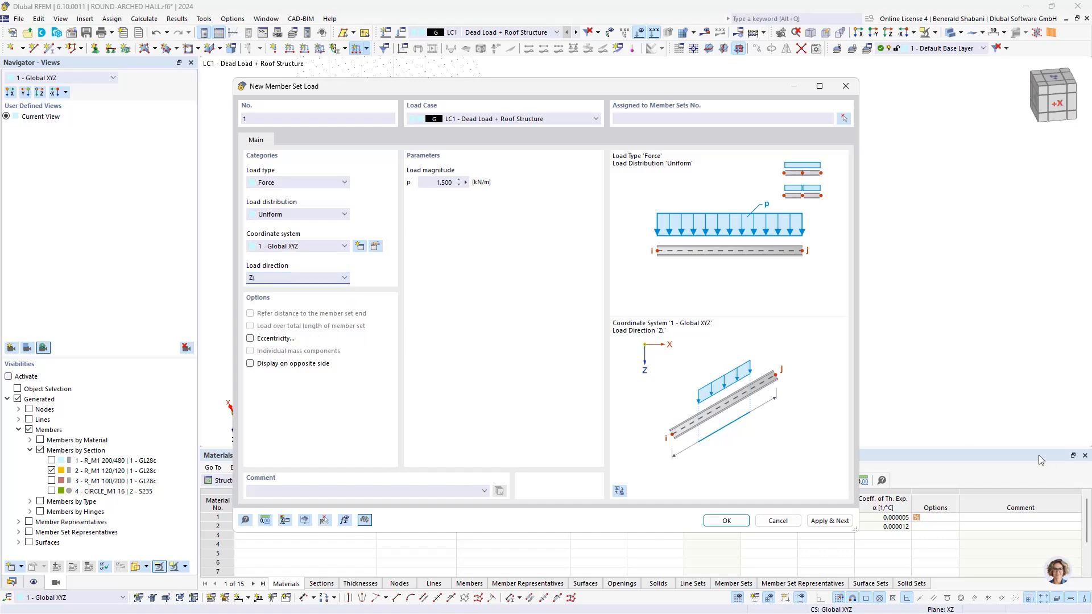
Step: Assign the 1.5 kN/m load to the four inner arch member sets 2-5 and create it
click(843, 120)
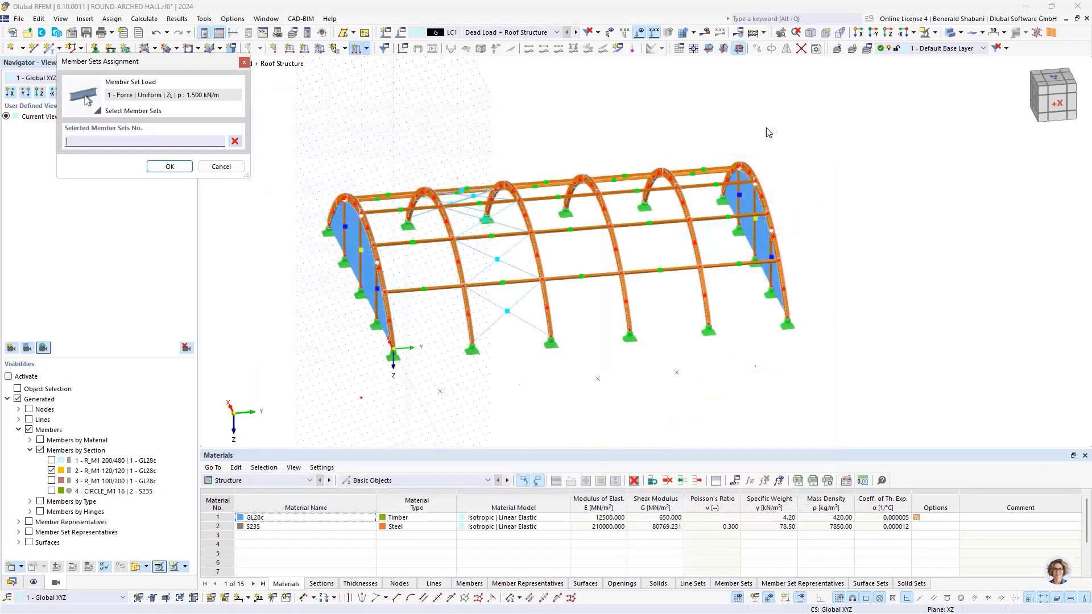
ctrl+middle_drag(571, 117, 548, 119)
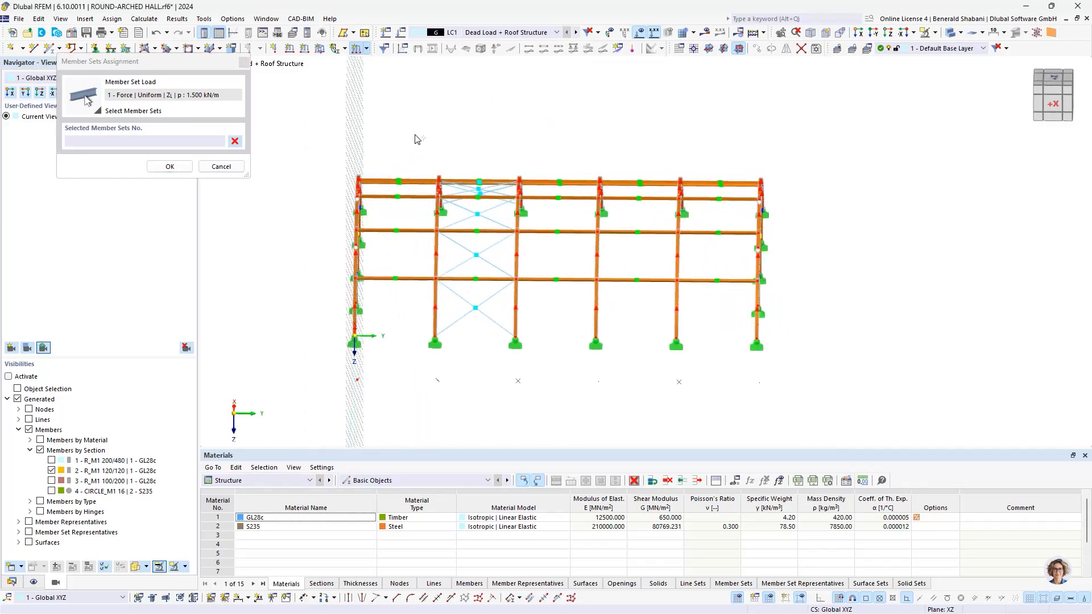
drag(415, 134, 716, 417)
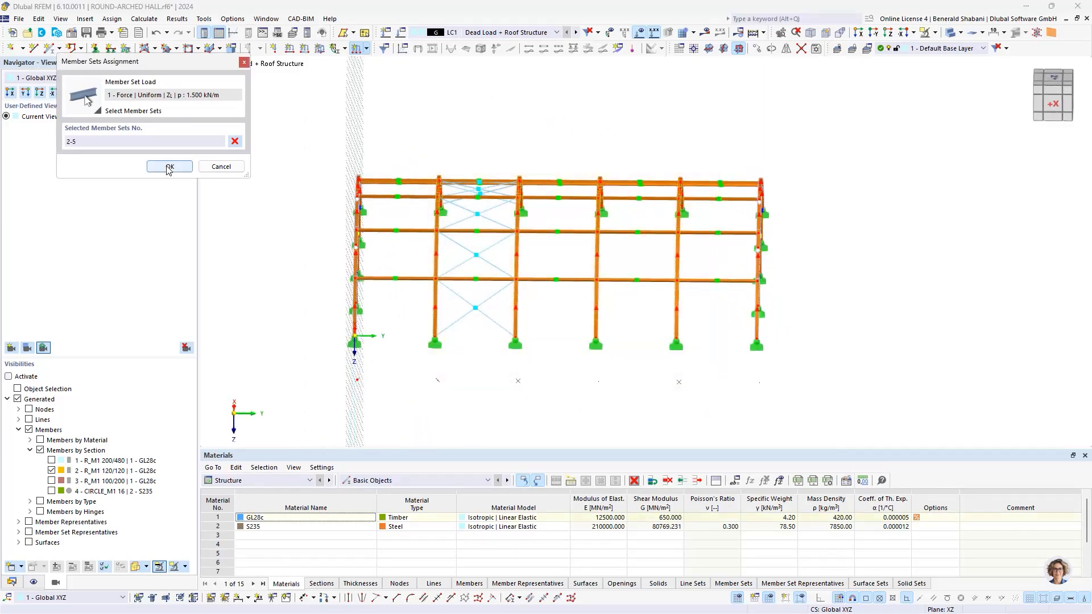
click(167, 166)
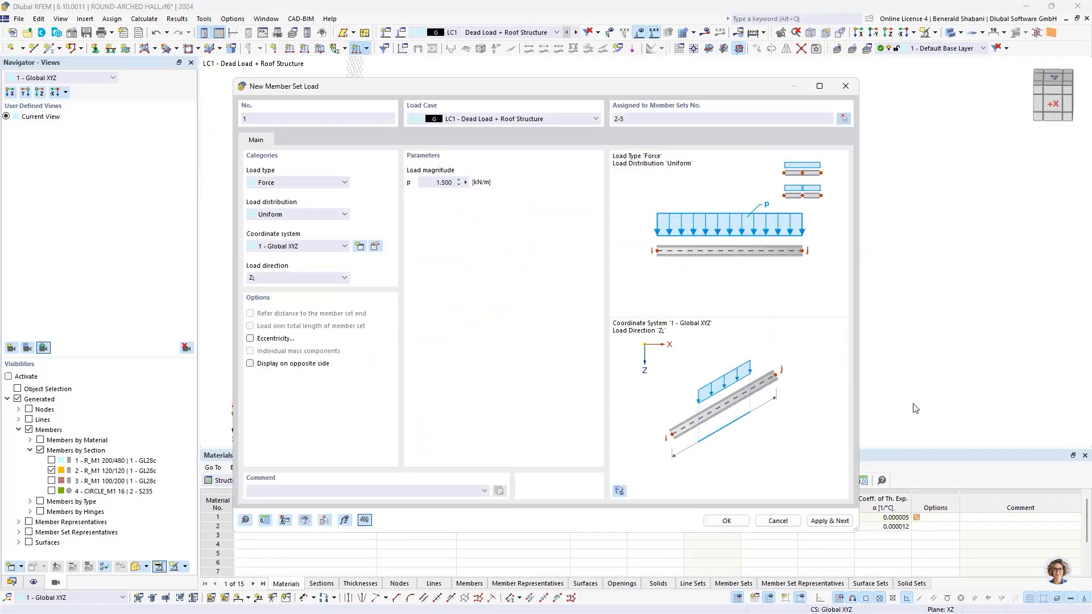
click(746, 526)
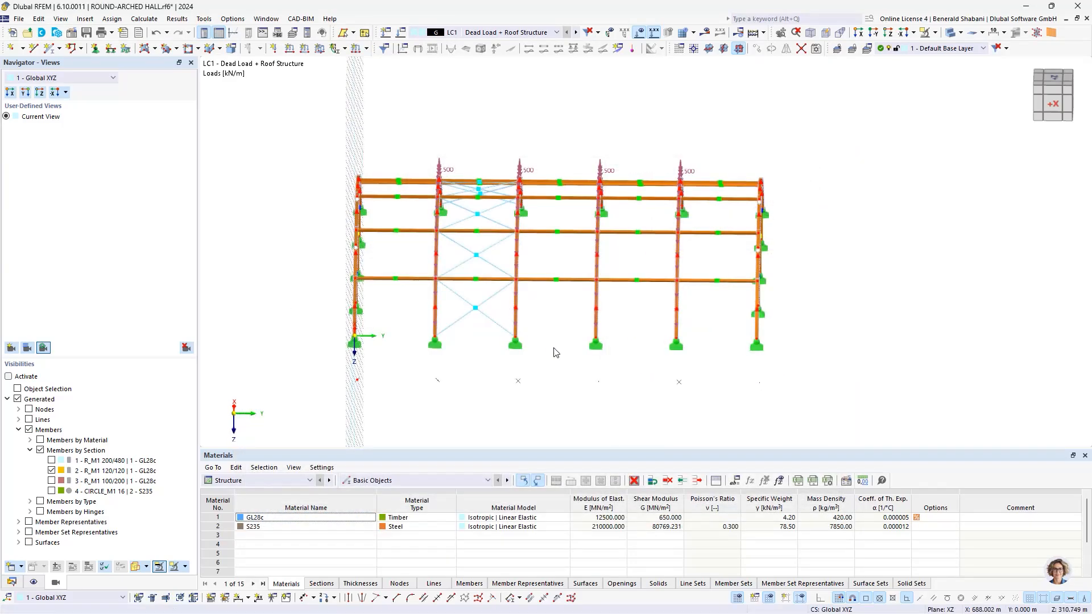
ctrl+middle_drag(554, 348, 603, 329)
scroll(436, 150, up, 1)
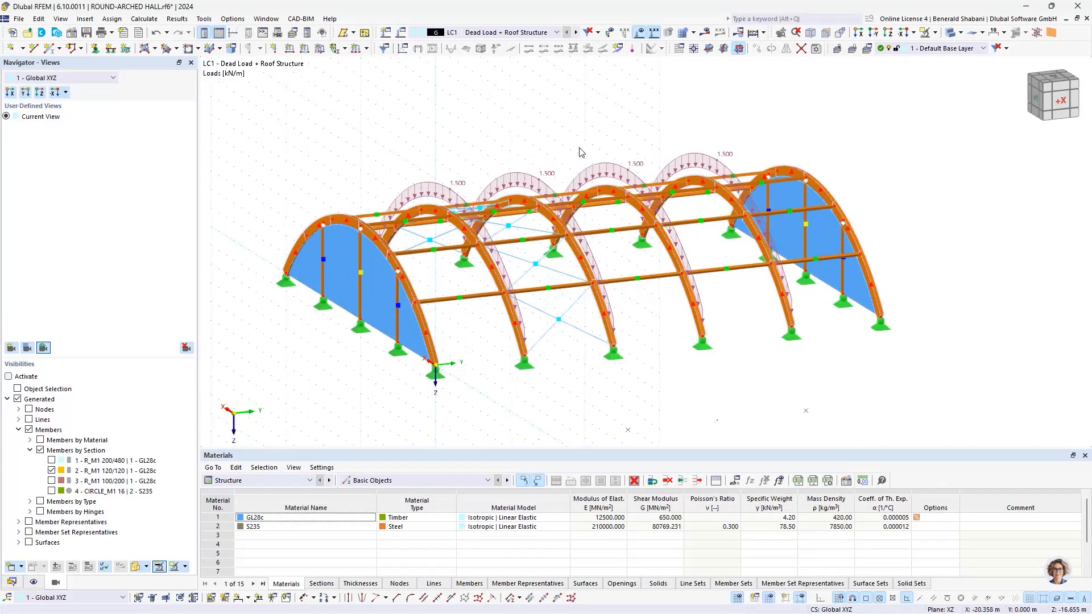
Step: Start a second member set load in LC1 with a uniform magnitude of 0.75 kN/m
ctrl+middle_drag(580, 152, 546, 149)
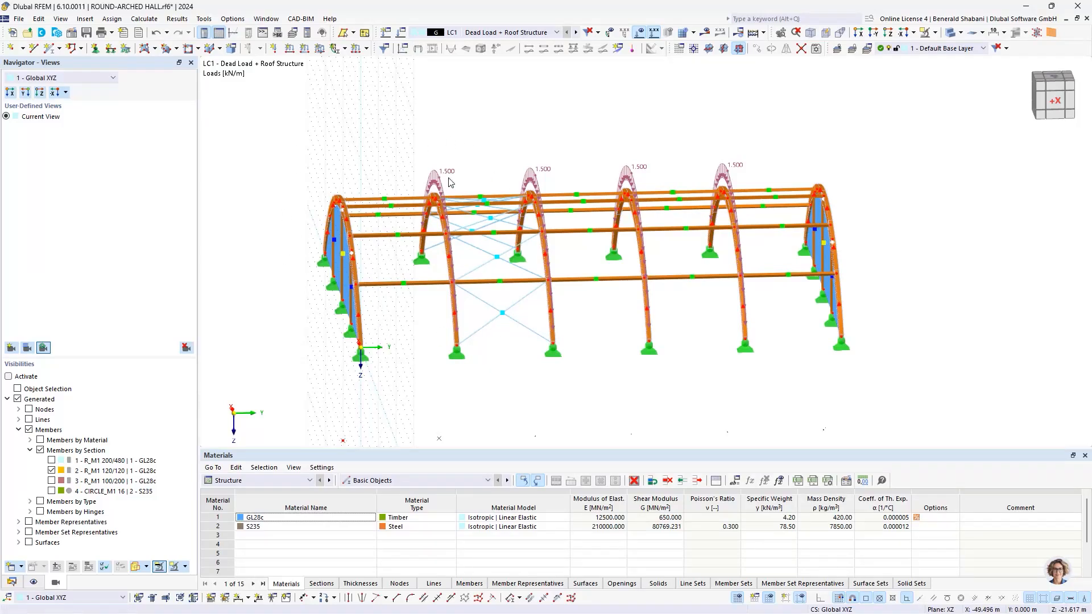
click(358, 51)
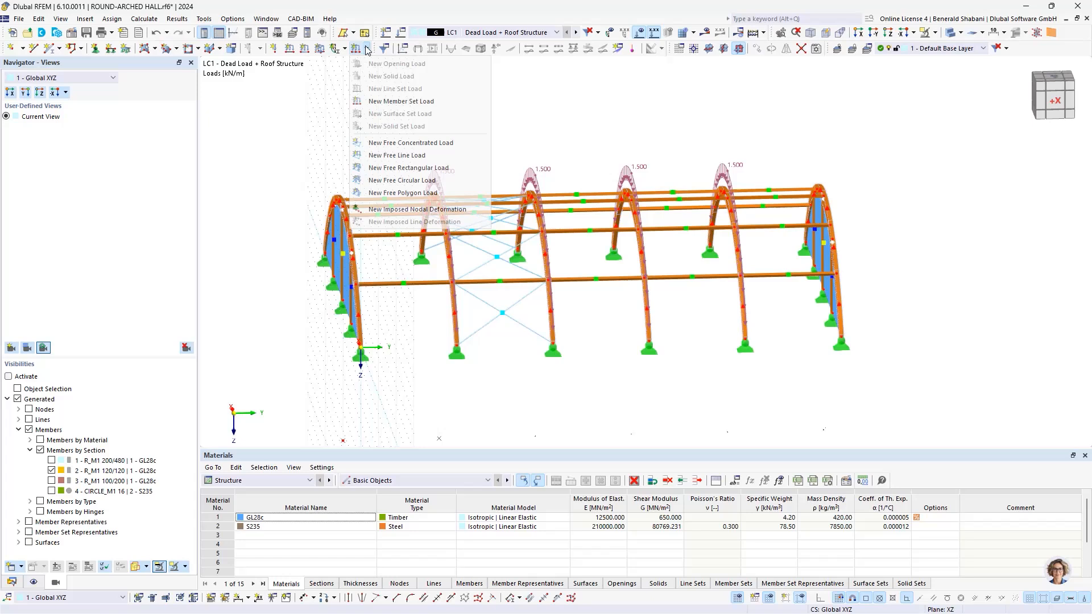
click(406, 101)
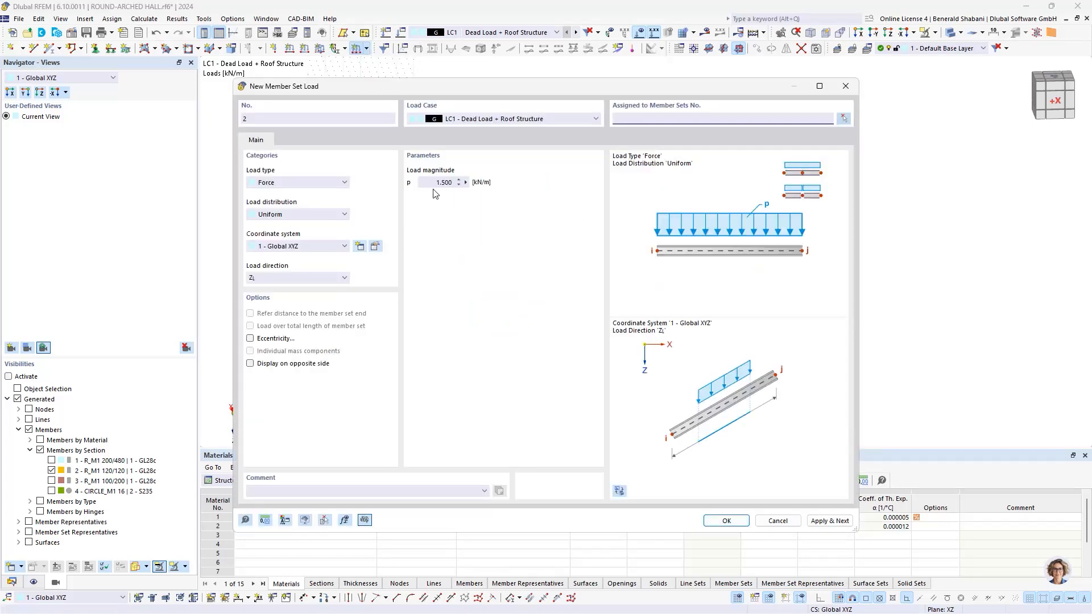
click(445, 183)
double_click(445, 183)
text(0,75)
Step: Assign the 0.75 kN/m load to the two gable arch member sets 1 and 6 and create it
click(843, 118)
click(353, 267)
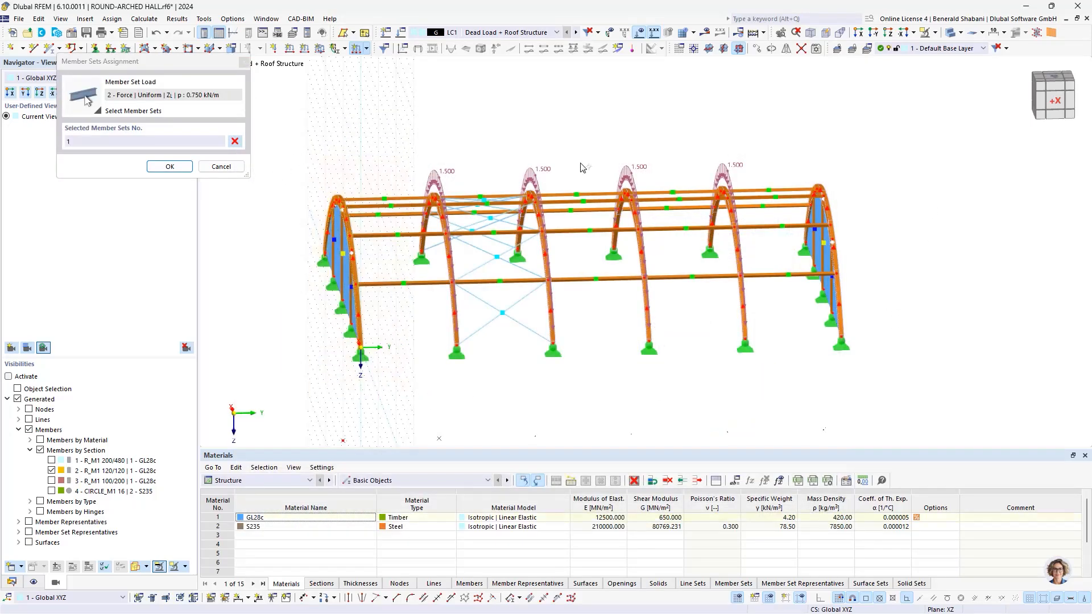
click(817, 190)
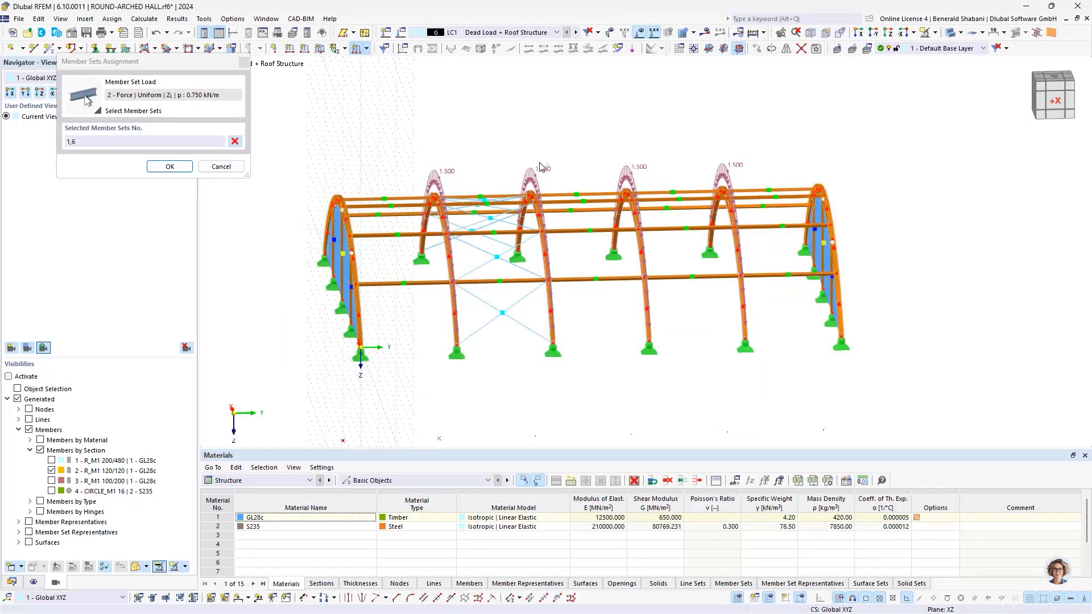
click(170, 166)
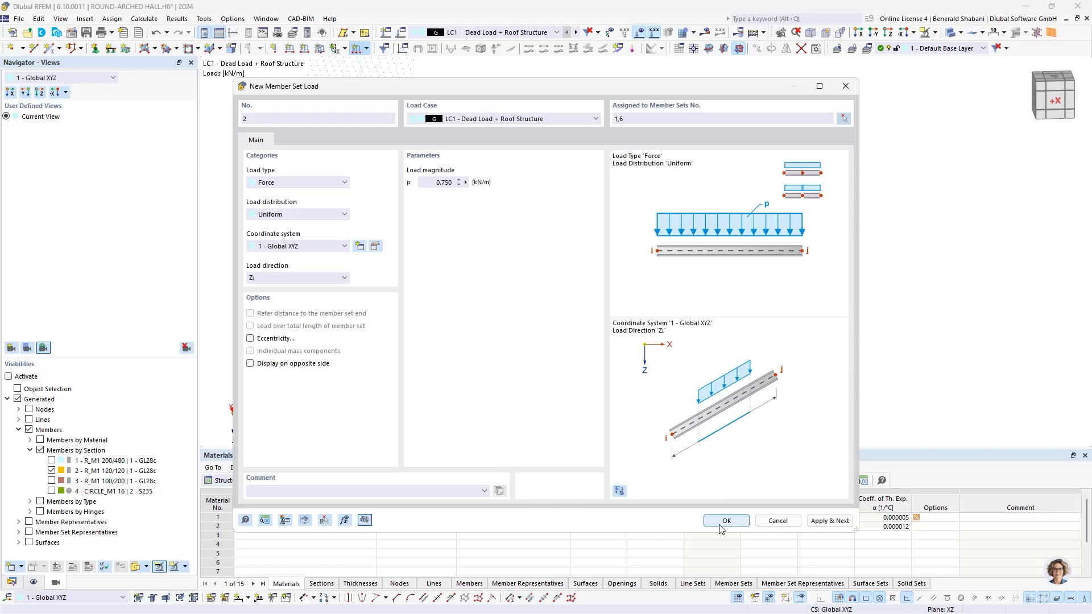
key(Return)
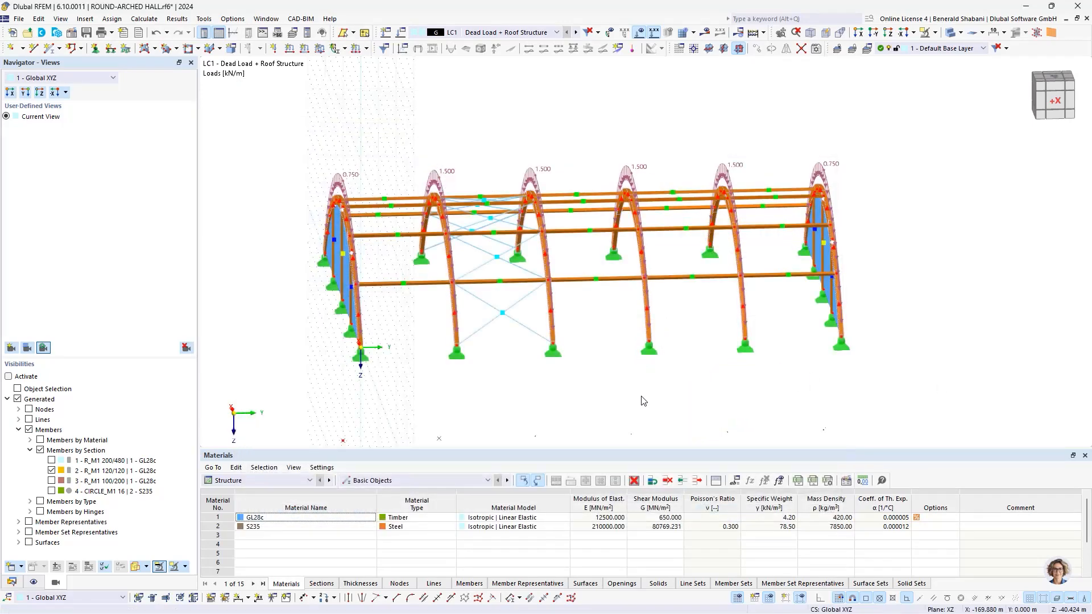
ctrl+middle_drag(690, 398, 792, 391)
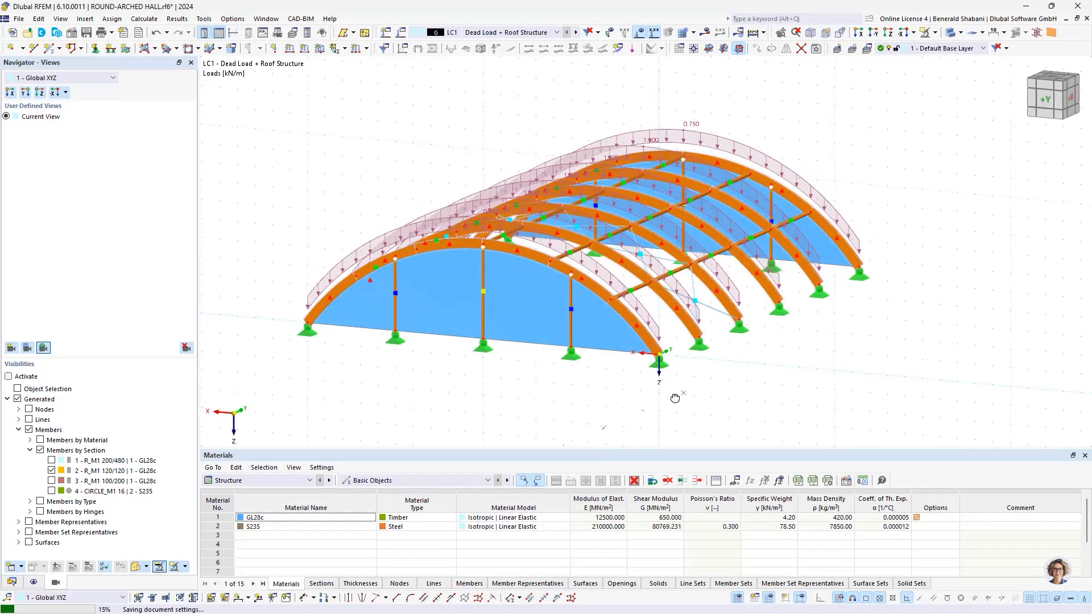
ctrl+middle_drag(685, 397, 894, 392)
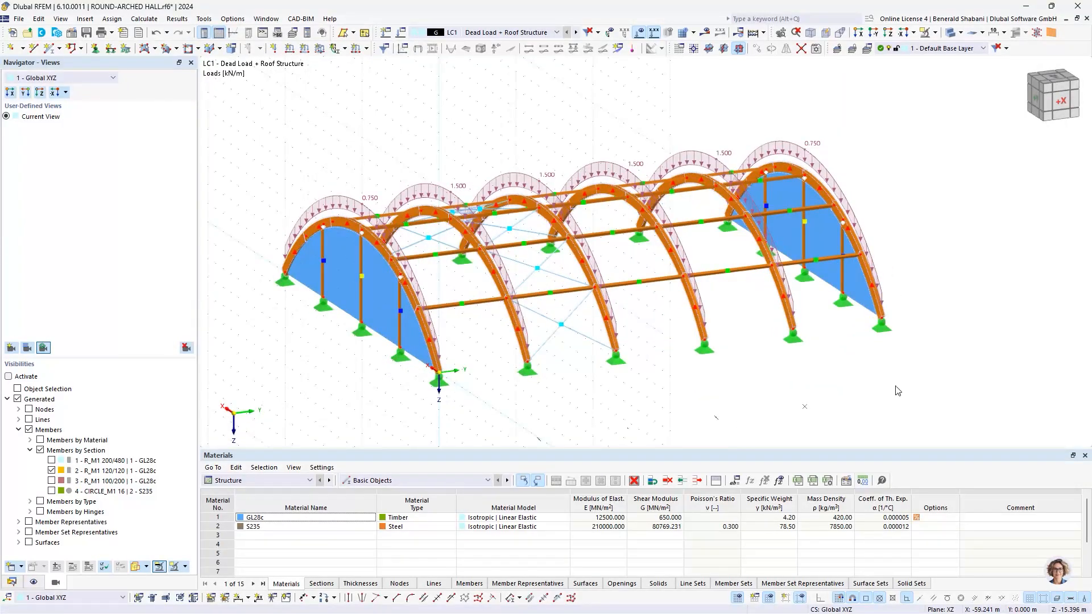
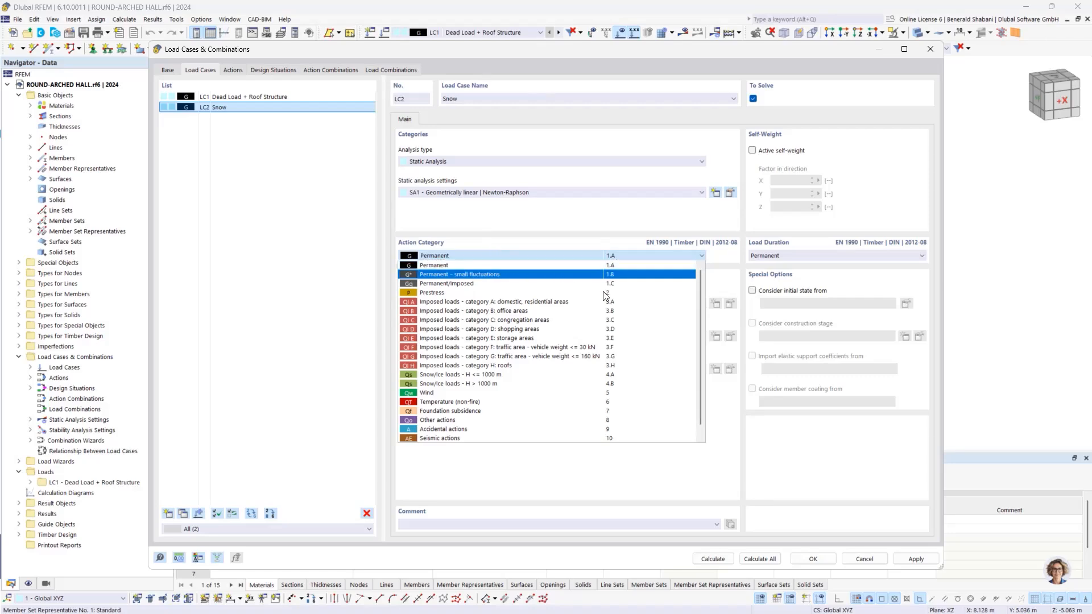
Step: Set the Snow load case's action category to Snow/ice loads - H <= 1000 m and save the load case definition
click(456, 376)
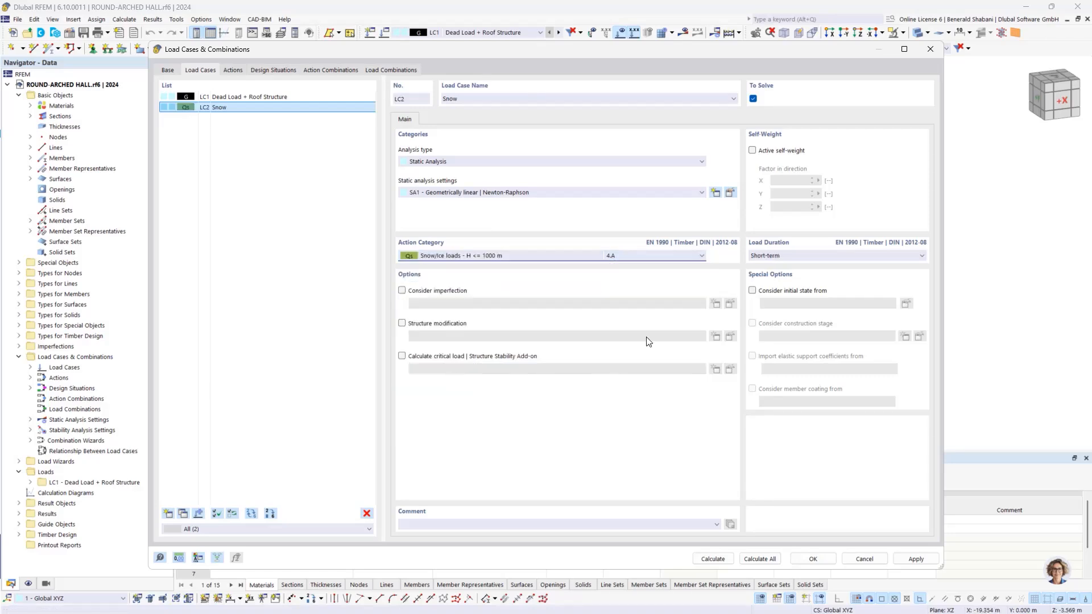
click(813, 559)
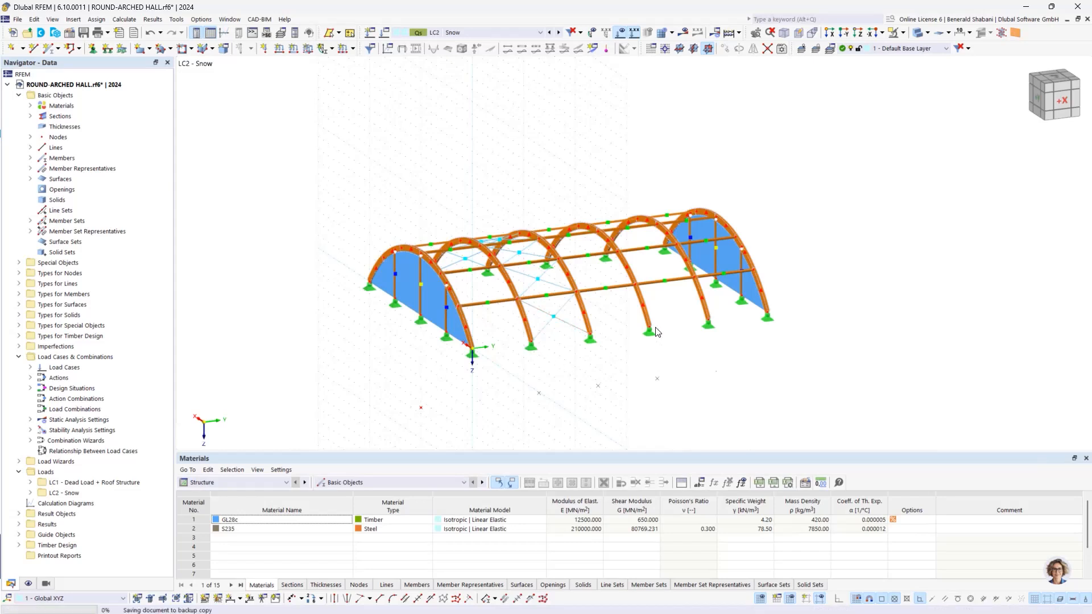
Step: Start a new member set load in LC2 as a uniform force of 3.4 kN/m acting globally in Z on projected length
click(353, 50)
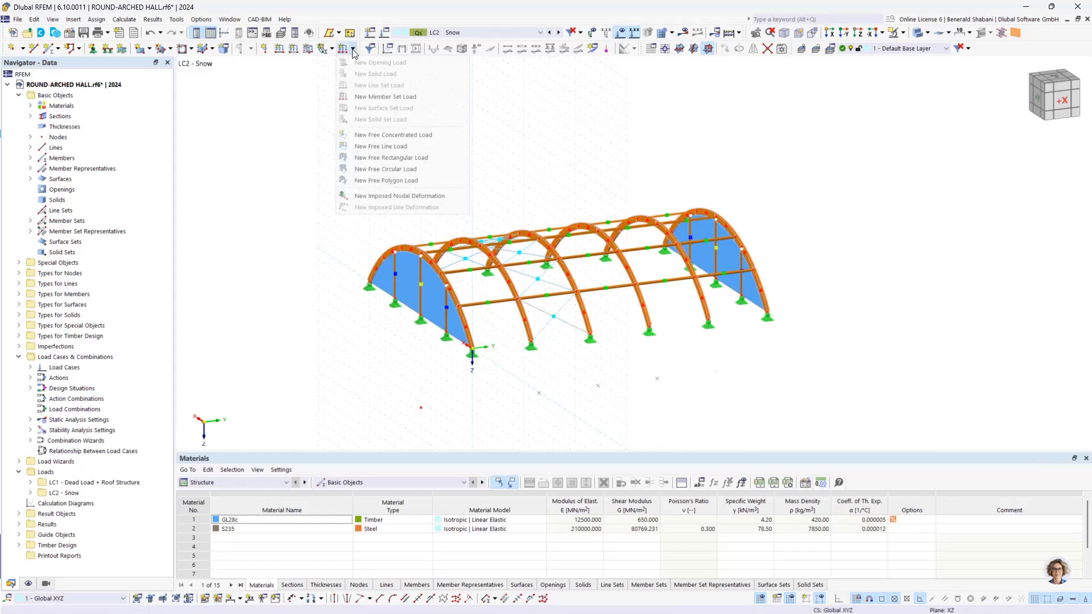
click(397, 98)
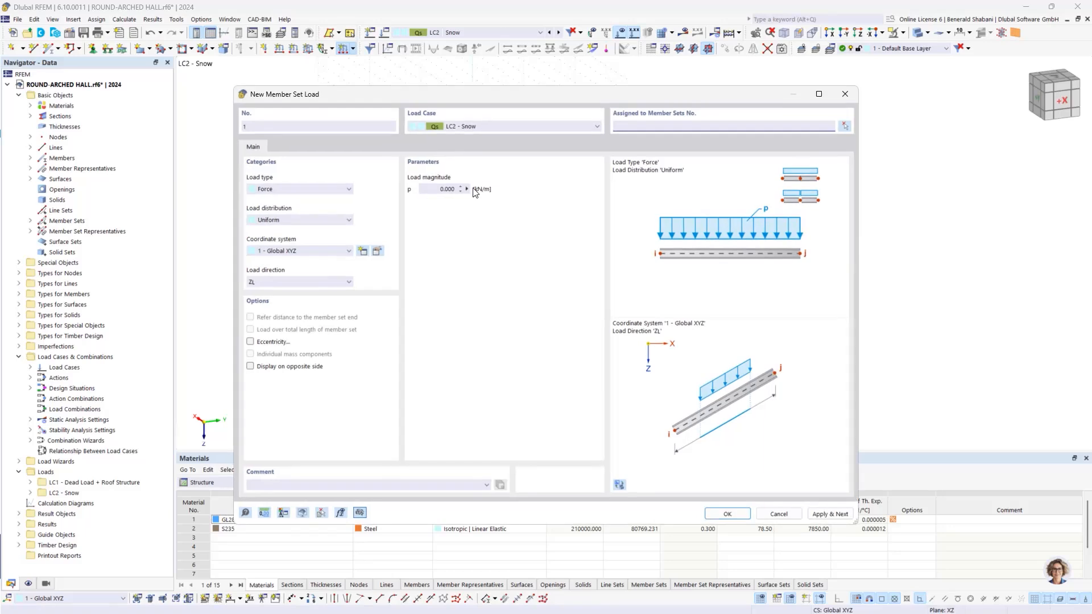
text(3,4)
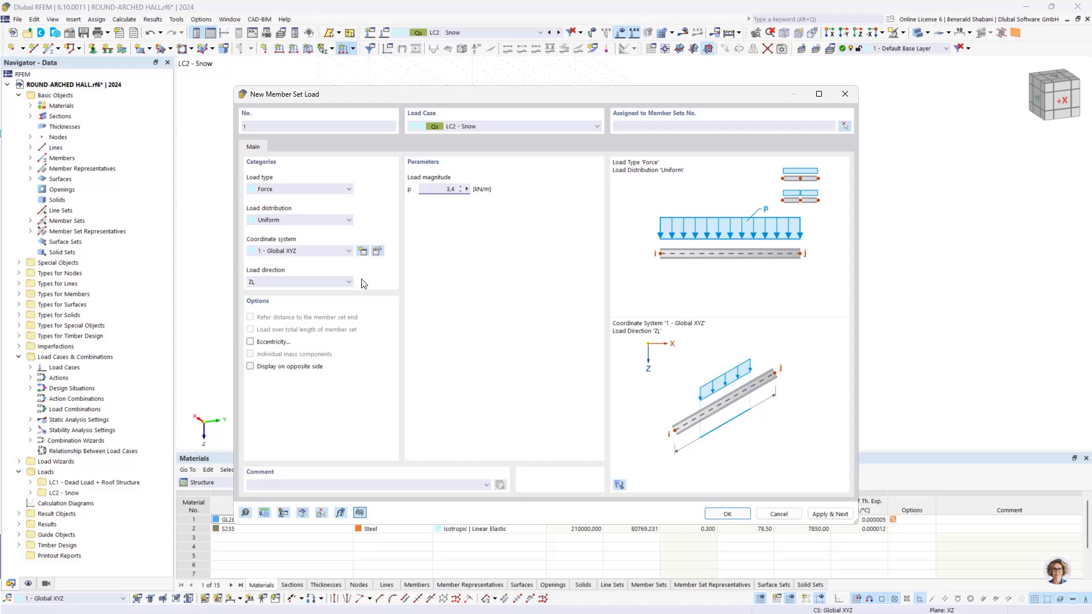
click(307, 282)
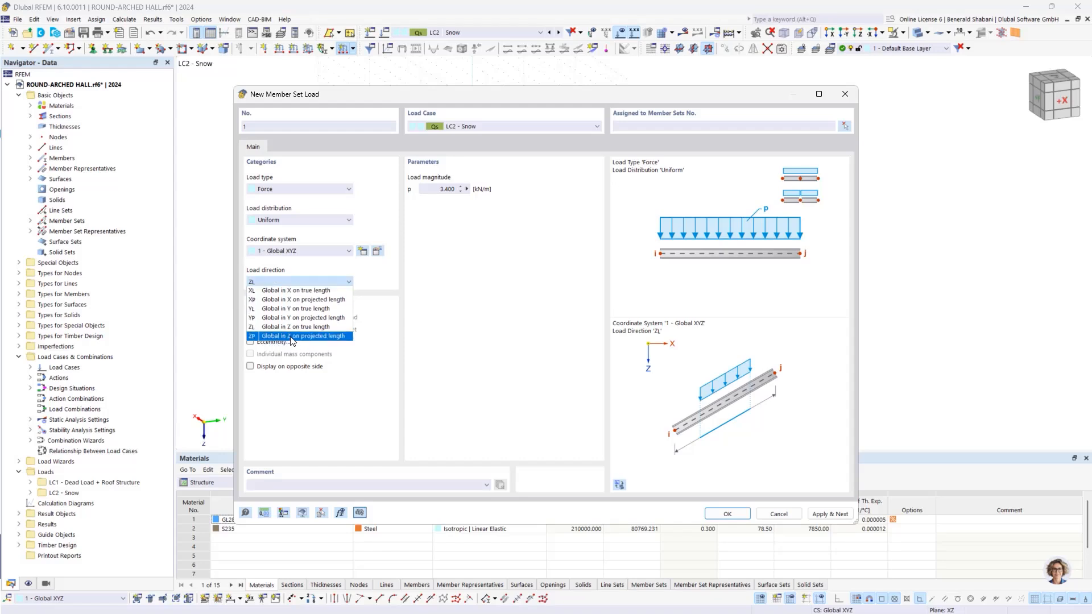
click(334, 337)
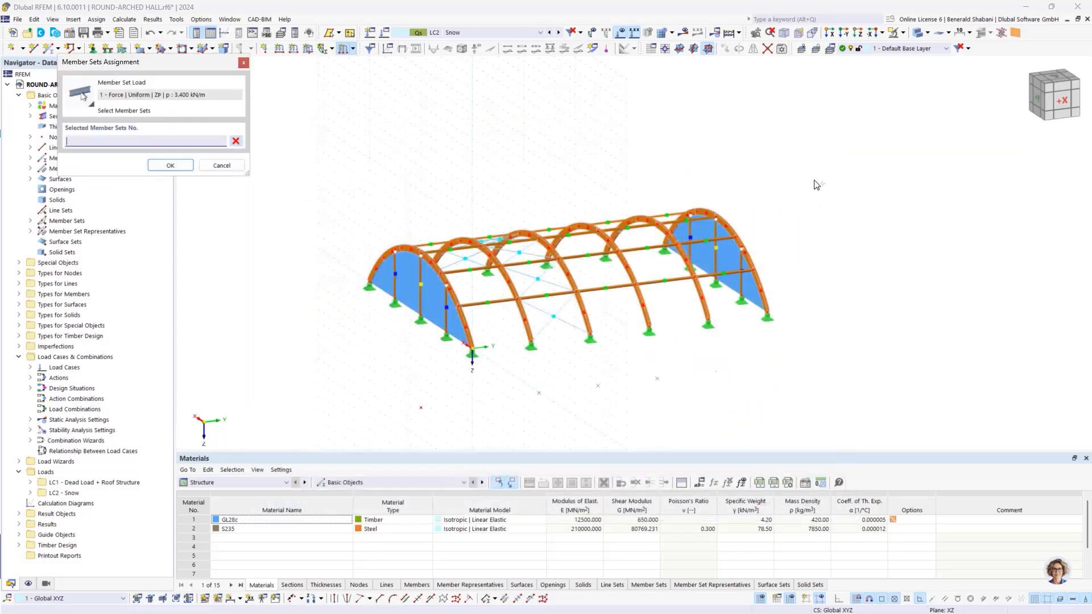
Step: Assign the 3.4 kN/m snow load to the four inner arch member sets 2-5 and create it
click(845, 126)
ctrl+middle_drag(726, 201, 671, 200)
drag(408, 166, 707, 435)
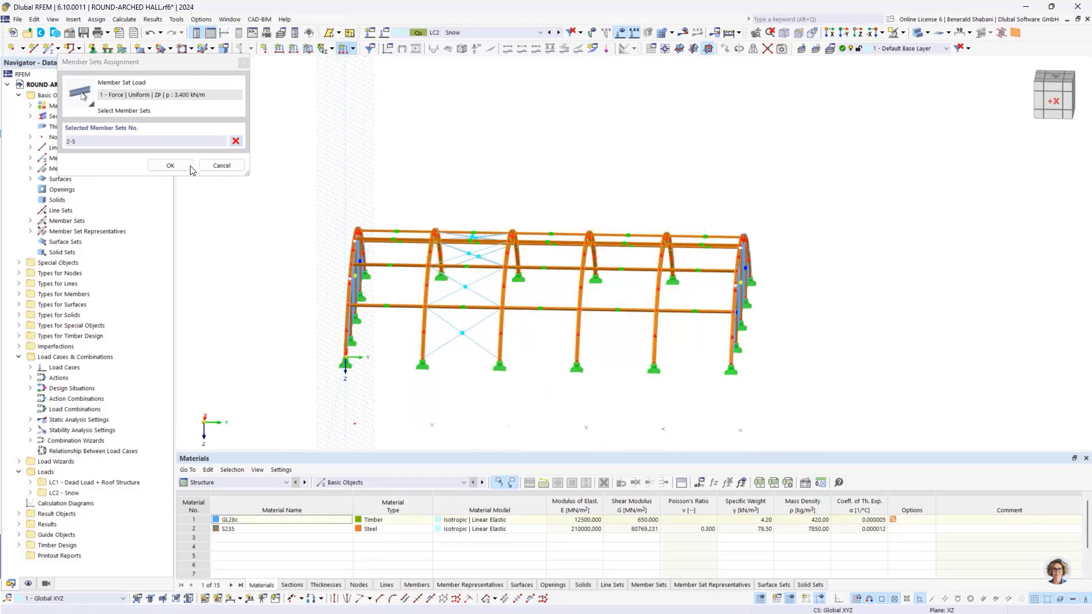
click(170, 165)
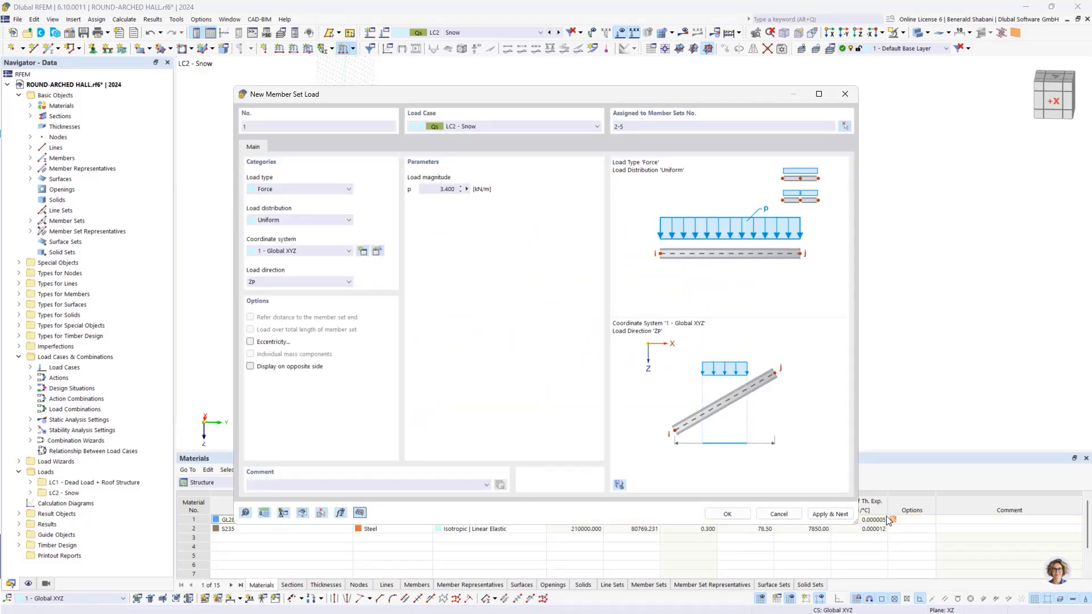
click(828, 513)
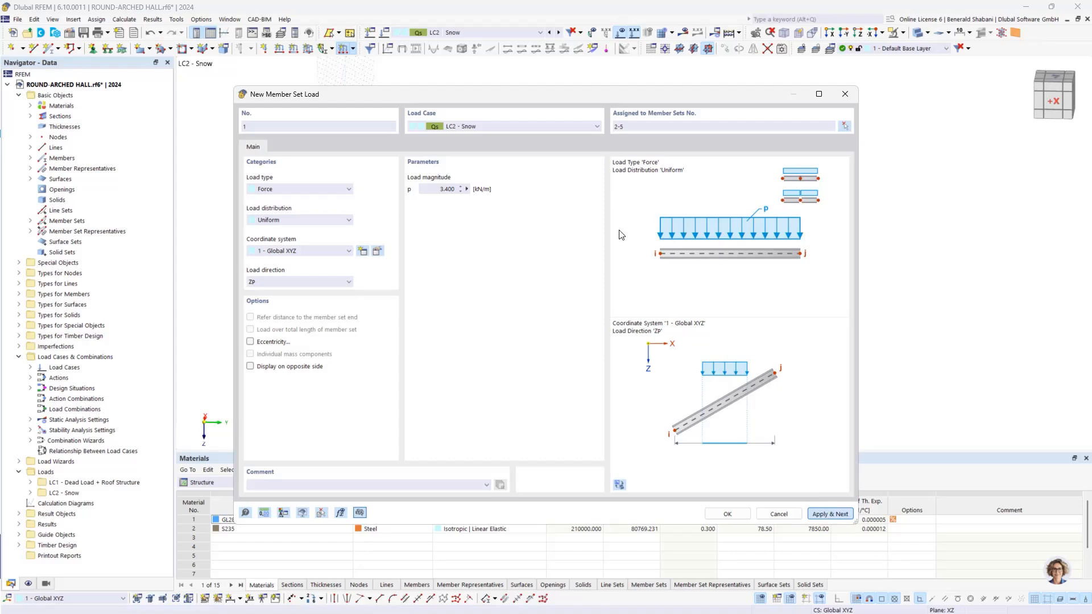
Step: Set the magnitude of the second snow member set load in LC2 to 1.7 kN/m
drag(586, 86, 674, 335)
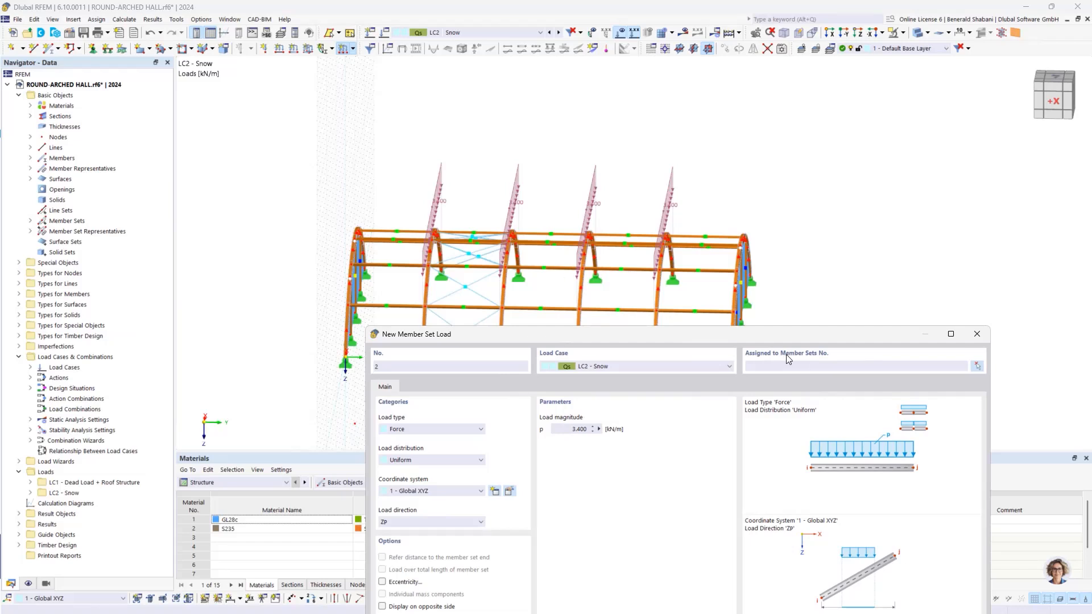
drag(754, 335, 757, 174)
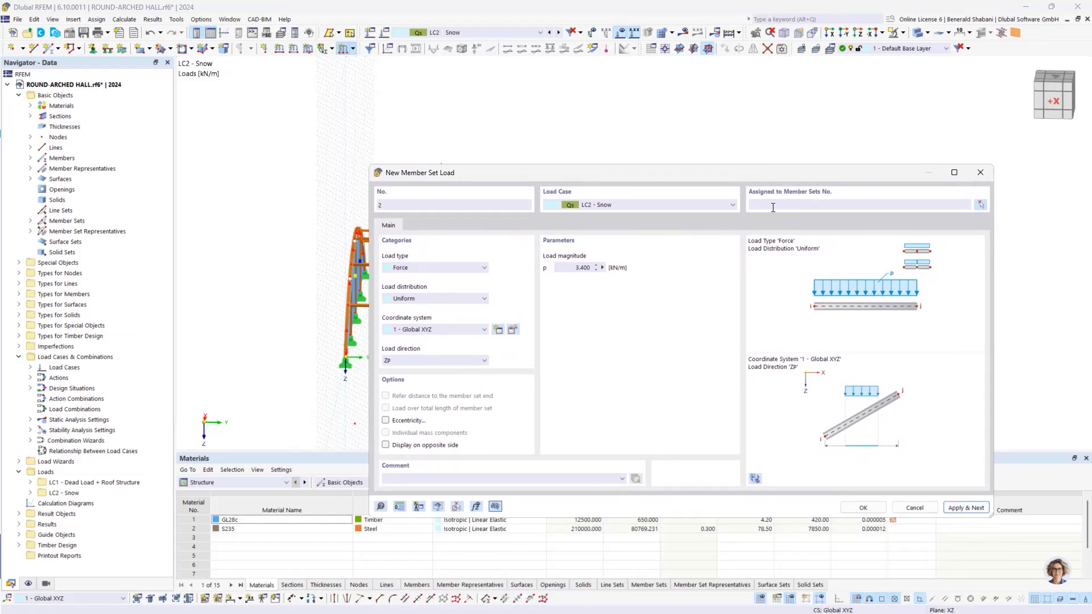
drag(571, 265, 595, 267)
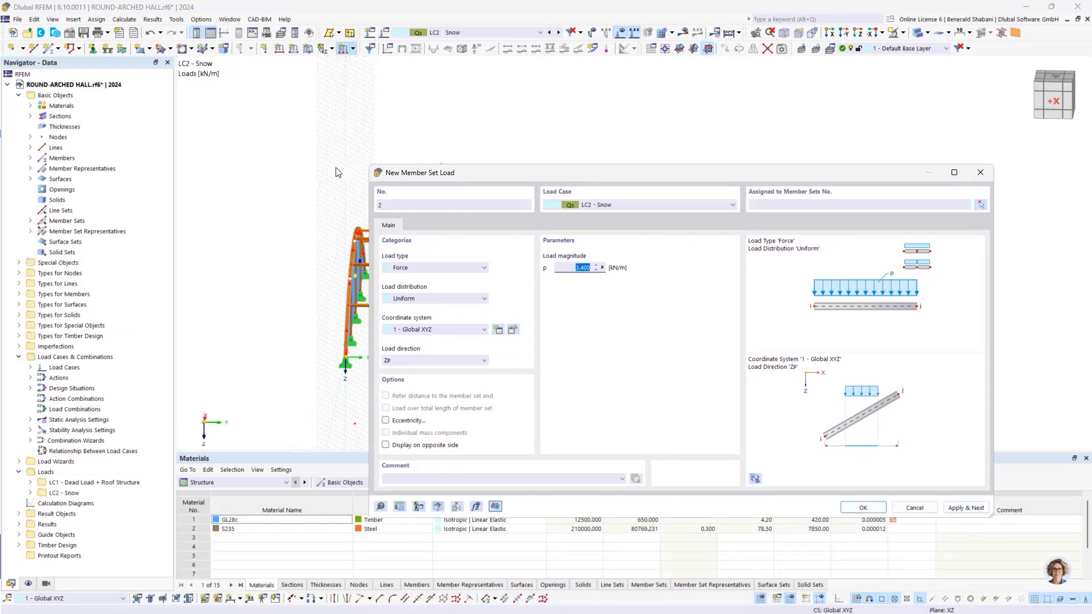
drag(613, 173, 631, 172)
text(1,7)
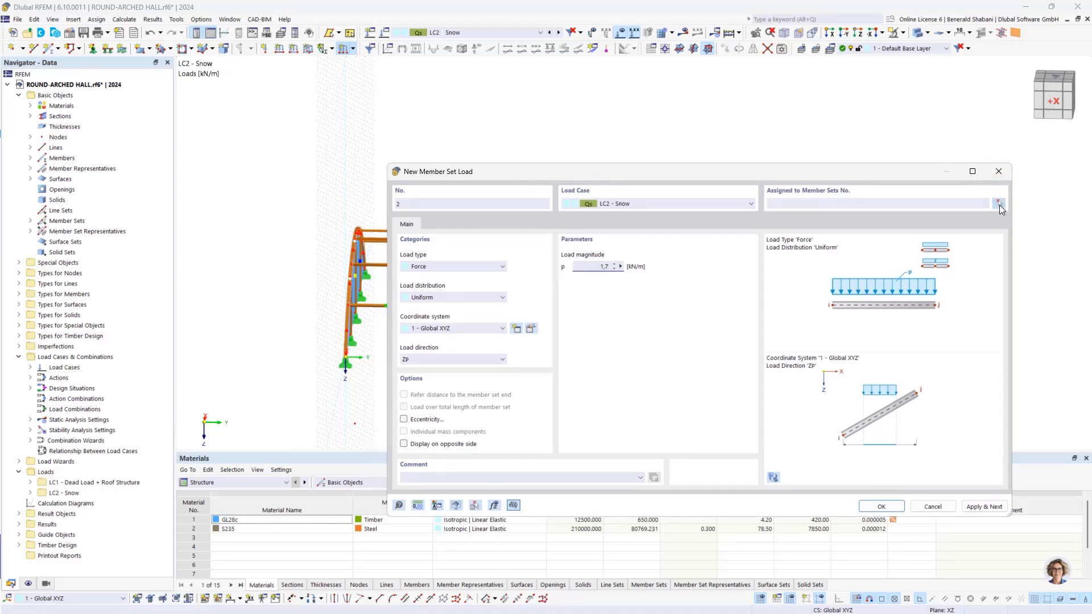
Step: Assign the 1.7 kN/m snow load to the two gable arch member sets 1 and 6 and create it
click(999, 204)
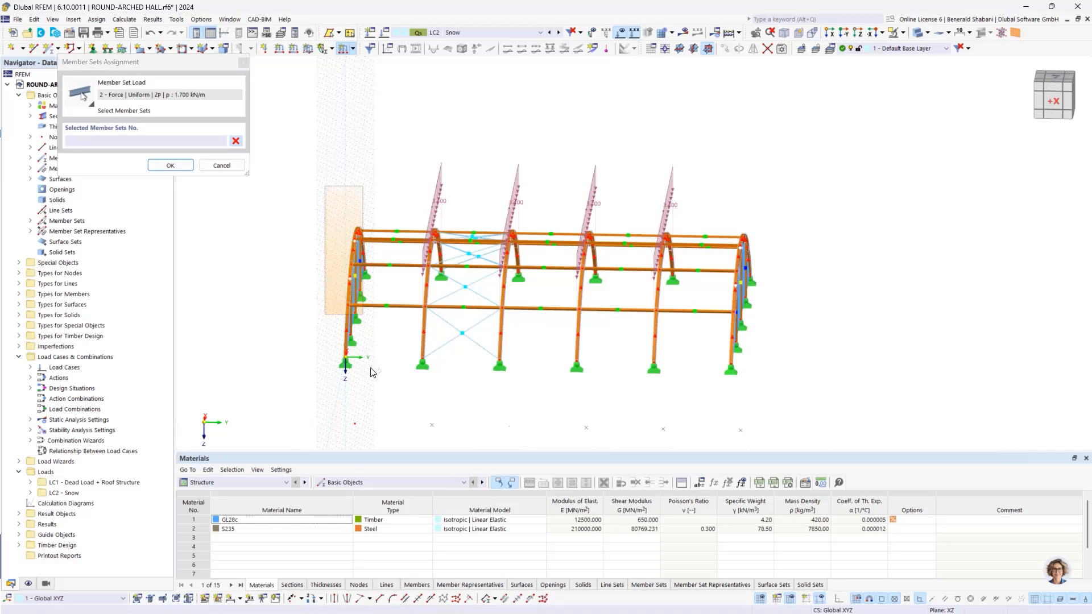
click(370, 372)
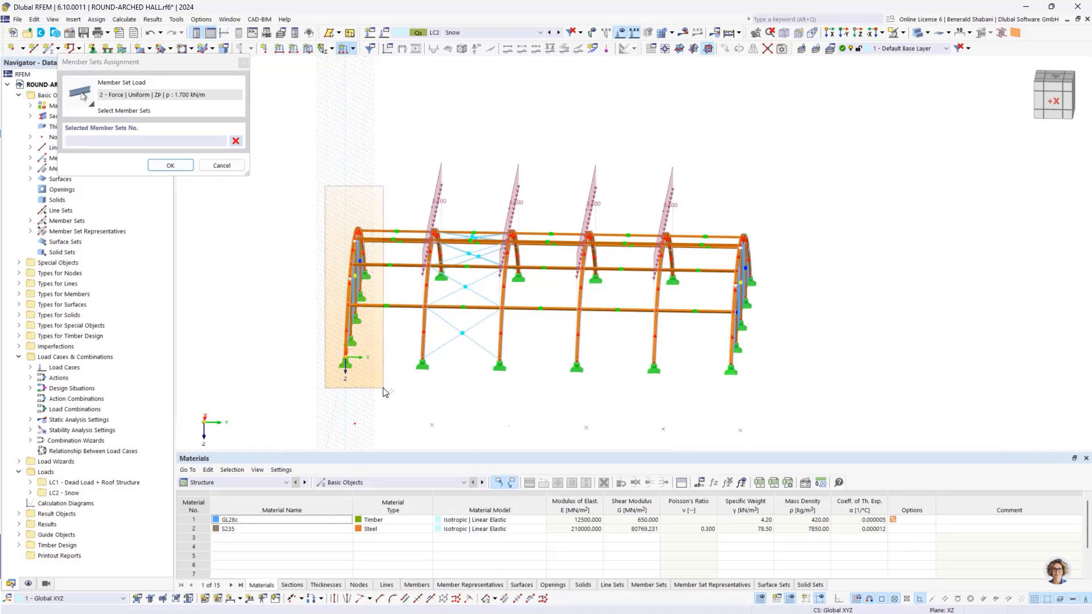
click(798, 376)
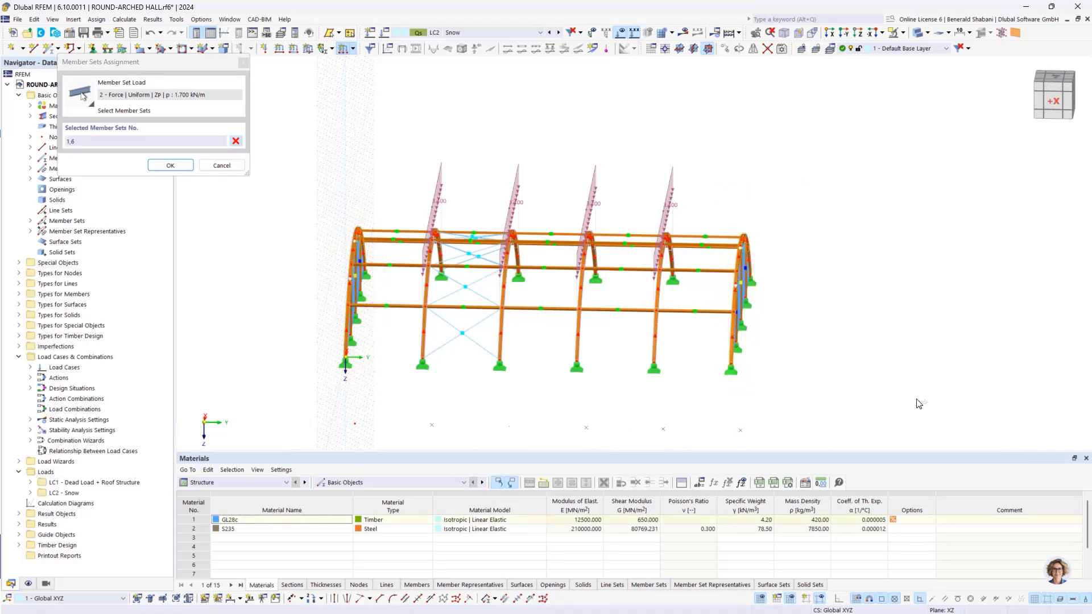
click(171, 165)
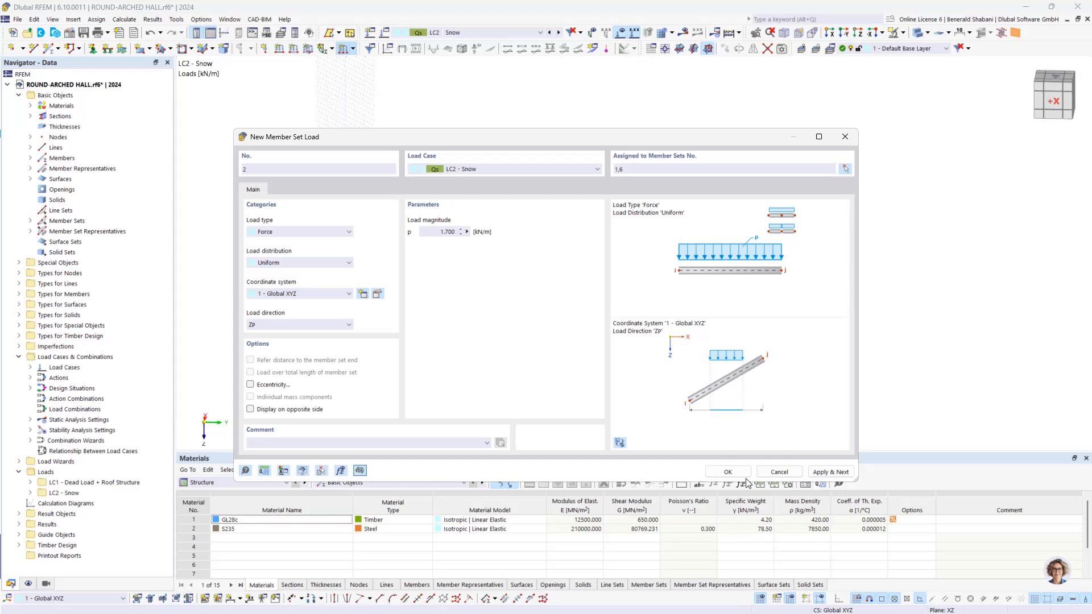
click(725, 473)
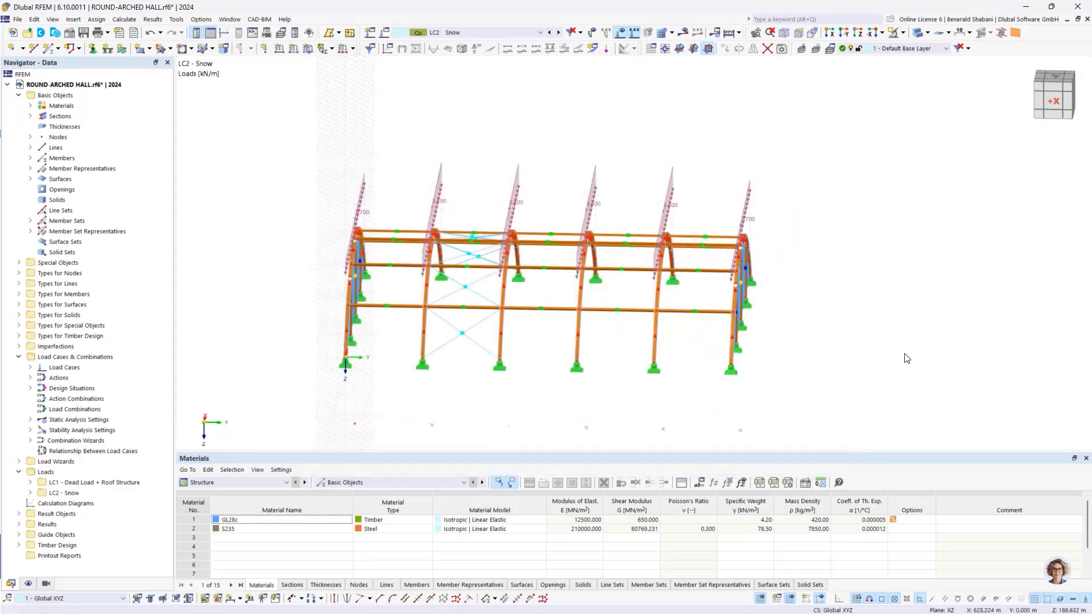
Step: Add load case LC3 named "Drifted Snow Load" to the load case list and save it
ctrl+middle_drag(851, 397, 814, 400)
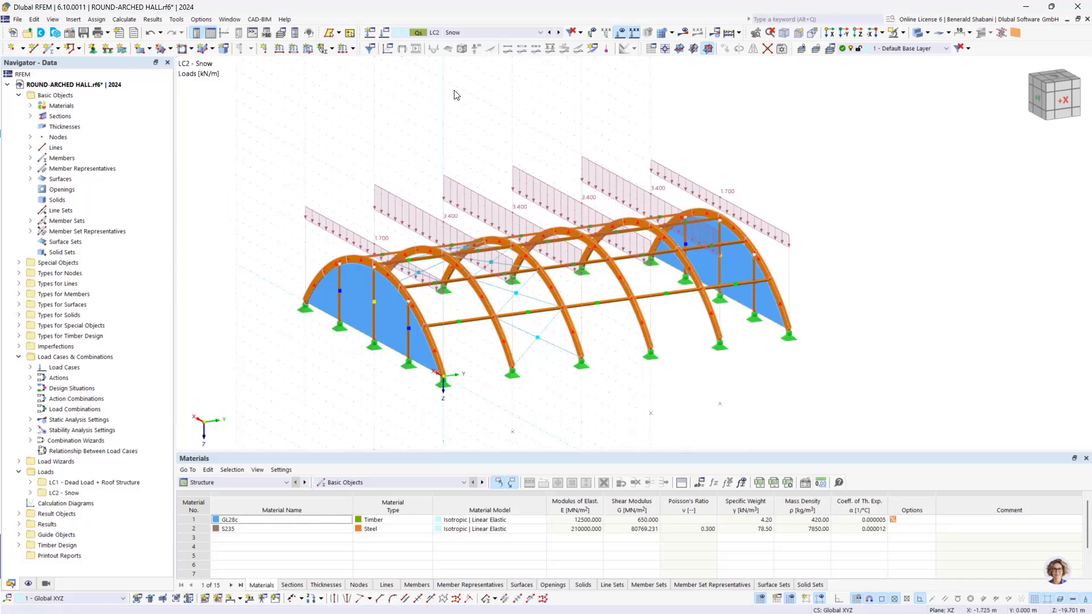
click(384, 32)
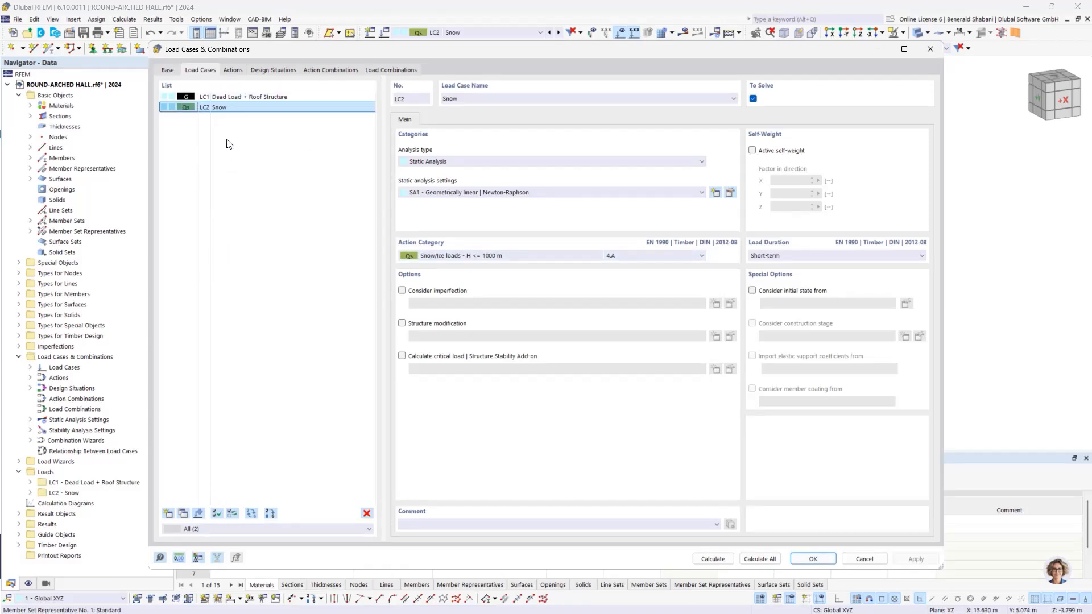
click(168, 514)
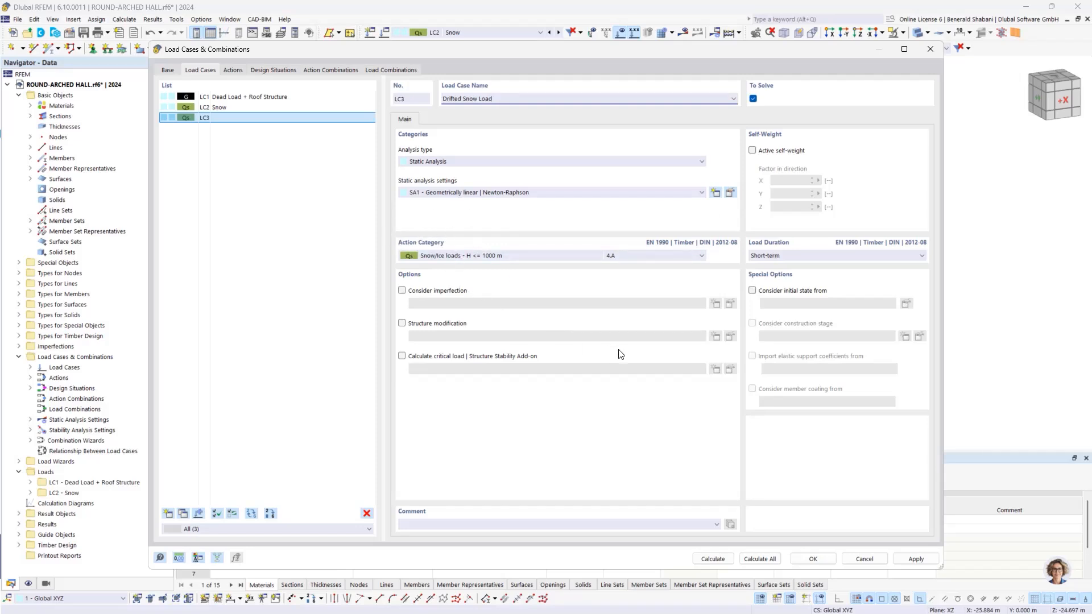
click(812, 559)
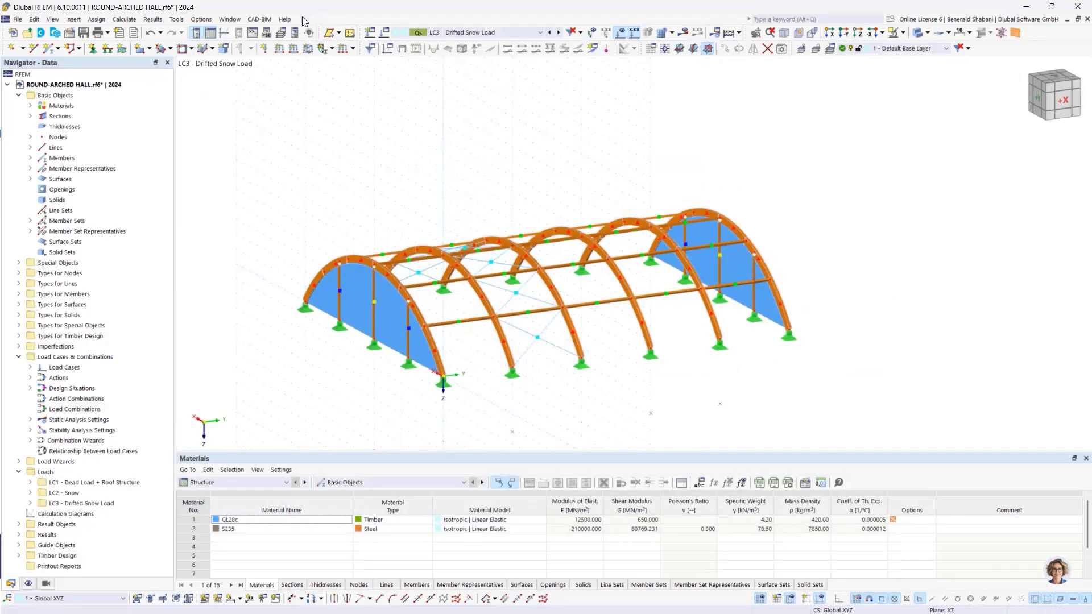
Step: Start a new member set load in LC3 and set its load distribution to Varying
click(352, 49)
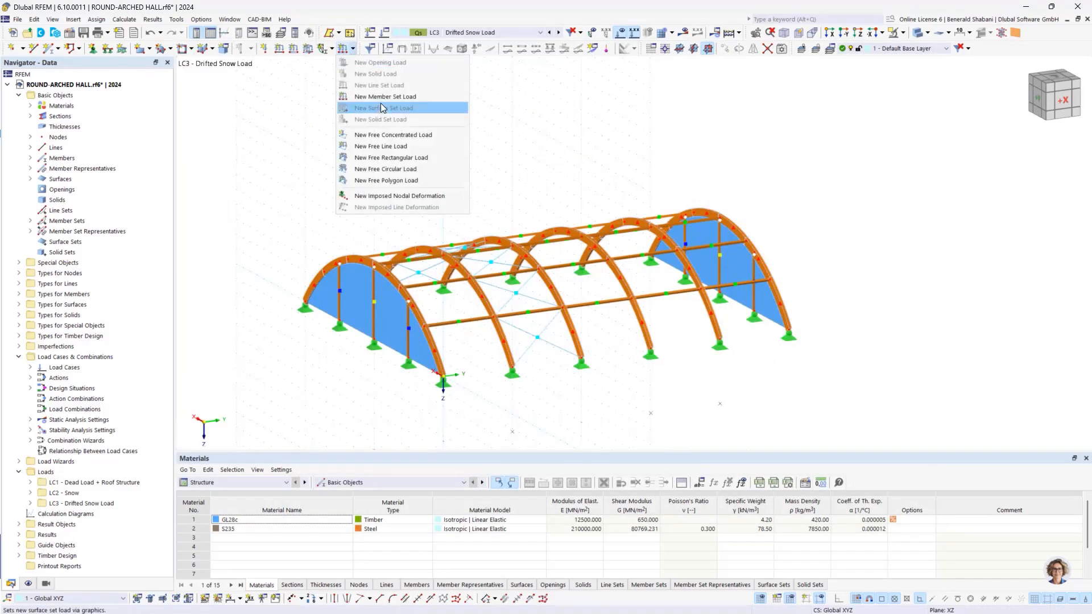
click(415, 102)
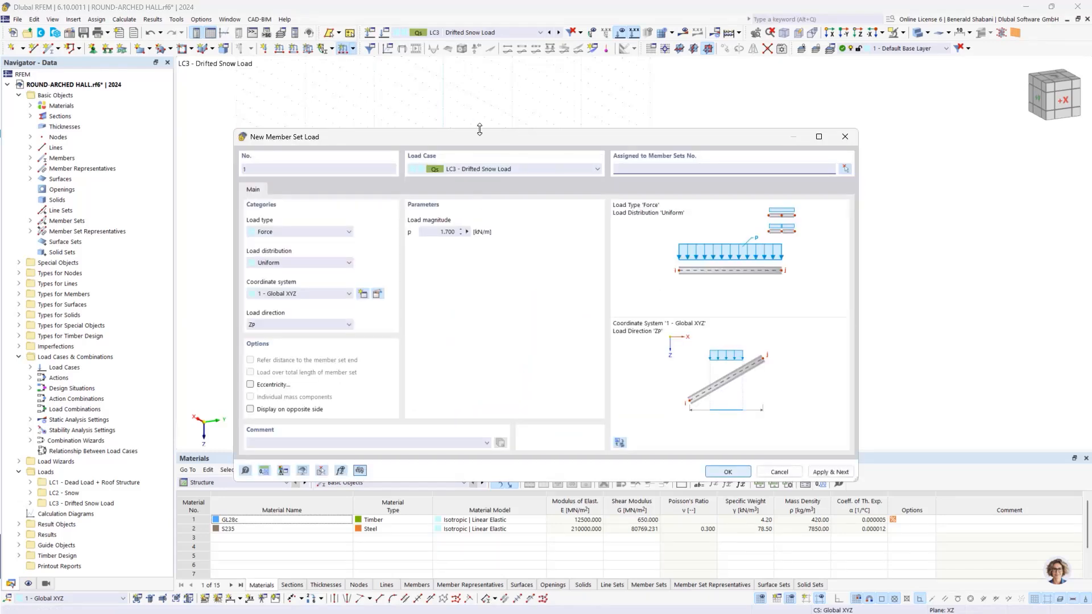
drag(471, 132, 497, 90)
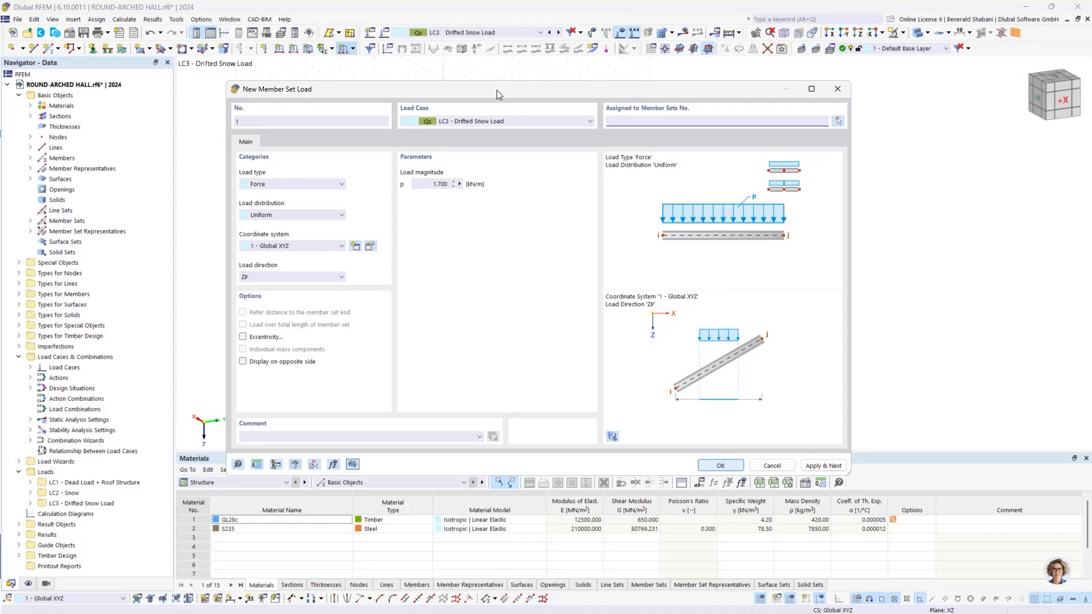
drag(485, 88, 559, 130)
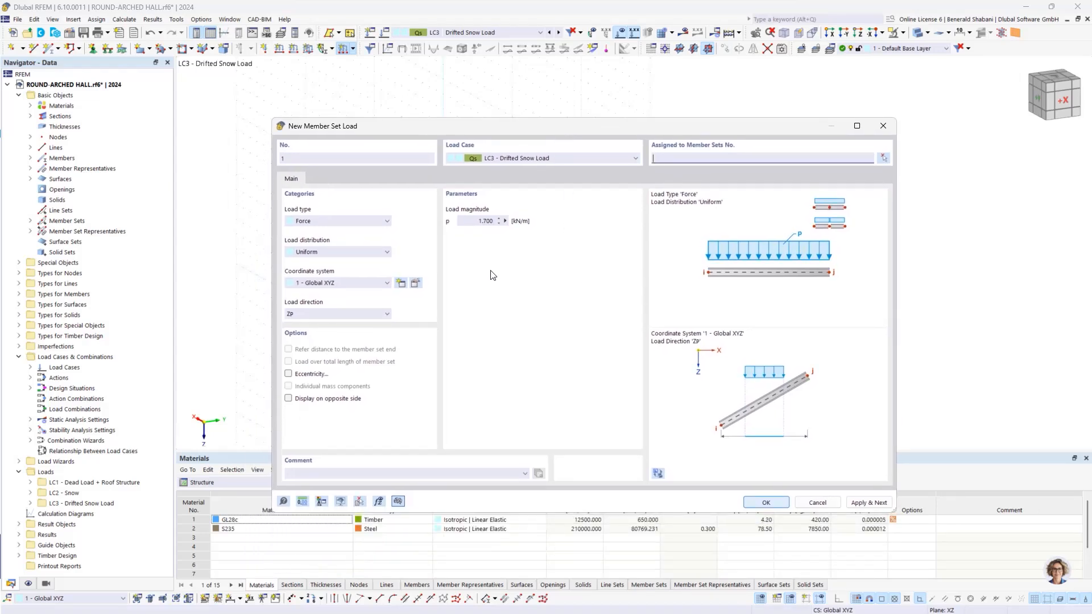
click(318, 254)
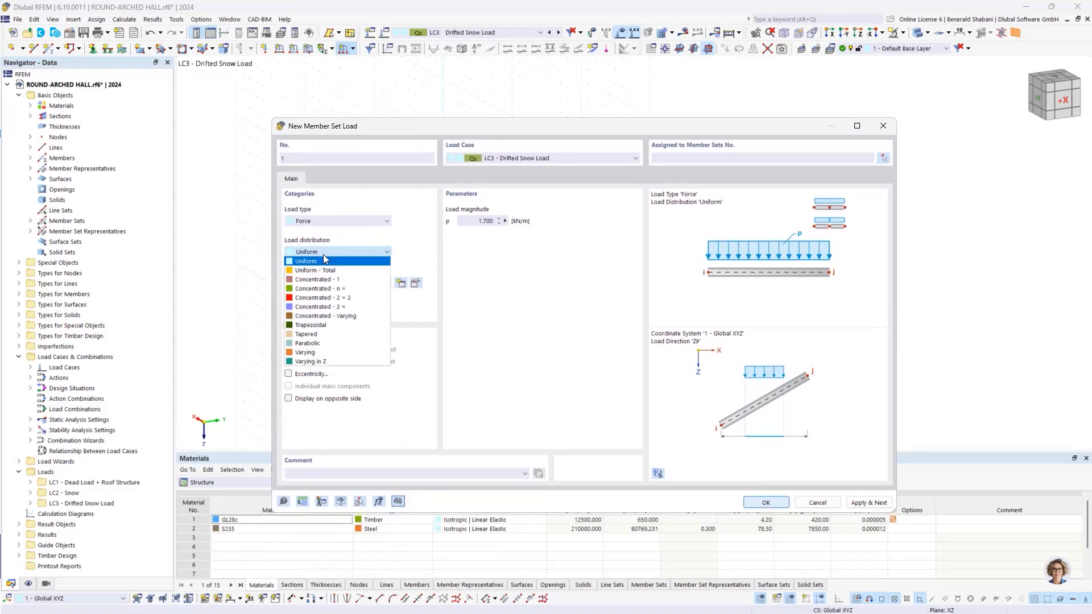
click(336, 353)
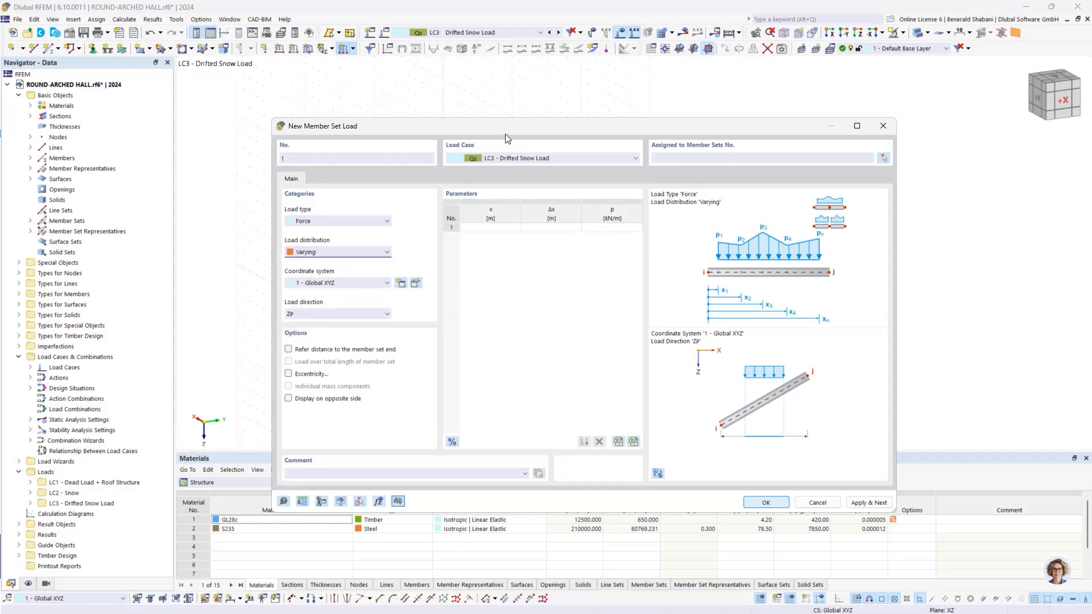
Step: Enter the first two points of the varying drifted snow load: 0 kN/m at x = 0 m and 8.5 kN/m at x = 5 m
drag(506, 135, 547, 167)
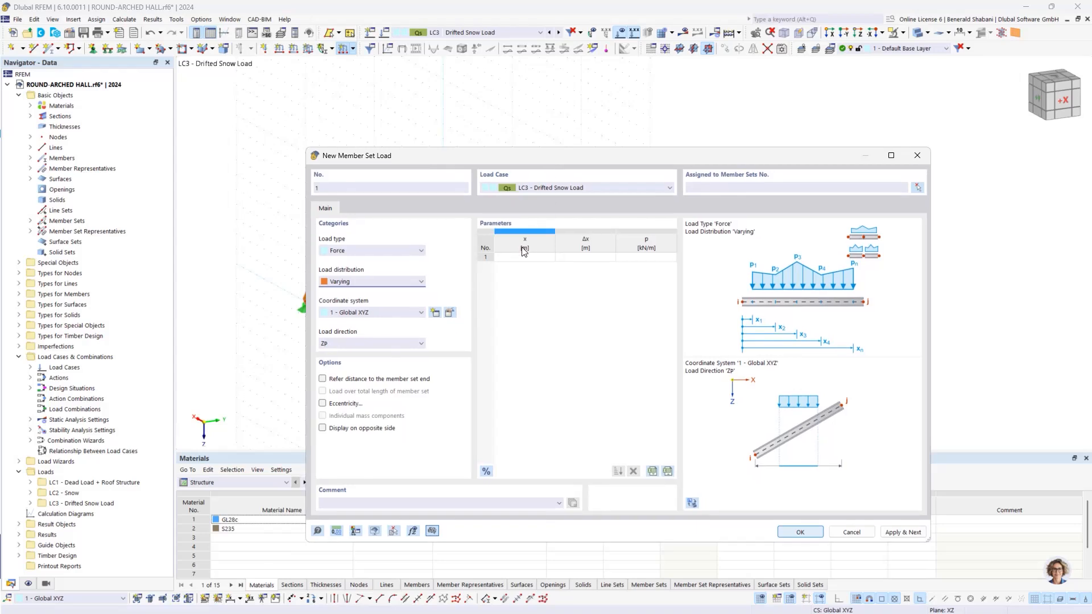
click(522, 257)
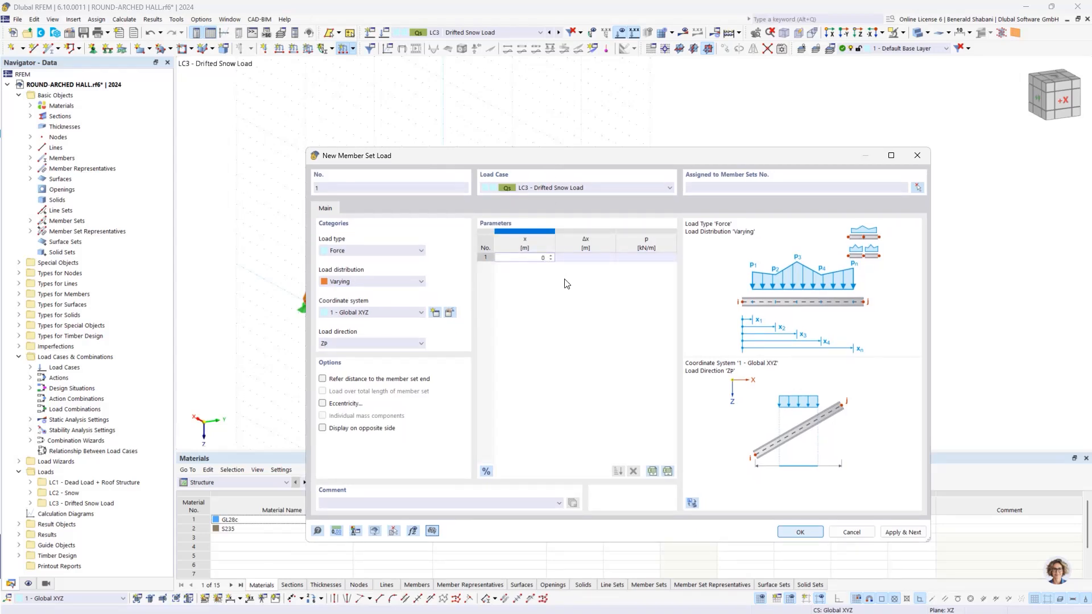
click(629, 261)
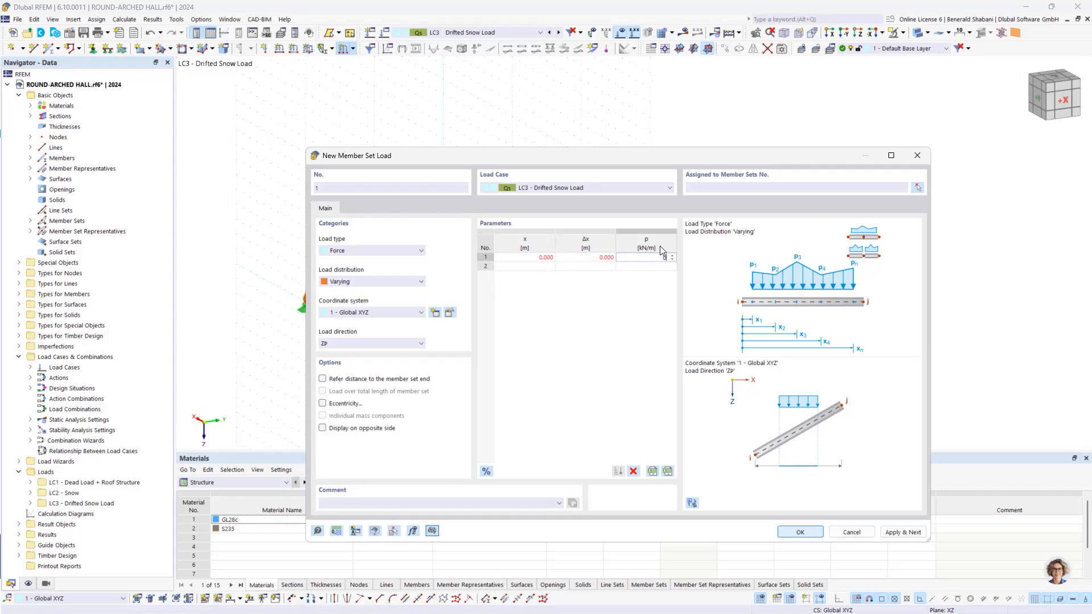
key(Return)
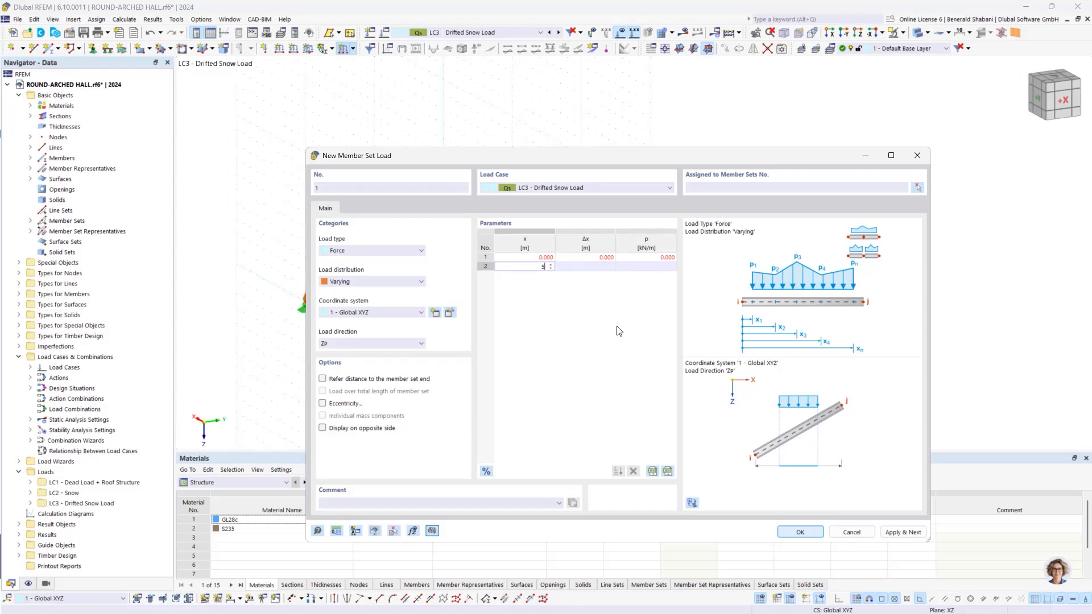
click(653, 266)
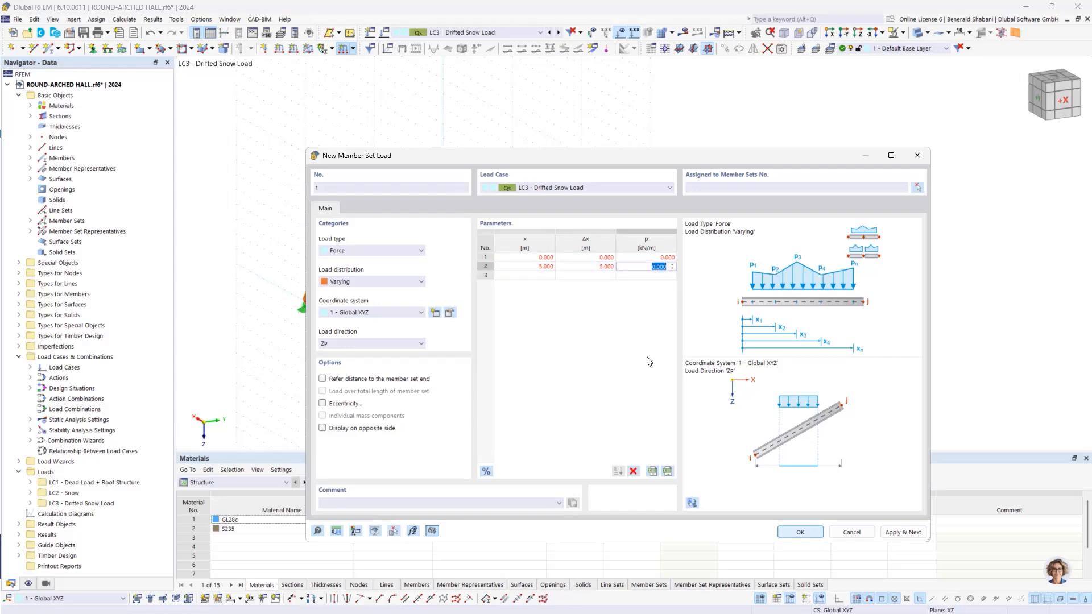
text(8)
text(.5)
key(Return)
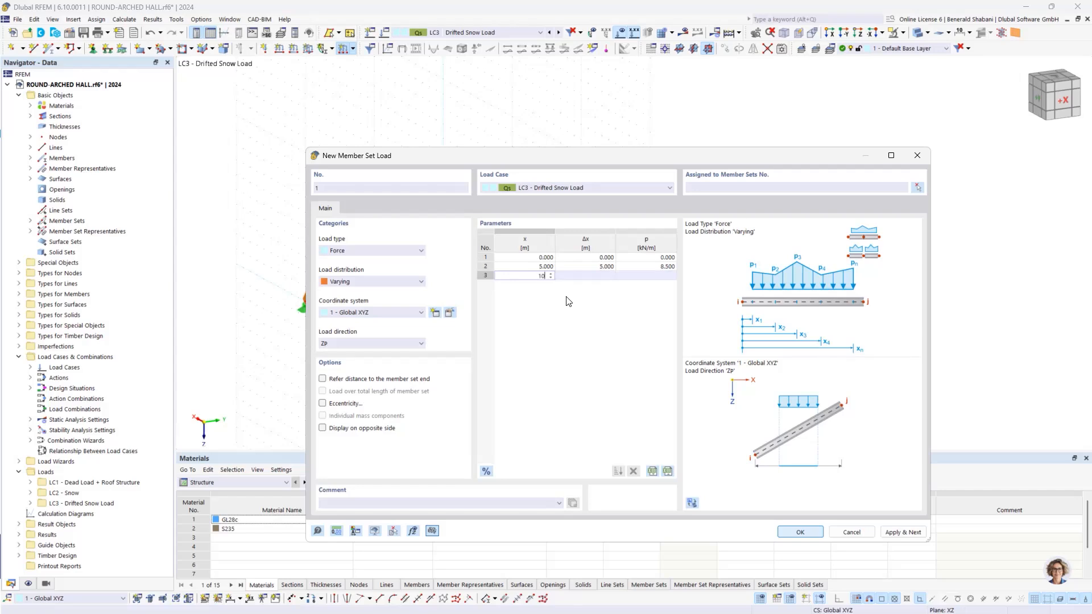
Step: Add three more load points: 0 kN/m at x = 10 m, 4.25 kN/m at 15 m and 0 kN/m at 20 m
key(Return)
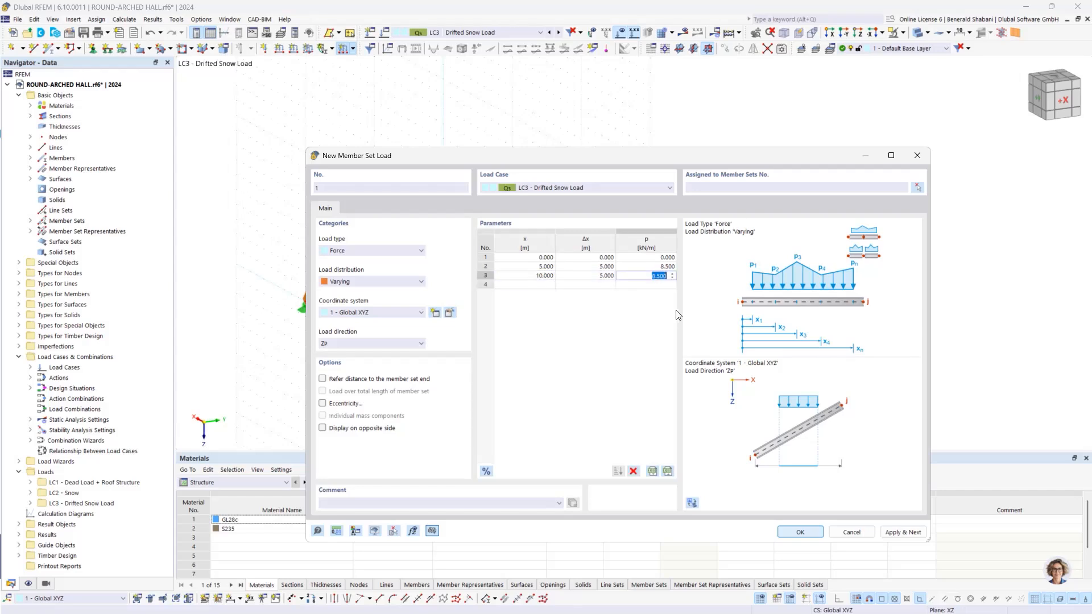
text(0)
key(Return)
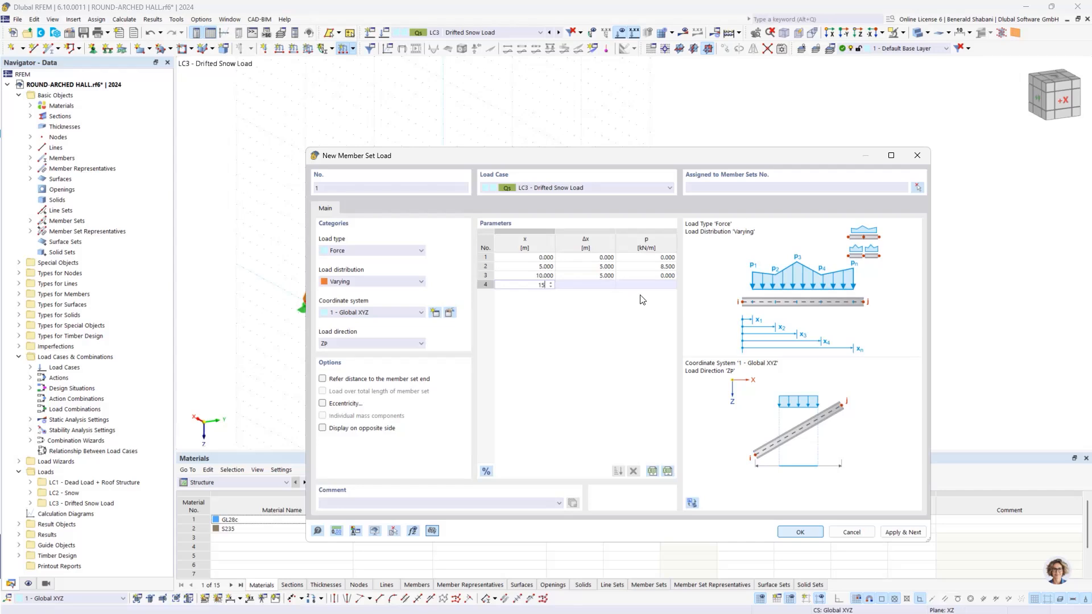
key(Return)
text(4)
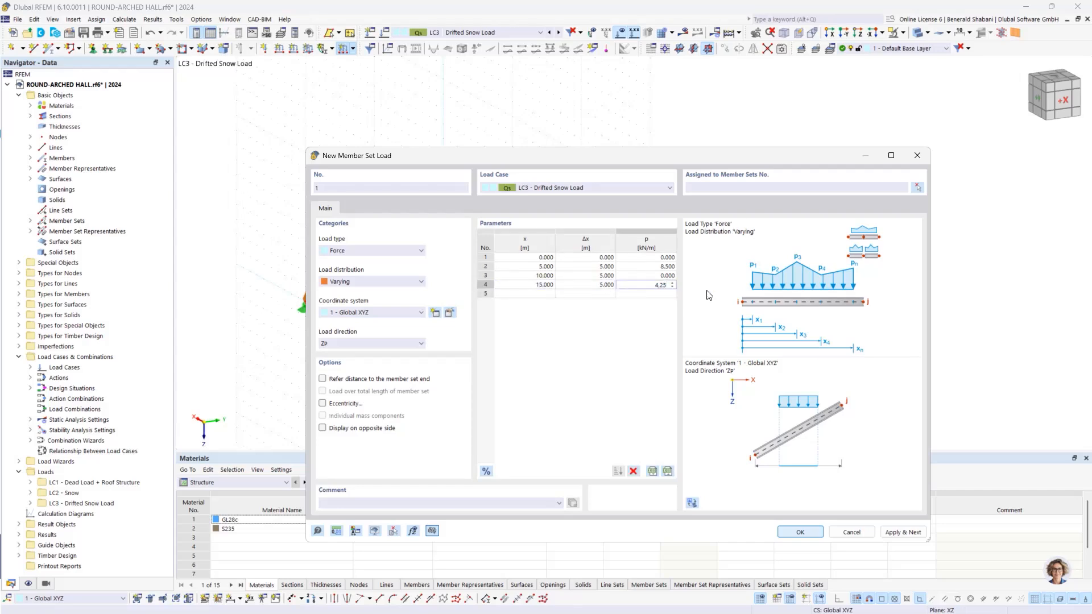
text(,25)
key(Return)
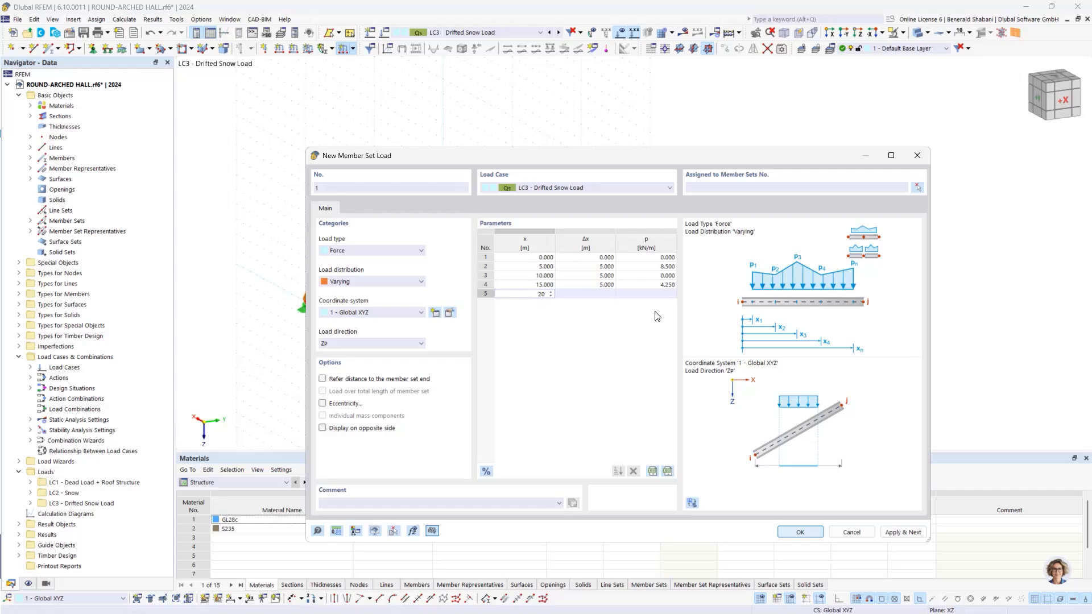
key(Tab)
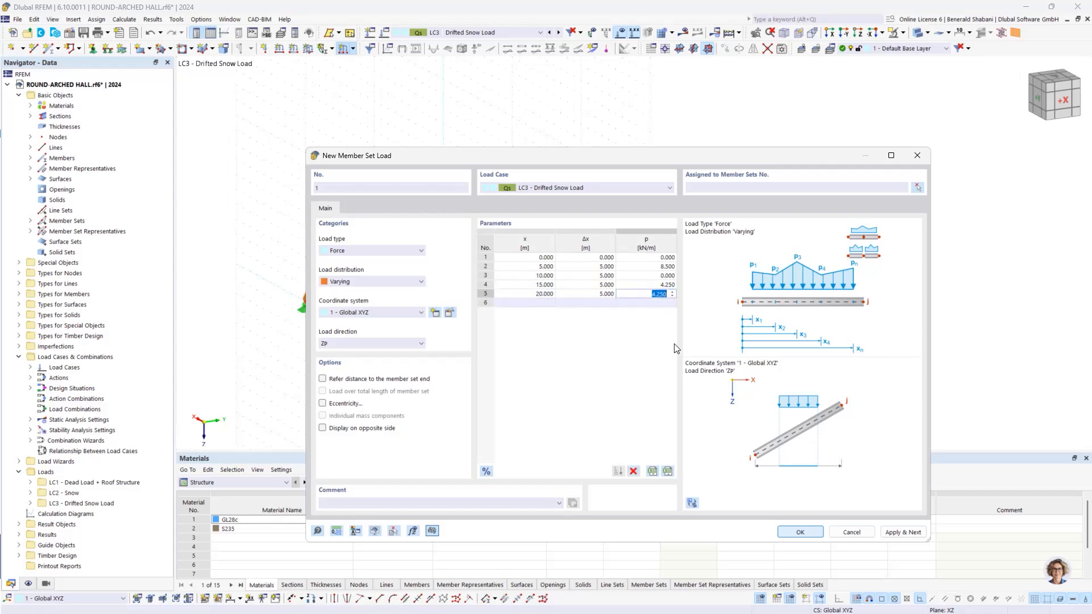
text(0)
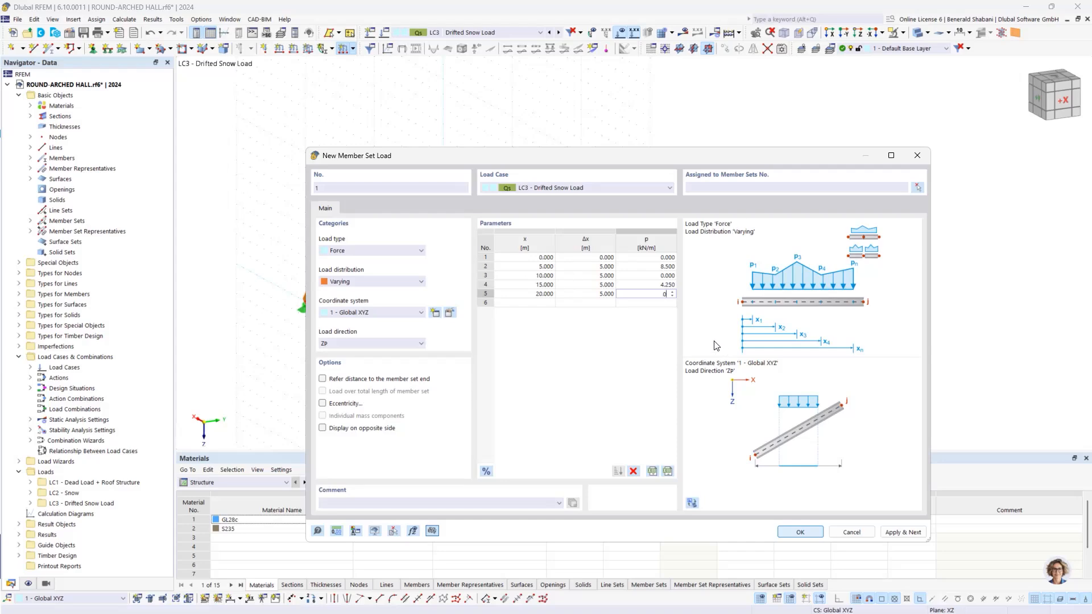
key(Return)
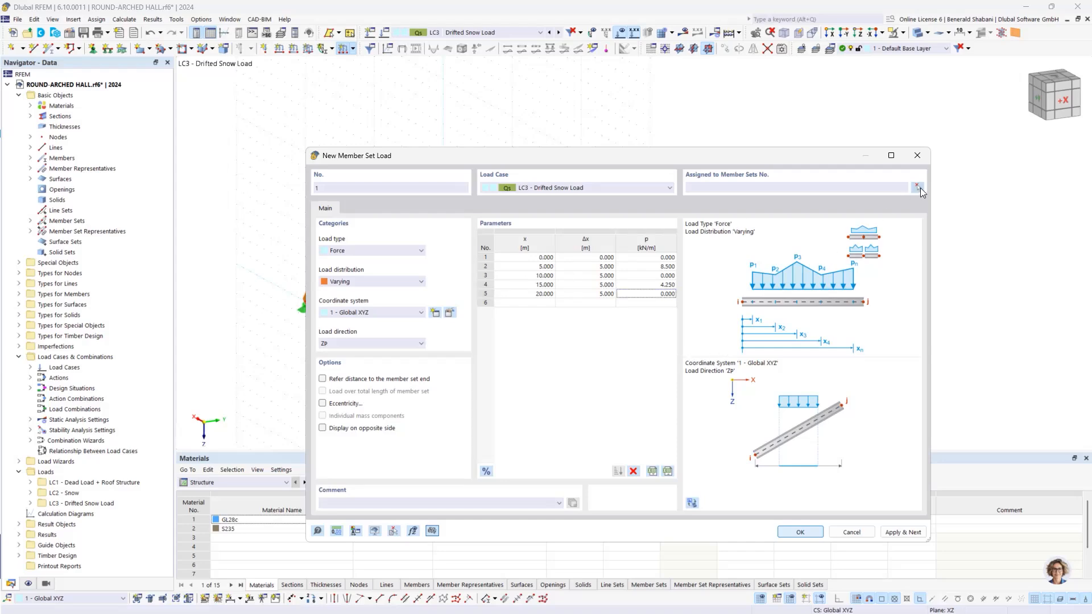
Step: Assign the varying load to the inner arch member sets 2-5 and apply it, continuing with a further member set load
click(920, 188)
ctrl+middle_drag(973, 243, 891, 241)
drag(404, 166, 686, 411)
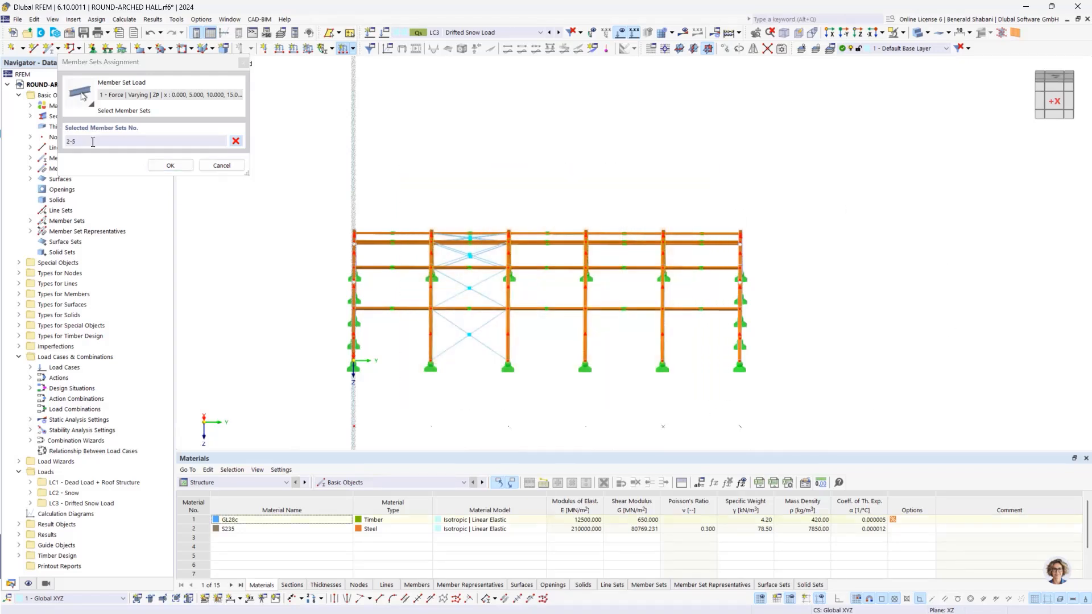
click(173, 165)
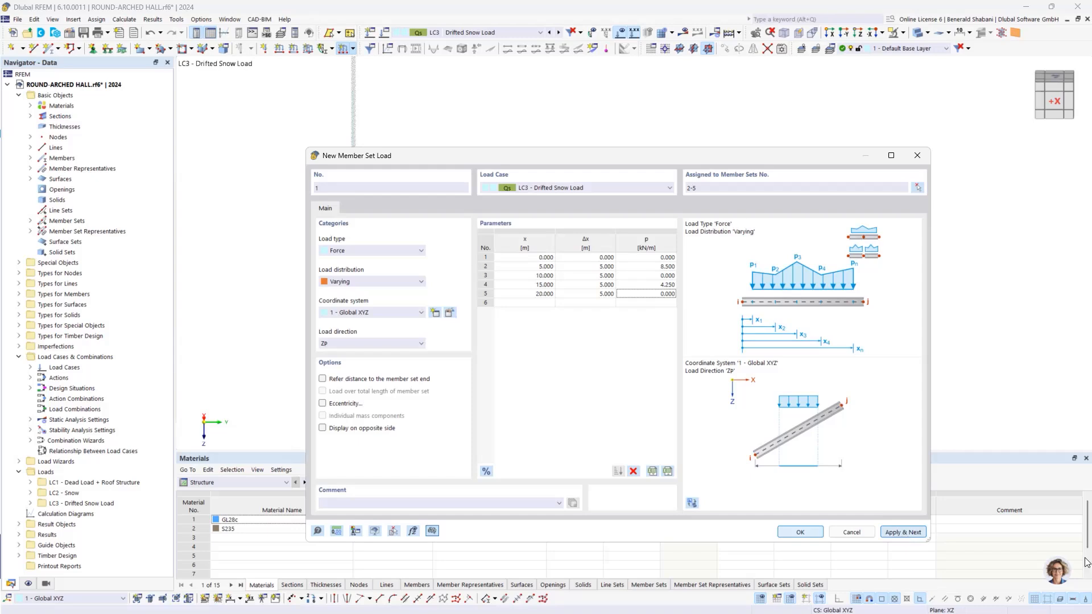
click(903, 534)
Step: For the second varying load, set the magnitude to 4.25 kN/m at x = 5 m and 2.125 kN/m at x = 15 m
drag(619, 155, 66, 168)
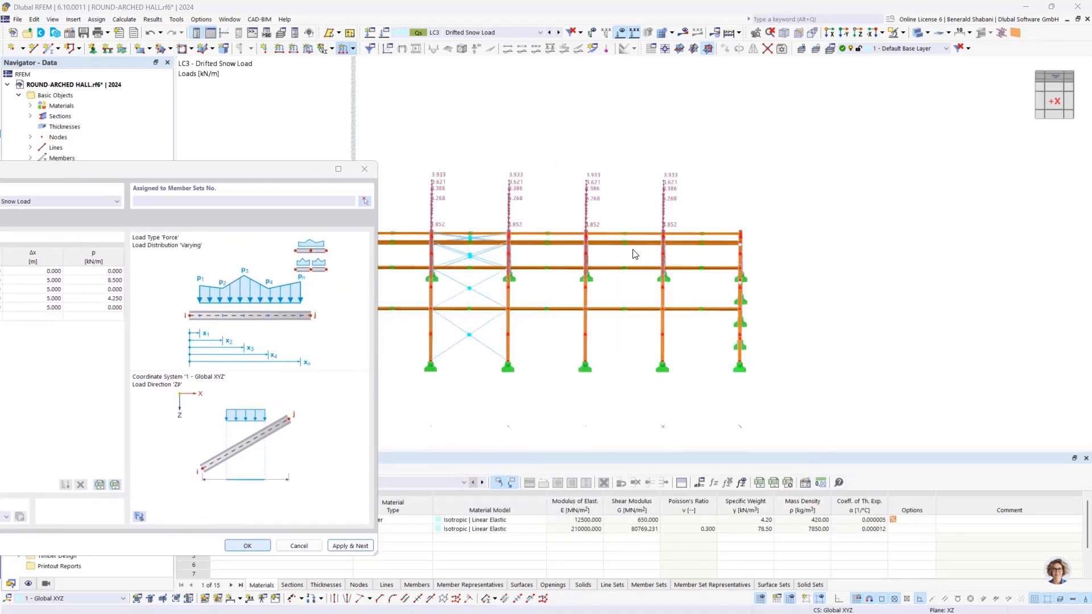
drag(277, 175, 732, 156)
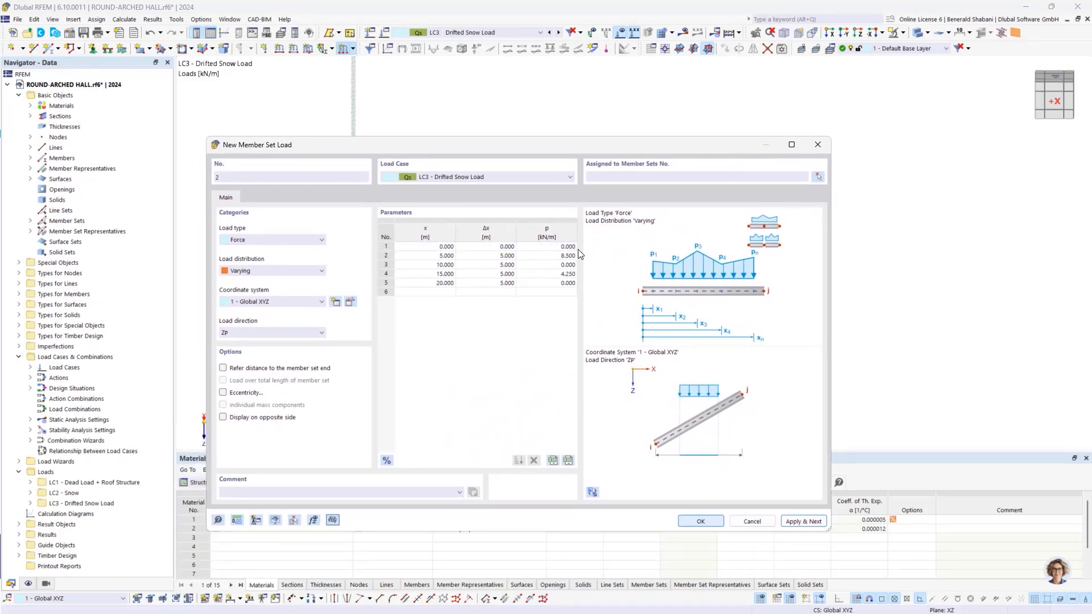
click(560, 256)
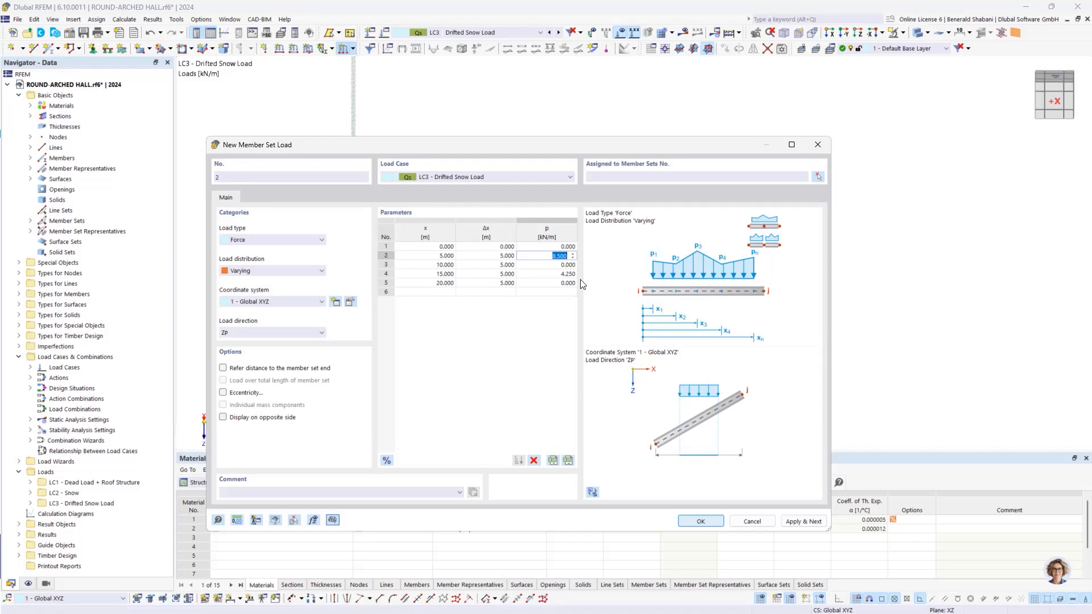
text(4.25)
click(563, 274)
text(2)
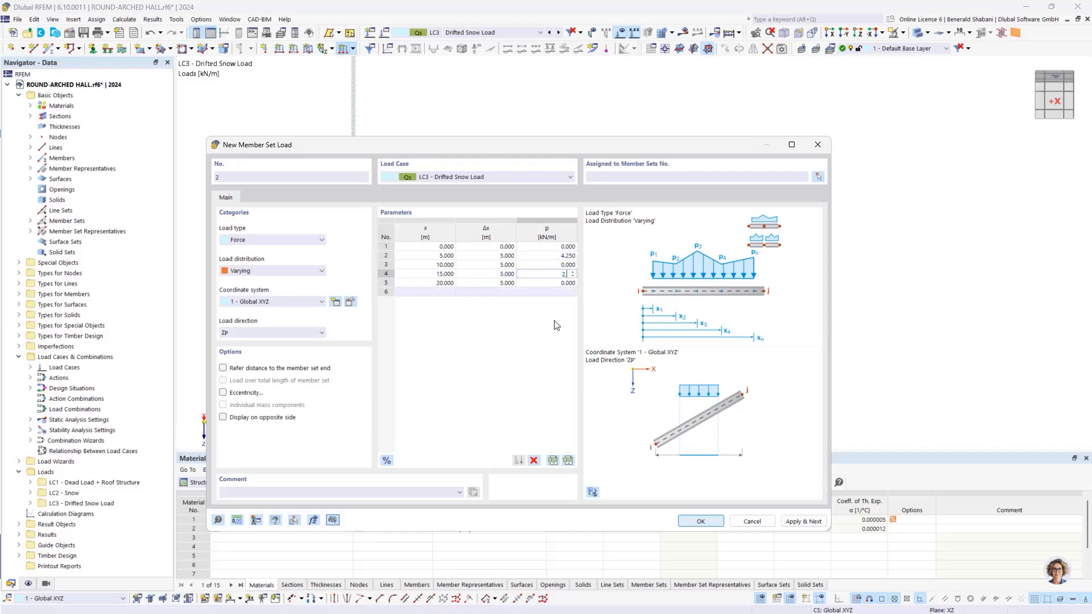
text(,125)
click(550, 350)
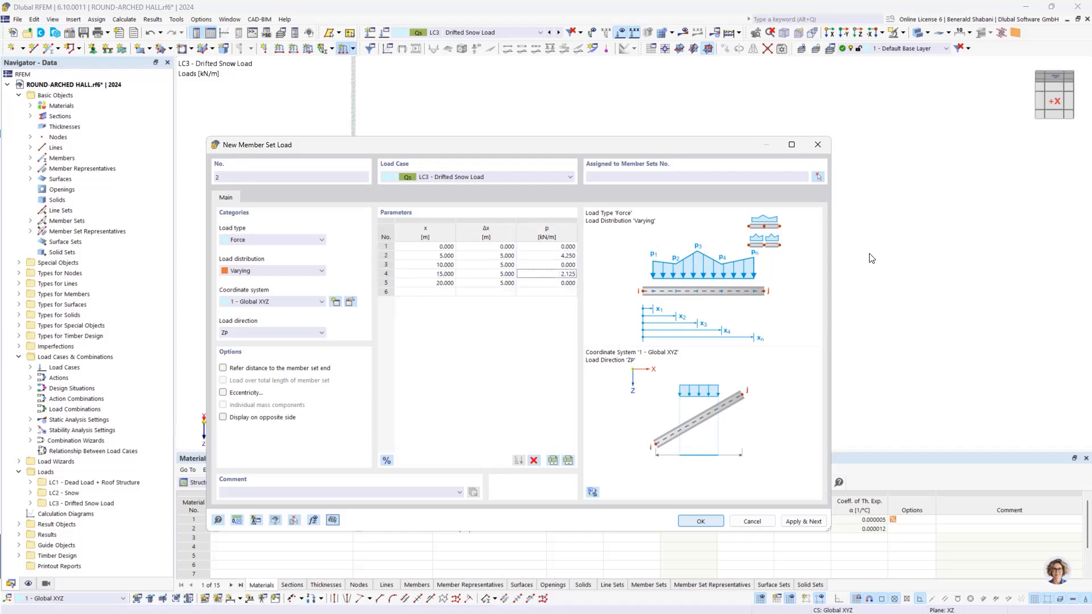
Step: Assign the reduced drifted snow load to the two gable arch member sets 1 and 6 and create it
click(818, 177)
drag(295, 167, 392, 416)
drag(717, 182, 840, 439)
click(170, 166)
click(711, 527)
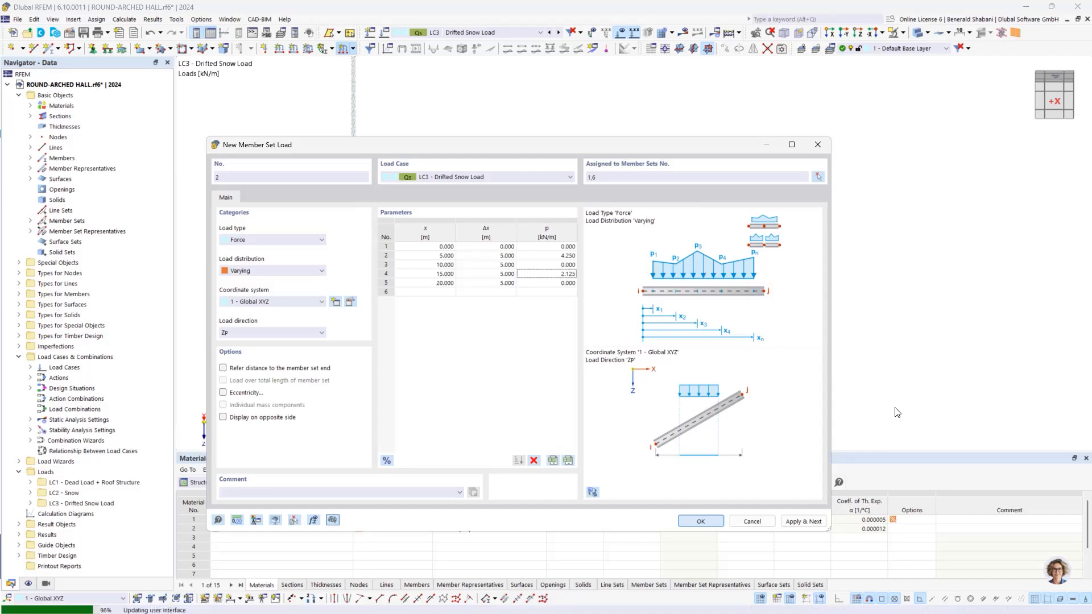
ctrl+middle_drag(901, 364, 875, 335)
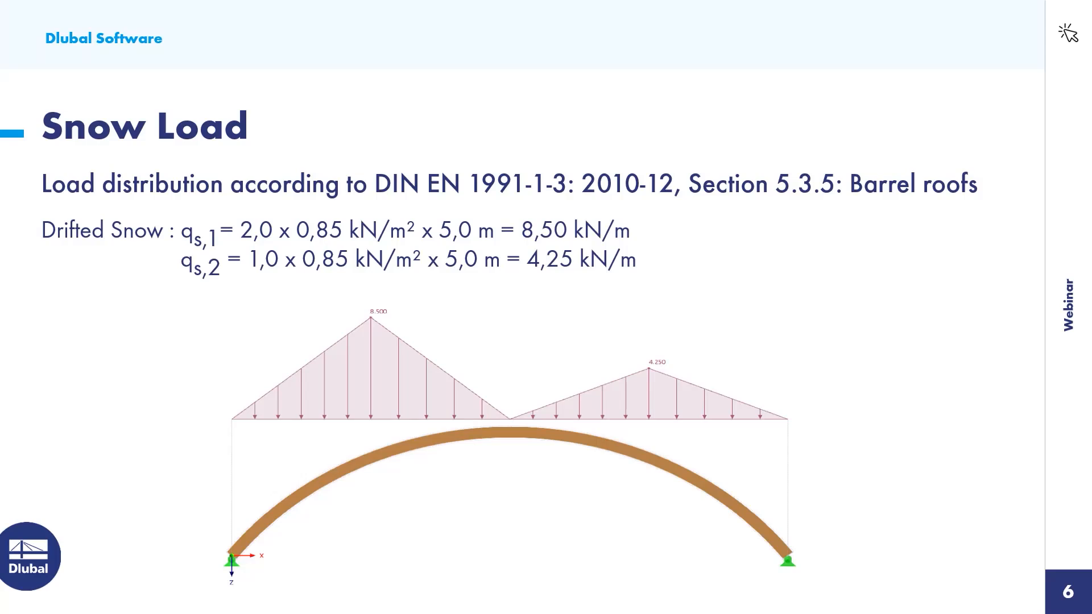
key(Right)
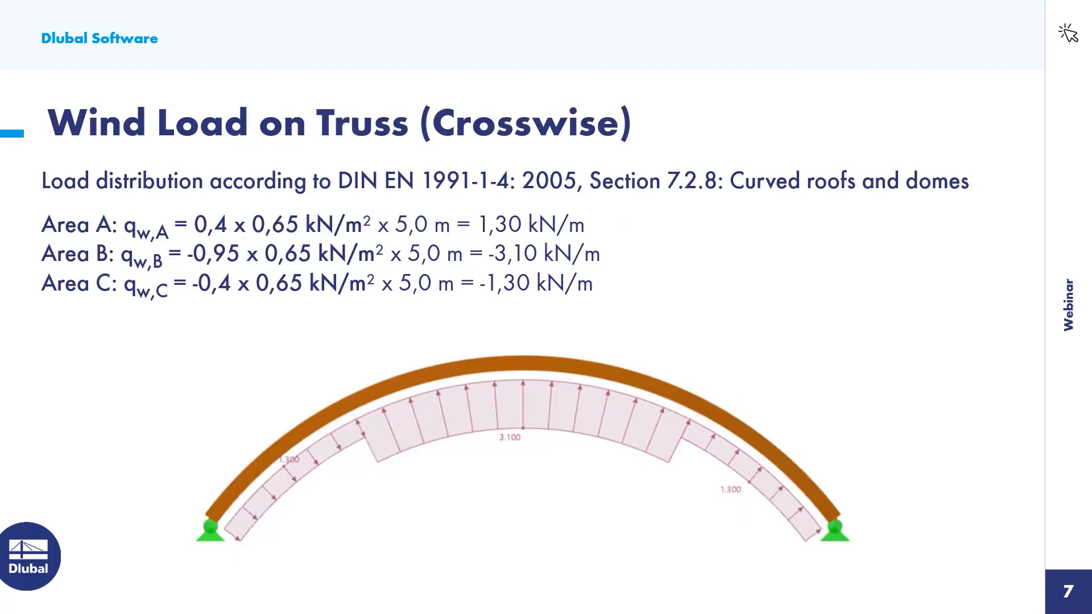
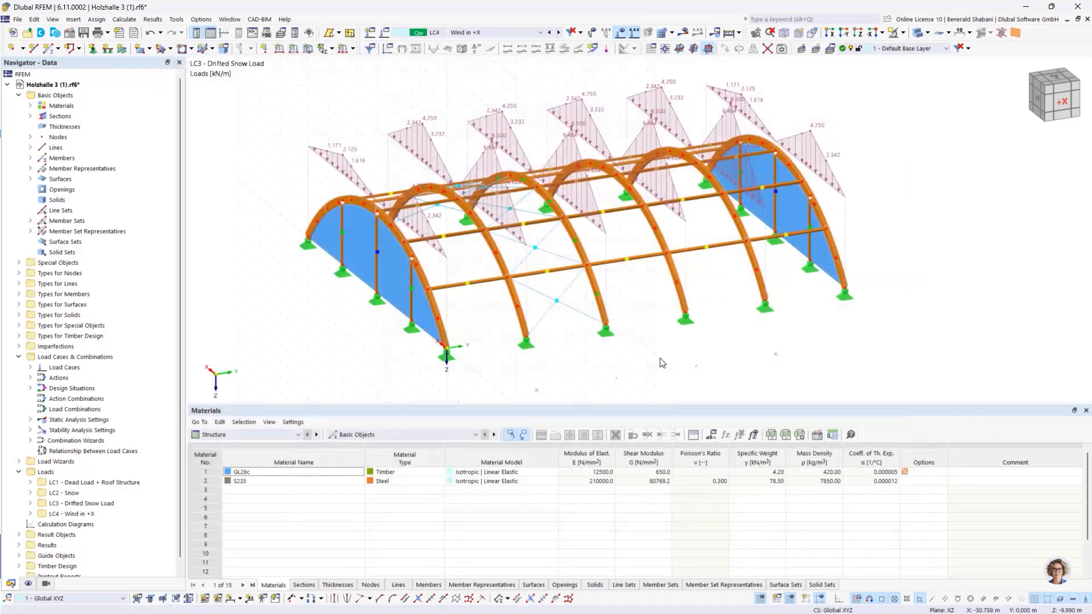
scroll(860, 342, down, 1)
middle_drag(846, 341, 825, 340)
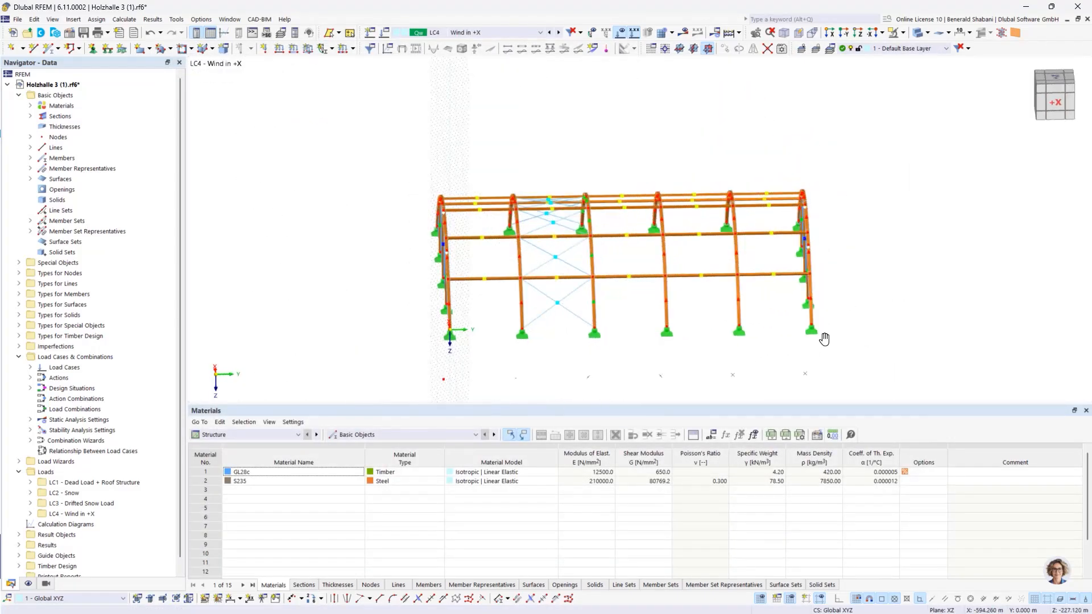
scroll(825, 340, up, 1)
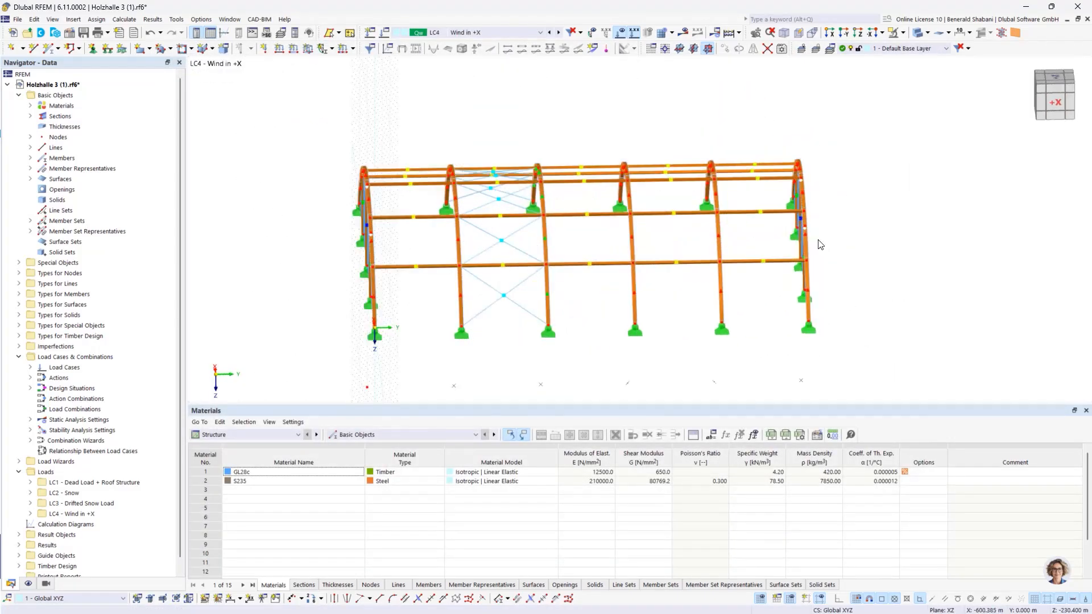
click(353, 53)
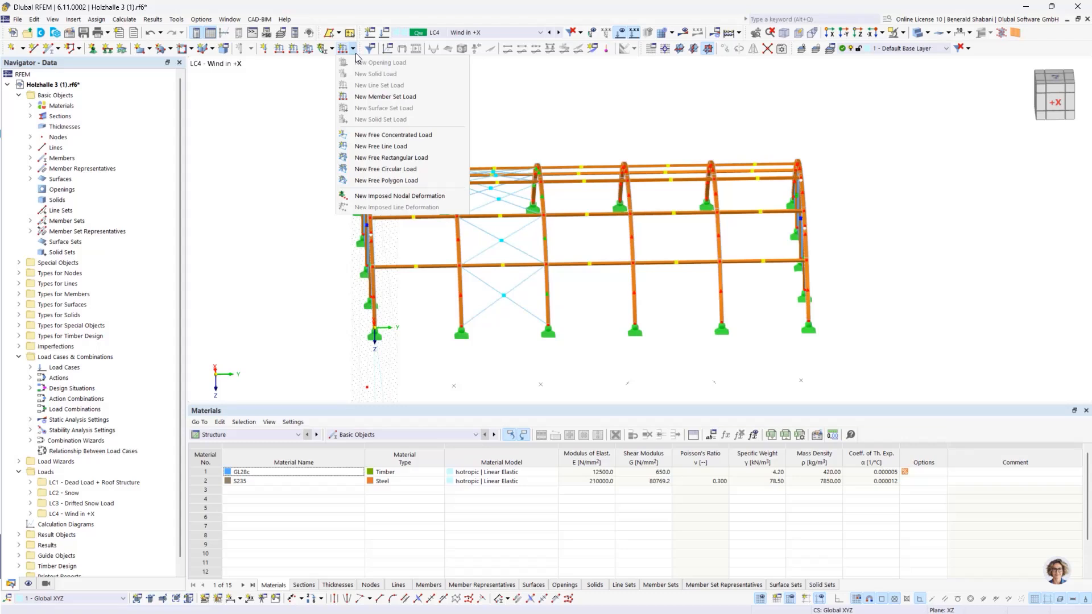
click(402, 98)
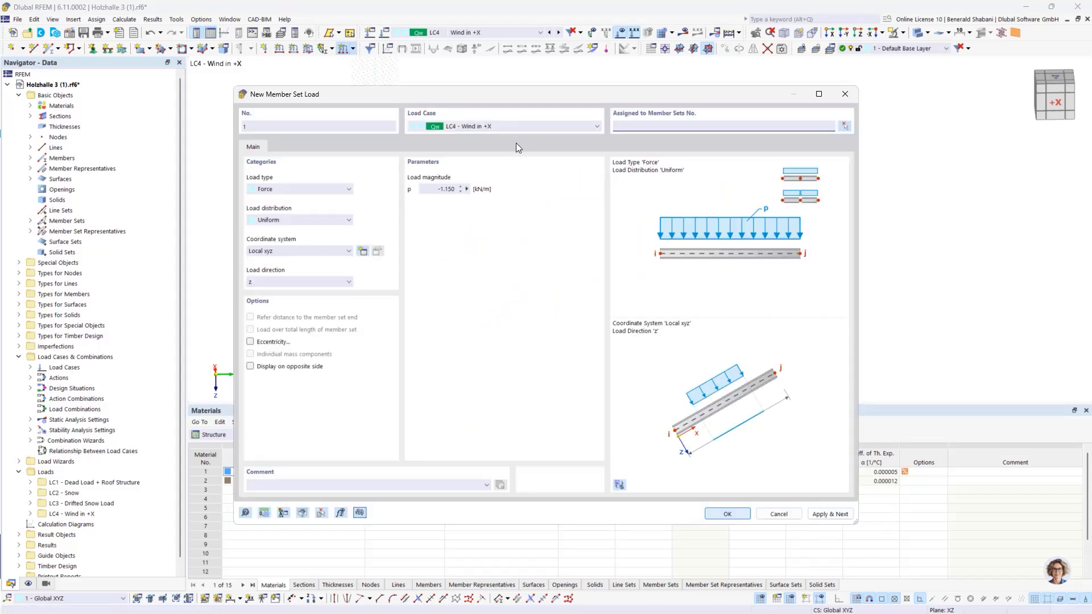
click(332, 217)
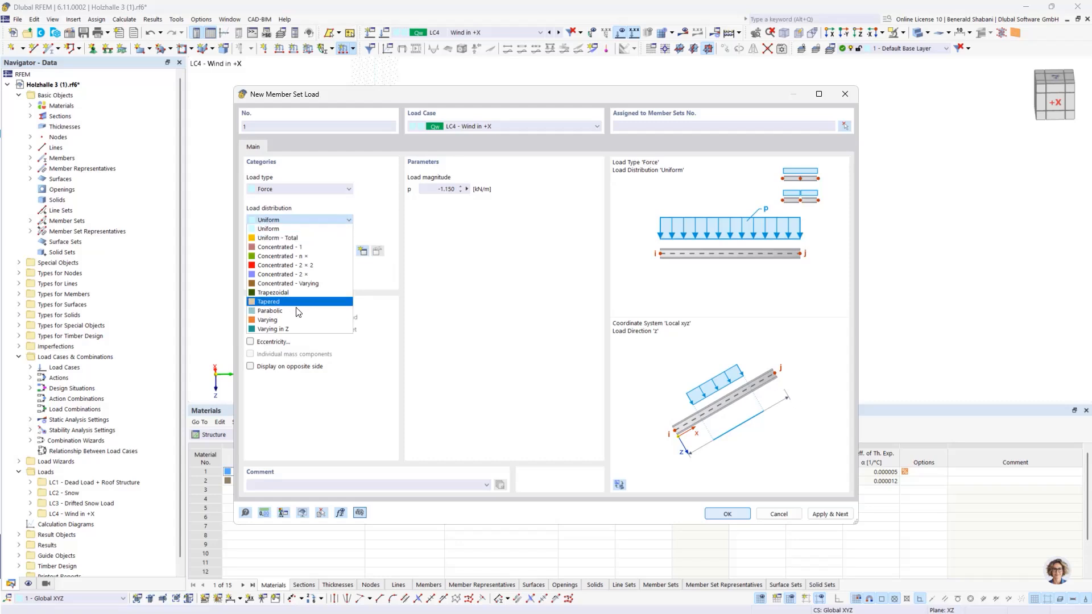
click(288, 320)
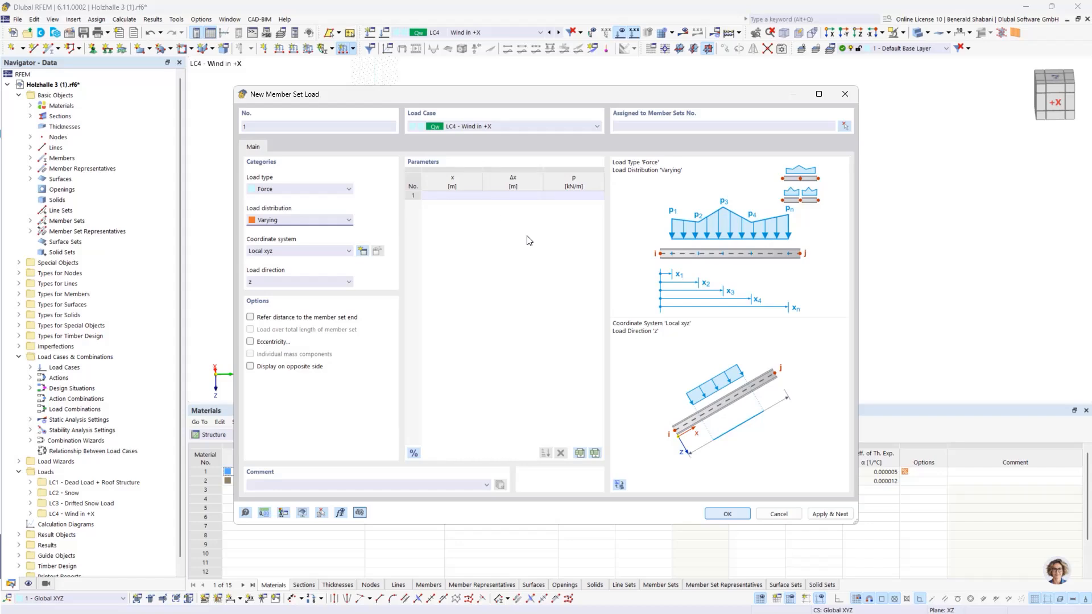
click(778, 514)
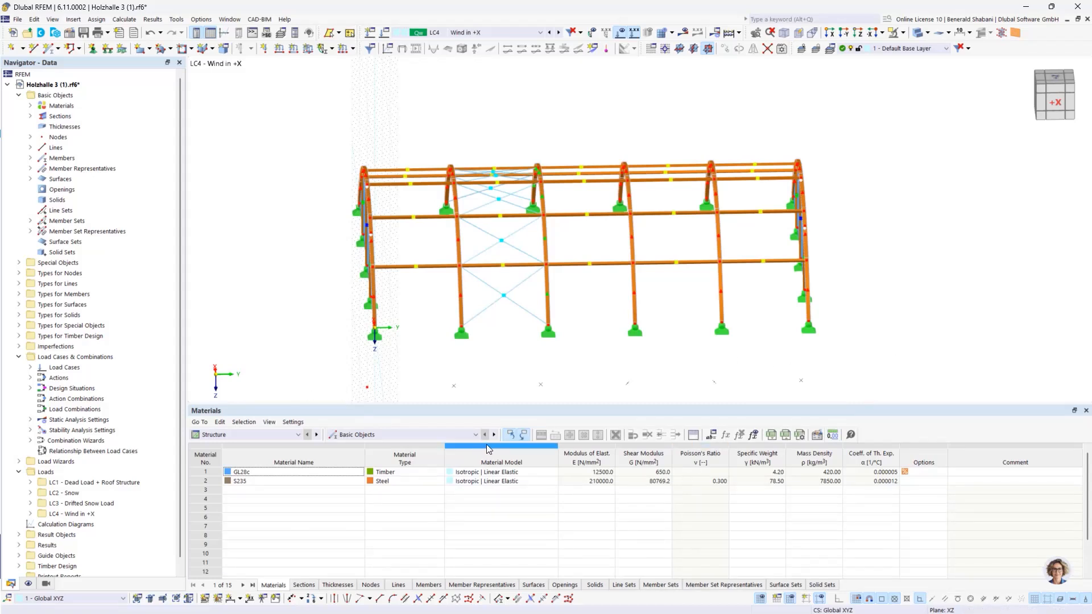
Step: Check the length of the arch member sets in the member set table and in the properties of member set 4
click(655, 589)
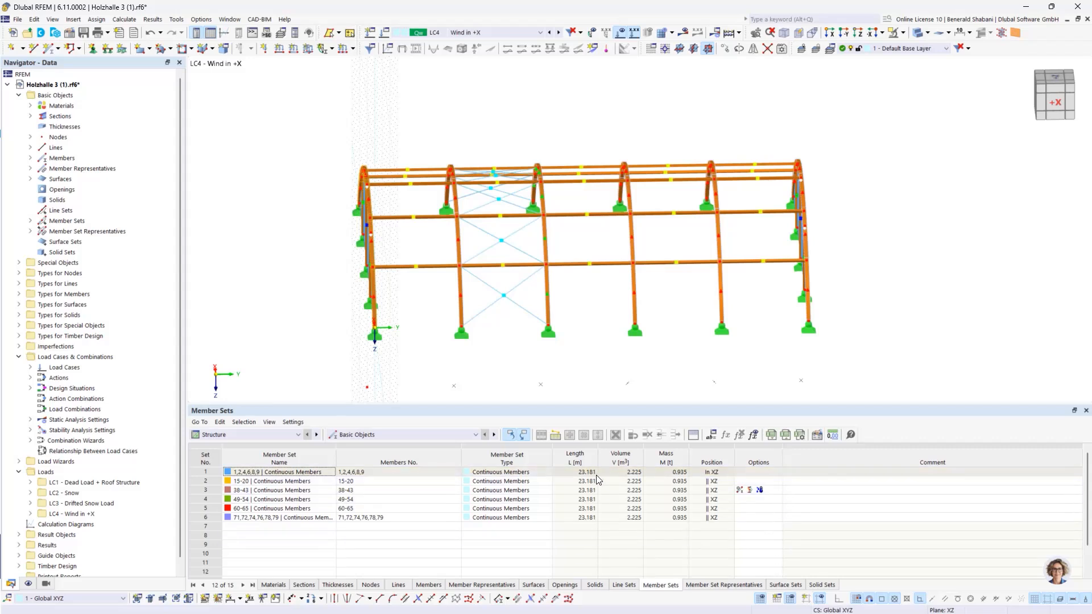
middle_drag(654, 358, 605, 360)
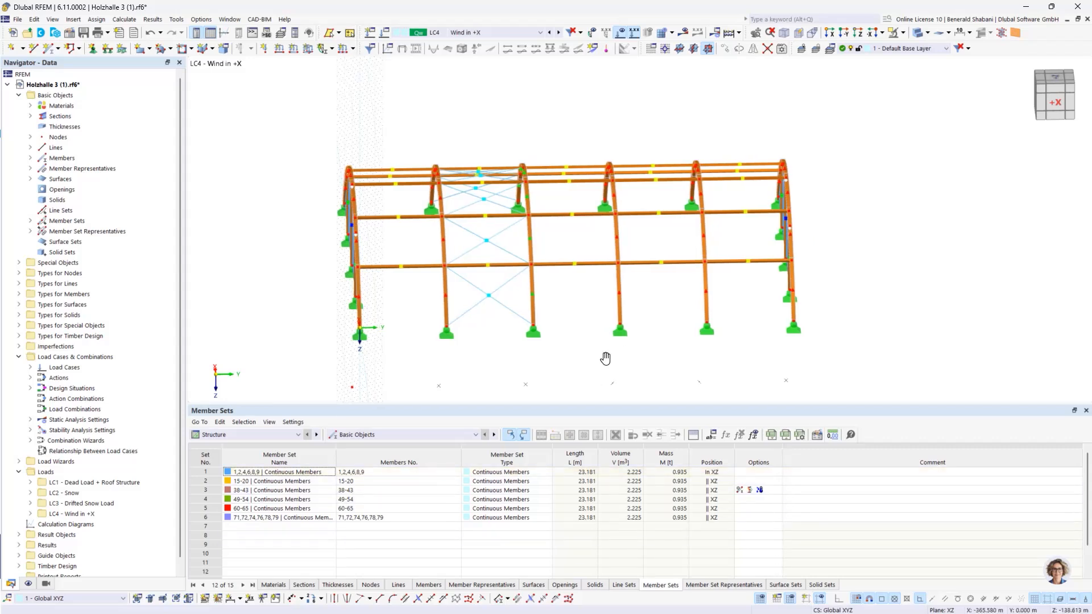
drag(529, 126, 621, 353)
right_click(579, 309)
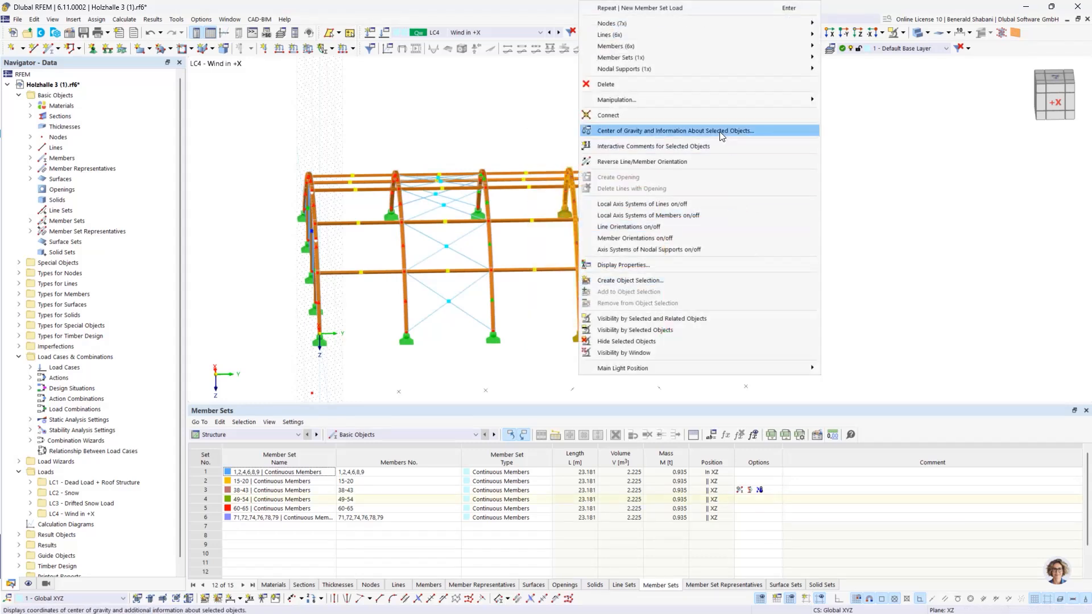
mouse_move(662, 49)
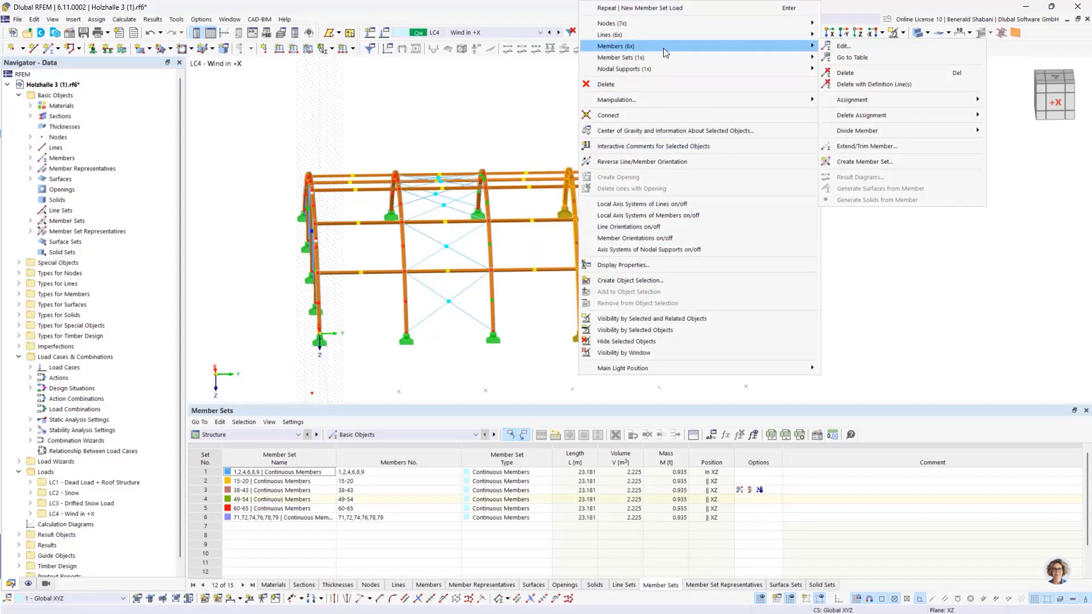
mouse_move(803, 59)
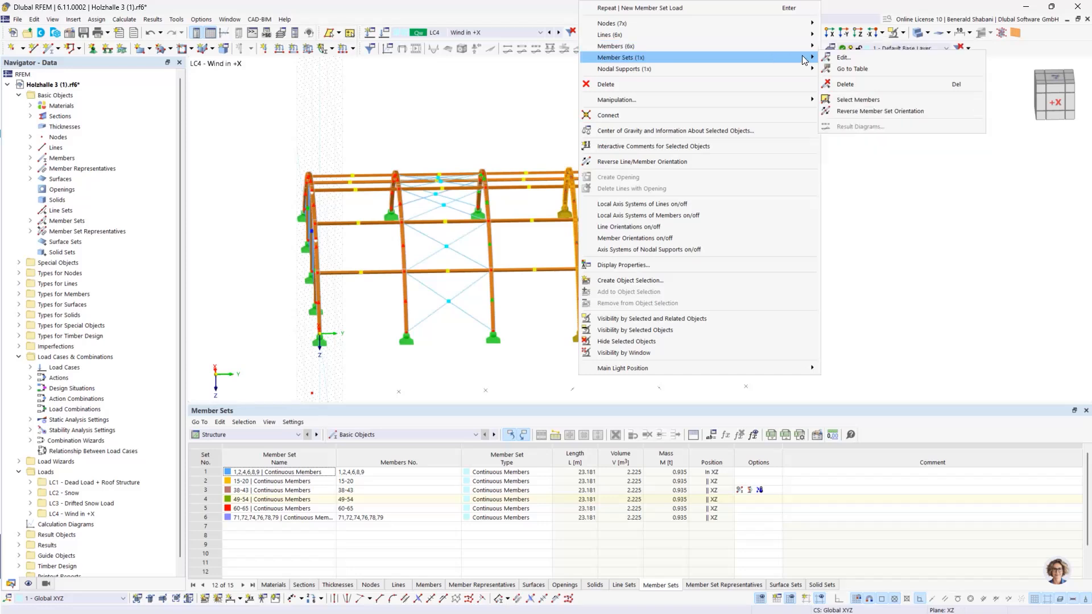
click(844, 58)
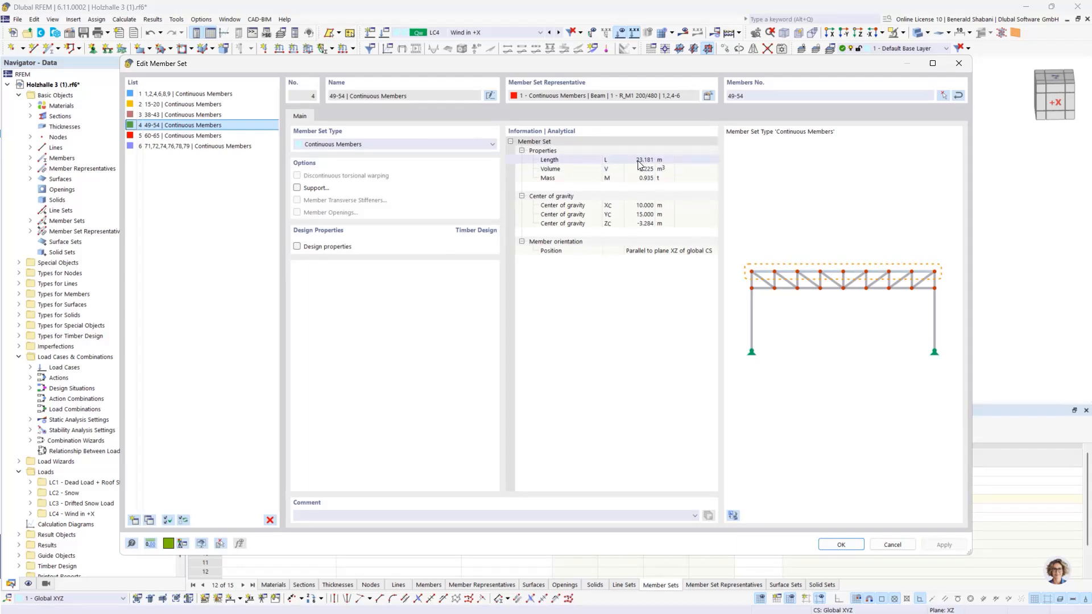
click(828, 548)
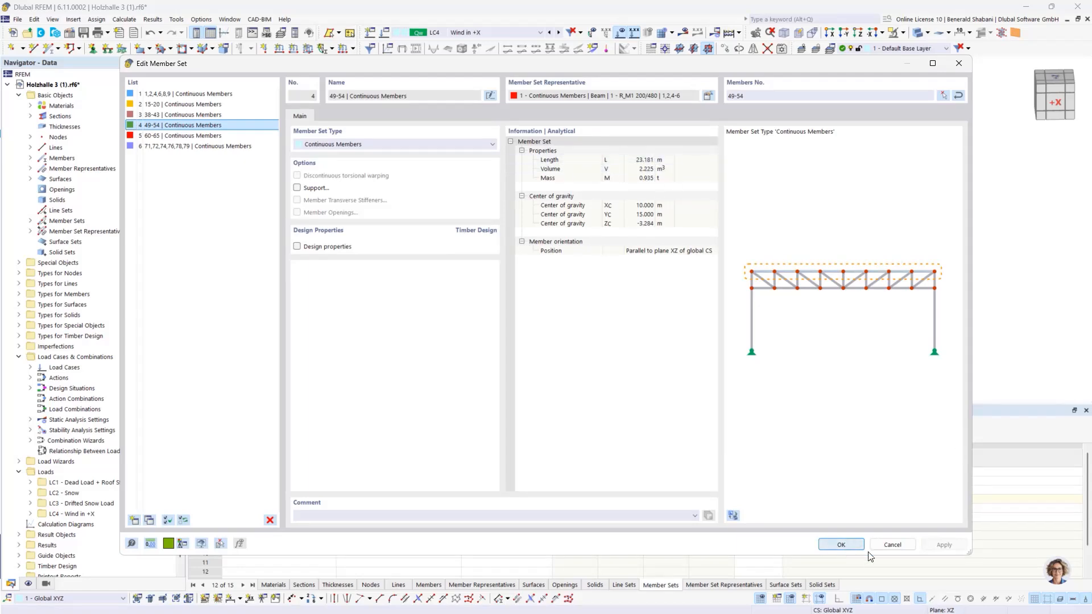
Step: Start a varying member set load in LC4 - Wind in +X with 1.3 kN/m at x = 0 m
click(343, 48)
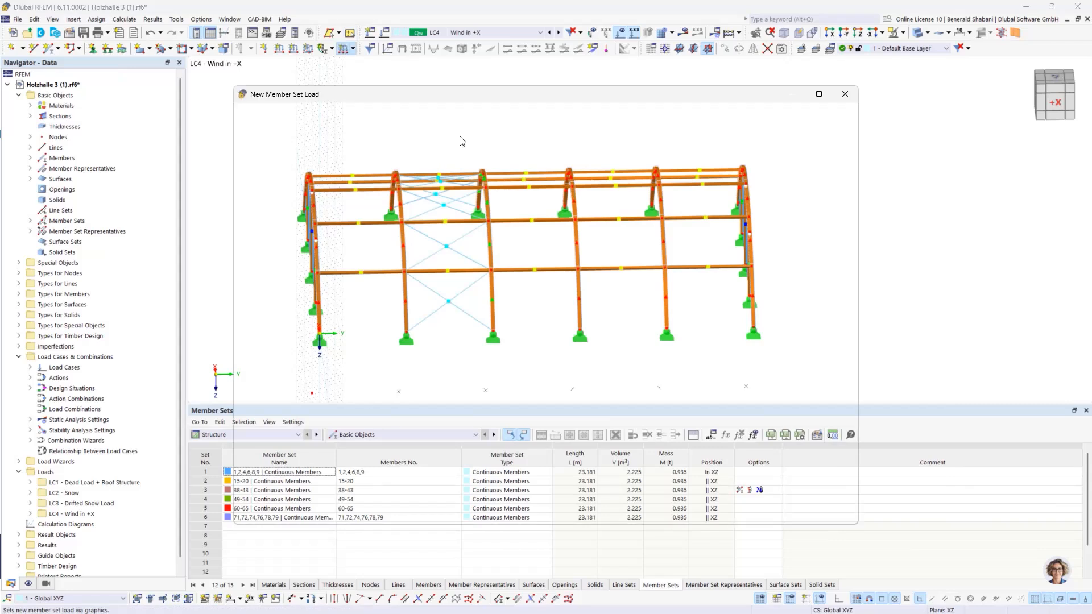
click(328, 221)
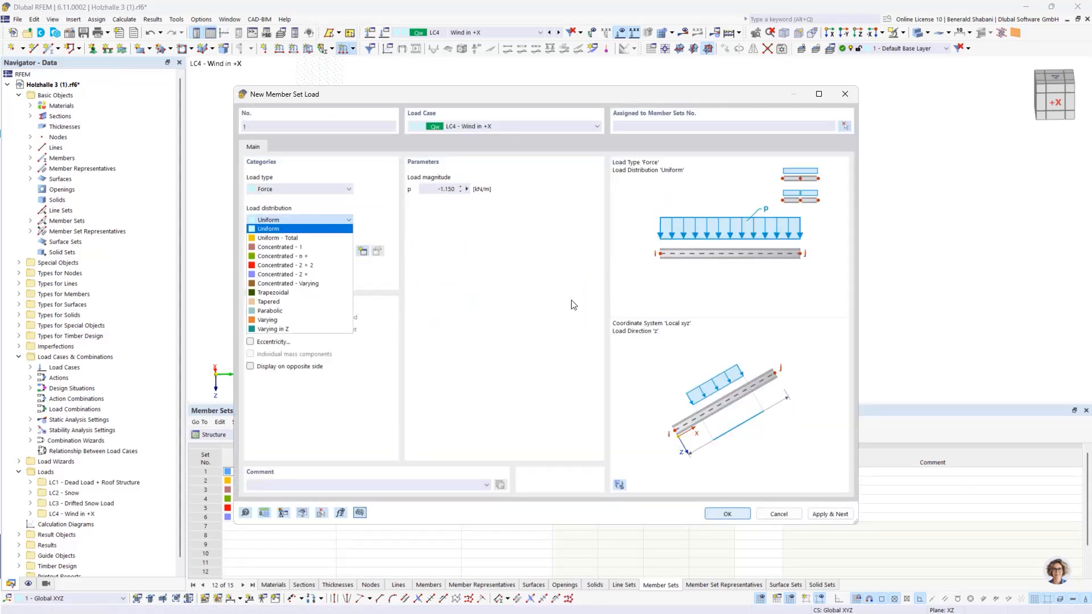
click(281, 328)
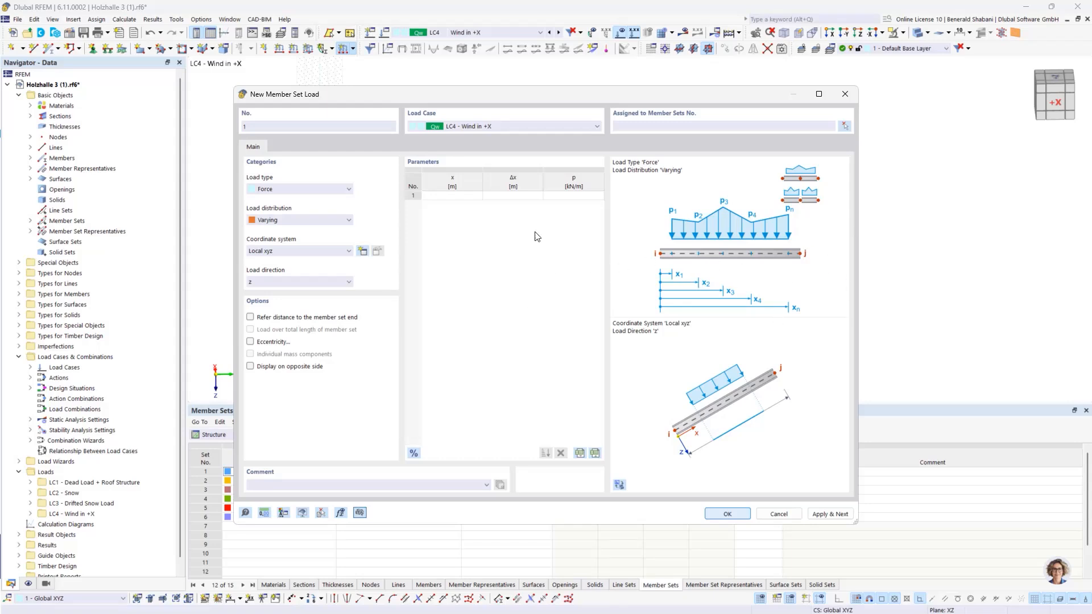
click(455, 202)
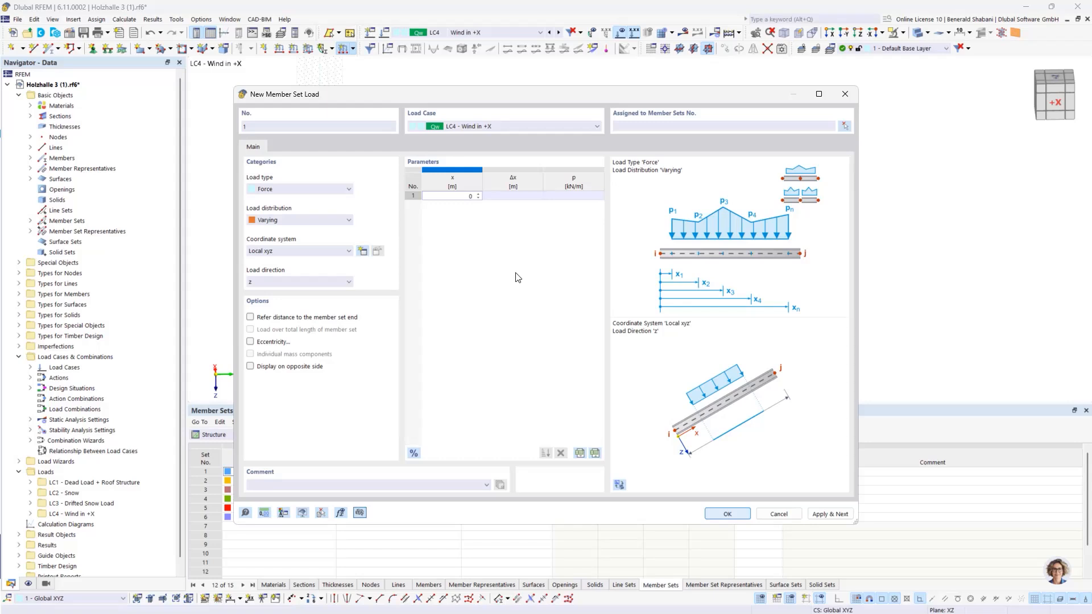
key(Tab)
key(Tab)
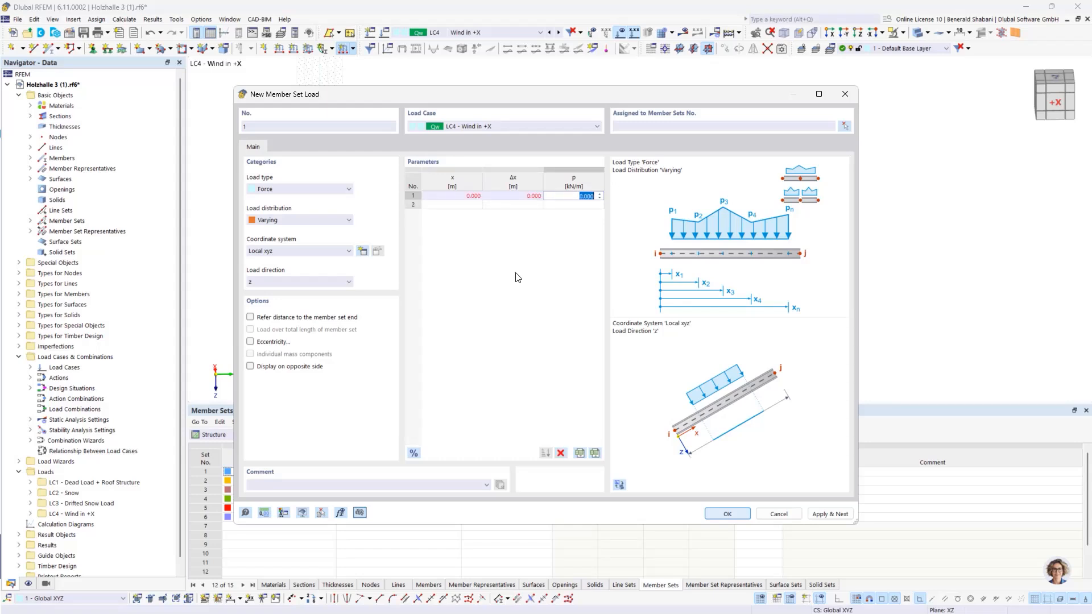
text(1.3)
Step: Add two load points at x = 5.8 m, one with 1.3 kN/m and one with -3.1 kN/m
key(Tab)
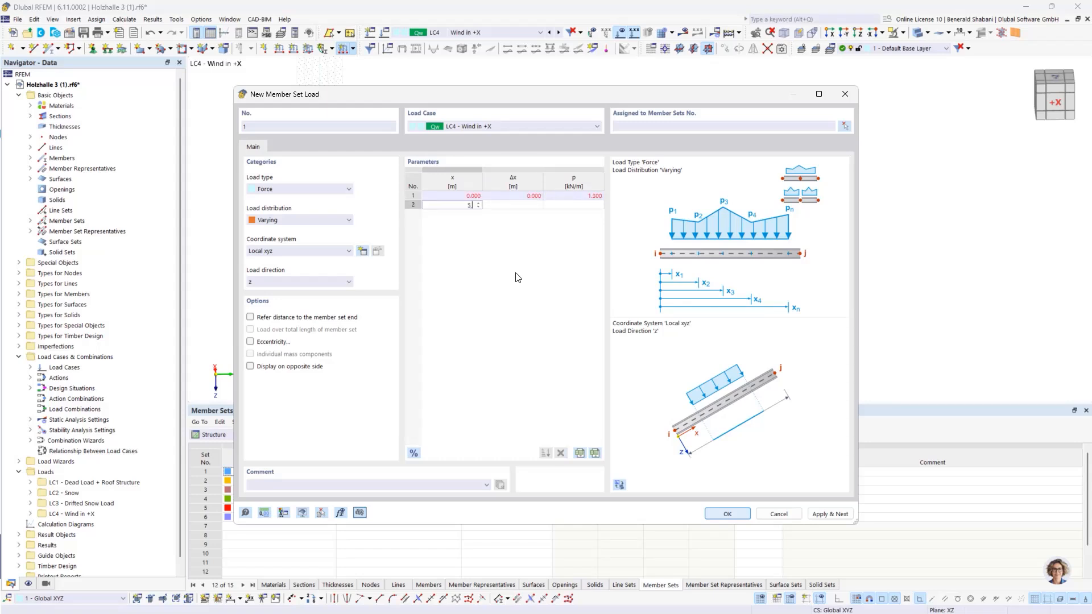
key(Tab)
key(Tab)
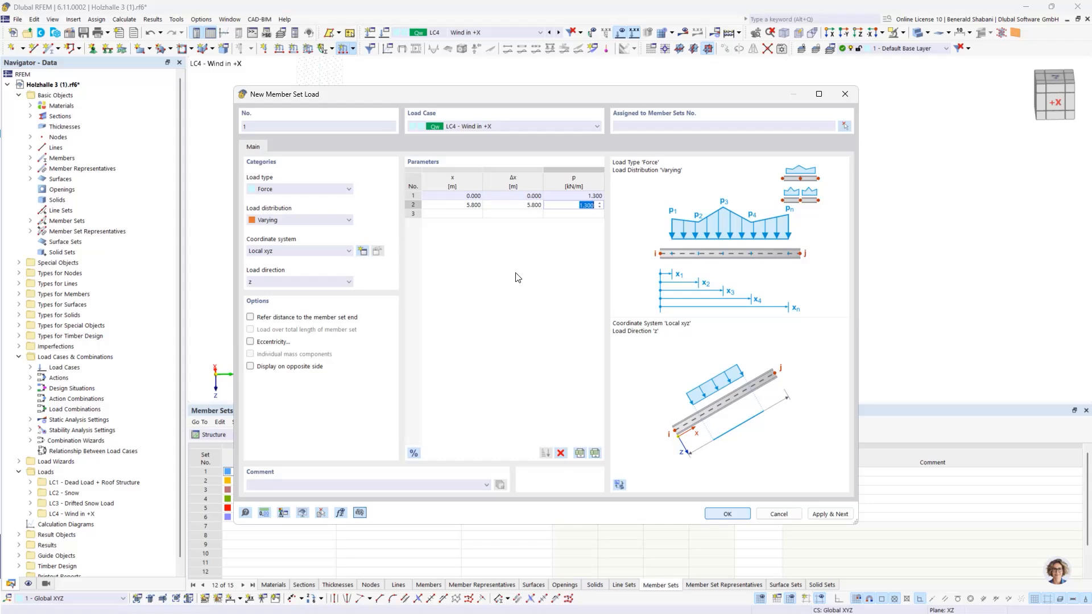
key(Tab)
text(5.8)
key(Tab)
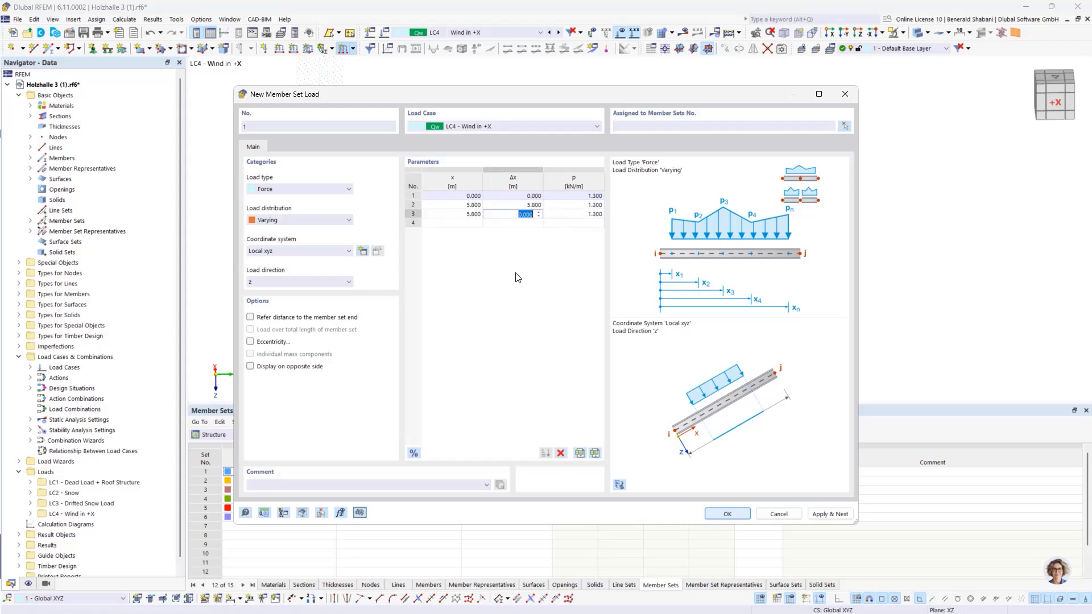
key(Tab)
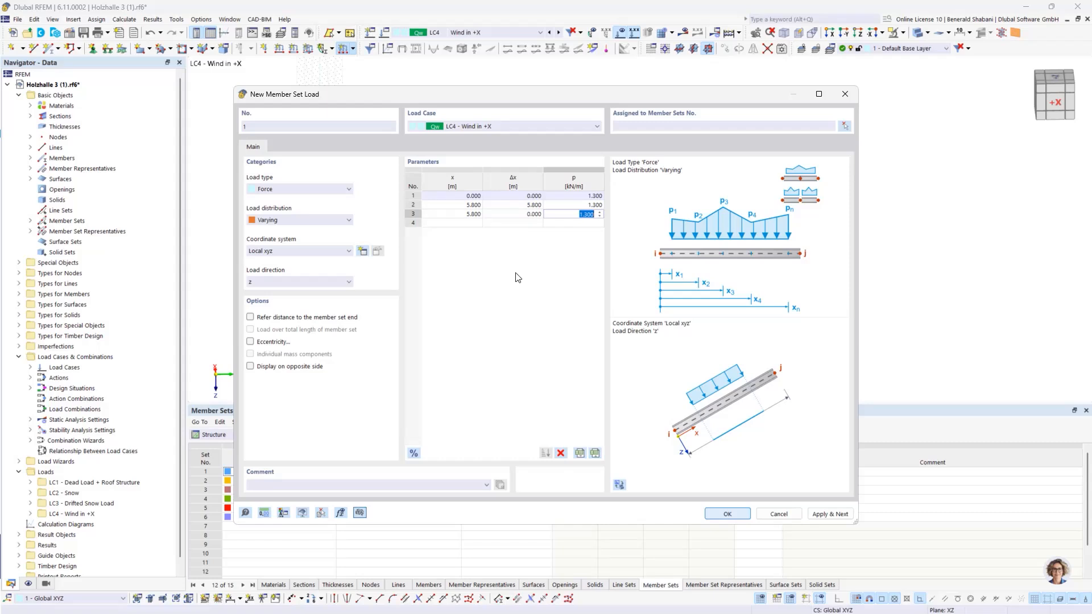
text(-3.1)
key(Tab)
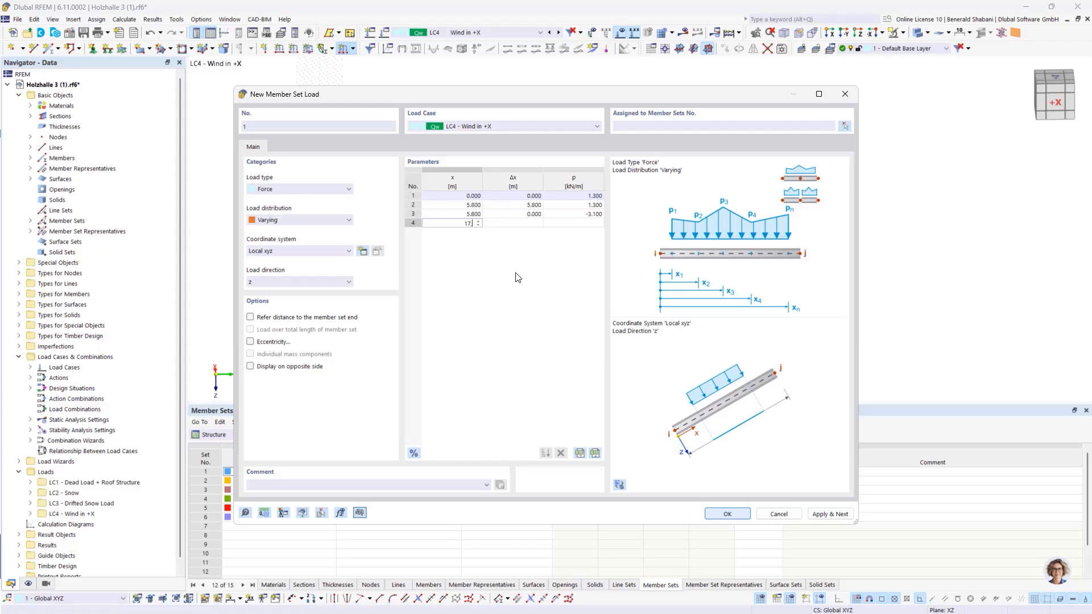
Step: Add a load point of -3.1 kN/m at x = 17.4 m to the varying wind load
text(17.4)
key(Tab)
key(Tab)
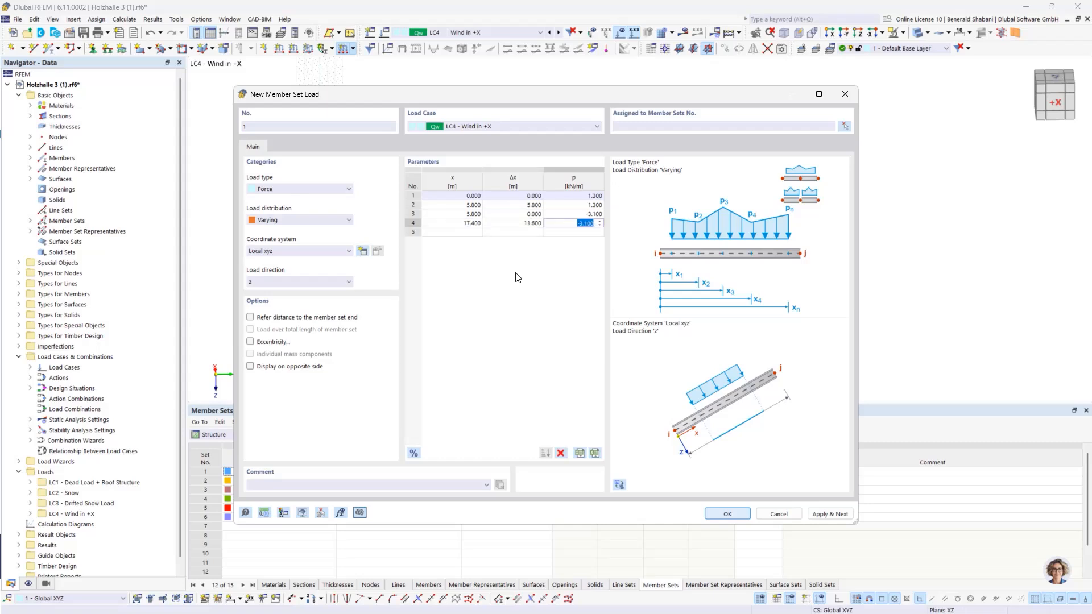
text(-3,1)
Step: Add the last two load points of -1.3 kN/m, at x = 17.4 m and x = 23.2 m
key(Tab)
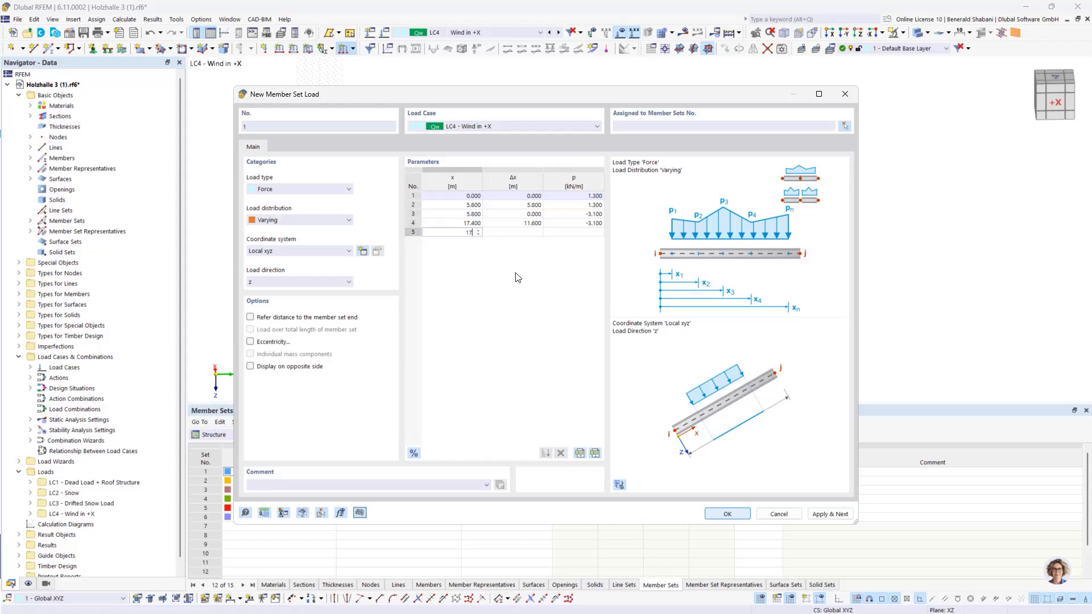
text(17,4)
key(Tab)
key(Tab)
text(-)
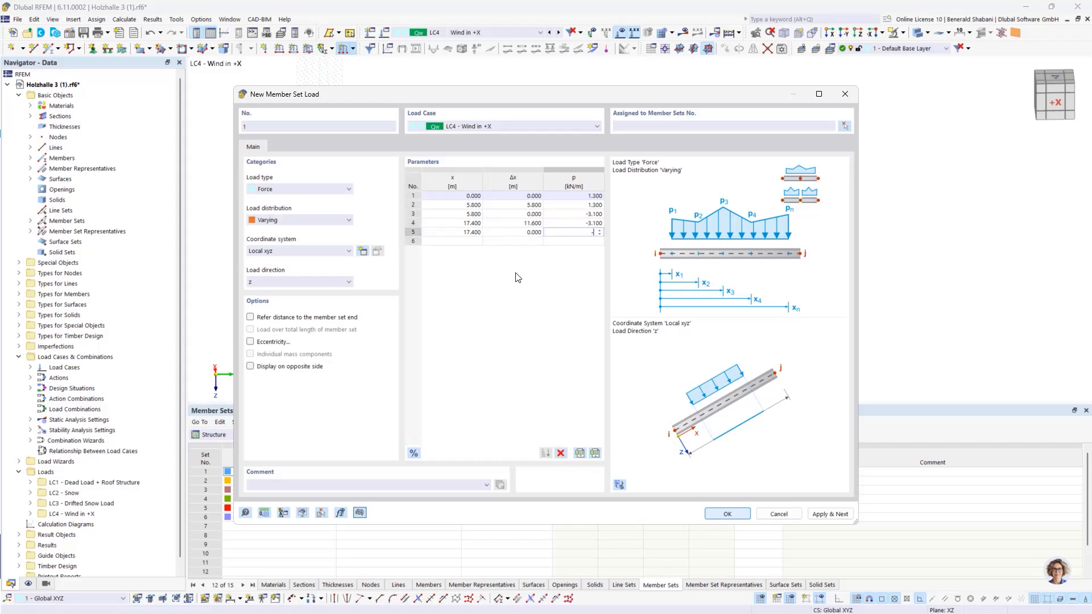
text(1,3)
key(Tab)
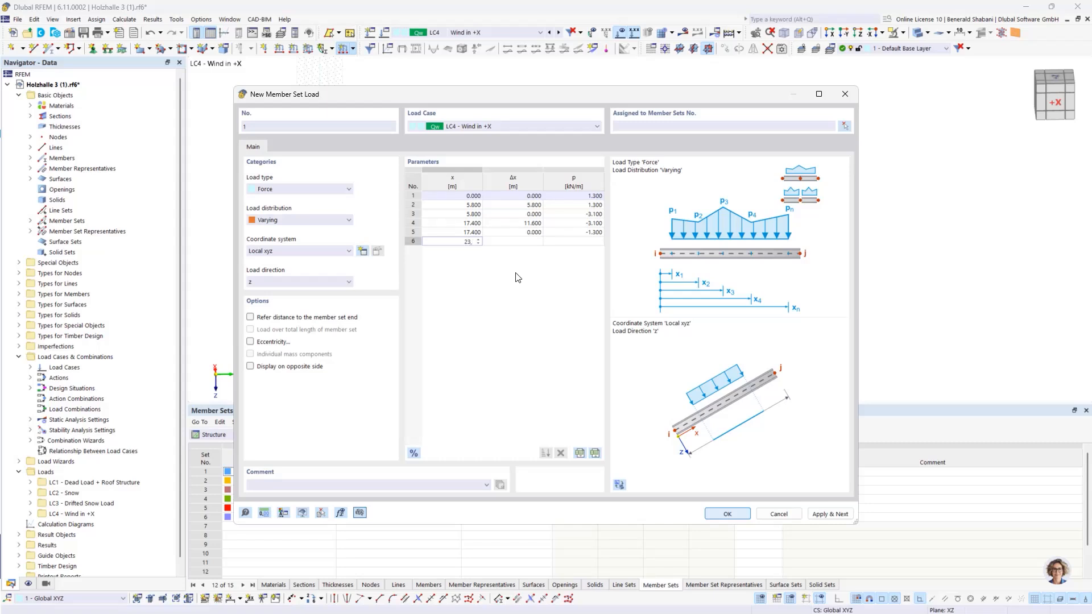
key(Tab)
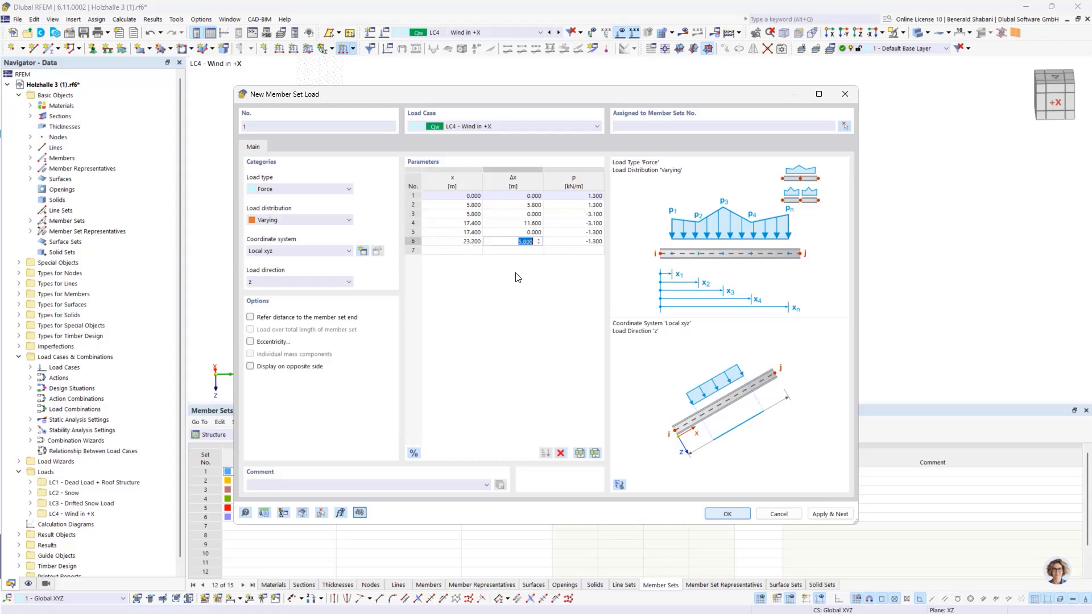
key(Tab)
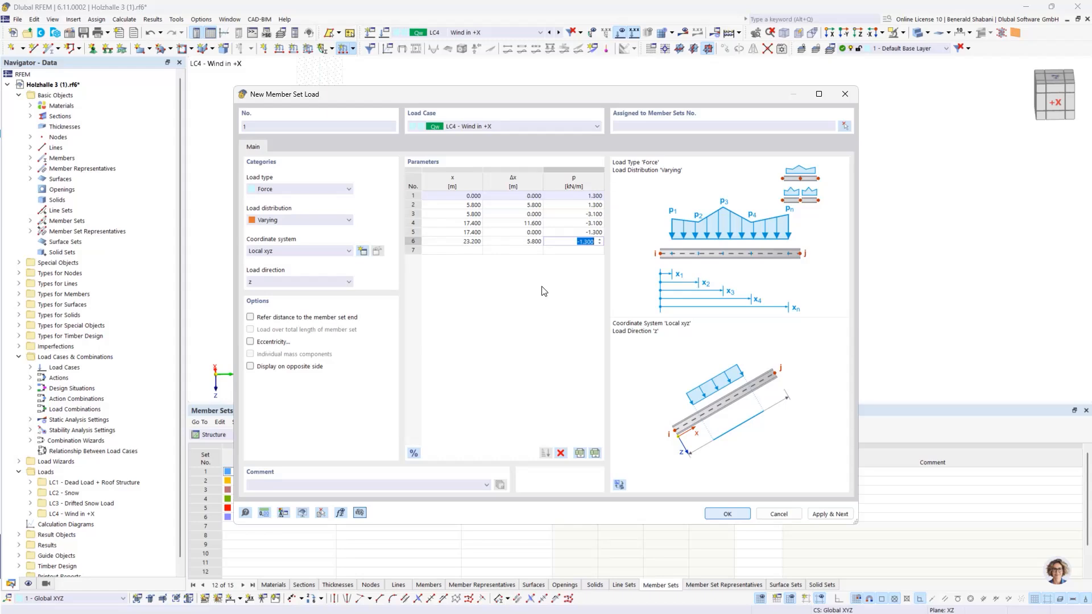
Step: Assign the varying wind load to the inner arch member sets 2-5 and apply it, continuing with a further member set load
click(845, 128)
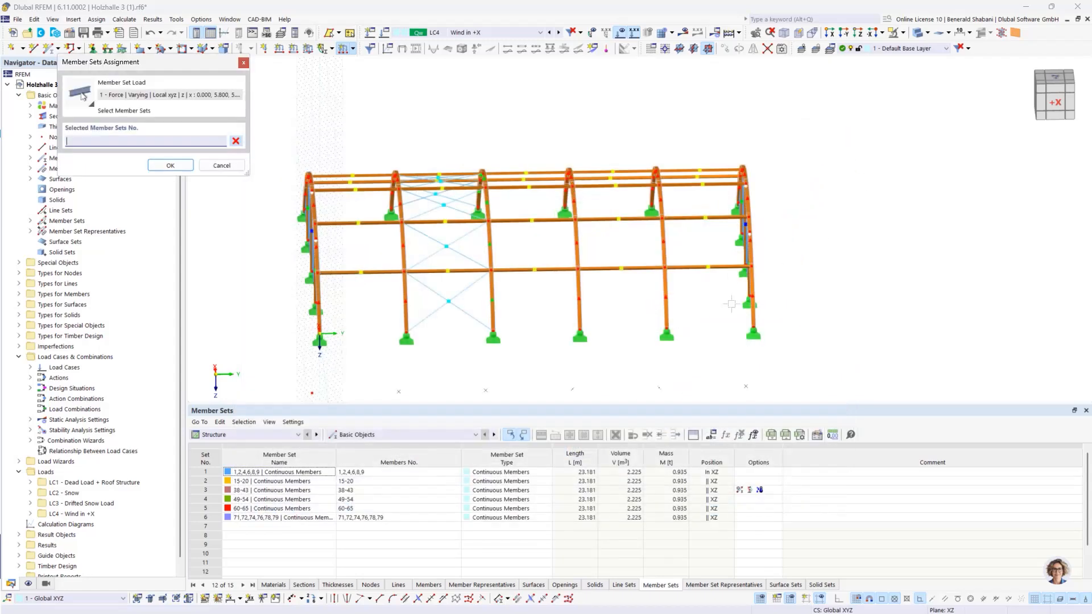
drag(364, 123, 722, 380)
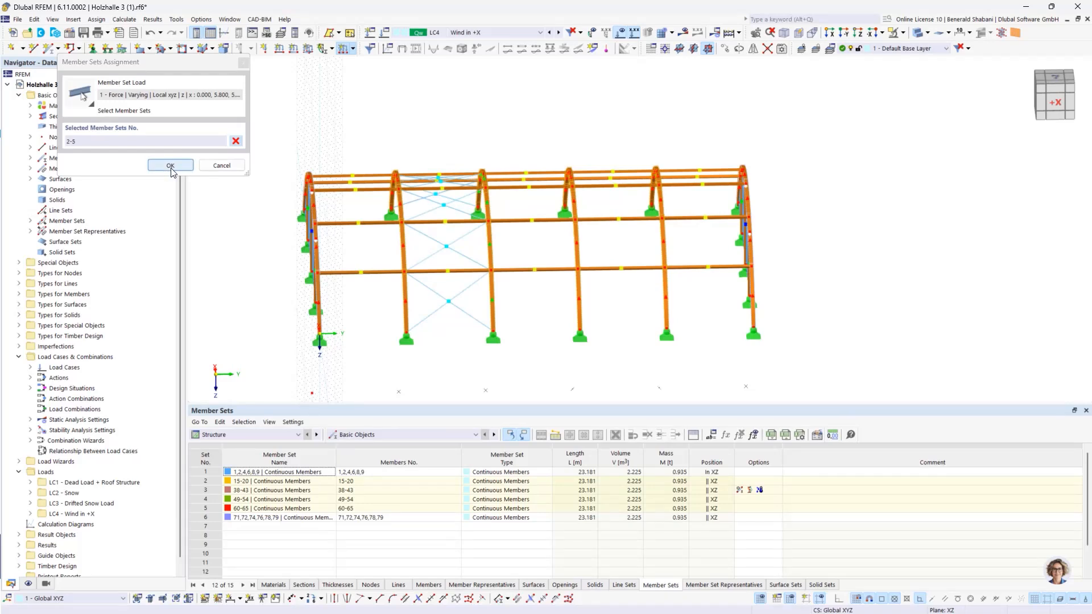
click(171, 165)
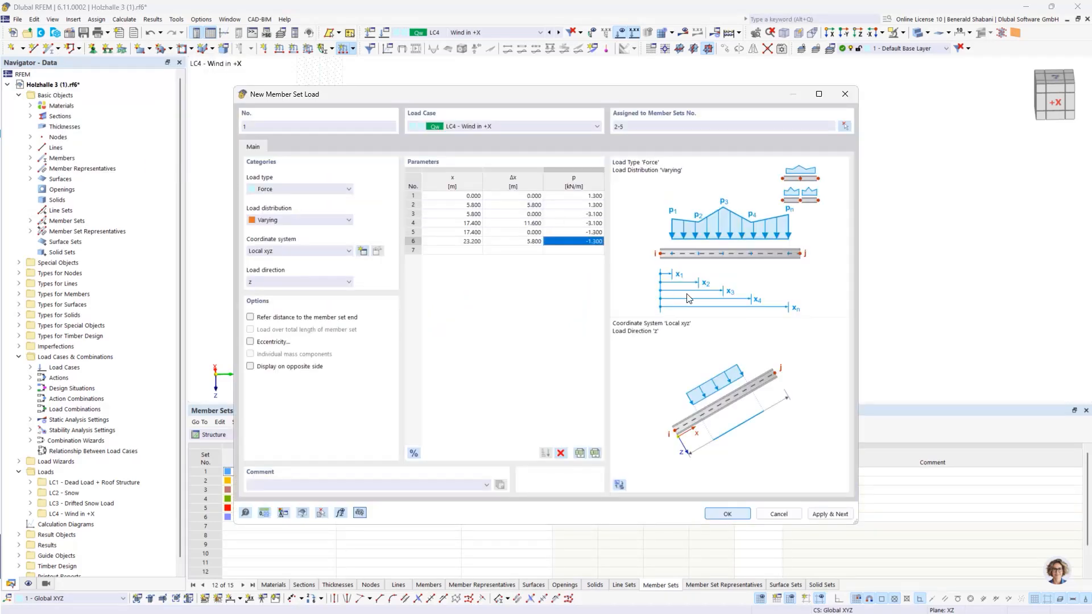
click(835, 514)
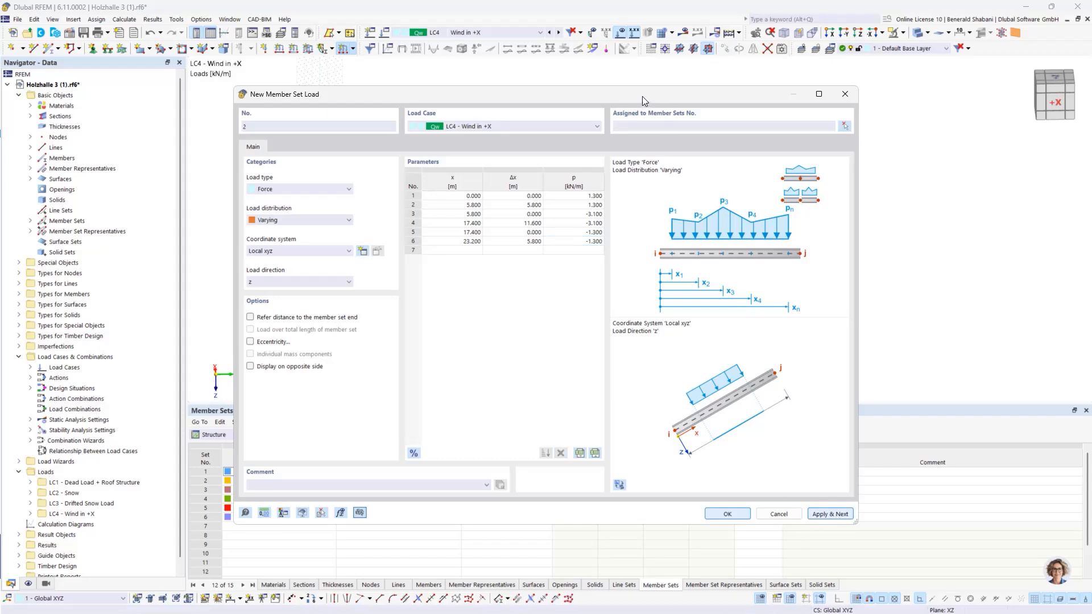
drag(643, 97, 564, 99)
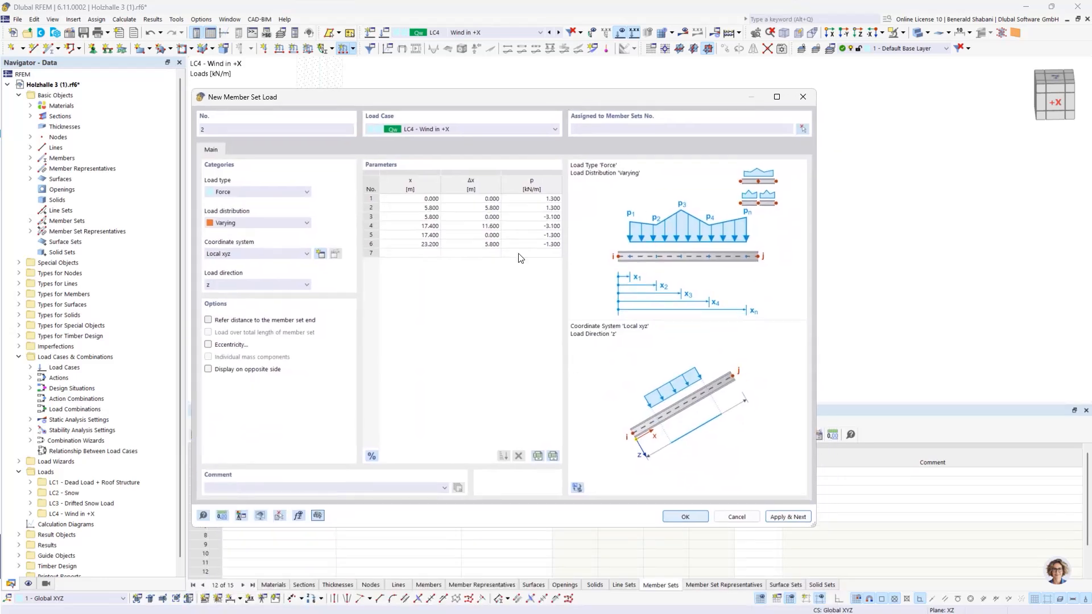
Step: Set the load at the first two load points, x = 0 m and 5.8 m, to 0.65 kN/m
click(545, 199)
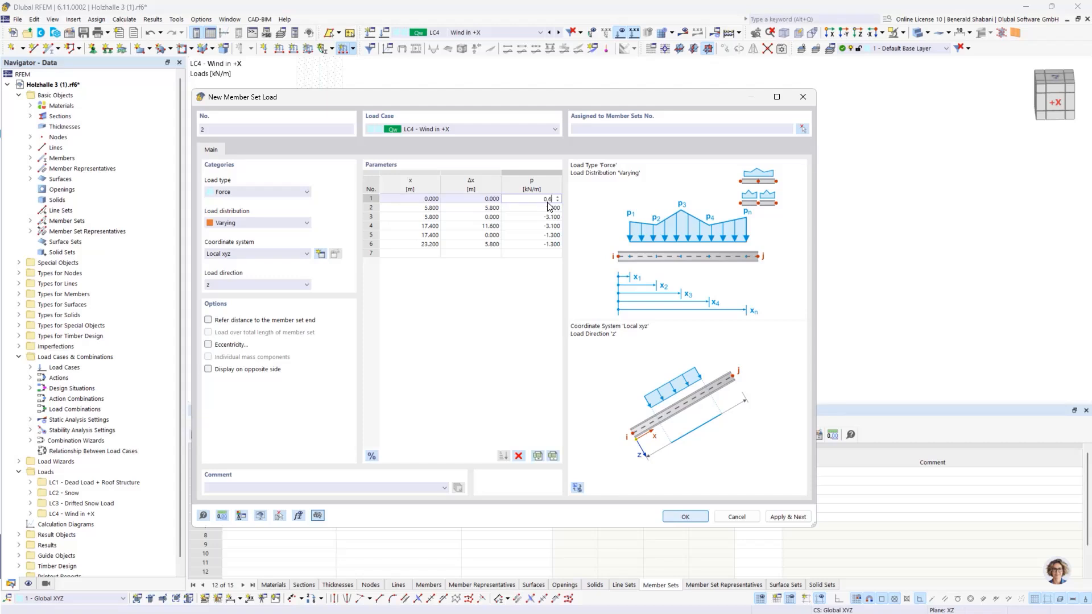
double_click(551, 208)
text(0.65)
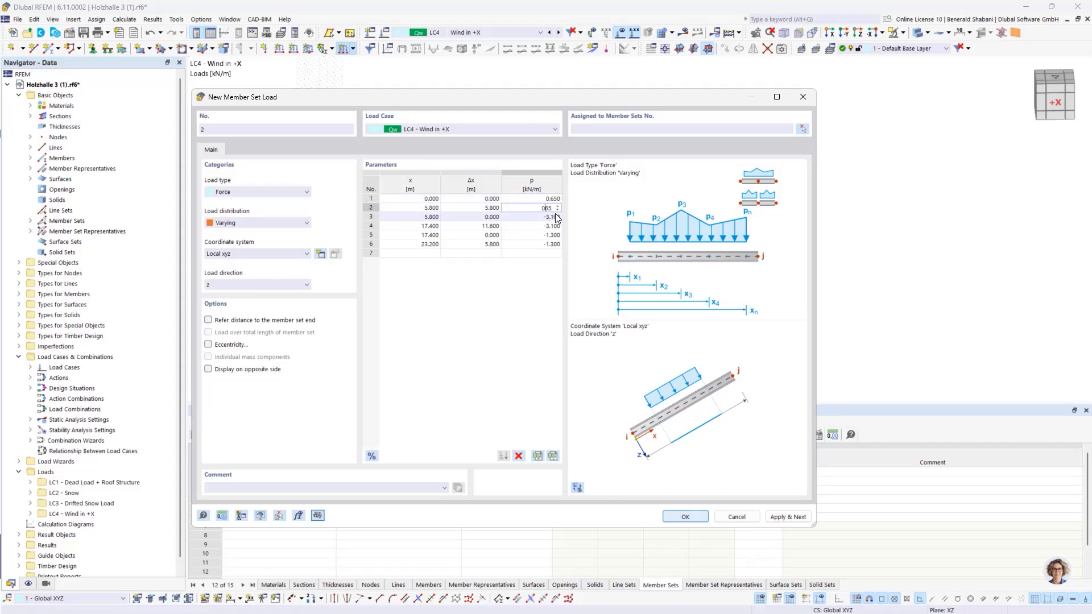
key(Return)
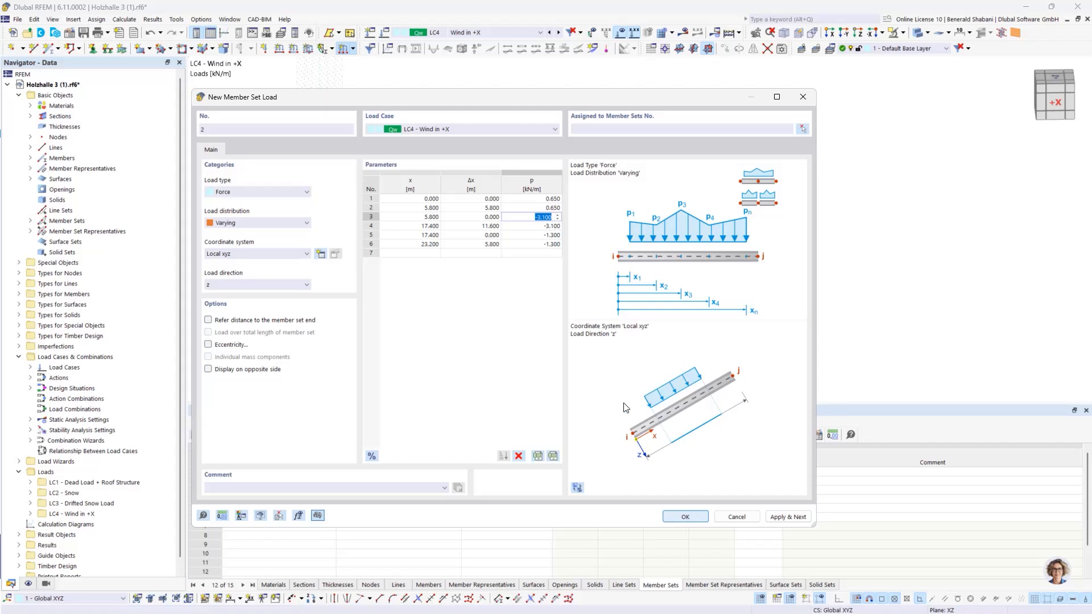
Step: Set the third and fourth load points, x = 5.8 m and 17.4 m, to -1.55 kN/m
text(-1,55)
key(Return)
text(-)
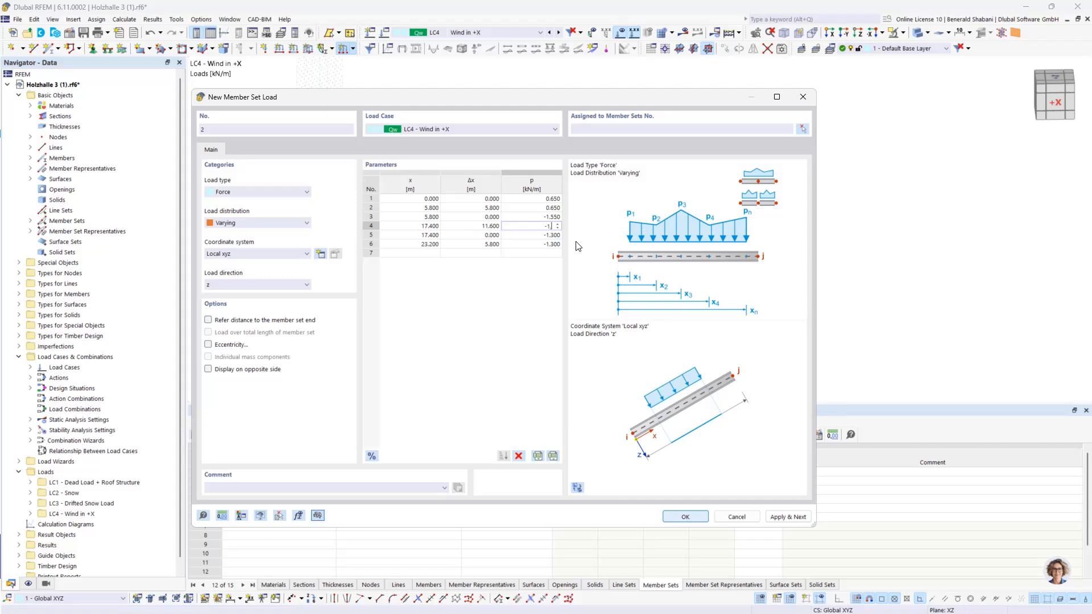
text(1,55)
key(Return)
Step: Set the last two load points, x = 17.4 m and 23.2 m, to -0.65 kN/m
text(-)
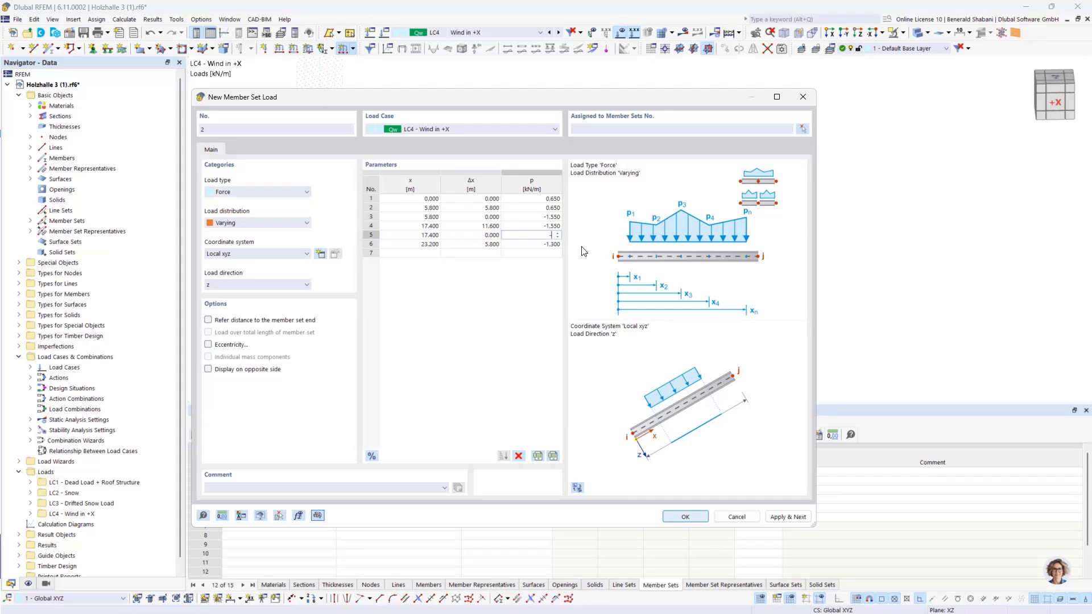
text(0,65)
key(Return)
text(-0)
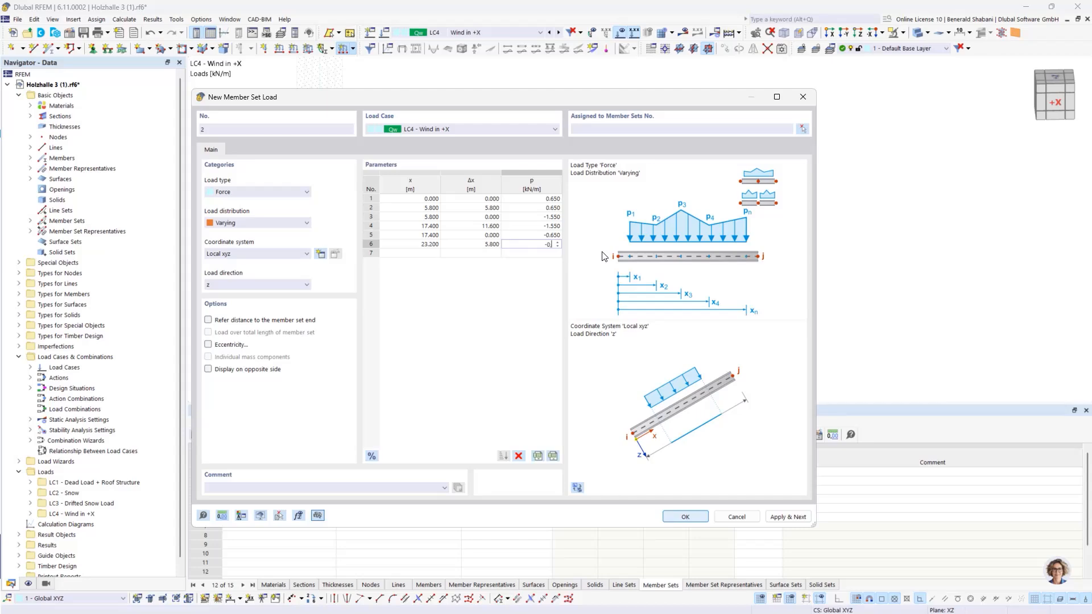
text(,65)
key(Return)
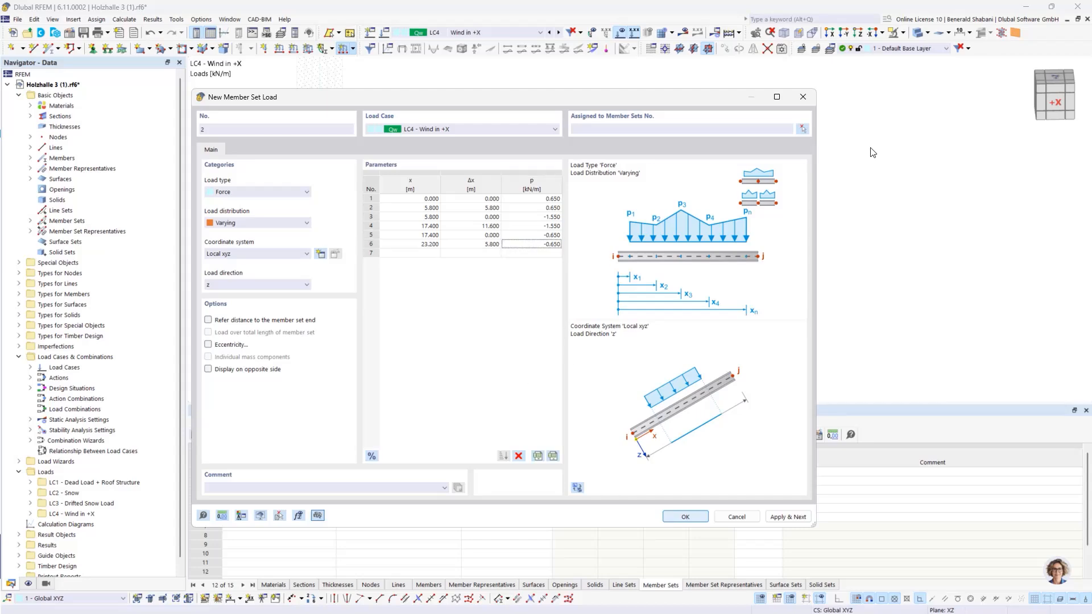
Step: Assign the reduced varying wind load to the two outer arch member sets 1 and 6 and create it
click(802, 129)
drag(278, 135, 355, 349)
drag(705, 116, 822, 366)
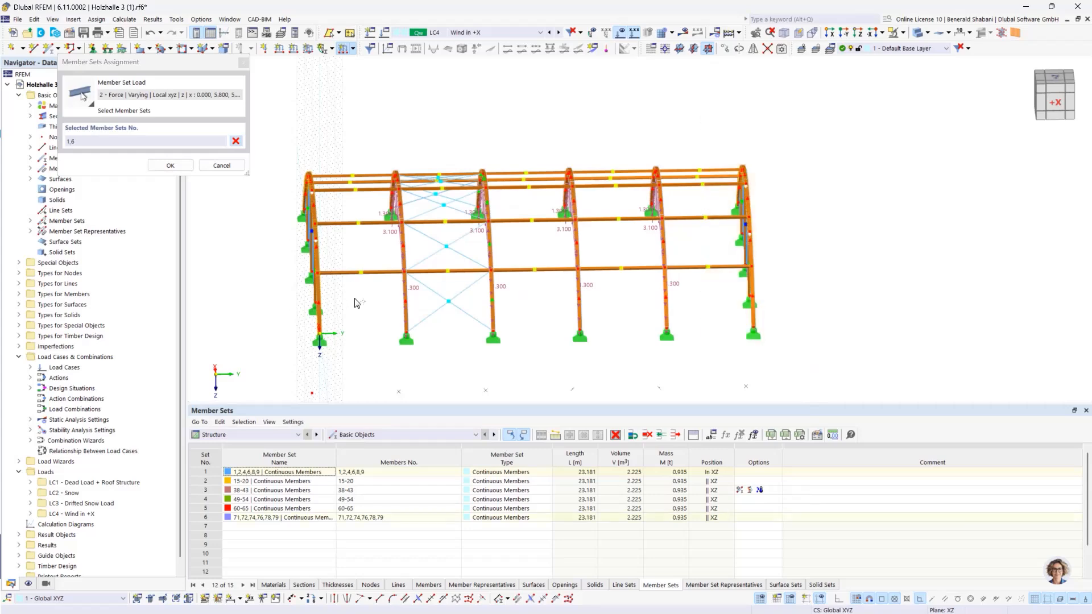
click(168, 166)
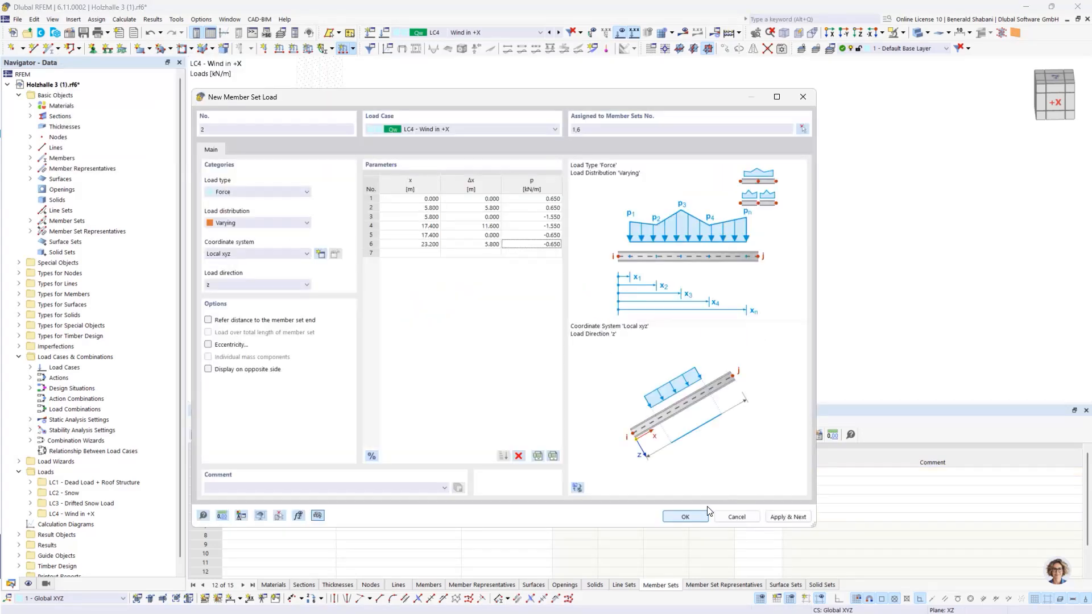
click(694, 517)
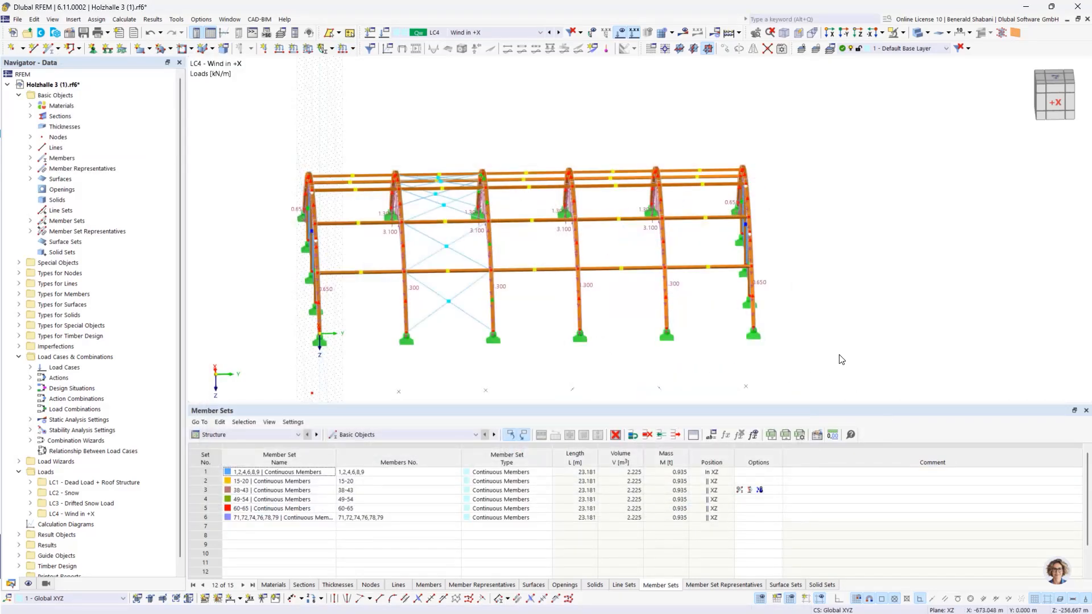
Step: Start a new uniform surface load in LC4 of 0.52 kN/m², acting in global Y on the true area
ctrl+middle_drag(842, 360, 939, 345)
scroll(66, 348, down, 2)
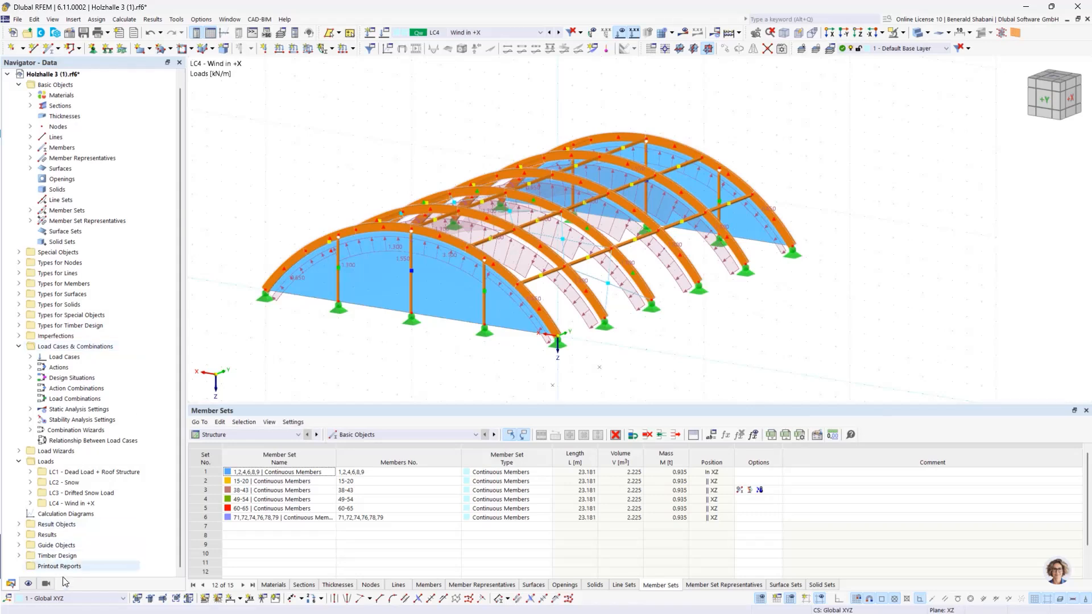
ctrl+middle_drag(880, 373, 834, 373)
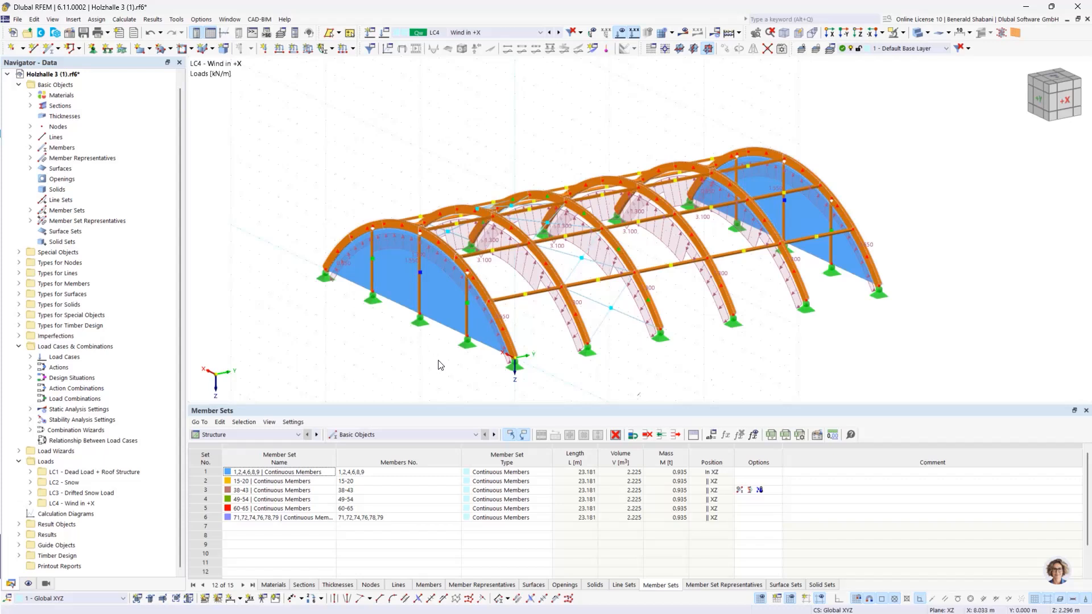
click(308, 48)
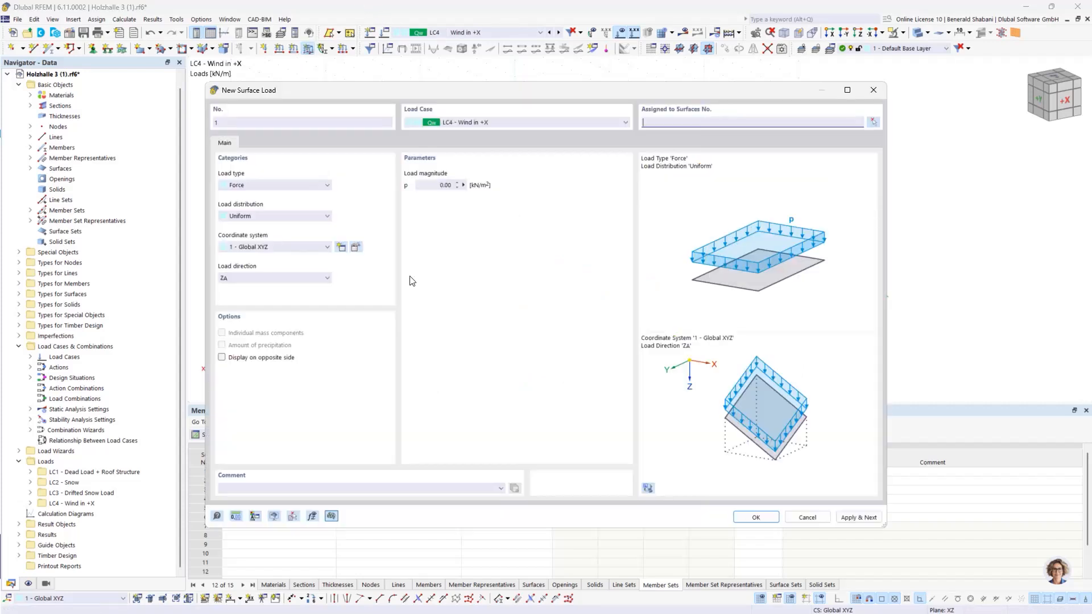
click(452, 185)
click(227, 277)
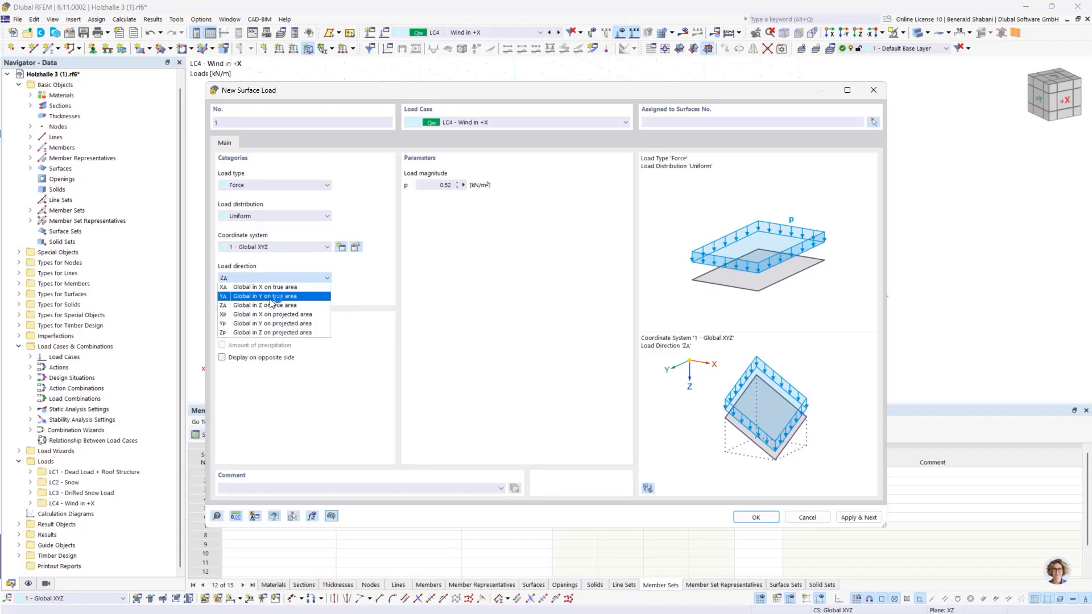
click(278, 297)
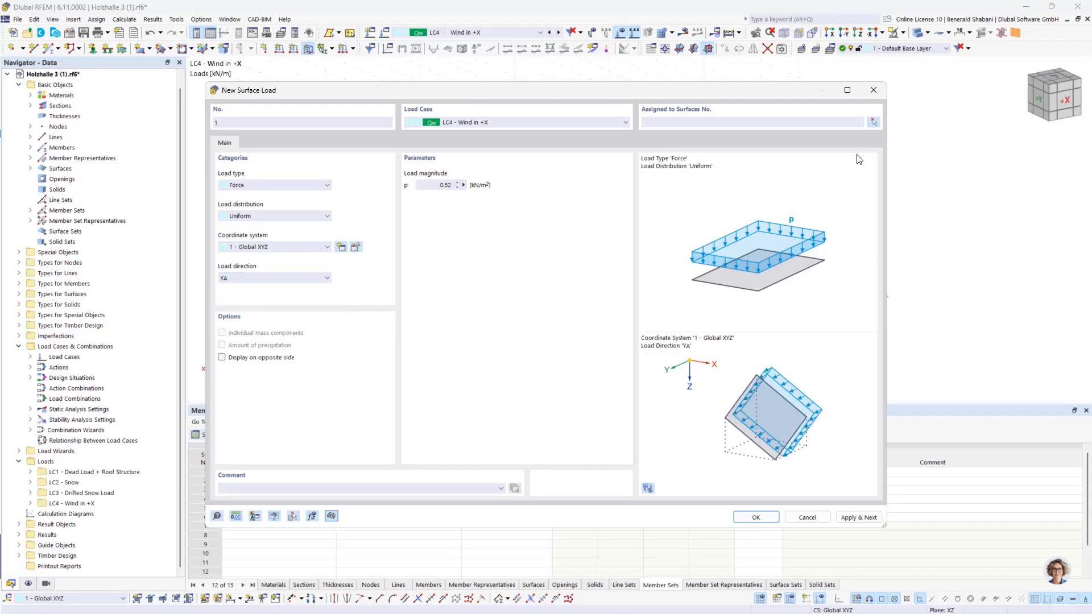
Step: Assign the surface load to the gable surfaces 2 and 3 at both hall ends and create it
click(872, 123)
click(443, 307)
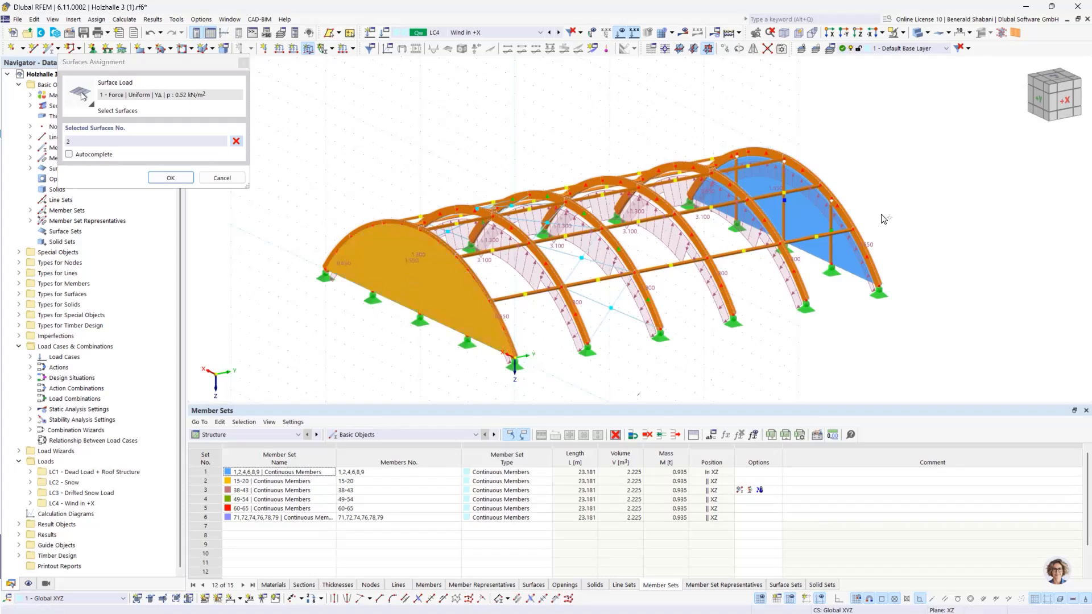
click(862, 261)
click(171, 177)
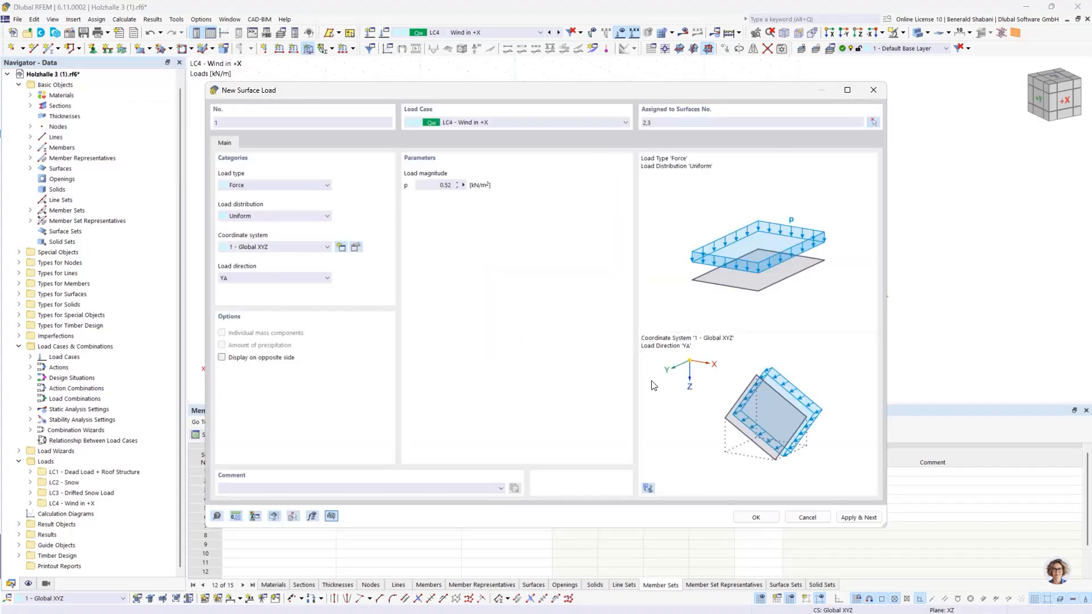
click(757, 517)
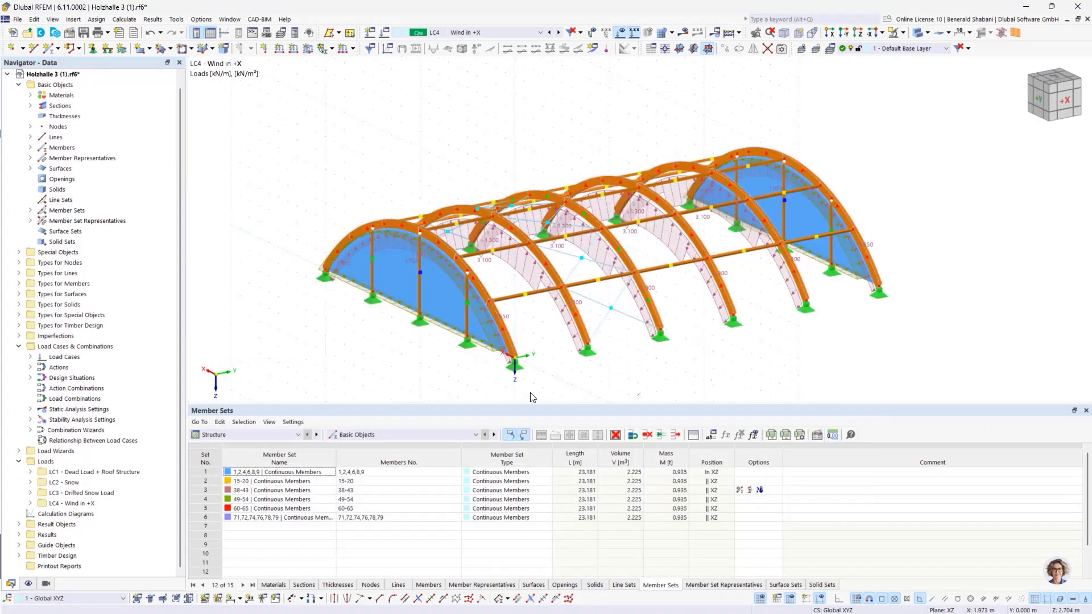
Step: Edit the gable surface load so that it acts outward on both end walls
mouse_move(703, 313)
ctrl+middle_down()
mouse_move(660, 328)
mouse_move(719, 317)
mouse_move(702, 320)
ctrl+middle_up()
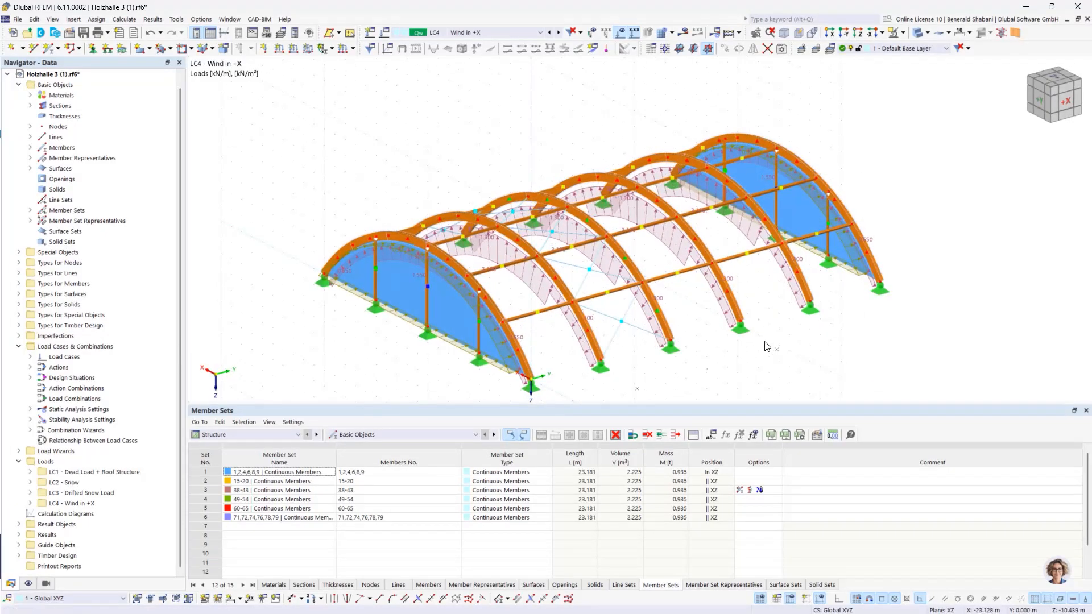
middle_drag(799, 348, 804, 302)
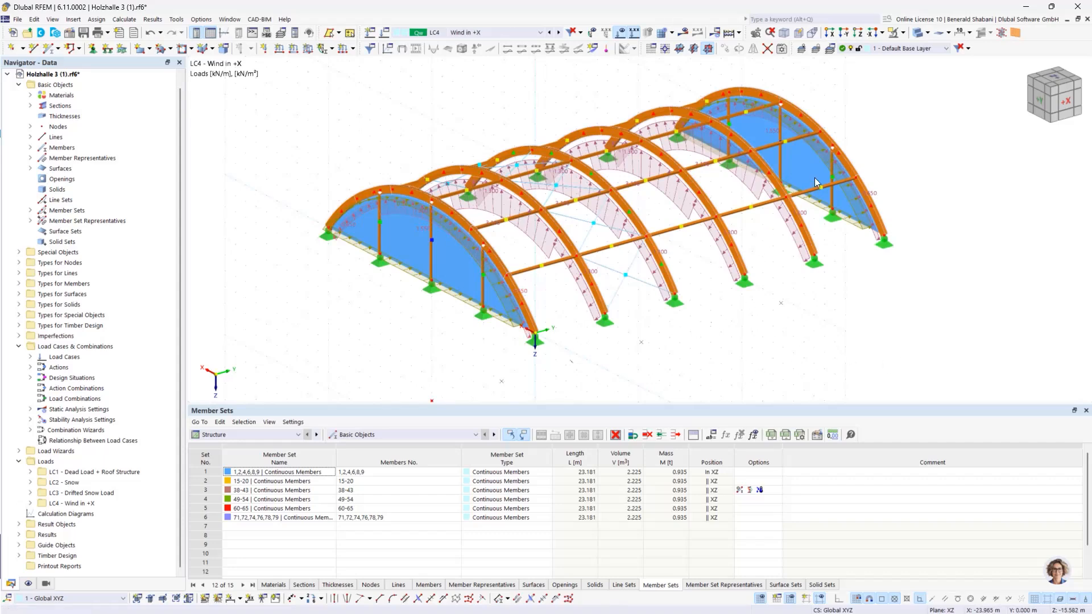
ctrl+middle_drag(679, 337, 615, 325)
scroll(615, 325, down, 1)
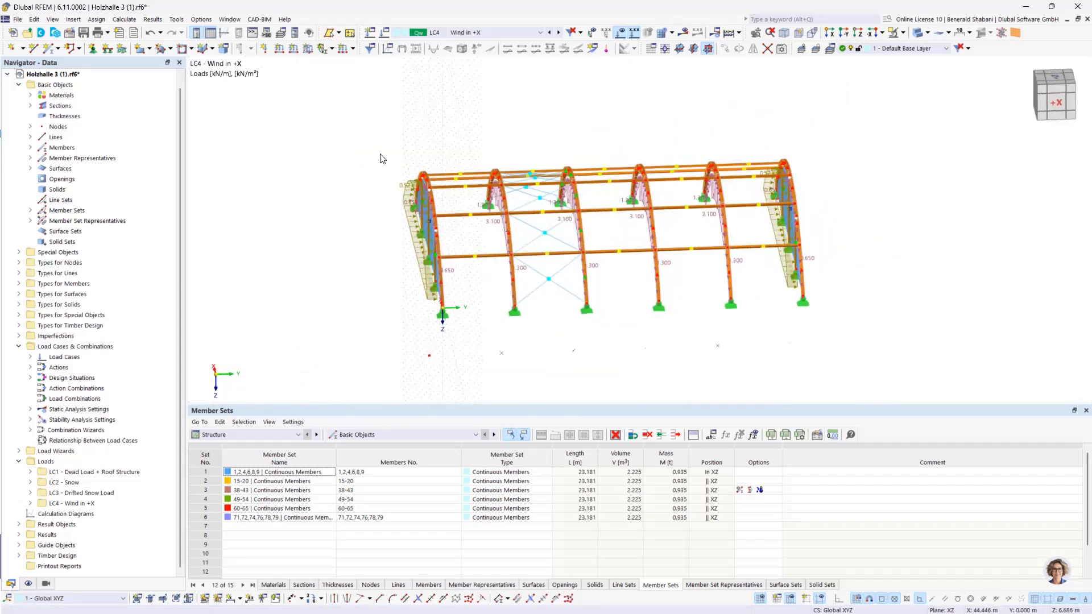
scroll(384, 158, up, 3)
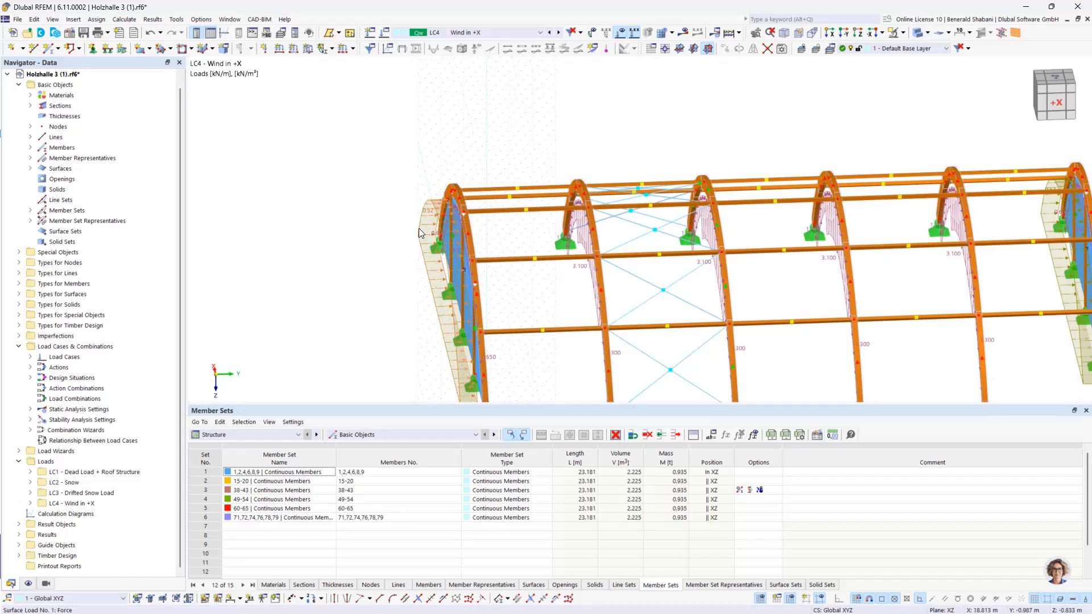
double_click(419, 229)
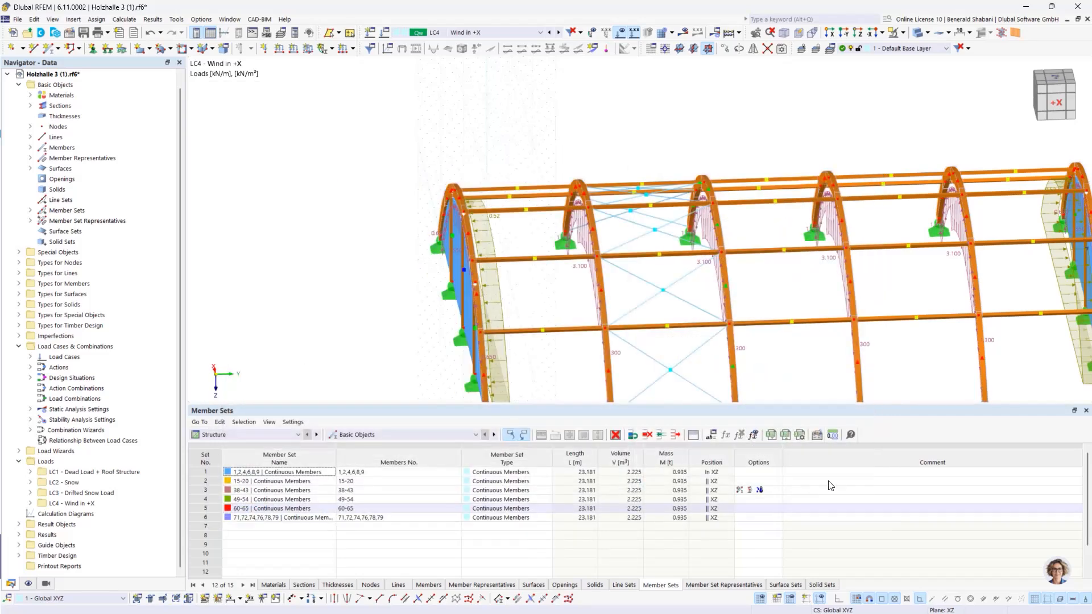
click(755, 517)
Step: Turn on the display of loads from the distribution surfaces for the model
middle_drag(831, 353, 686, 353)
scroll(646, 271, up, 2)
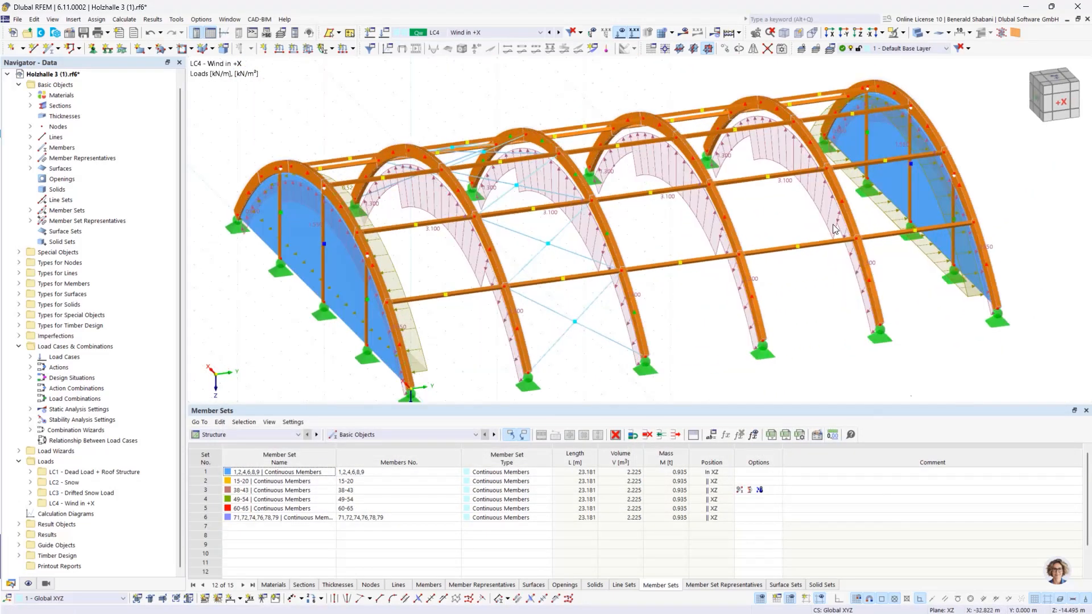
scroll(904, 302, down, 1)
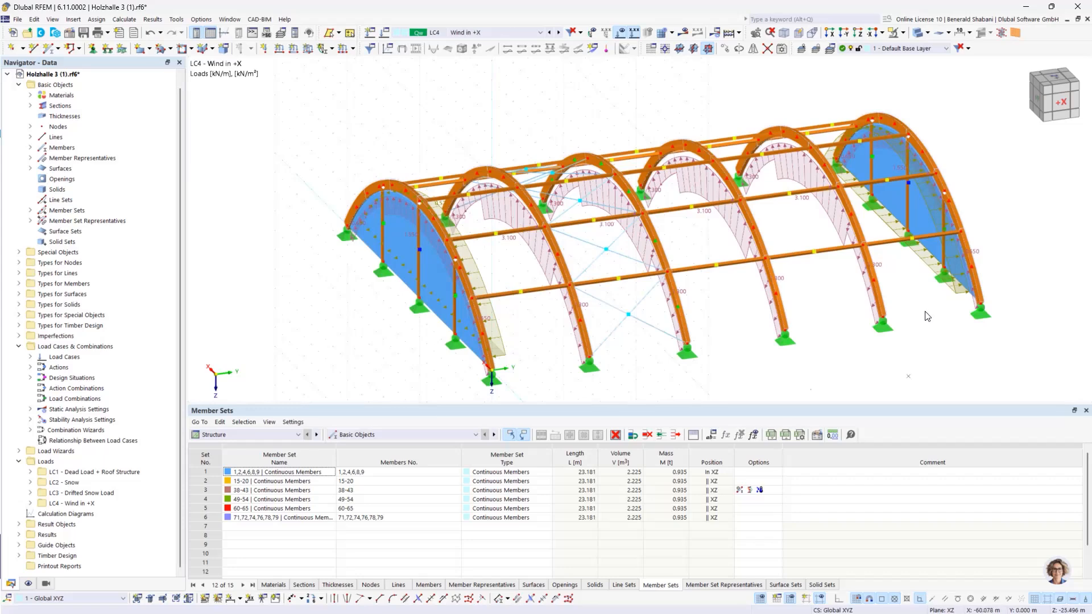
ctrl+middle_drag(927, 316, 904, 309)
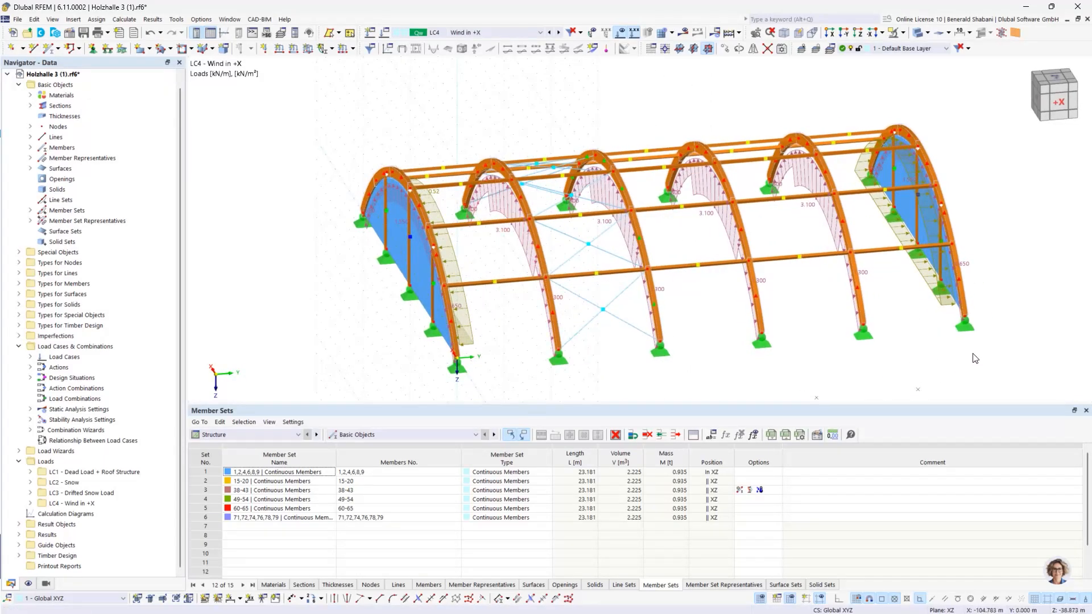
ctrl+middle_drag(966, 350, 920, 209)
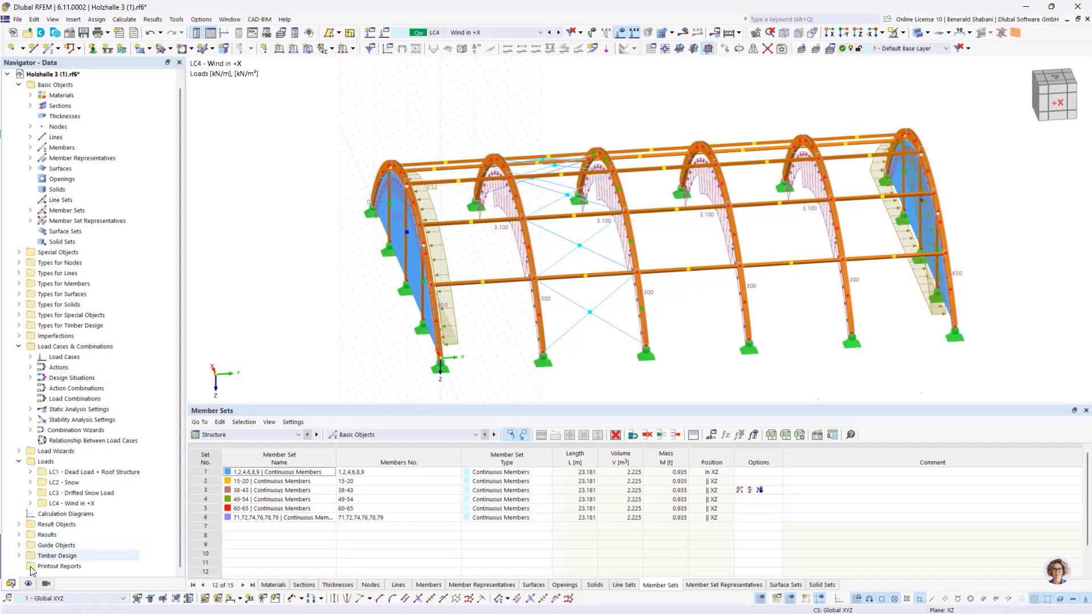
click(29, 584)
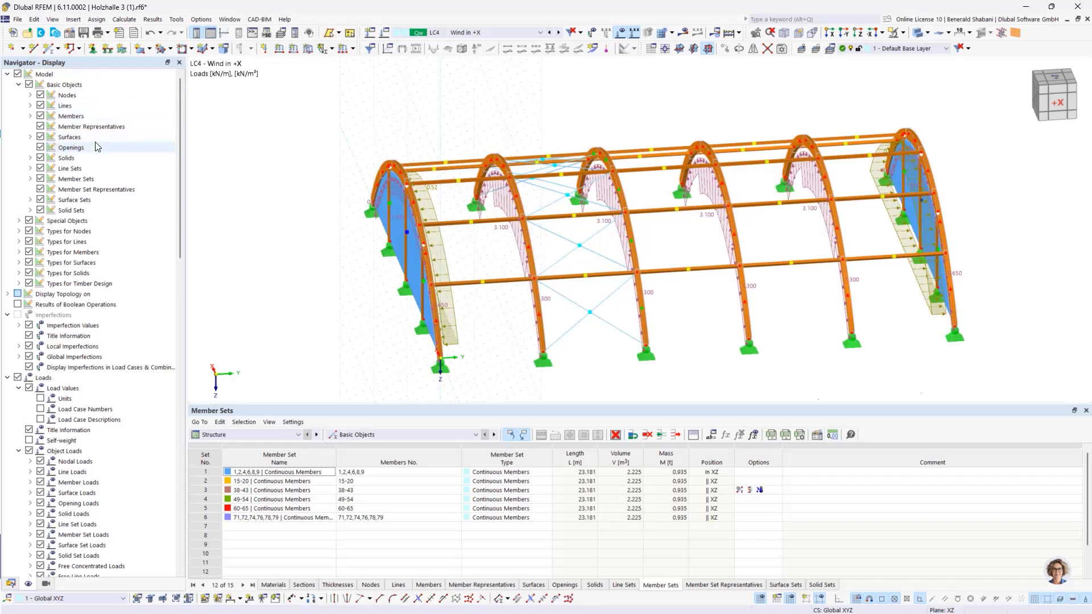
click(30, 137)
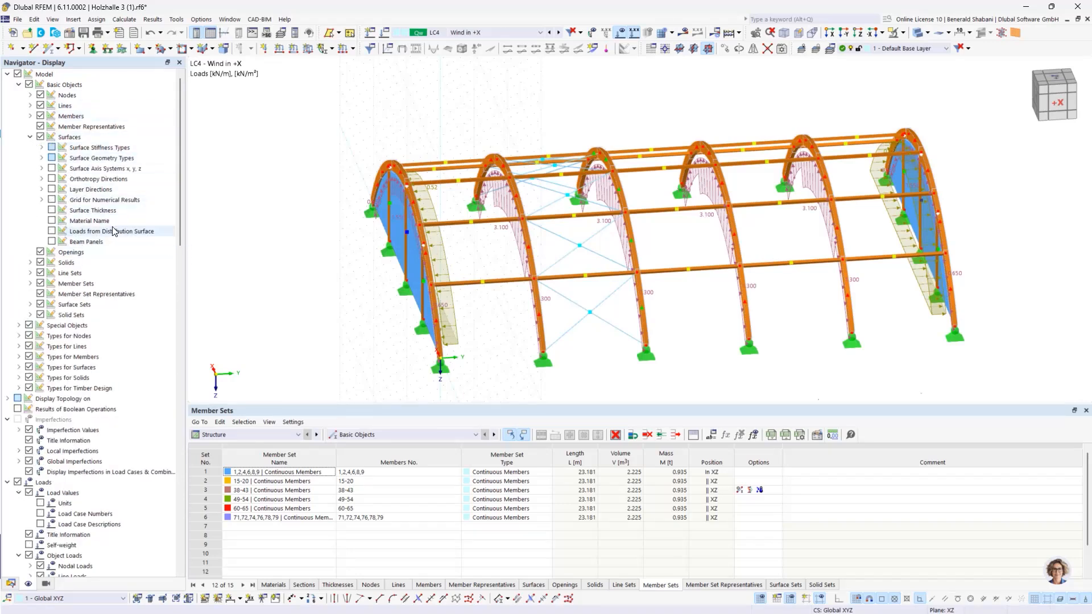
click(51, 231)
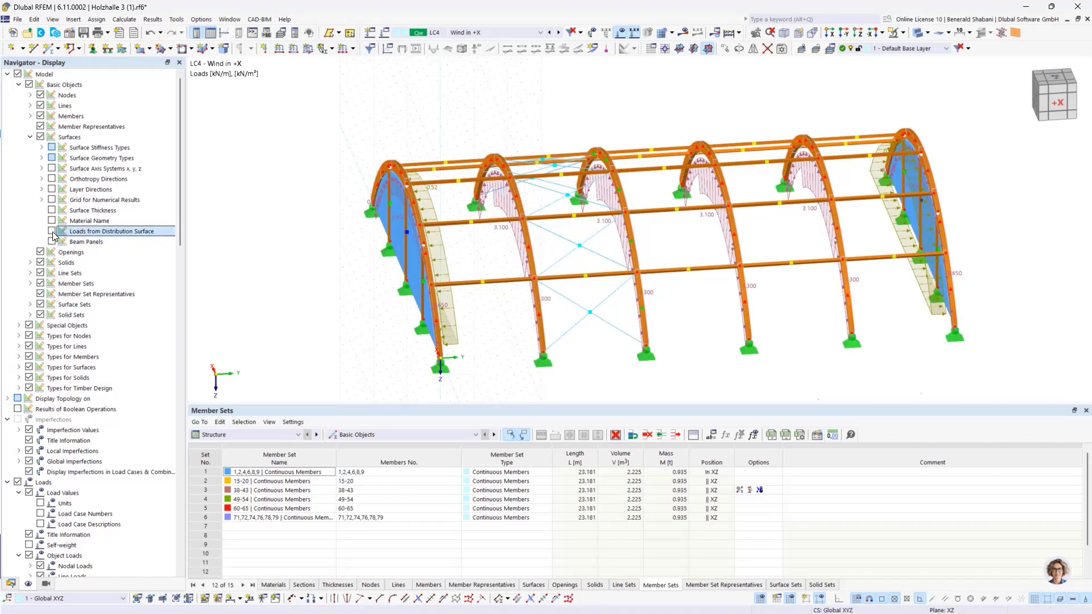
Step: Examine the wind loads distributed onto the members at both gable ends, and restore the display of the original surface loads
mouse_move(506, 348)
ctrl+middle_down()
mouse_move(453, 337)
mouse_move(488, 339)
ctrl+middle_up()
ctrl+middle_drag(924, 310, 898, 315)
middle_drag(884, 274, 832, 308)
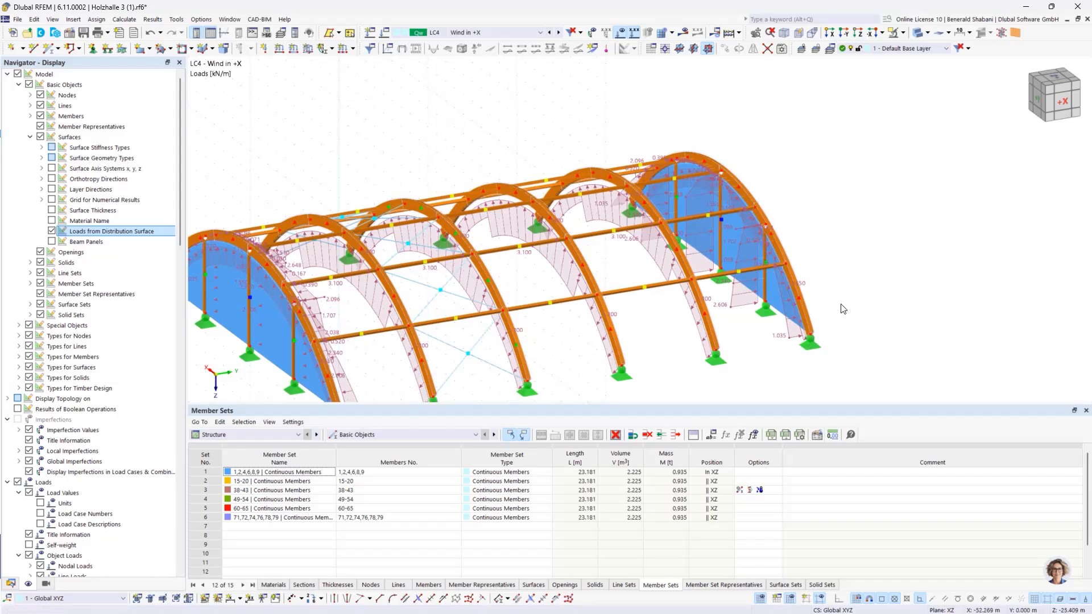
middle_drag(844, 309, 793, 261)
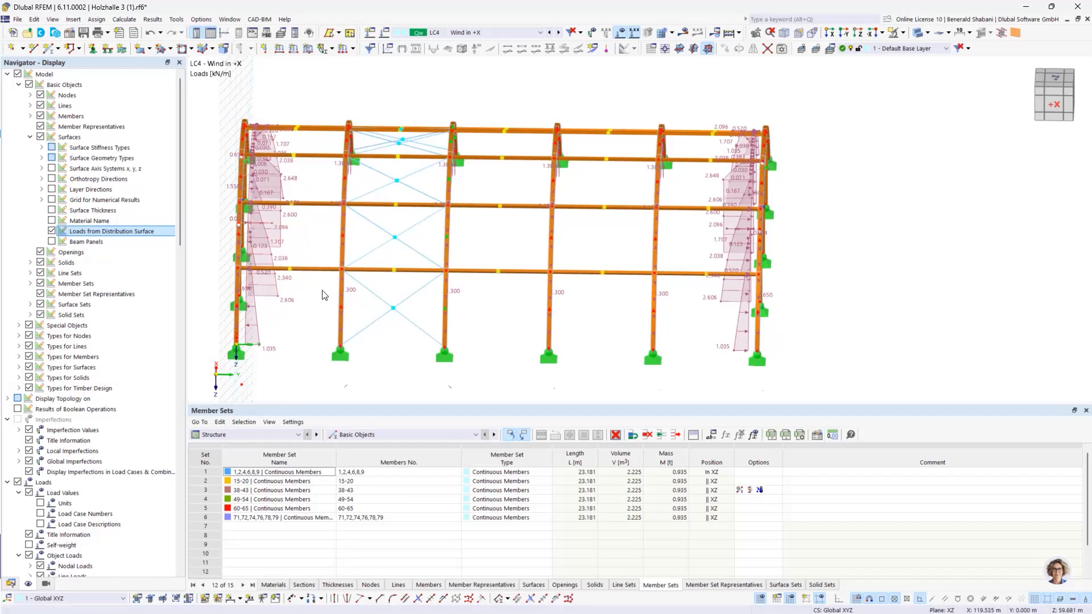
ctrl+middle_drag(345, 322, 364, 319)
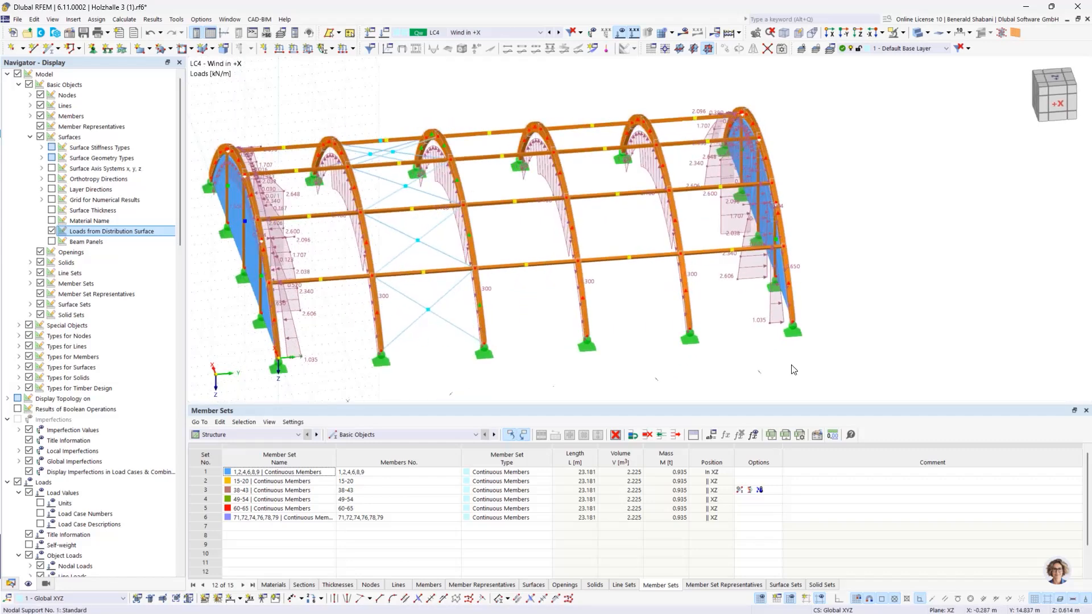
ctrl+middle_drag(794, 370, 867, 367)
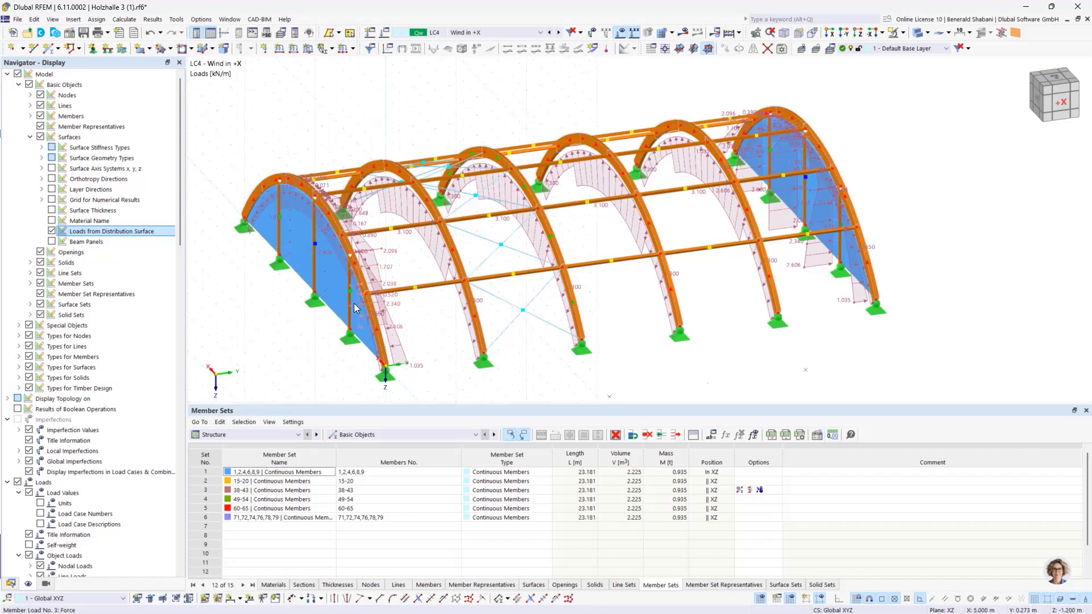
mouse_move(353, 305)
click(51, 230)
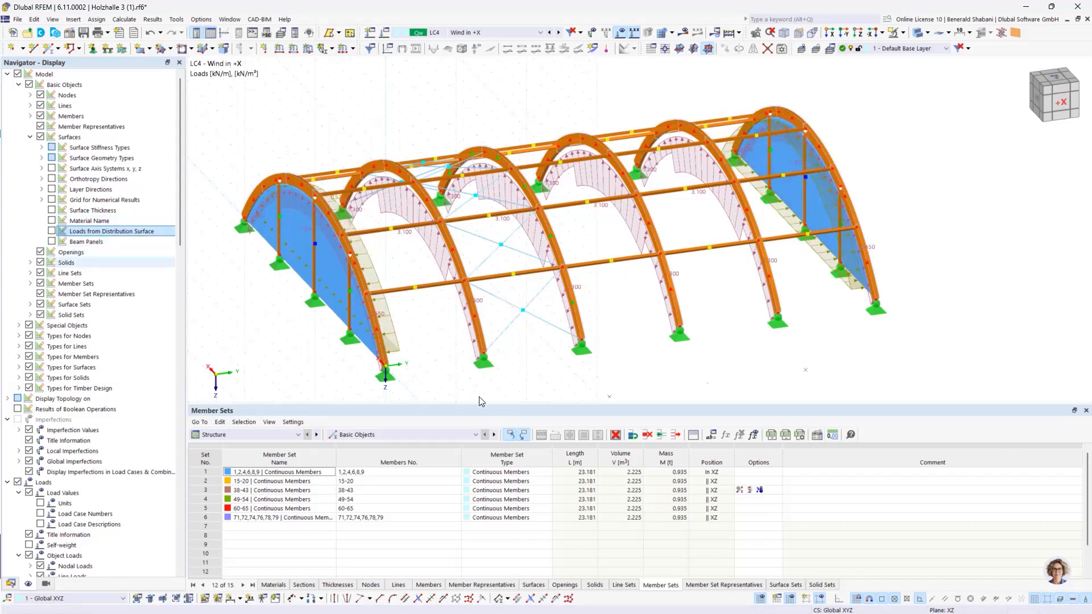
middle_drag(568, 370, 571, 362)
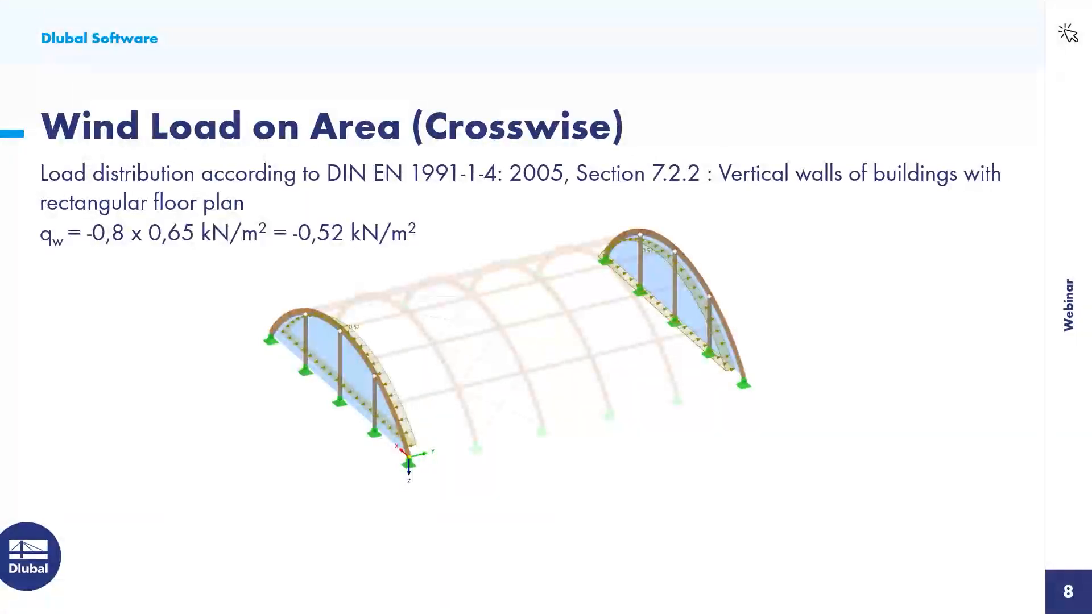
key(Right)
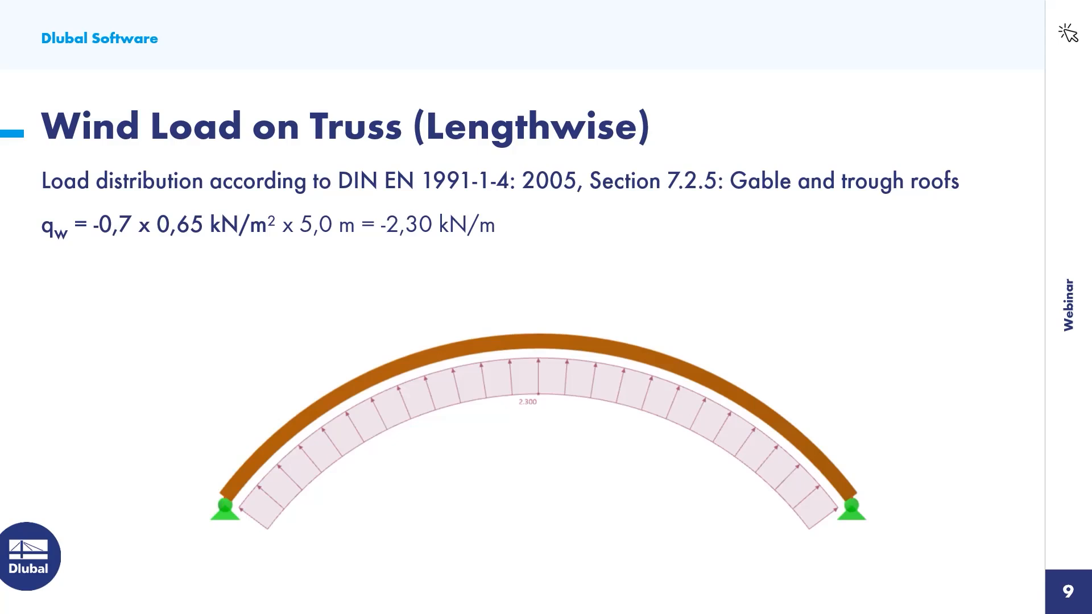
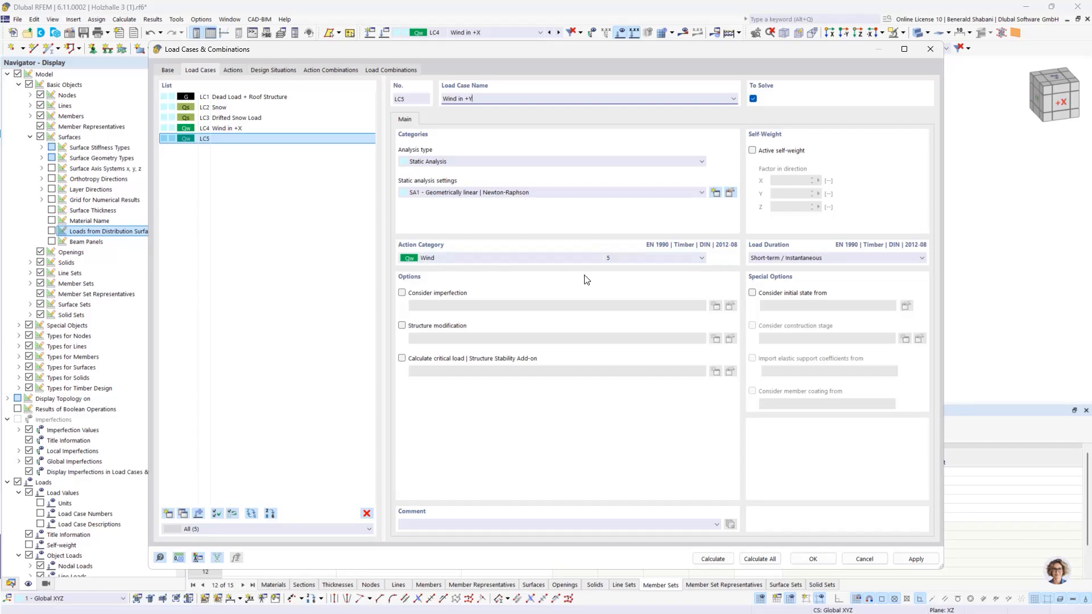
Step: Save load case LC5 named "Wind in +Y" with the Wind action category
click(813, 559)
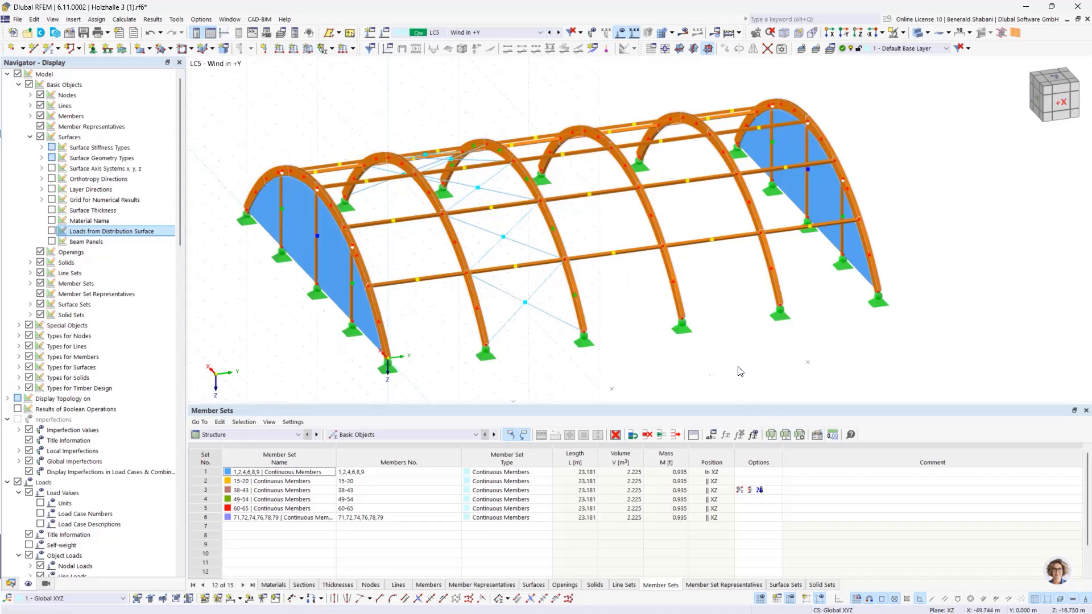
click(274, 585)
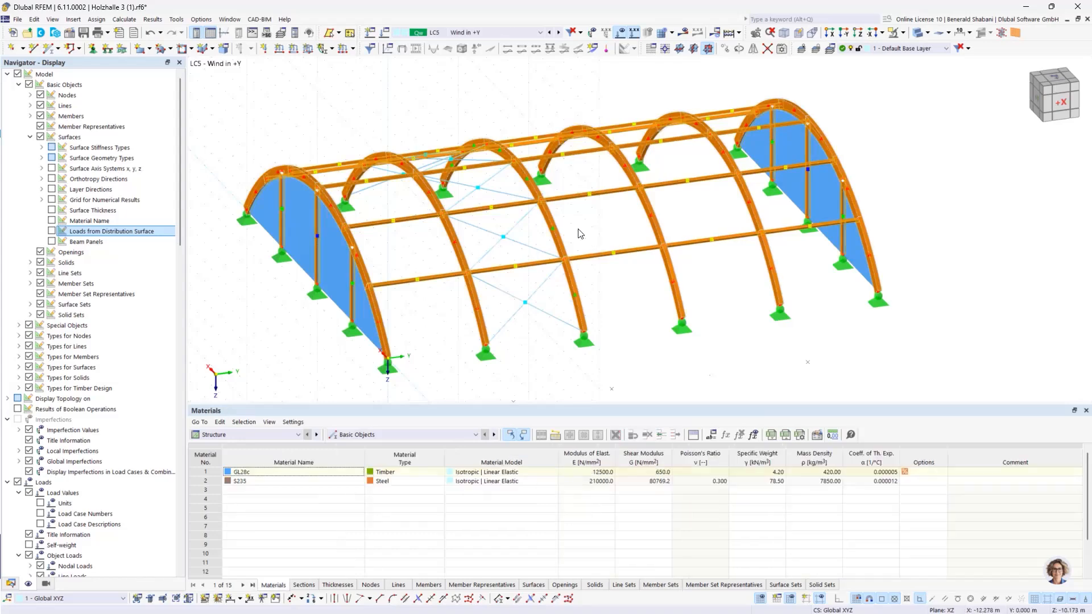
Step: Start a member set load in LC5 with uniform distribution and a magnitude of -2.300 kN/m in local z
click(354, 49)
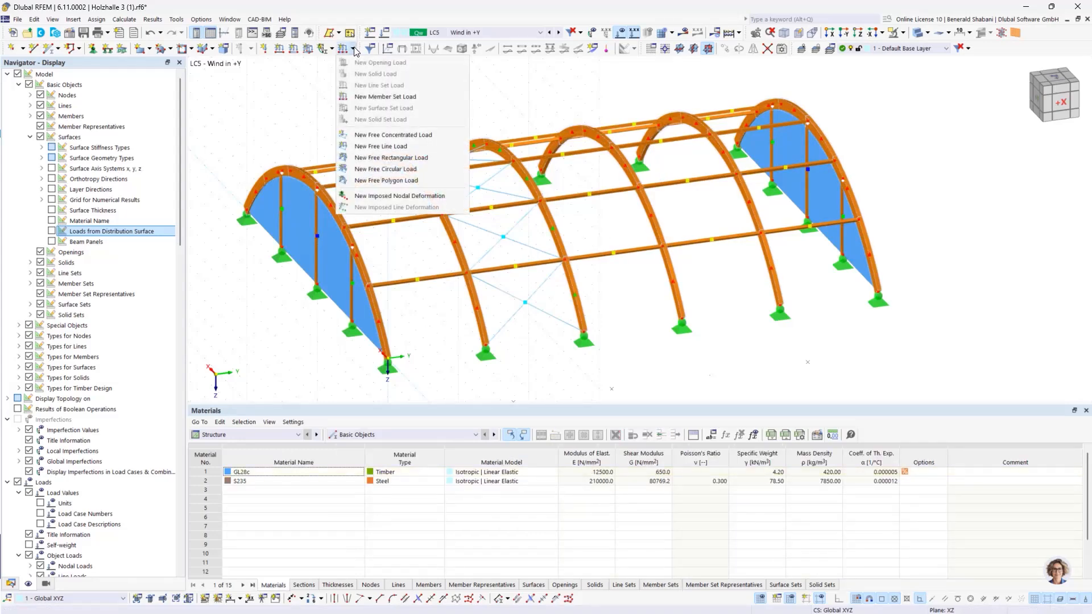
click(401, 97)
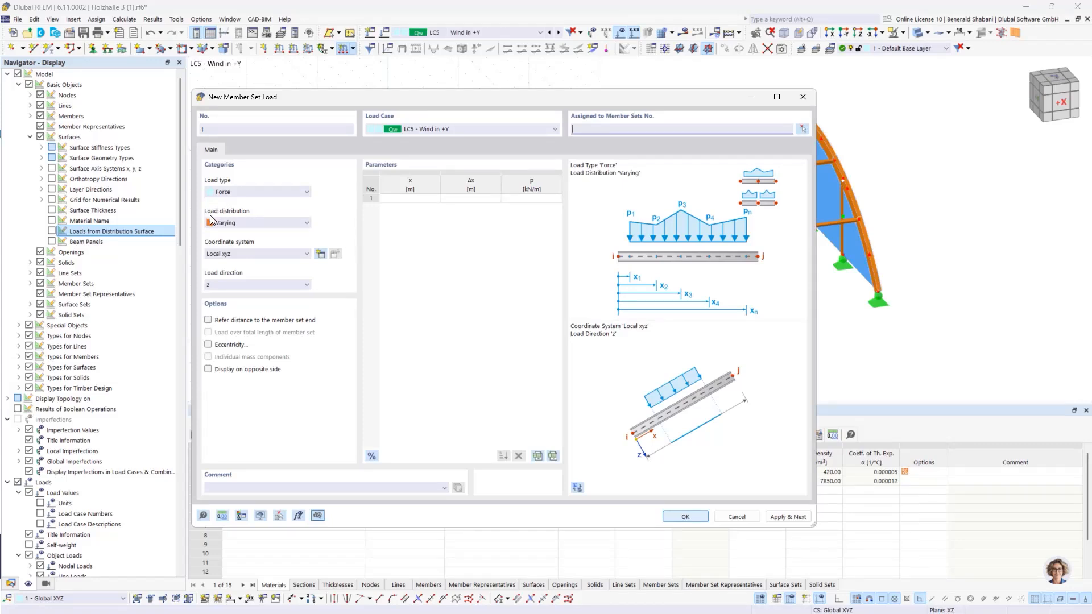
click(263, 224)
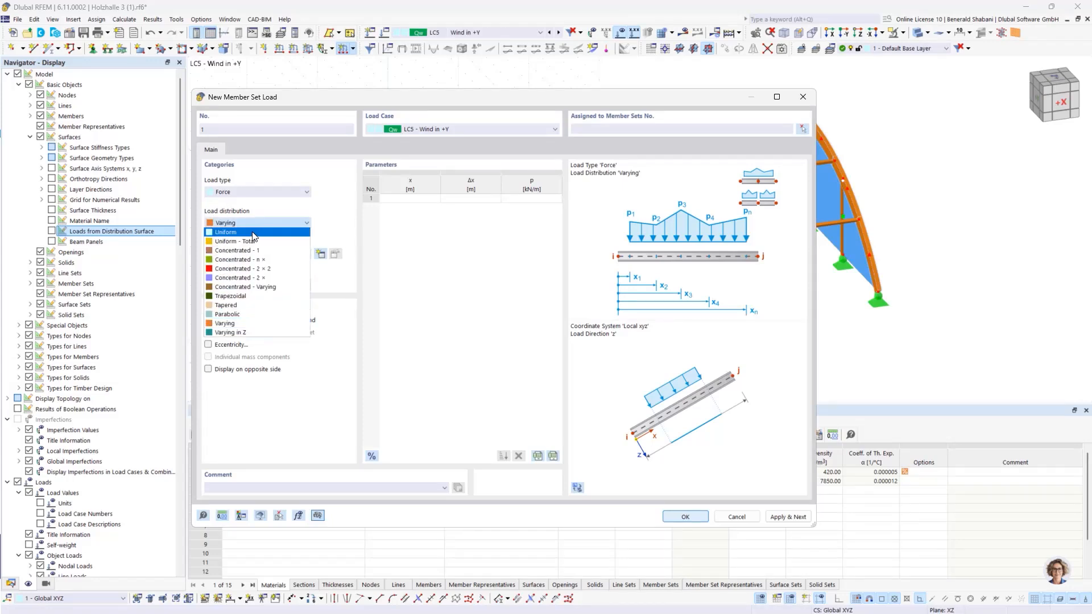
click(253, 233)
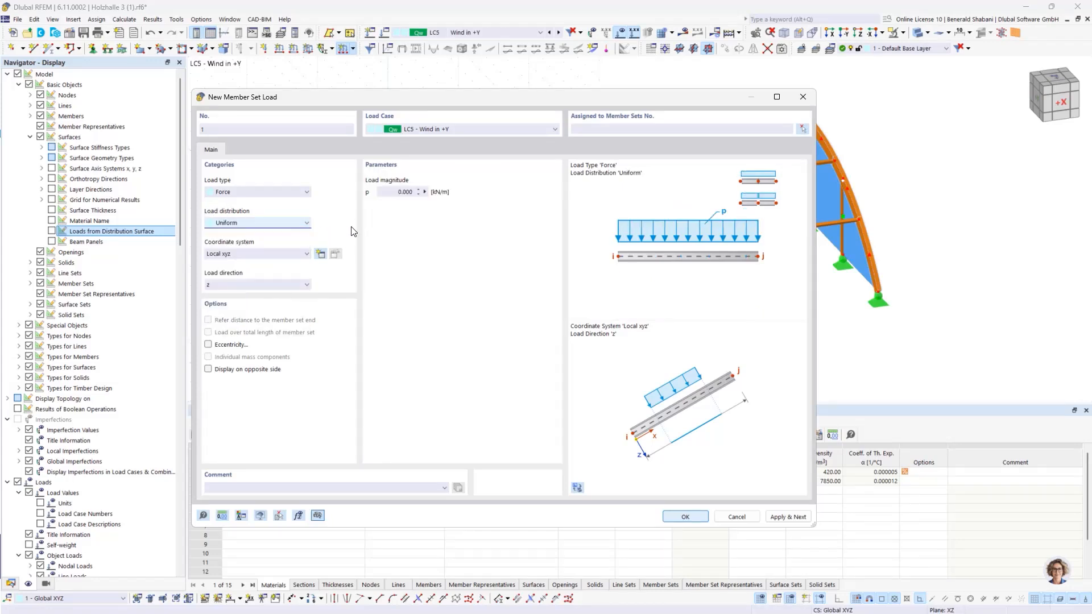
click(400, 192)
key(BackSpace)
Step: Assign the uniform load to the inner arches, member sets 2-5, and create it
click(803, 129)
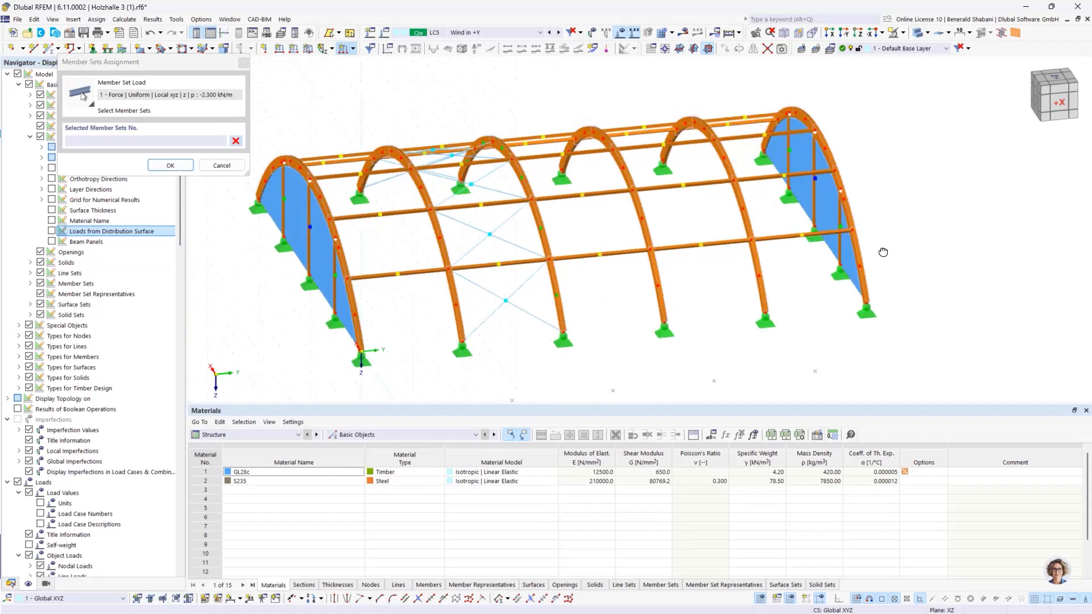
drag(379, 79, 749, 370)
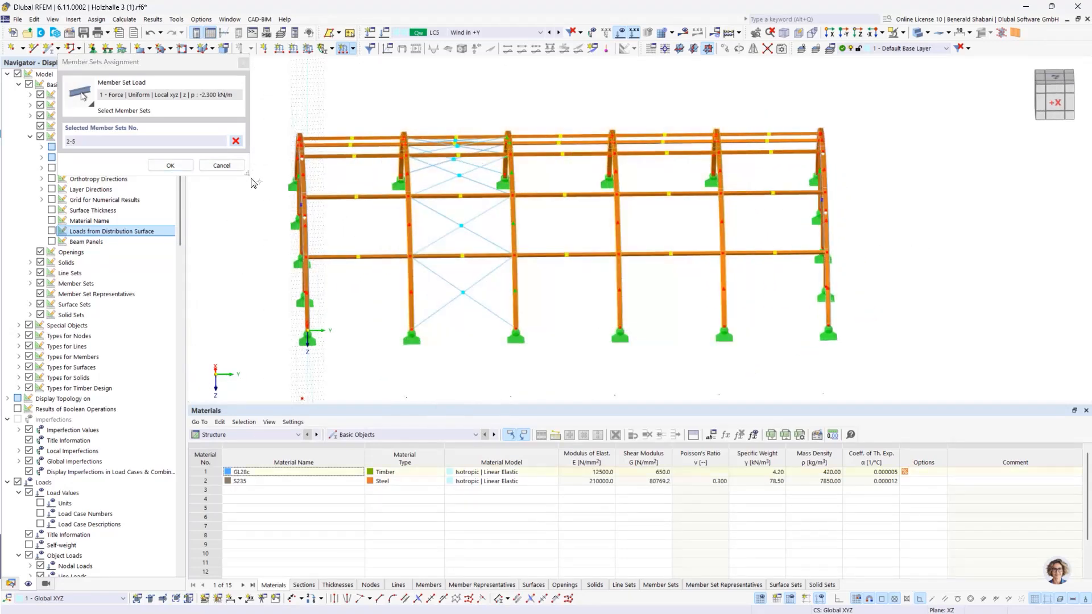
click(170, 165)
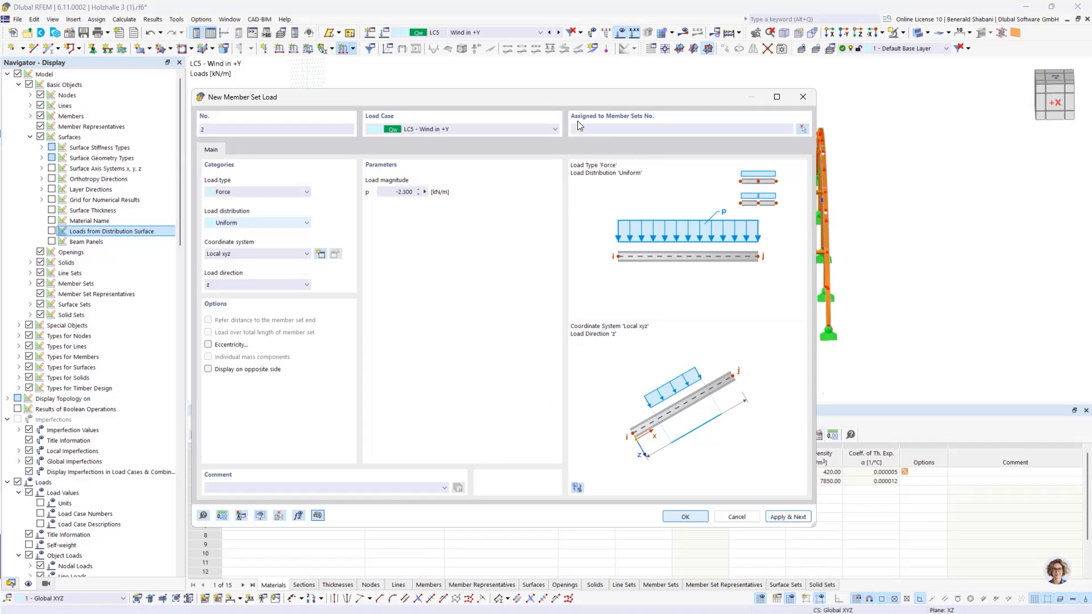
drag(548, 107, 761, 290)
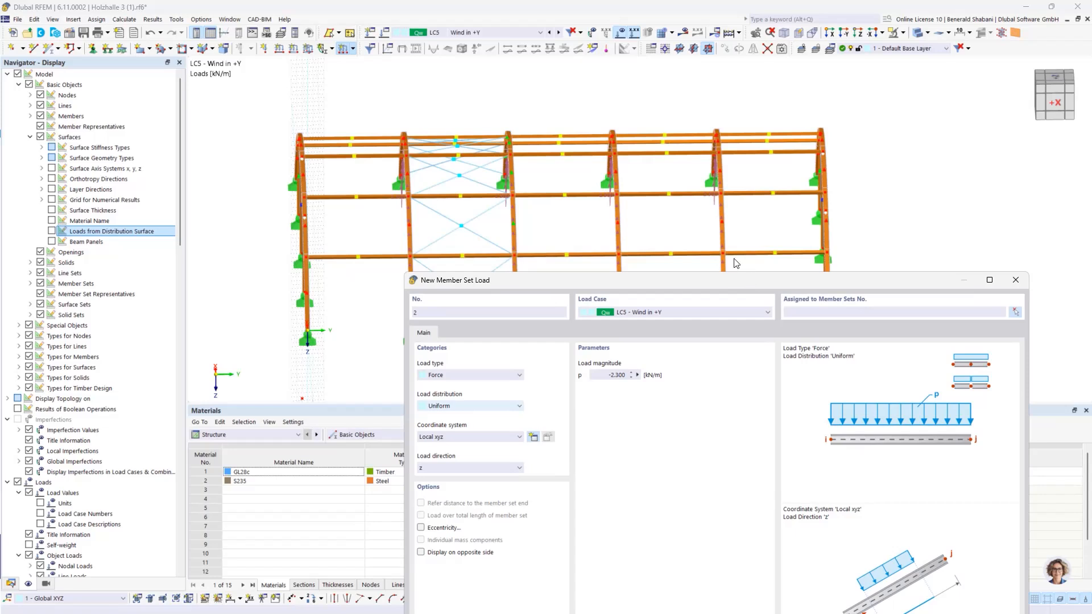
drag(740, 279, 550, 91)
Step: Create a second uniform member set load of -1.150 kN/m on the two end arches, member sets 1 and 6
drag(407, 188, 454, 191)
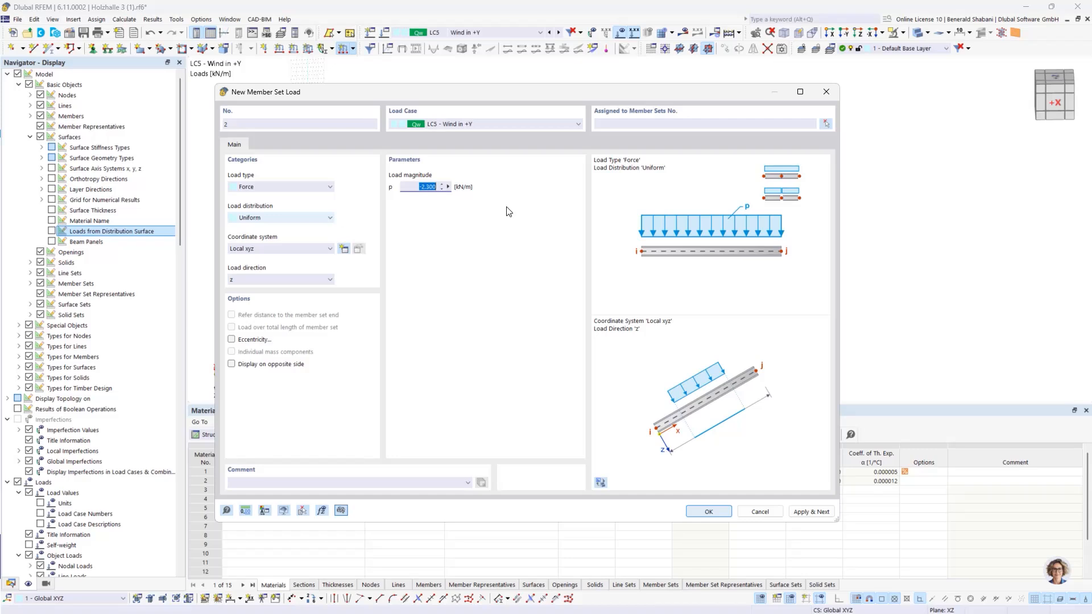
key(BackSpace)
click(825, 123)
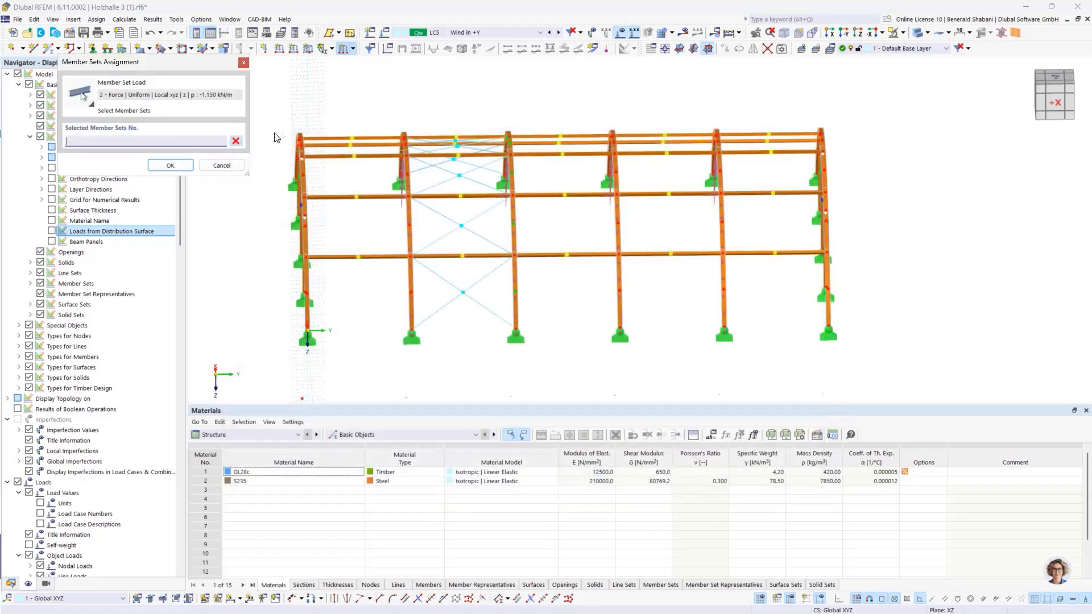
click(360, 368)
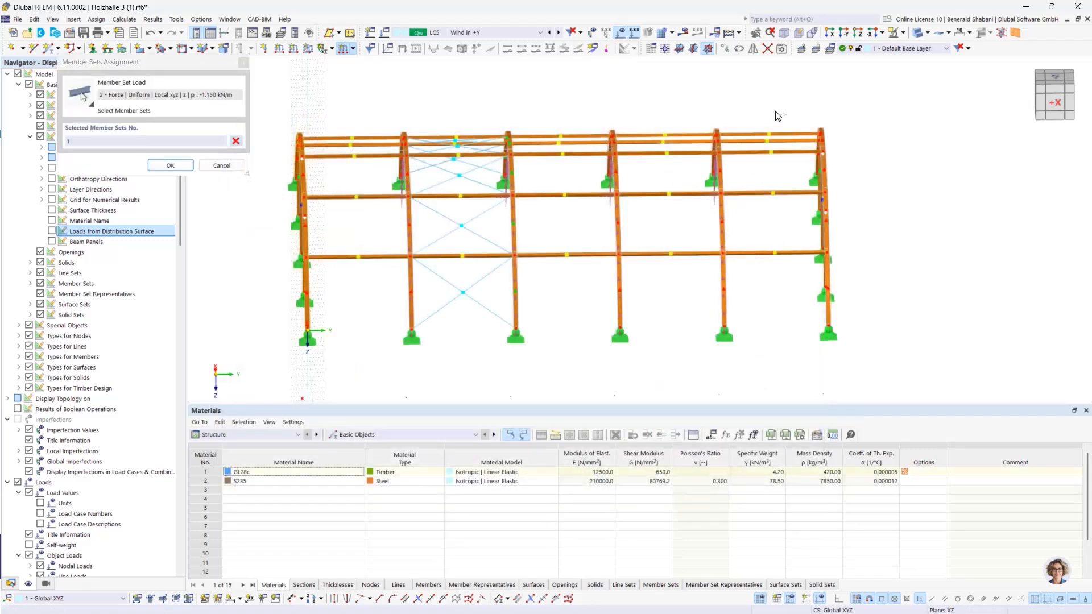
click(917, 343)
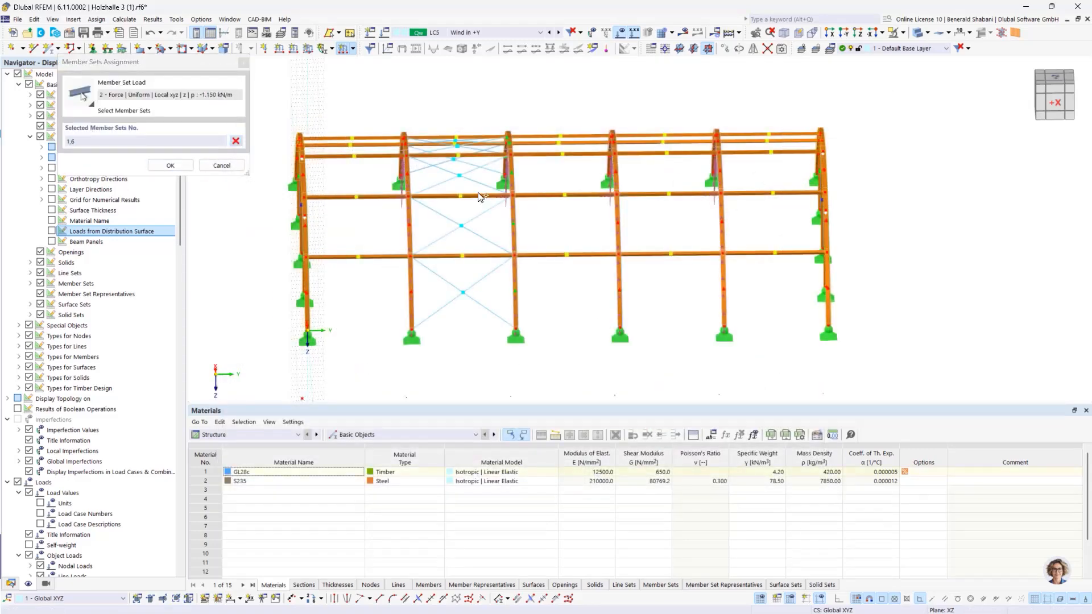
click(170, 166)
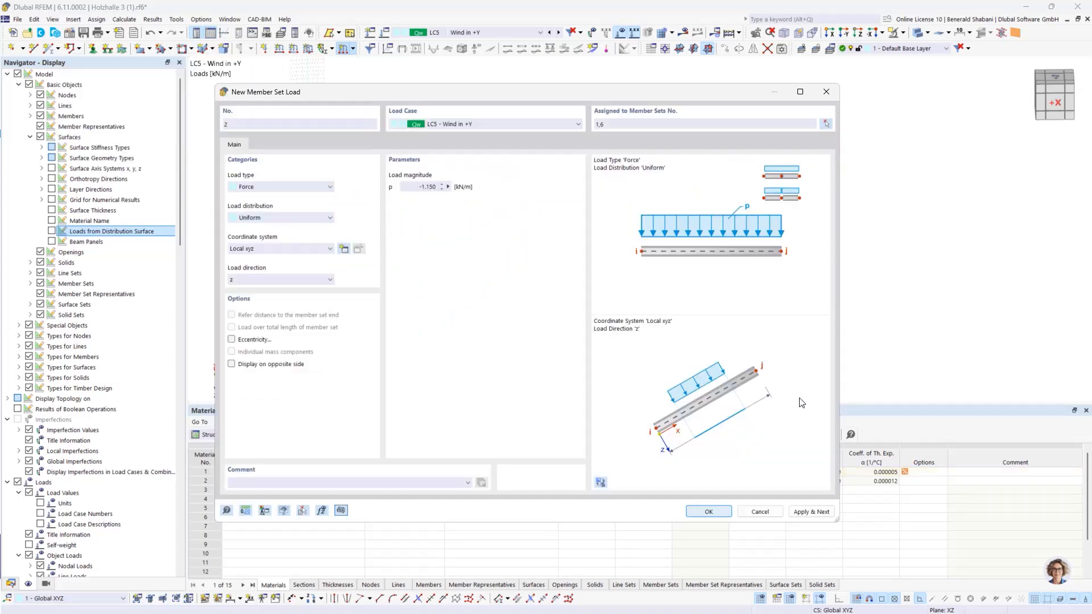
click(708, 511)
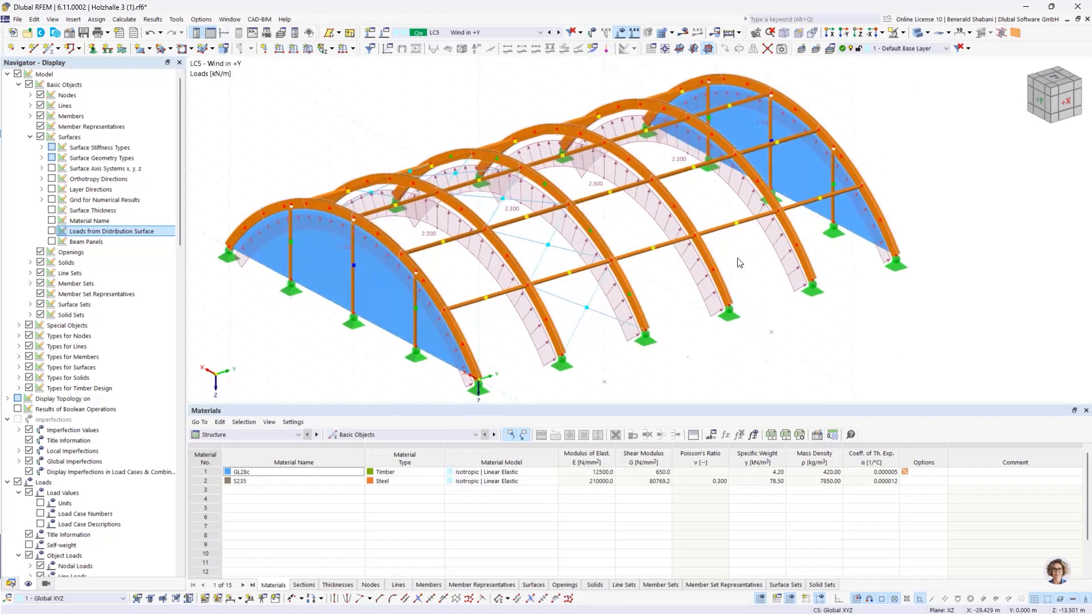
Step: Open the load on the arch of member set 4 to check its settings, and close it again
double_click(647, 211)
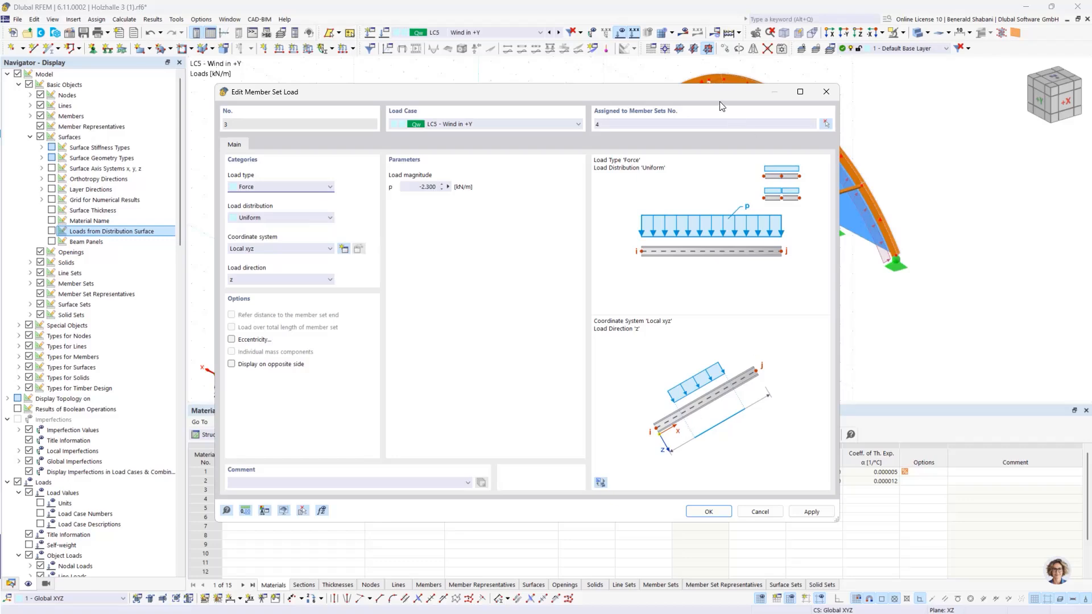
click(826, 91)
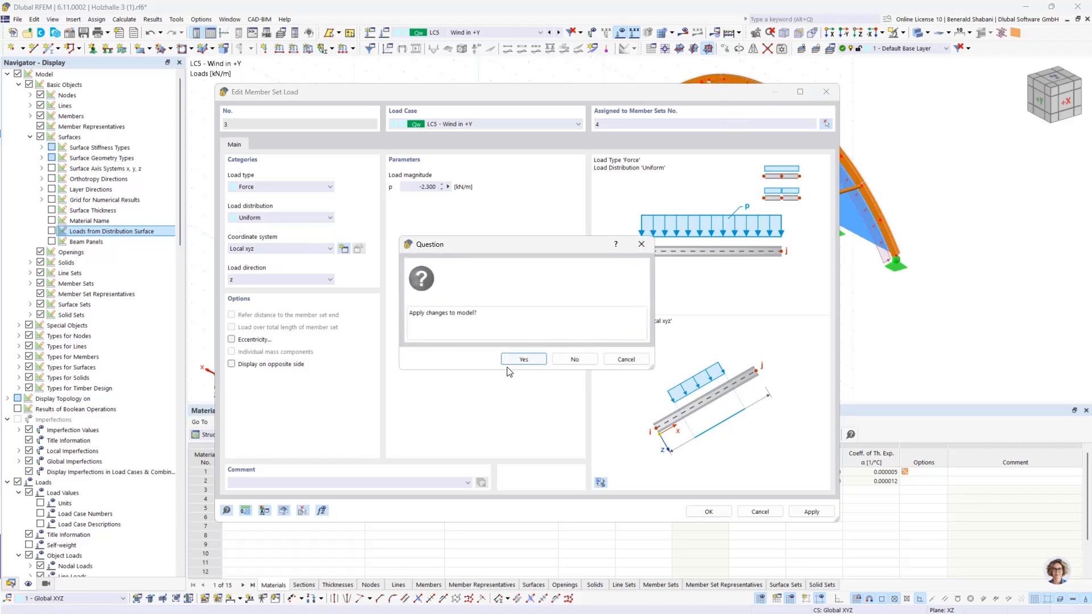
click(517, 359)
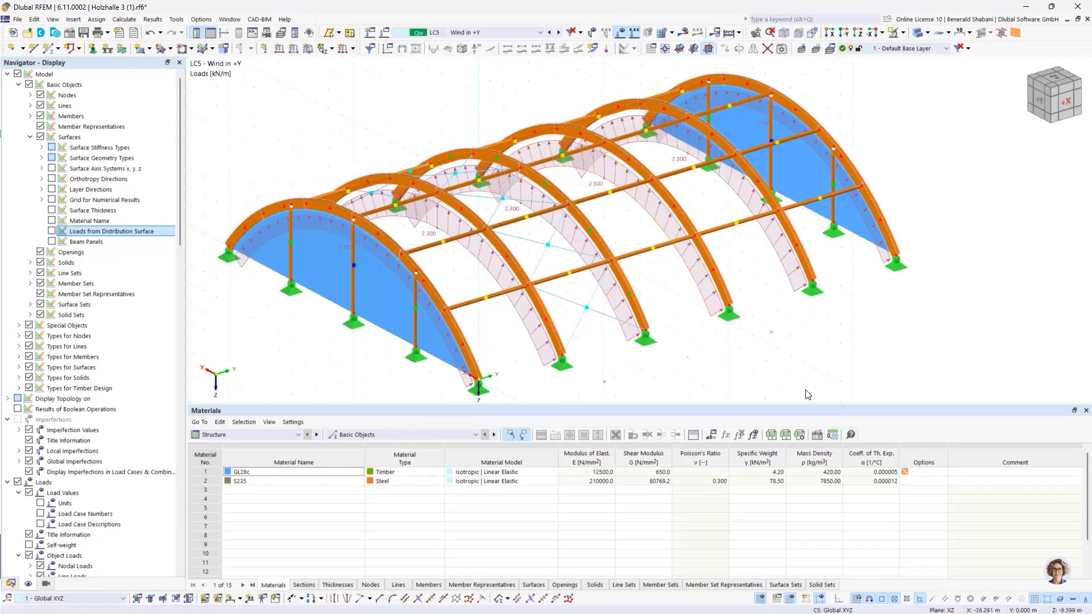
Step: Create a uniform surface load of 0.46 kN/m² in global Y on true area on the front gable, surface 2
ctrl+middle_drag(846, 335, 776, 328)
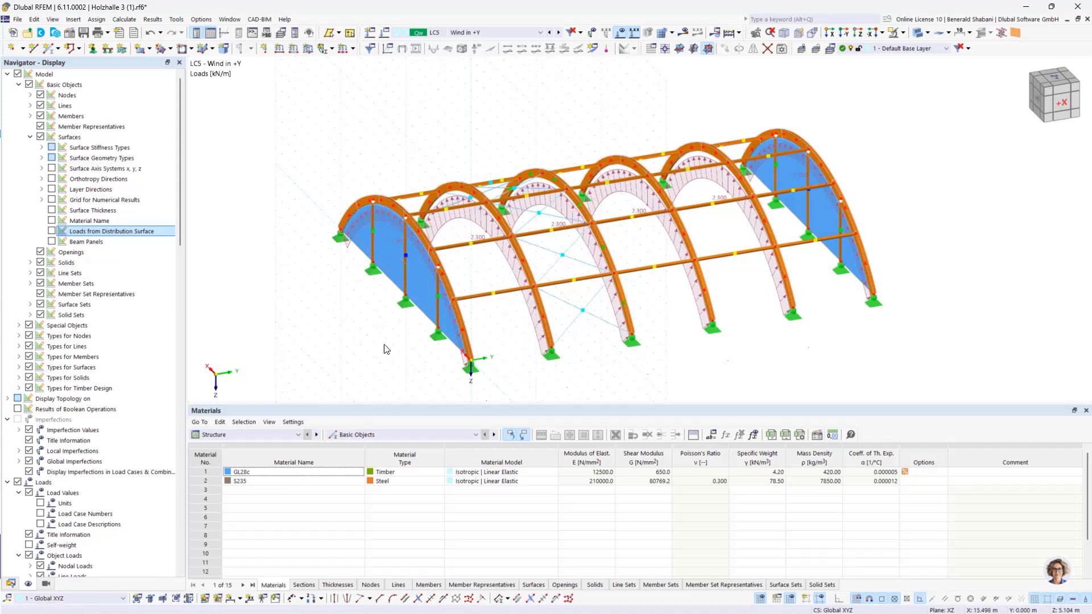
click(307, 49)
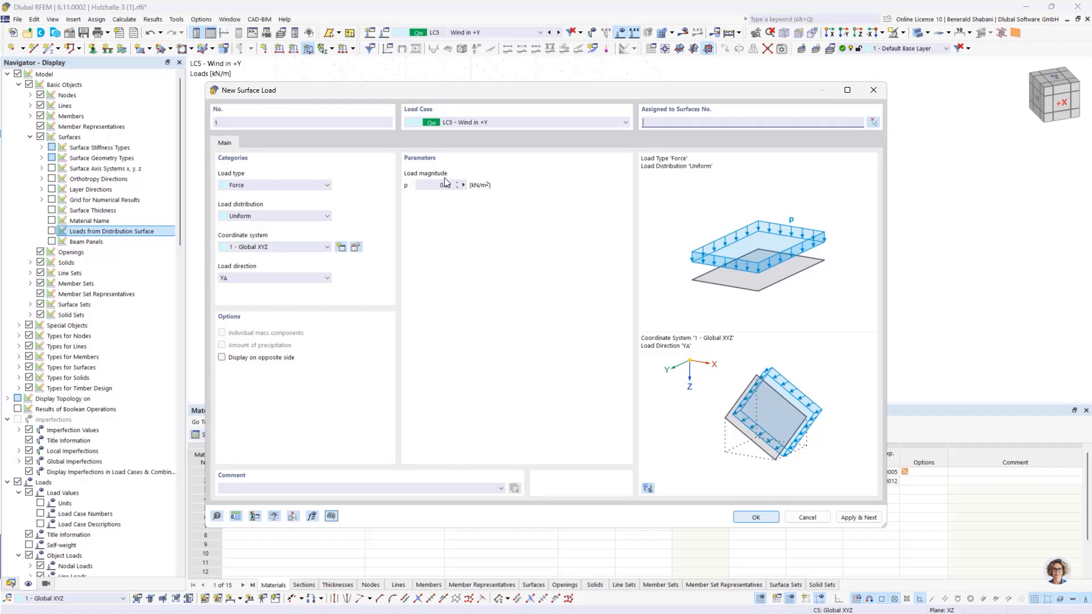
drag(452, 186, 447, 185)
click(305, 279)
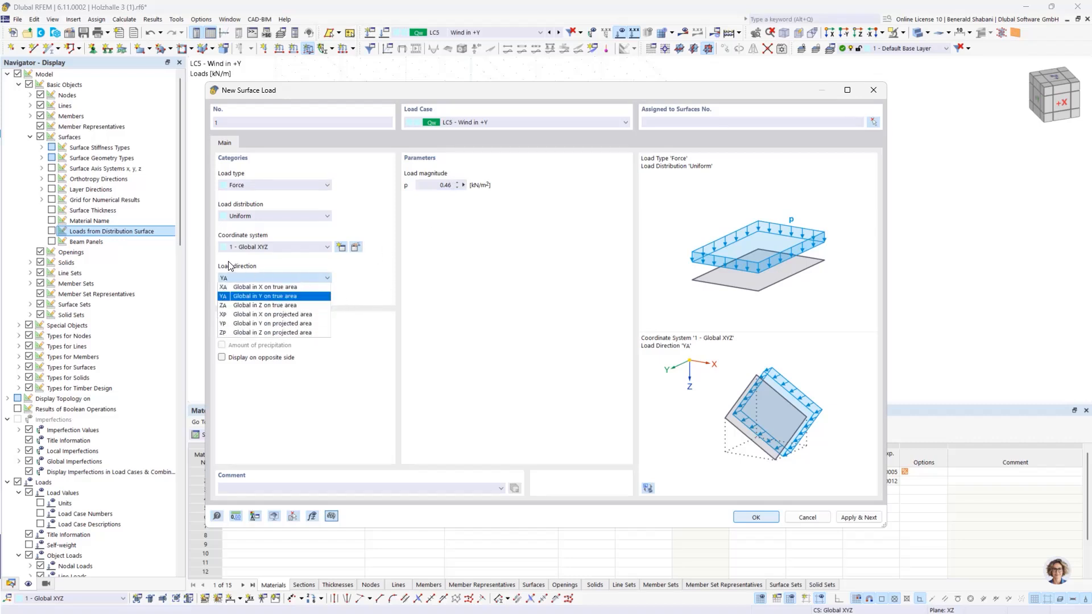
click(272, 297)
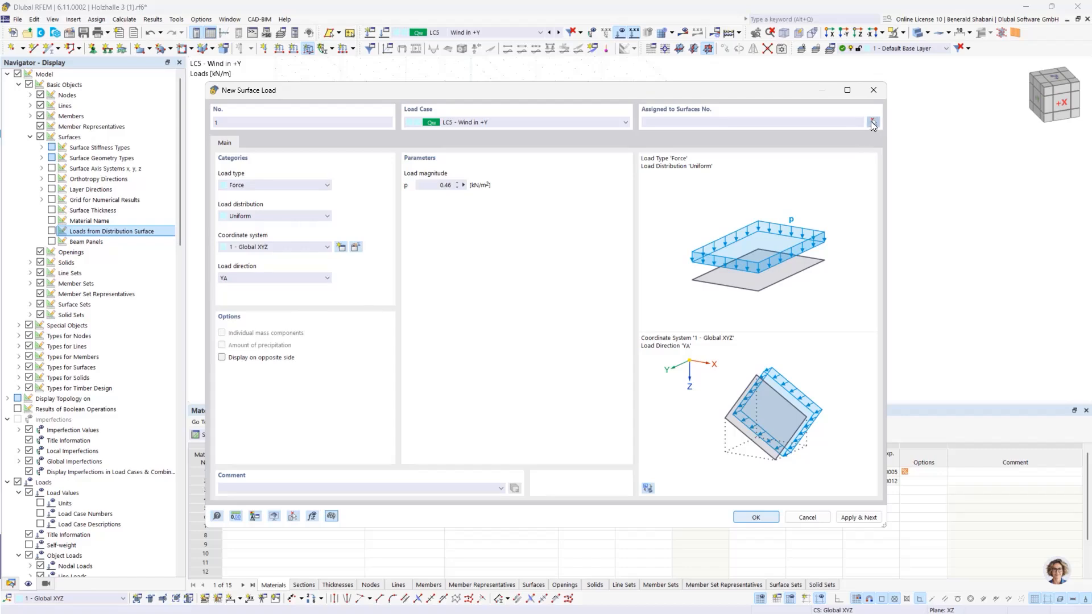
click(873, 123)
click(392, 267)
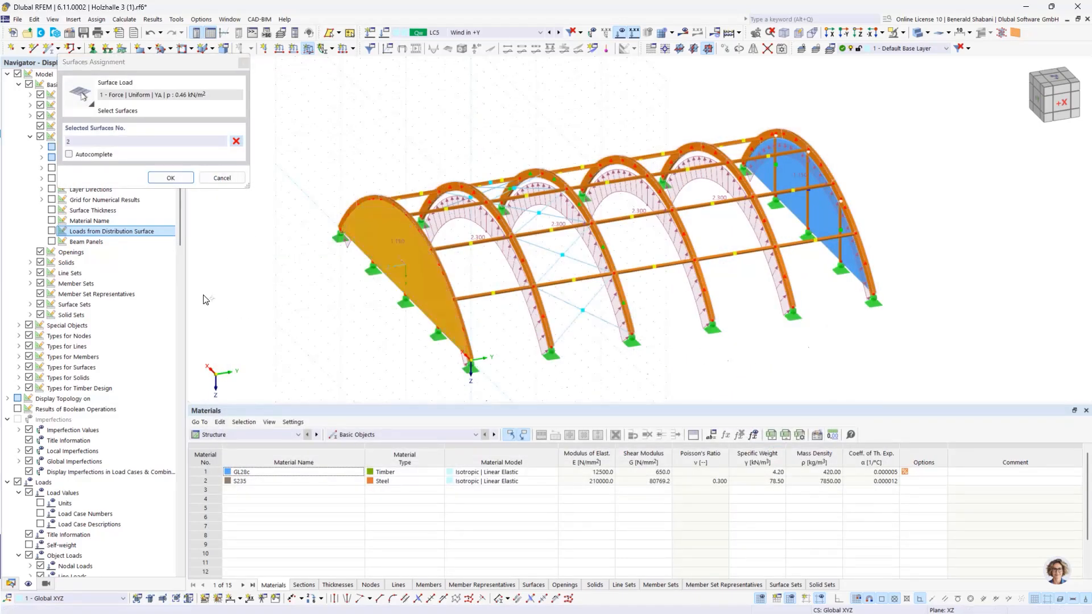
click(171, 178)
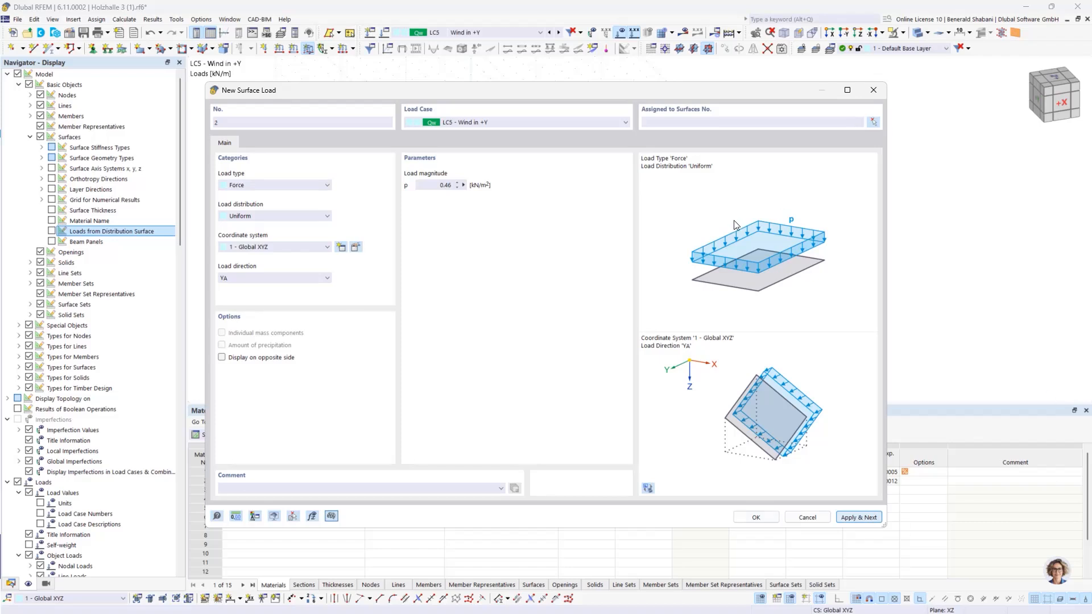
drag(619, 93, 888, 123)
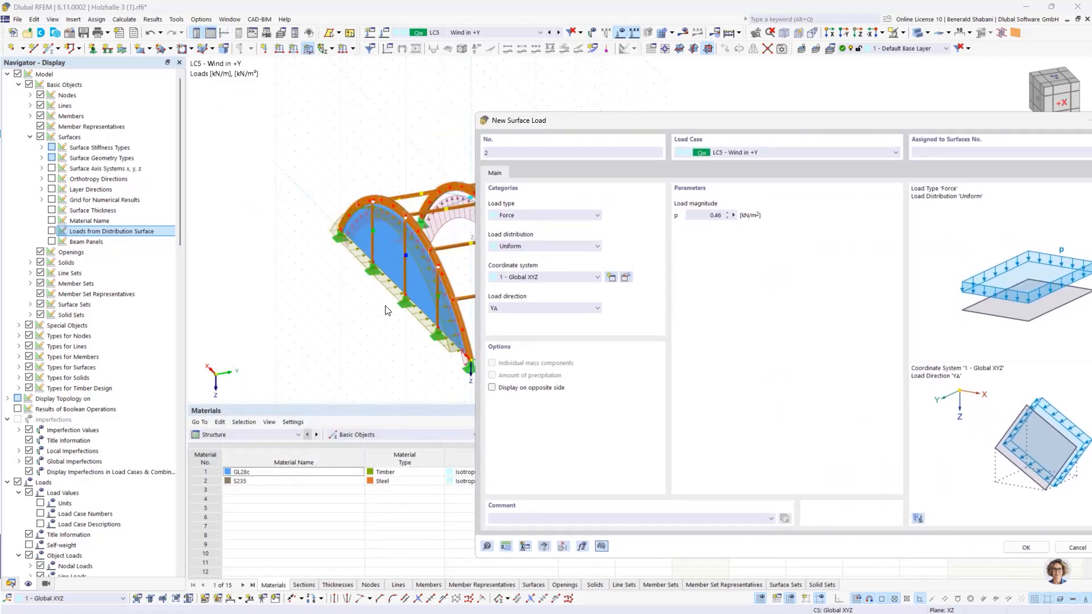
drag(656, 122, 383, 132)
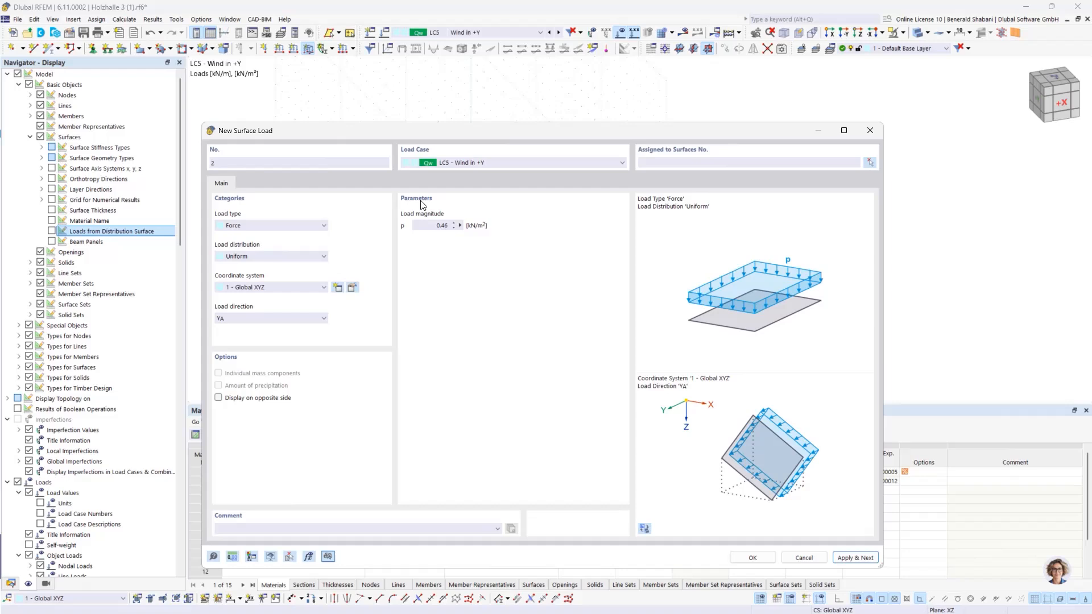
Step: Create a second global Y surface load of 0.20 kN/m² on the rear gable, surface 3
click(449, 226)
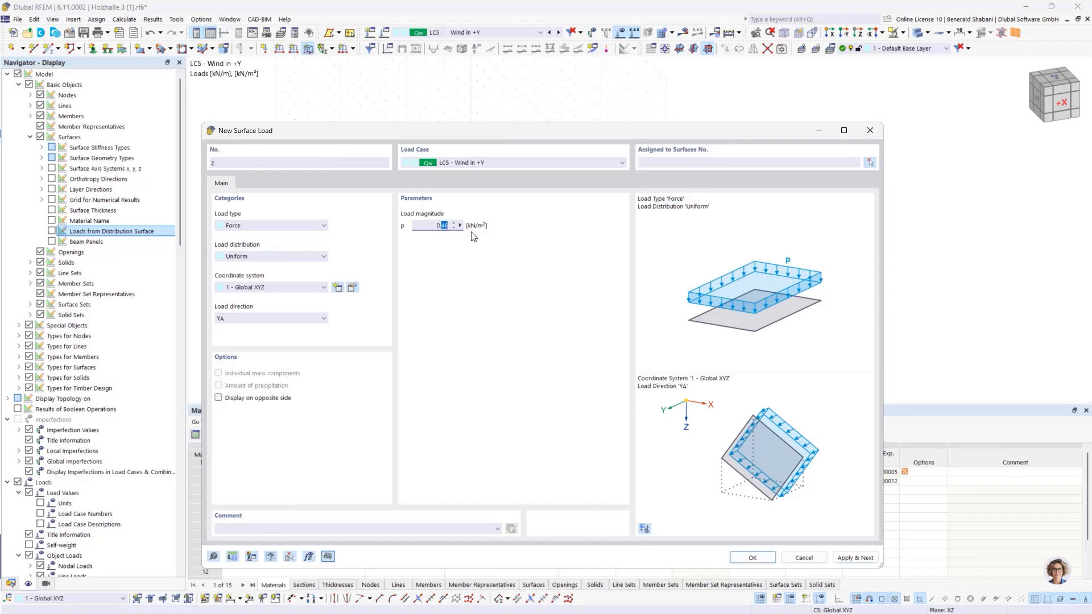
click(480, 245)
click(873, 162)
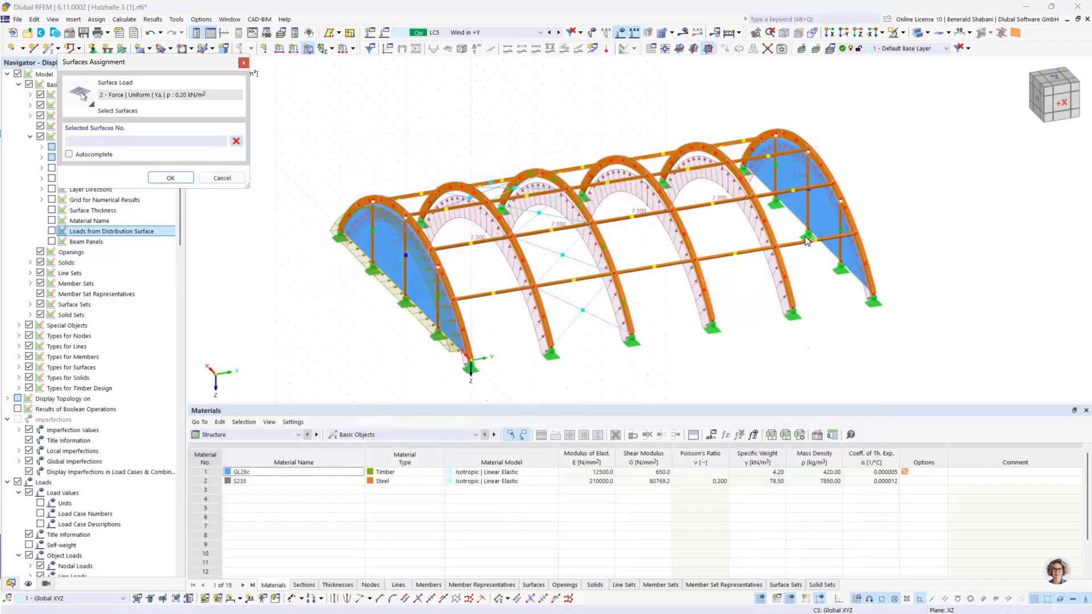
click(813, 239)
click(171, 178)
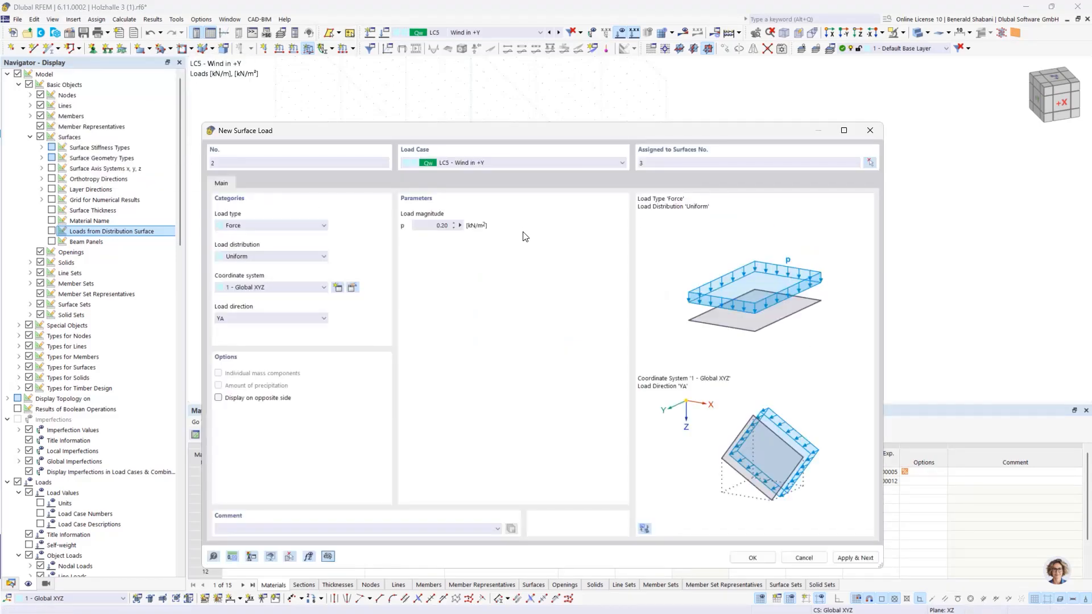
click(753, 558)
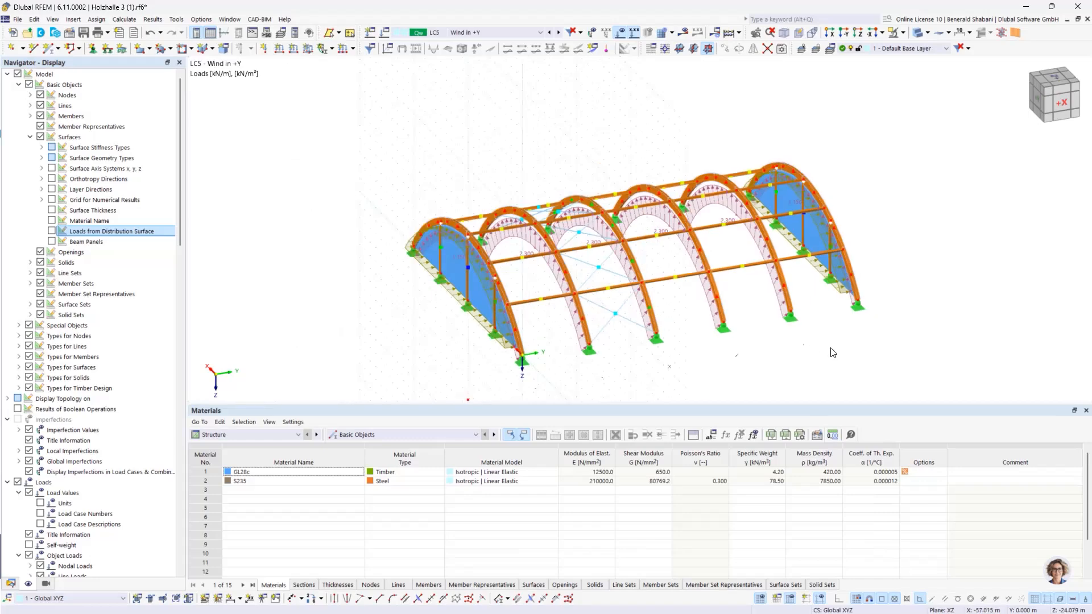
Step: Create a new imperfection case of type Local Imperfections, assigned to all load combinations without an assigned imperfection case
ctrl+middle_drag(832, 353, 787, 203)
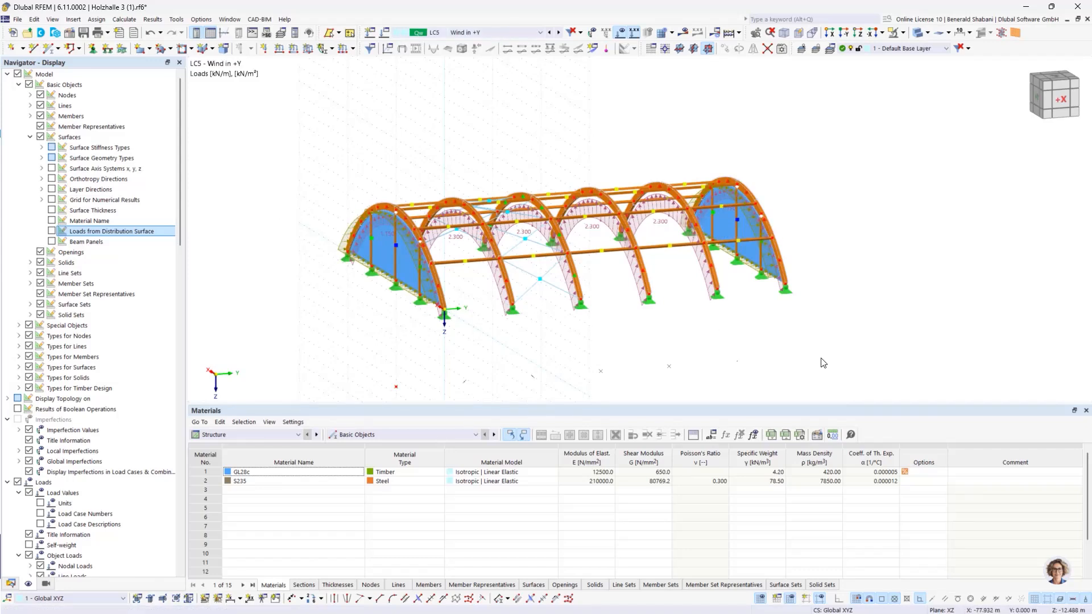
click(11, 584)
scroll(100, 462, down, 1)
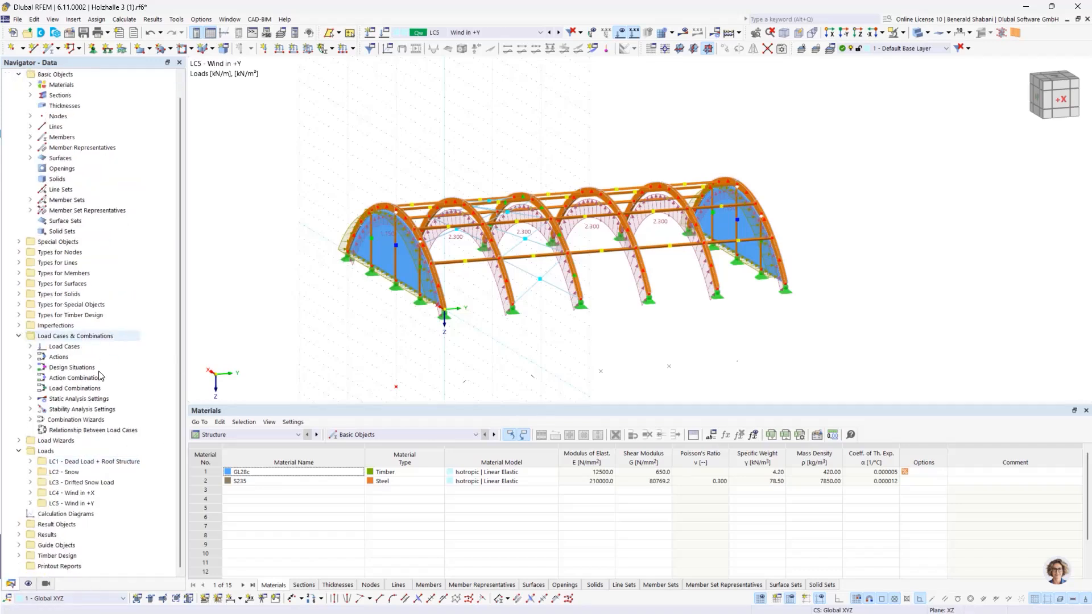
click(18, 325)
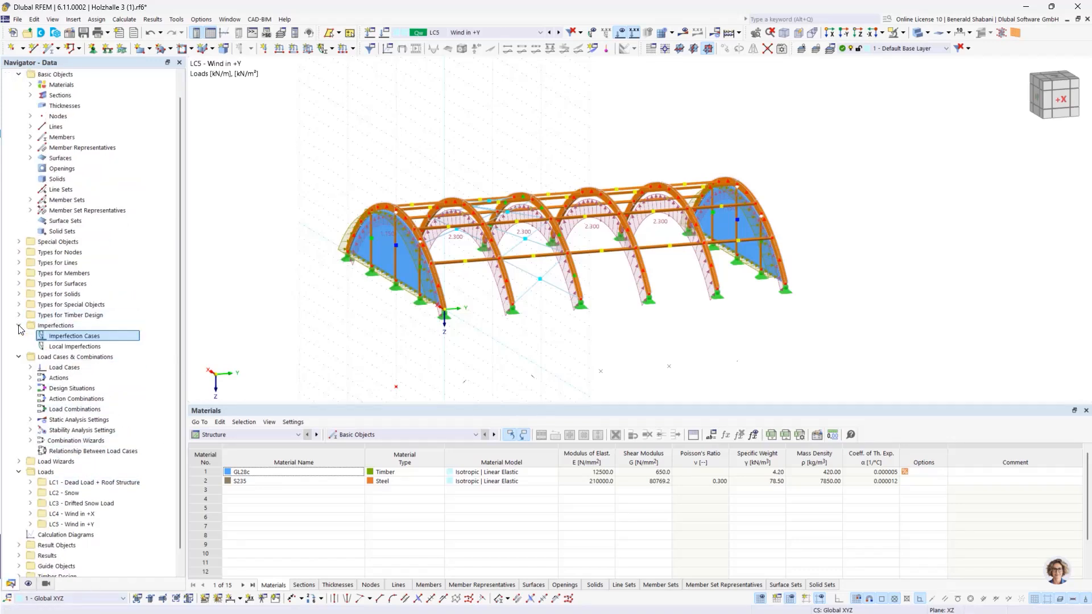
right_click(84, 338)
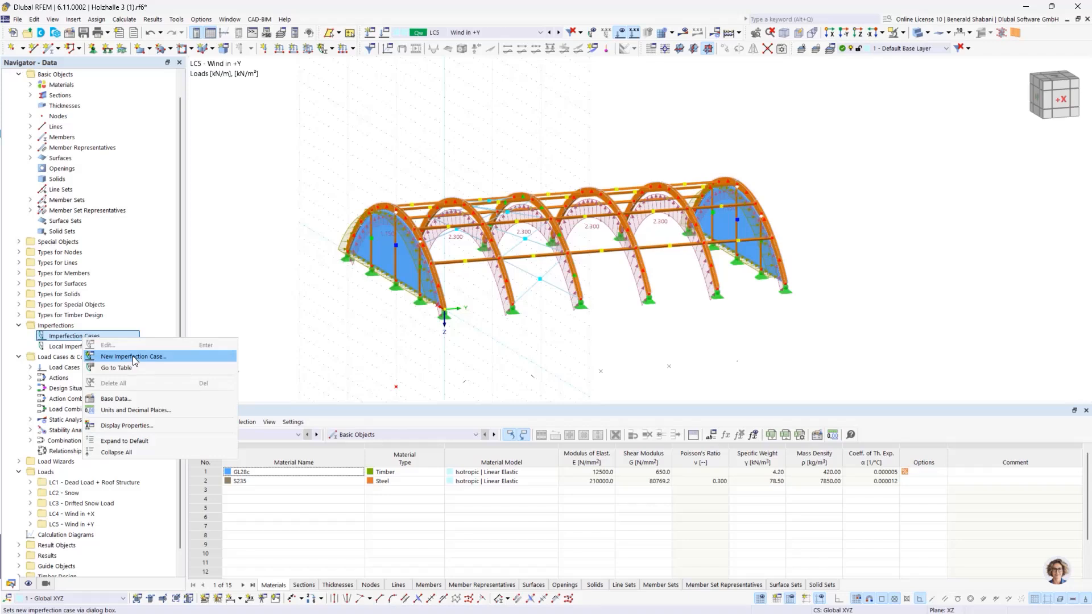
click(132, 356)
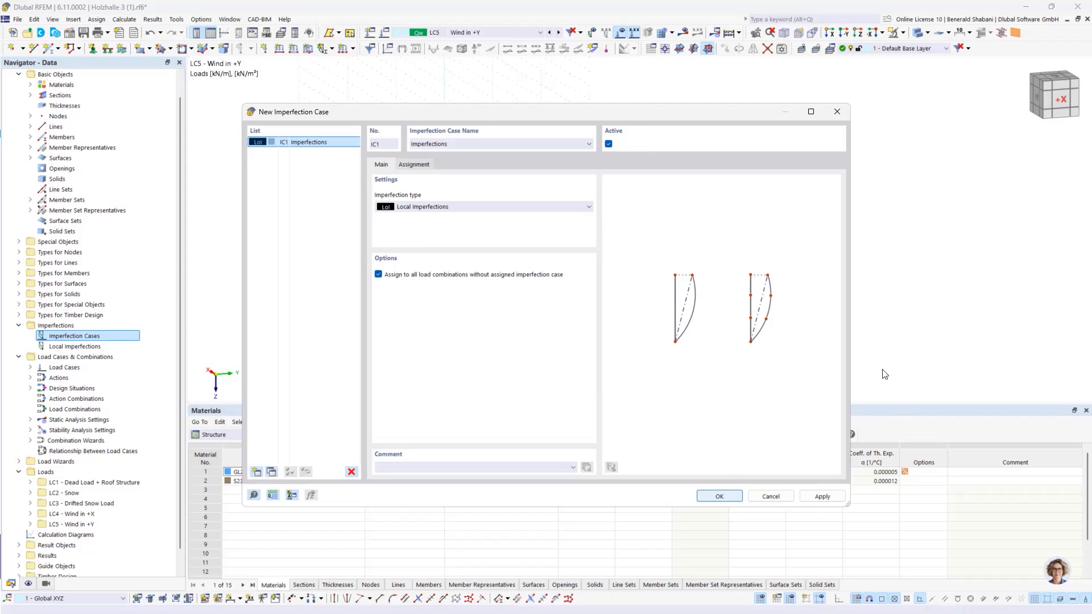
key(Return)
Step: Set up a new member set imperfection as a manually defined relative initial bow of 1/400 in local direction y
ctrl+middle_drag(970, 267, 918, 269)
click(332, 49)
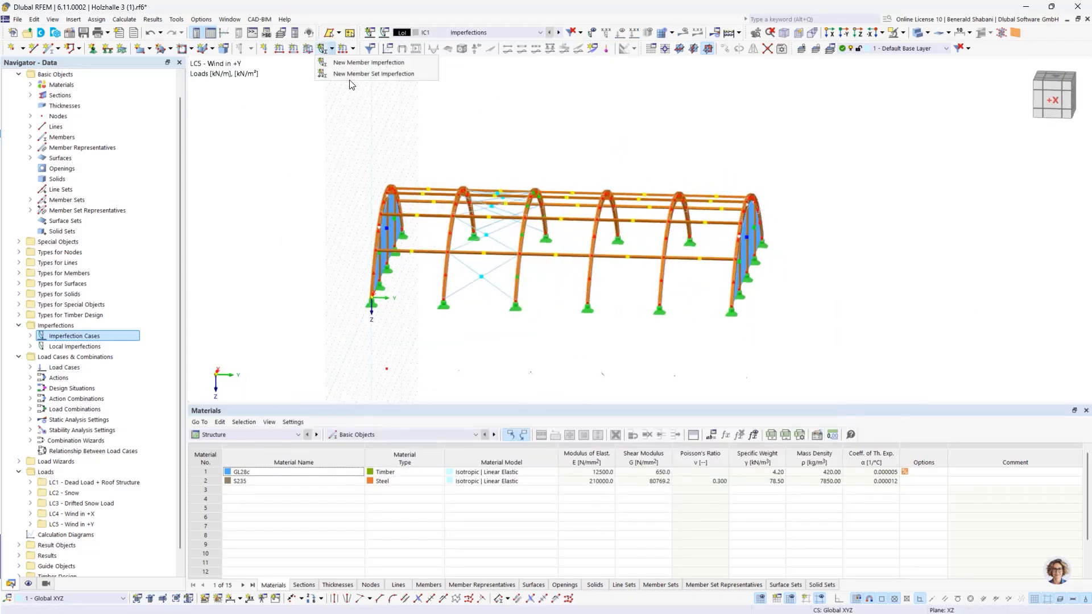
click(364, 79)
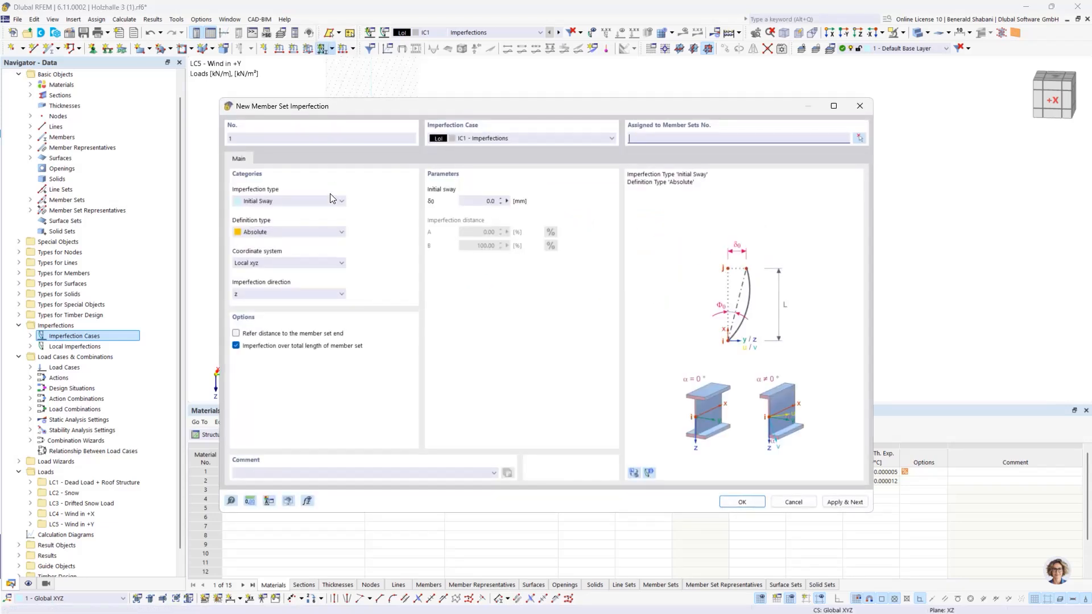
click(333, 201)
click(265, 221)
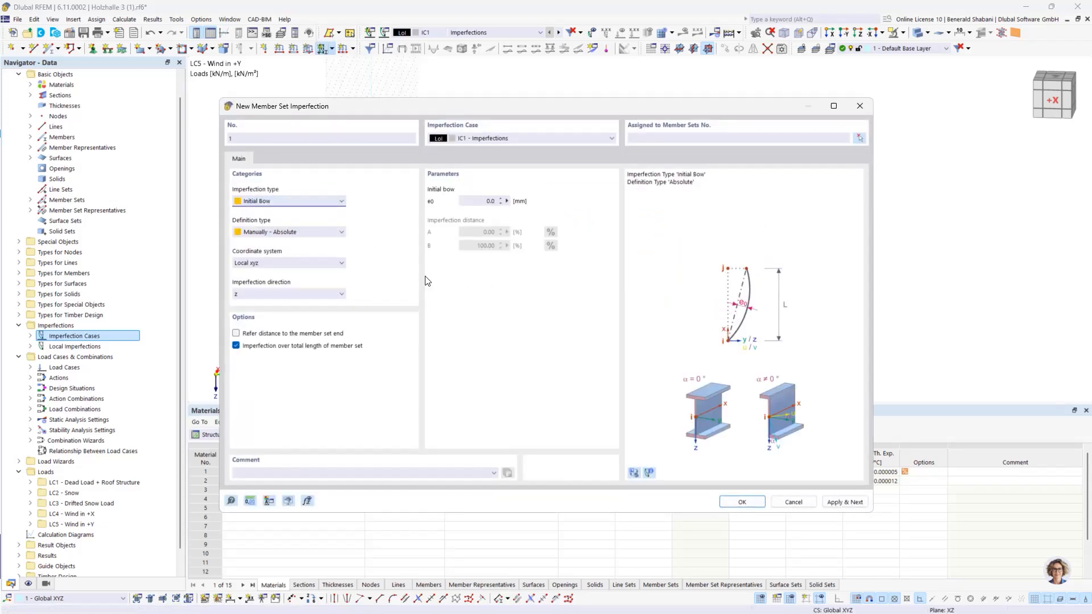
click(308, 231)
click(264, 239)
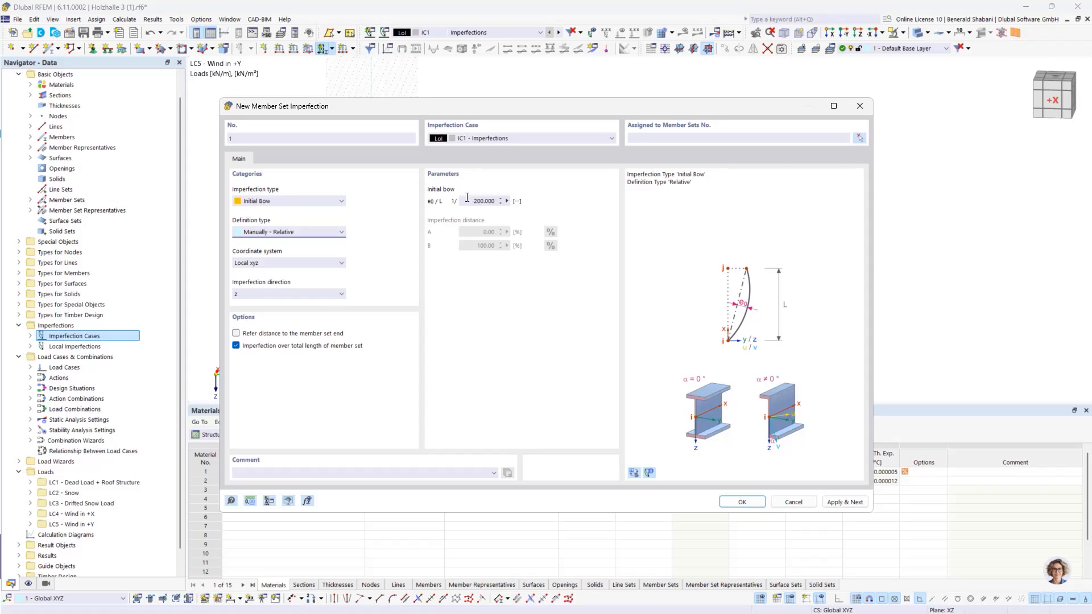
click(467, 199)
key(BackSpace)
click(251, 295)
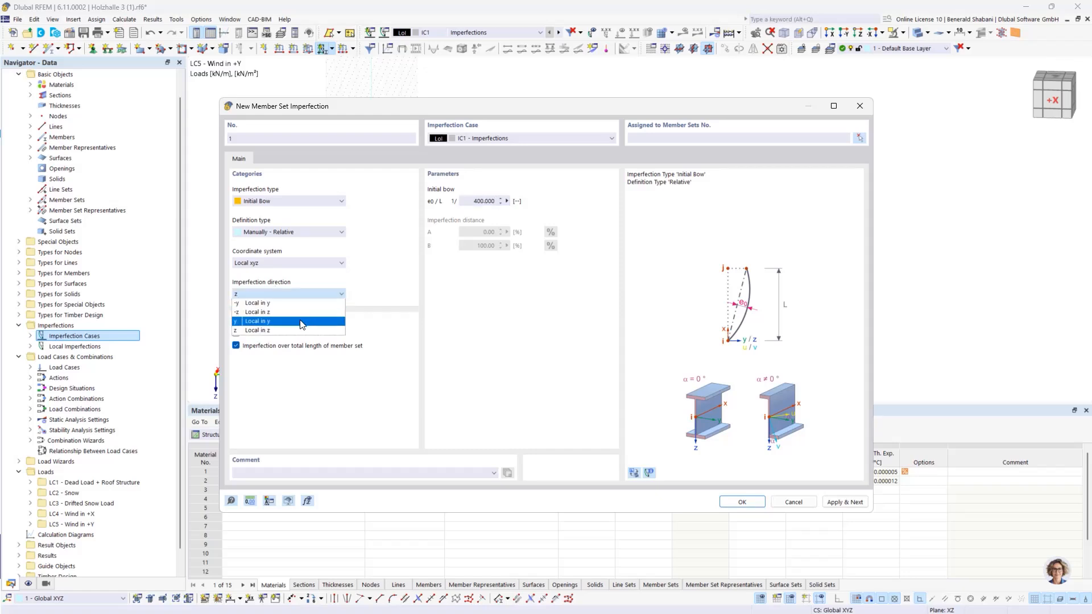
click(296, 324)
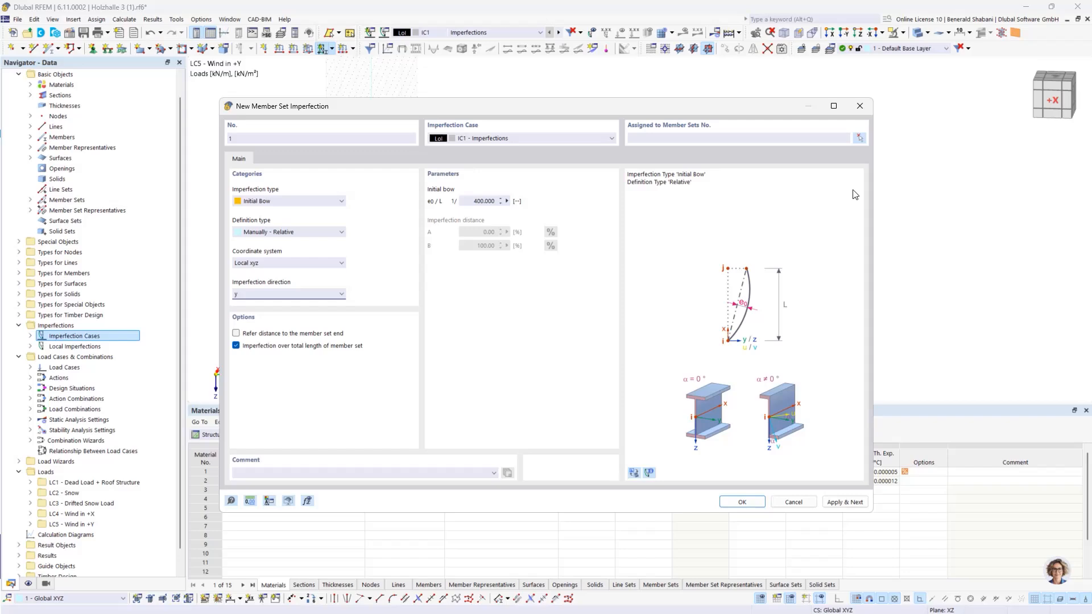
Step: Assign the initial bow imperfection to the member sets of all arches and save it
click(860, 138)
drag(311, 132, 860, 376)
click(170, 165)
click(742, 503)
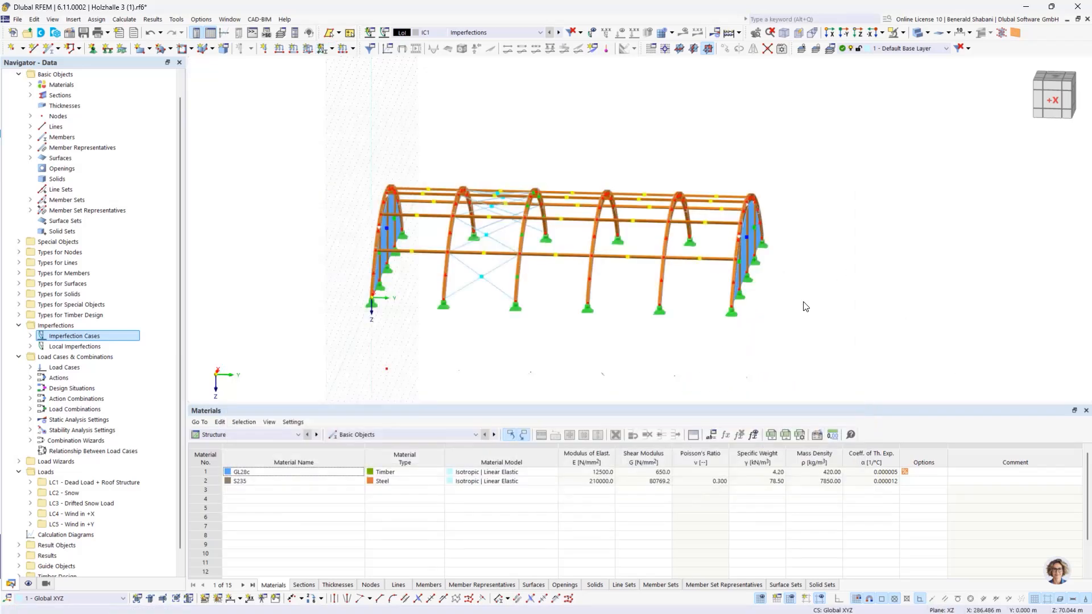
Step: Show the imperfections to check the bow shapes on the arches from several angles, and hide them again
click(592, 36)
middle_drag(849, 347, 897, 358)
middle_drag(794, 190, 772, 207)
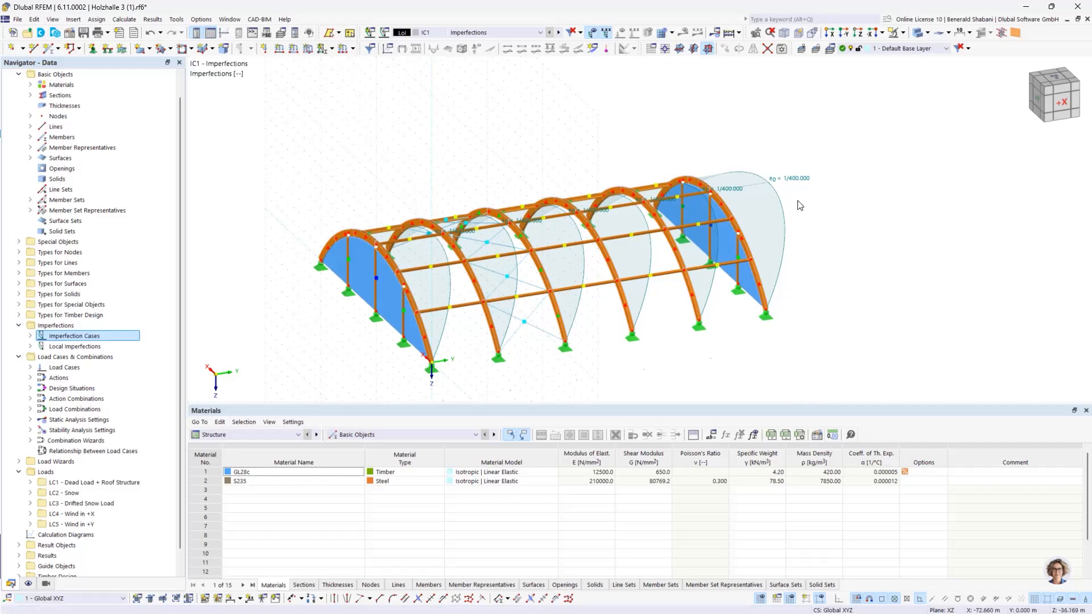
ctrl+middle_drag(881, 287, 842, 284)
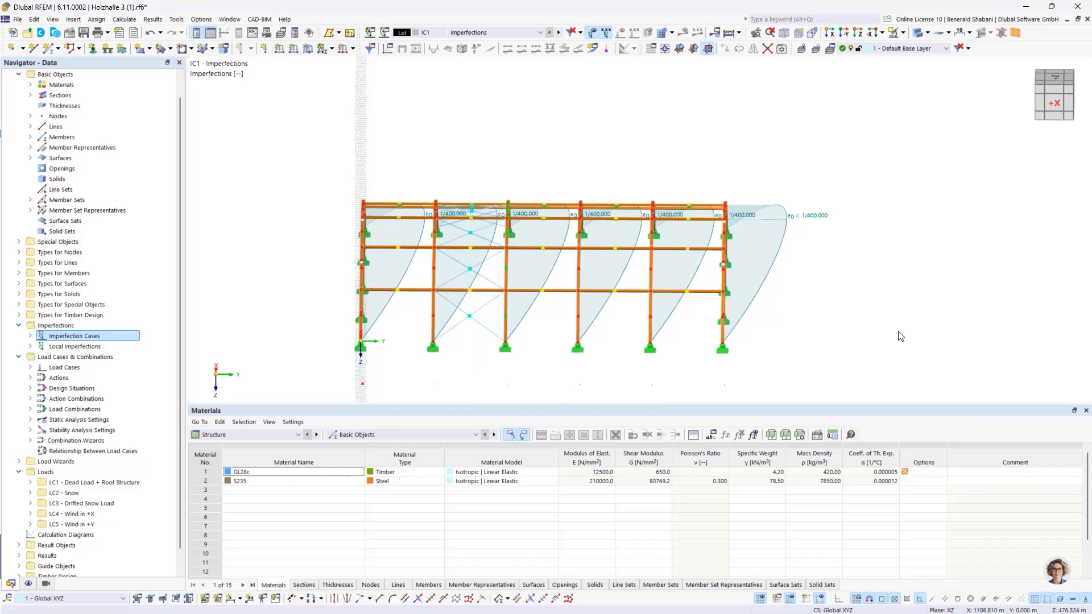
click(594, 32)
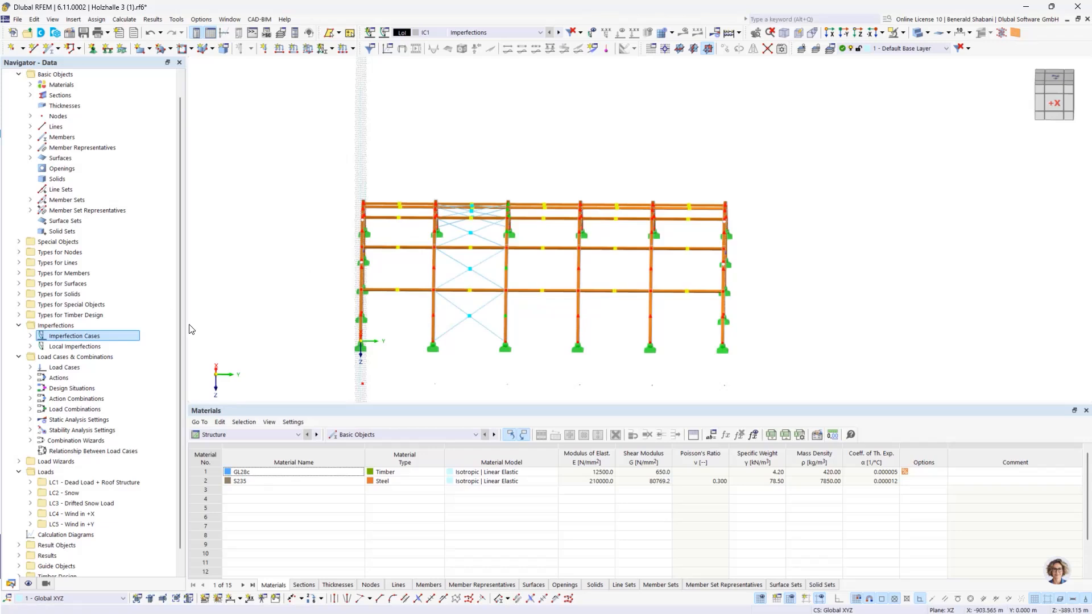
scroll(483, 362, up, 1)
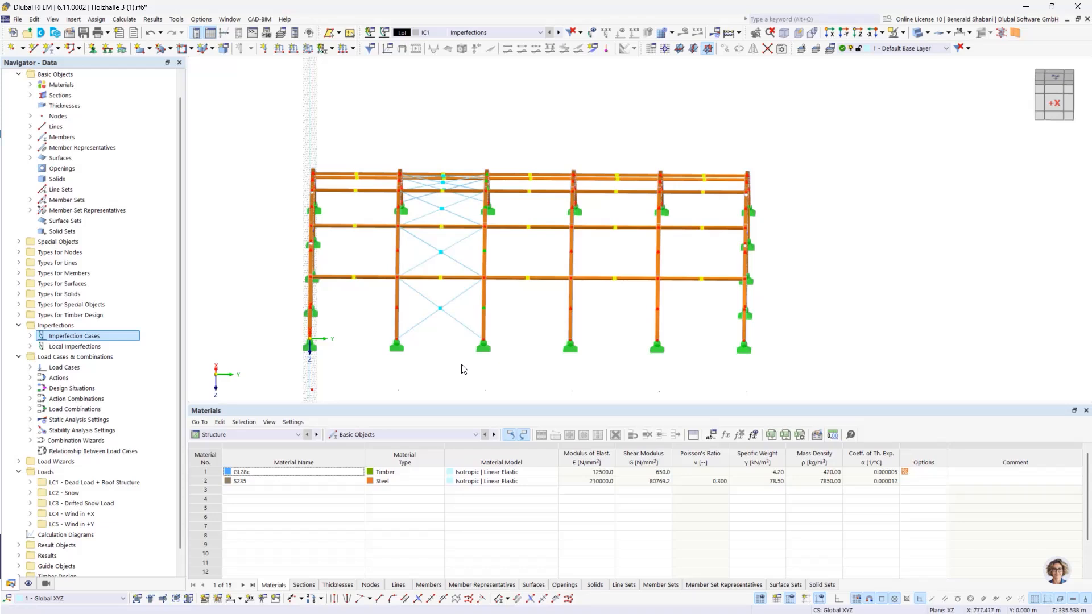
click(442, 312)
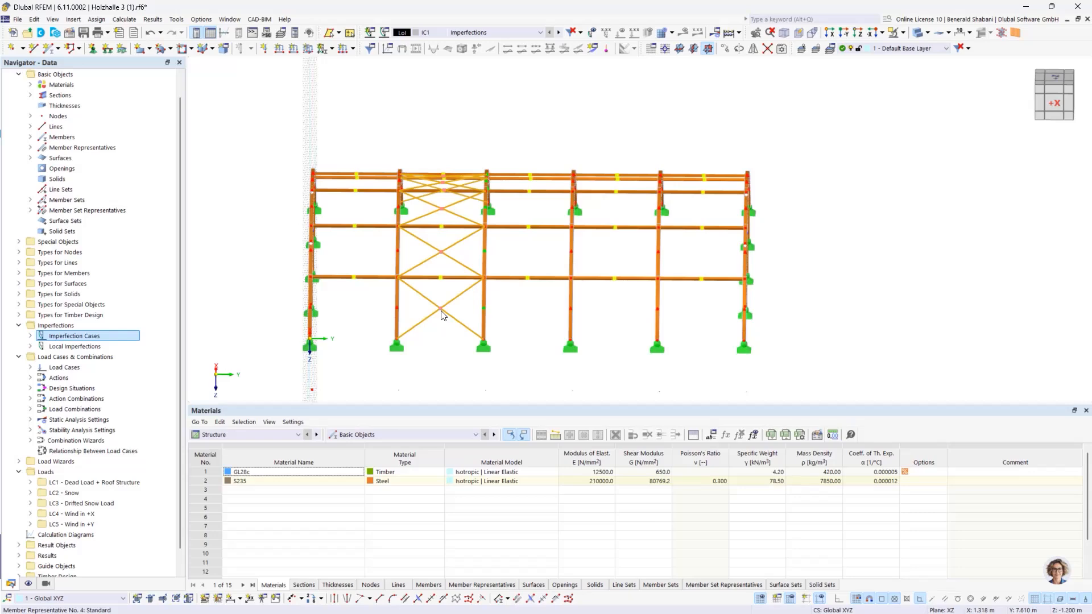
click(473, 348)
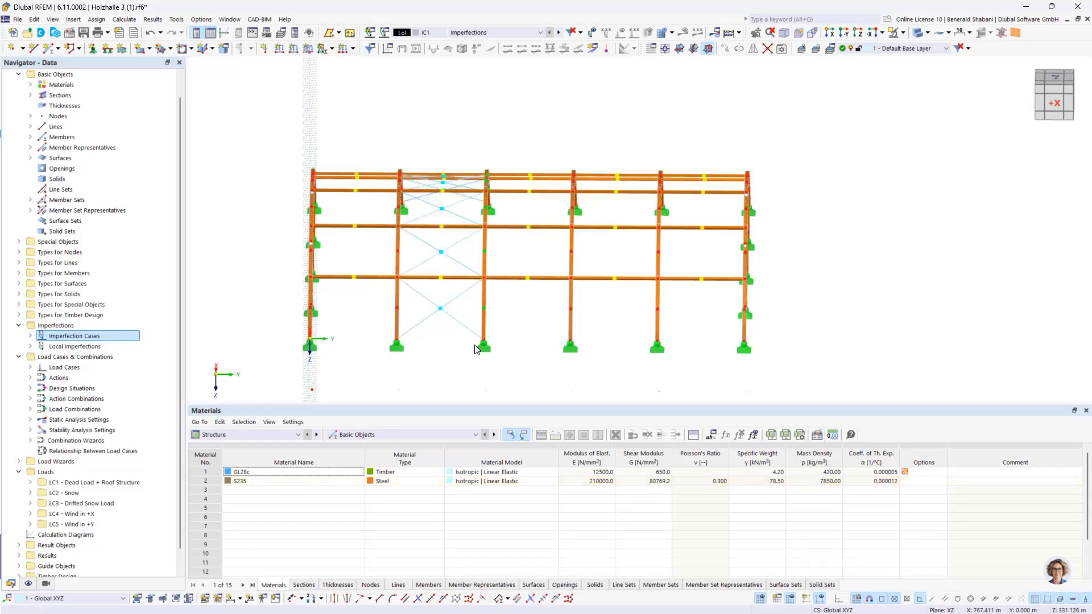
click(441, 309)
ctrl+middle_drag(590, 341, 489, 343)
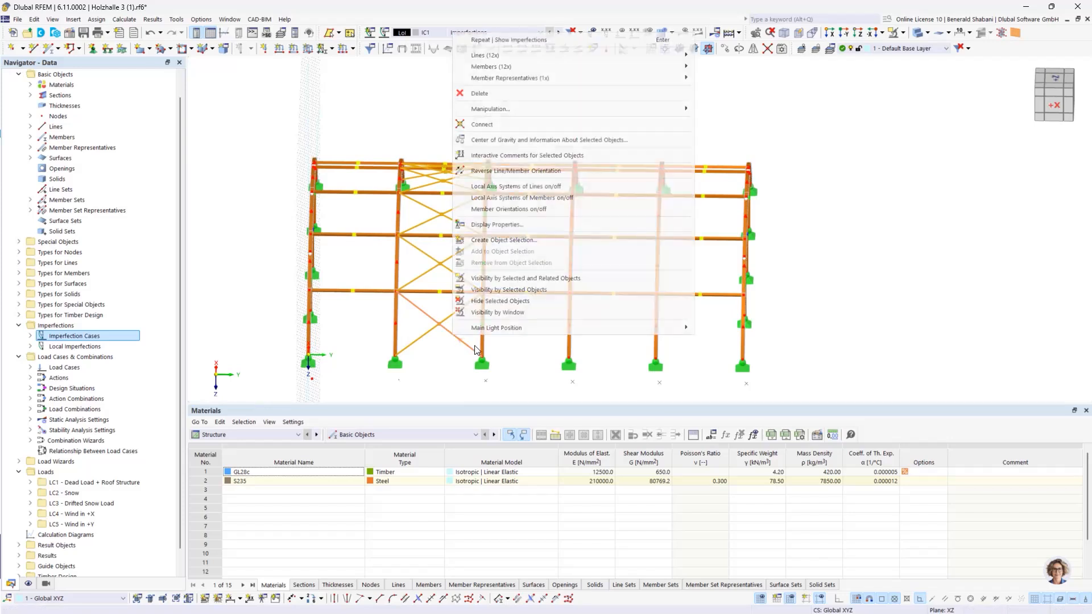
right_click(452, 335)
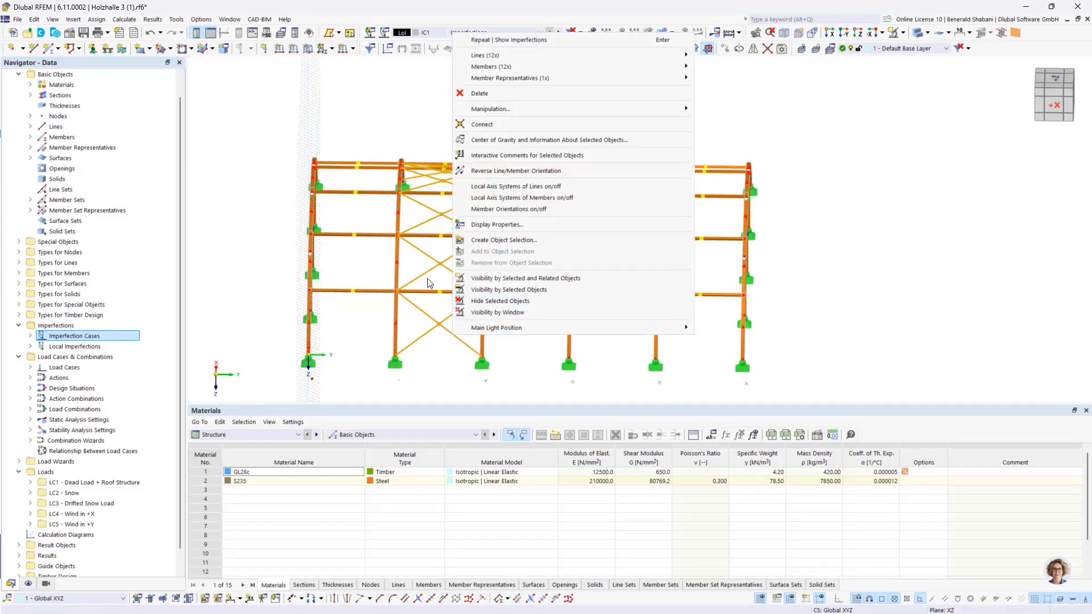
click(870, 310)
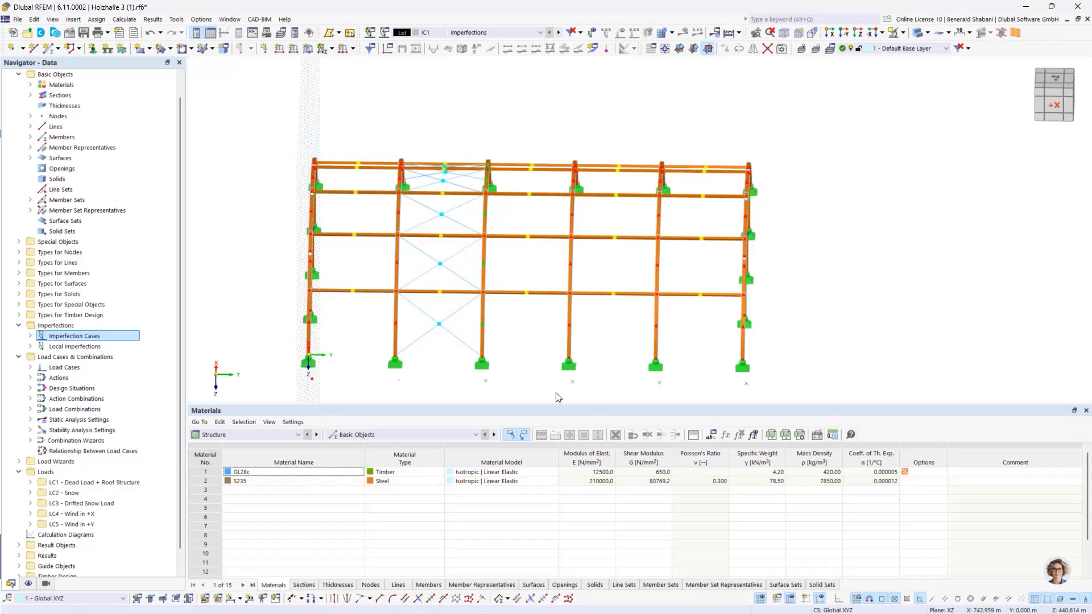
Step: Activate the generated visibilities by section so that only the ROUND 16/H S235 bracing rods are in focus
click(46, 583)
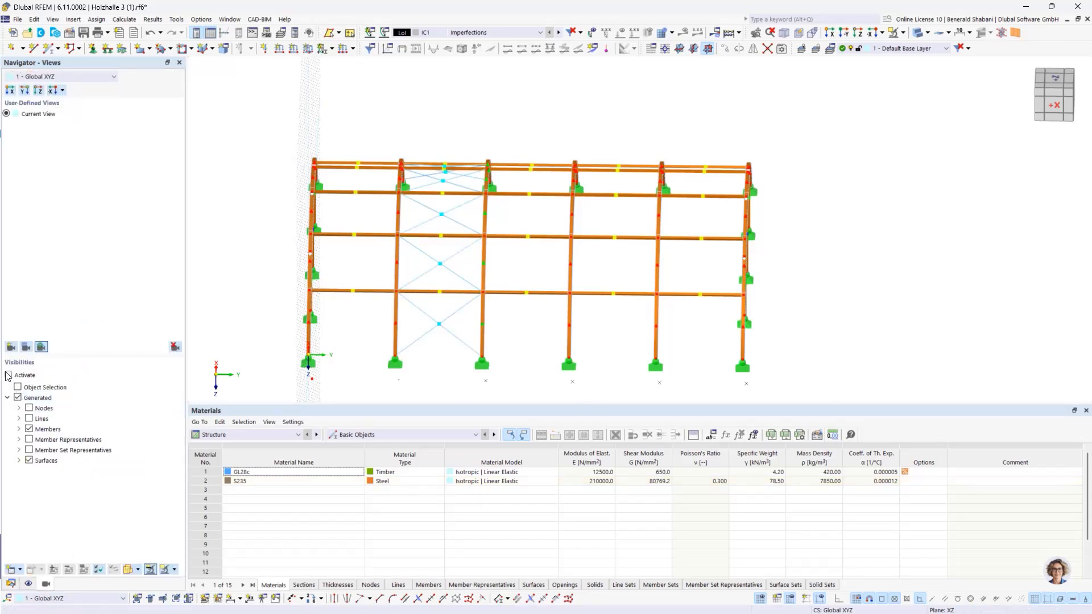
click(19, 430)
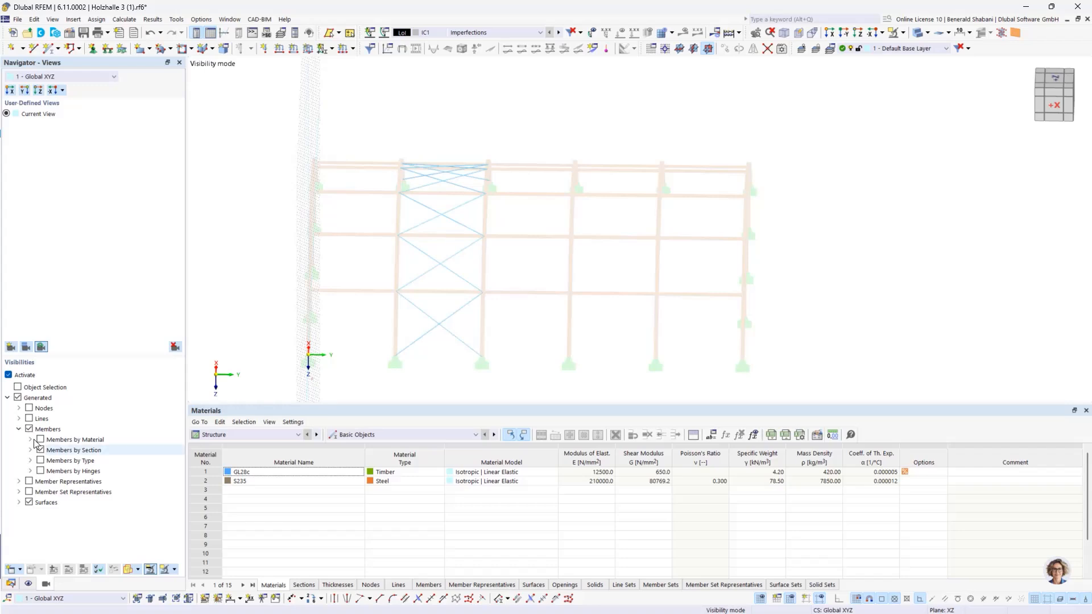
click(31, 450)
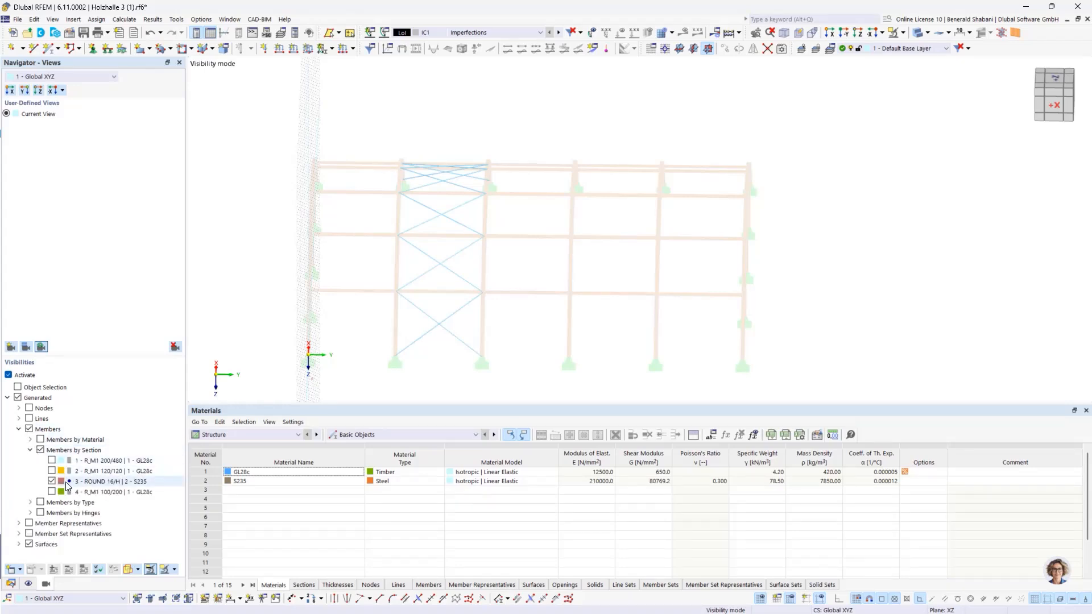
click(52, 481)
click(52, 482)
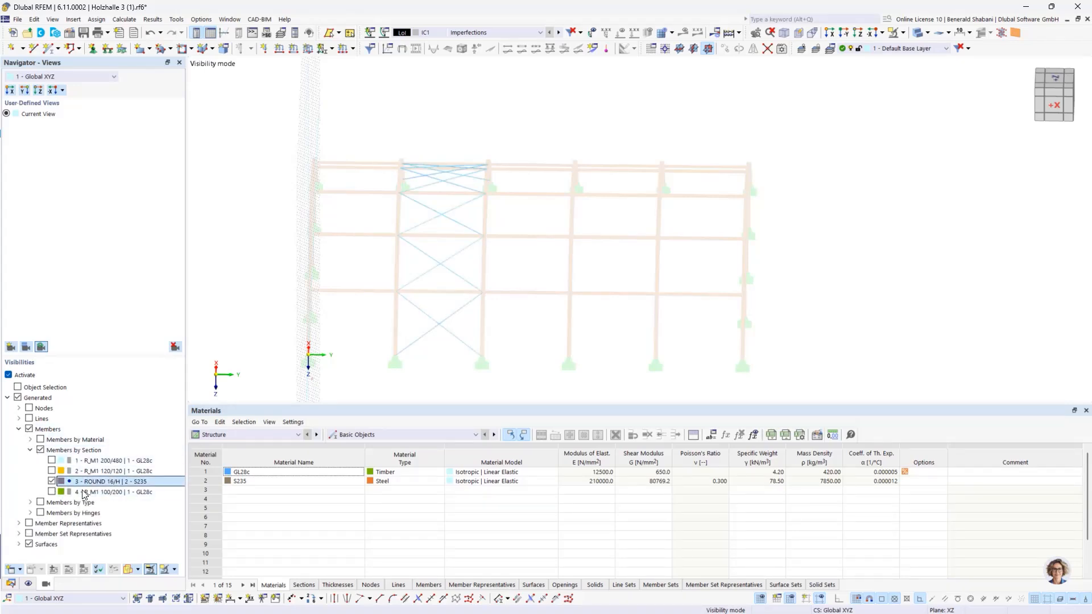
scroll(568, 313, down, 2)
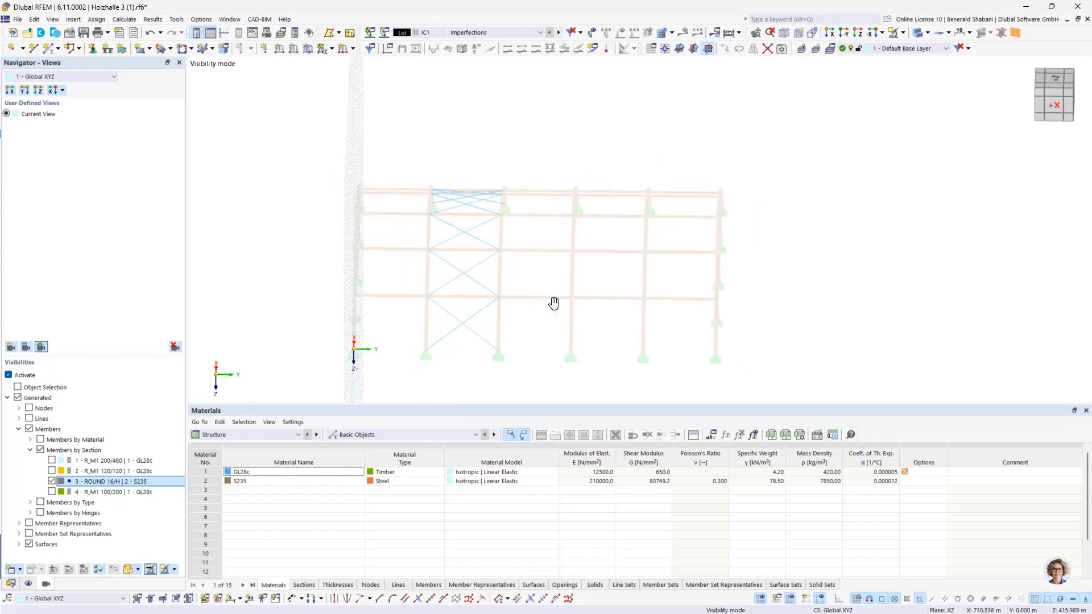
Step: Set up a new member load in LC1, Dead Load + Roof Structure, as an initial prestress of 0.500 kN
click(540, 33)
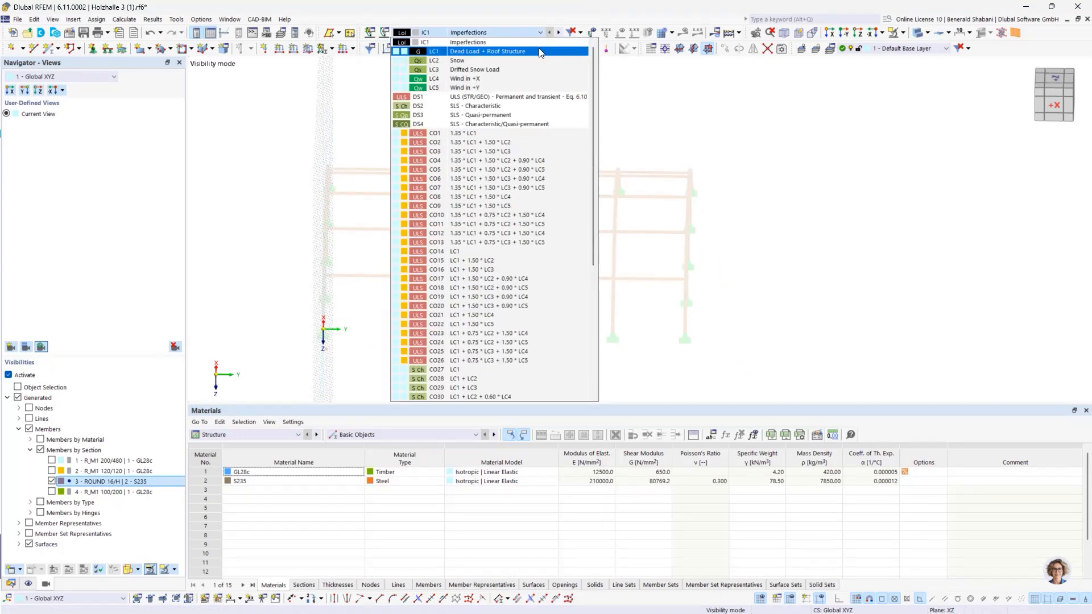
click(540, 52)
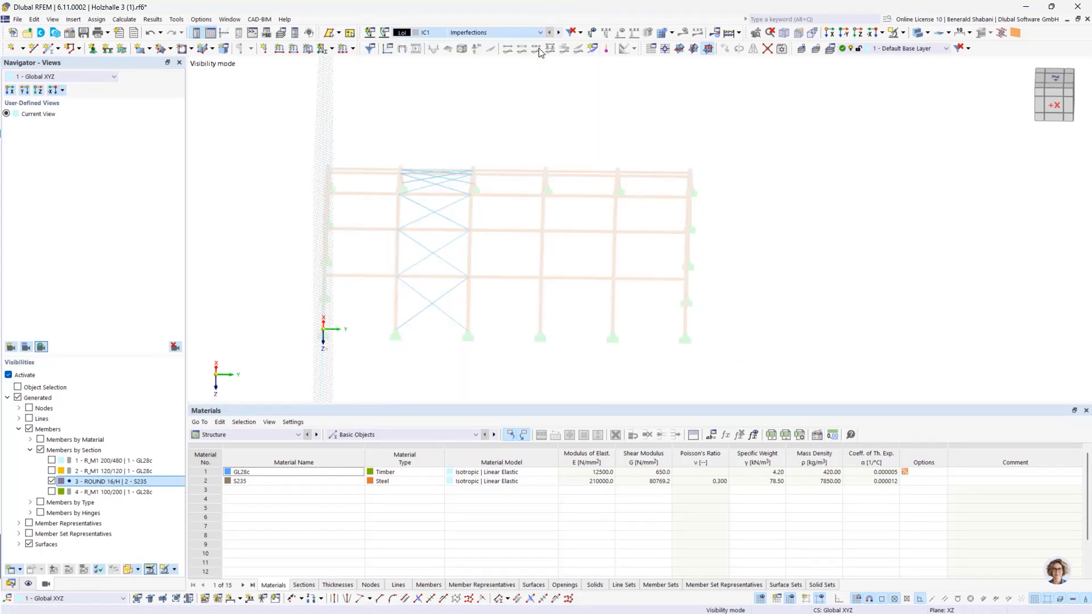
click(293, 52)
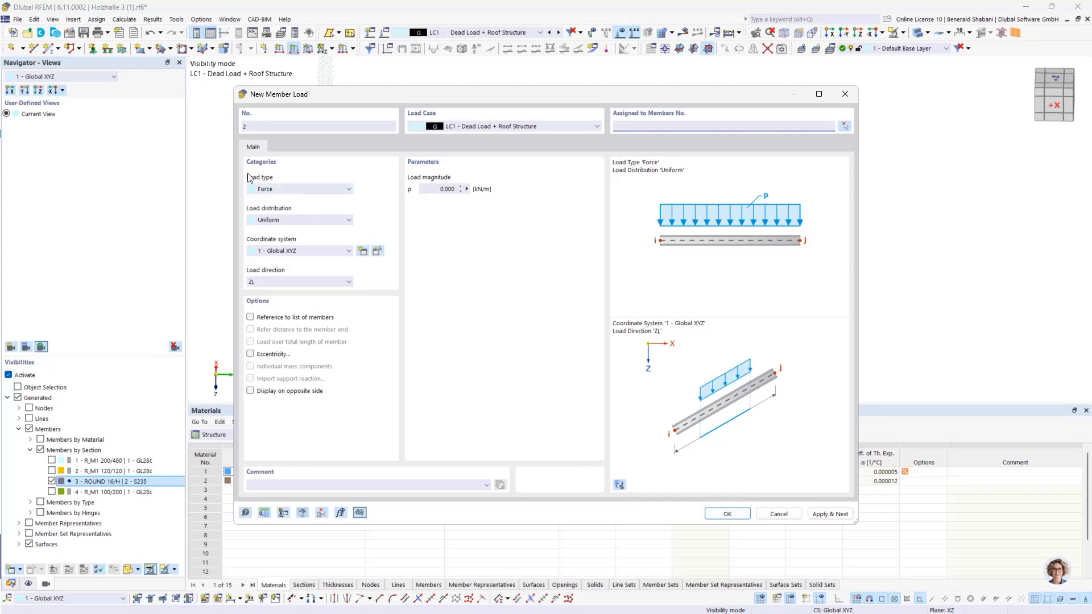
click(287, 192)
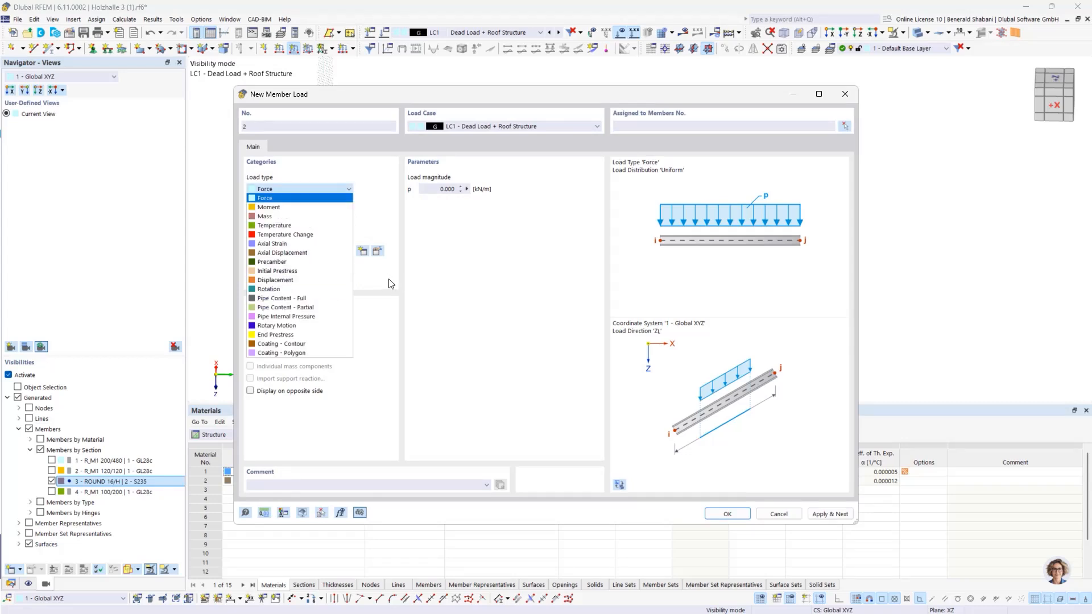
click(305, 272)
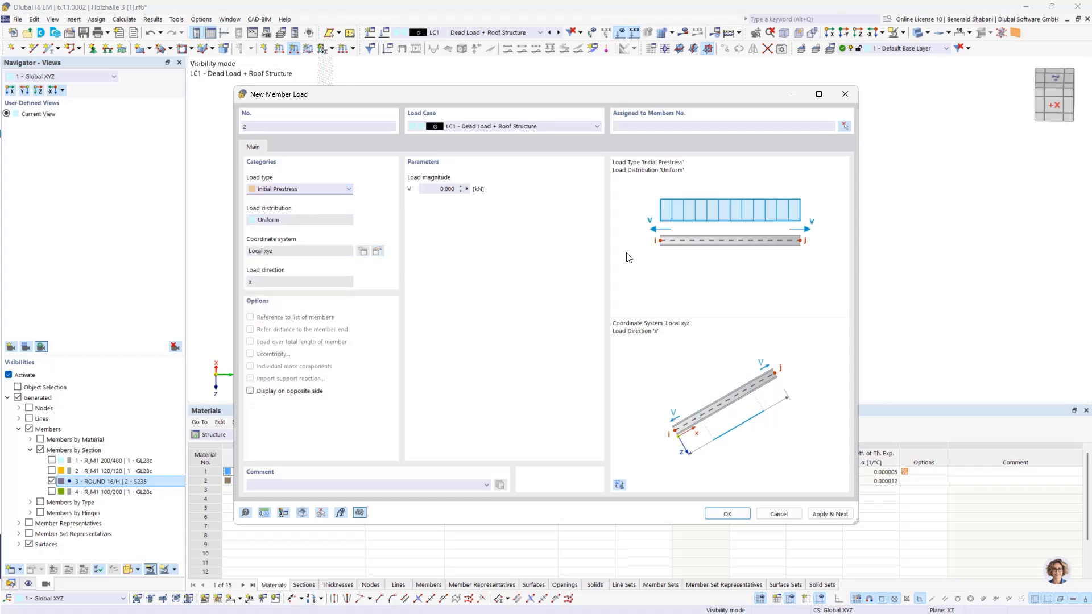
click(437, 190)
text(0)
Step: Assign the initial prestress load to all bracing rods in the second bay and save it
click(846, 126)
drag(372, 123, 515, 344)
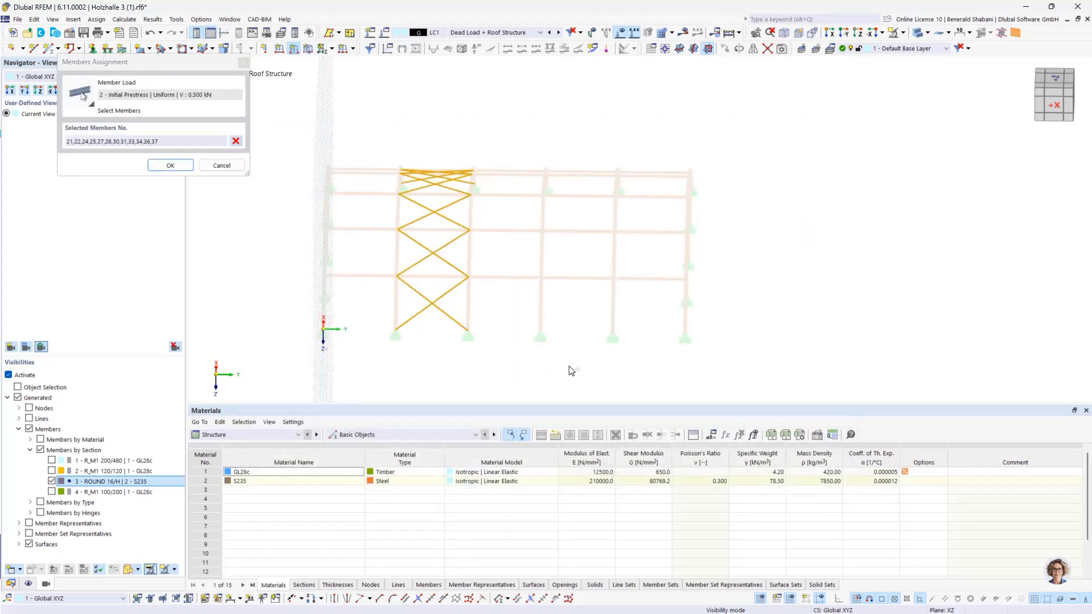
ctrl+middle_drag(574, 336, 417, 340)
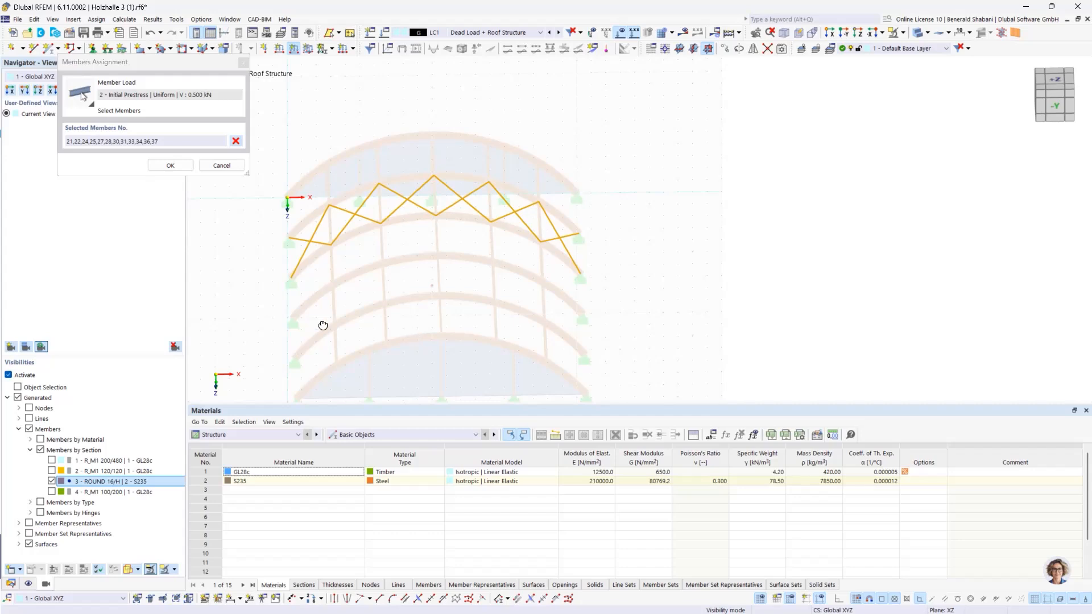
ctrl+middle_drag(322, 325, 349, 233)
click(170, 165)
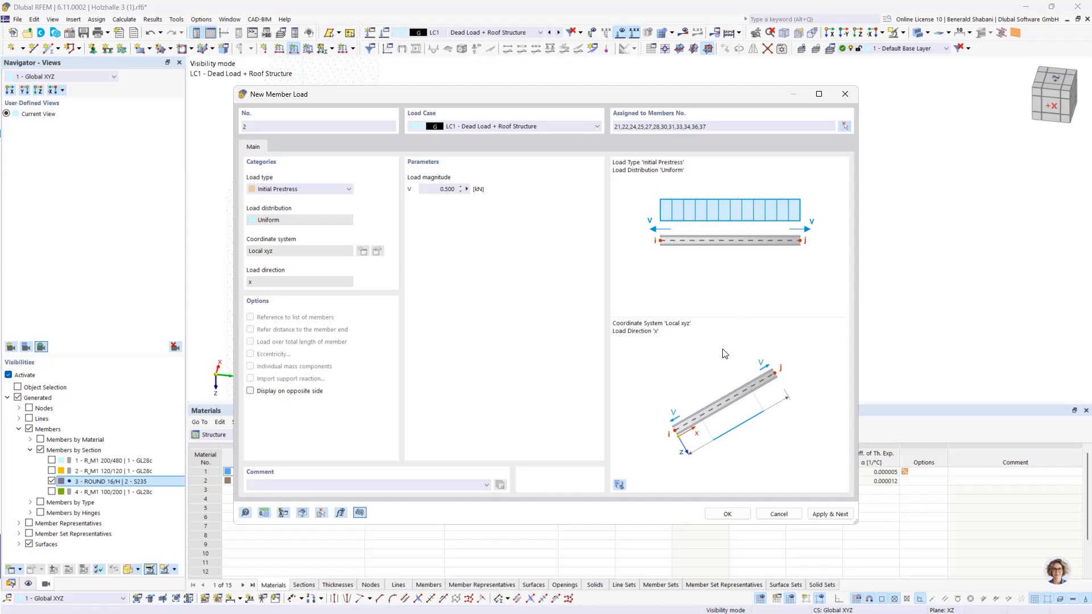
click(720, 517)
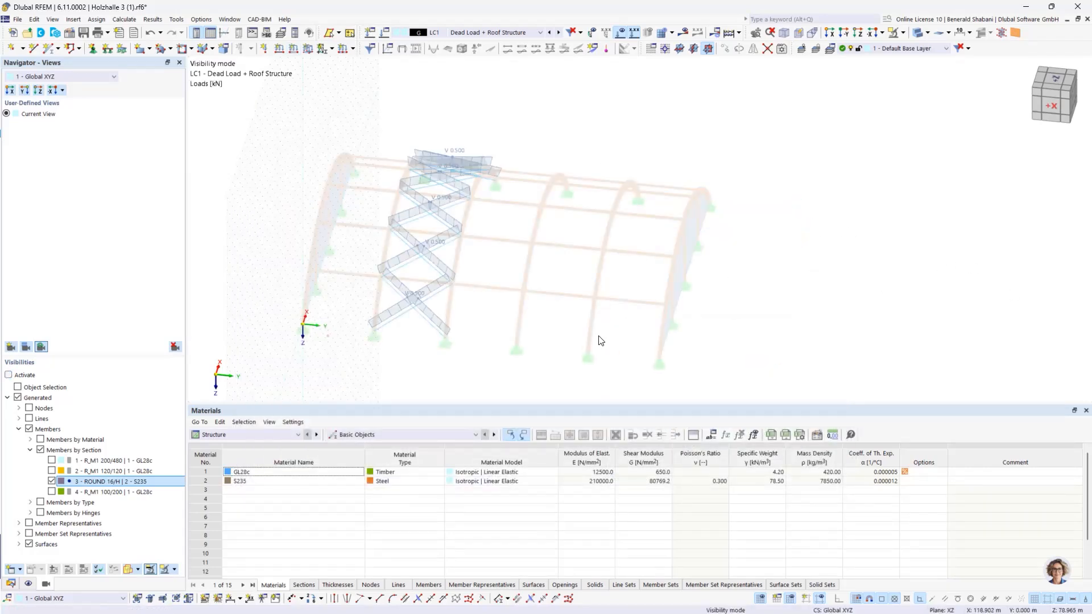
Step: Cancel the hiding of objects so the complete hall is shown with the LC1 loads instead of only the bracing rods
mouse_move(602, 335)
middle_down()
mouse_move(569, 344)
mouse_move(626, 324)
mouse_move(609, 319)
middle_up()
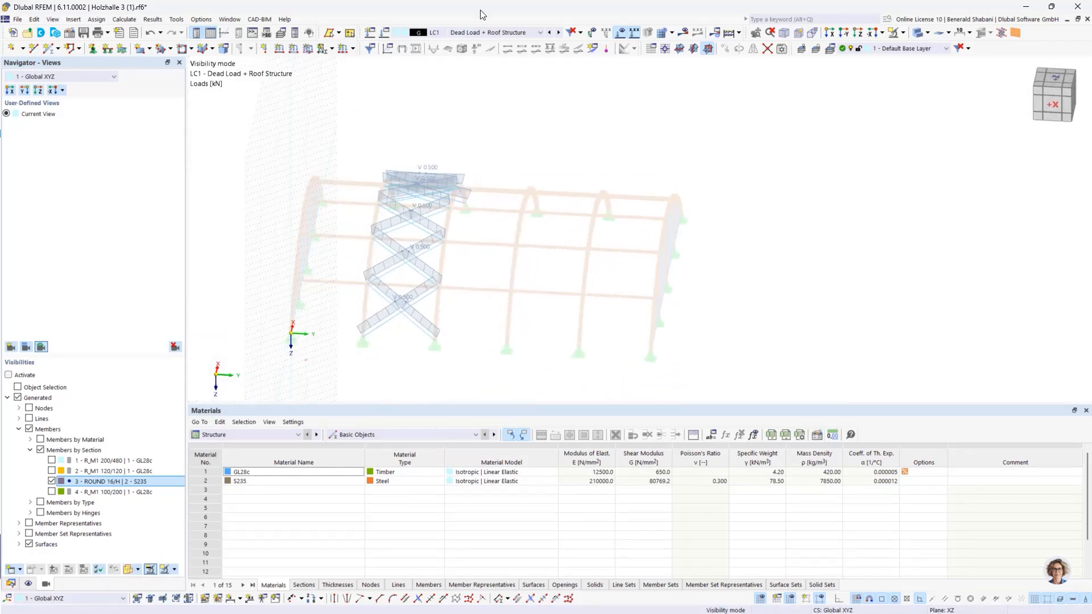
click(496, 32)
click(475, 50)
right_click(687, 204)
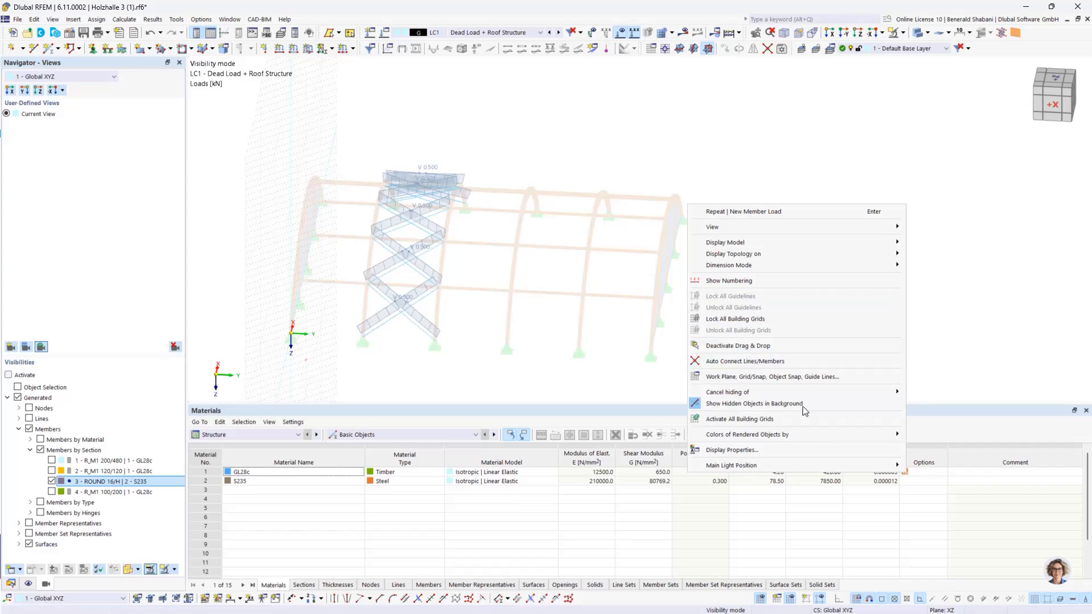
click(920, 395)
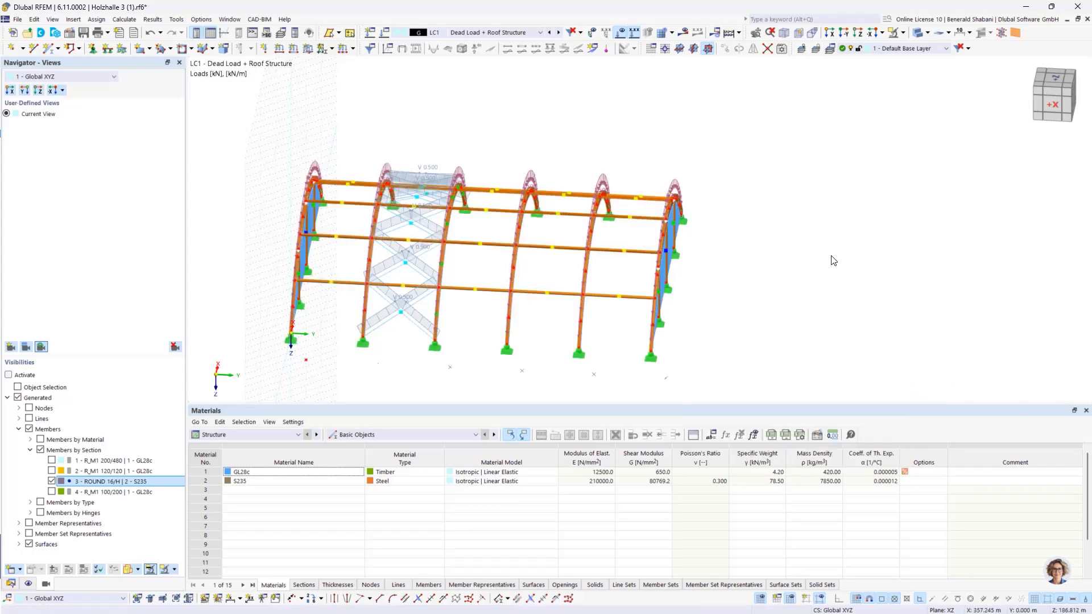
ctrl+middle_drag(789, 270, 794, 268)
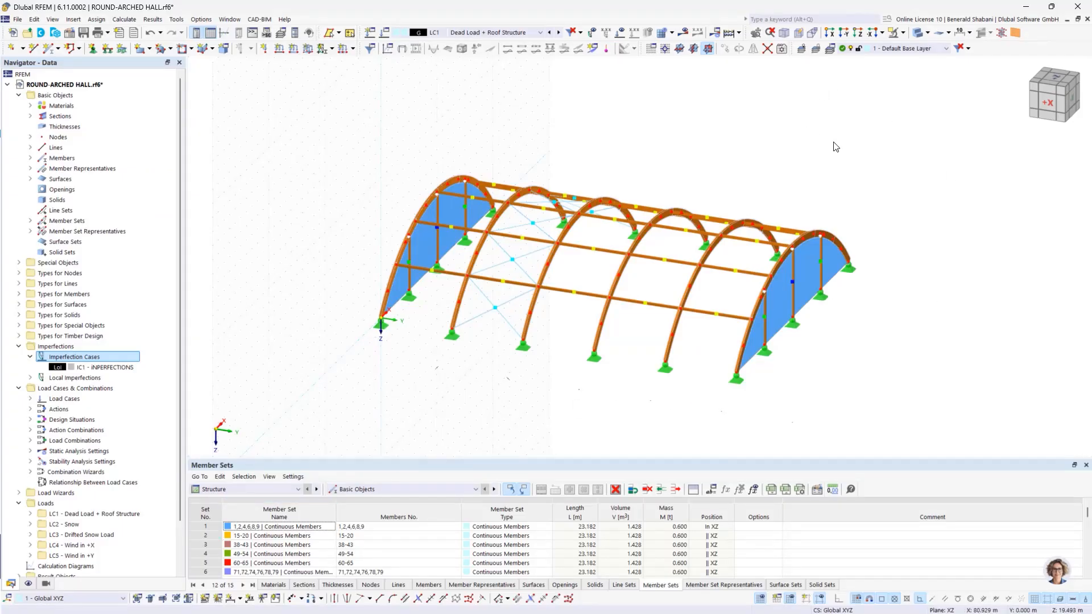
Step: Run Calculate All for the round-arched hall to generate the static analysis results
middle_drag(831, 147, 813, 141)
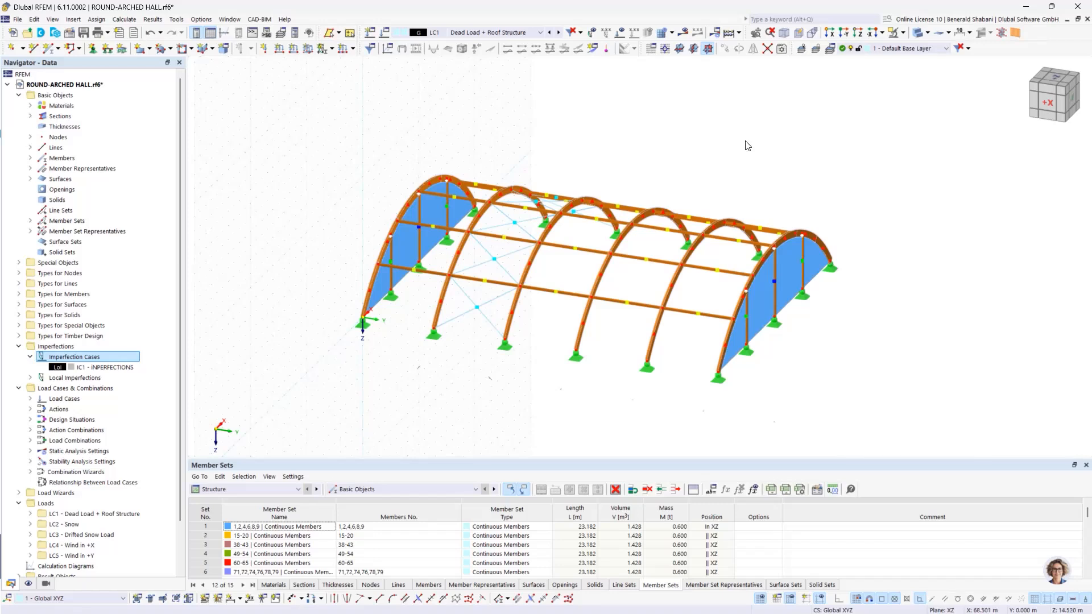
click(738, 33)
click(750, 48)
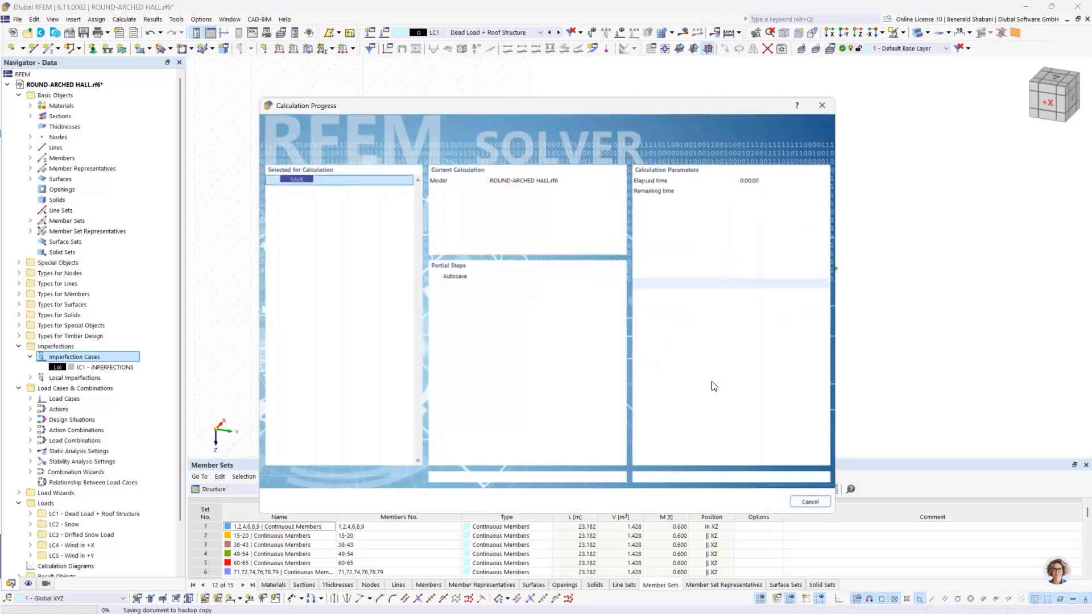
drag(598, 104, 650, 111)
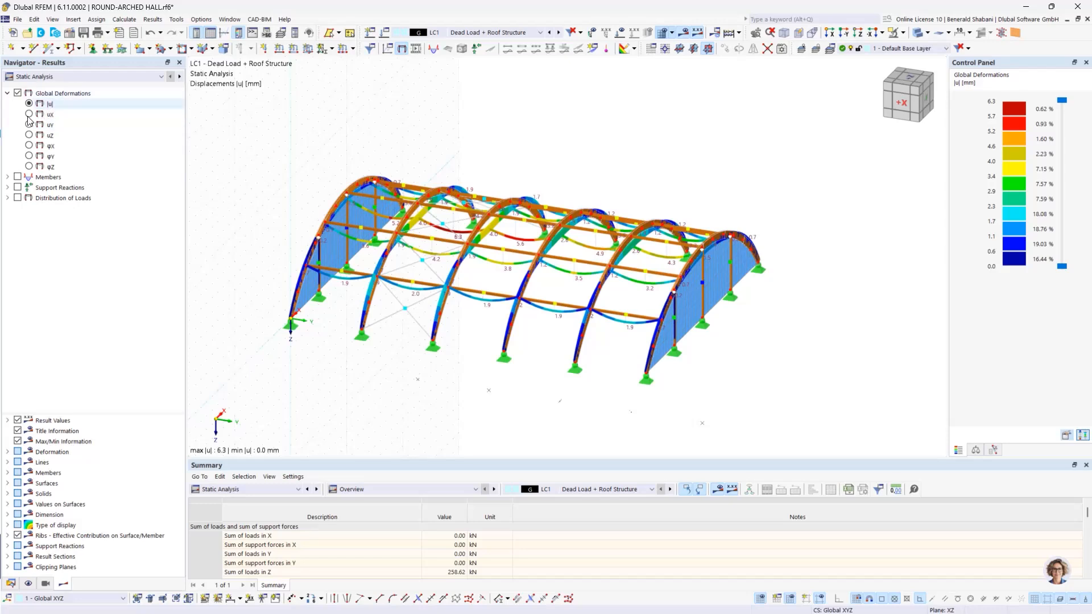
Step: Display the members' local deformations u-x and axial strains ε-x for LC1, Dead Load + Roof Structure
click(8, 177)
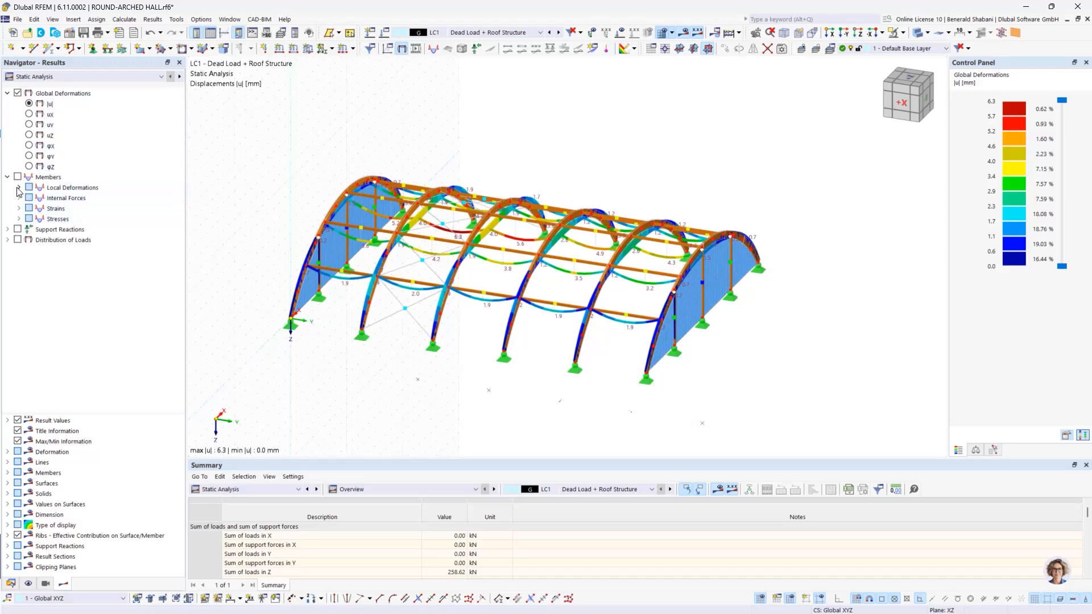
click(18, 188)
click(41, 197)
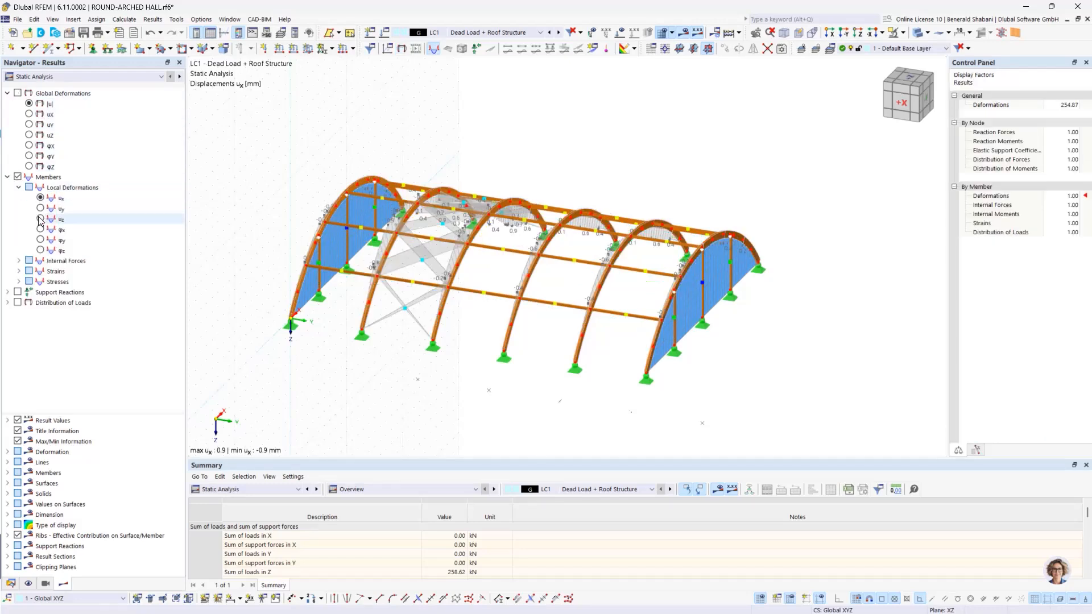
click(19, 271)
click(41, 281)
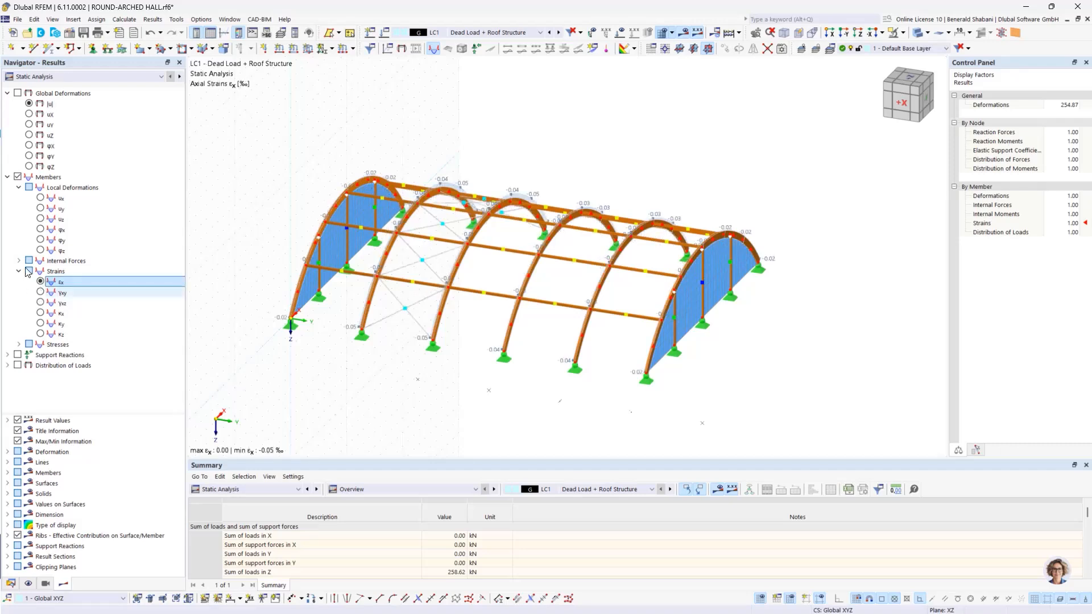
Step: Display the members' axial forces N and torsional moments MT for LC1, and return to the total global deformations |u|
click(18, 260)
click(40, 272)
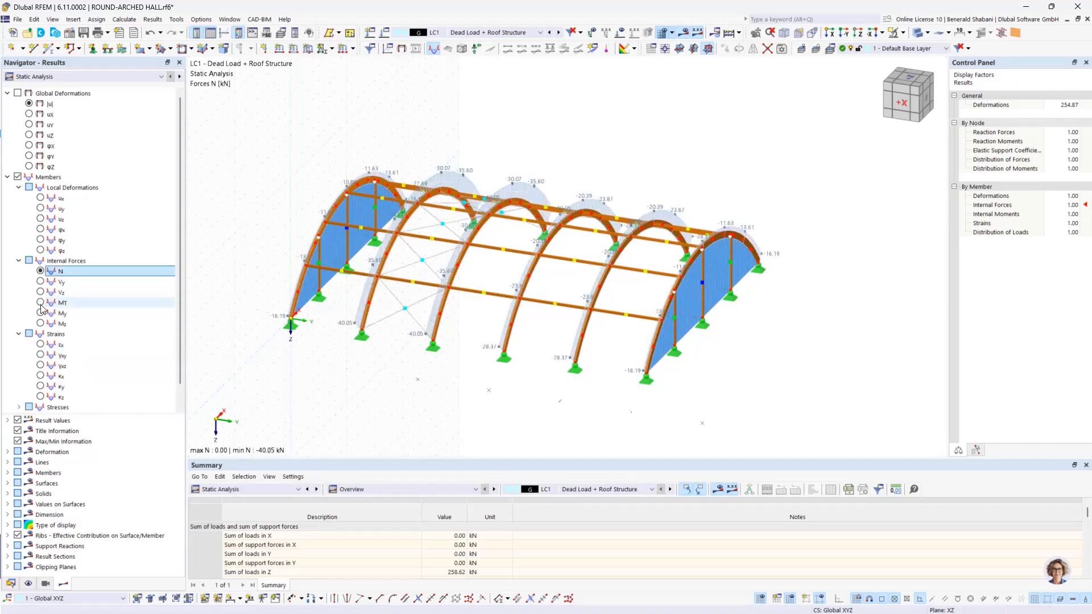
click(40, 302)
click(40, 272)
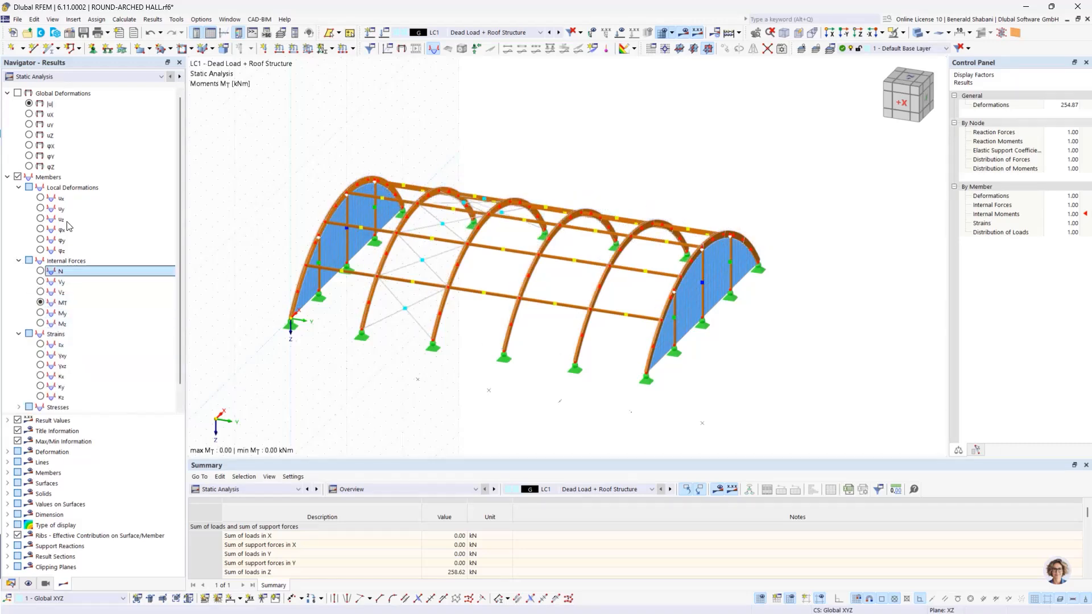
click(29, 104)
Step: Step through the global deformations of LC2 Snow, LC3 Drifted Snow Load, LC4 Wind in +X and LC5 Wind in +Y
click(539, 33)
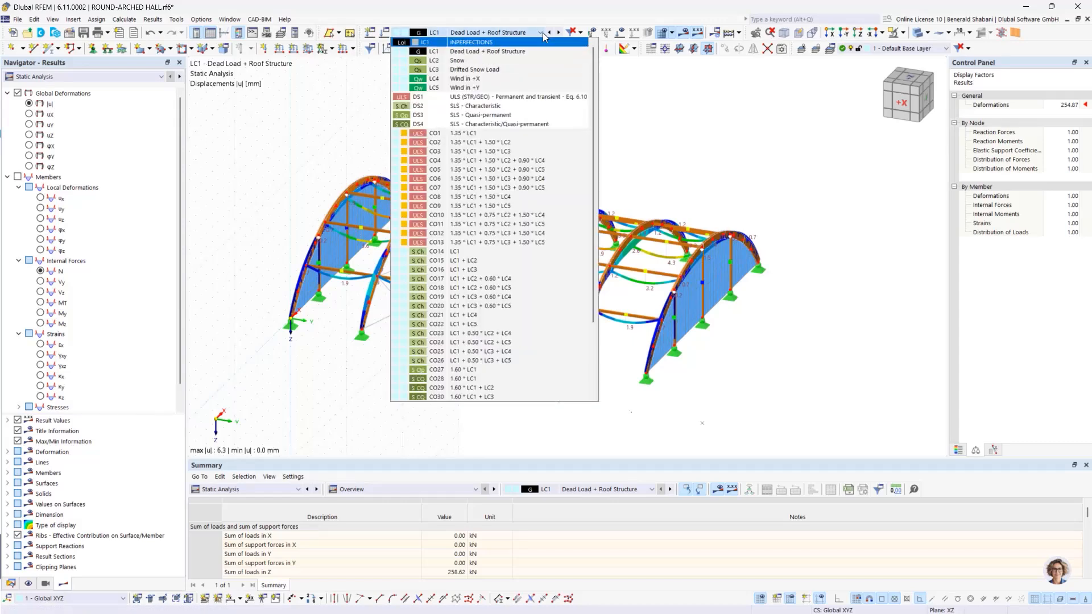
click(539, 34)
click(558, 33)
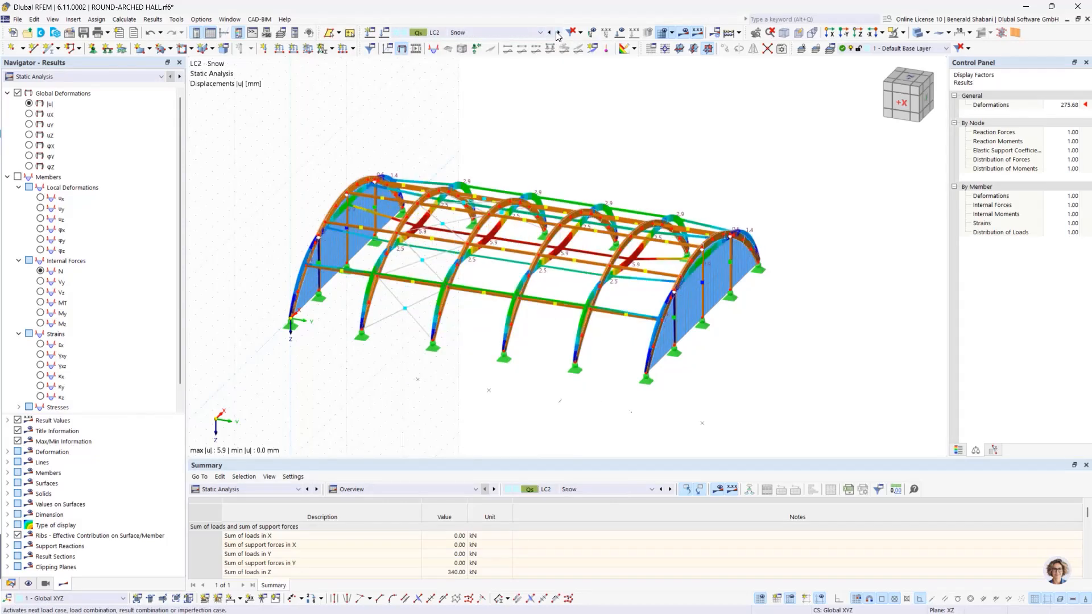
click(558, 33)
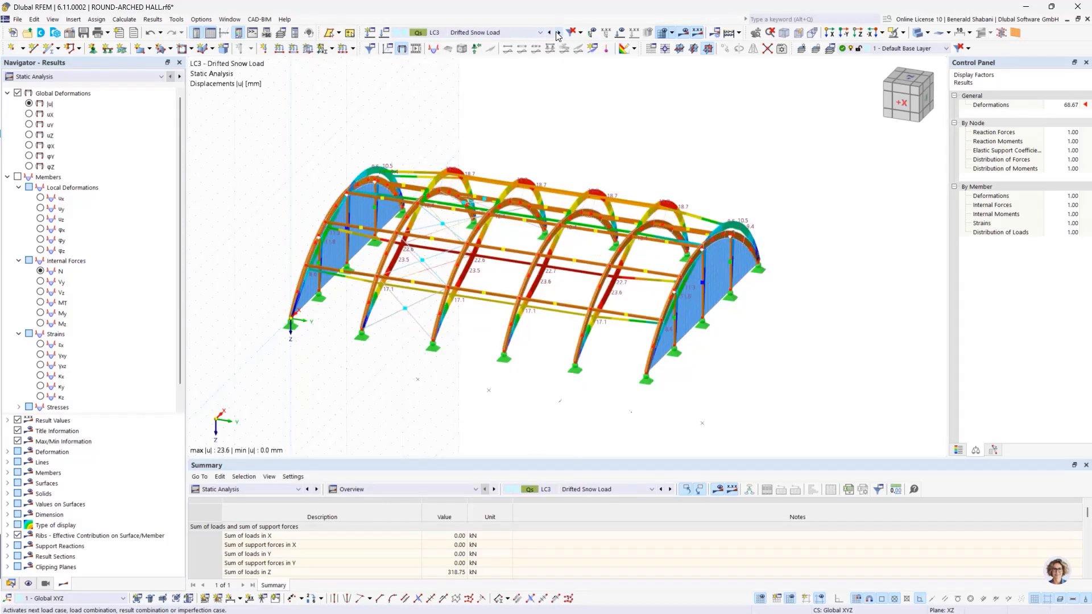
click(558, 33)
click(559, 33)
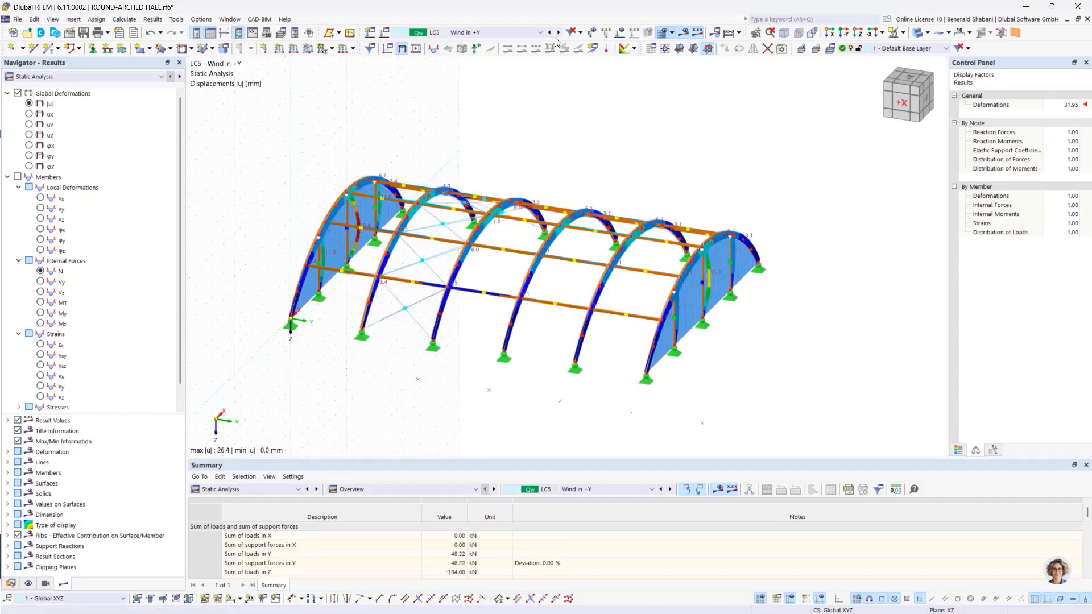
click(558, 33)
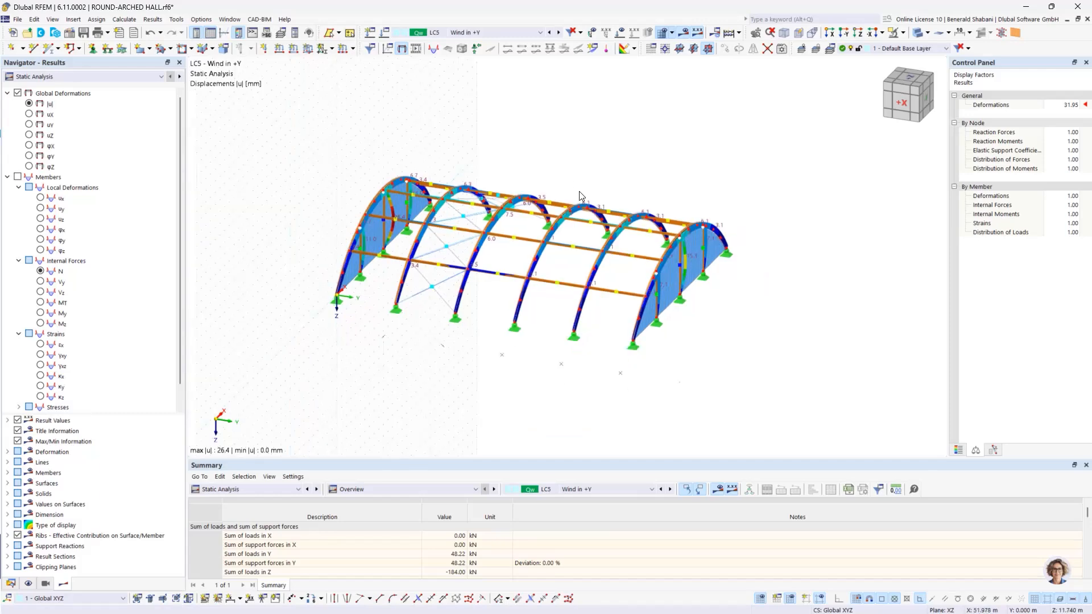
Step: Isolate the third arch from the coordinate origin with Visibility by Selected Objects and examine its deformation under LC5, Wind in +Y
ctrl+middle_drag(374, 125, 400, 119)
ctrl+middle_drag(497, 175, 527, 178)
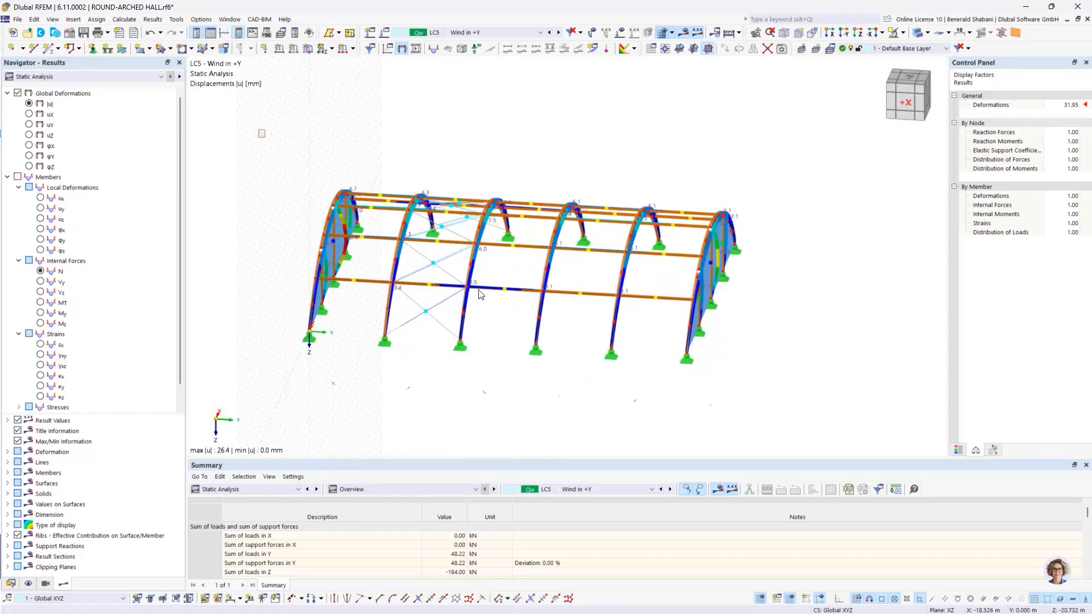
drag(259, 129, 865, 431)
click(844, 418)
mouse_move(480, 176)
ctrl+middle_down()
mouse_move(490, 175)
mouse_move(466, 180)
ctrl+middle_up()
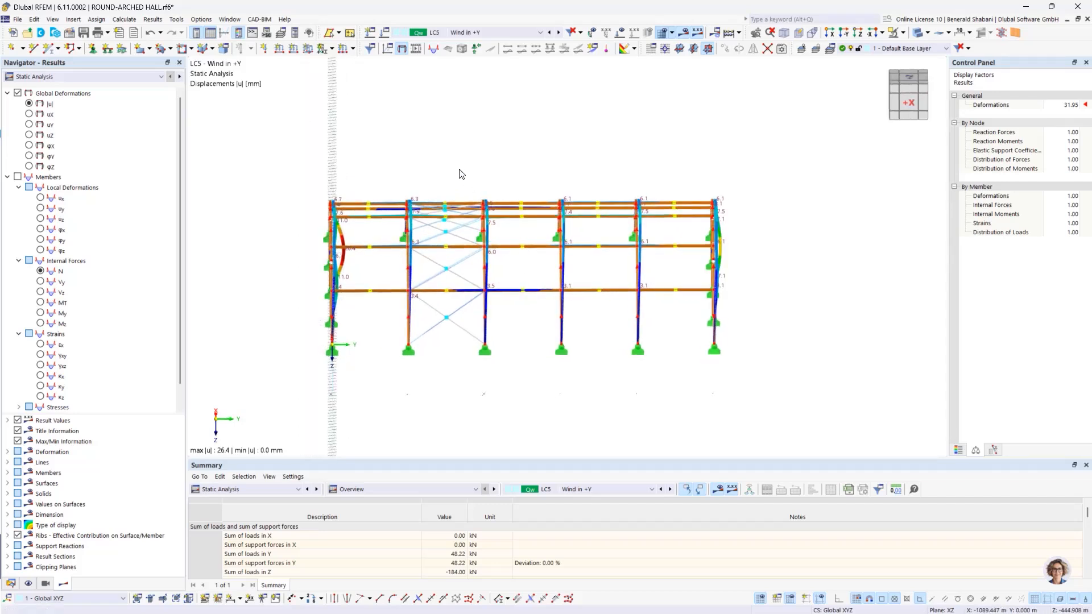
drag(460, 159, 541, 393)
right_click(487, 342)
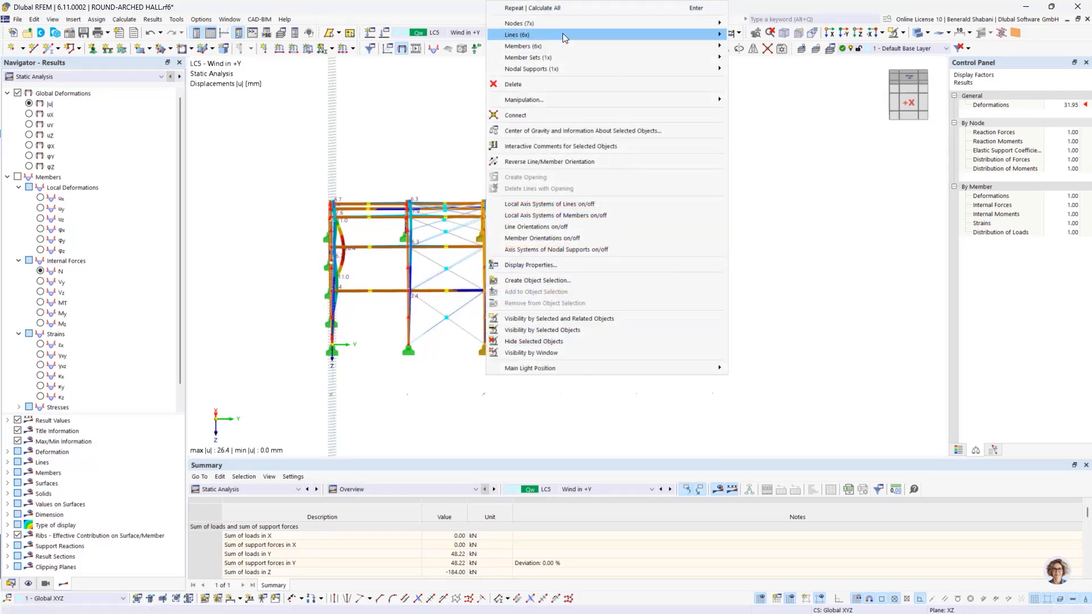
mouse_move(574, 59)
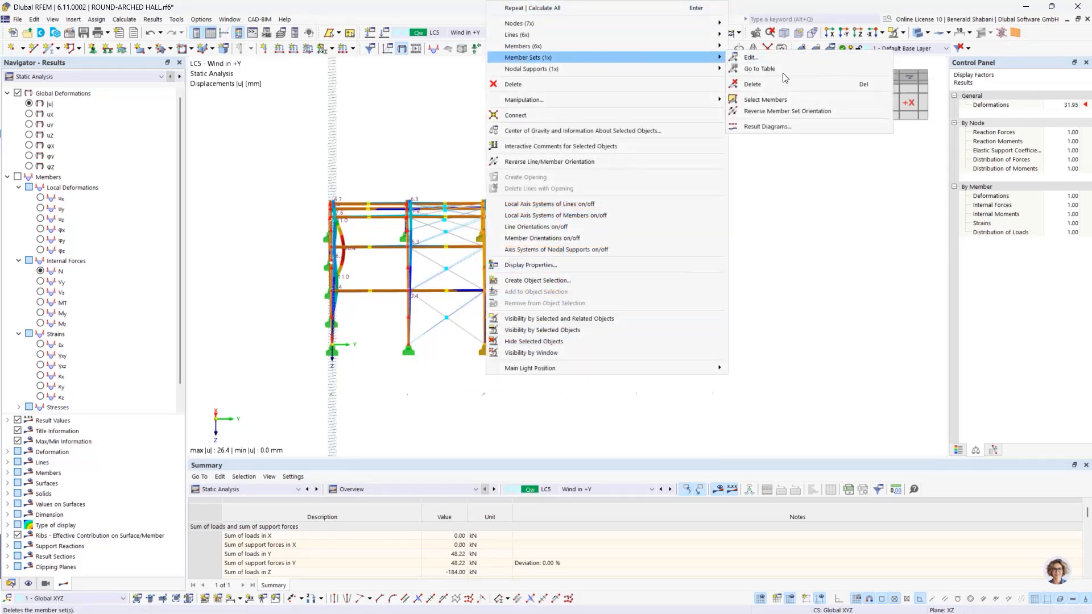
click(575, 331)
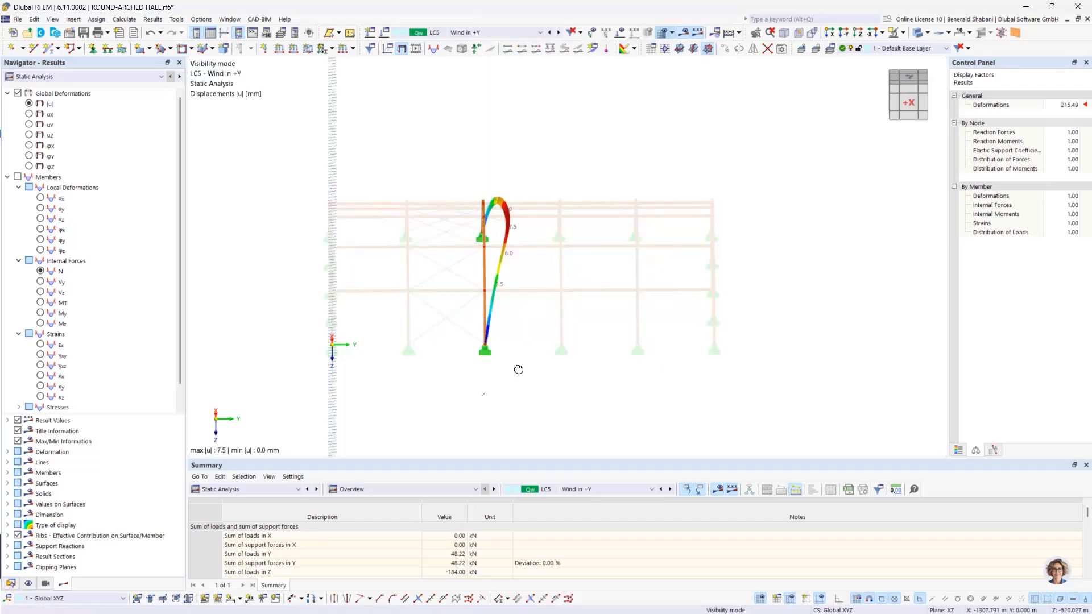
middle_drag(519, 370, 504, 371)
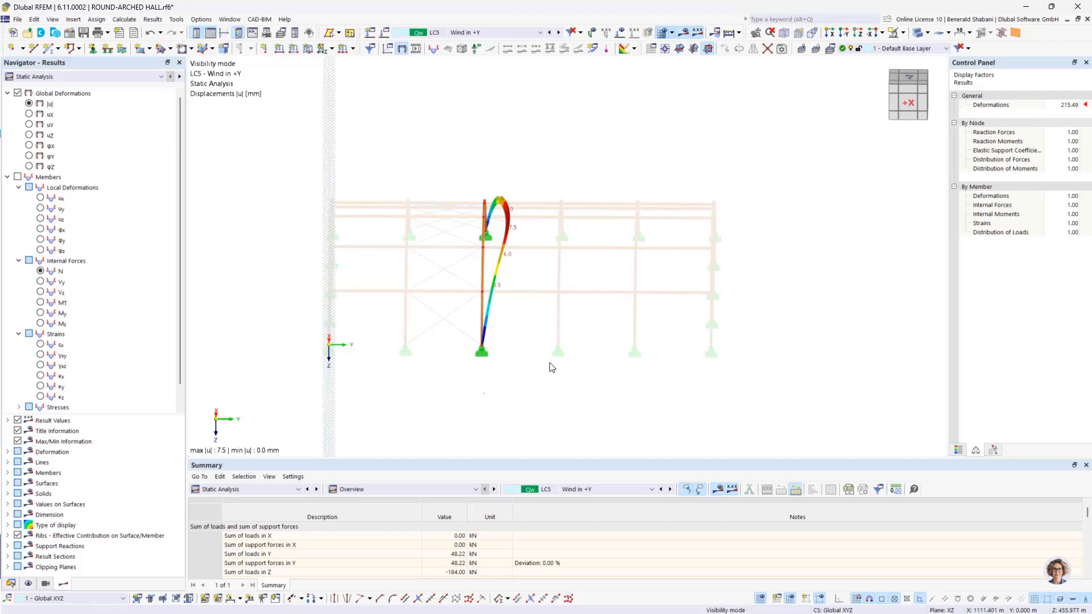
ctrl+middle_drag(548, 366, 513, 358)
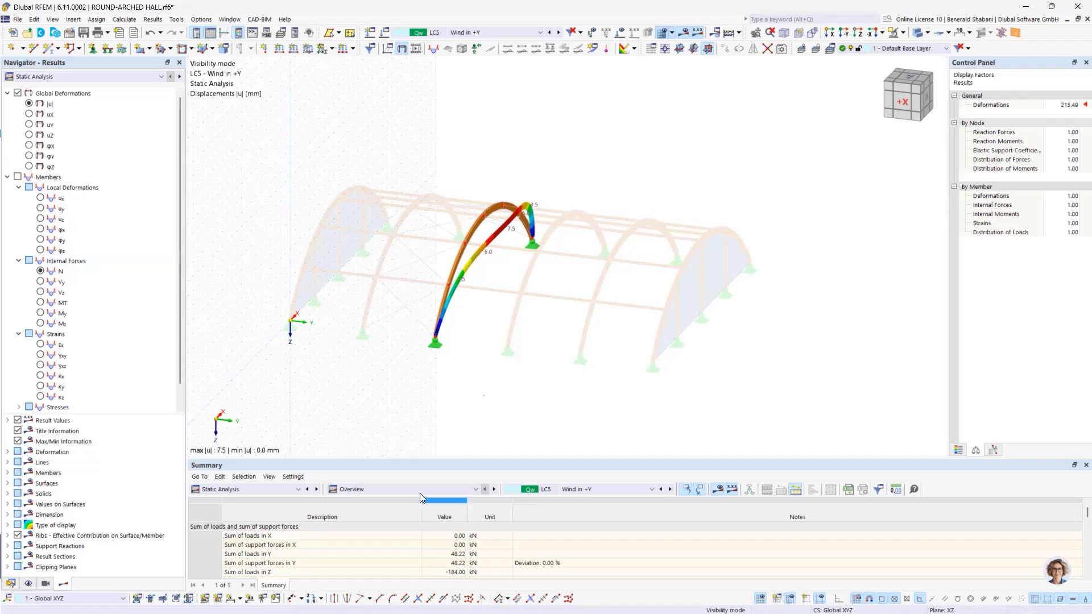
Step: Turn on the display of Member Orientations and hide the results to examine the directions of the isolated arch's members
click(26, 585)
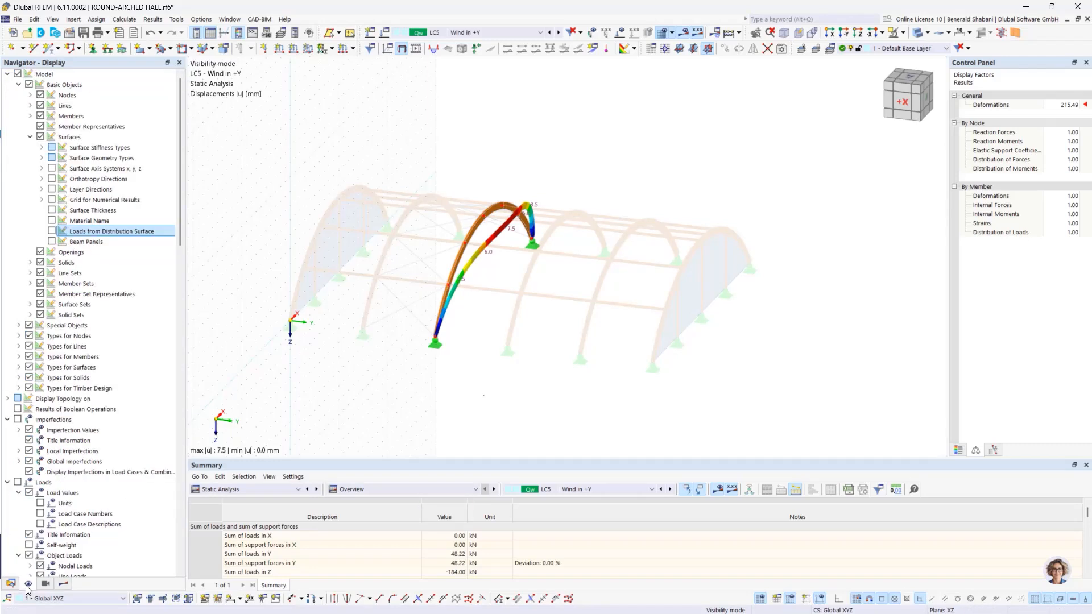
click(31, 116)
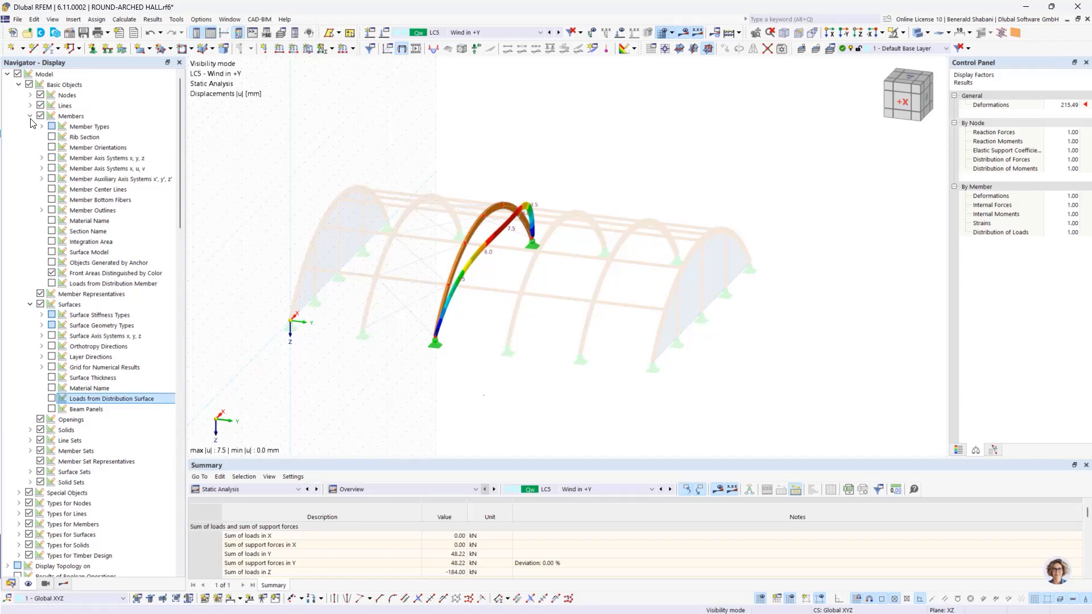
click(52, 148)
ctrl+middle_drag(556, 298, 473, 283)
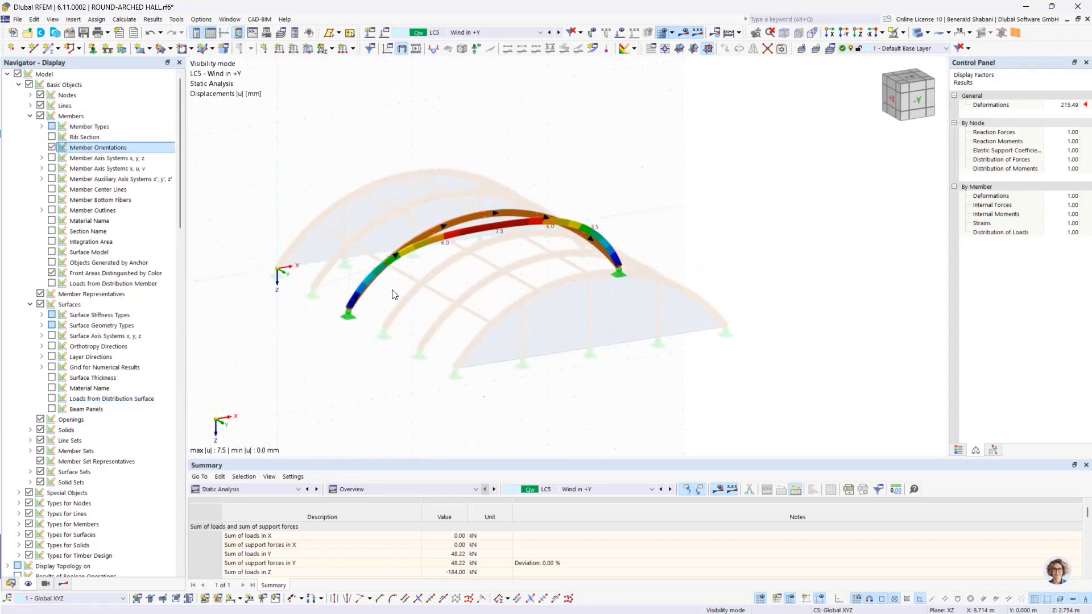
click(685, 34)
scroll(541, 222, up, 3)
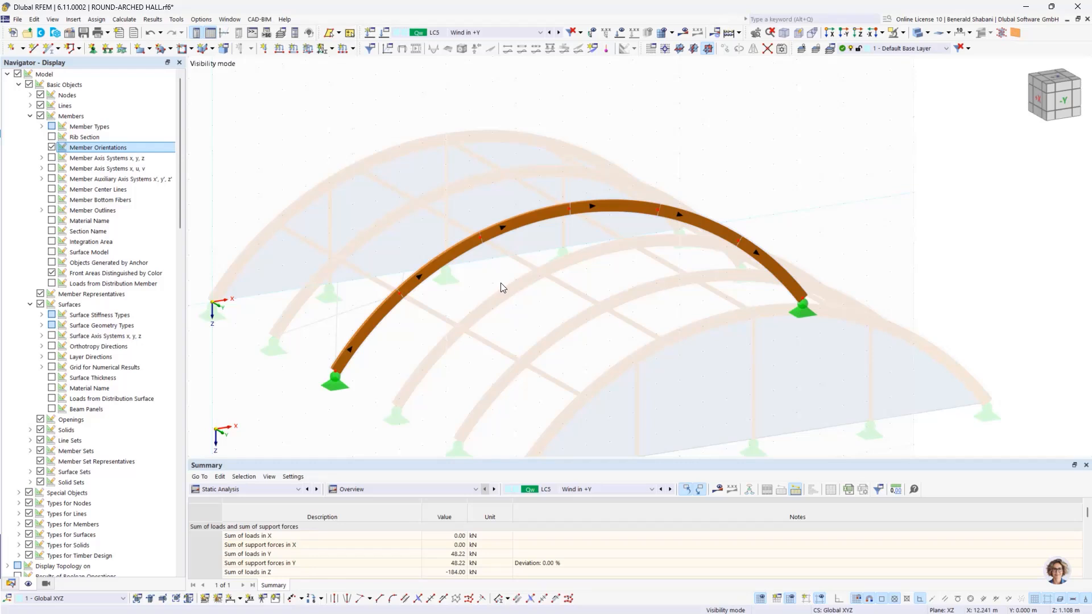
scroll(508, 281, down, 2)
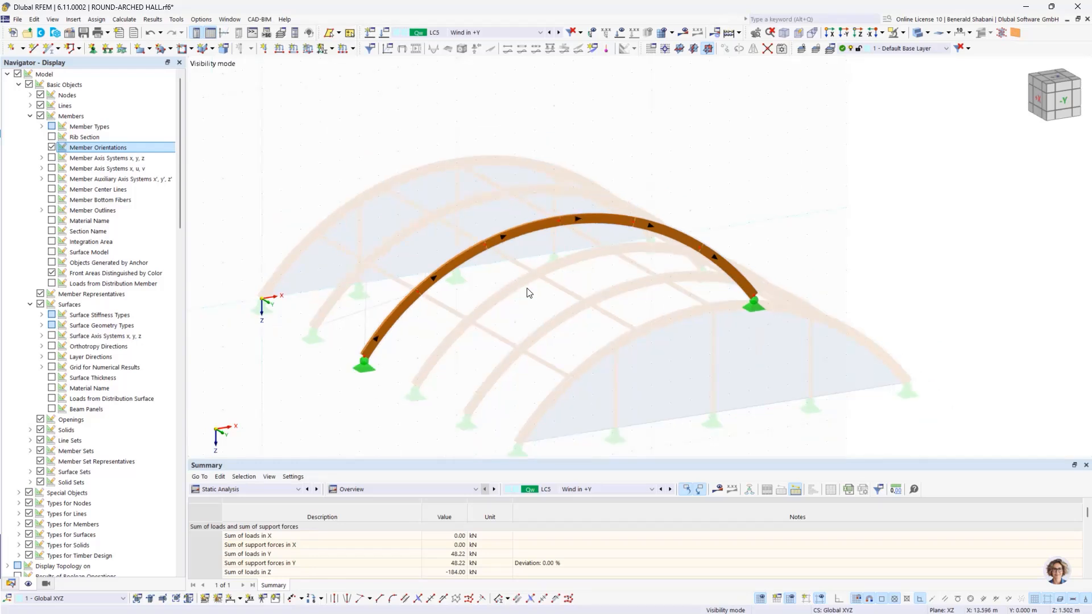
Step: Enable favorable permanent actions in the combination wizard of design situation DS1 and open the list of load combinations
click(534, 36)
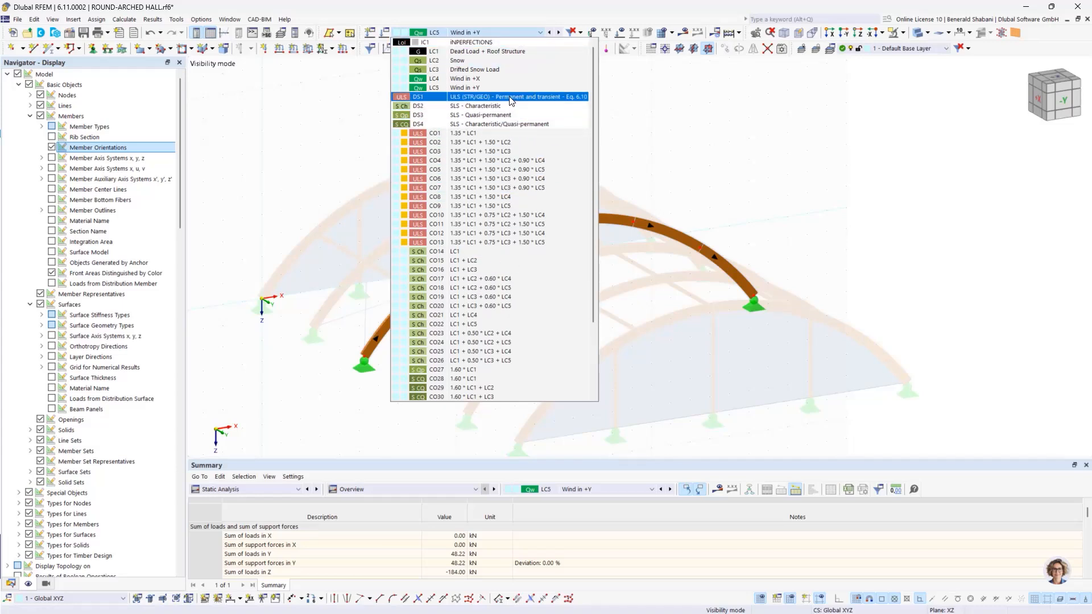
click(456, 101)
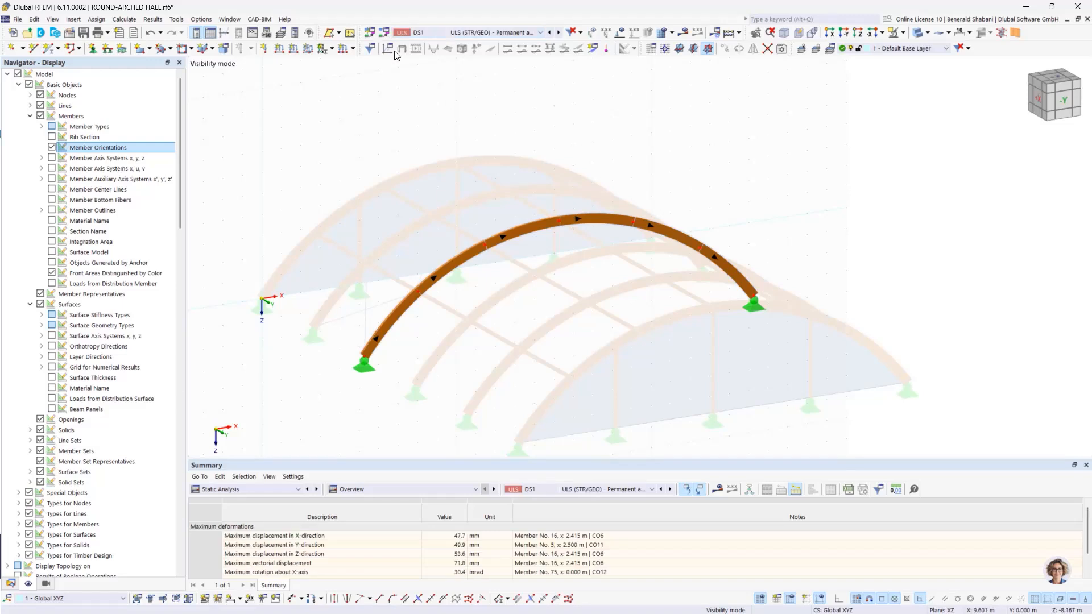
click(385, 35)
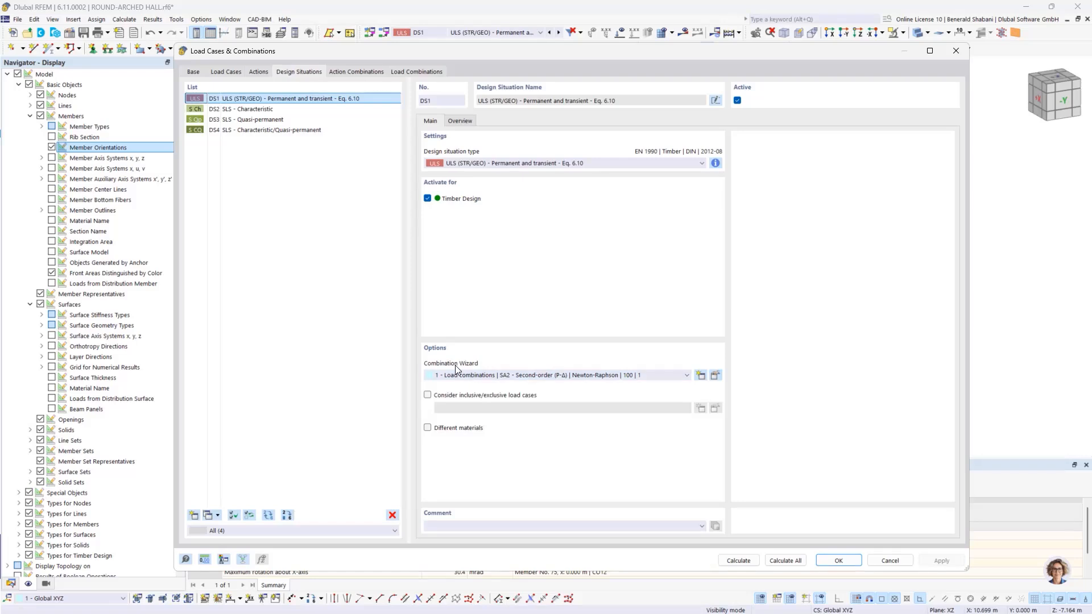
click(715, 375)
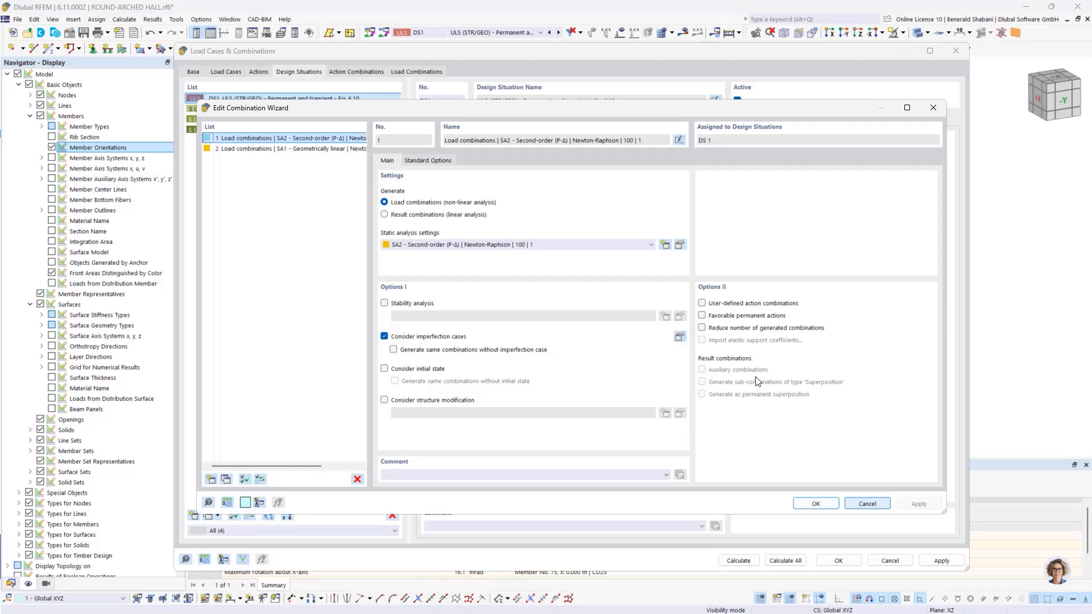
click(703, 316)
click(815, 504)
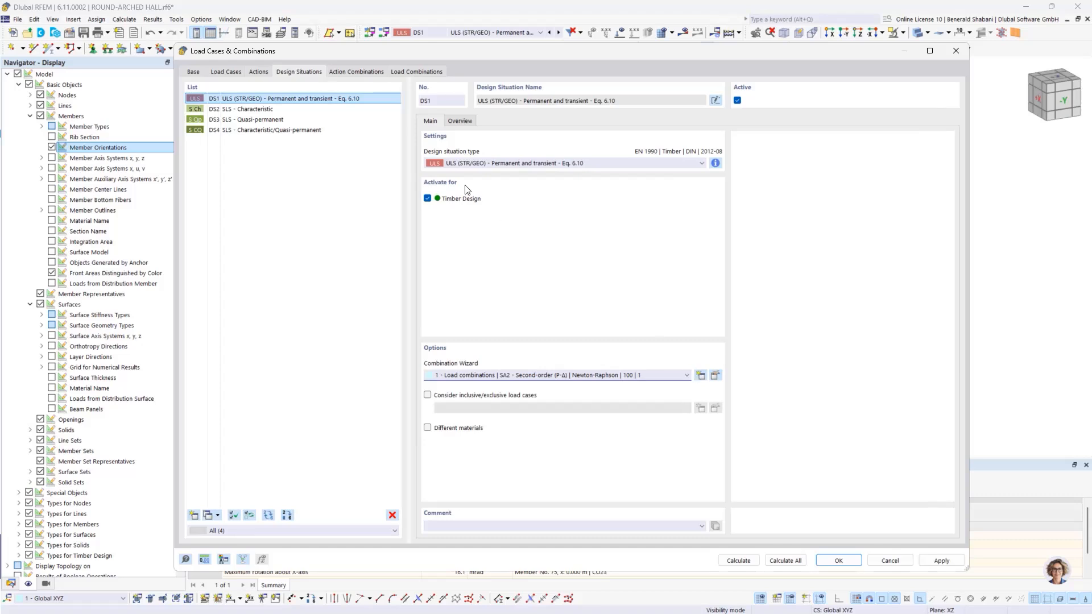
click(405, 73)
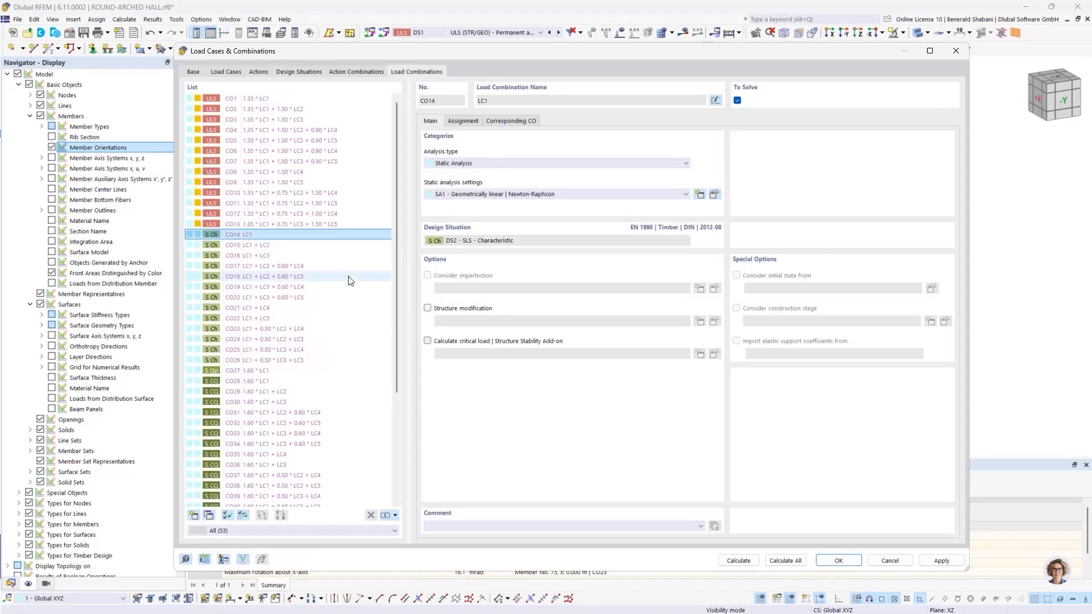
Step: Exclude load combinations CO41 to CO47 of design situation DS1 from the calculation
scroll(328, 286, down, 5)
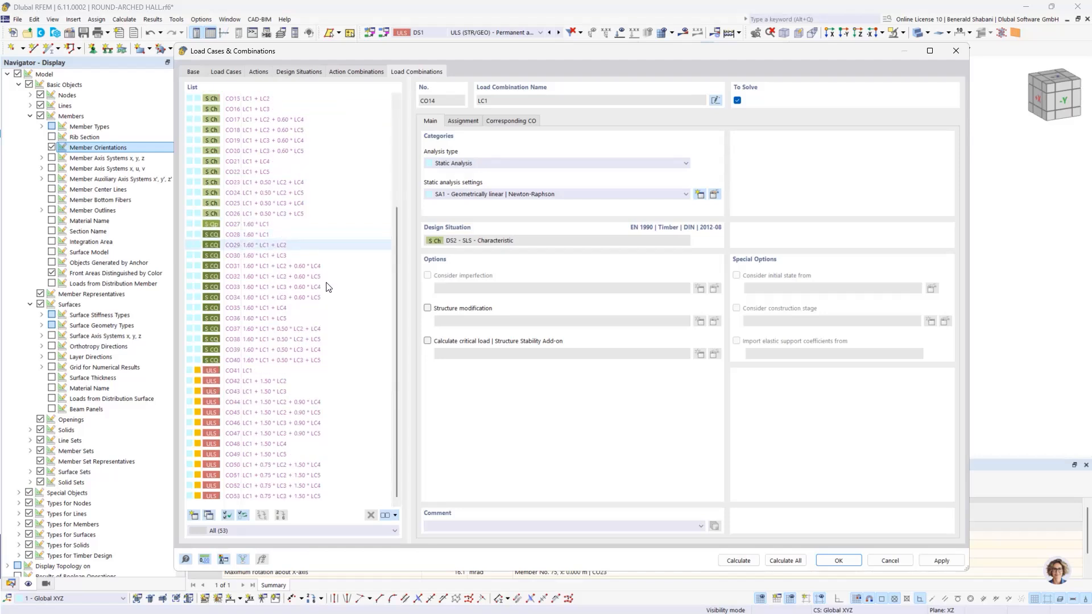
click(238, 444)
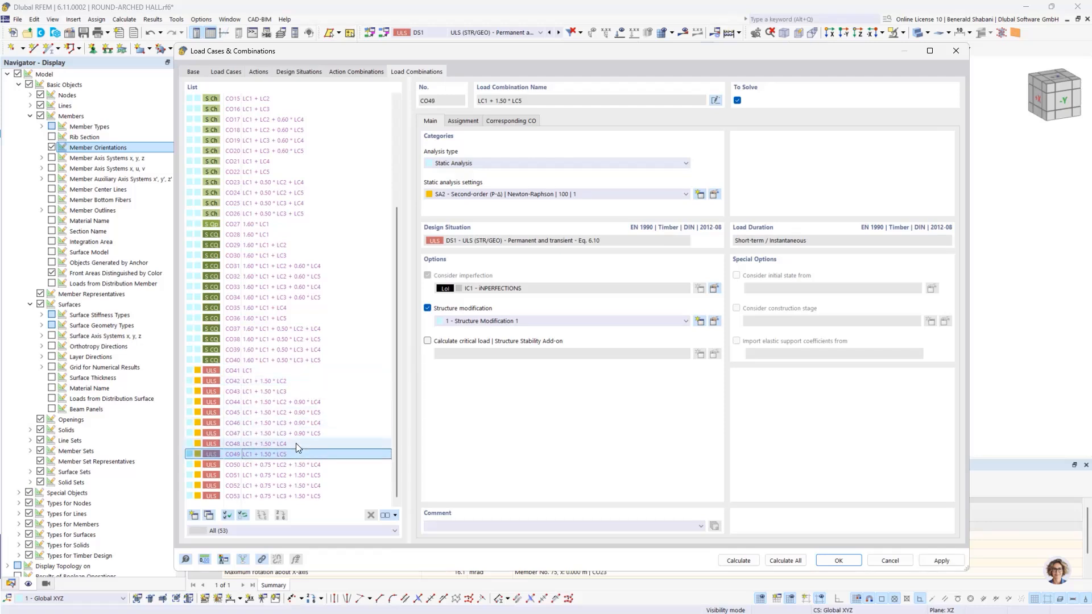
click(234, 370)
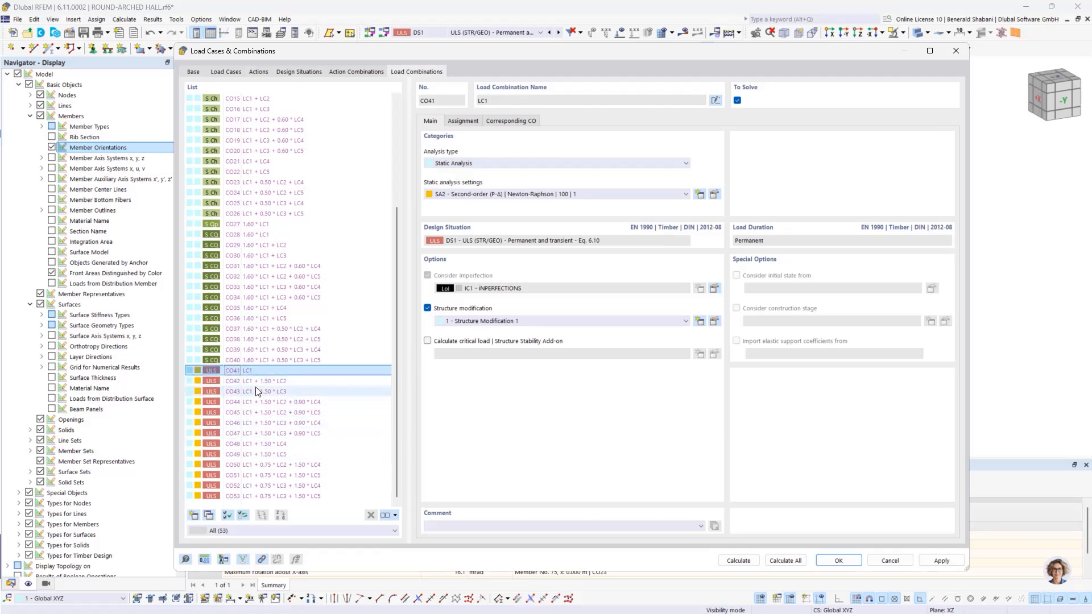
ctrl+click(234, 434)
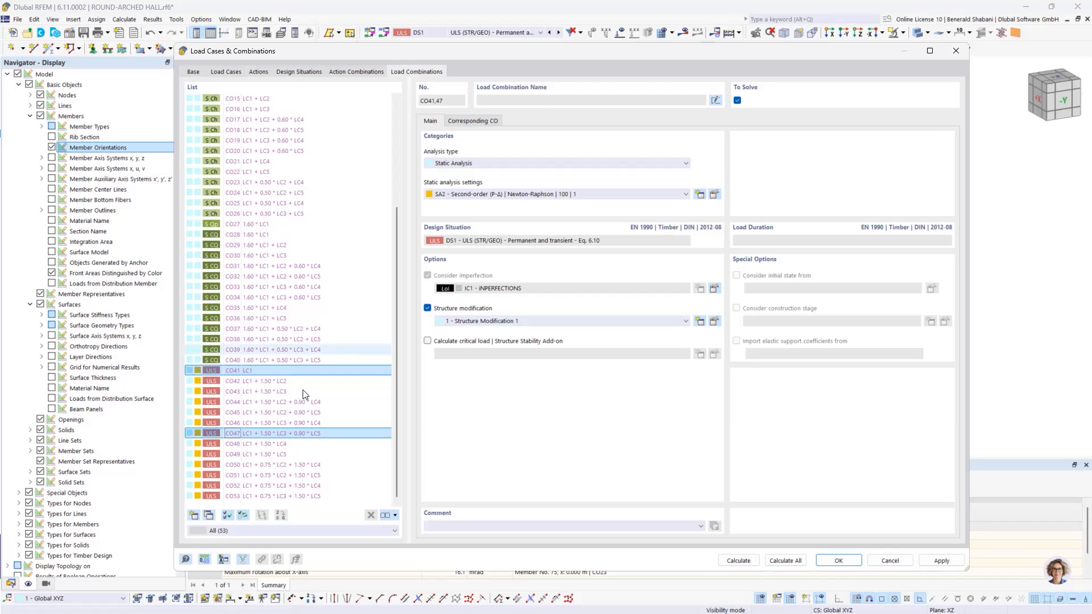
shift+click(265, 425)
drag(265, 431, 254, 371)
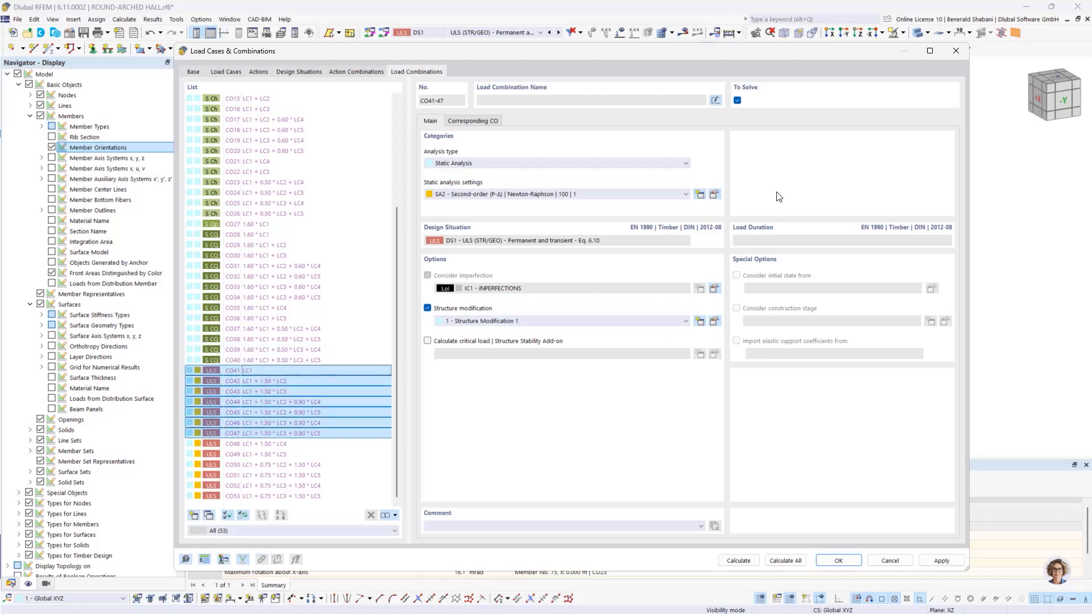
click(738, 101)
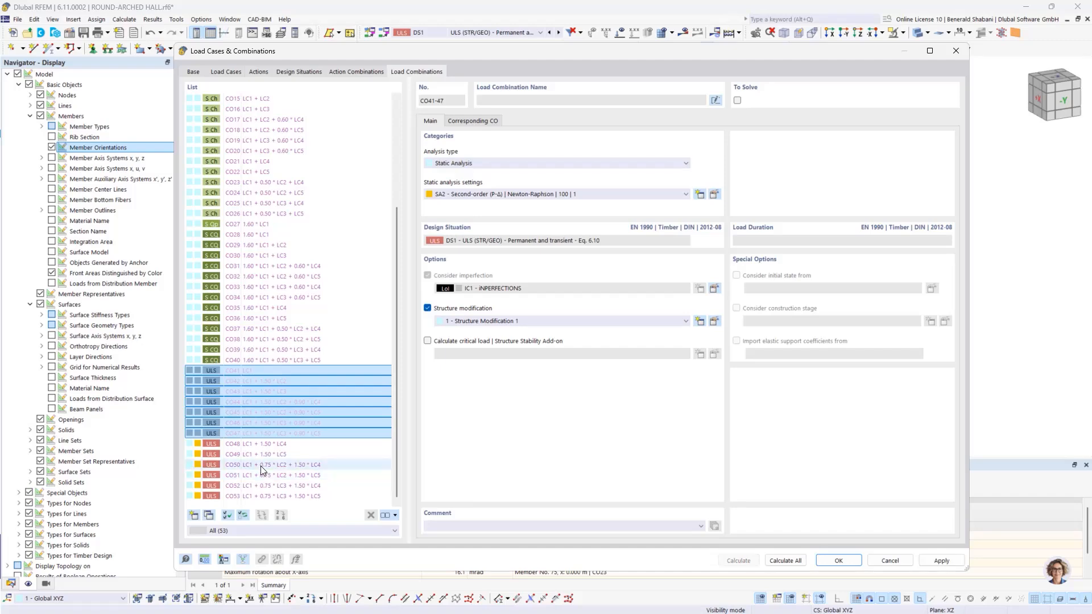
Step: Exclude load combinations CO50 to CO53 from the calculation as well and accept the load combination settings
drag(260, 465, 277, 497)
click(737, 100)
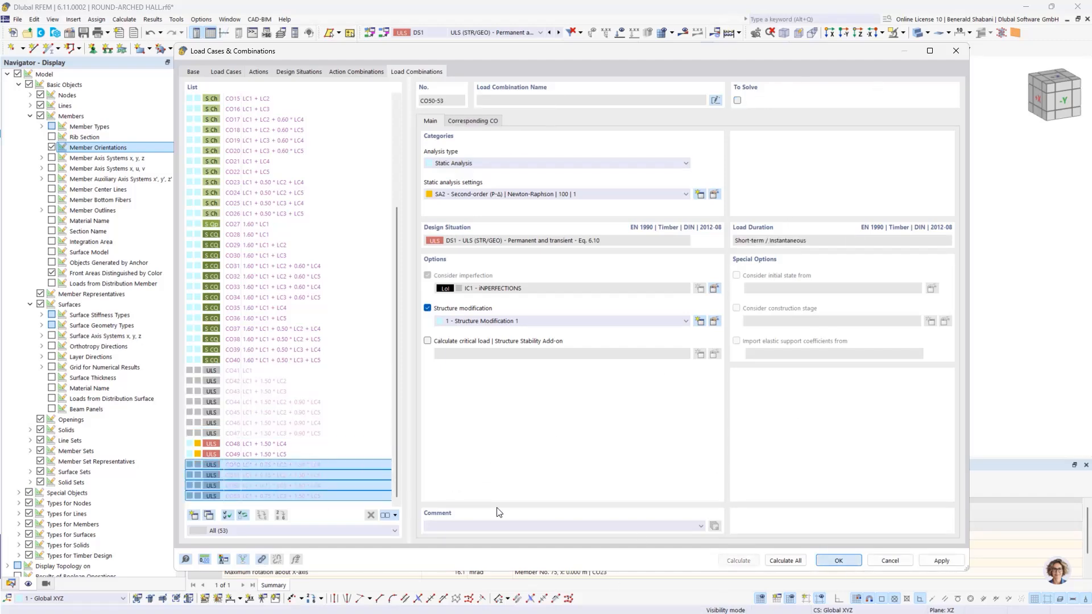
key(Return)
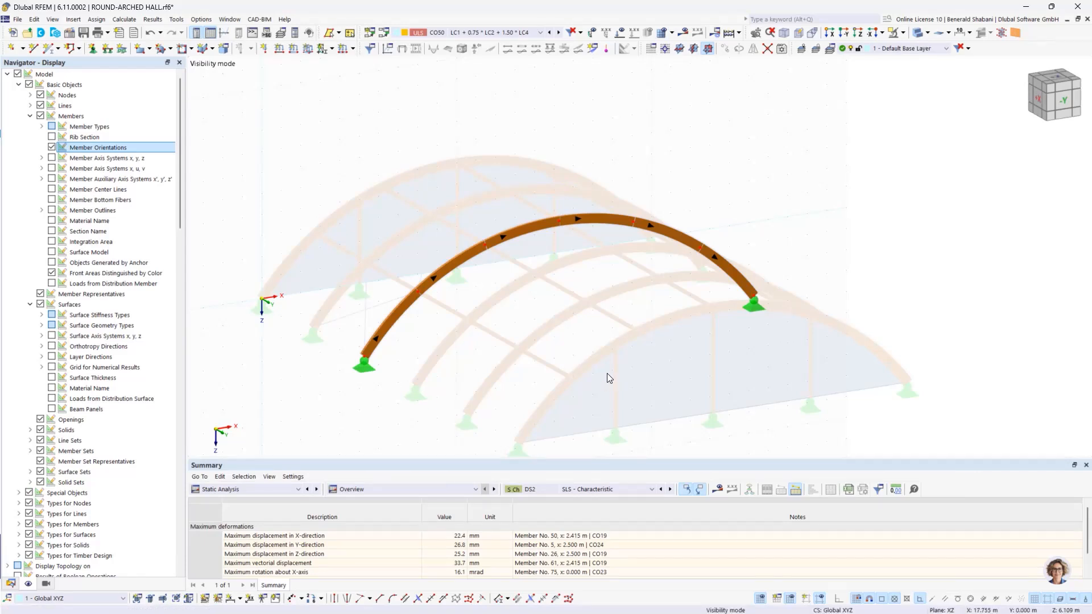
Step: Select the isolated arch, edit its continuous member set 38-43 and enable its timber design properties
ctrl+middle_drag(607, 374, 659, 348)
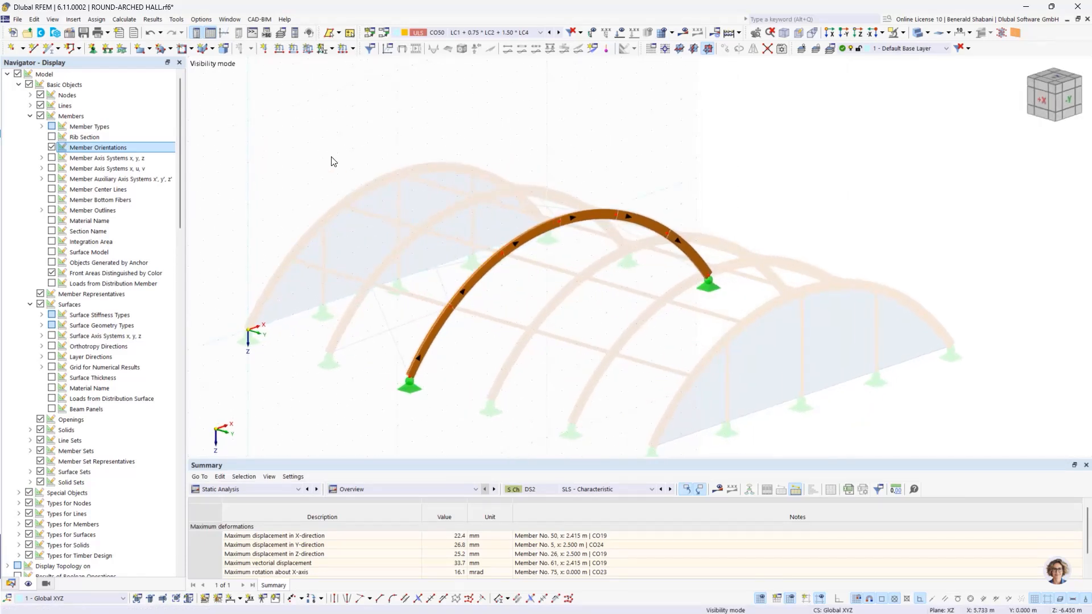
drag(344, 148, 665, 388)
drag(755, 442, 756, 434)
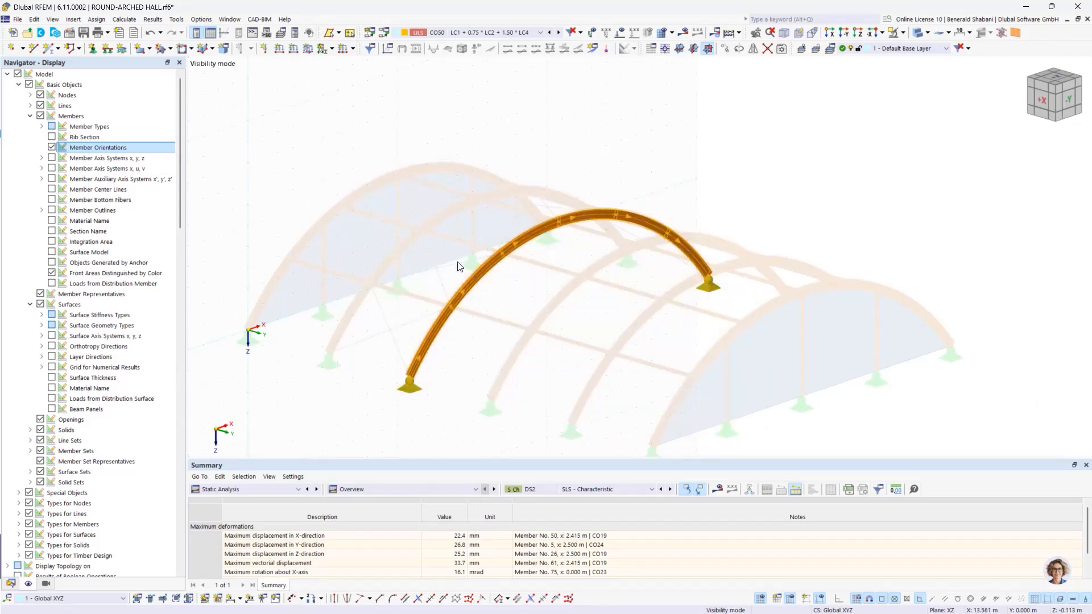
right_click(493, 266)
mouse_move(609, 57)
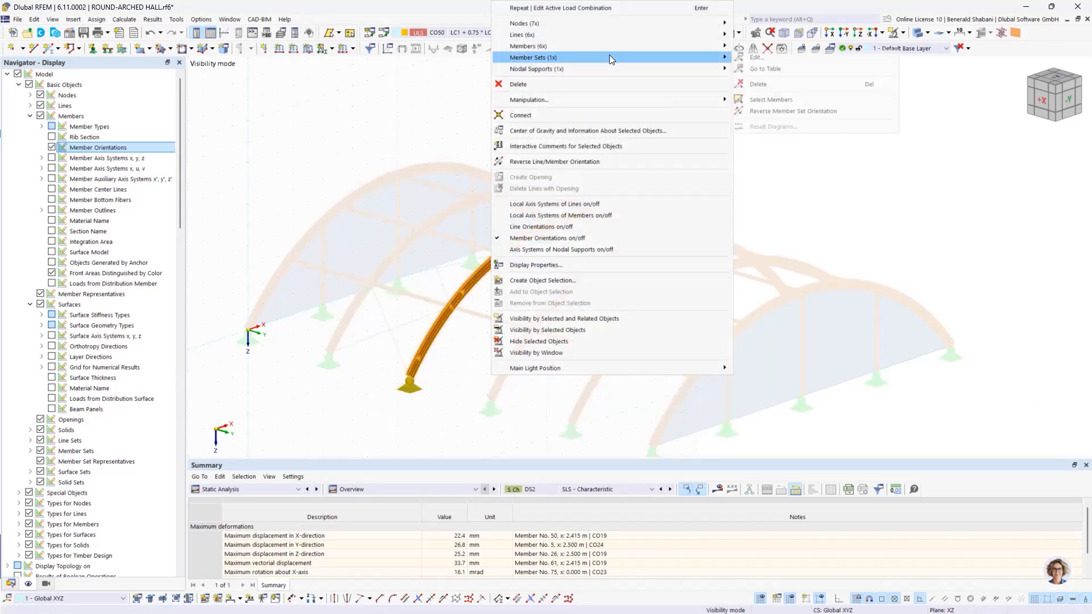
click(793, 58)
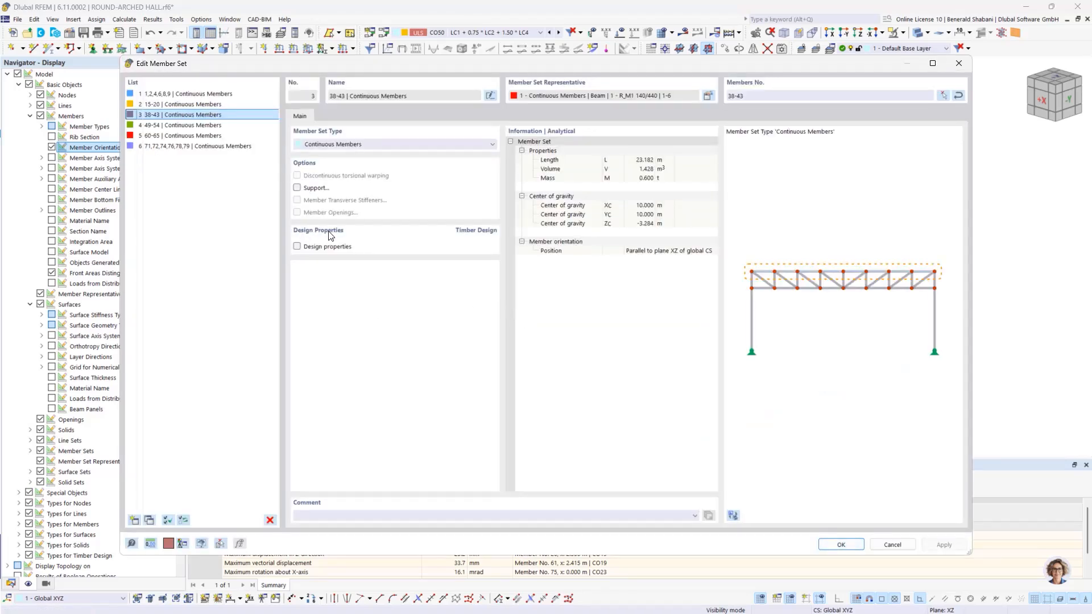
click(297, 246)
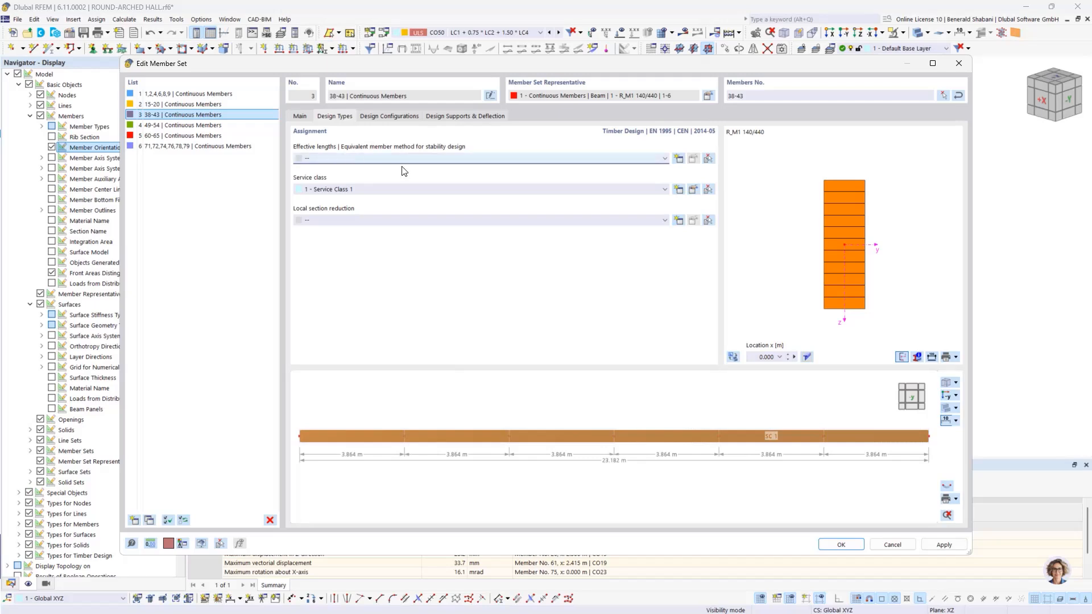
Step: Create new effective lengths for the member set, considering only flexural buckling about the major axis y/u
click(665, 158)
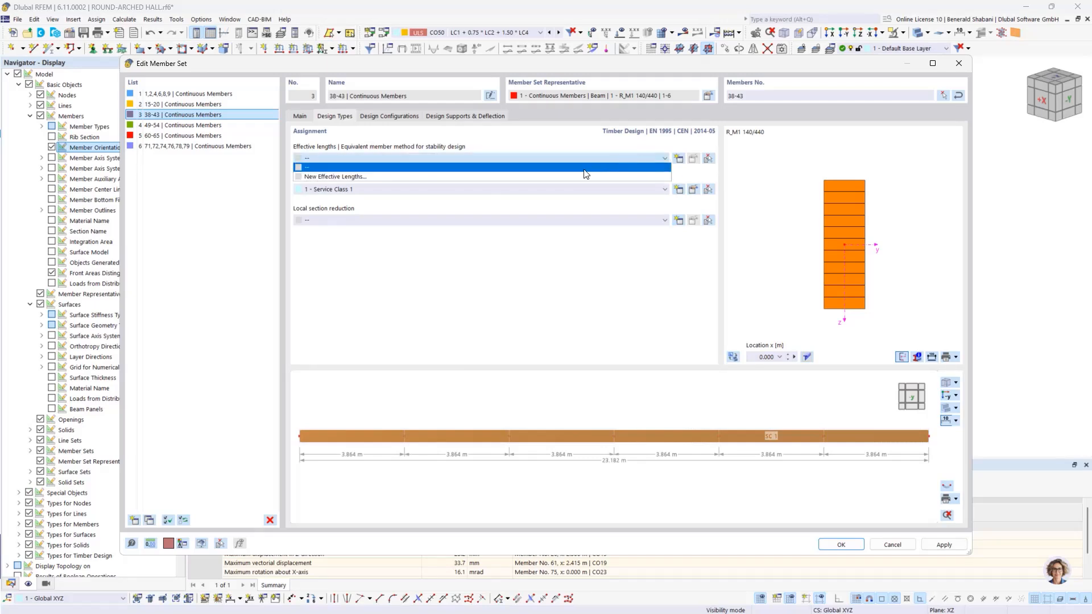
click(580, 175)
click(592, 362)
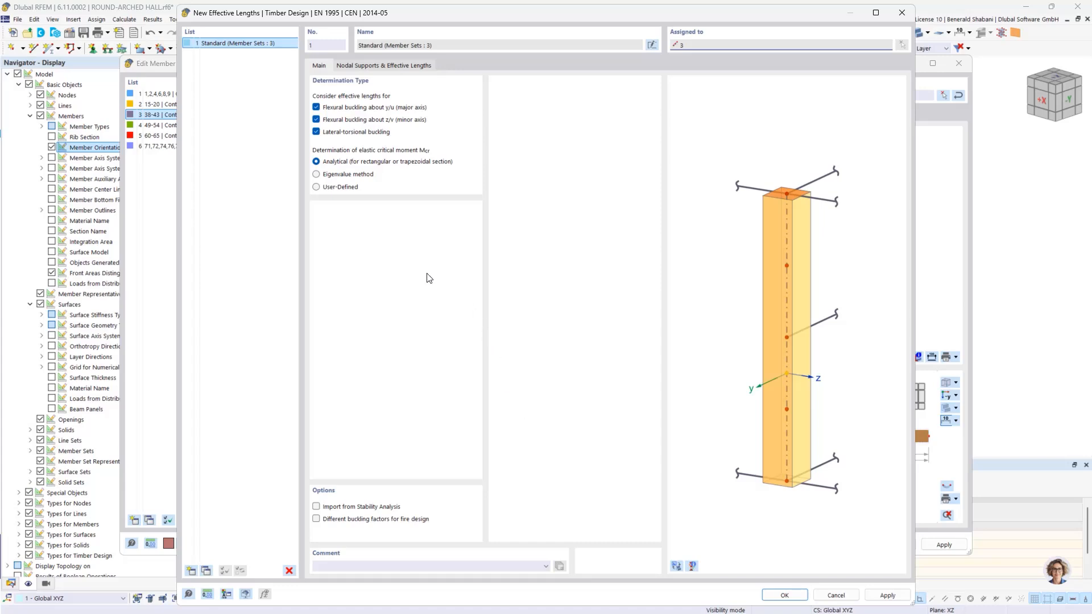
click(316, 120)
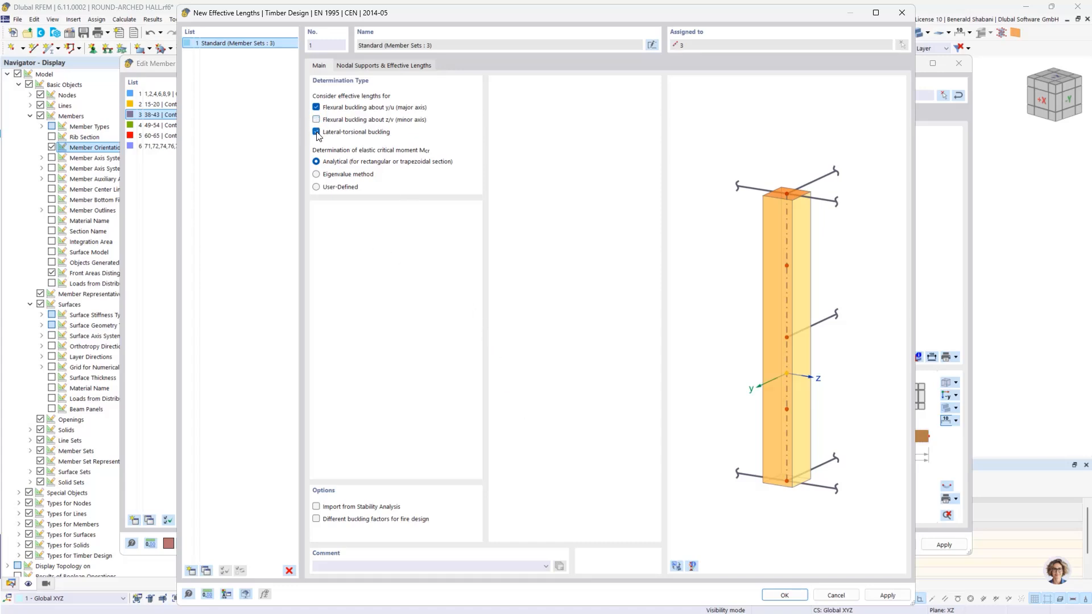
click(316, 132)
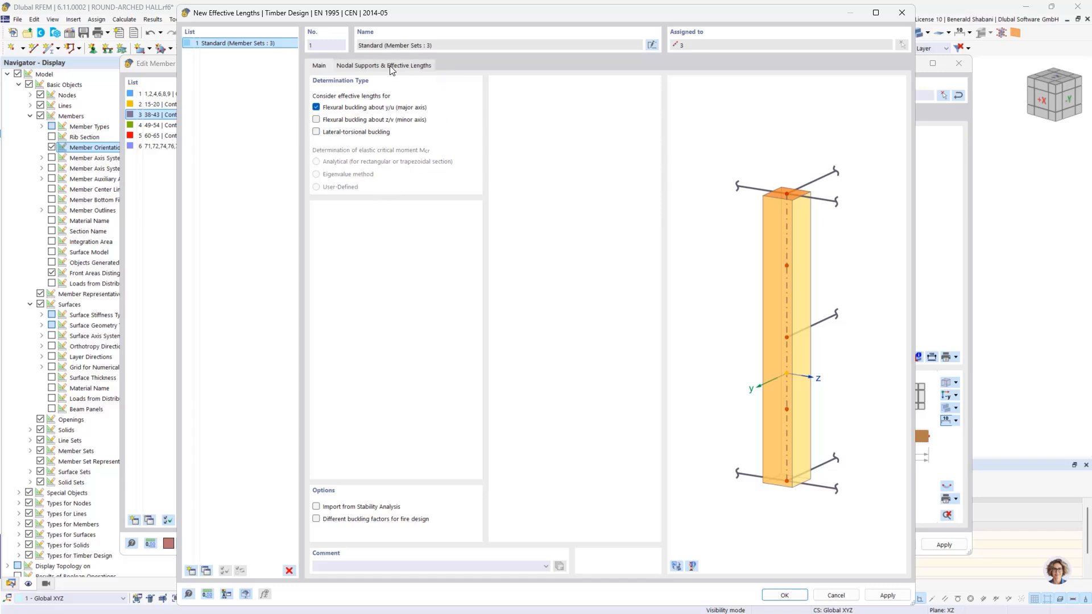
Step: Set the effective length factor ky/u to 1.25 and accept the effective lengths and the member set
click(370, 65)
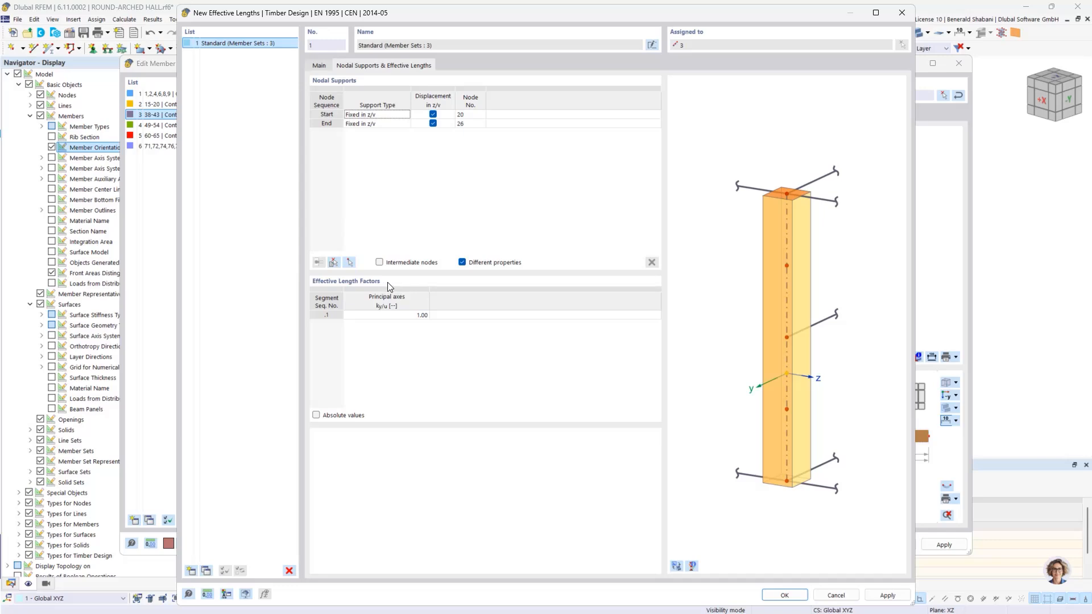
double_click(422, 317)
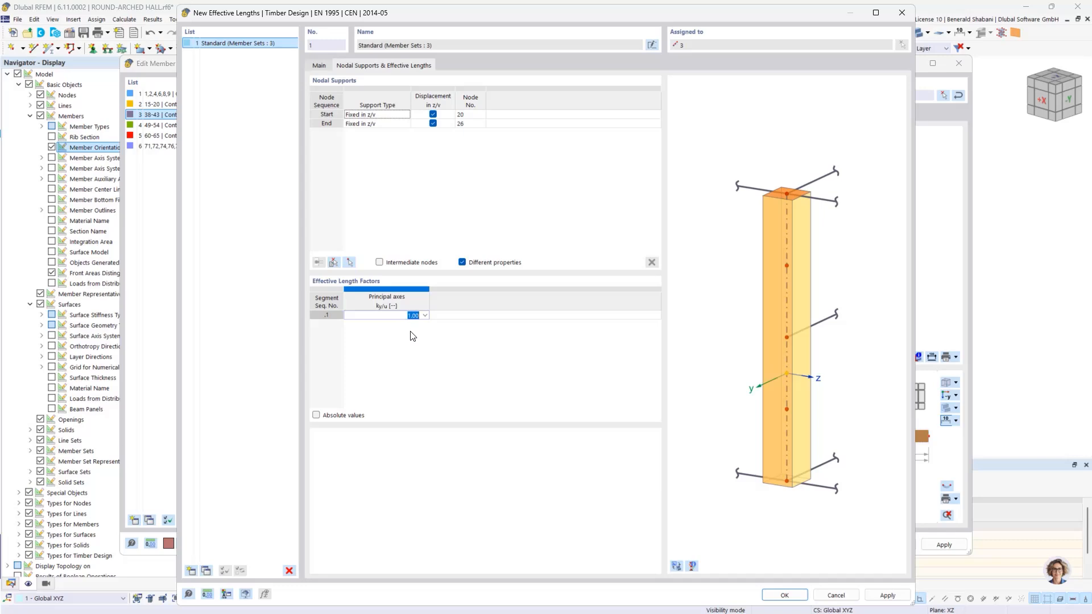
text(1,25)
key(Return)
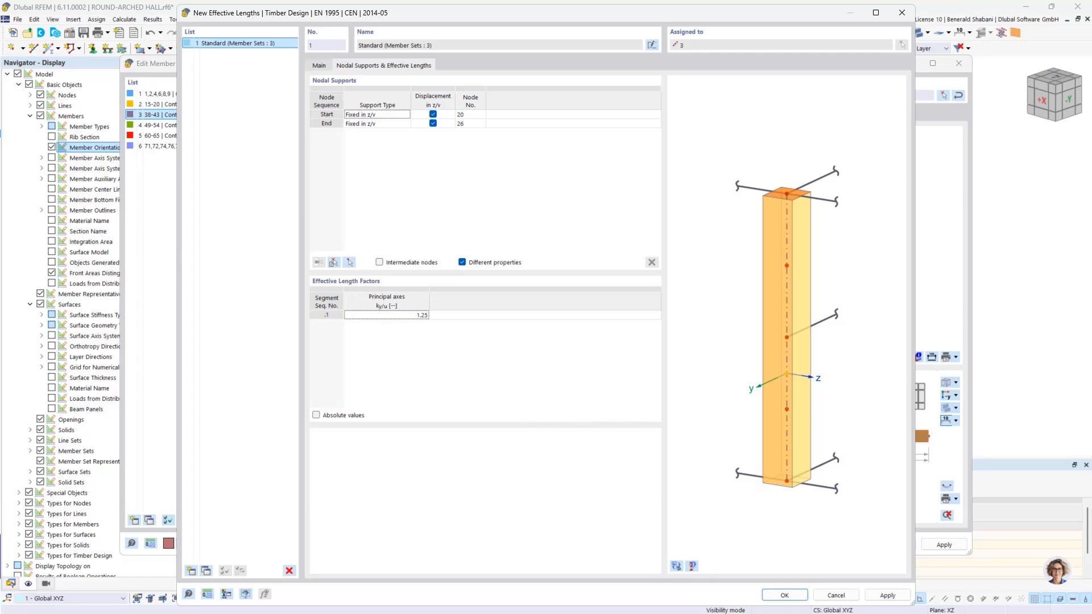
click(785, 595)
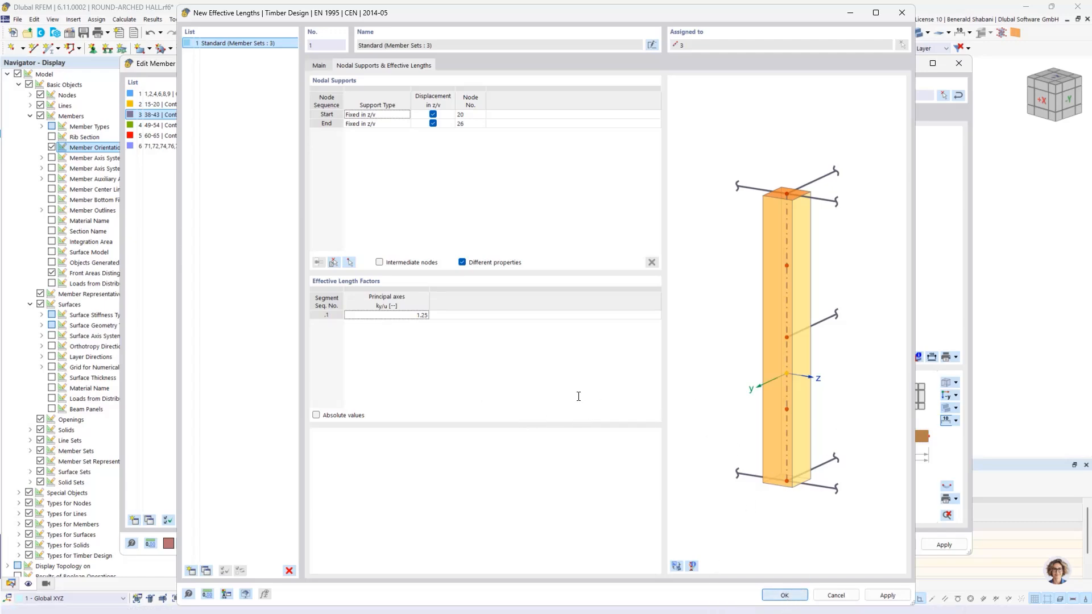
click(834, 543)
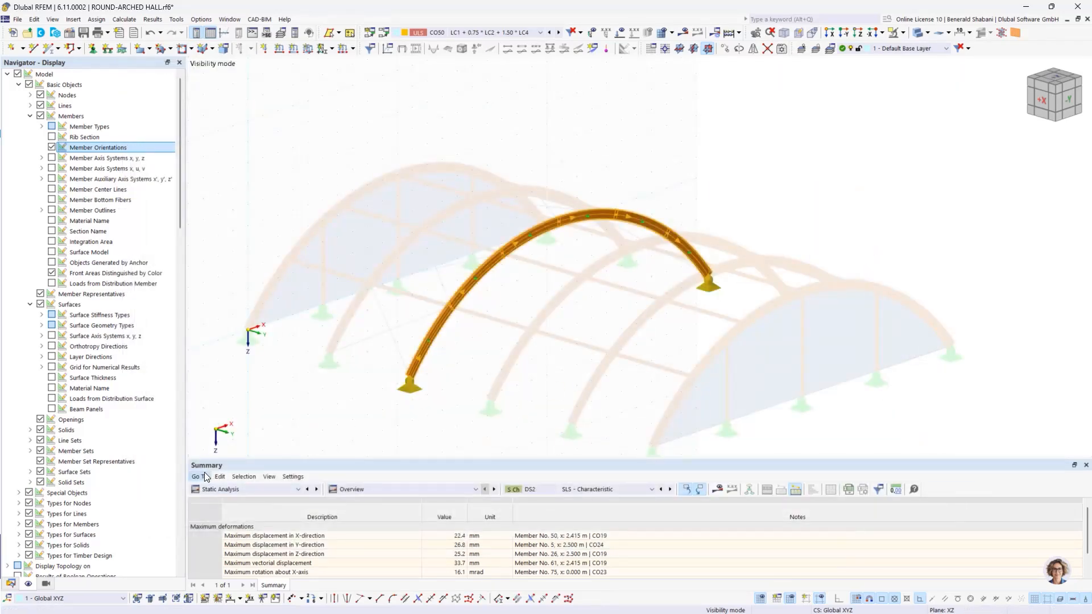
Step: Show the Timber Design input data and exclude design situations DS2, DS3 and DS4 from the design
click(267, 490)
click(276, 564)
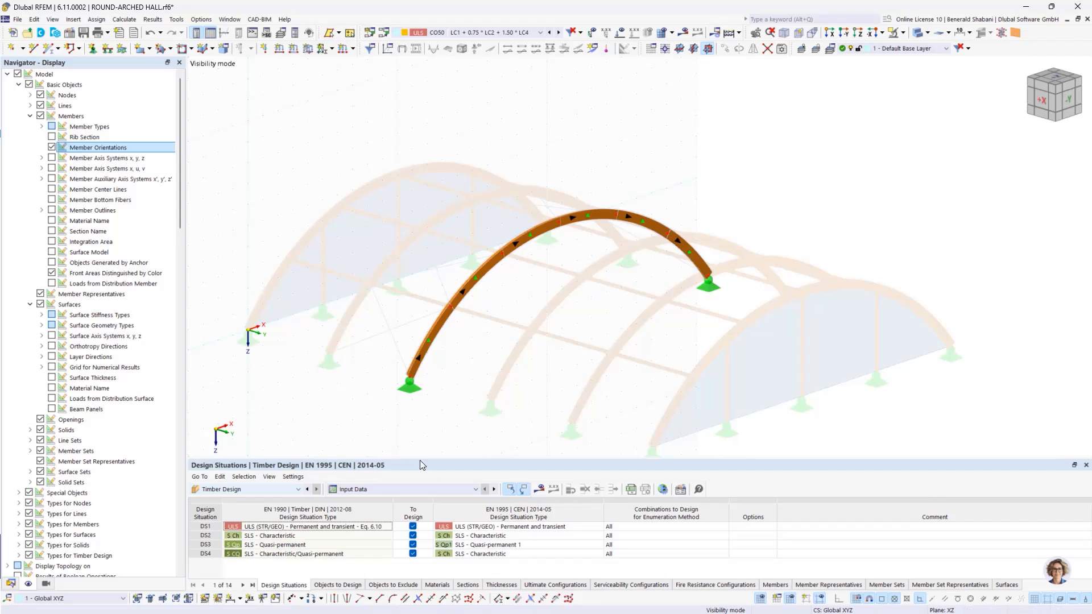
drag(419, 459, 418, 410)
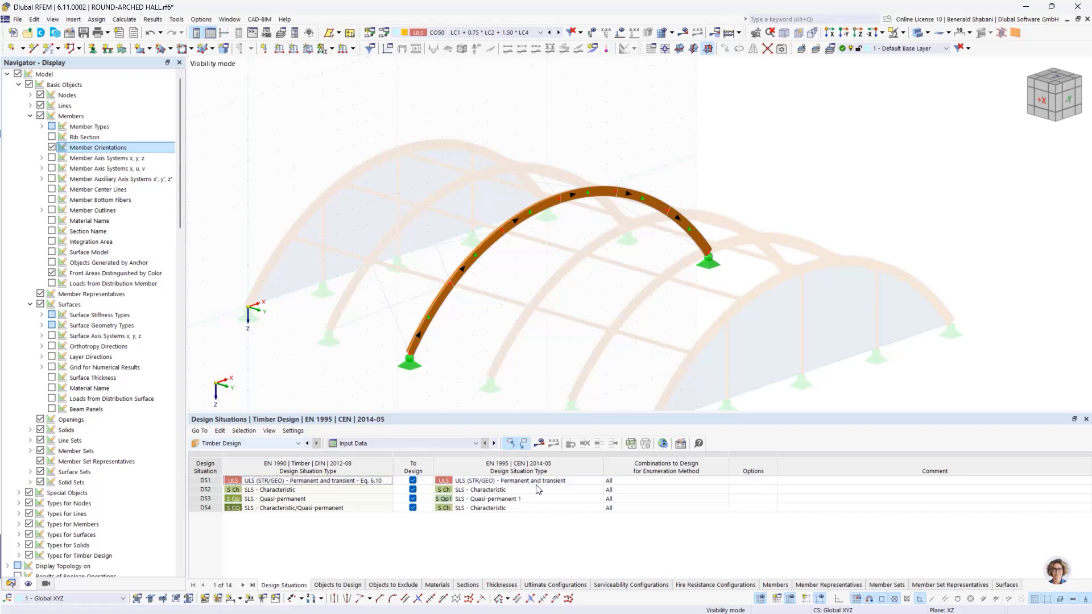
click(413, 489)
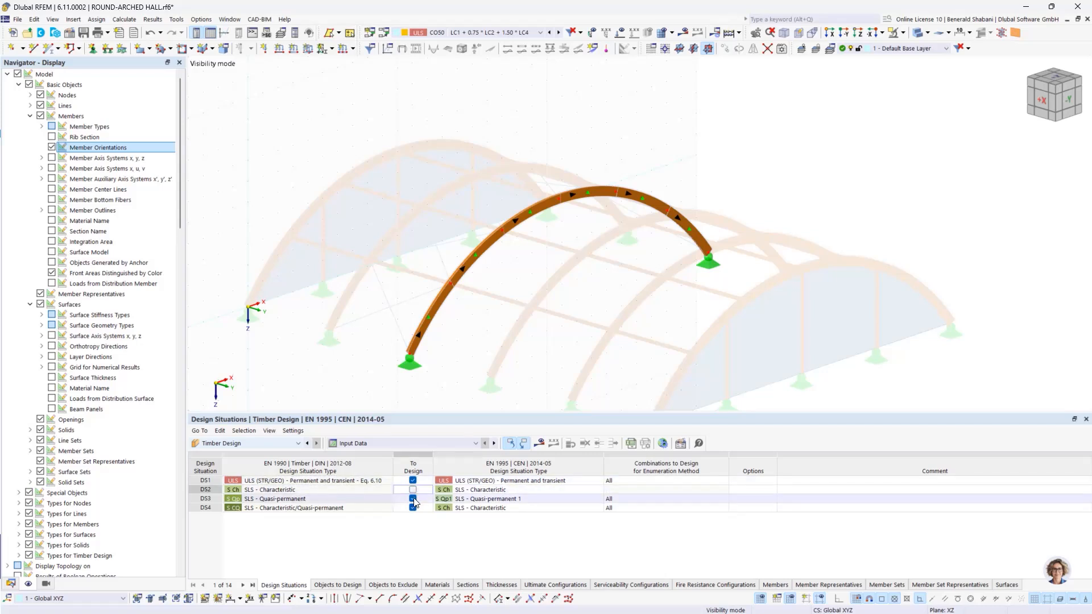
click(413, 499)
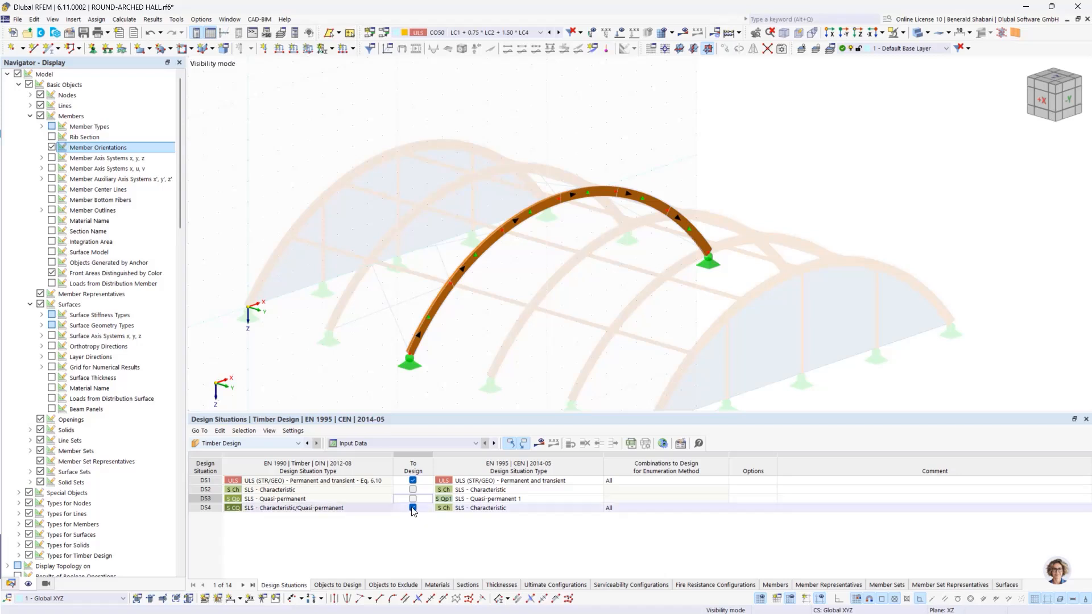
click(413, 508)
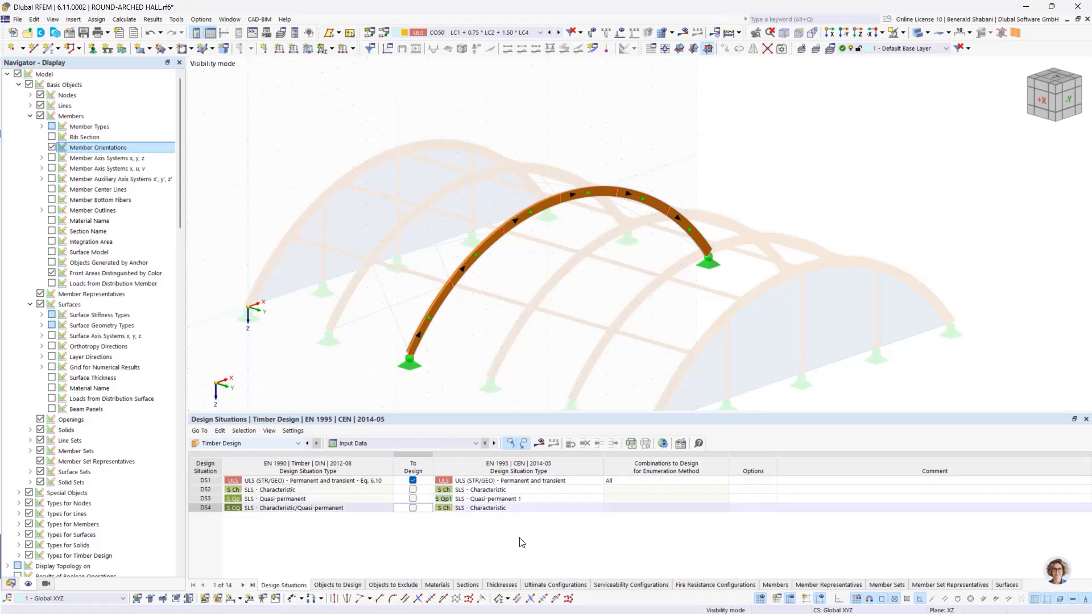
Step: Turn off Design All for members, member sets, member representatives, member set representatives and surfaces in Objects to Design
middle_drag(743, 326, 770, 290)
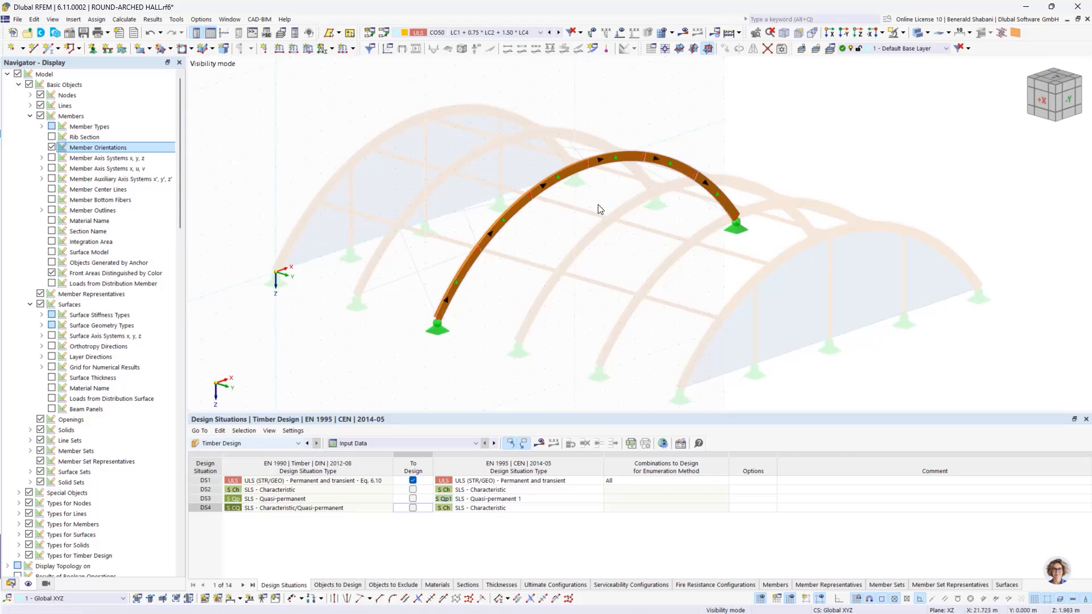
click(347, 586)
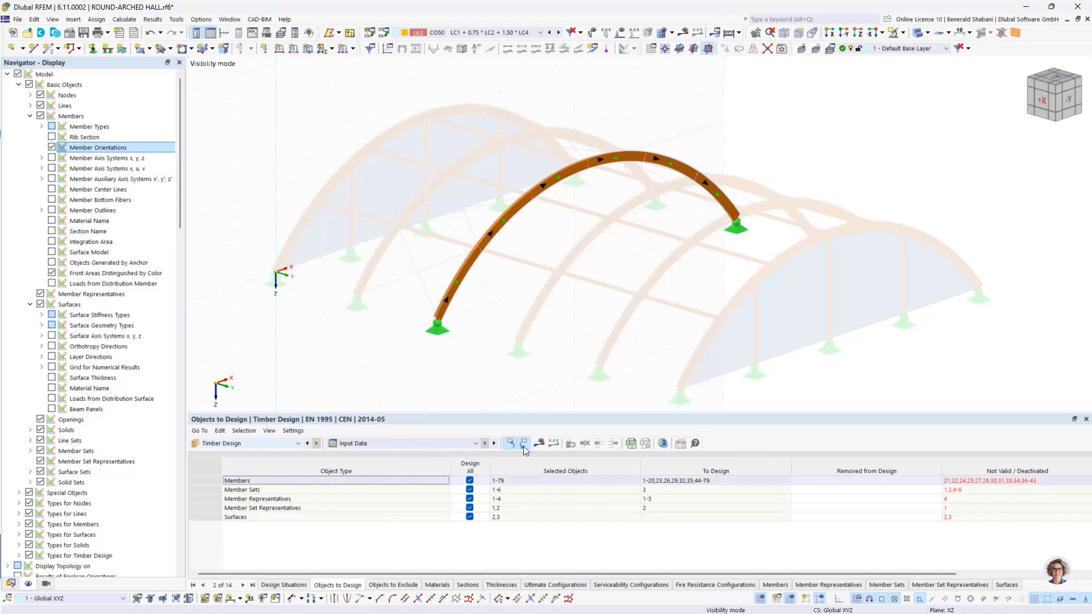
click(470, 481)
click(469, 491)
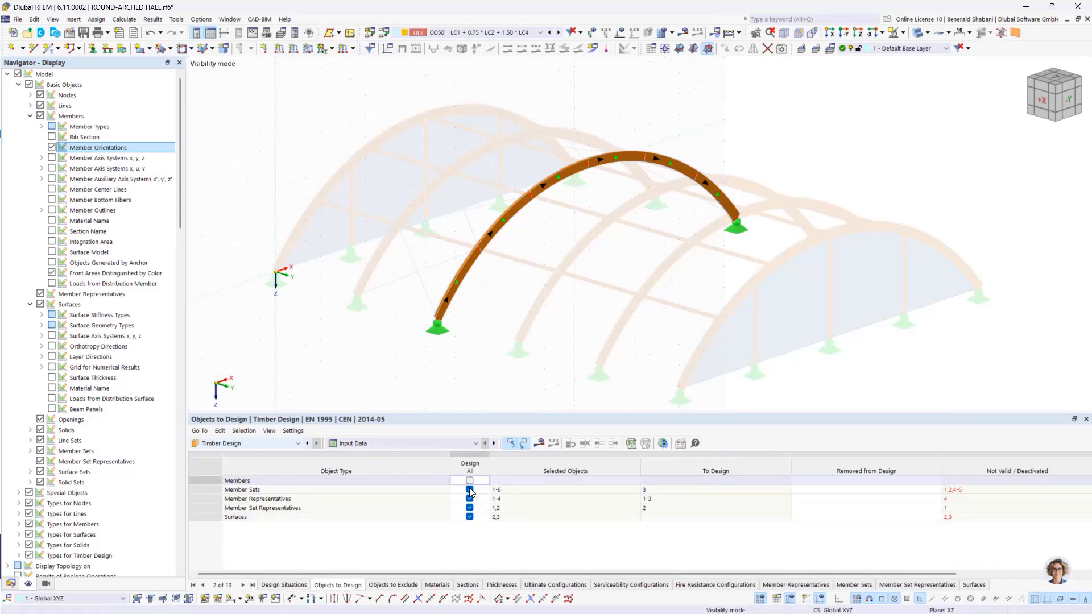
click(470, 499)
click(470, 508)
click(469, 509)
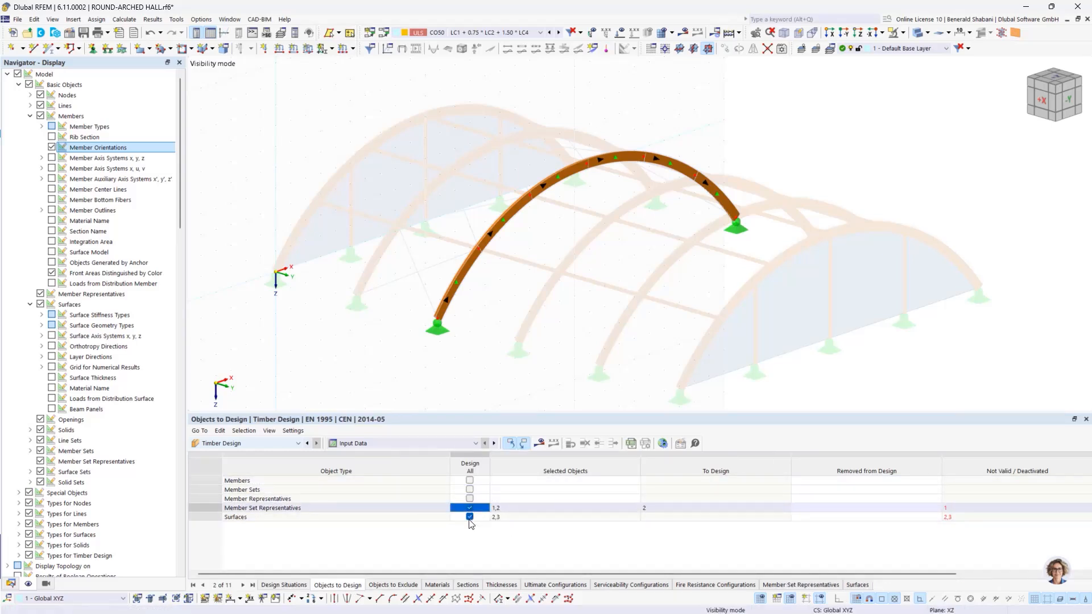
click(469, 518)
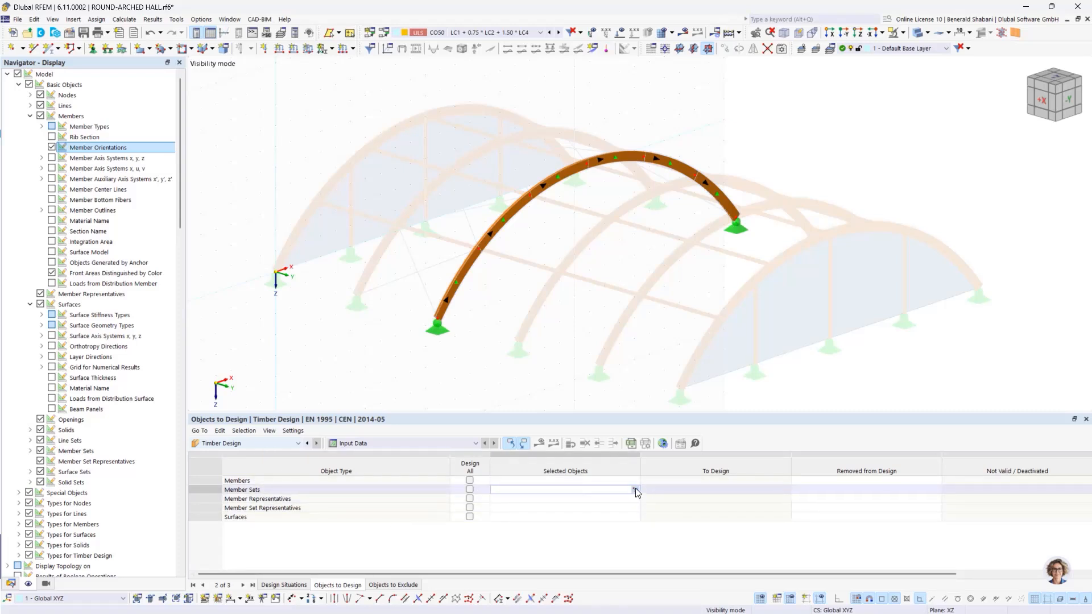
Step: Assign the isolated arch's member set 3 to the timber design and display its design ratios
click(636, 489)
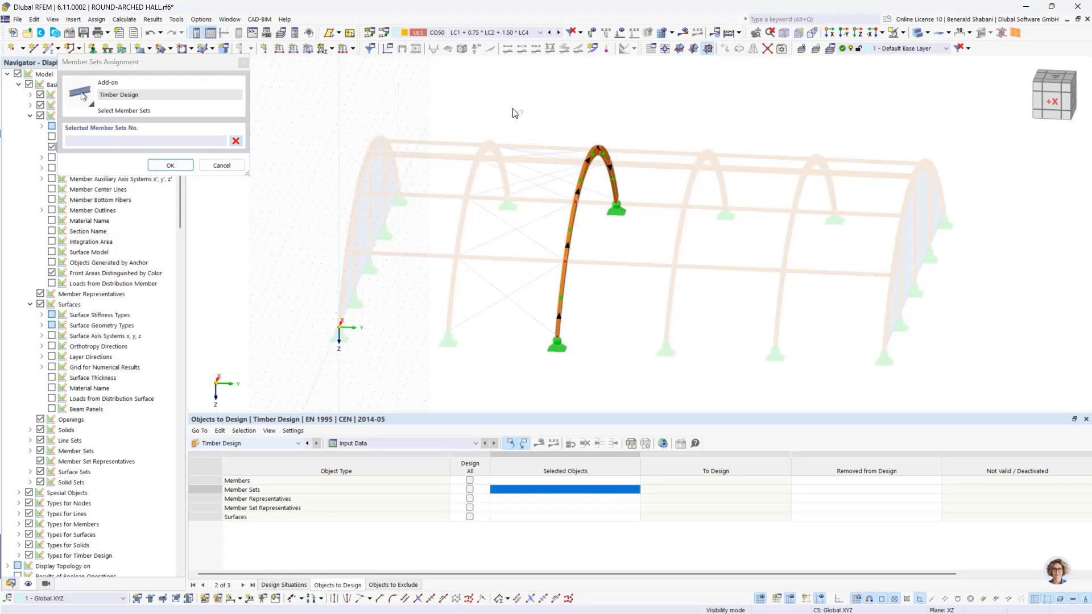
drag(514, 107, 671, 385)
click(170, 165)
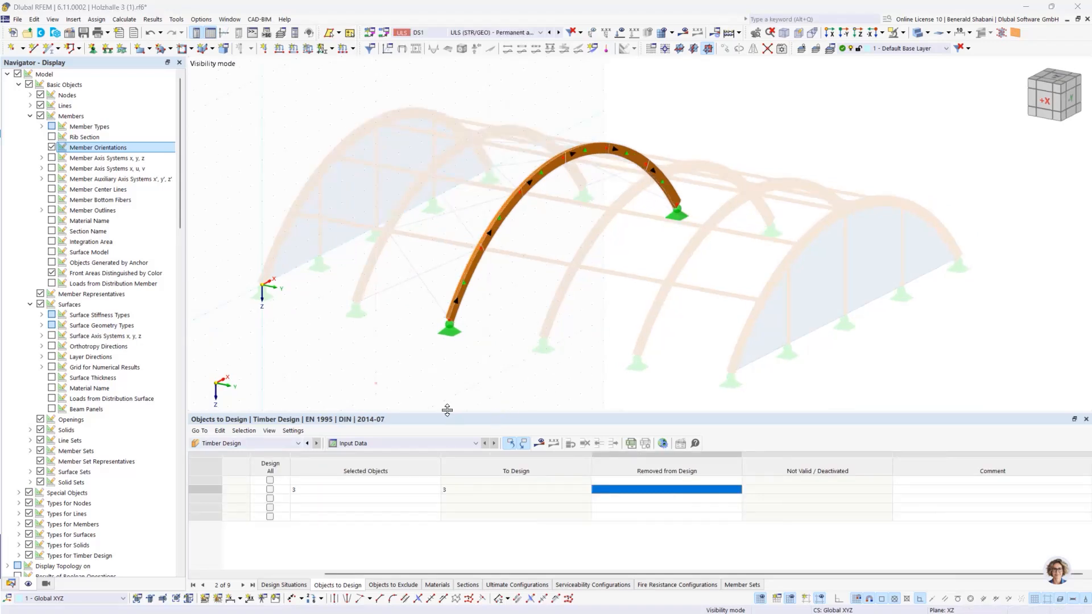
click(542, 445)
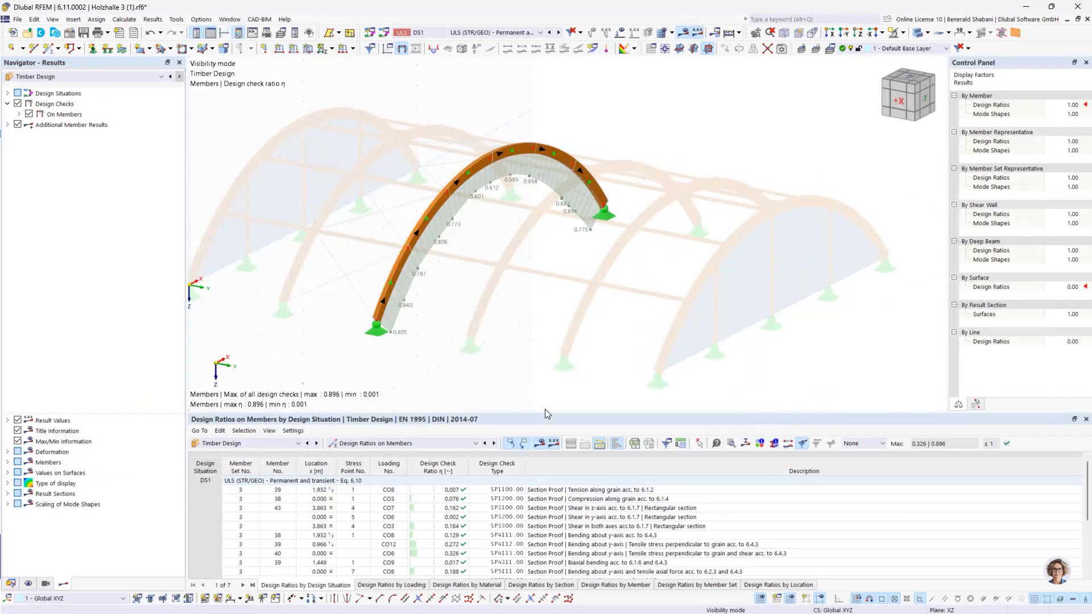
Step: Examine the ST1100 stability check details for member 38, including the equivalent member length for buckling about the y-axis
drag(549, 410, 547, 327)
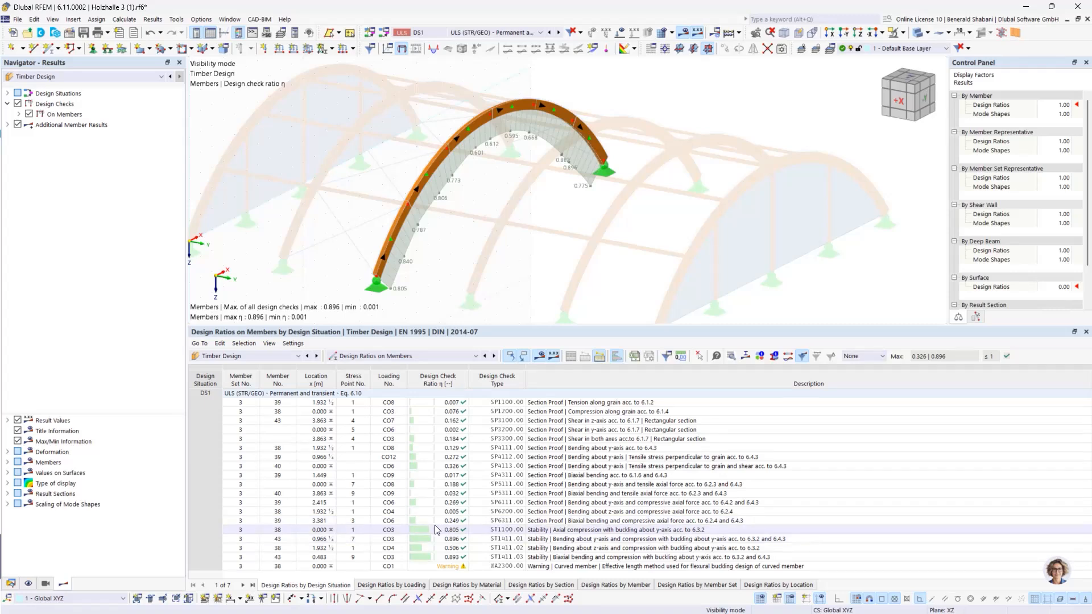
click(452, 530)
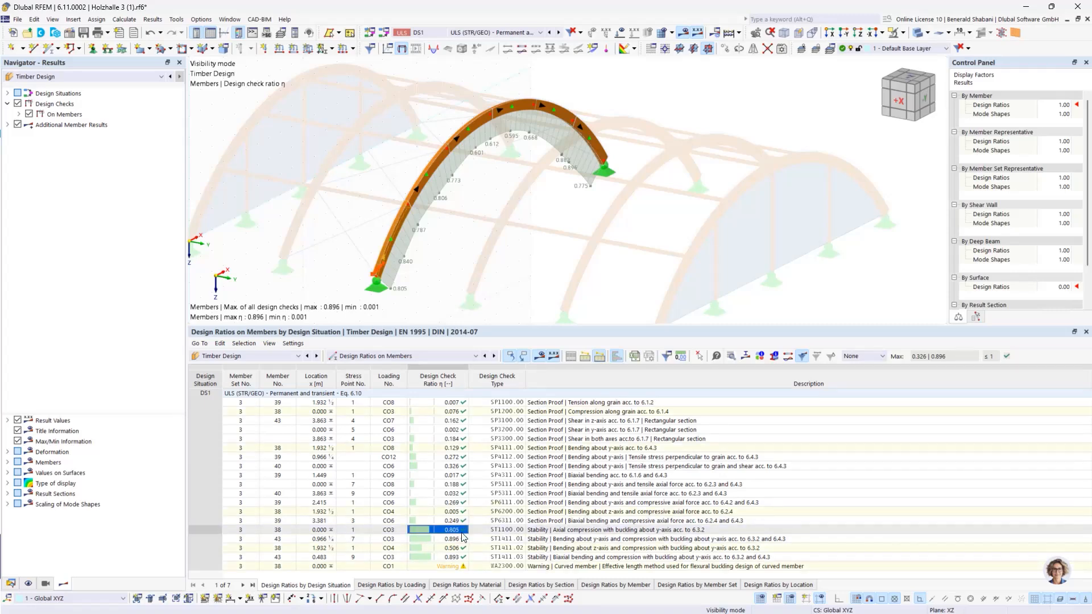
double_click(453, 532)
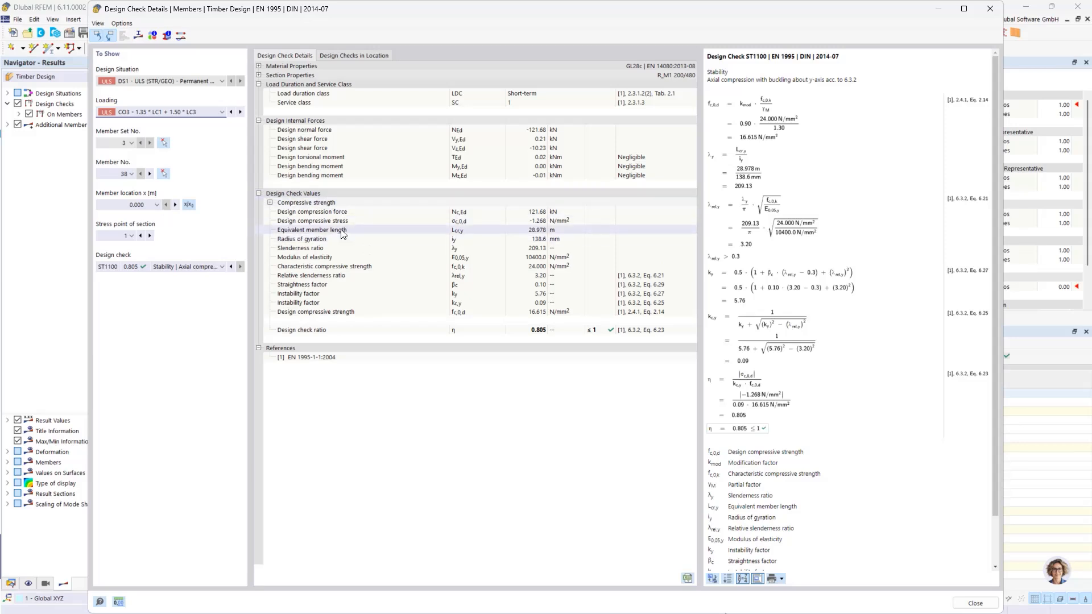
click(533, 231)
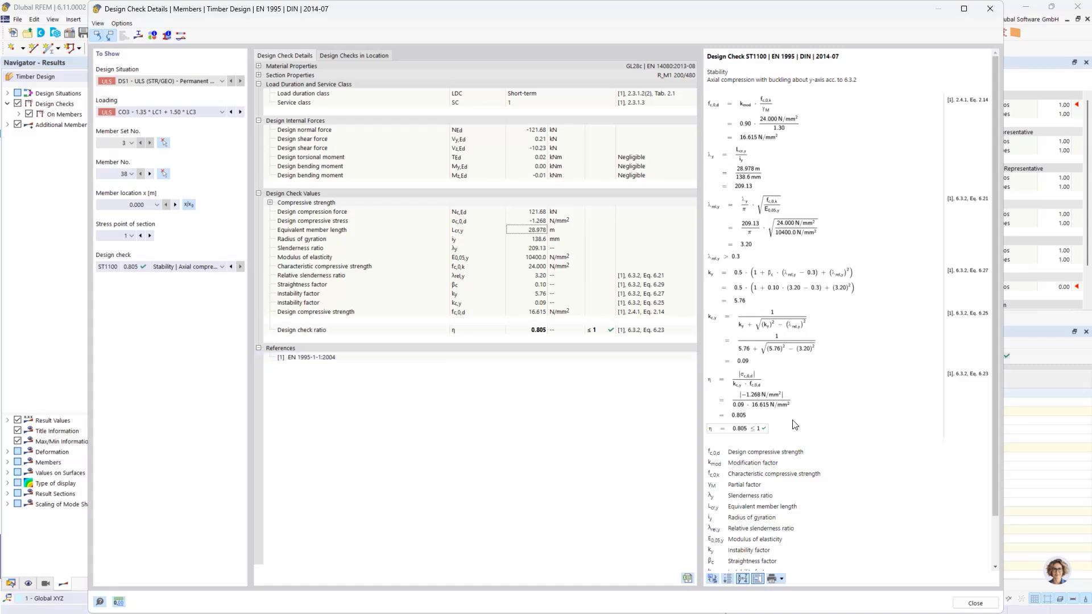
click(975, 603)
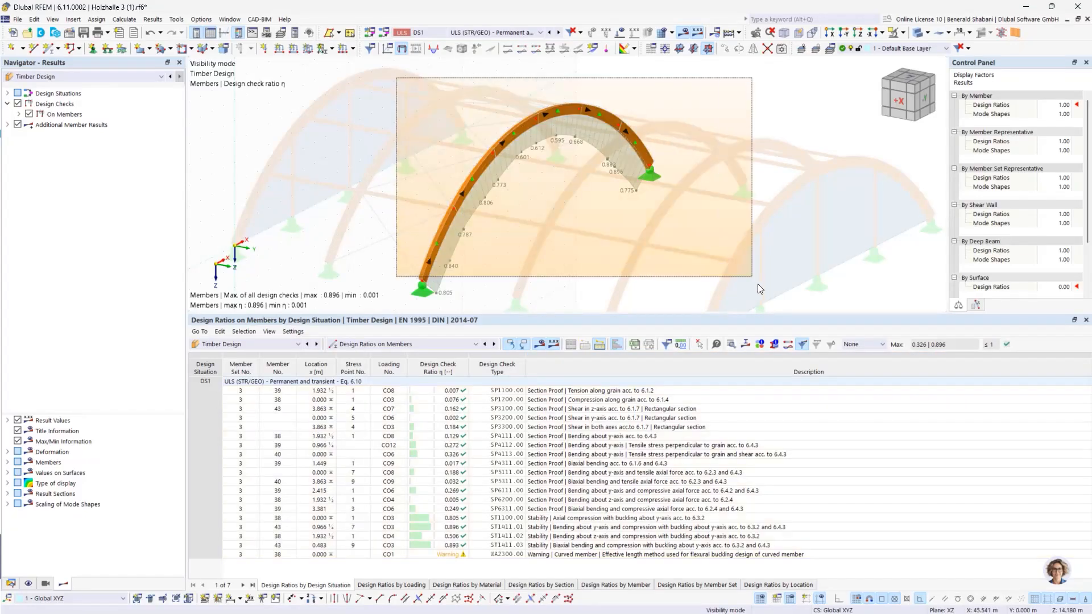
Step: Select the whole isolated arch and open the effective lengths assigned to its member set 3 for editing
right_click(524, 128)
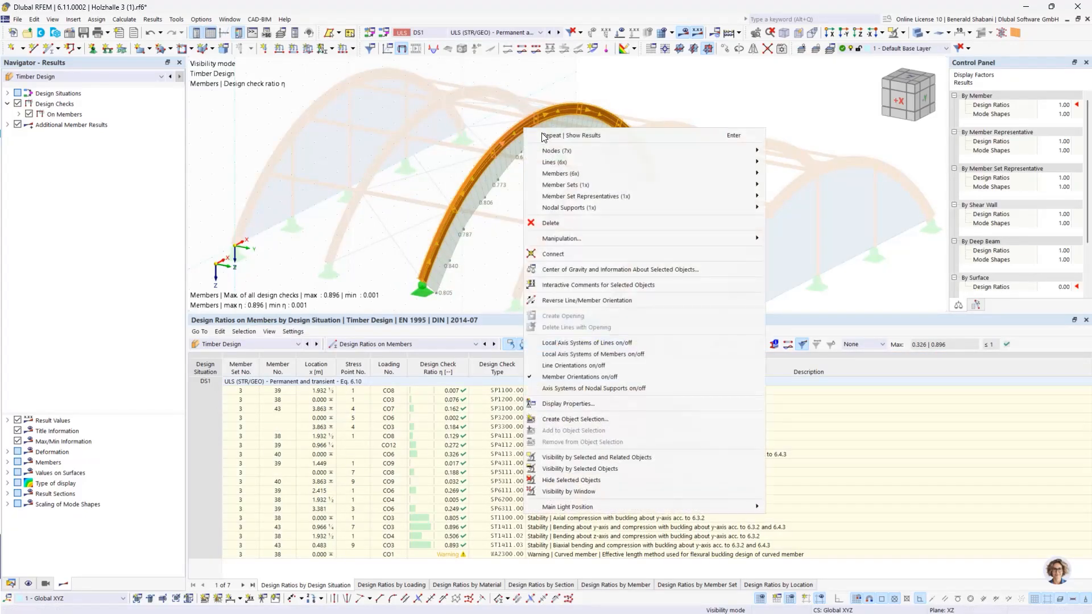
mouse_move(606, 191)
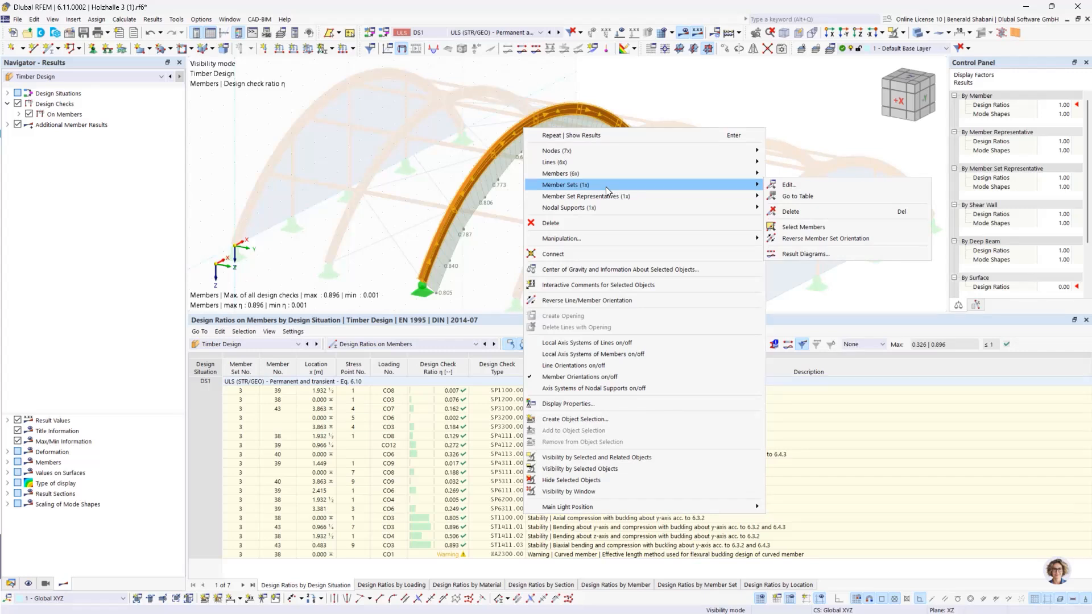
click(807, 186)
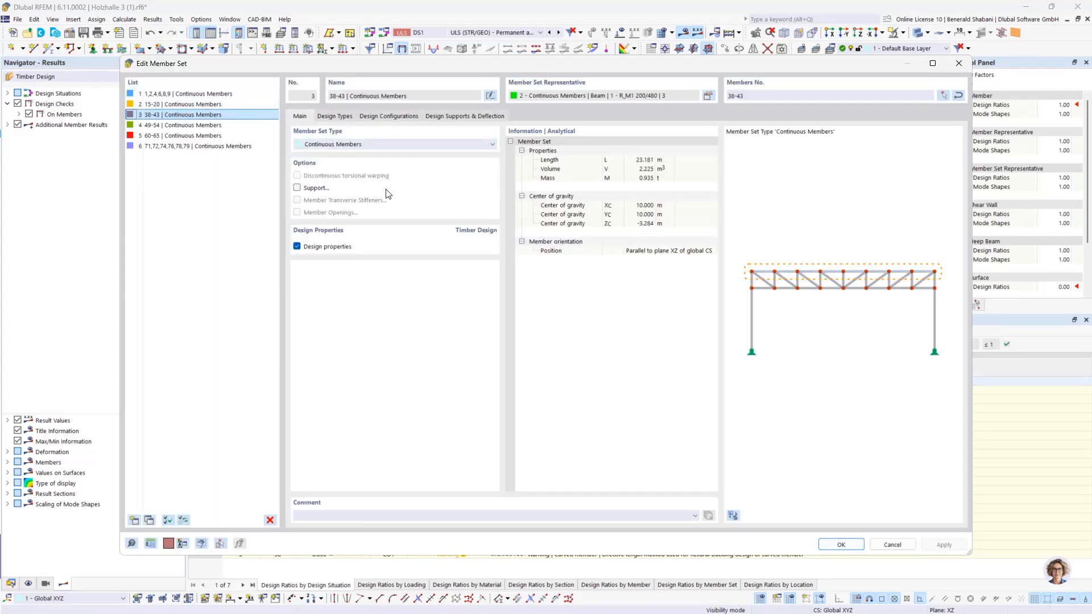
click(342, 117)
click(693, 159)
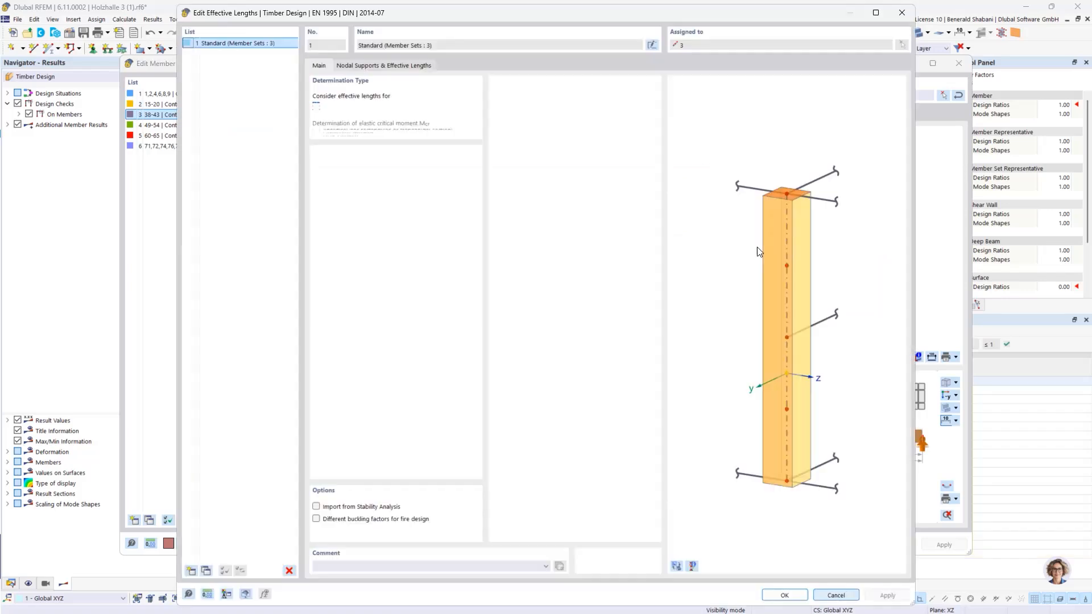
Step: Set the effective length factor ky/u to 1.00, accept the effective lengths and confirm the resulting prompt
click(384, 65)
double_click(414, 315)
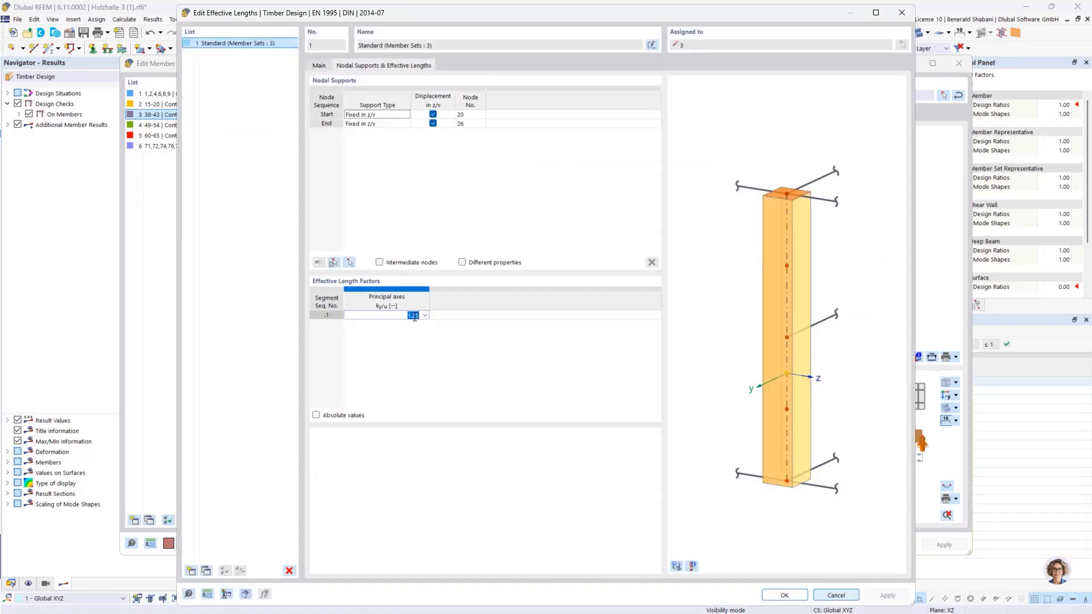
text(1.00)
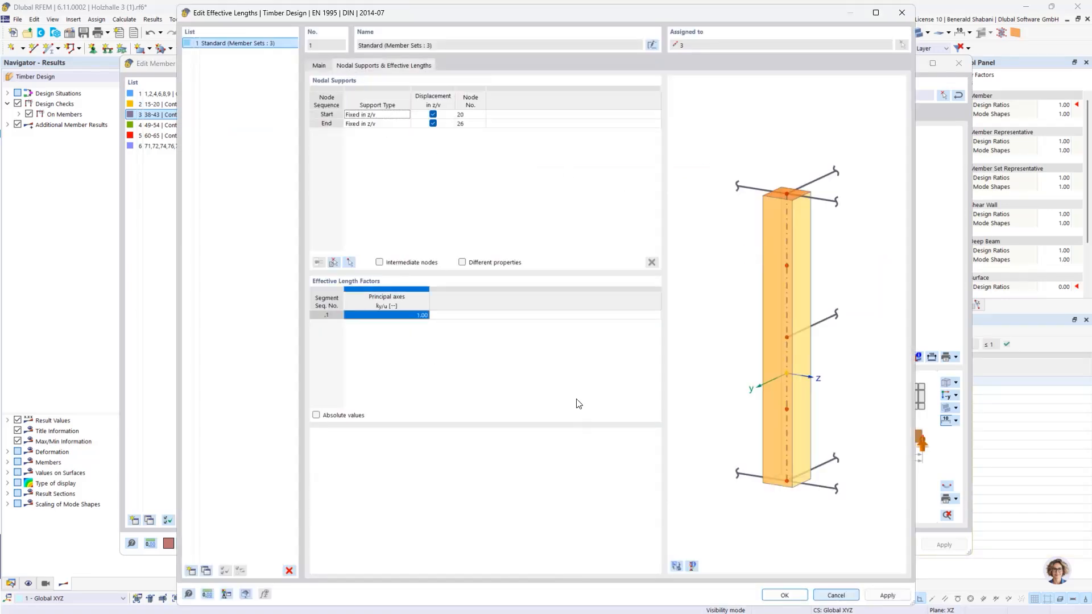
key(Return)
click(785, 595)
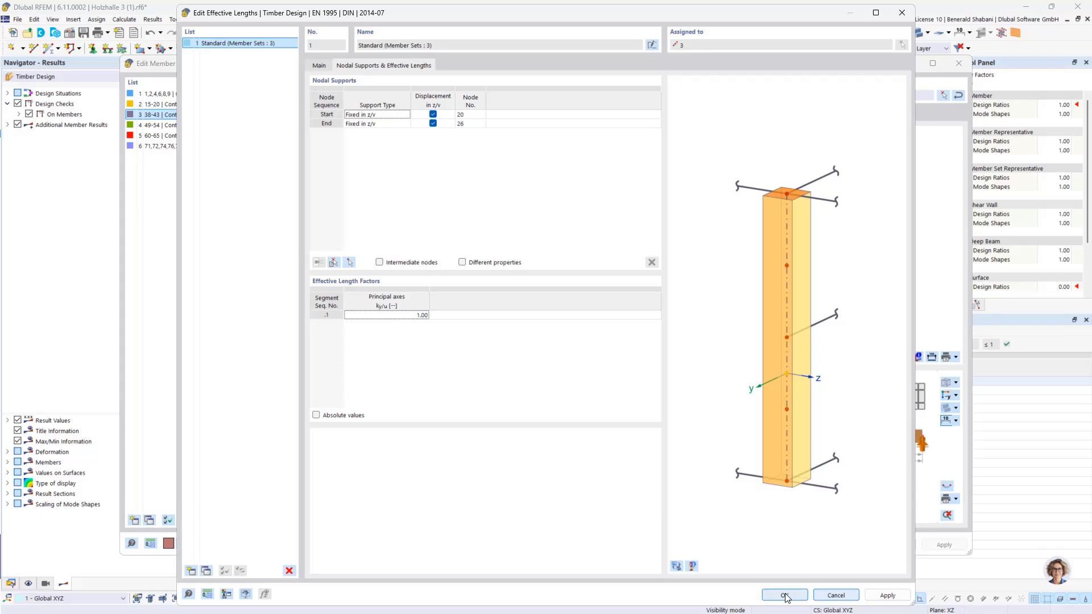
click(596, 372)
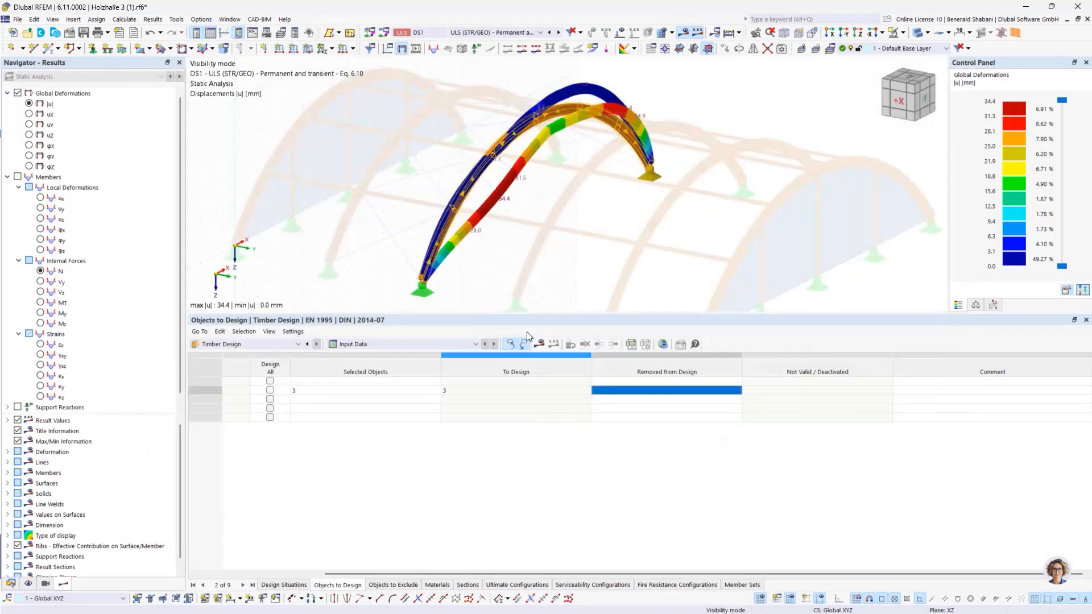
Step: Recalculate the timber design with the new buckling factor and display the arch's design ratios in an enlarged results table
click(541, 345)
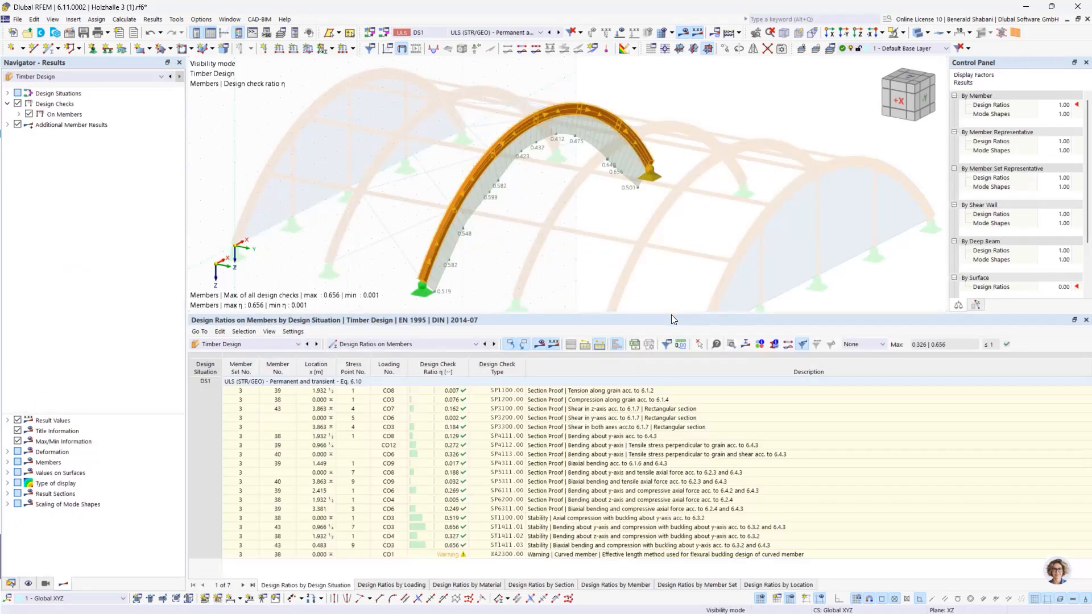
drag(667, 313, 667, 289)
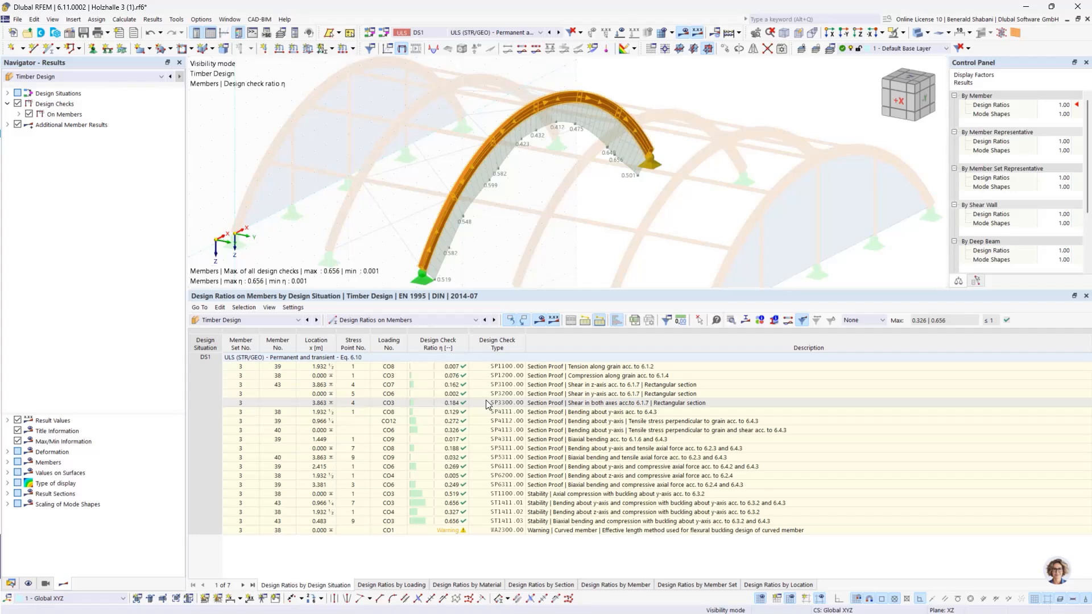
scroll(563, 229, down, 1)
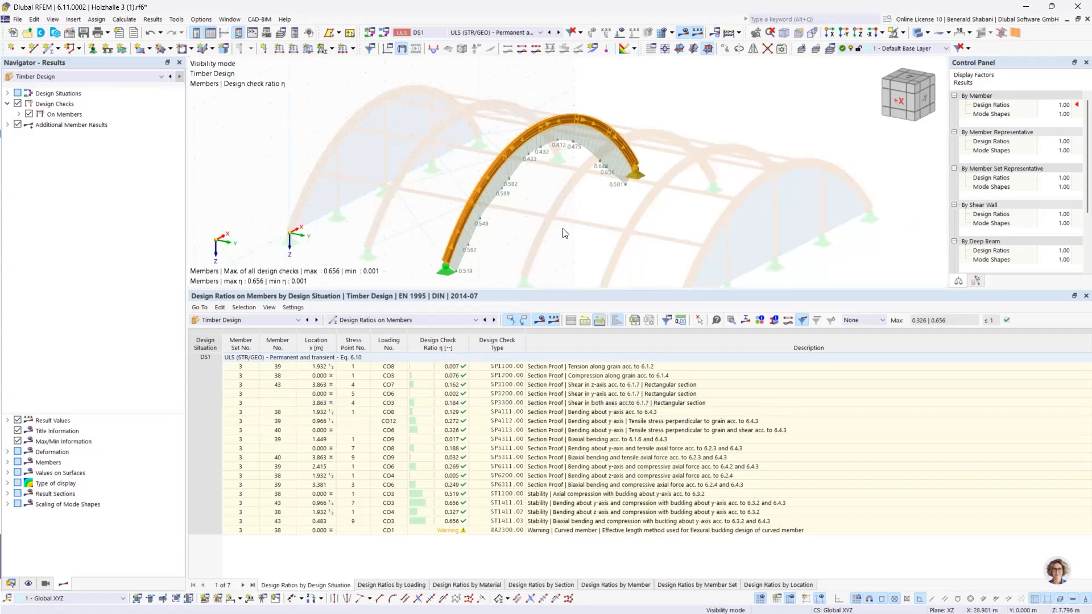
scroll(563, 233, down, 2)
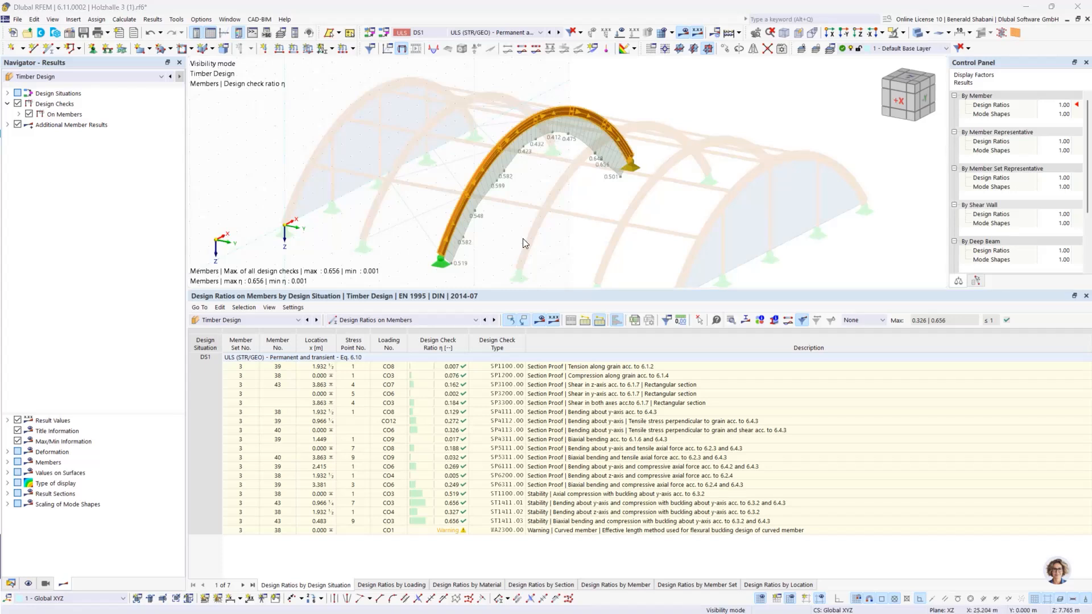
Step: Reselect the arch in the model and open the effective lengths of its member set 3 again
click(650, 211)
scroll(650, 211, down, 1)
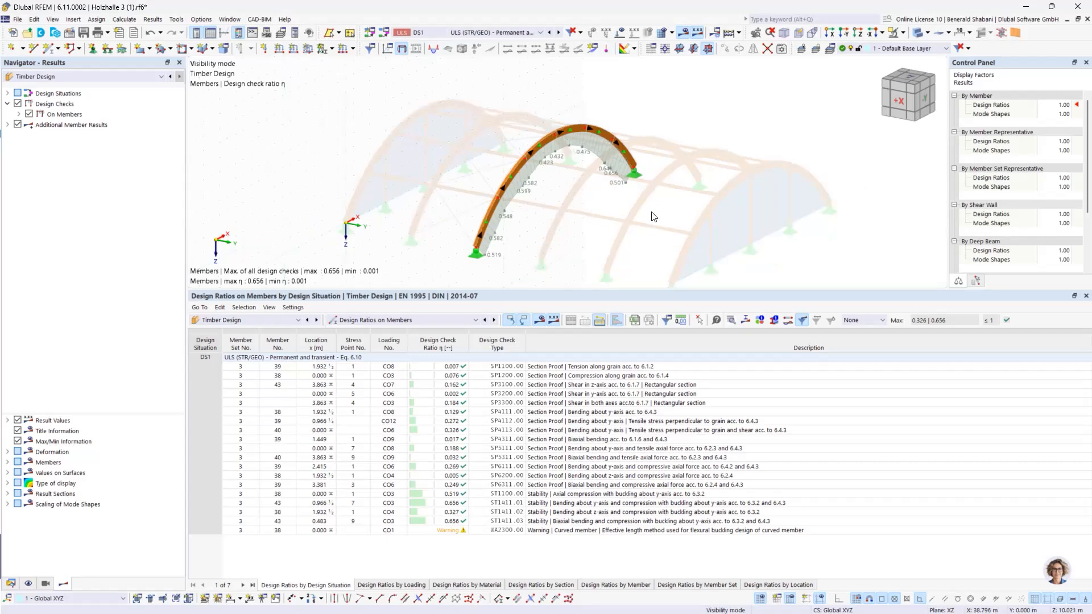
drag(434, 105, 664, 224)
scroll(487, 141, up, 3)
right_click(521, 163)
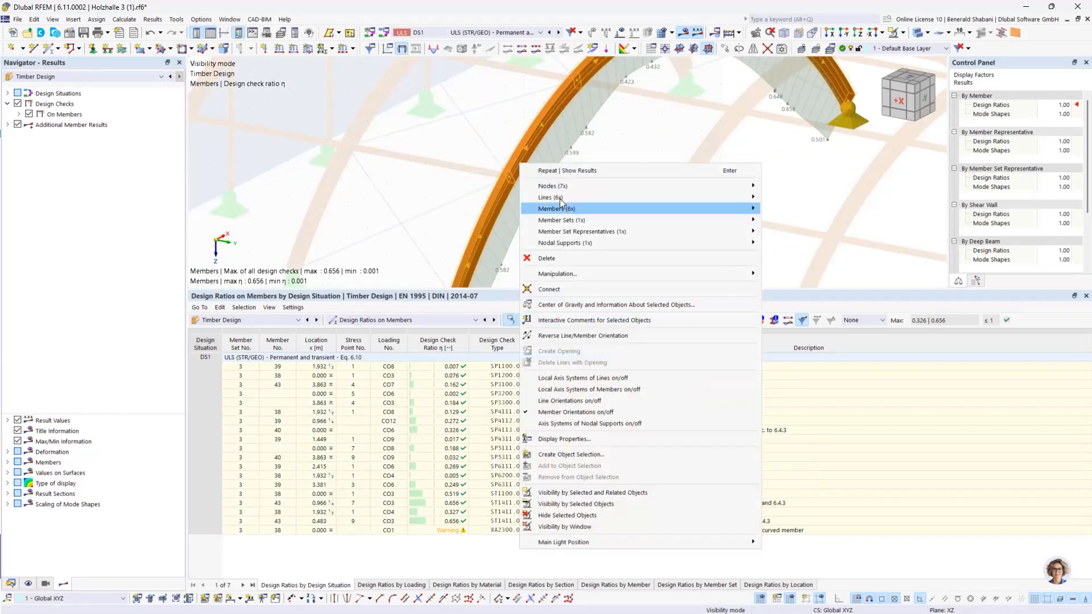
mouse_move(587, 220)
click(801, 220)
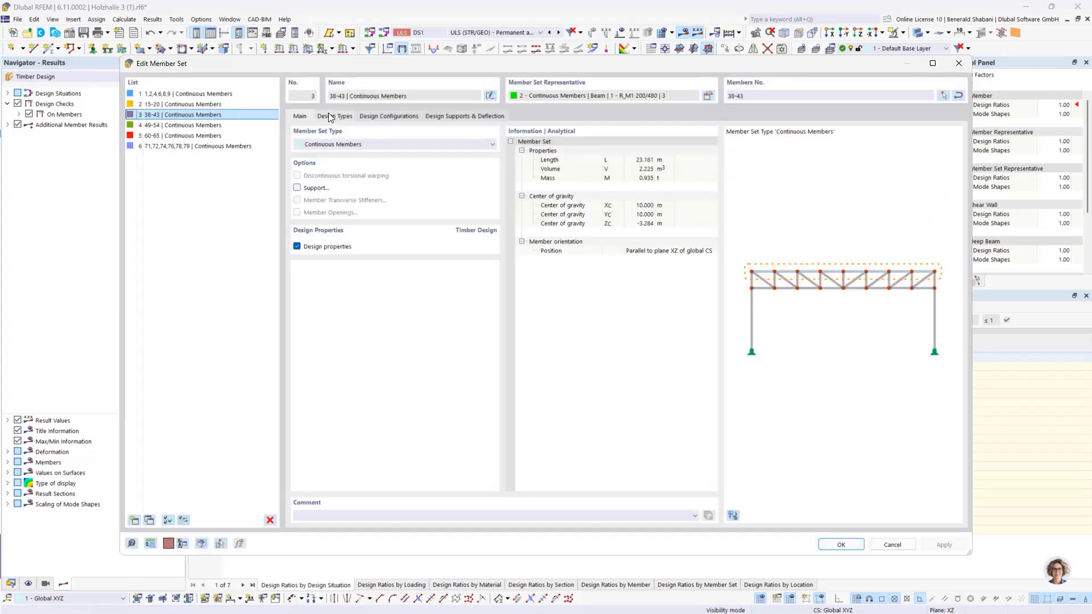
click(334, 116)
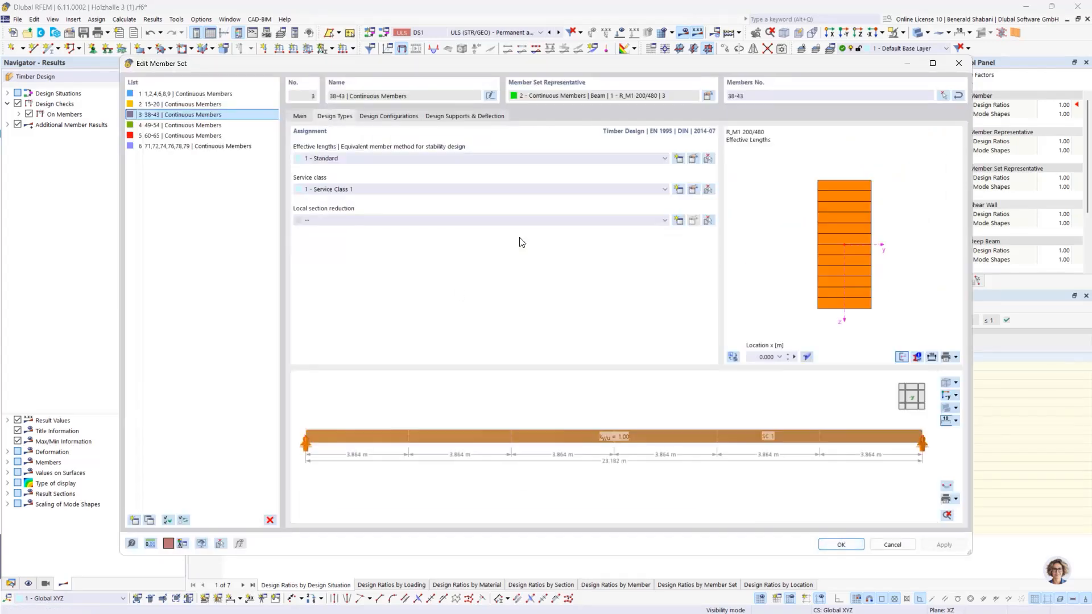
click(695, 160)
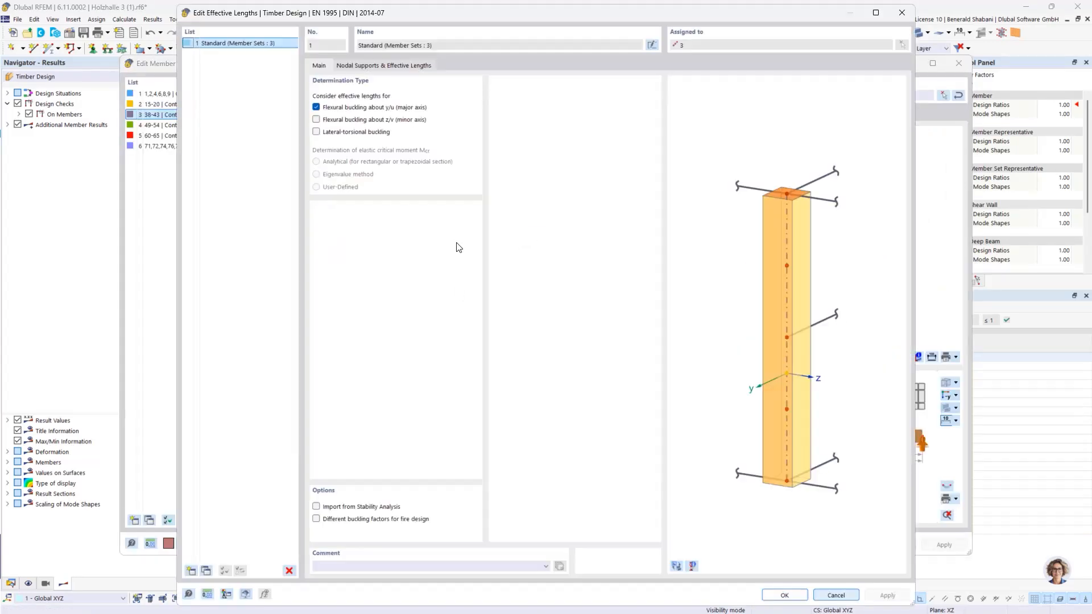
Step: Turn off flexural buckling about y/u, consider lateral-torsional buckling by the Eigenvalue method, and accept the effective lengths and member set
click(315, 108)
click(316, 133)
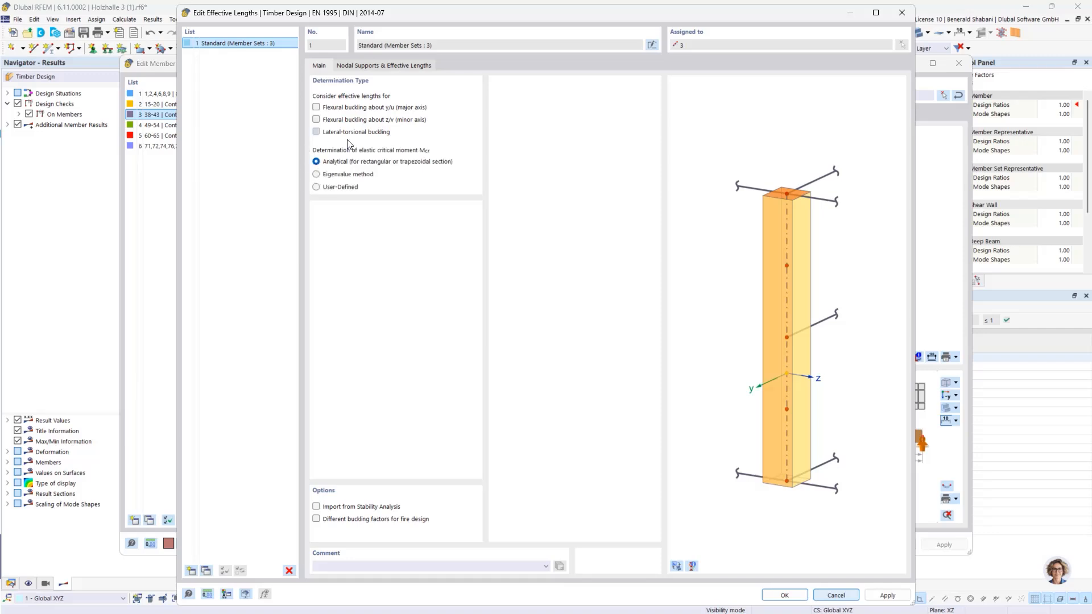
click(316, 174)
click(394, 62)
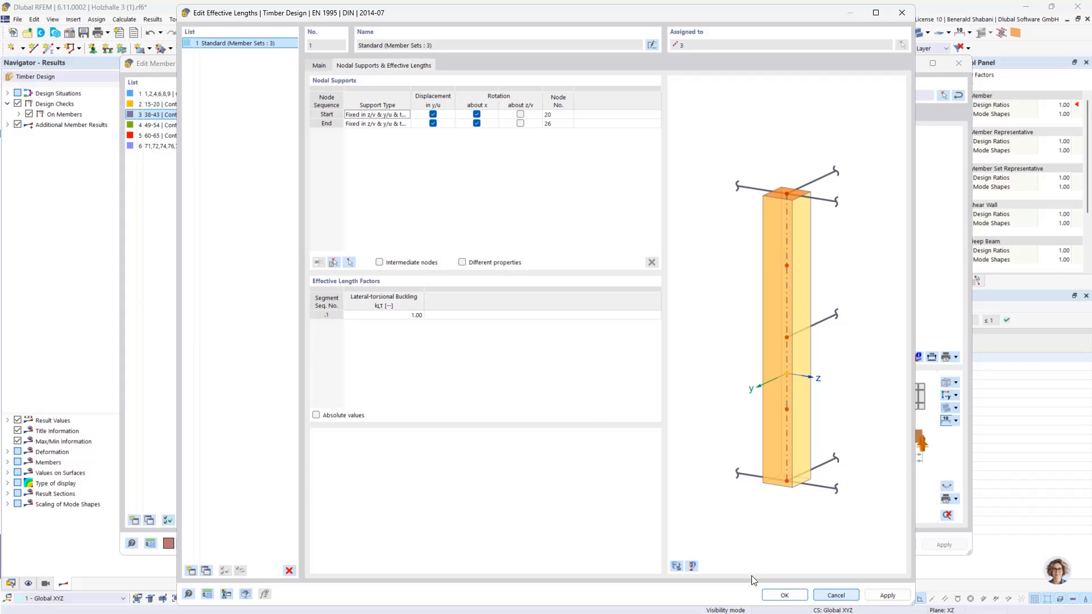
click(784, 595)
click(594, 371)
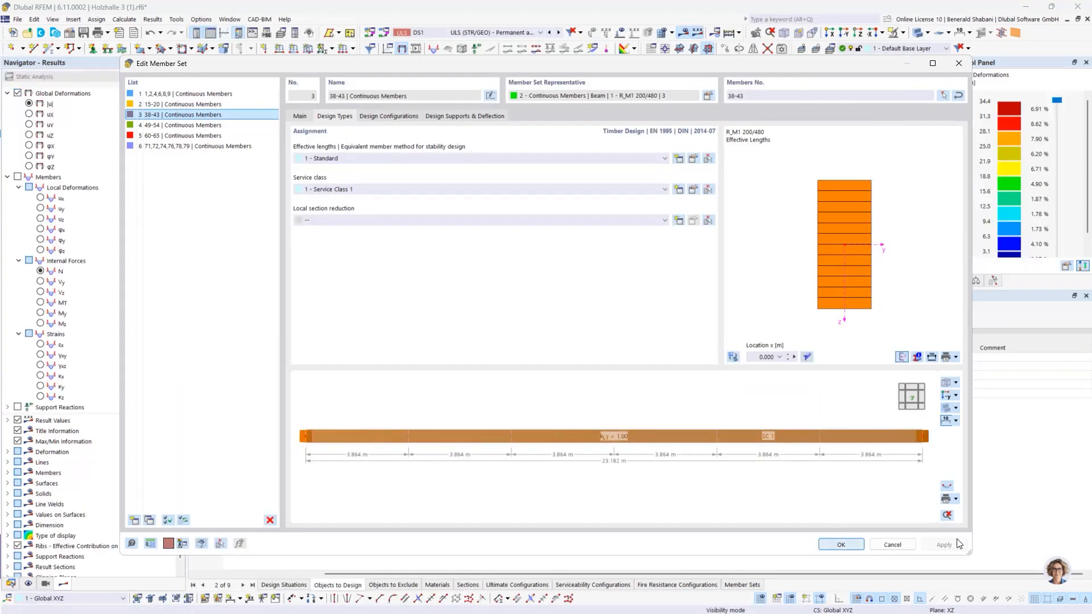
click(844, 544)
Step: Recalculate the timber design with lateral-torsional buckling considered and display the arch's design ratios
click(527, 322)
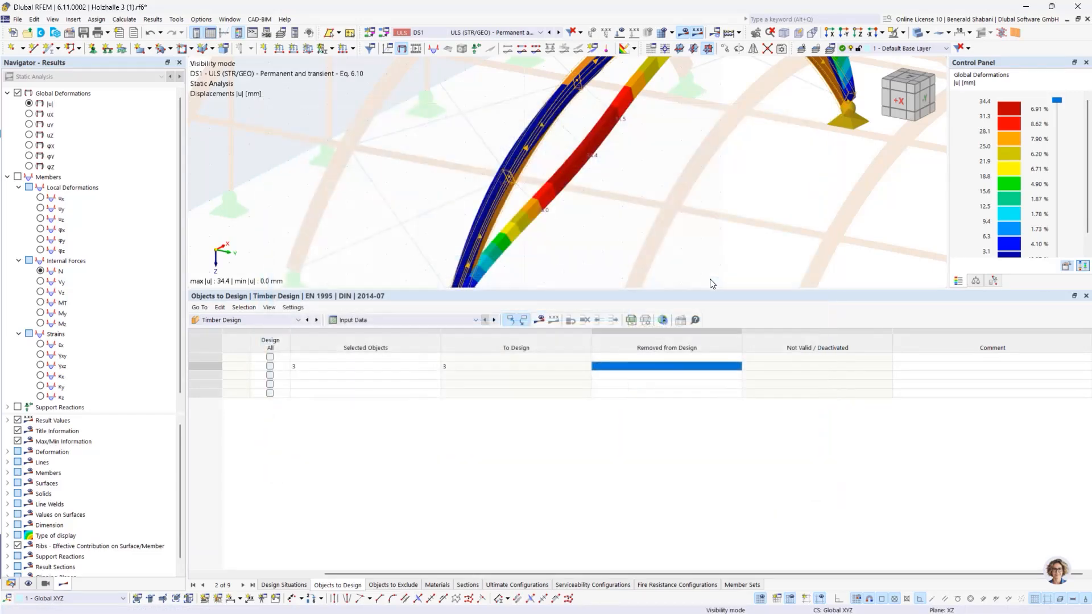
scroll(688, 202, down, 5)
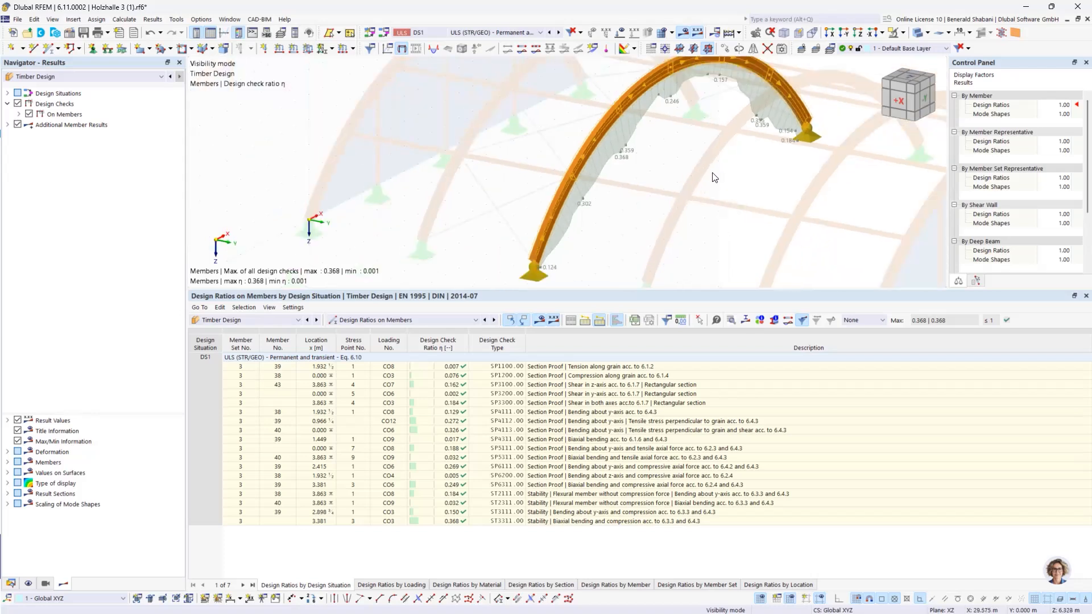
middle_drag(559, 203, 548, 212)
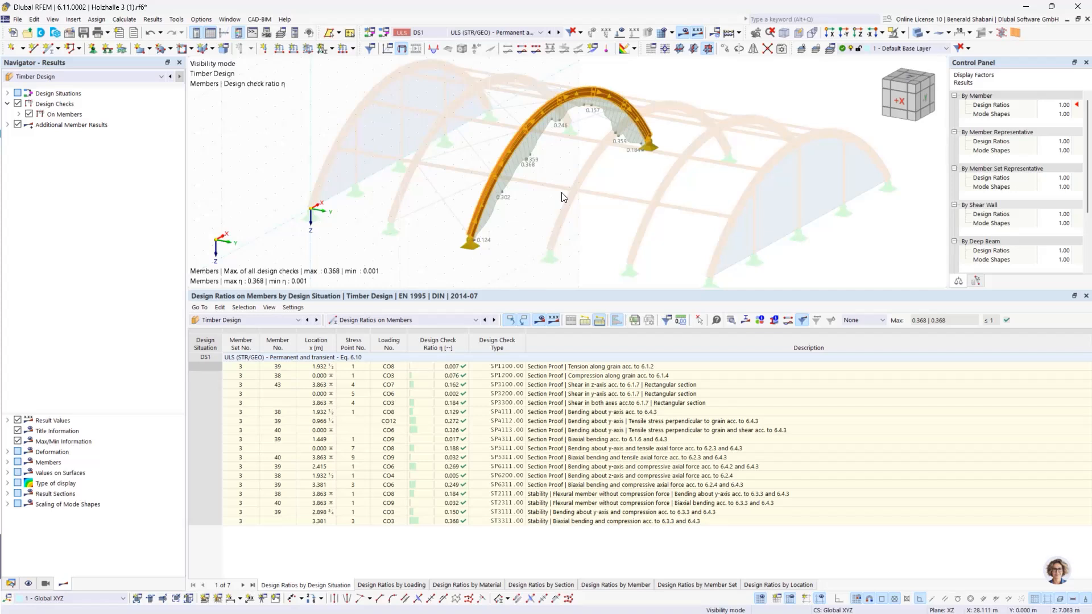
Step: Show the mode shape of stability check ST3111 on the arch and examine it from the side
click(451, 512)
ctrl+middle_drag(646, 188, 598, 133)
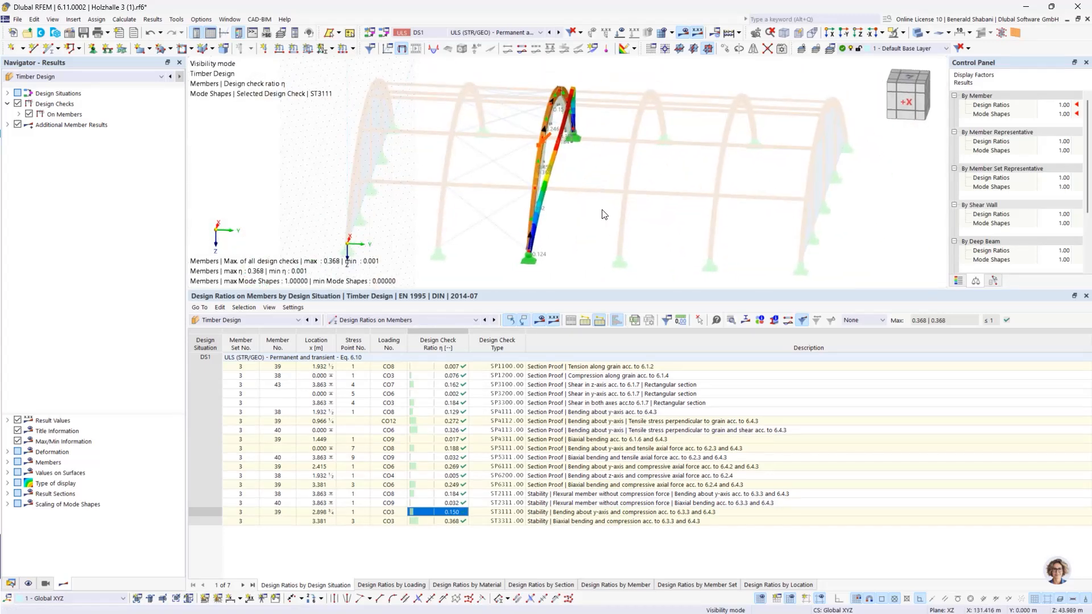
middle_drag(628, 199, 609, 199)
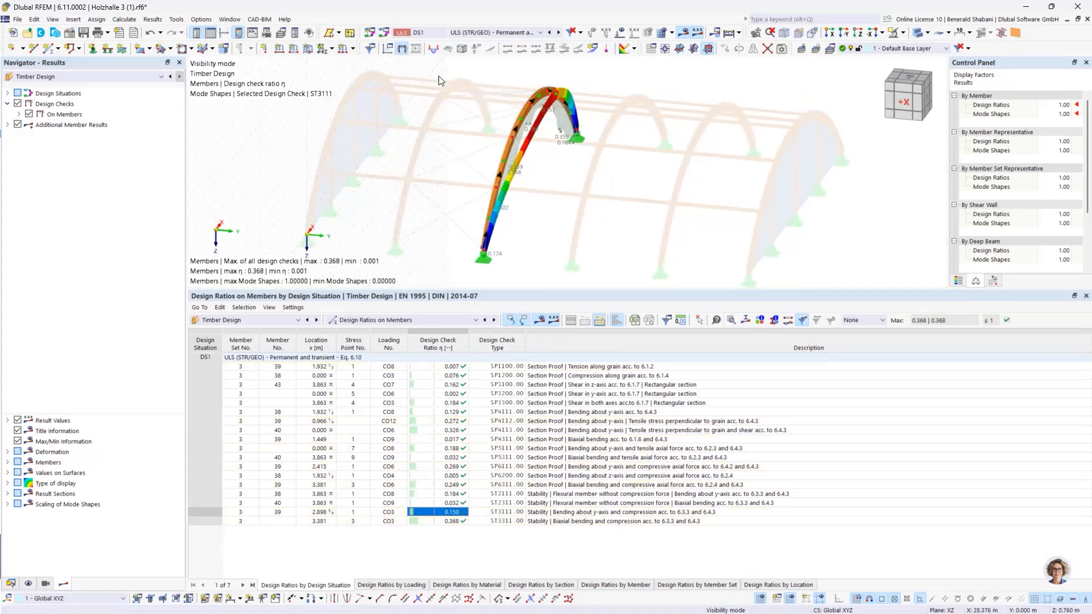
Step: Open the nodal supports in the effective lengths of the arch's member set 3 and show the arch model as the preview
drag(436, 72, 650, 273)
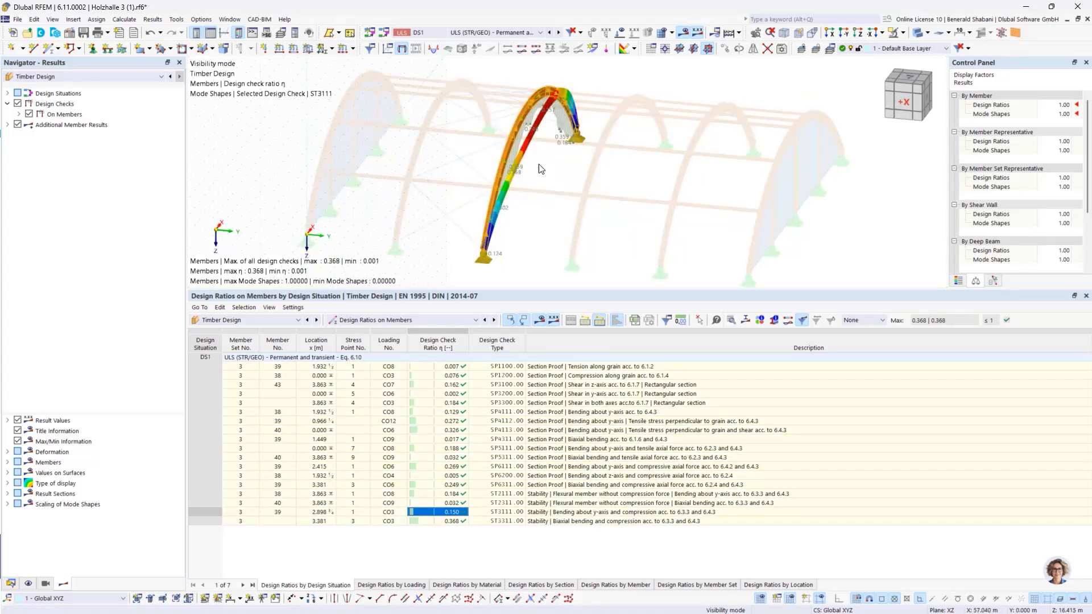
right_click(510, 145)
mouse_move(678, 202)
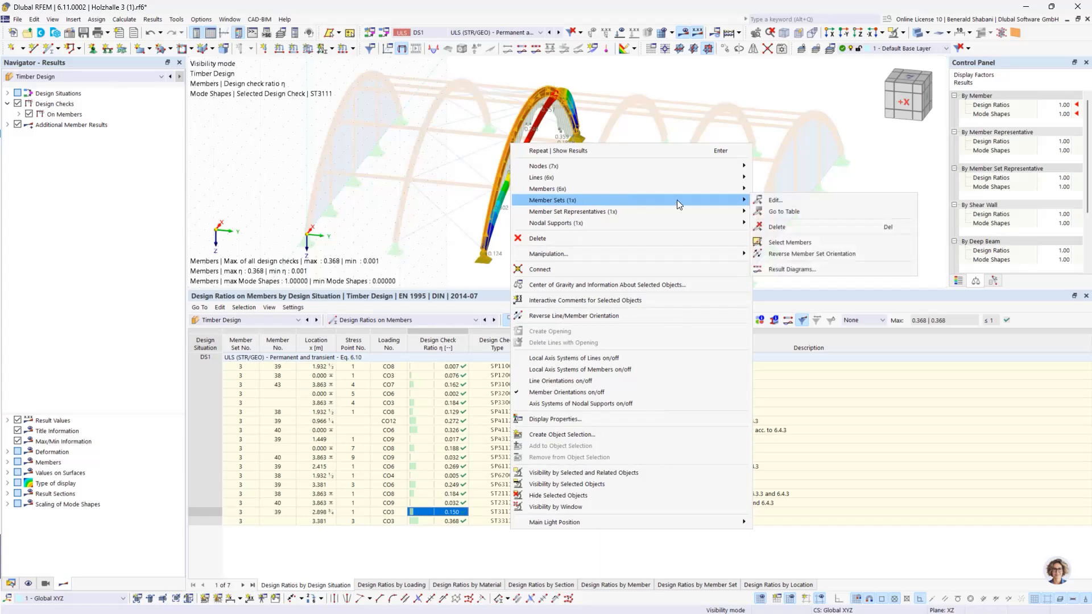
click(779, 201)
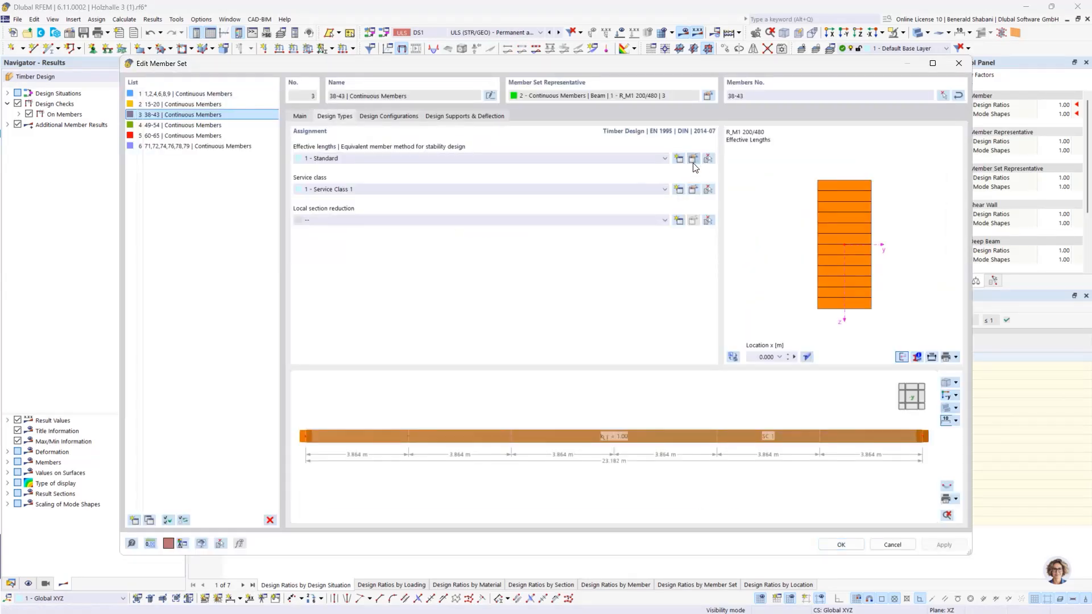
click(695, 159)
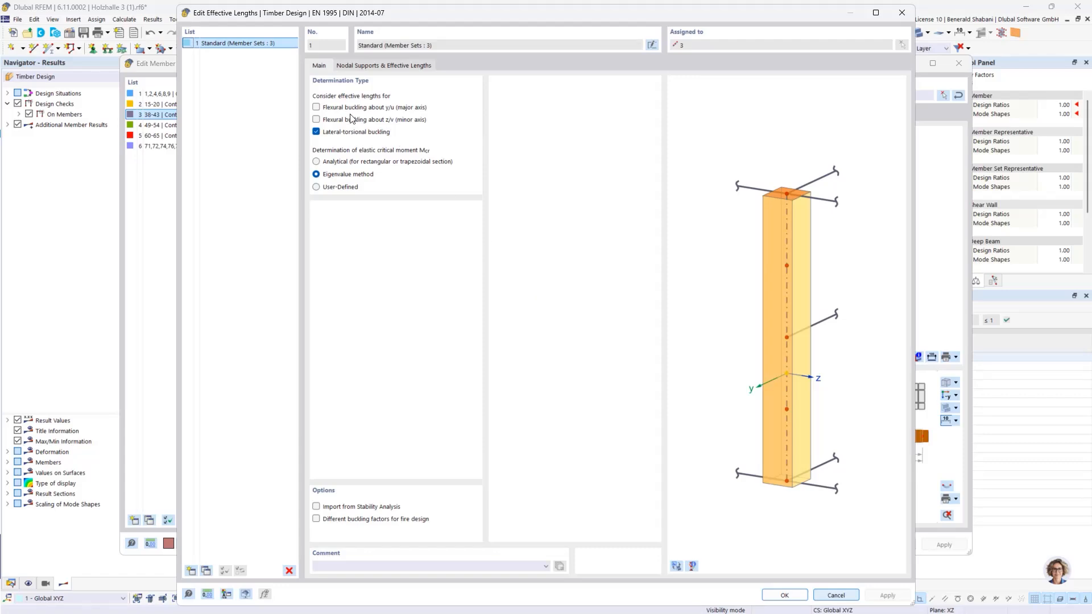
click(364, 66)
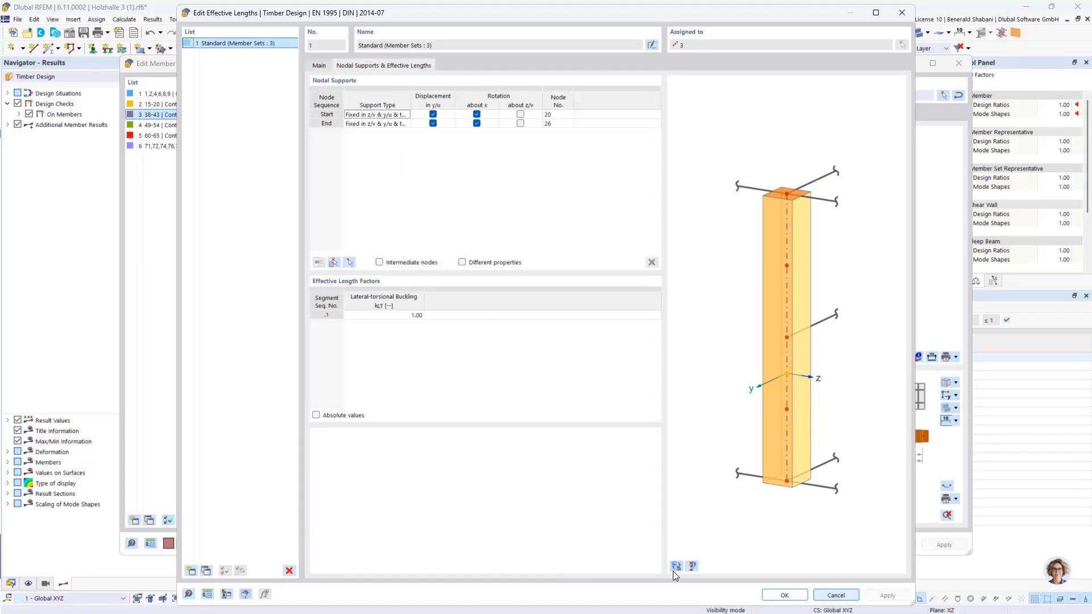
click(763, 397)
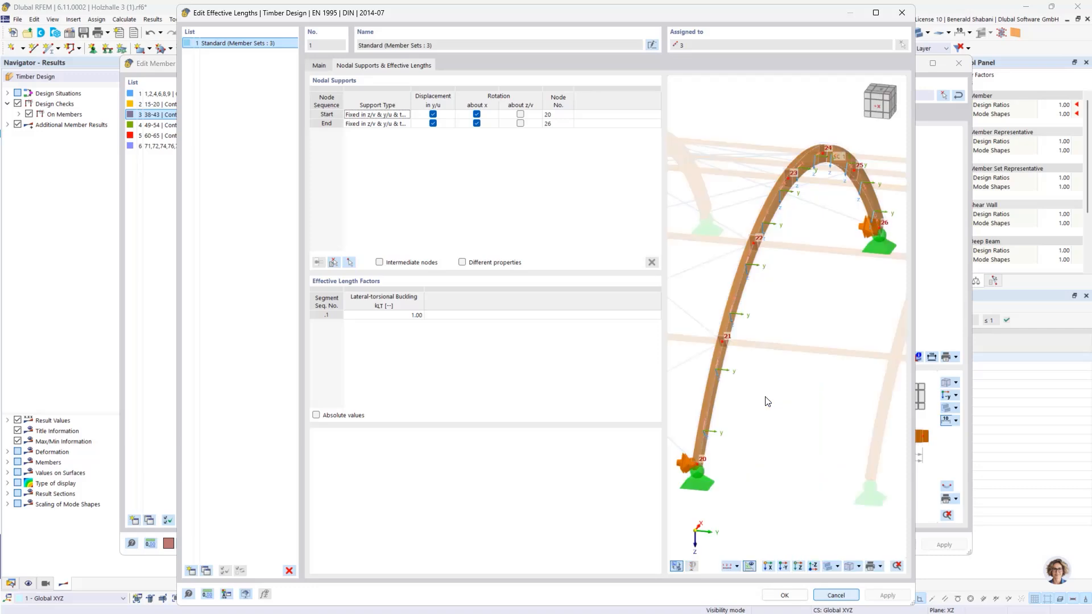
scroll(804, 344, down, 1)
mouse_move(837, 328)
ctrl+middle_down()
mouse_move(812, 322)
mouse_move(824, 321)
ctrl+middle_up()
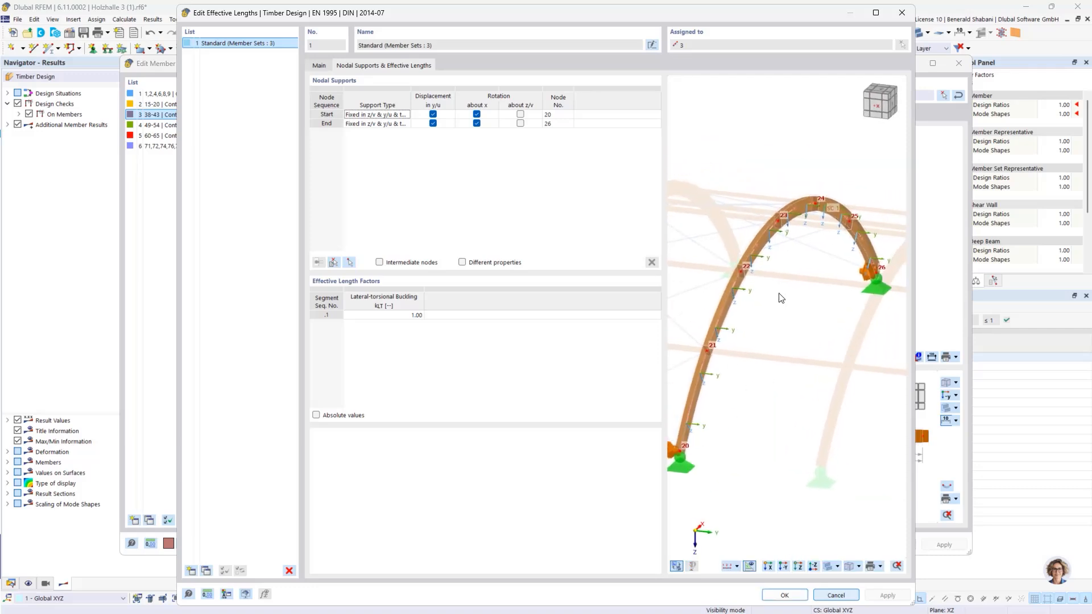
Step: Enable intermediate nodes for the nodal supports and insert five intermediate nodes, 21 to 25
click(379, 262)
mouse_move(791, 402)
ctrl+middle_down()
mouse_move(773, 402)
mouse_move(804, 397)
mouse_move(788, 409)
ctrl+middle_up()
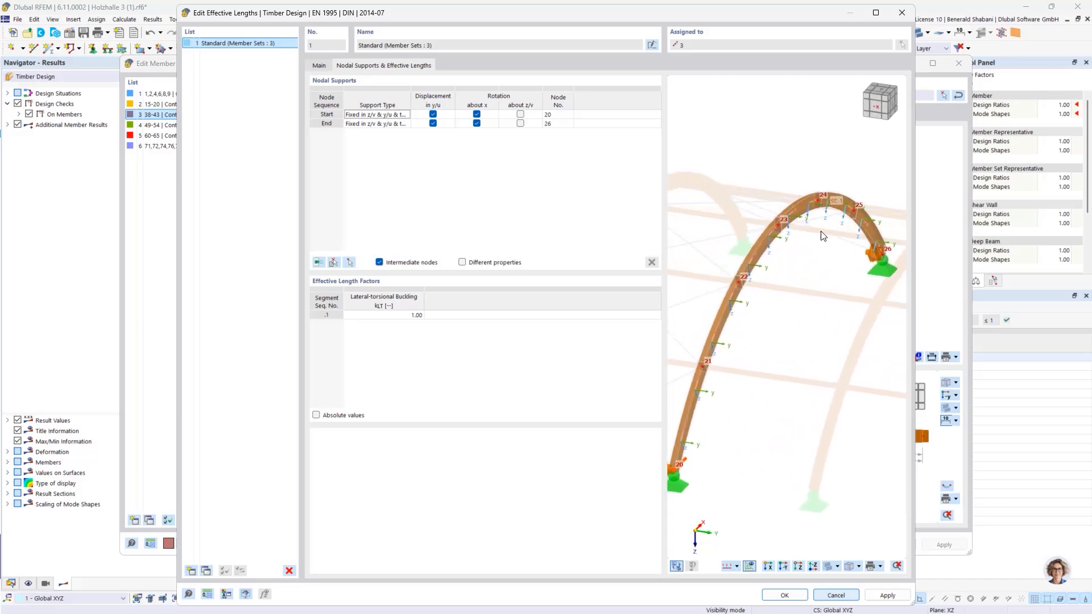
click(317, 263)
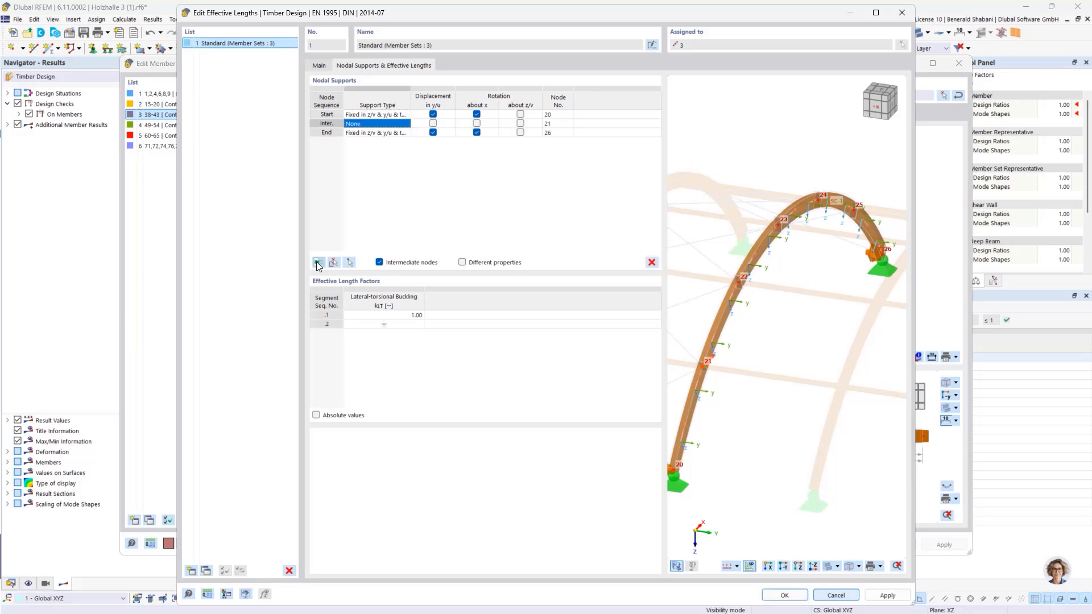
click(317, 263)
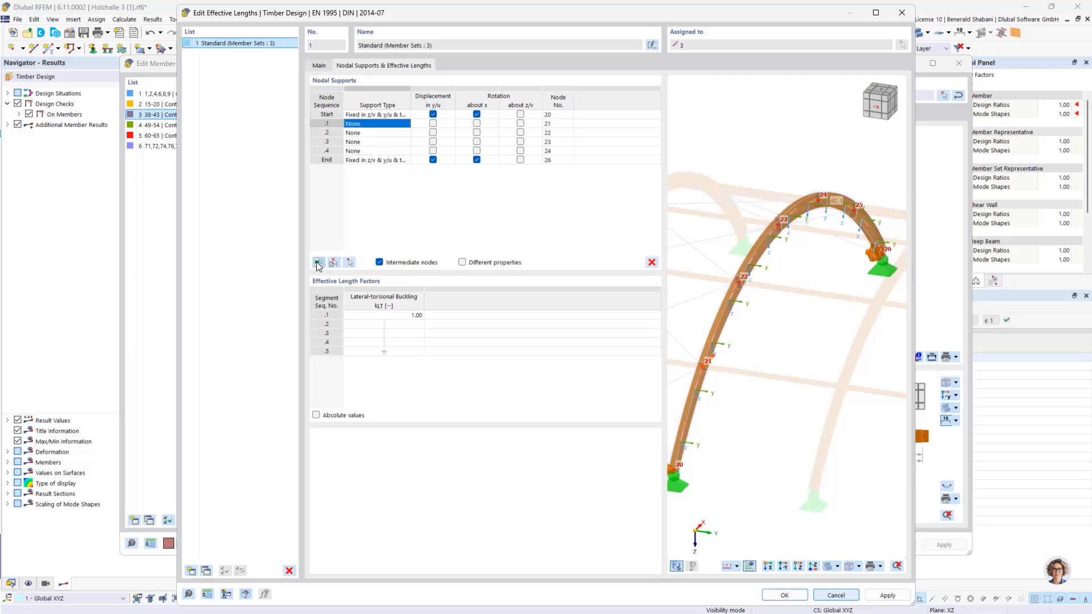
click(317, 264)
scroll(773, 401, down, 1)
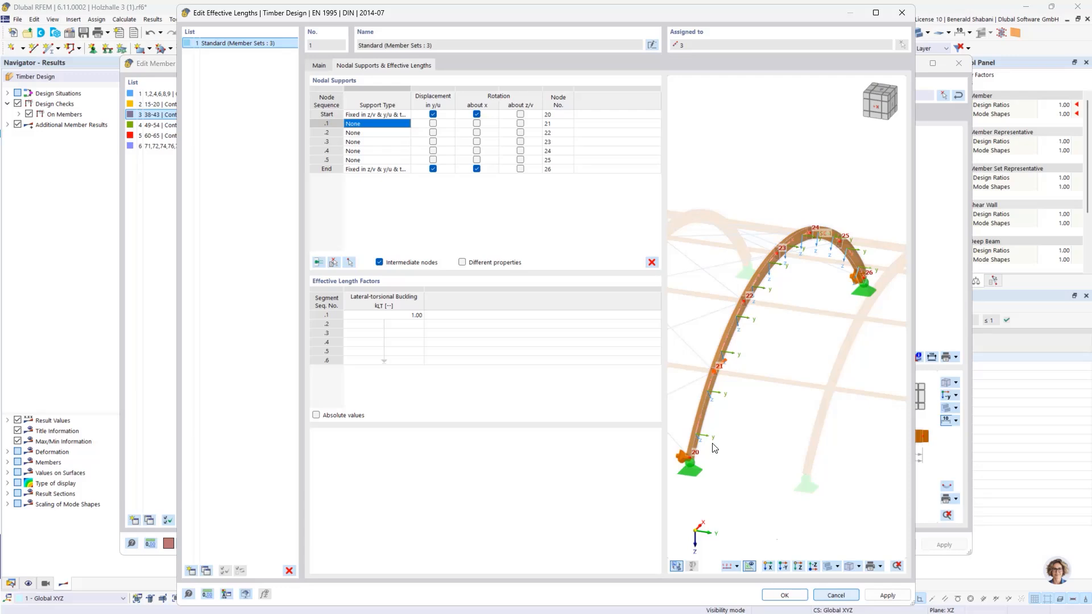
Step: Fix the displacement in y/u at all five intermediate nodes, then accept the effective lengths and member set, allowing the Timber Design results to be deleted
click(433, 124)
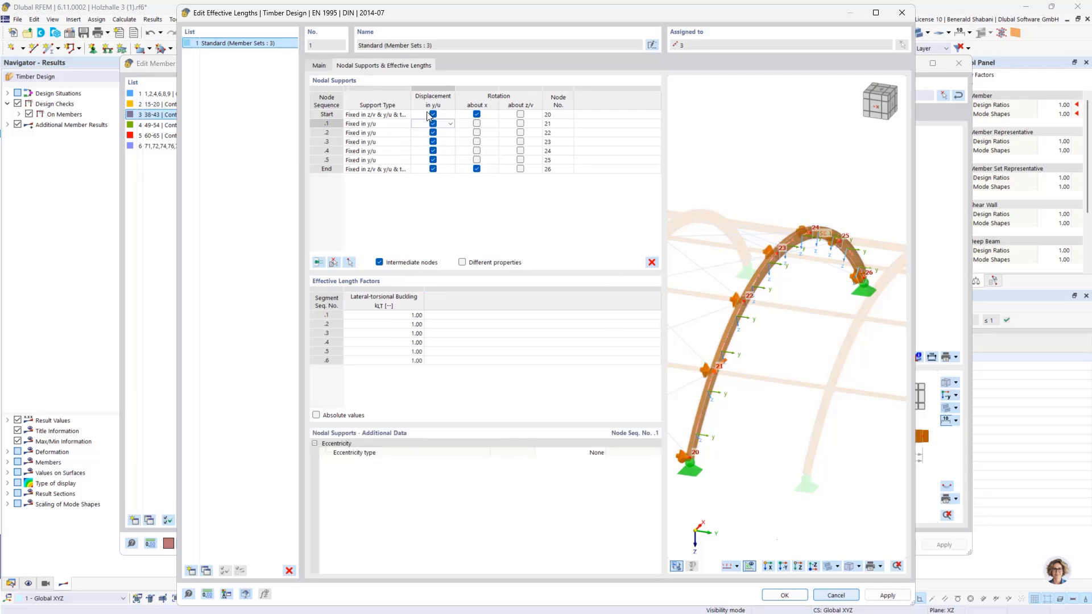
scroll(762, 293, up, 1)
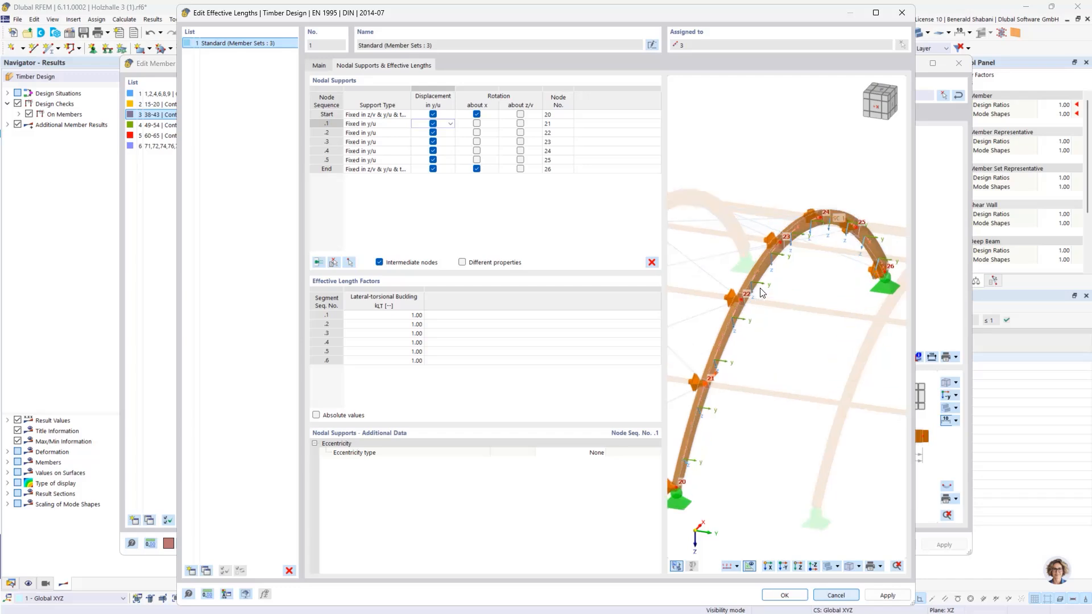
scroll(762, 293, up, 3)
scroll(816, 230, down, 4)
ctrl+middle_drag(846, 245, 766, 272)
scroll(771, 266, up, 1)
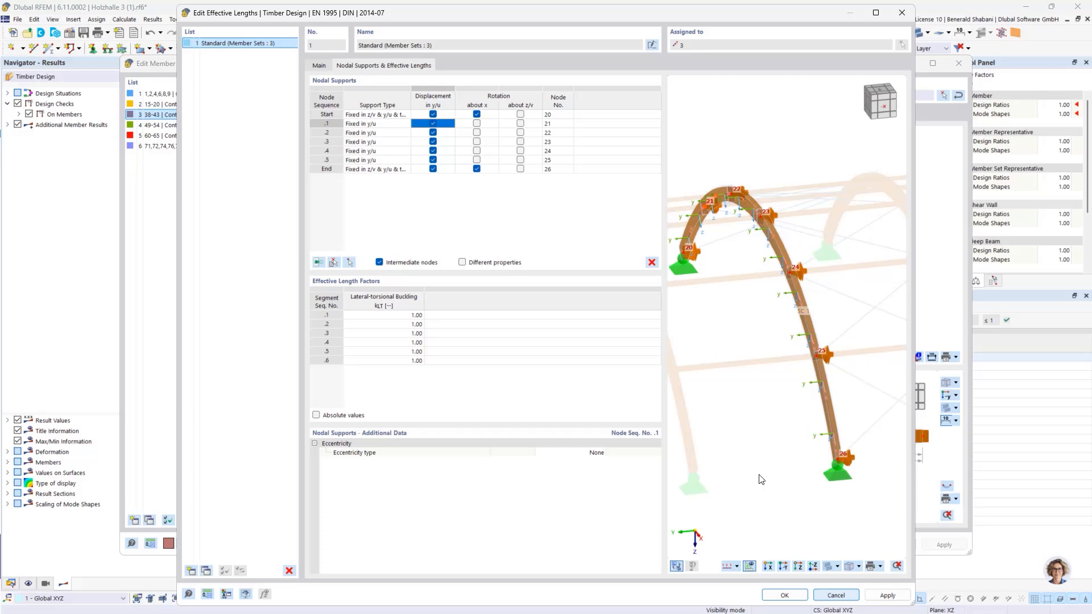
click(780, 596)
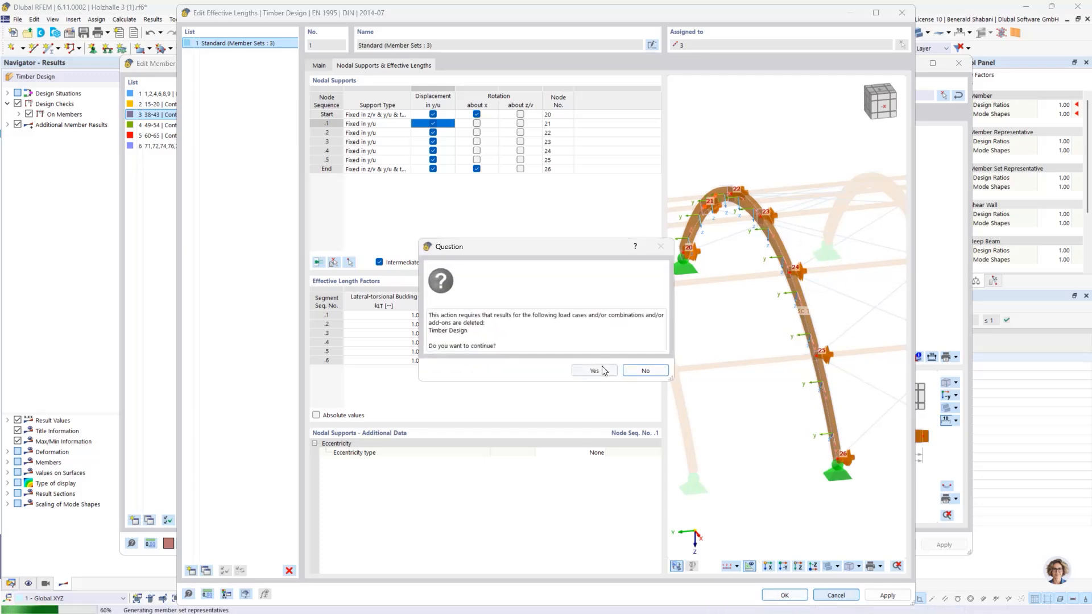
click(594, 370)
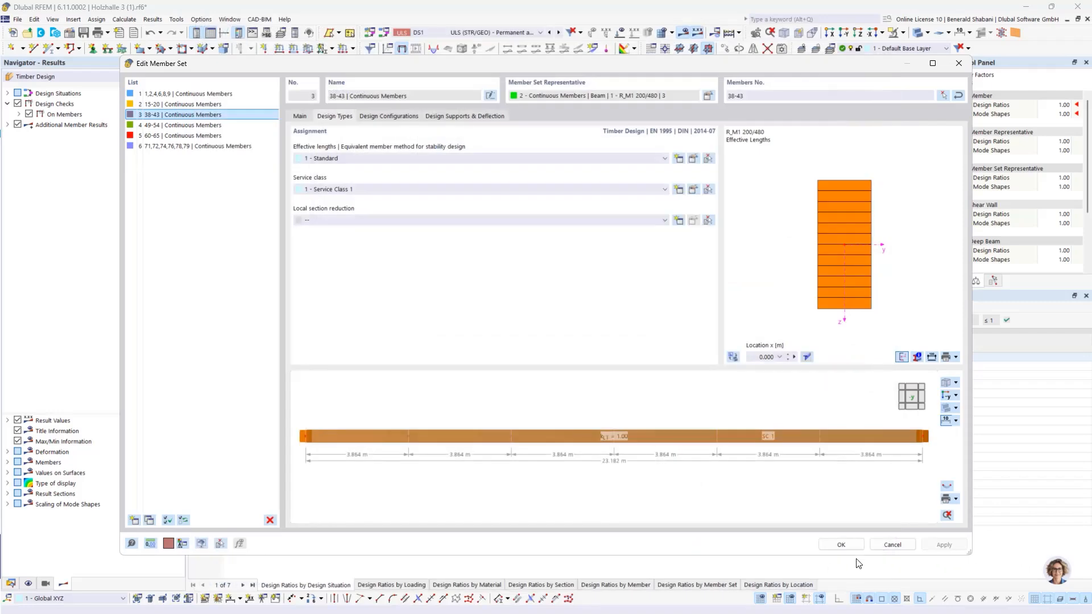
click(841, 544)
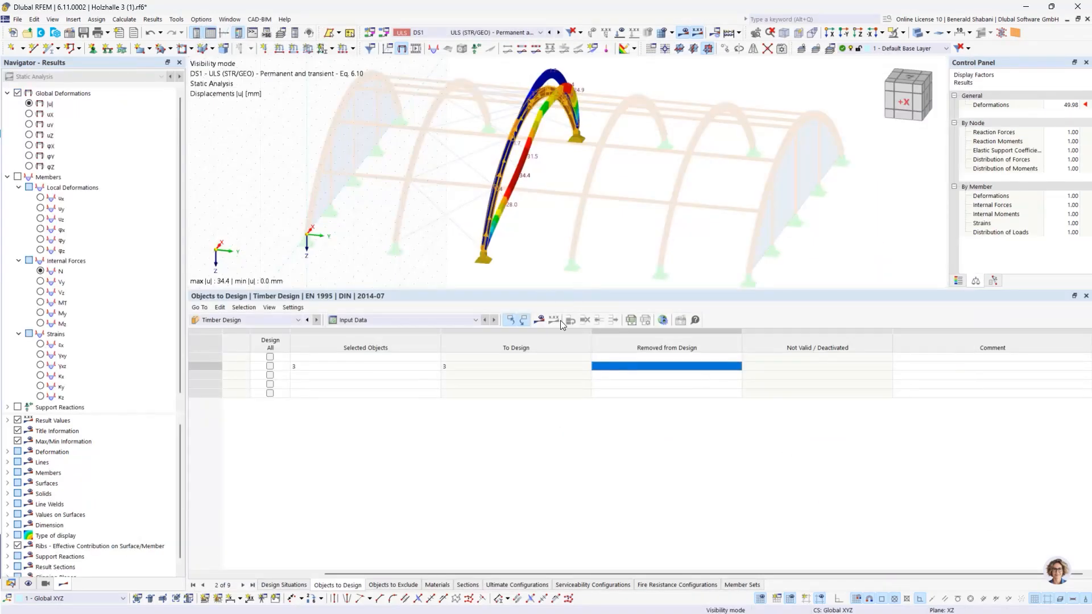
Step: Recalculate the timber design with the intermediate lateral supports and display the arch's design ratios
click(538, 321)
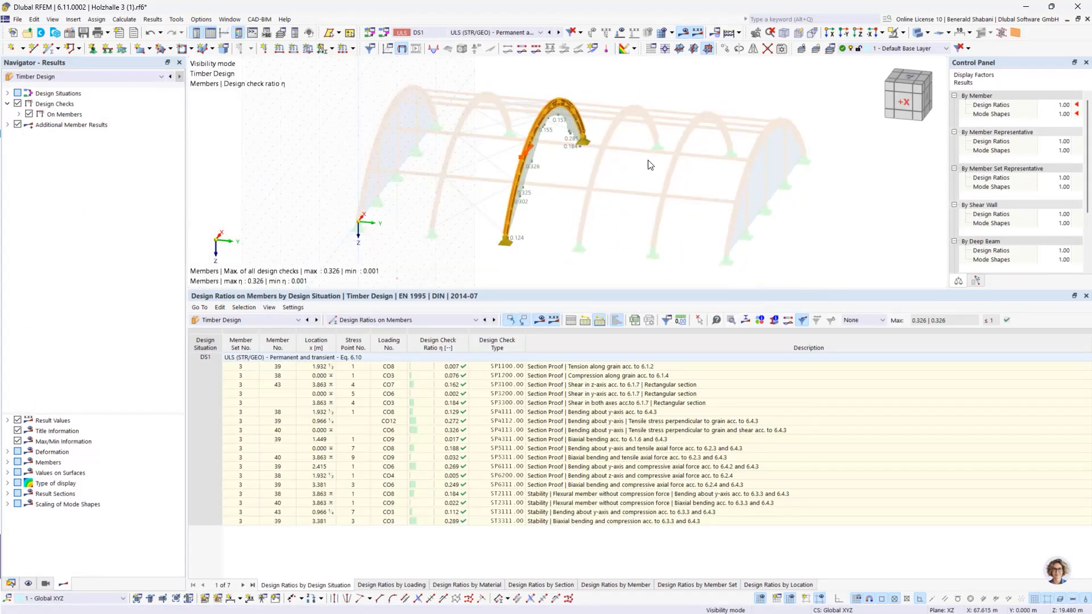
mouse_move(640, 162)
ctrl+middle_down()
mouse_move(597, 164)
mouse_move(622, 164)
ctrl+middle_up()
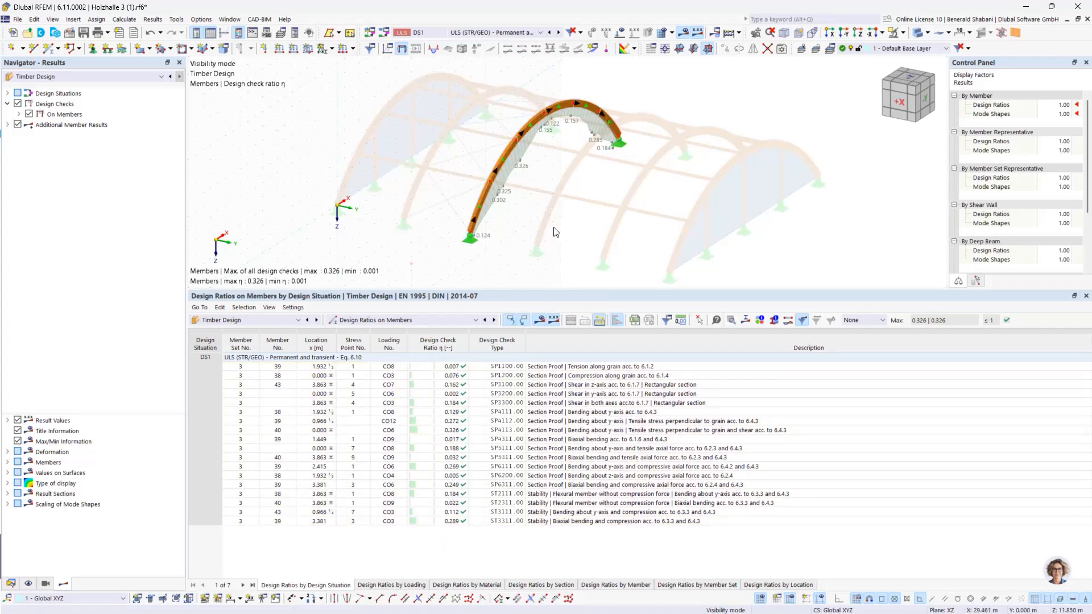
scroll(561, 232, down, 2)
ctrl+middle_drag(560, 231, 581, 198)
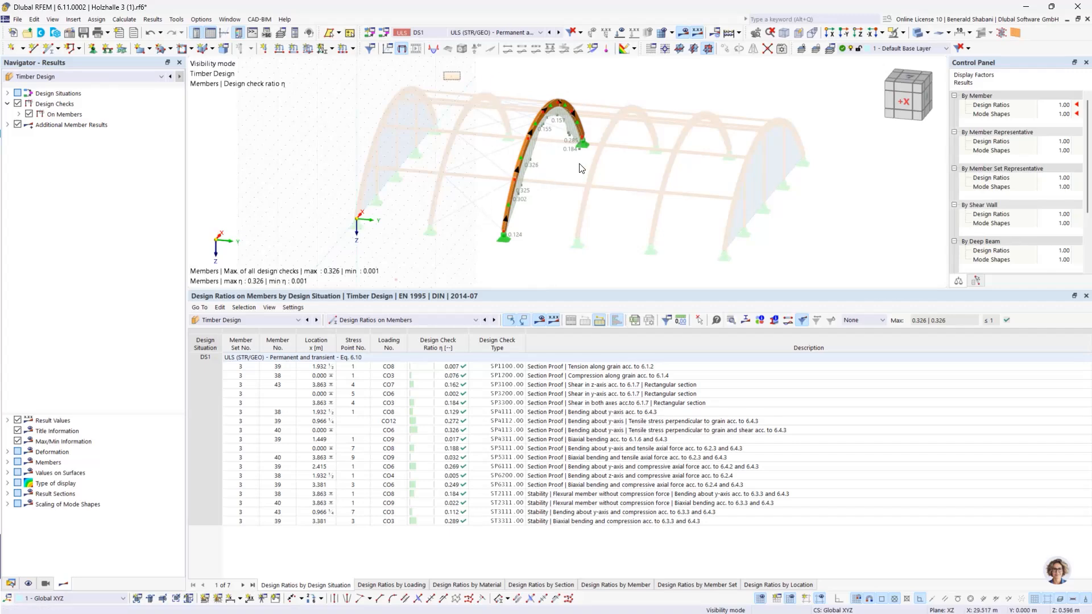
Step: Reselect the arch, reopen the nodal supports in the effective lengths of its member set 3, and show the arch model preview
drag(443, 71, 646, 269)
scroll(531, 143, up, 3)
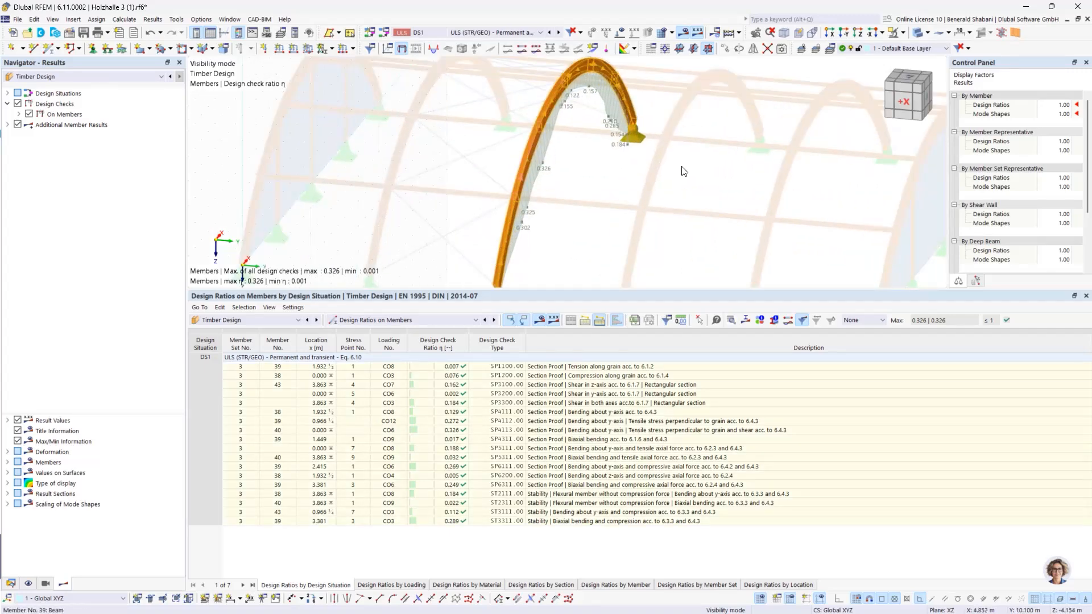
right_click(531, 142)
mouse_move(628, 196)
click(794, 200)
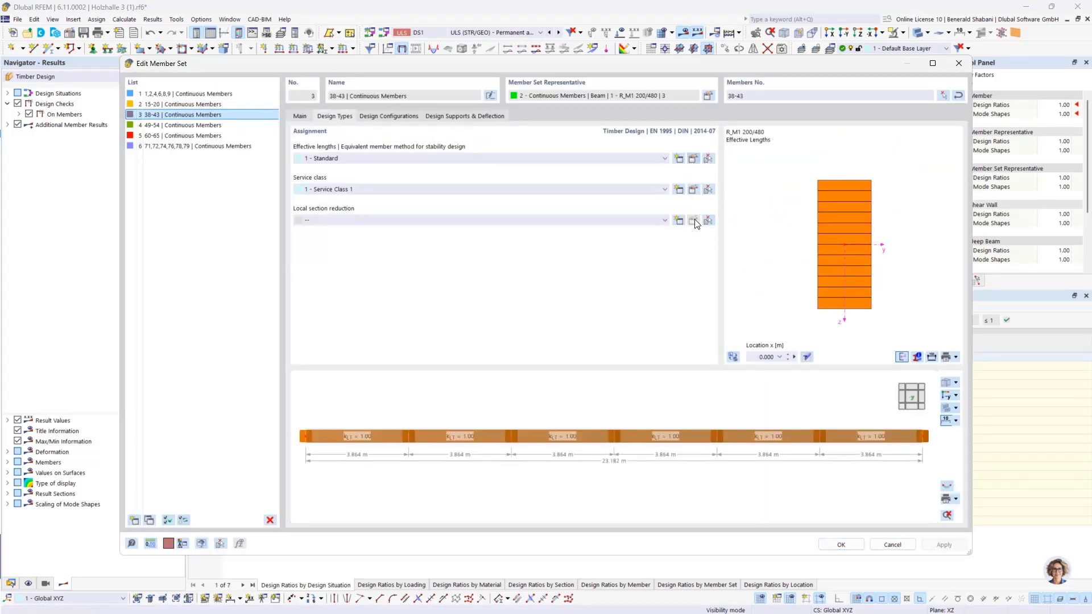
click(695, 161)
click(353, 68)
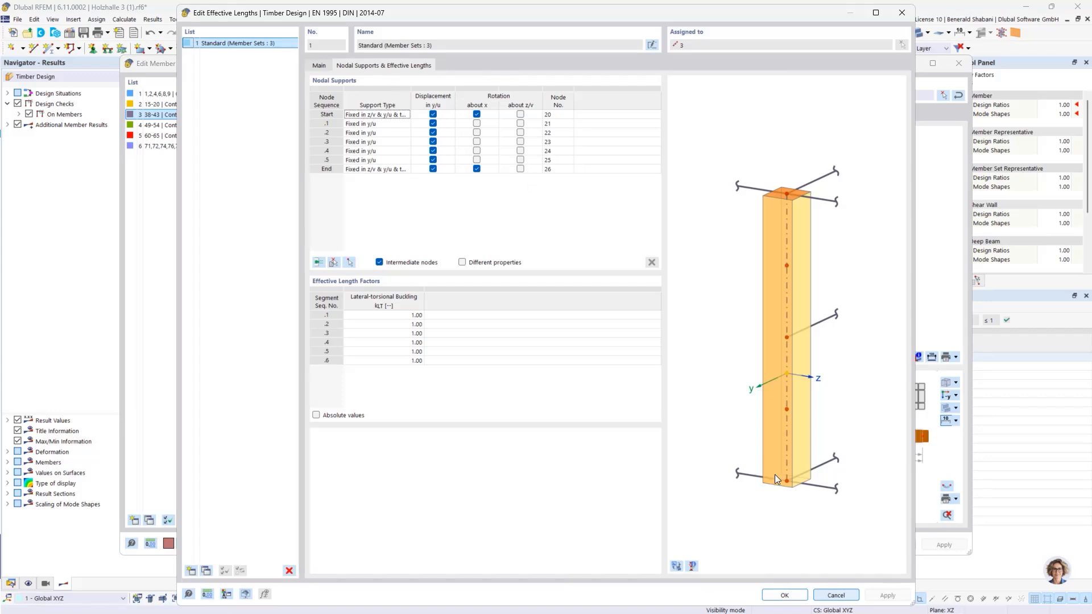
click(676, 567)
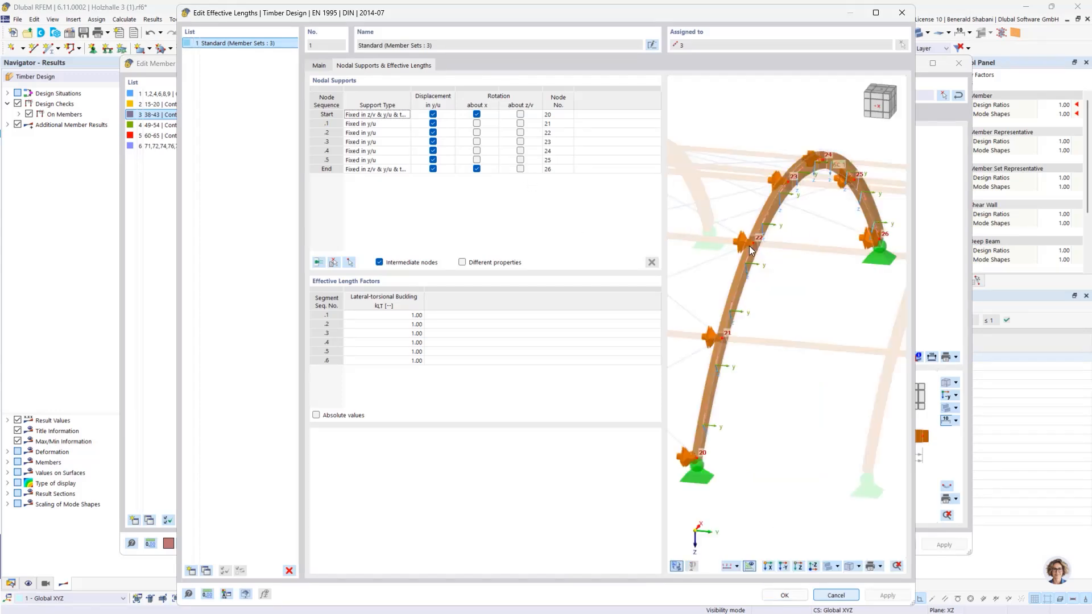
Step: Set the eccentricity type of the intermediate support at node 21 to At upper flange and inspect the support in the preview
scroll(751, 250, up, 5)
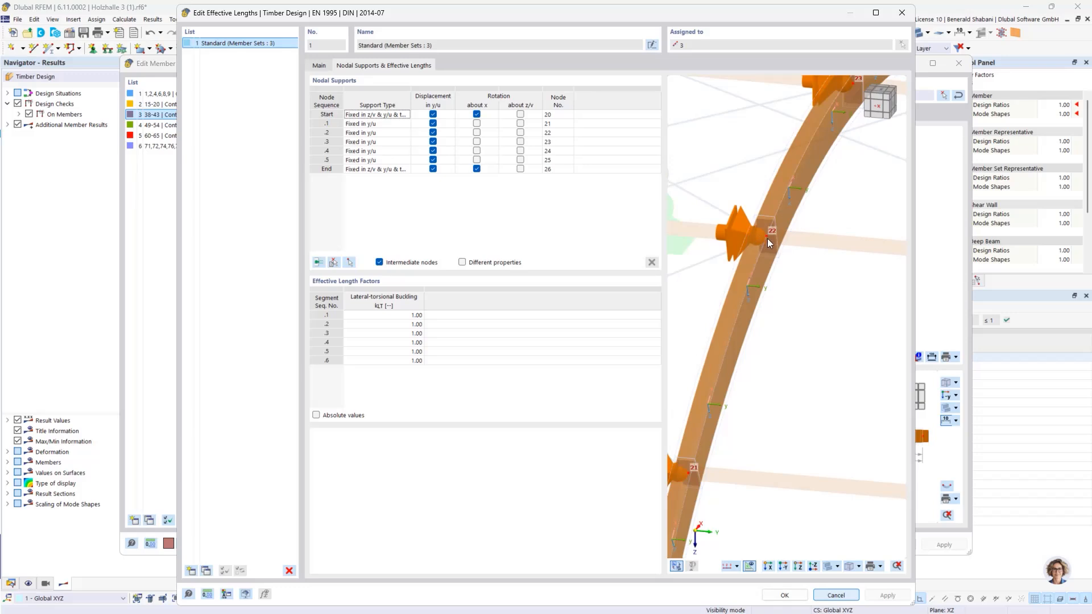
scroll(762, 221, down, 5)
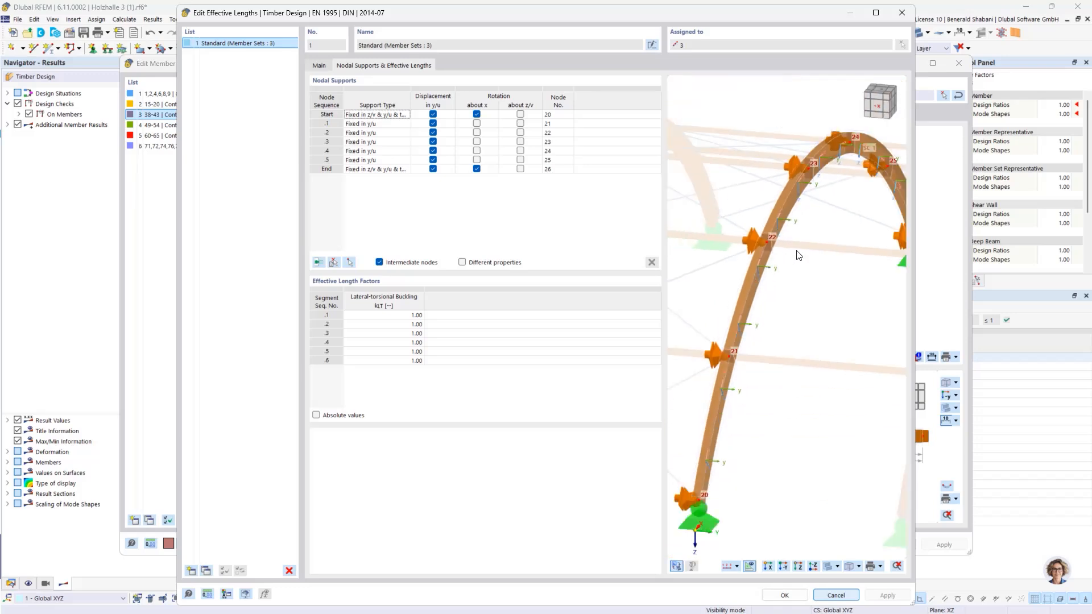
scroll(769, 245, up, 5)
ctrl+middle_drag(768, 249, 784, 249)
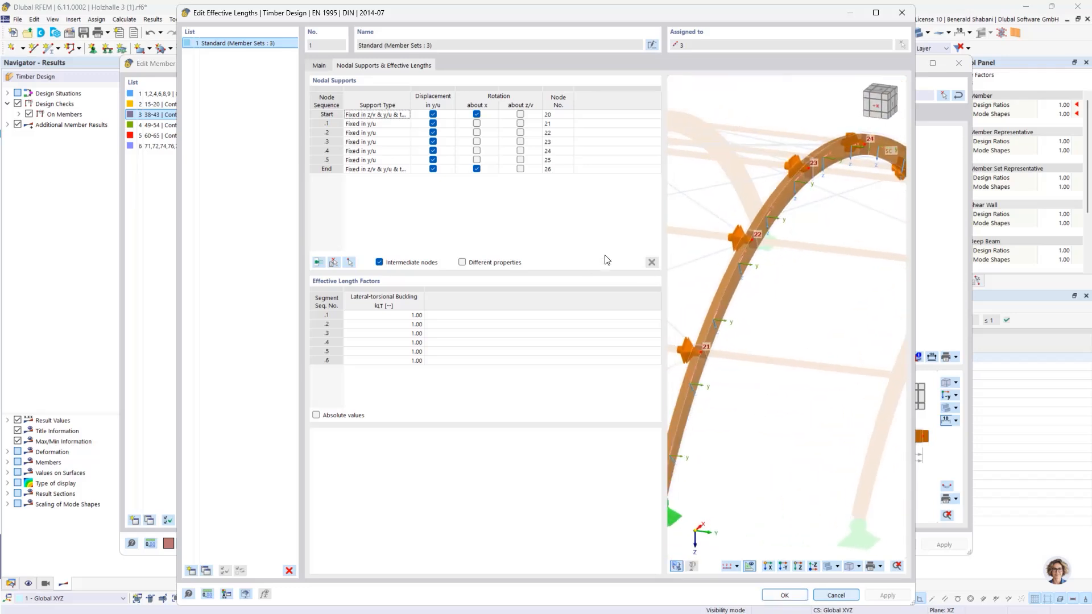
click(447, 123)
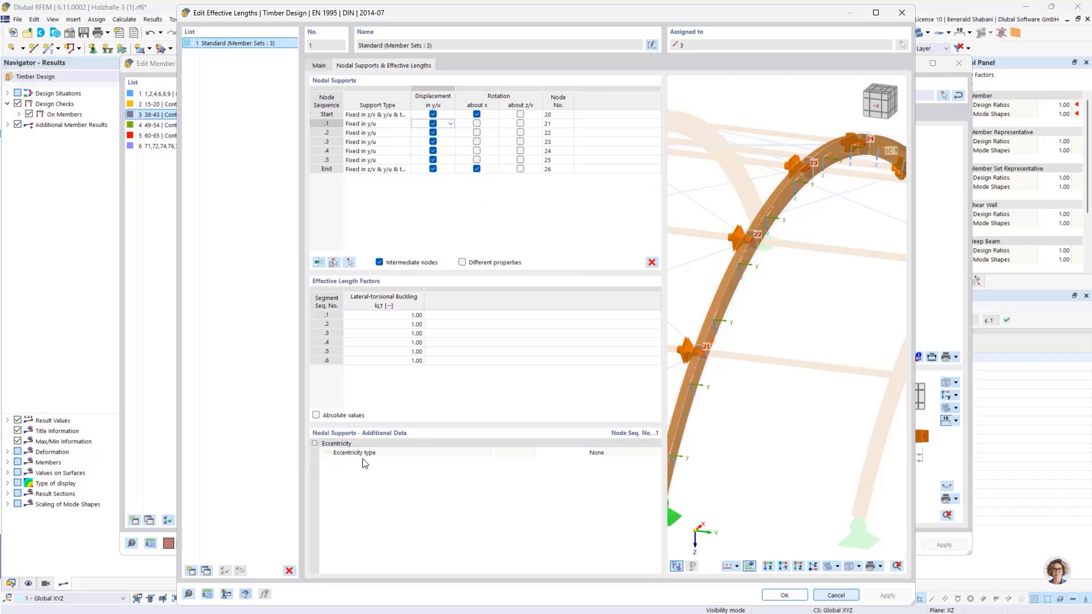
click(577, 453)
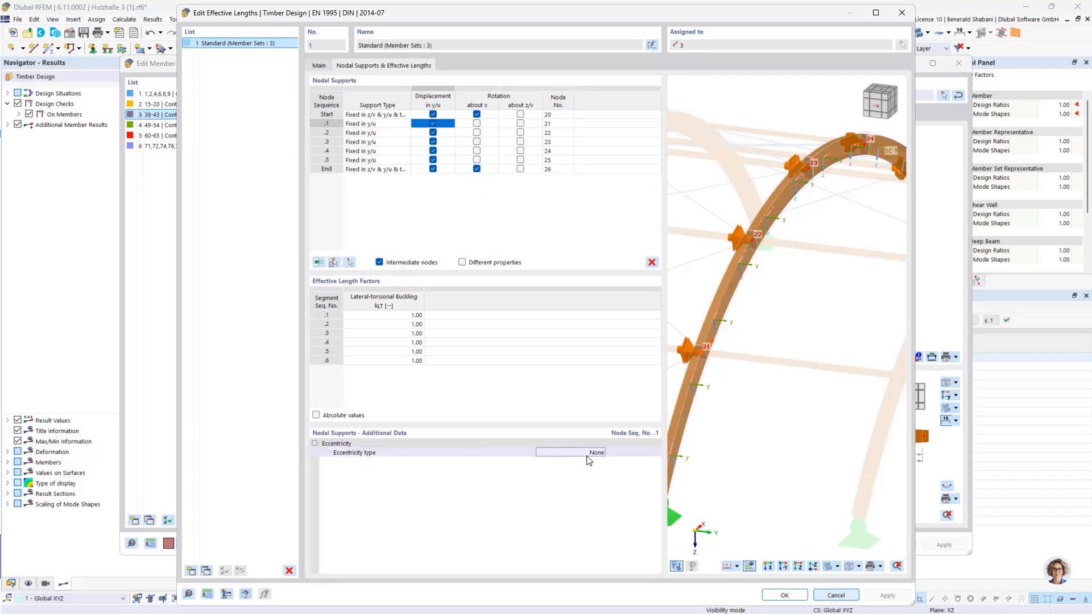
click(574, 453)
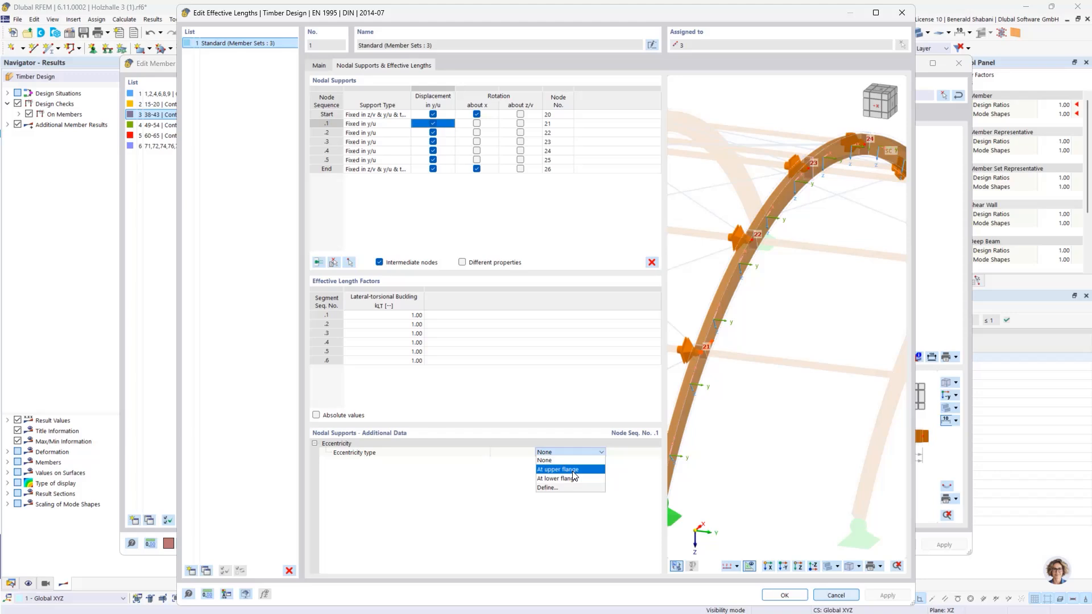
click(572, 472)
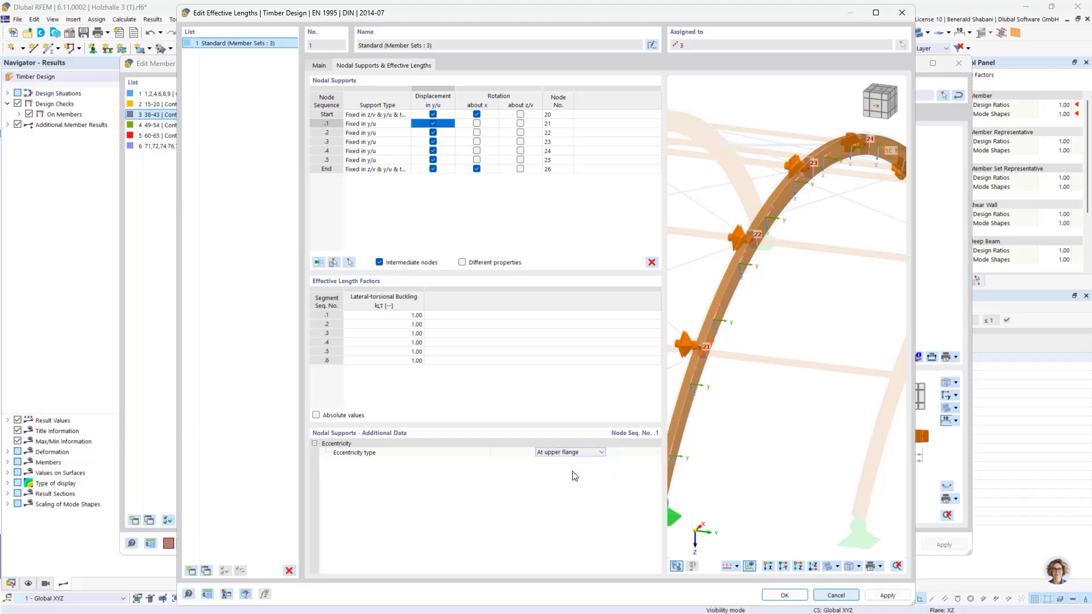
scroll(702, 357, up, 5)
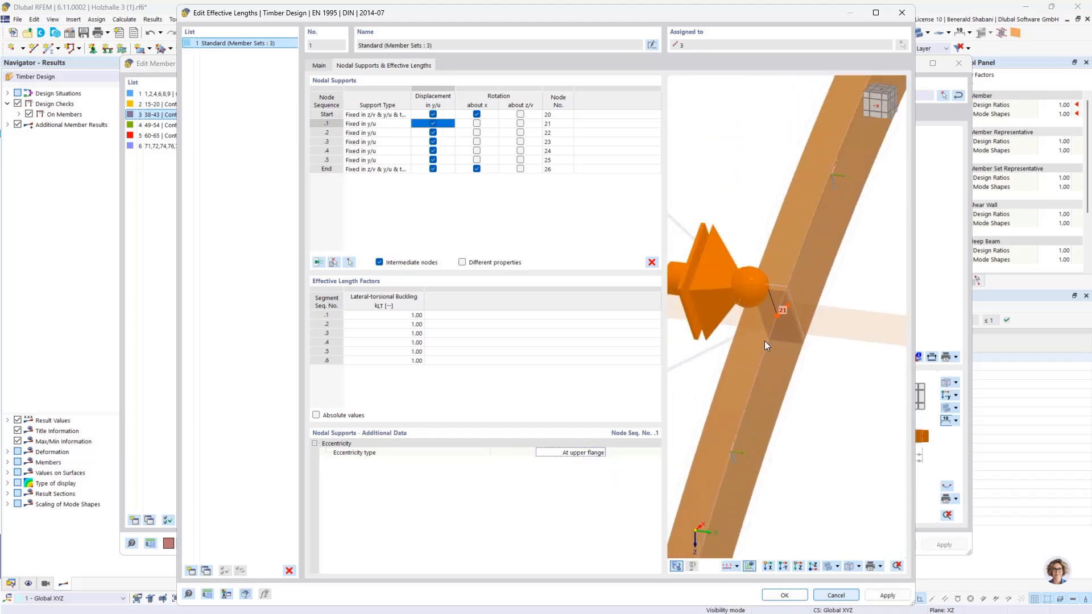
middle_drag(789, 324, 809, 324)
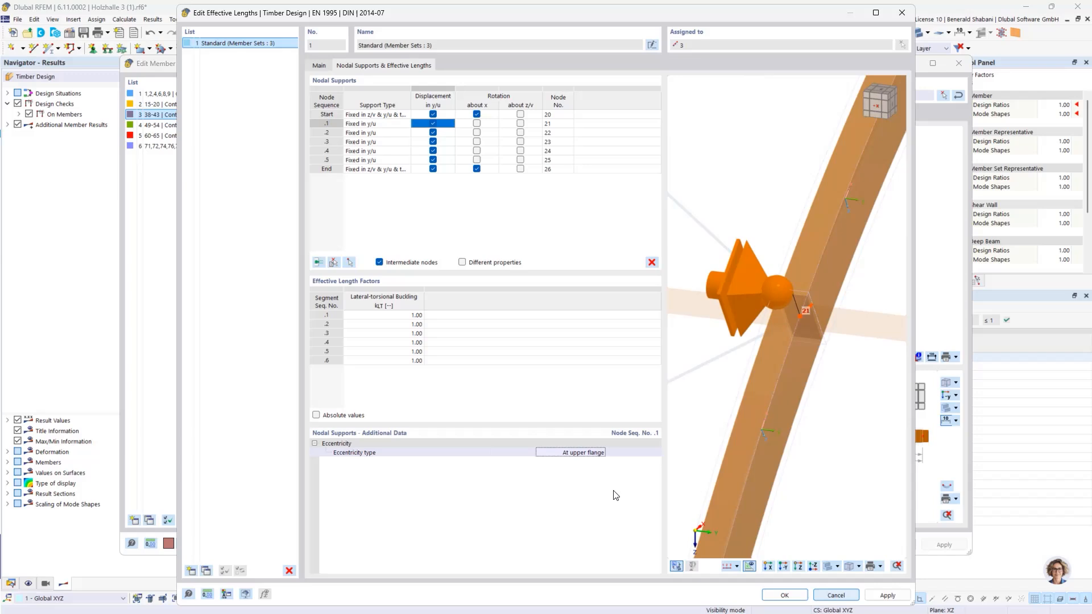
Step: Set the eccentricity type of the intermediate support at node 21 back to None
click(580, 454)
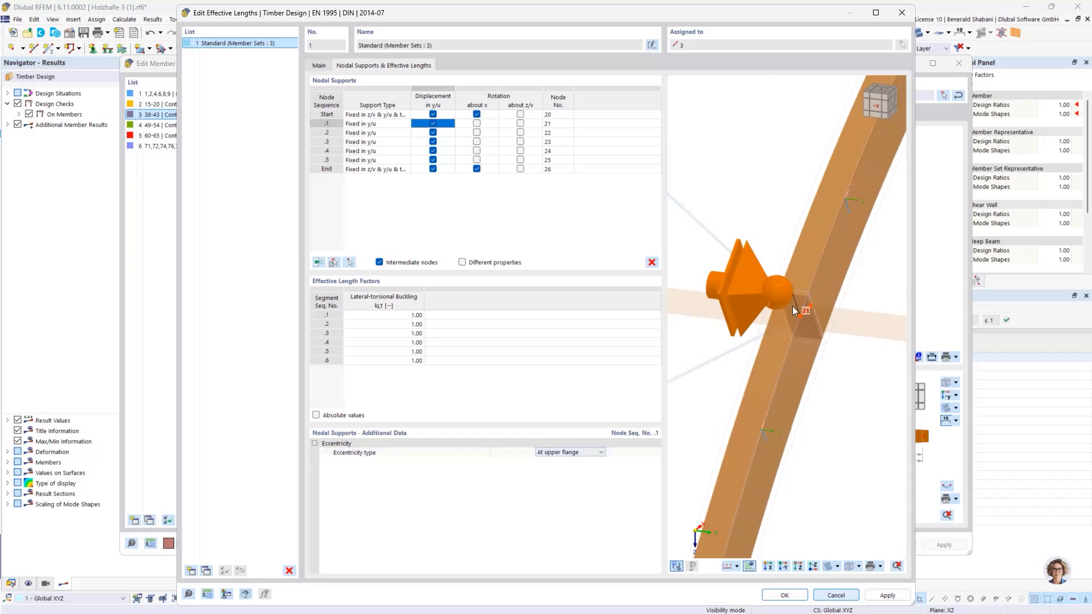
click(571, 452)
click(558, 462)
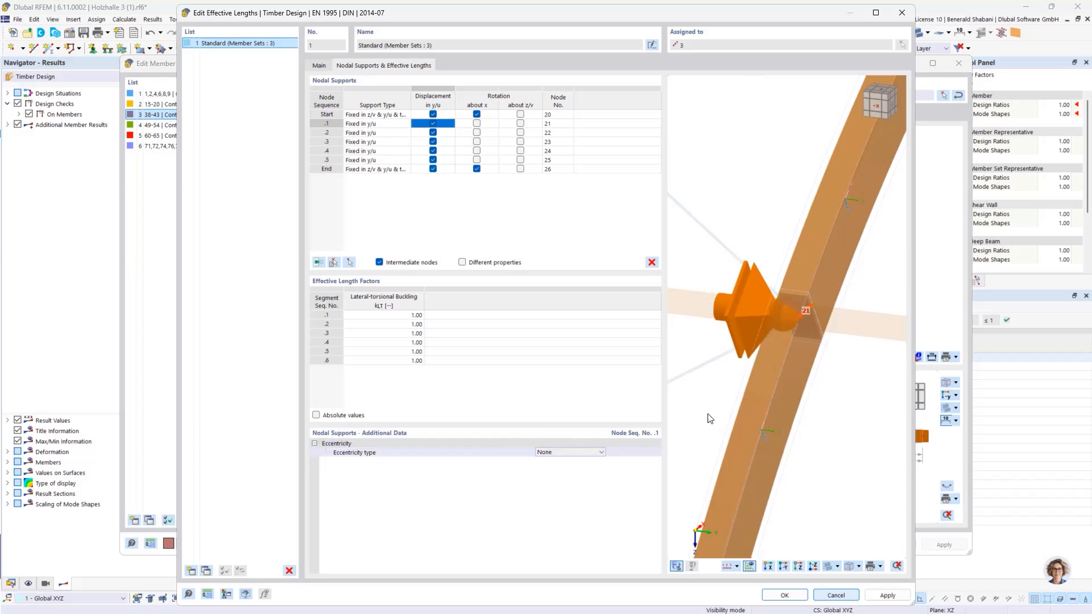
Step: Set the eccentricity type of the support at node 21 to At upper flange again and compare it with the arch's other intermediate supports
click(564, 453)
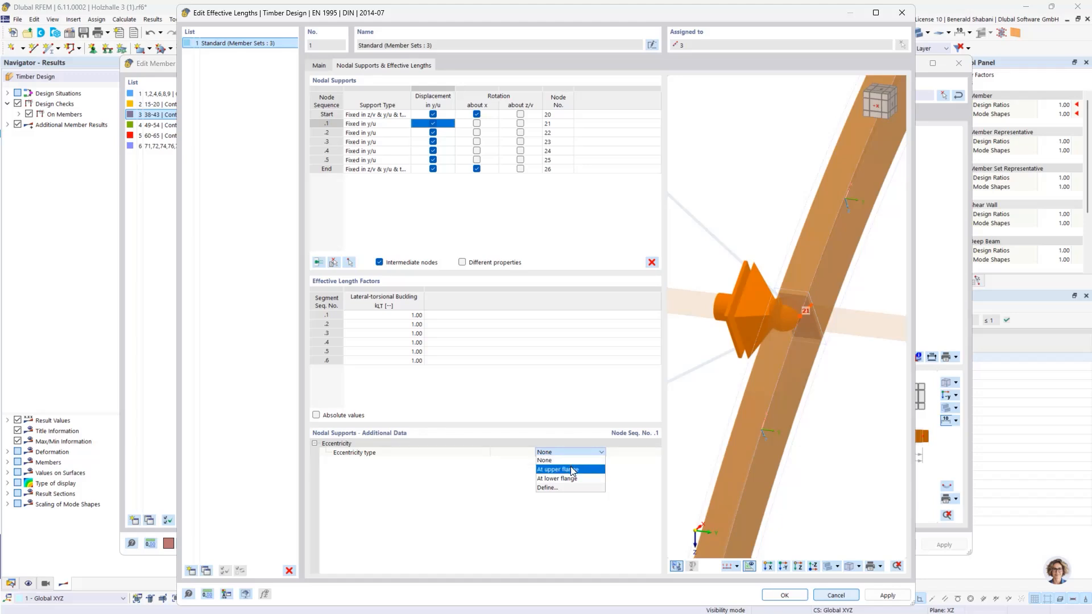
click(571, 469)
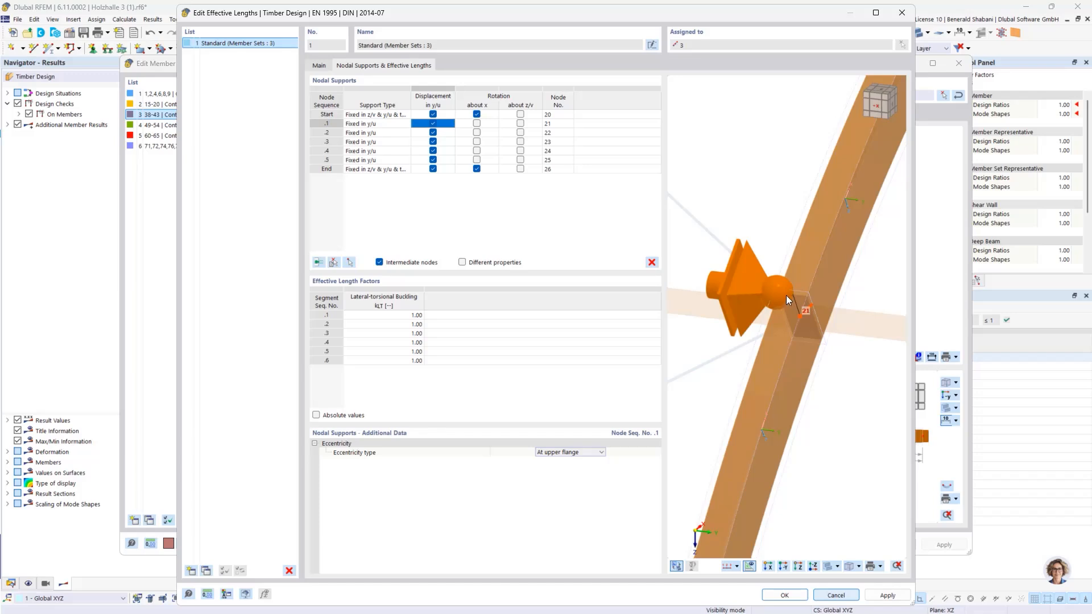
scroll(796, 300, down, 5)
middle_drag(804, 302, 749, 366)
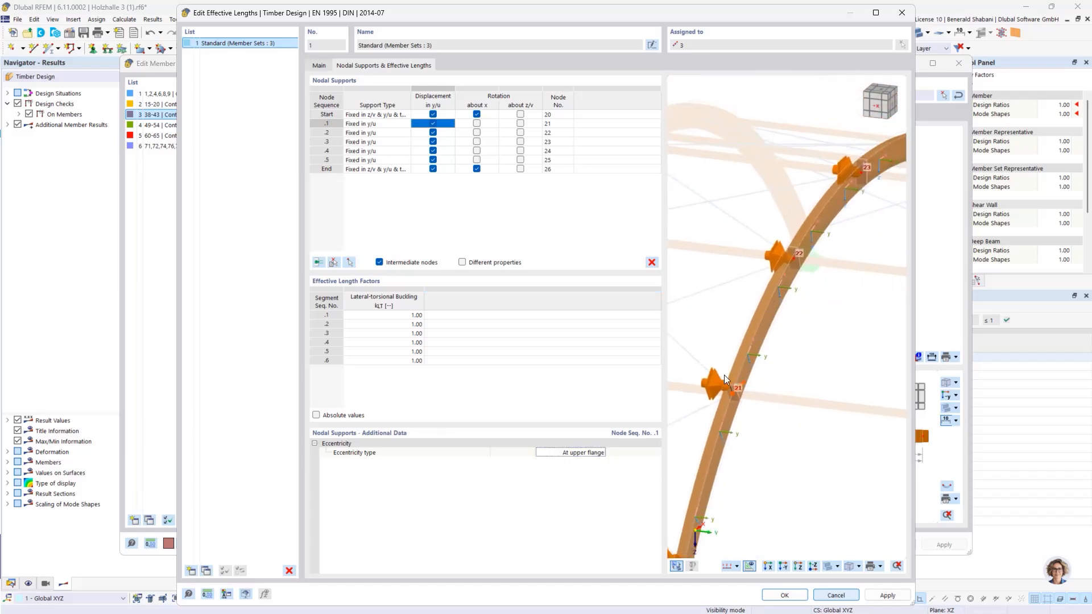
scroll(779, 302, down, 2)
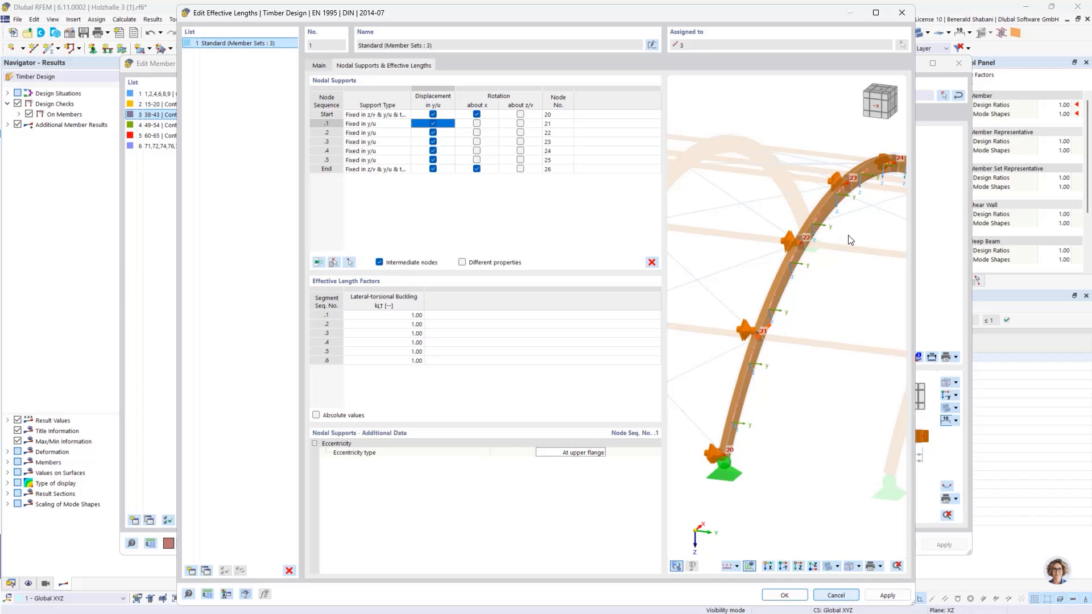
middle_drag(850, 240, 747, 264)
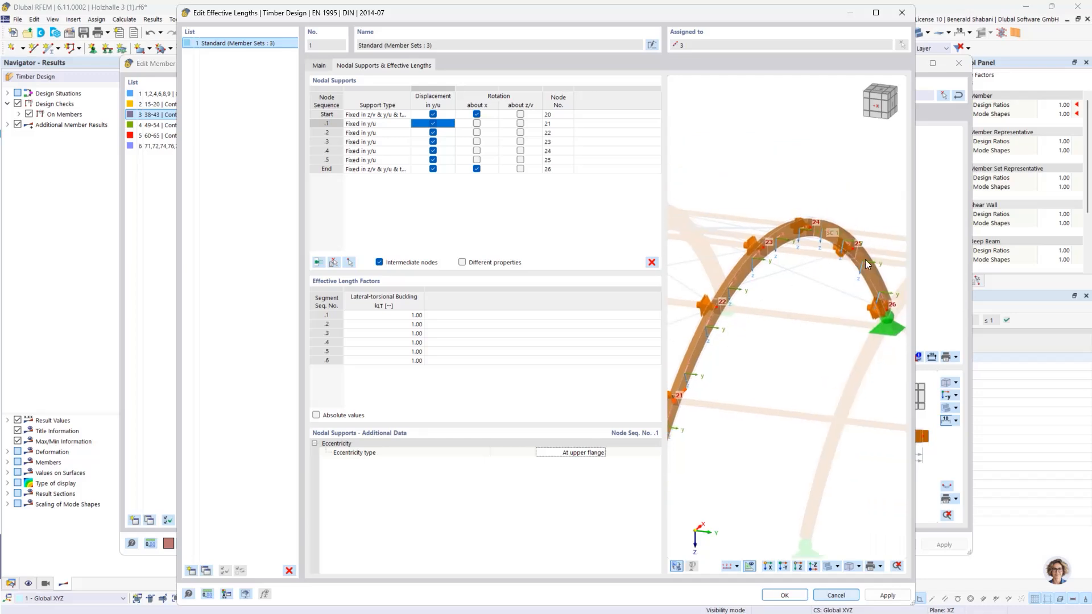
middle_drag(771, 309, 800, 303)
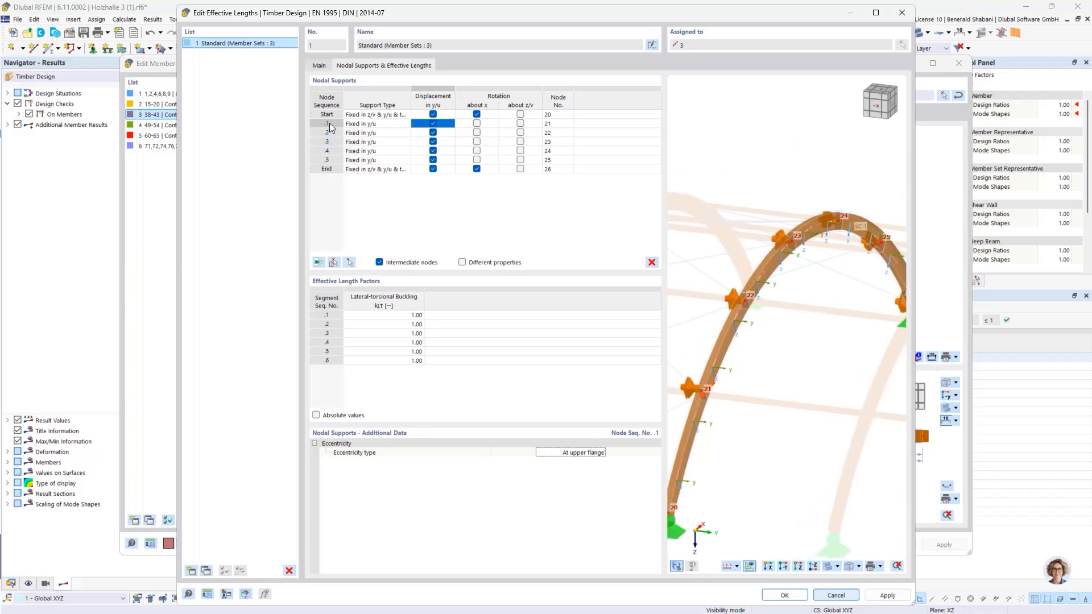
Step: Set the eccentricity type of all five intermediate supports at nodes 21 to 25 to At upper flange and check them in the preview
click(329, 124)
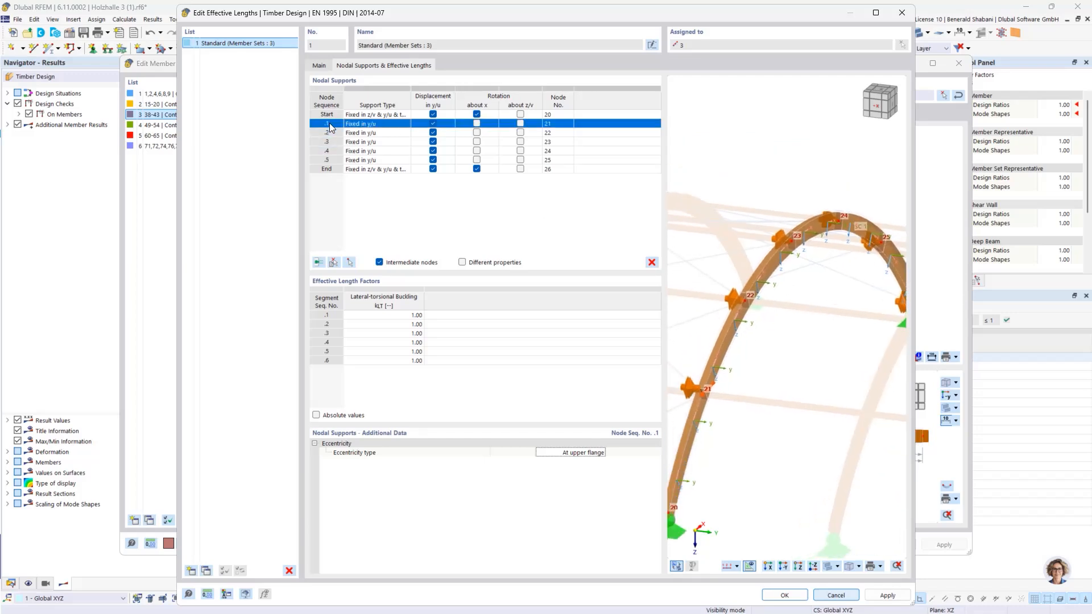
shift+click(329, 160)
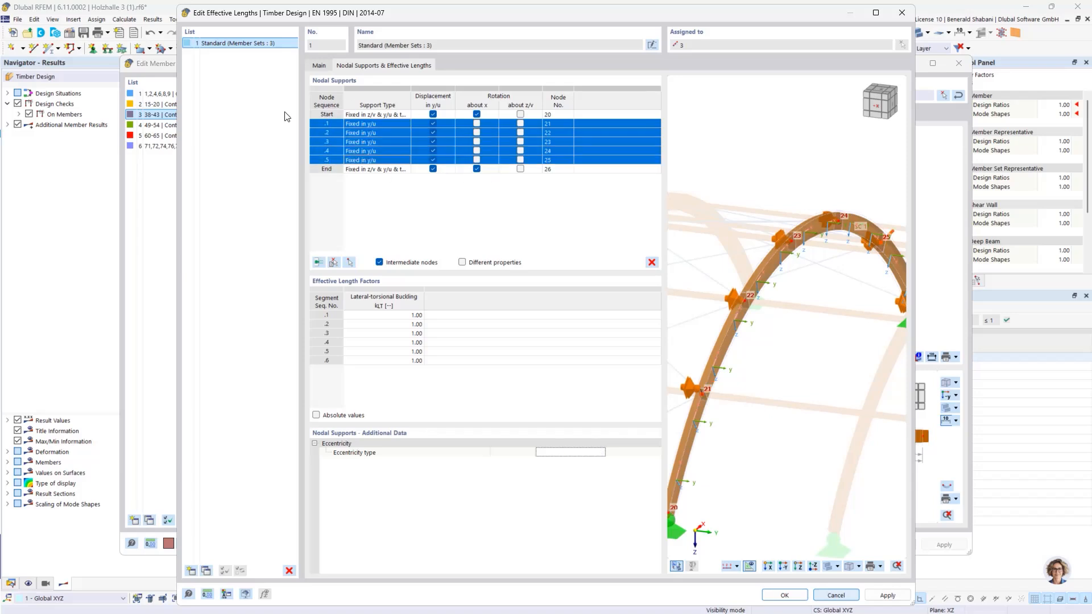
click(577, 453)
click(576, 453)
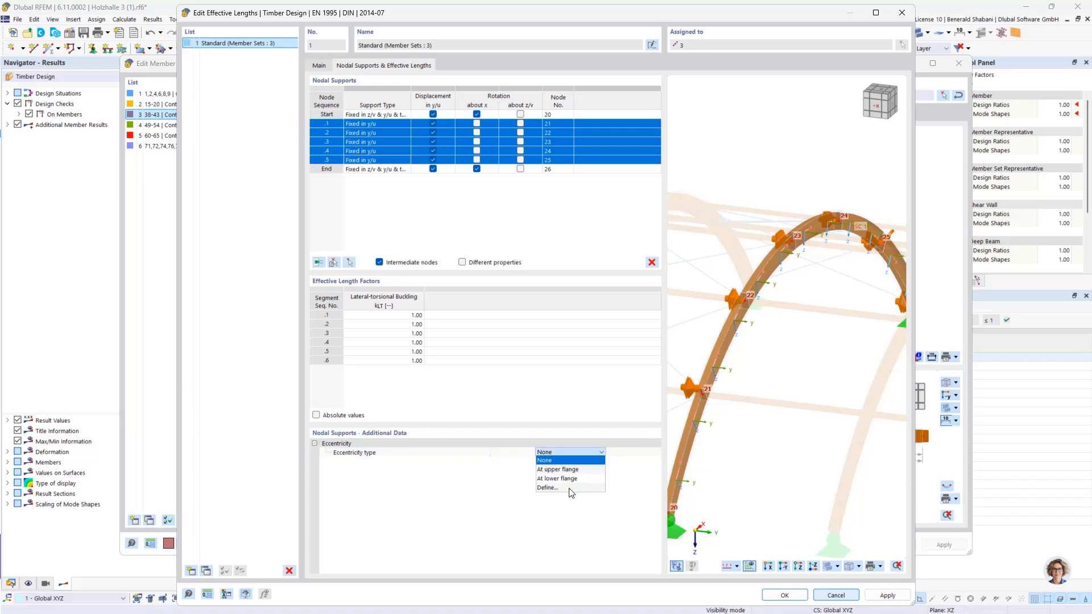
click(559, 470)
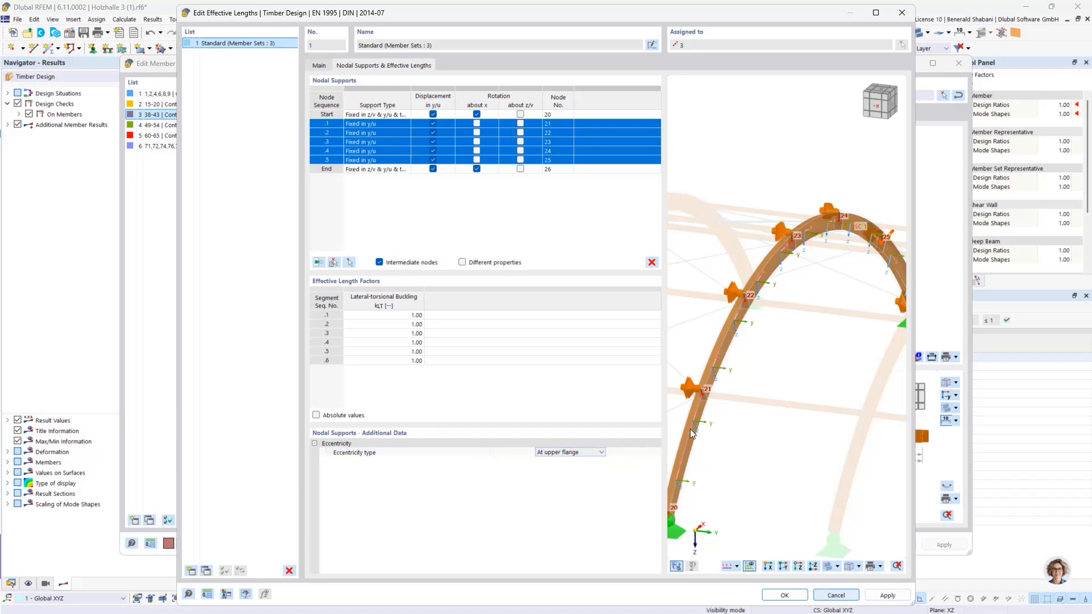
scroll(780, 241, up, 2)
middle_drag(796, 245, 701, 333)
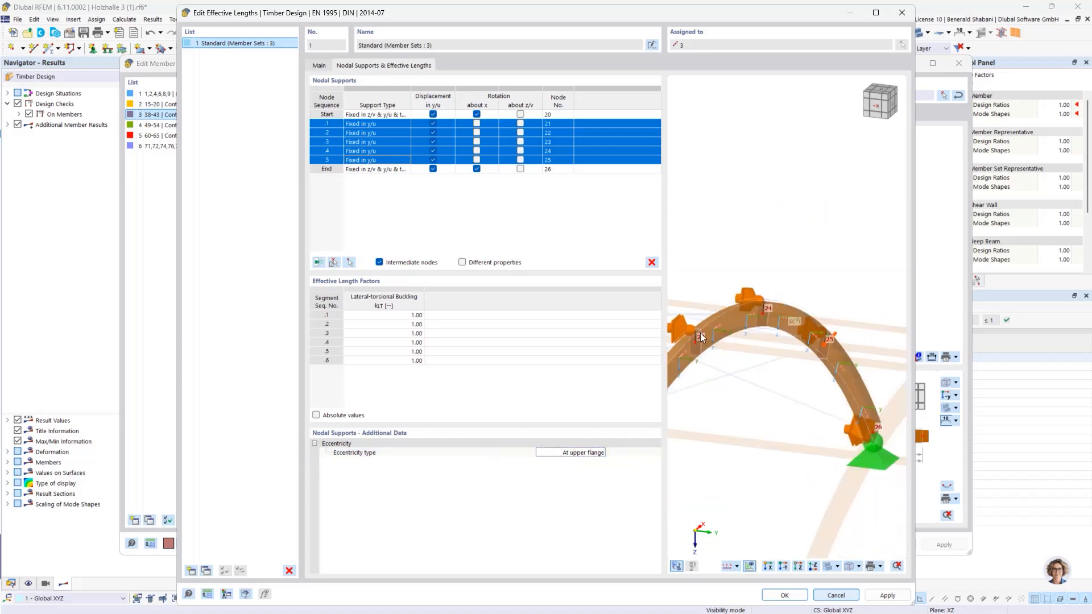
middle_drag(773, 354, 849, 296)
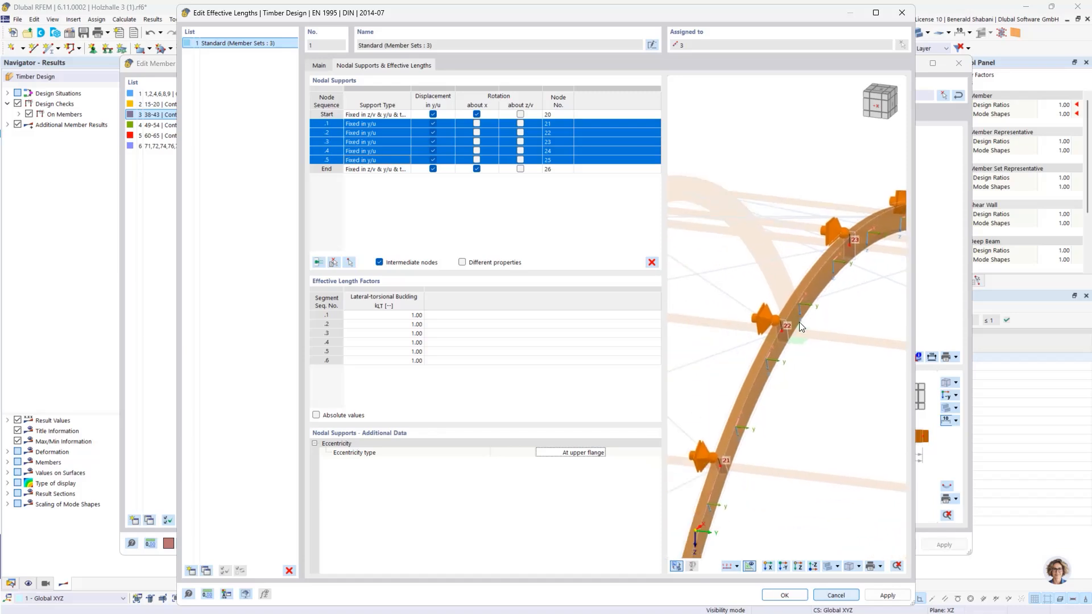
scroll(800, 324, down, 1)
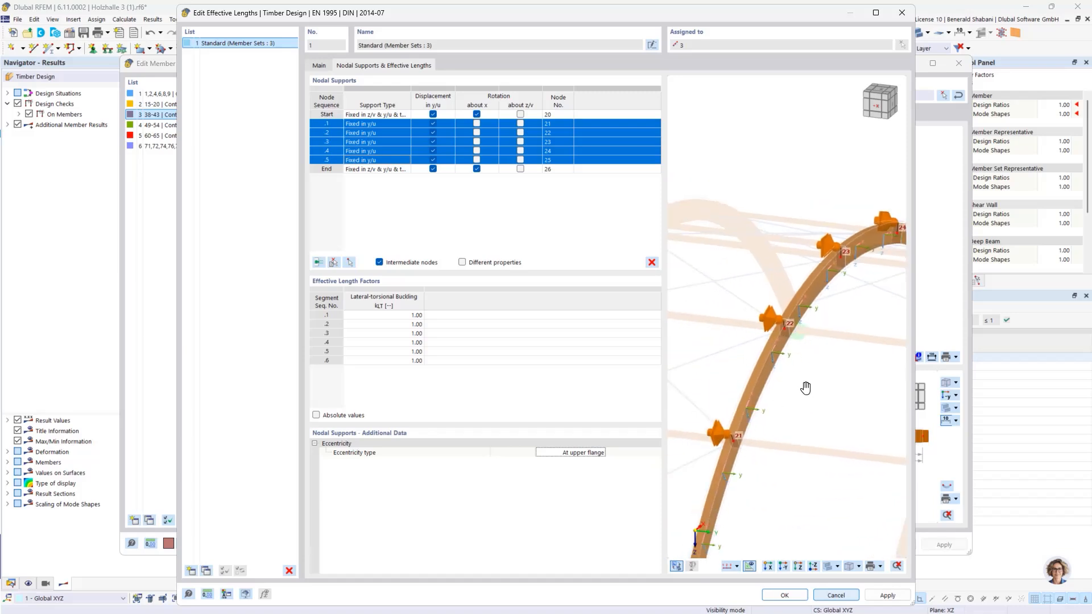
middle_drag(741, 390, 719, 366)
Step: Accept the effective lengths and member set changes, allowing deletion of the old Timber Design results, and recalculate the timber design
click(785, 595)
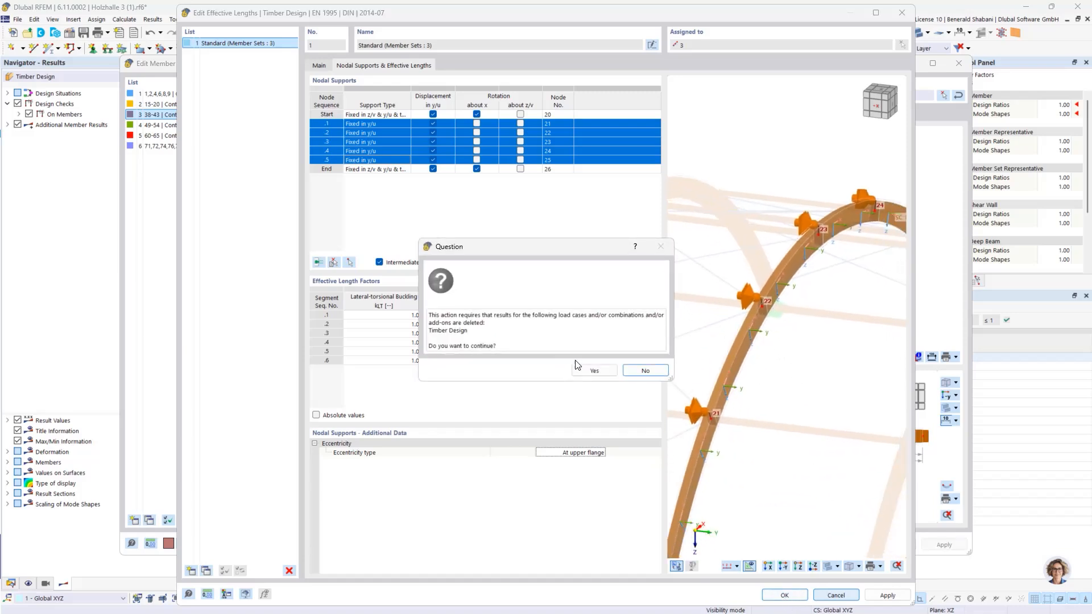
click(591, 370)
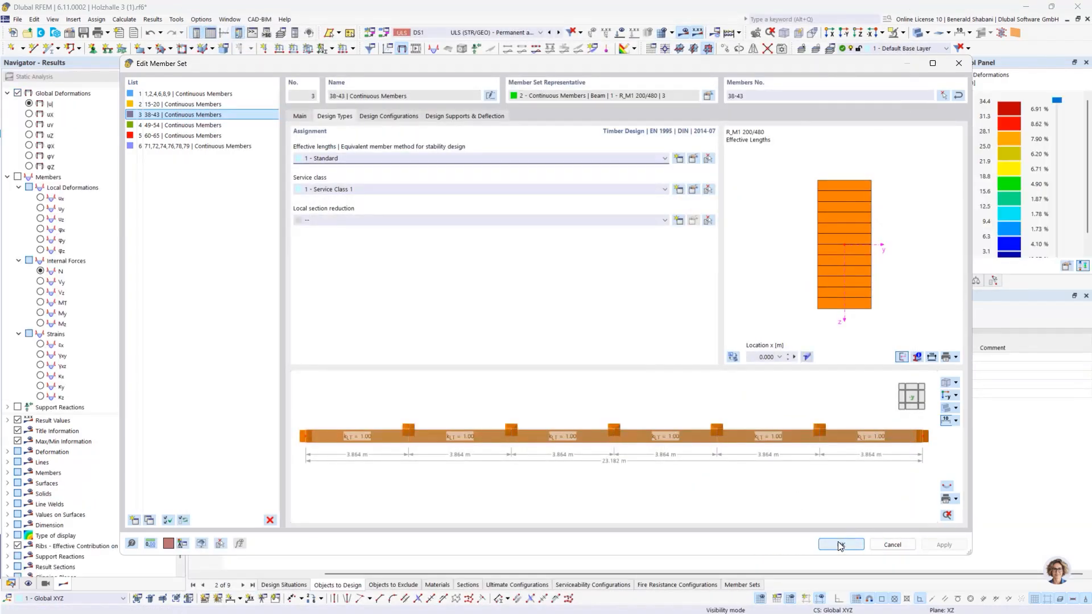
click(841, 545)
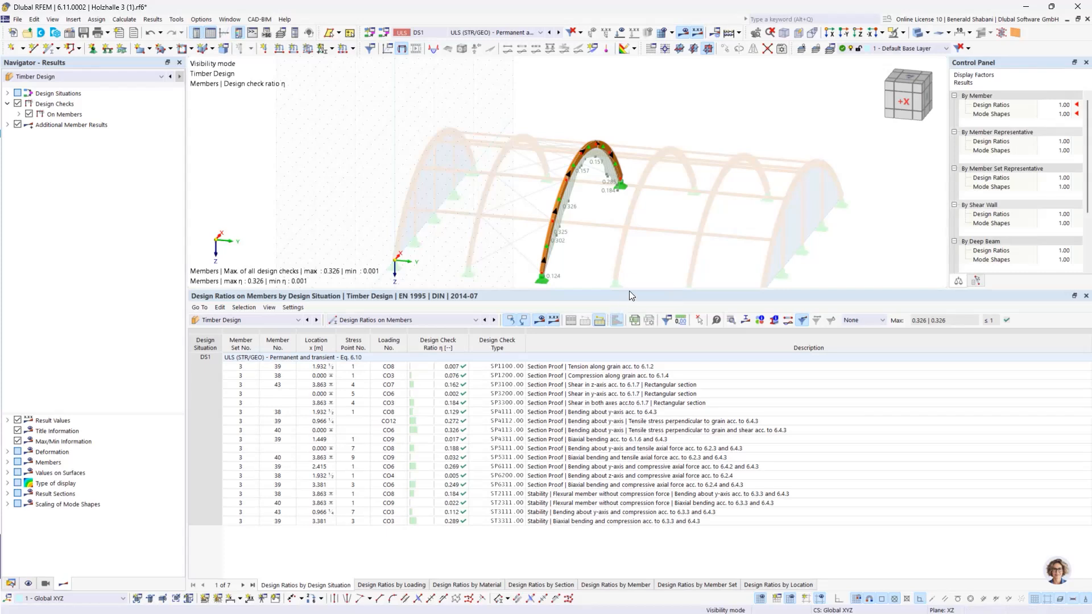
Step: Open the details of stability check ST3111 for member 43 and examine the formula for the critical bending moment, then close the details
drag(633, 288, 628, 320)
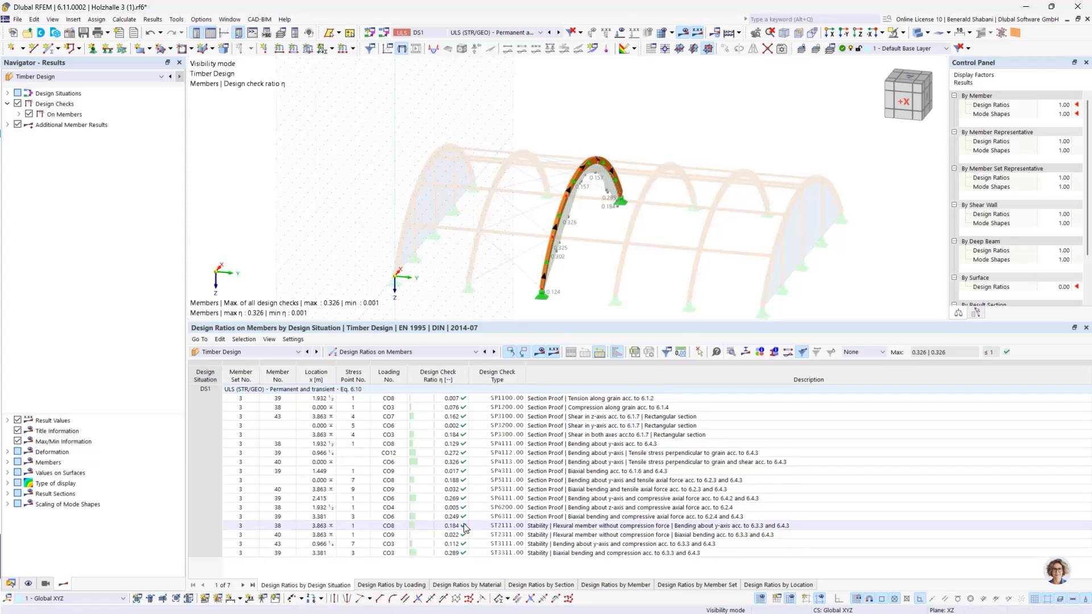
click(452, 547)
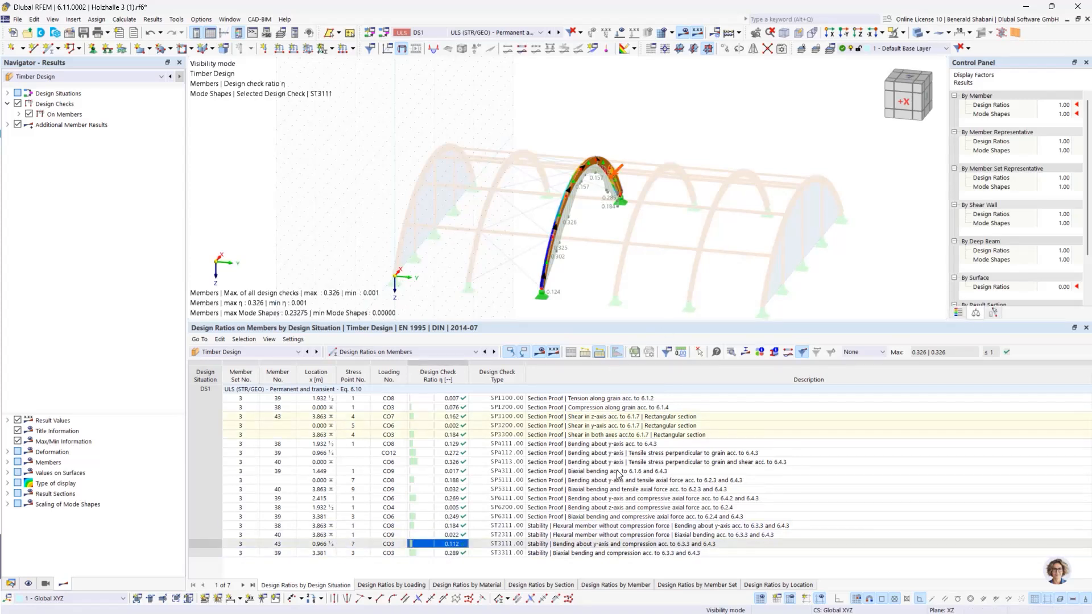
double_click(710, 551)
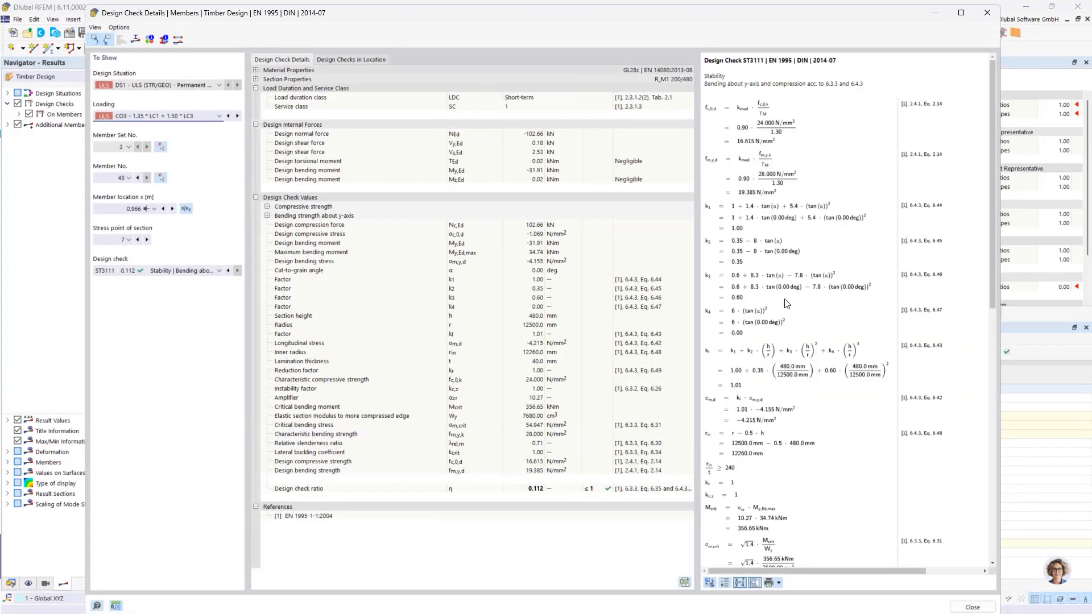
scroll(771, 312, down, 3)
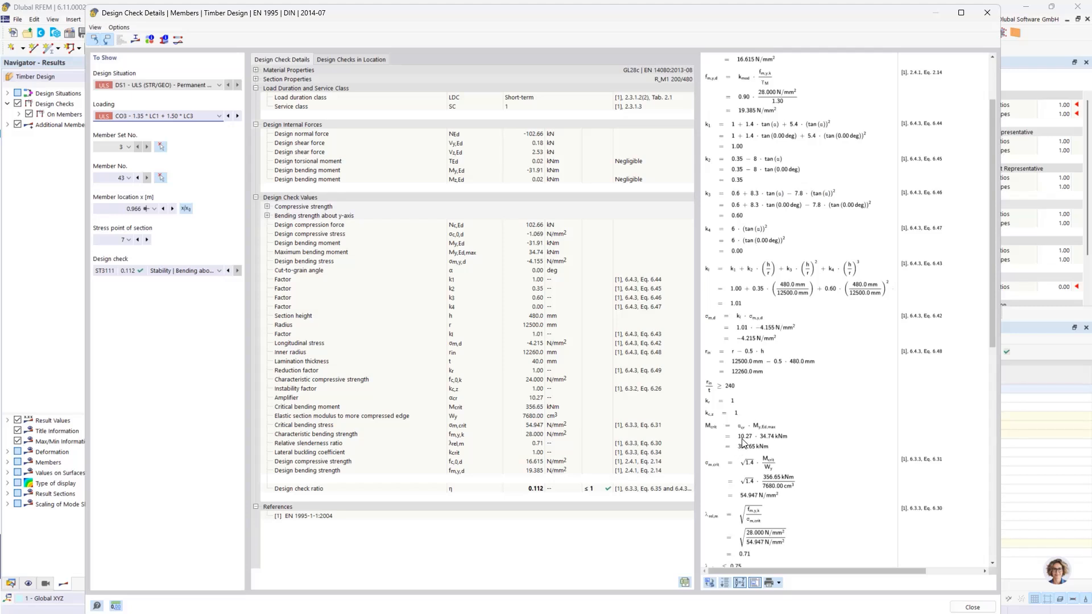
click(742, 431)
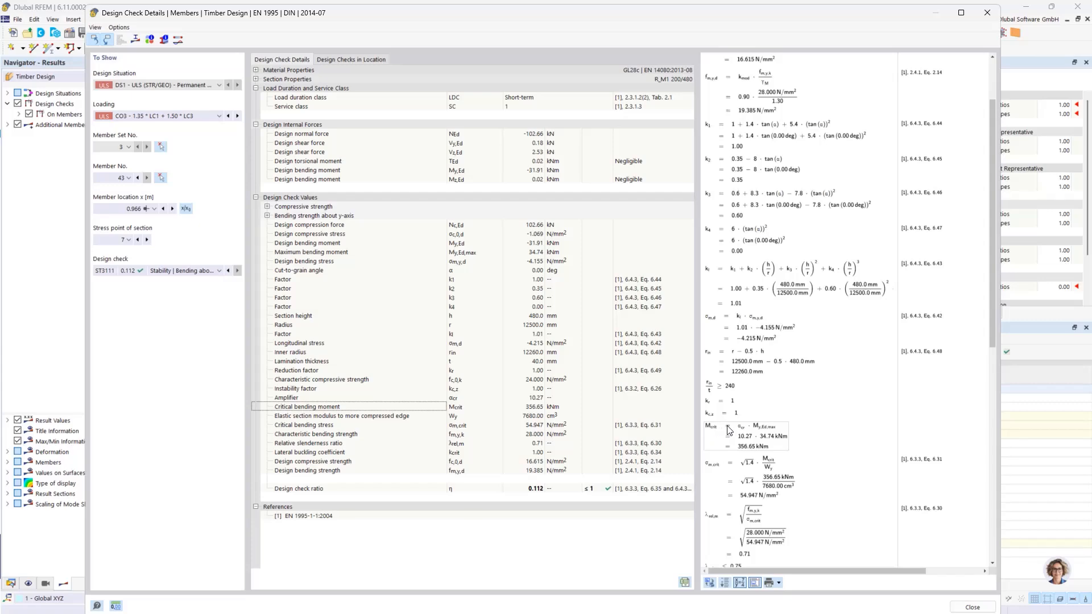
click(973, 607)
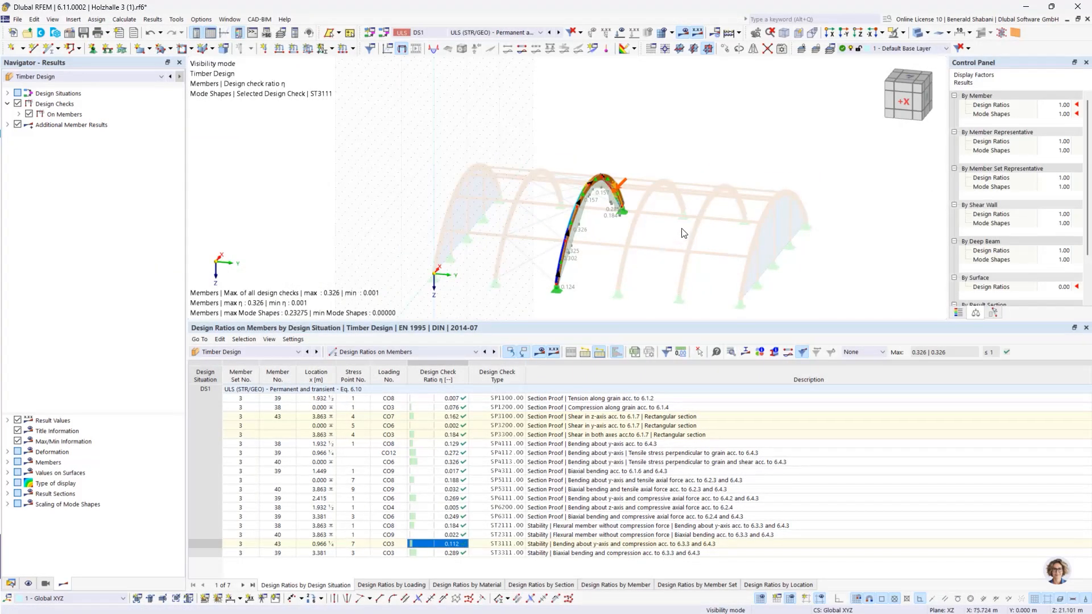
middle_drag(664, 258, 661, 248)
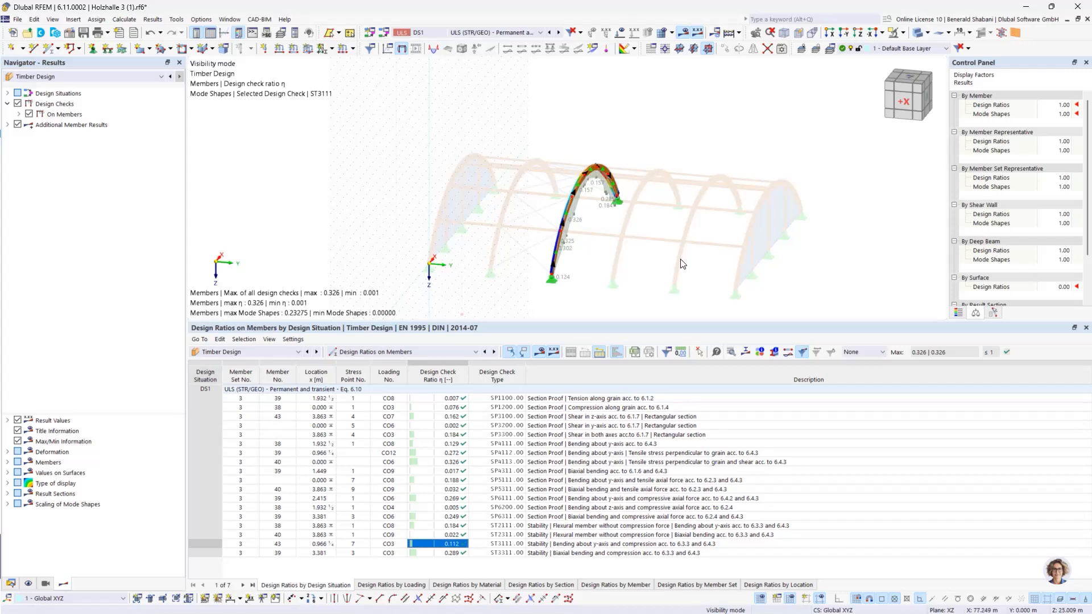